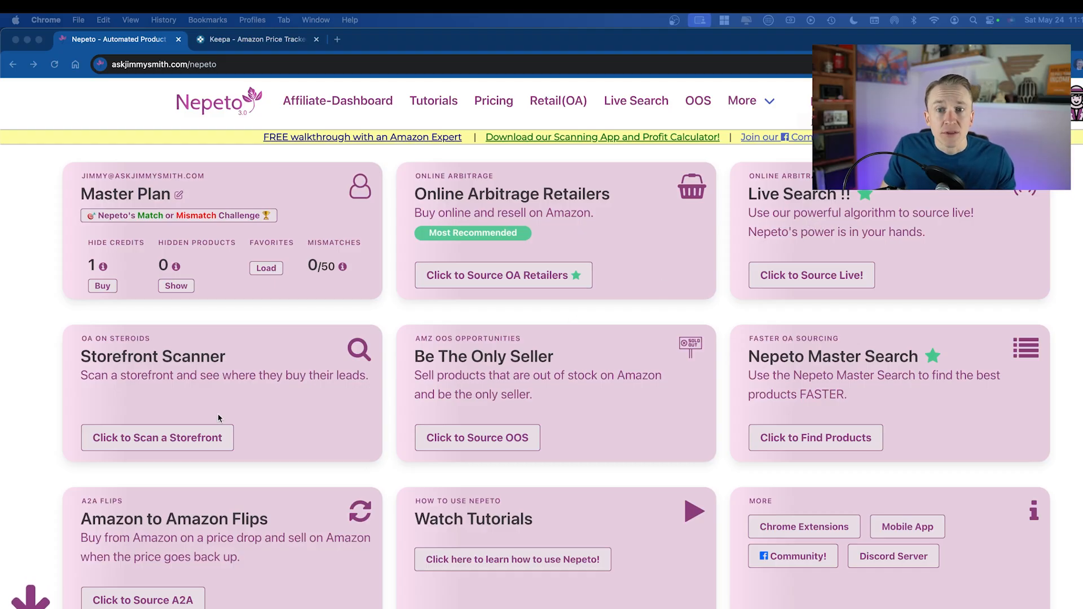
Look over the sourcing tools on the Nepeto dashboard, from Online Arbitrage Retailers down to CSV Scanner and Workspace
scroll(744, 401, down, 5)
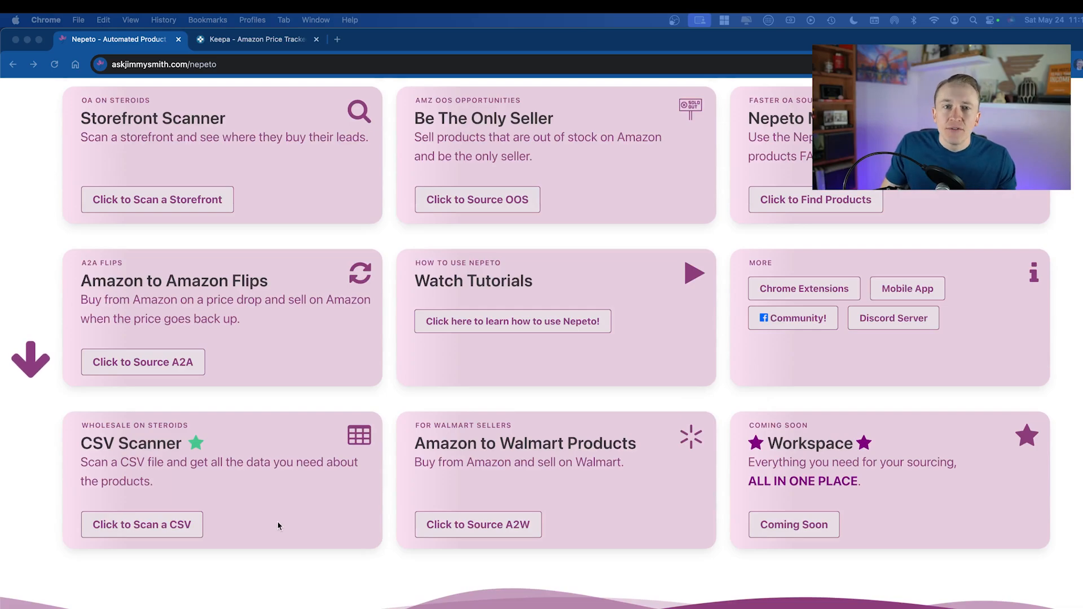
scroll(393, 509, up, 1)
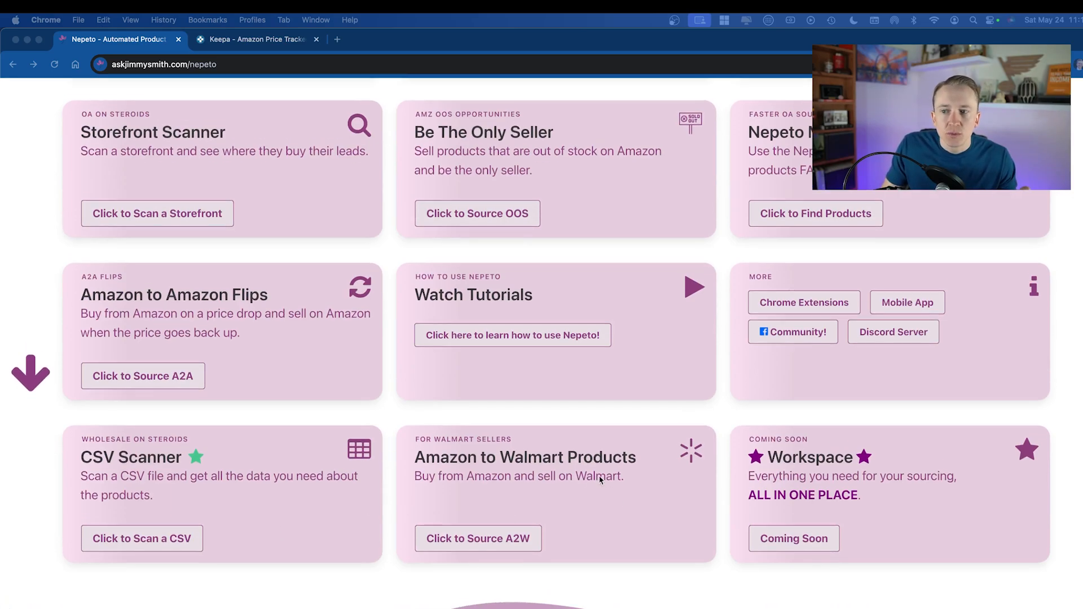
scroll(588, 482, up, 1)
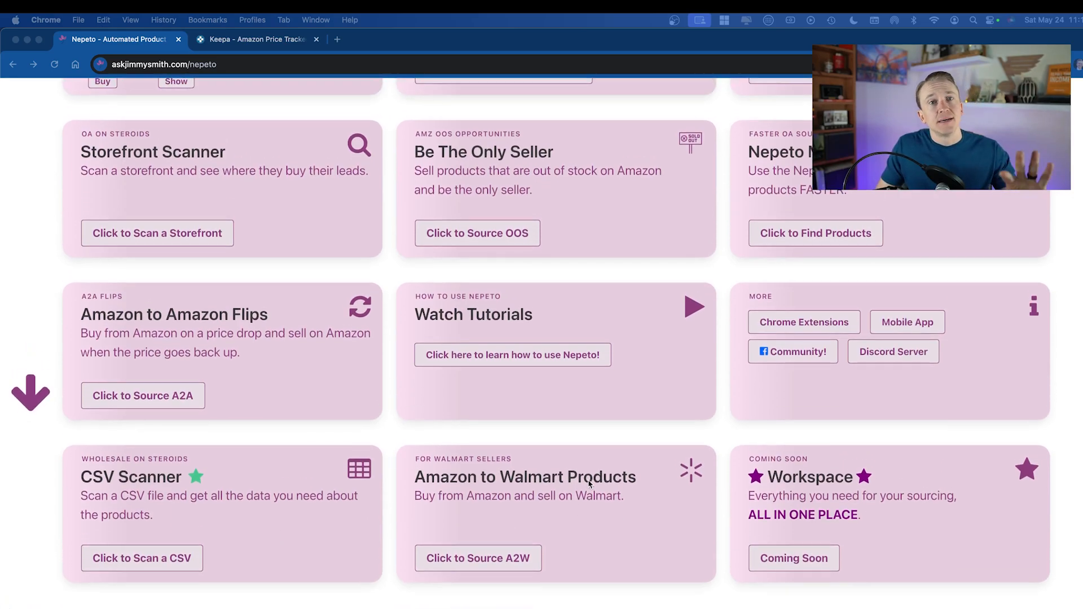
scroll(588, 482, up, 5)
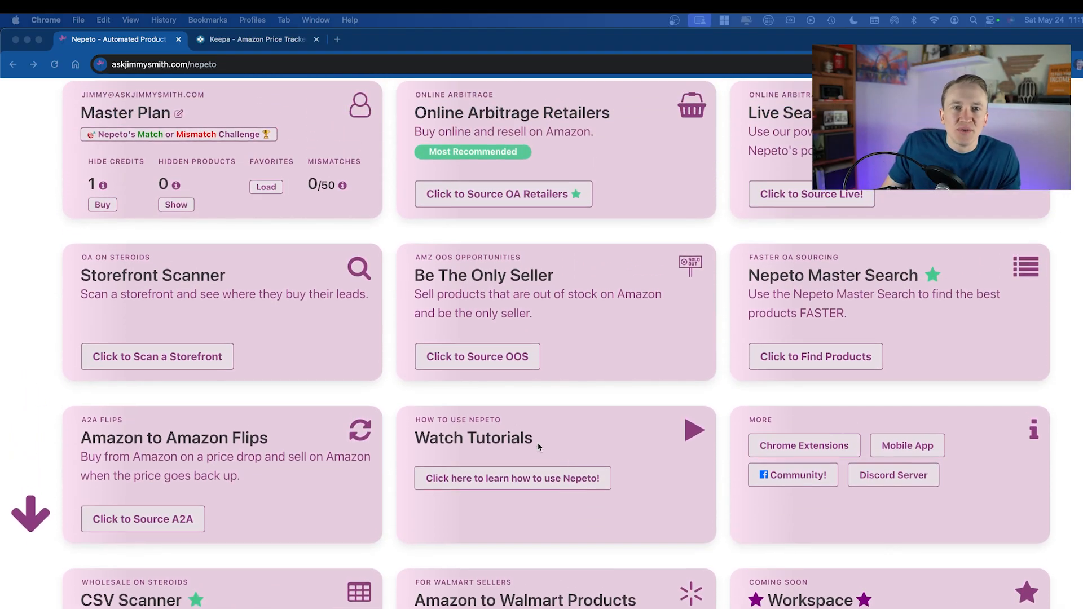
scroll(492, 430, up, 2)
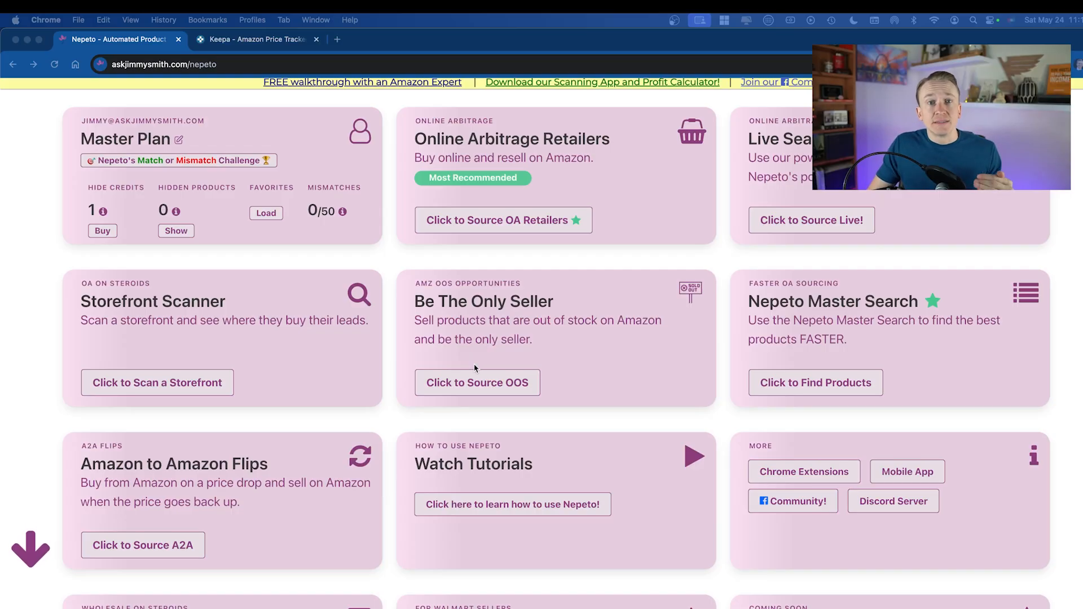
scroll(473, 368, up, 2)
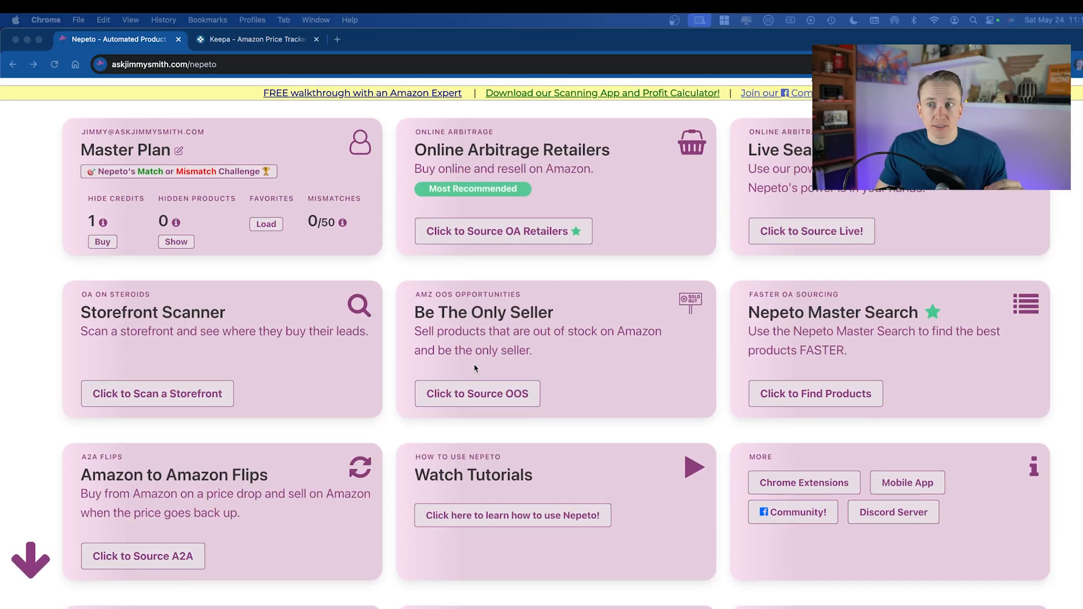
scroll(474, 367, up, 2)
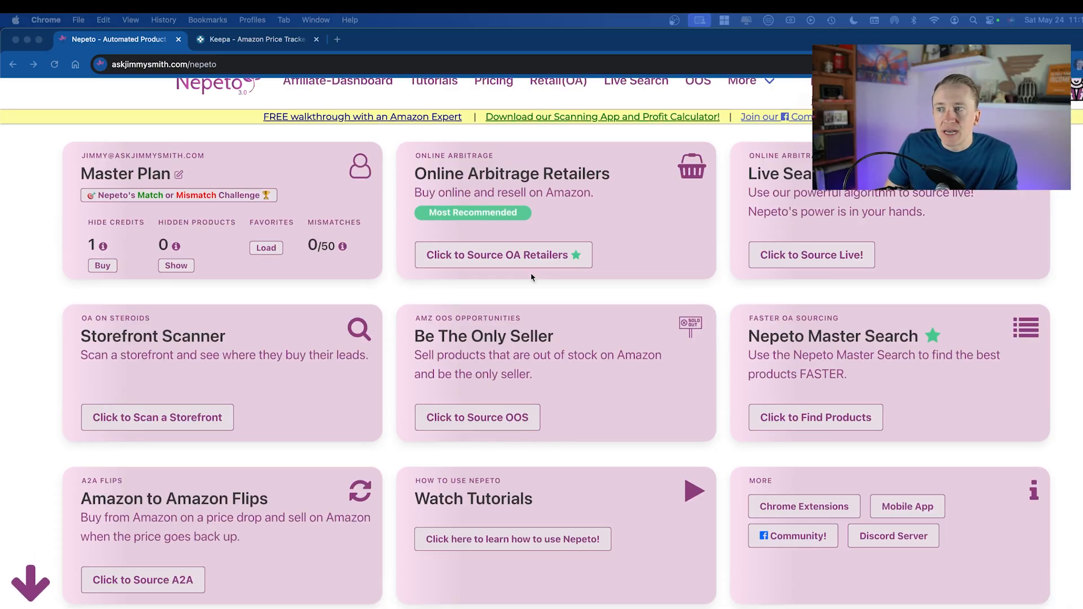
scroll(779, 416, down, 3)
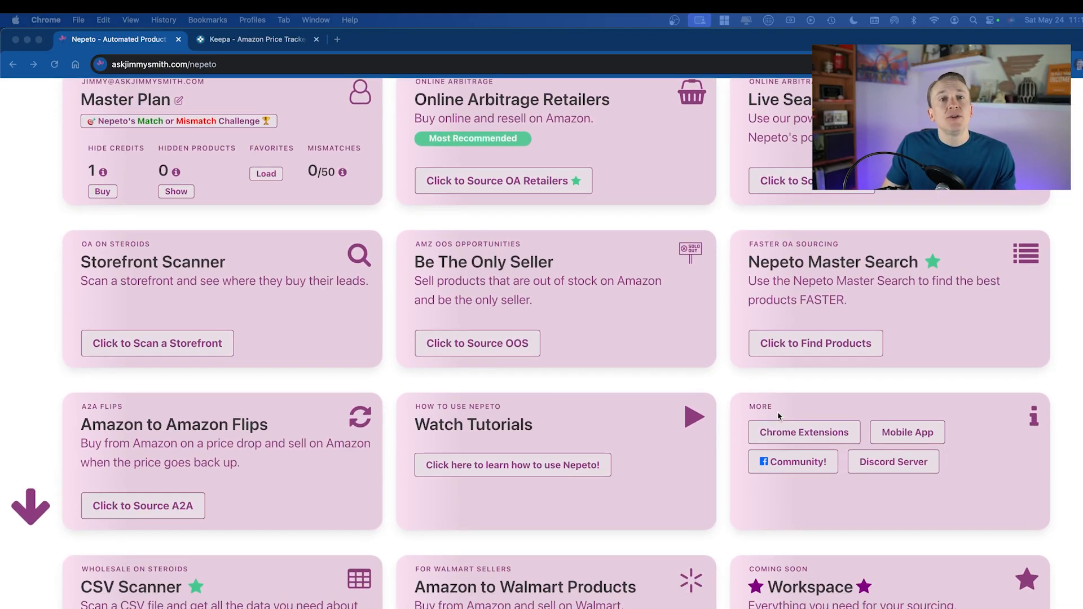
scroll(778, 416, down, 3)
scroll(778, 416, up, 5)
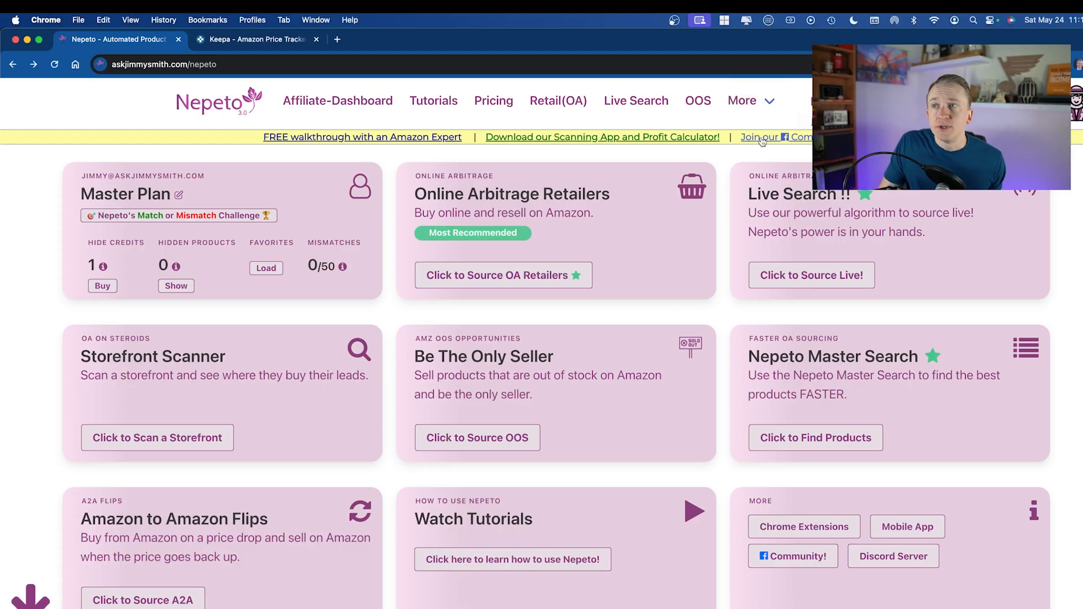
mouse_move(763, 108)
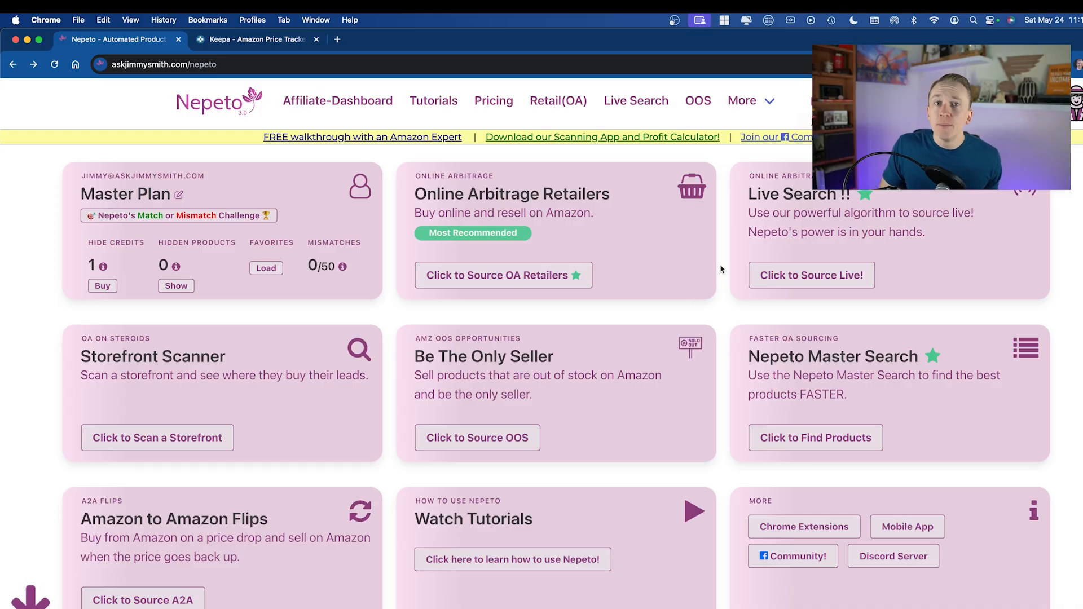
scroll(721, 269, down, 5)
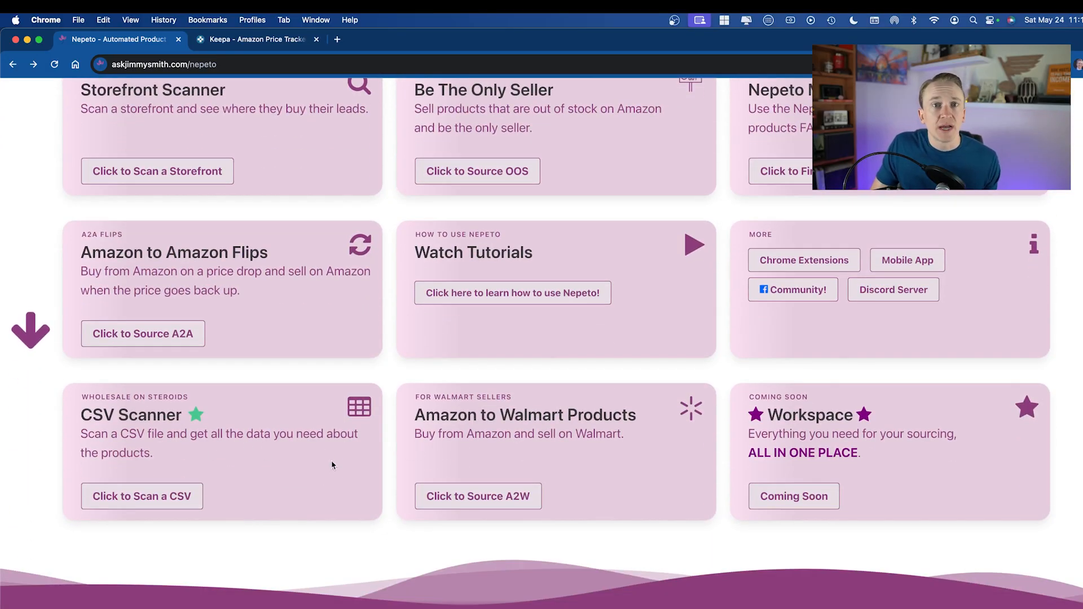
scroll(304, 474, up, 5)
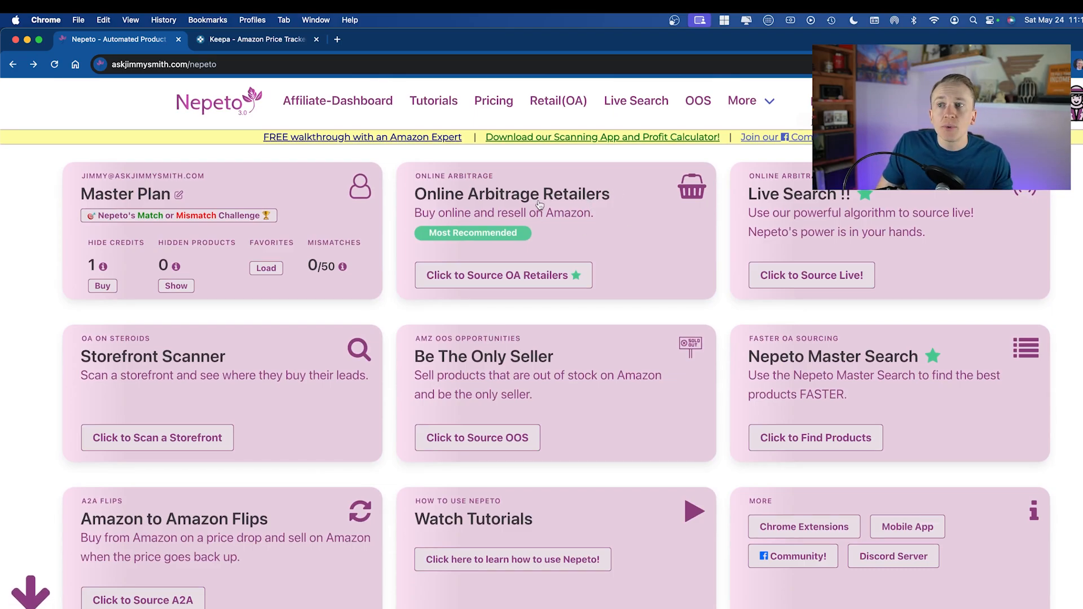
Open the Online Arbitrage Retailers product list and look over its product rows
click(564, 215)
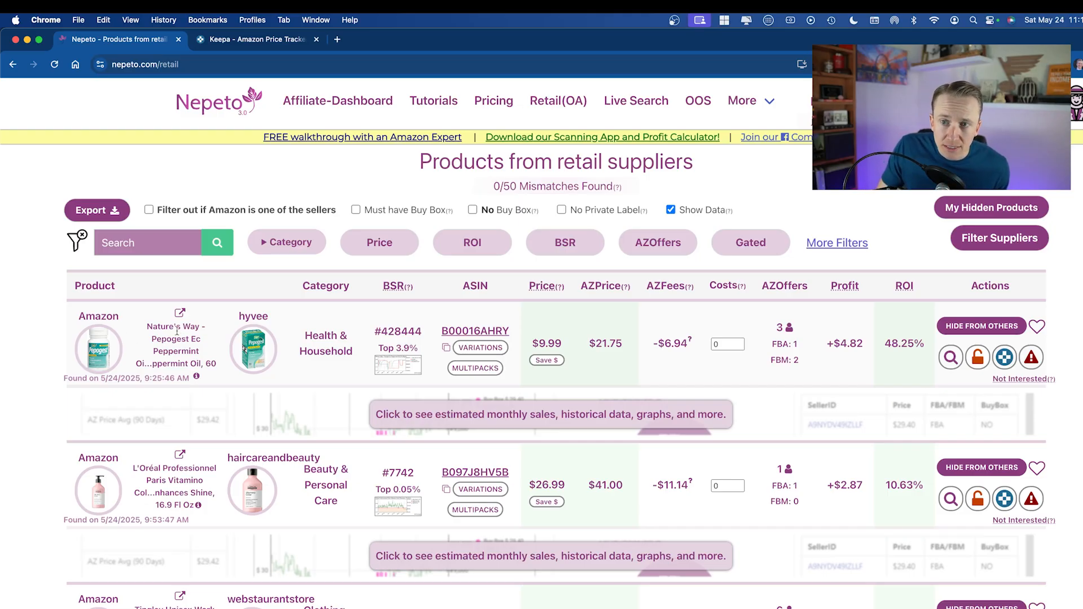
mouse_move(141, 364)
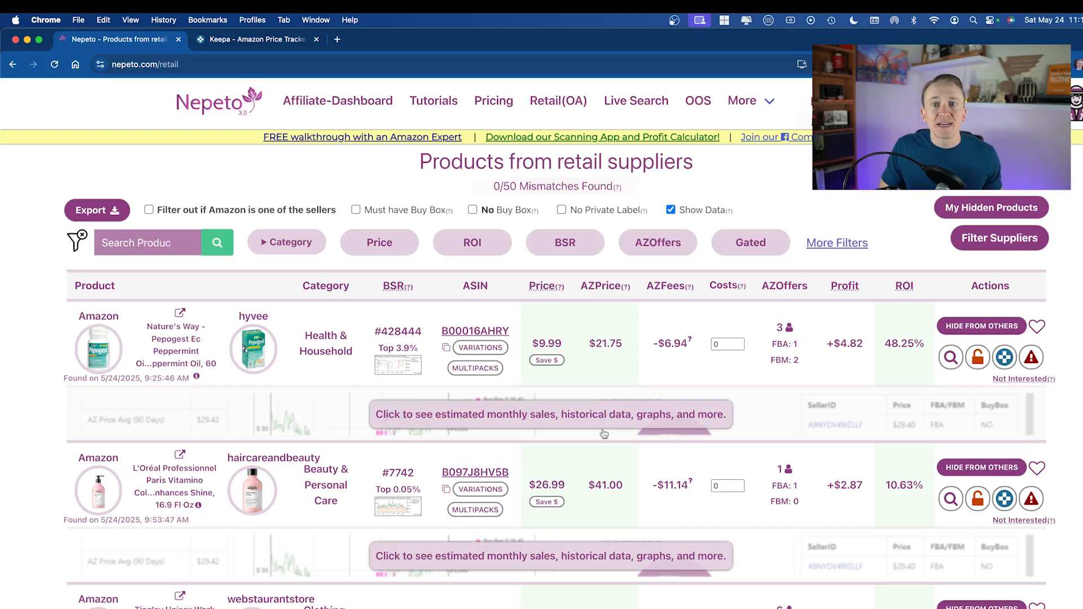
scroll(334, 572, down, 5)
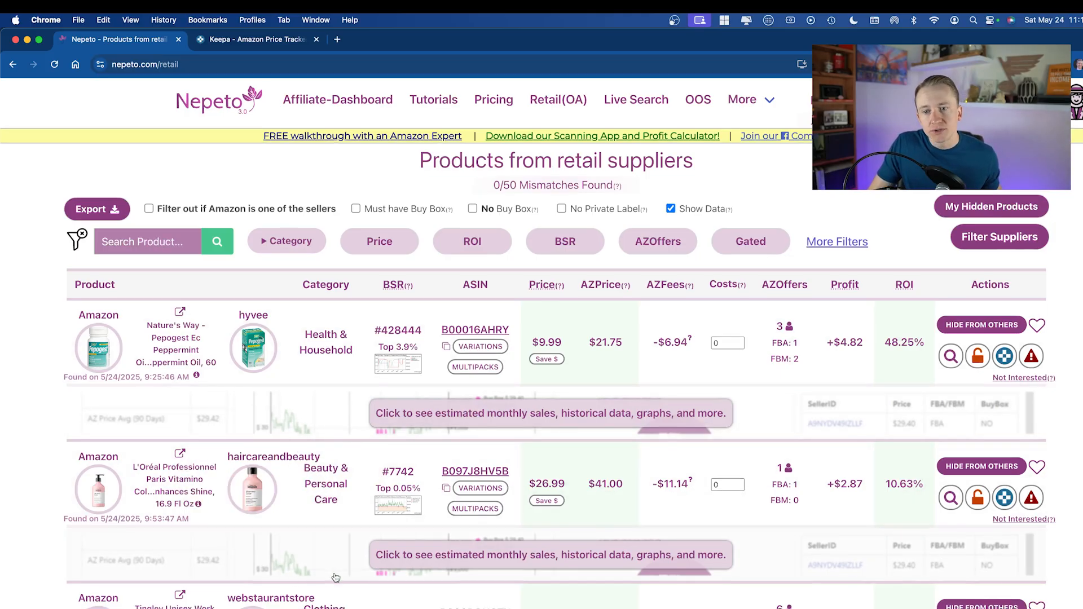
scroll(334, 573, up, 5)
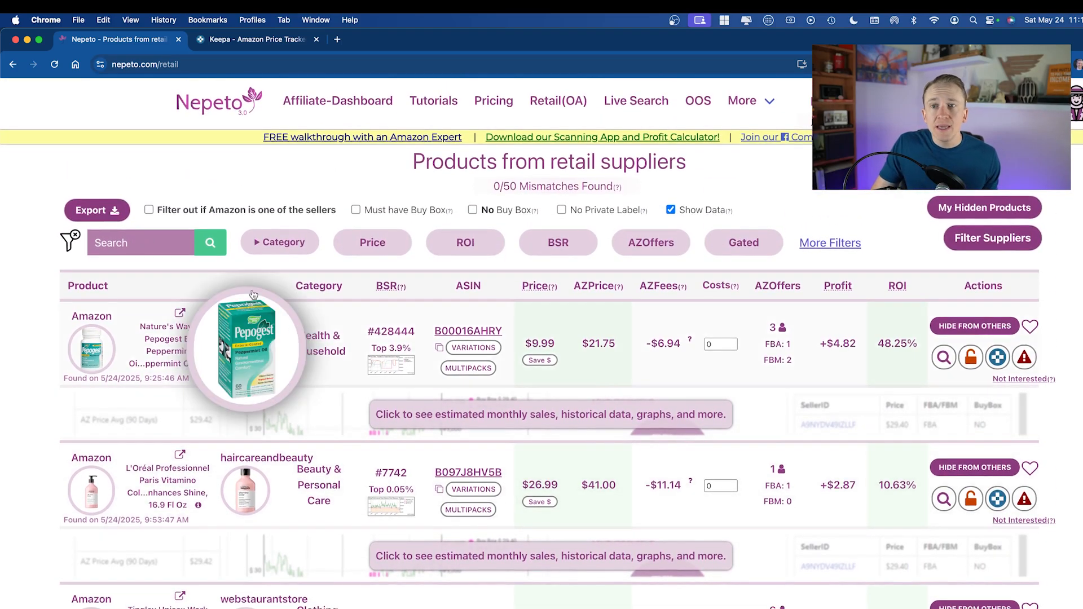
Select all product categories in the retail supplier list's category filter
click(258, 243)
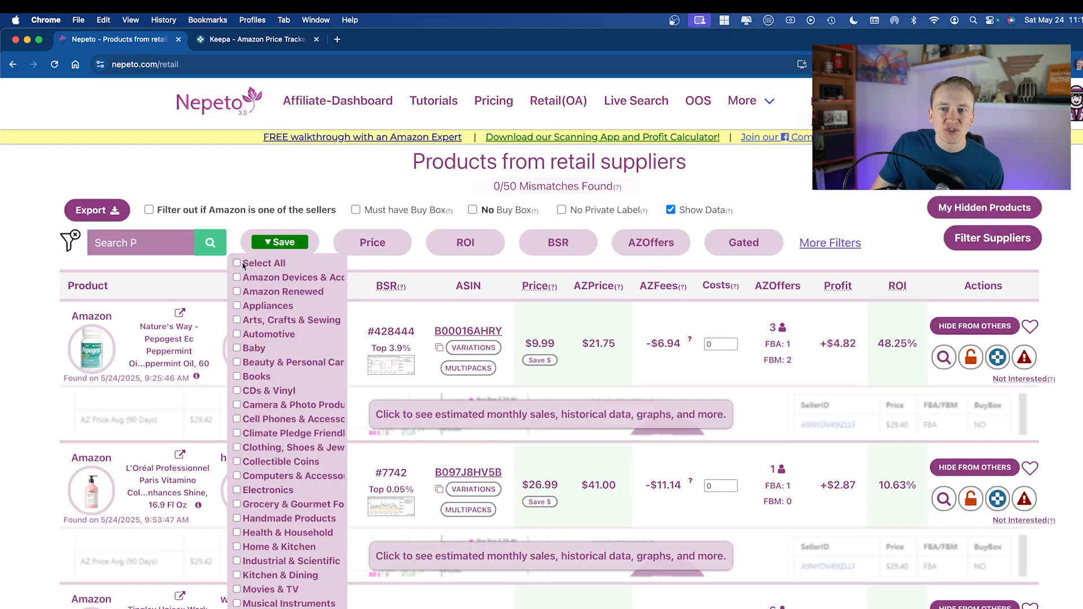
click(271, 243)
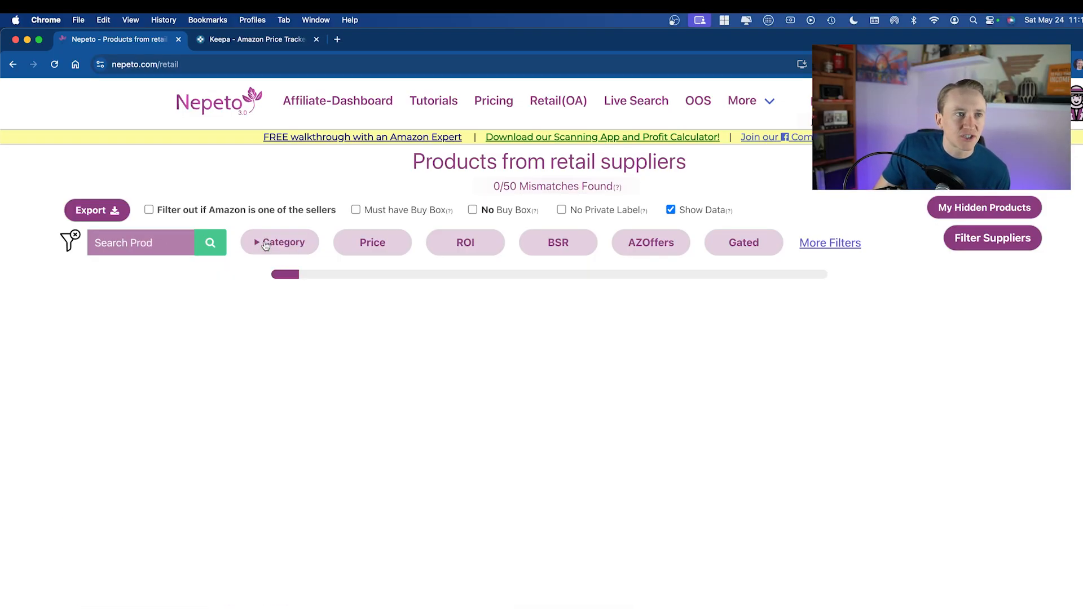
click(263, 245)
click(260, 262)
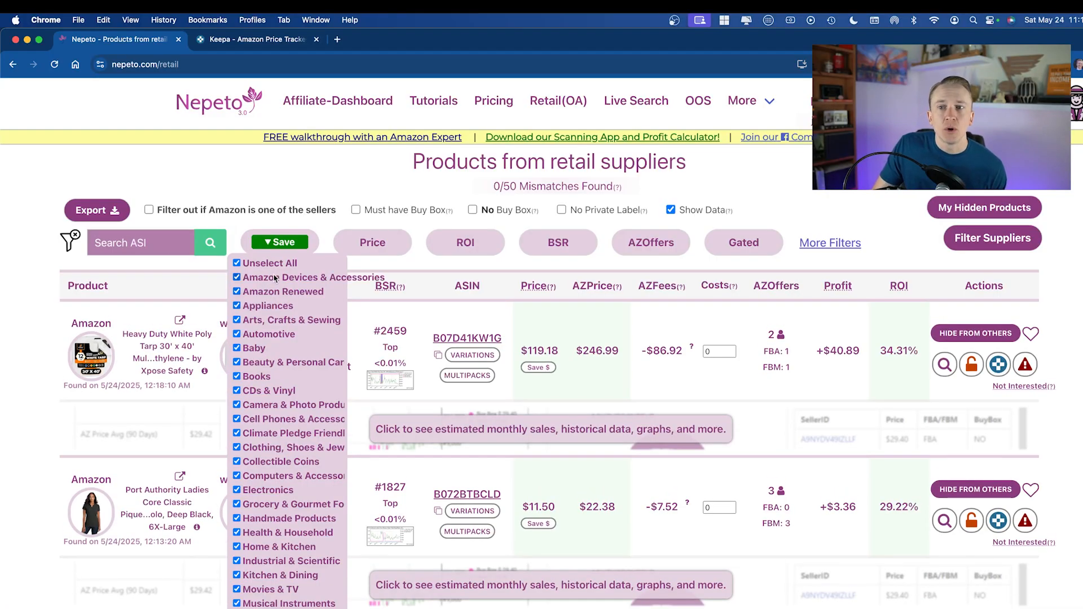
Exclude Amazon Devices & Accessories, Amazon Renewed and Appliances from the category filter
click(237, 277)
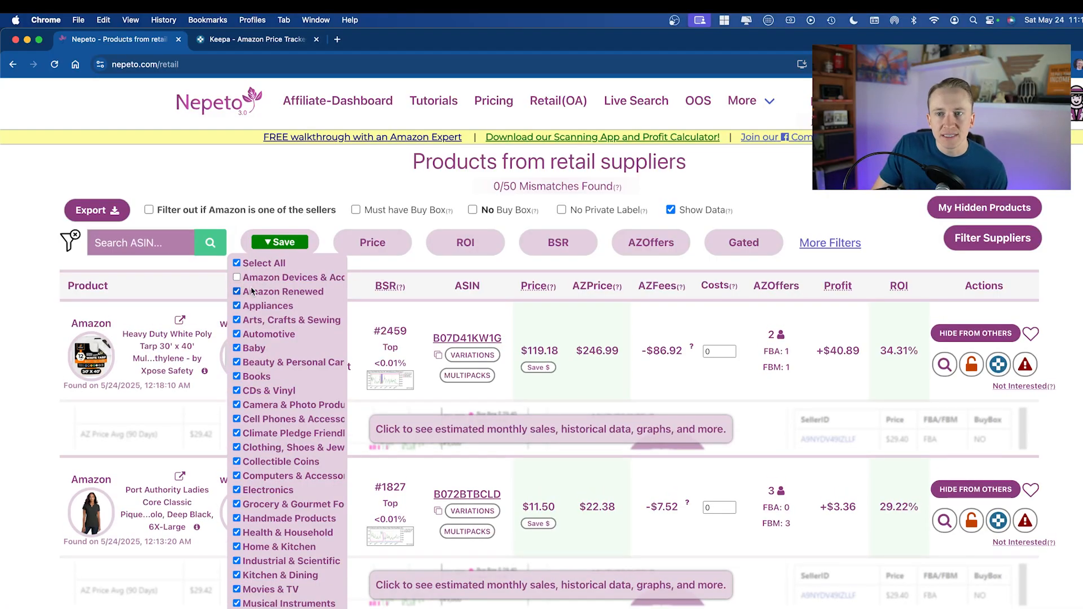
scroll(238, 280, down, 1)
click(237, 280)
scroll(235, 282, down, 1)
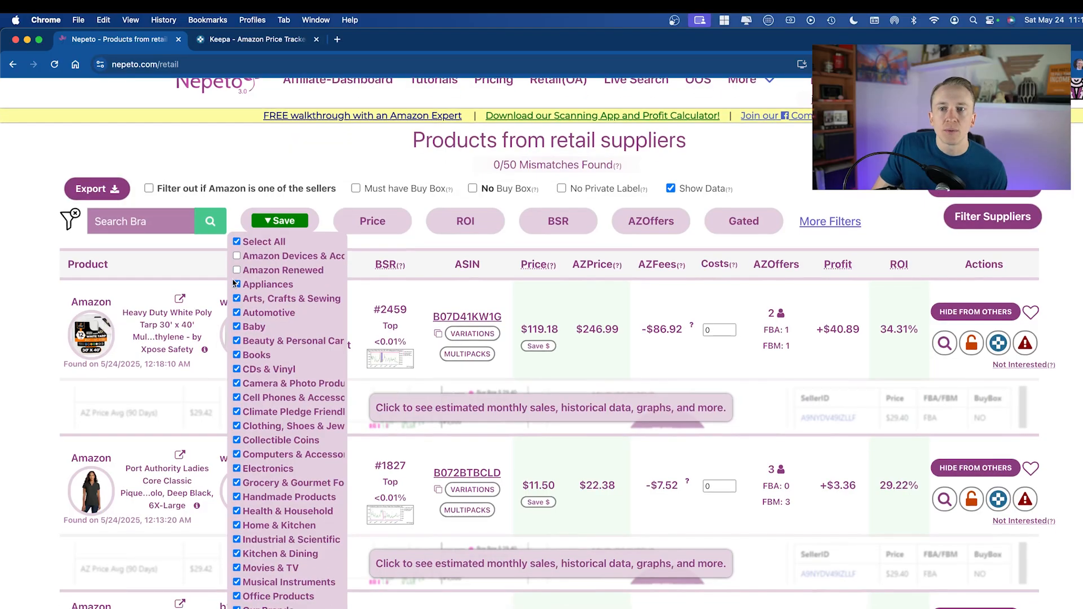
click(236, 284)
scroll(237, 285, down, 1)
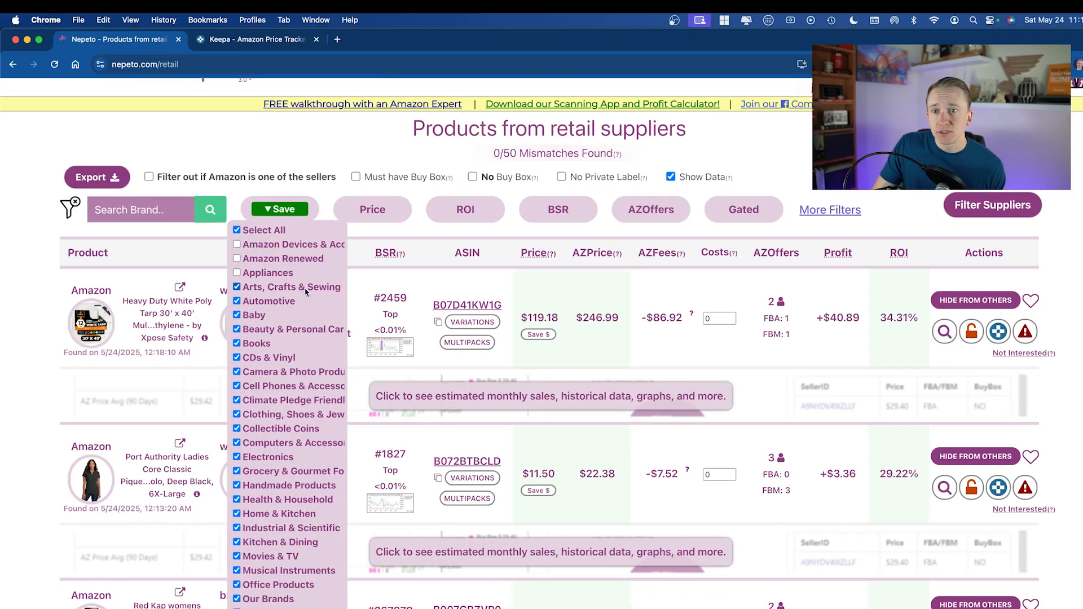
Exclude Baby, Books and CDs & Vinyl from the category filter
scroll(277, 308, down, 1)
scroll(252, 312, down, 1)
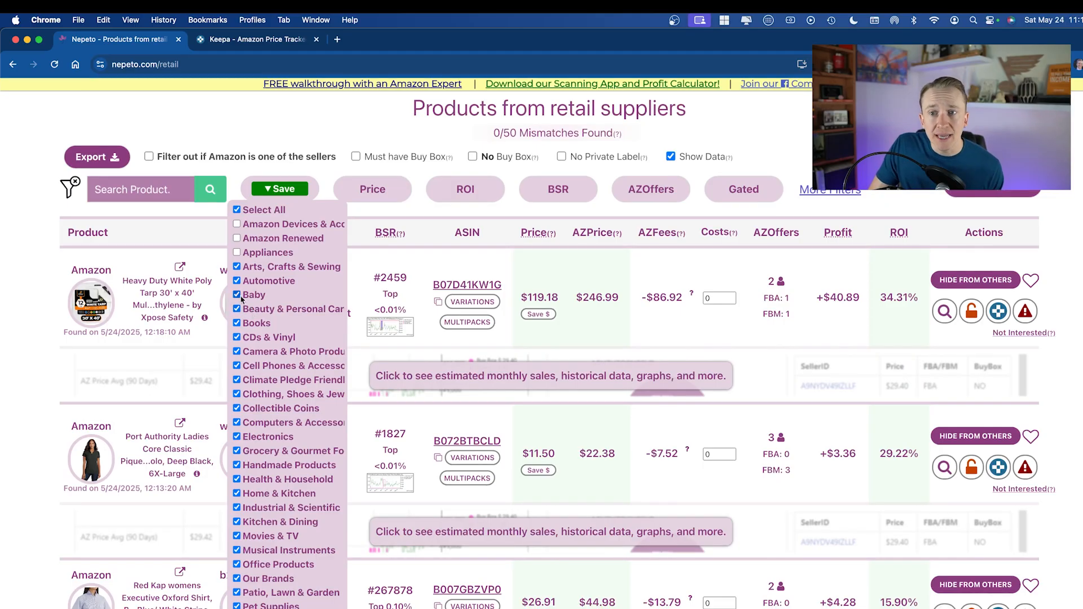
click(238, 296)
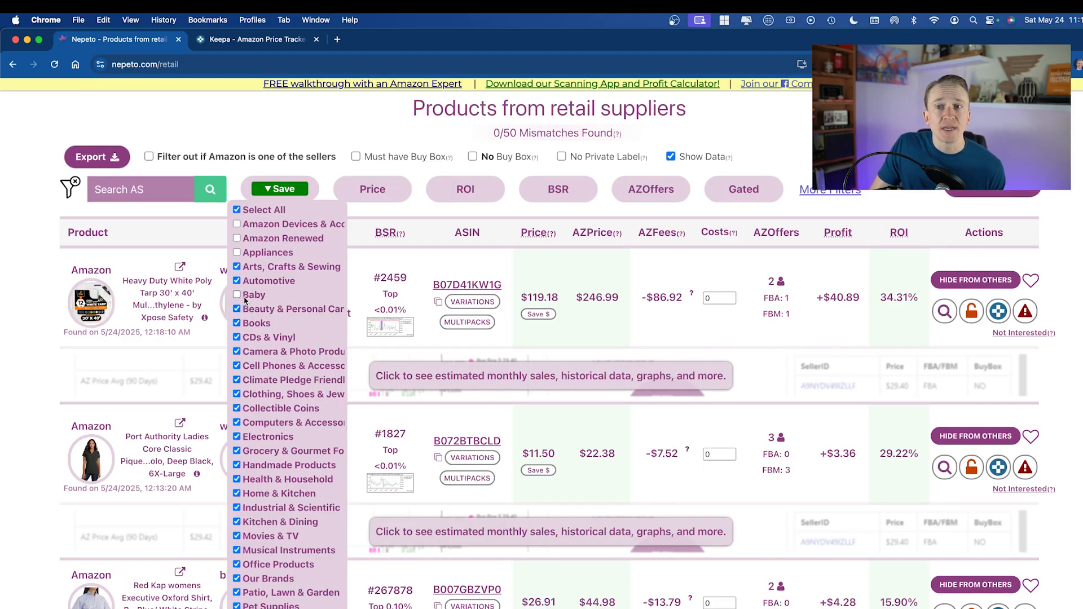
scroll(257, 303, down, 1)
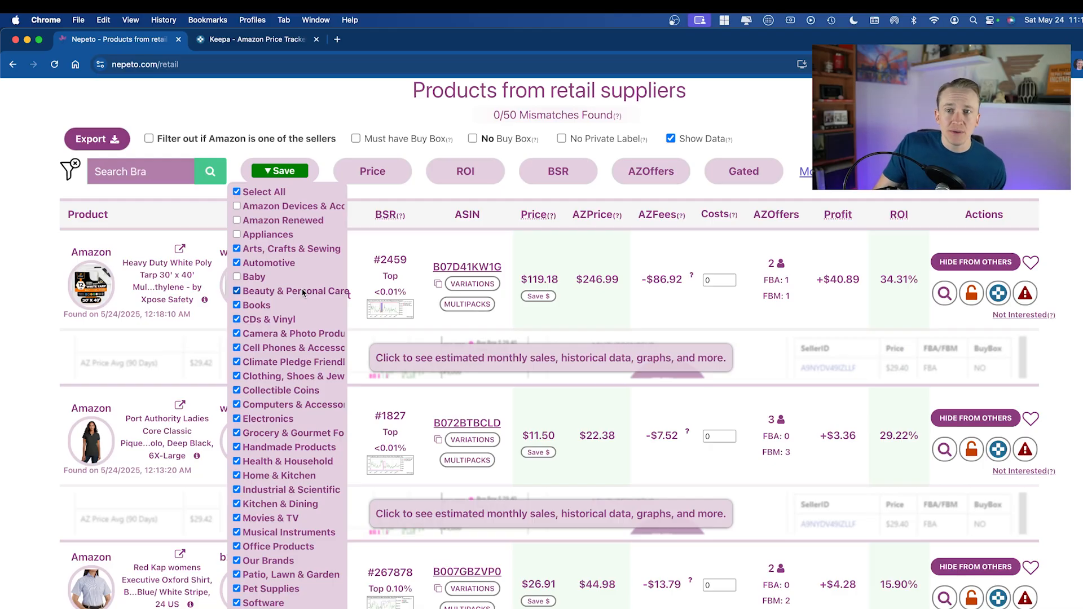
scroll(303, 293, down, 1)
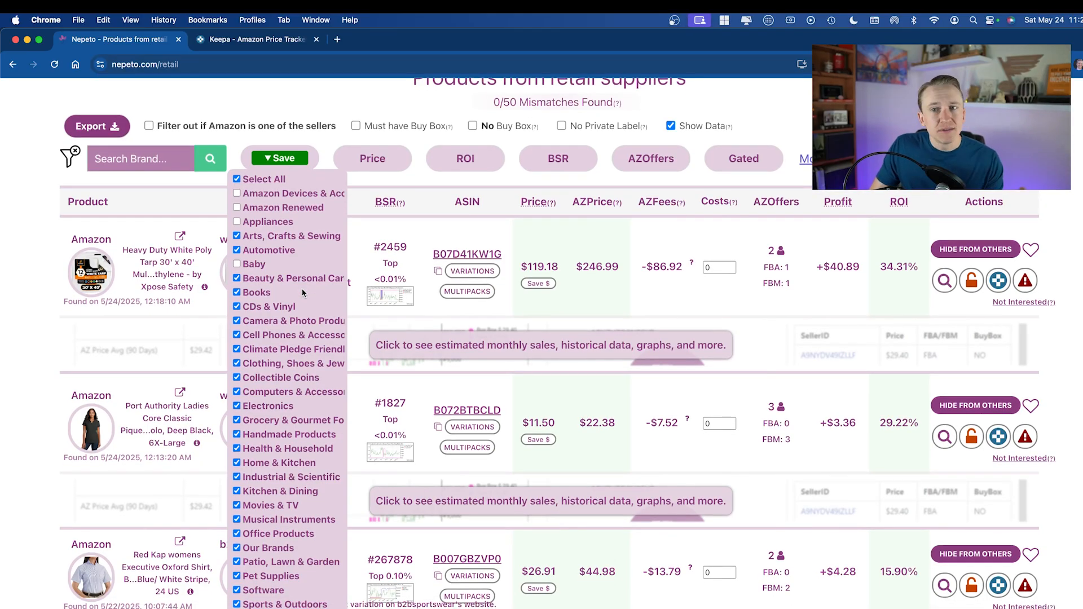
scroll(293, 279, down, 1)
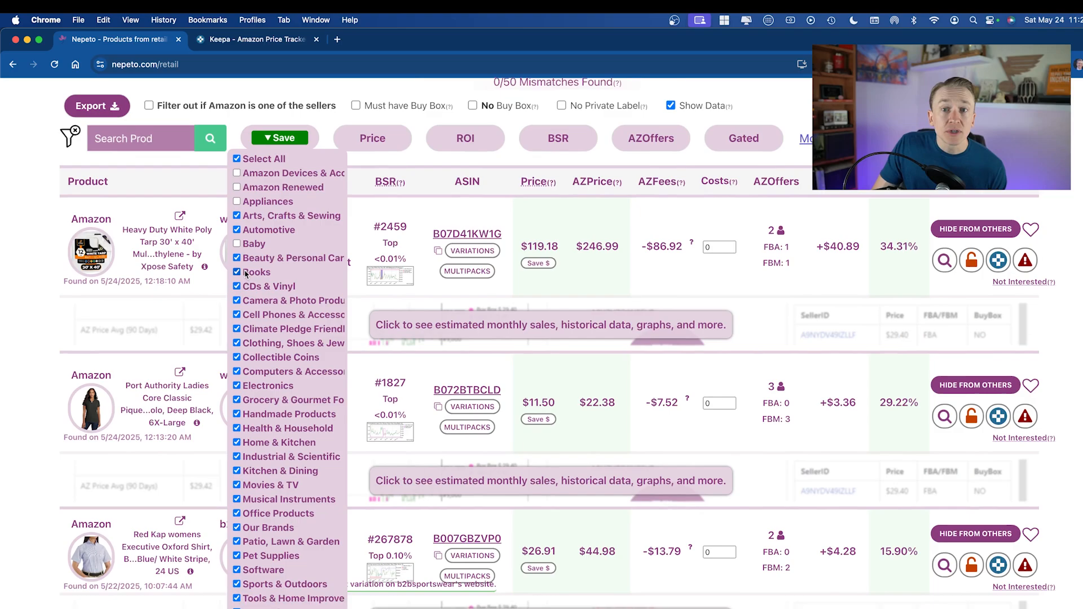
click(243, 273)
scroll(252, 279, down, 1)
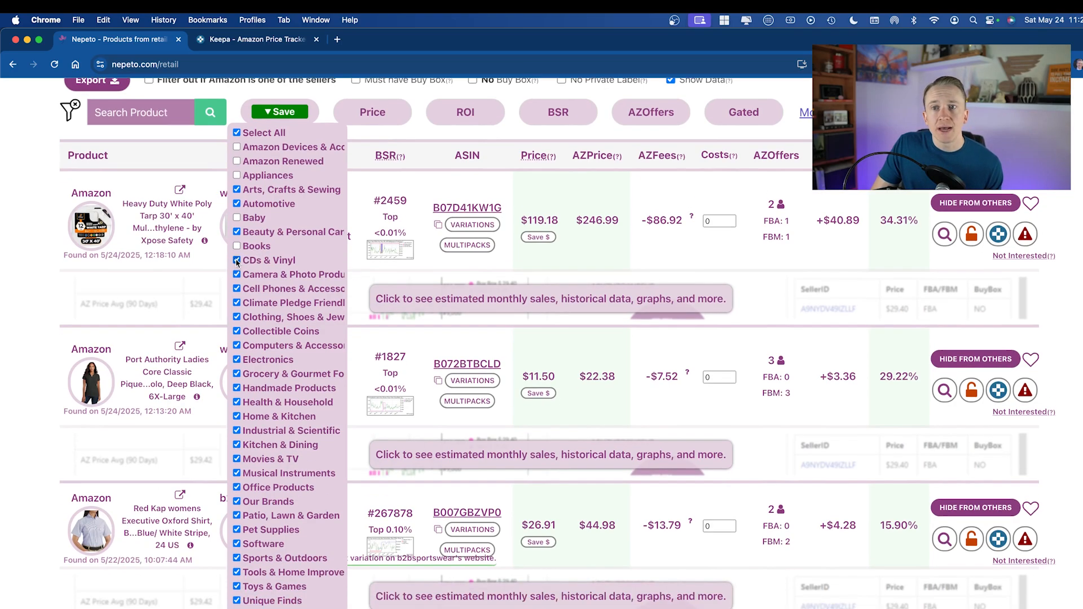
click(237, 260)
Exclude Camera & Photo Products, Cell Phones & Accessories and Climate Pledge Friendly from the category filter
scroll(273, 269, down, 1)
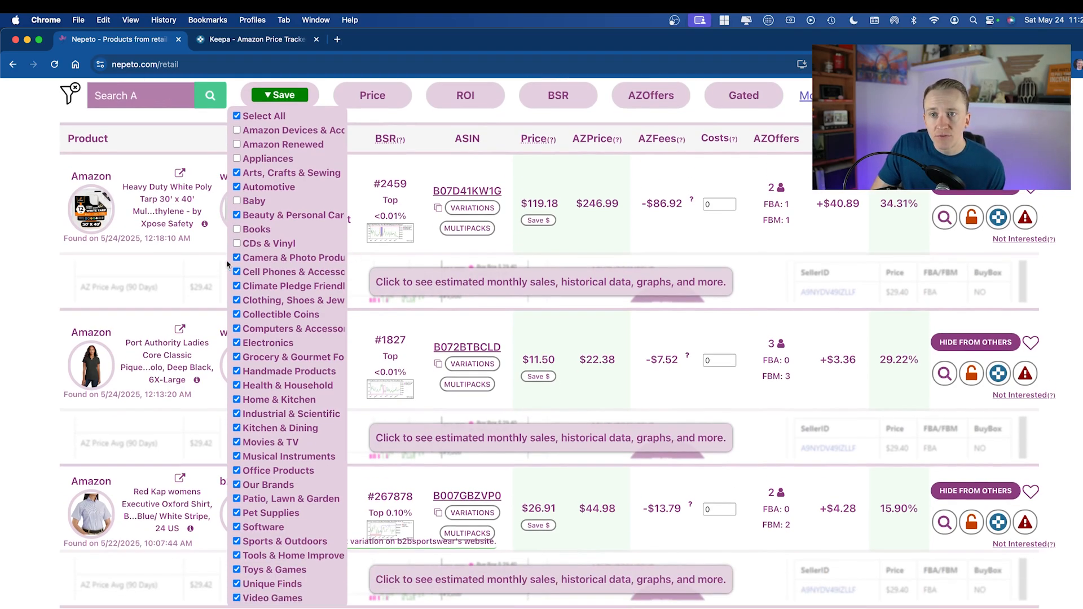
click(238, 258)
click(237, 272)
scroll(237, 272, down, 1)
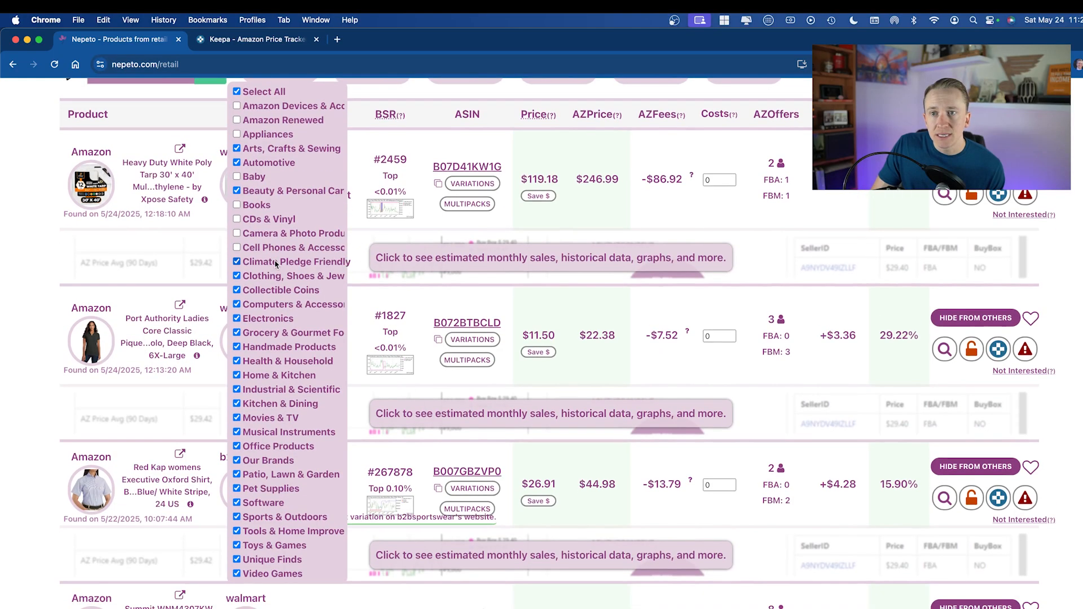
click(237, 262)
Exclude Clothing, Shoes & Jewelry, Collectible Coins, Computers & Accessories and Electronics from the category filter
scroll(263, 269, down, 1)
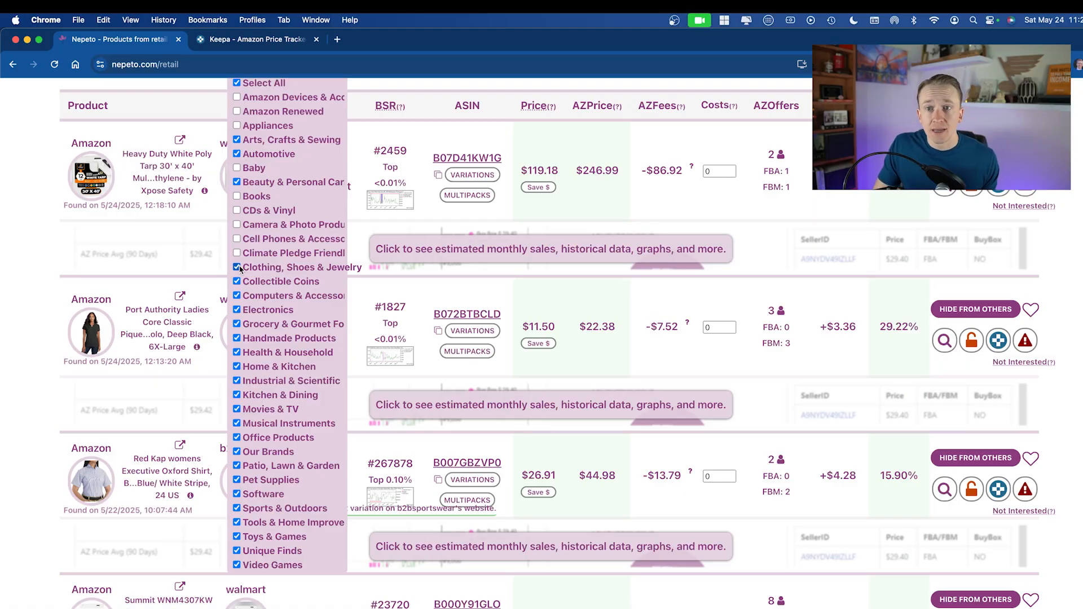
click(237, 267)
scroll(237, 267, down, 1)
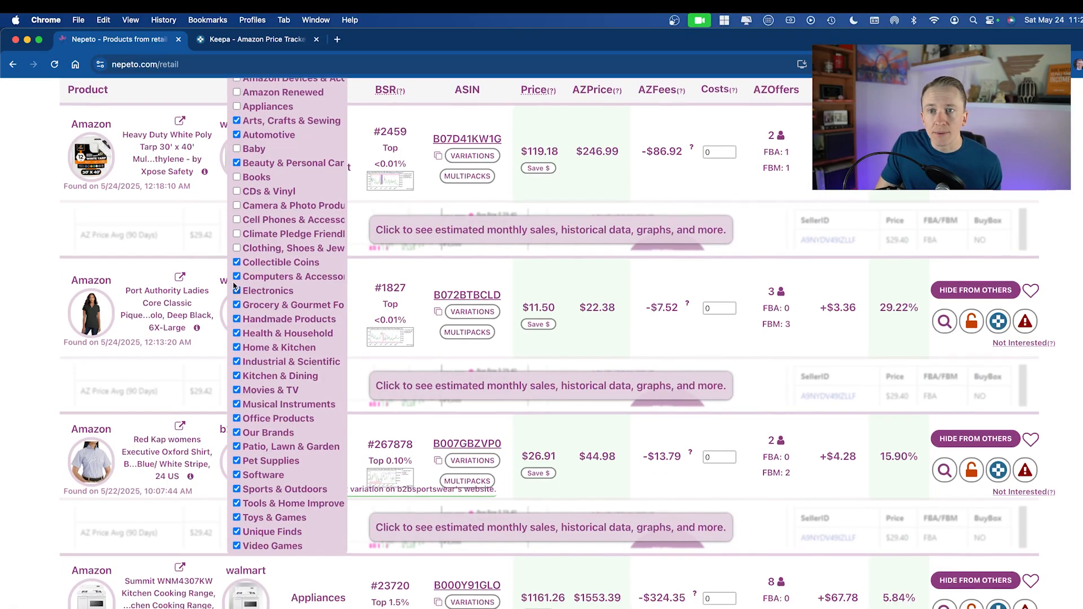
click(235, 264)
scroll(237, 267, down, 1)
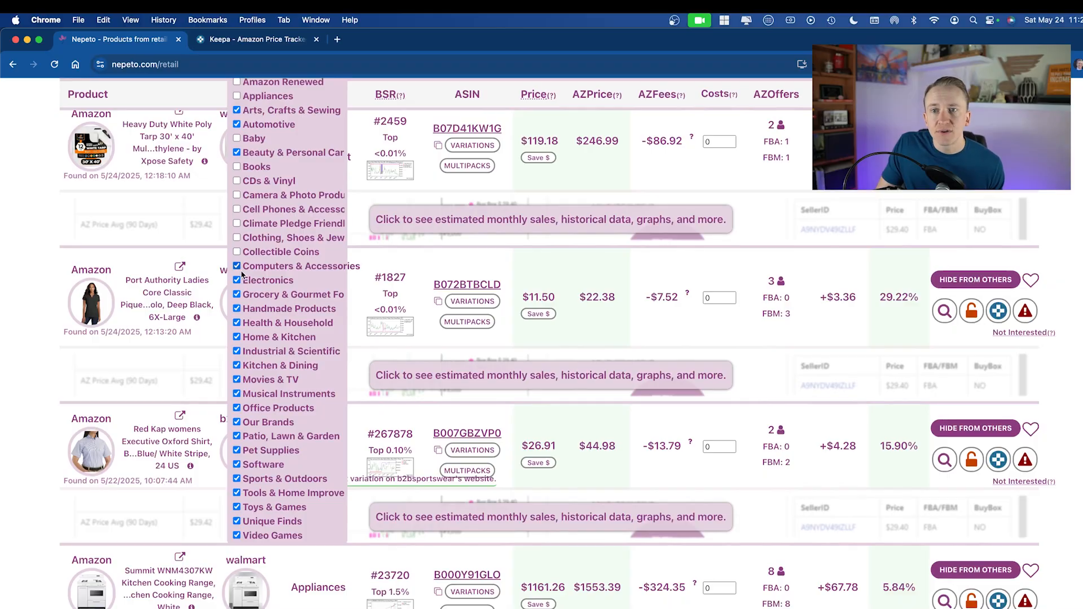
click(237, 266)
click(237, 281)
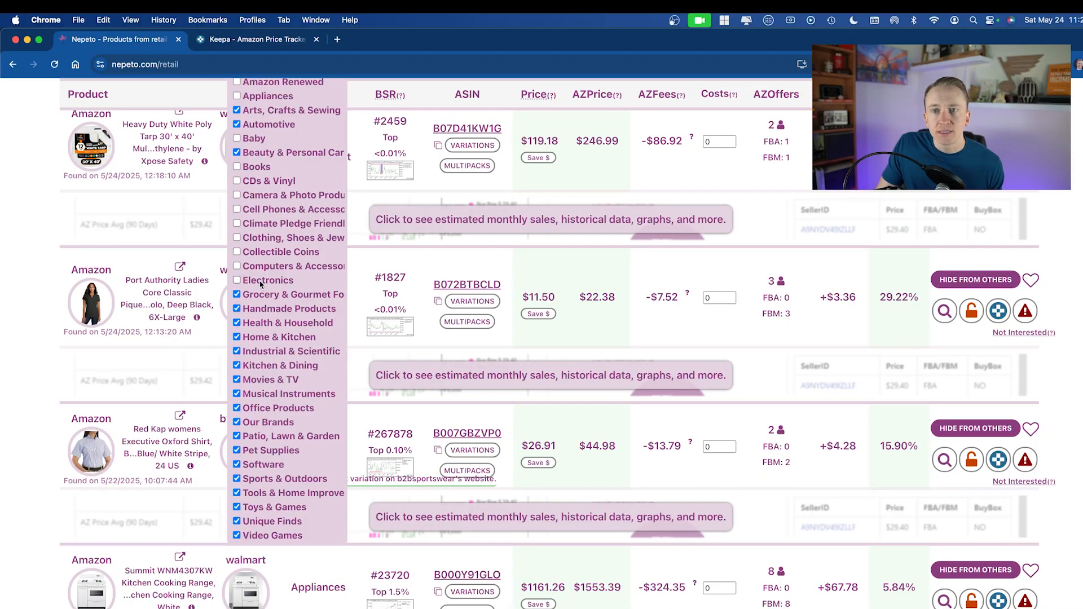
scroll(263, 285, down, 2)
scroll(263, 284, up, 5)
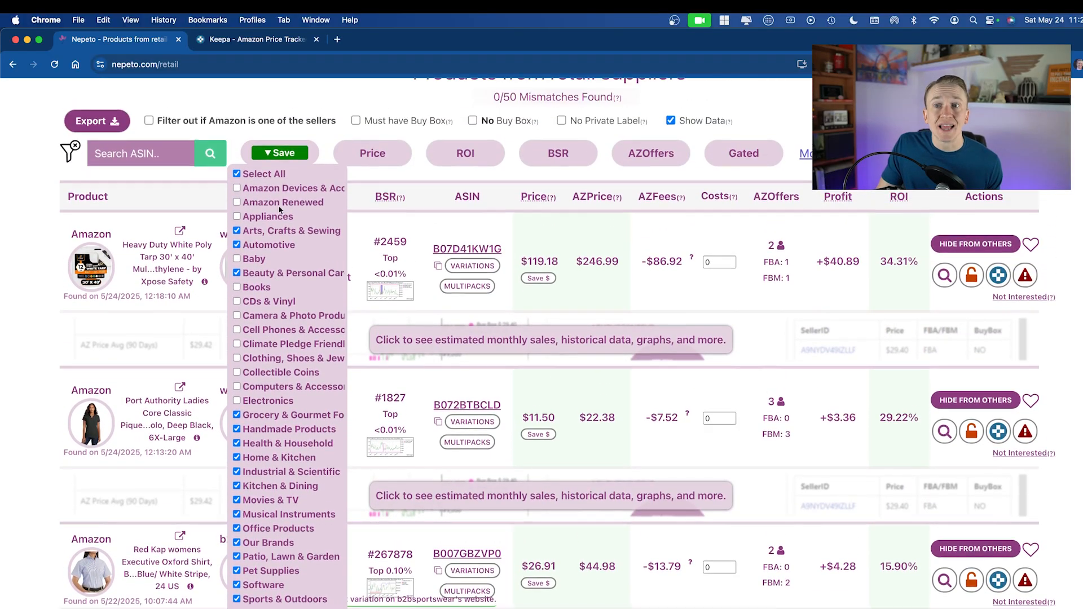
Exclude Handmade Products and Movies & TV from the category filter
scroll(285, 374, down, 1)
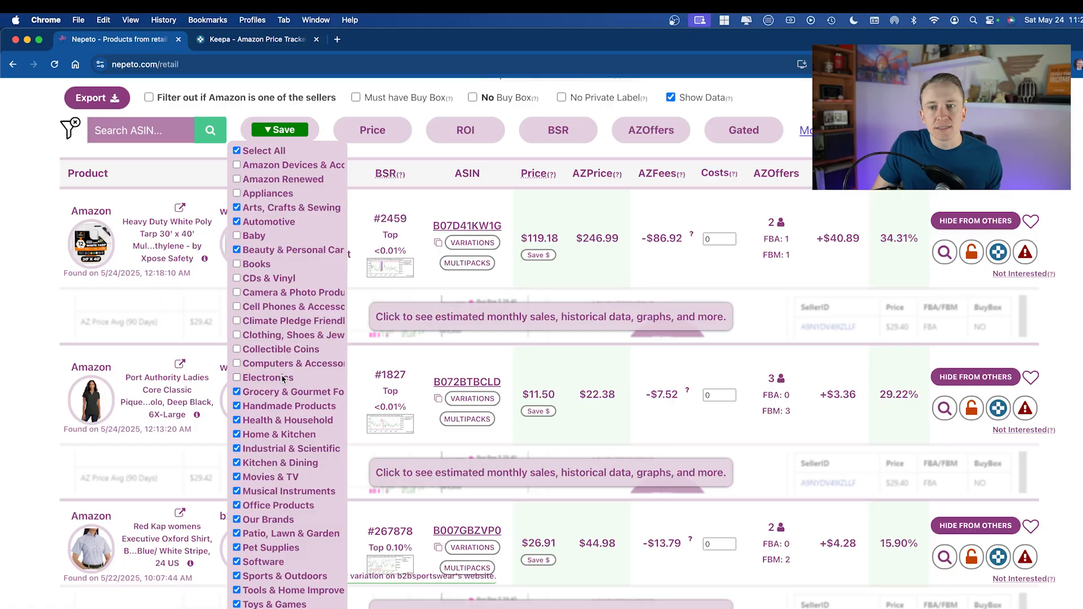
scroll(282, 378, down, 2)
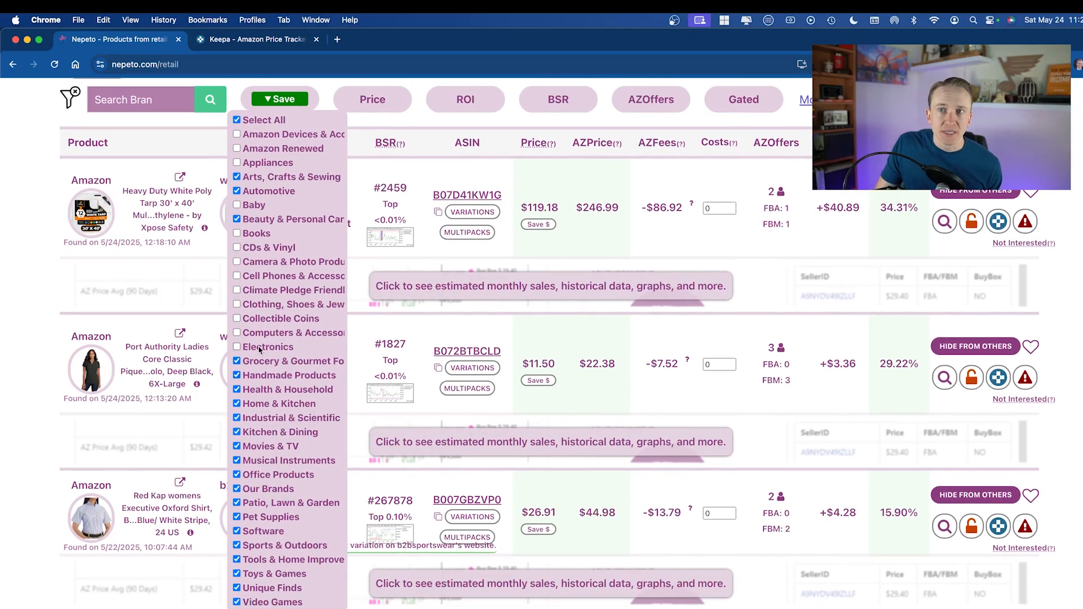
scroll(260, 350, down, 2)
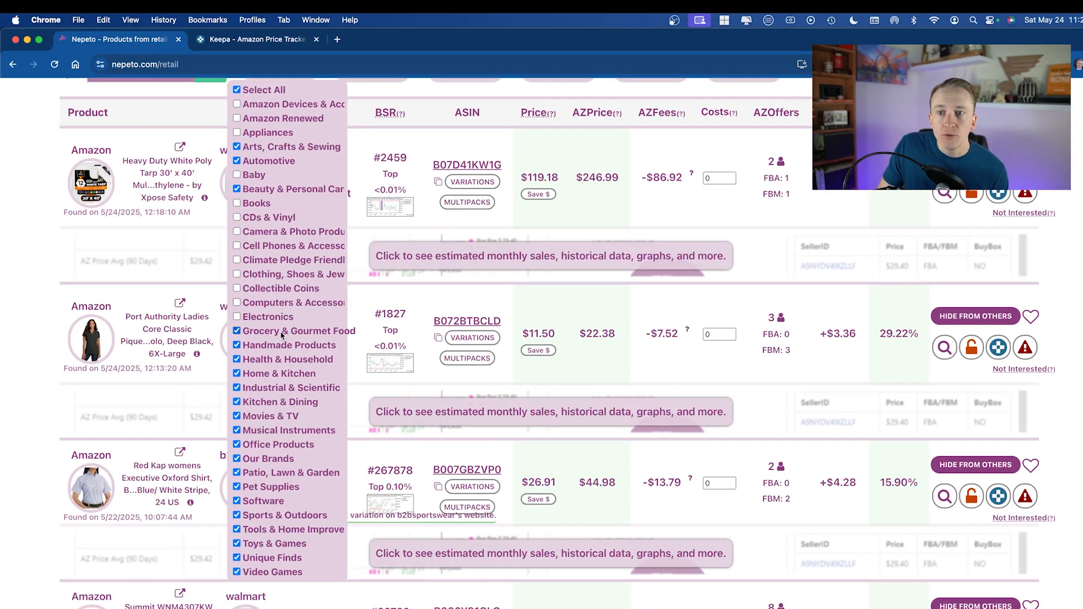
click(237, 345)
scroll(285, 358, down, 2)
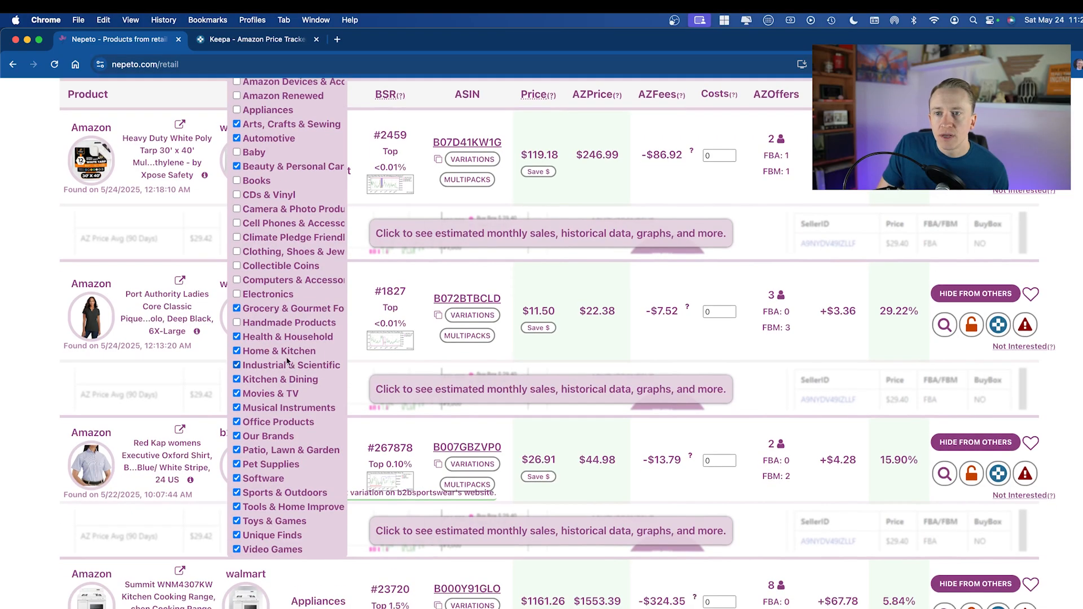
scroll(287, 361, down, 1)
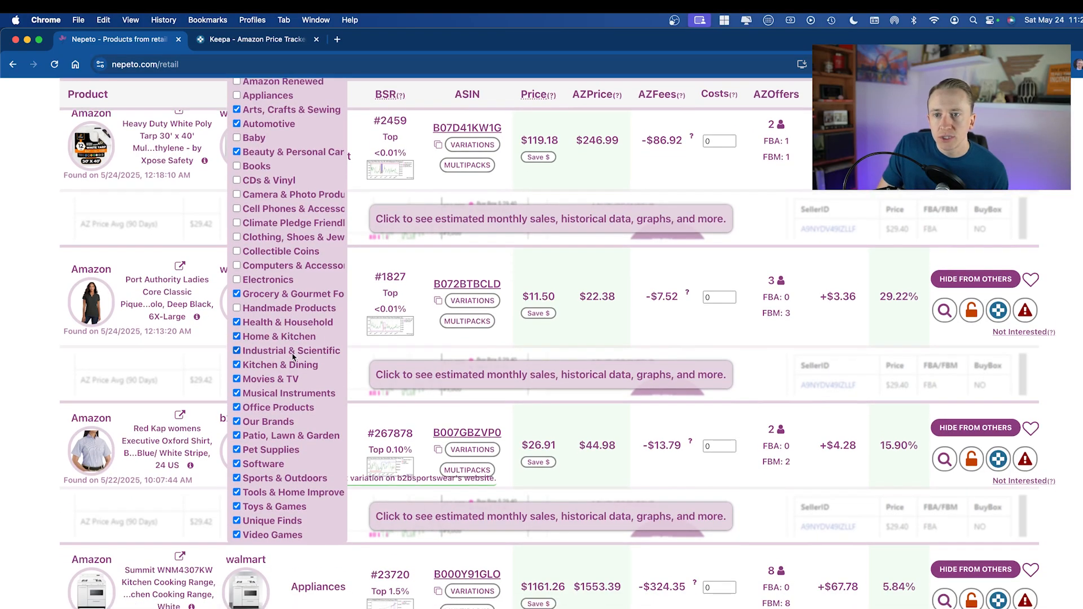
click(237, 379)
Exclude Our Brands, Software, Unique Finds and Video Games from the category filter
scroll(240, 376, down, 2)
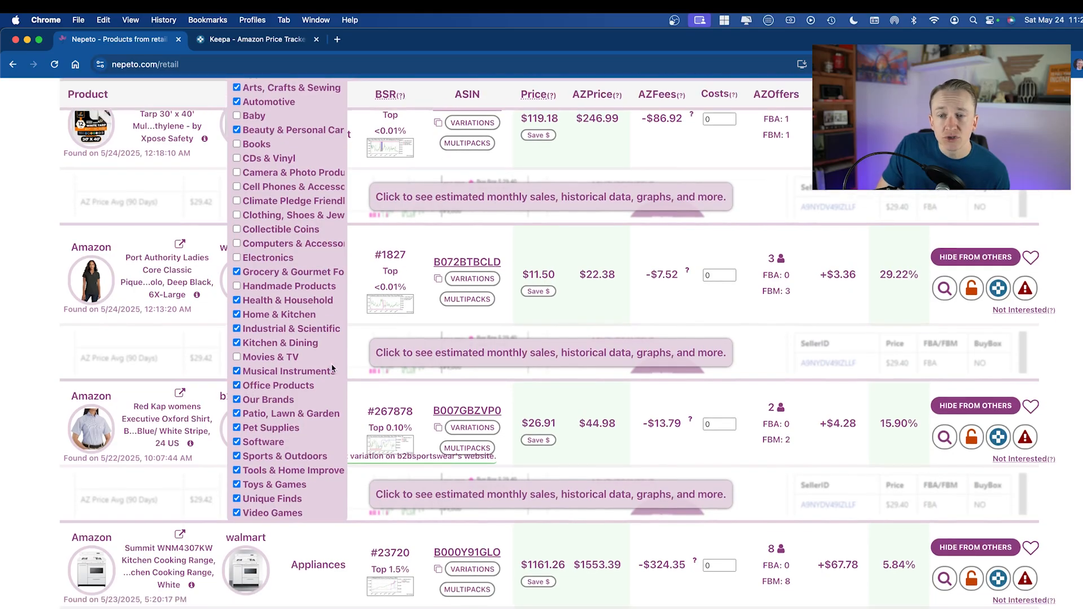
scroll(291, 386, down, 1)
click(239, 395)
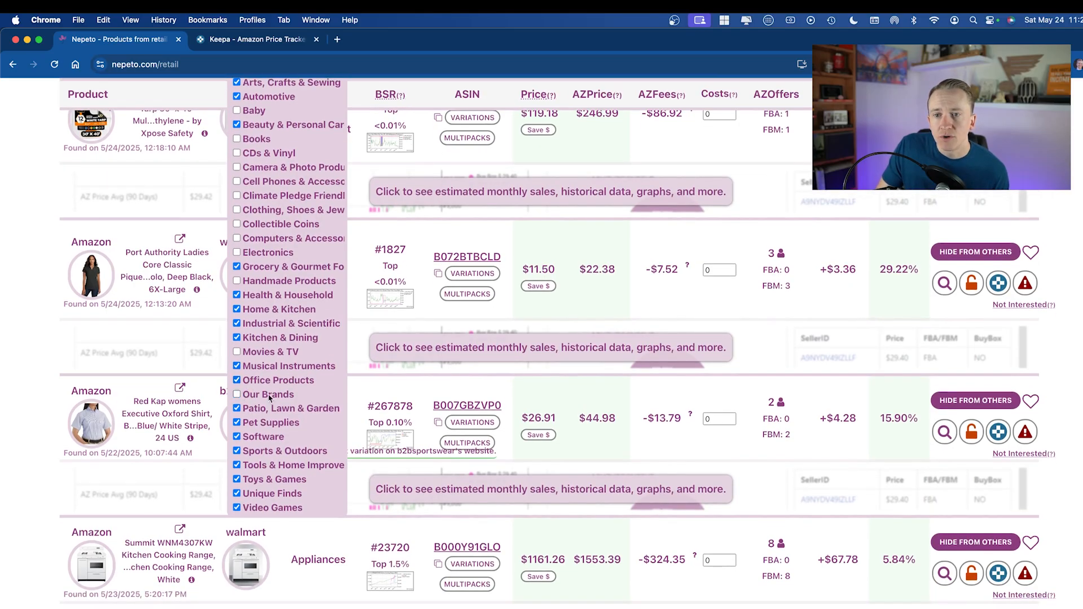
scroll(269, 397, down, 3)
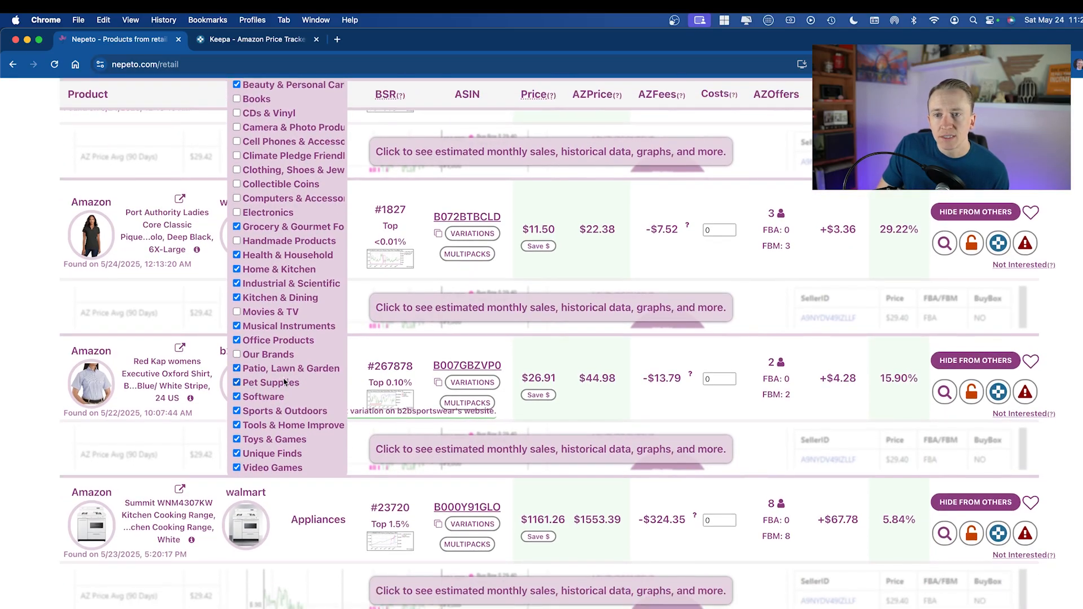
click(238, 397)
scroll(261, 402, down, 1)
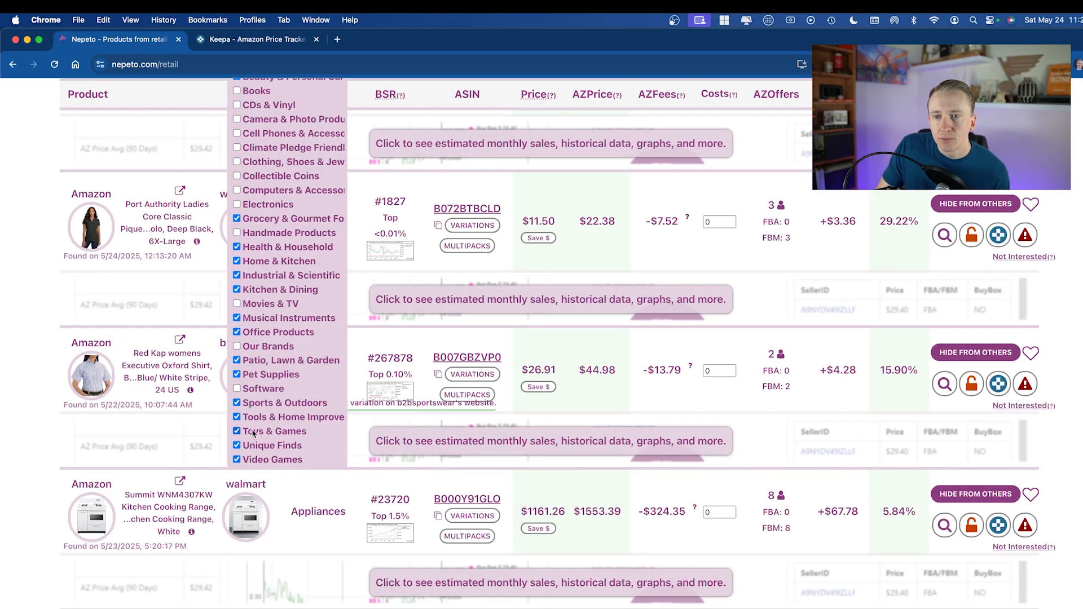
click(237, 446)
click(237, 459)
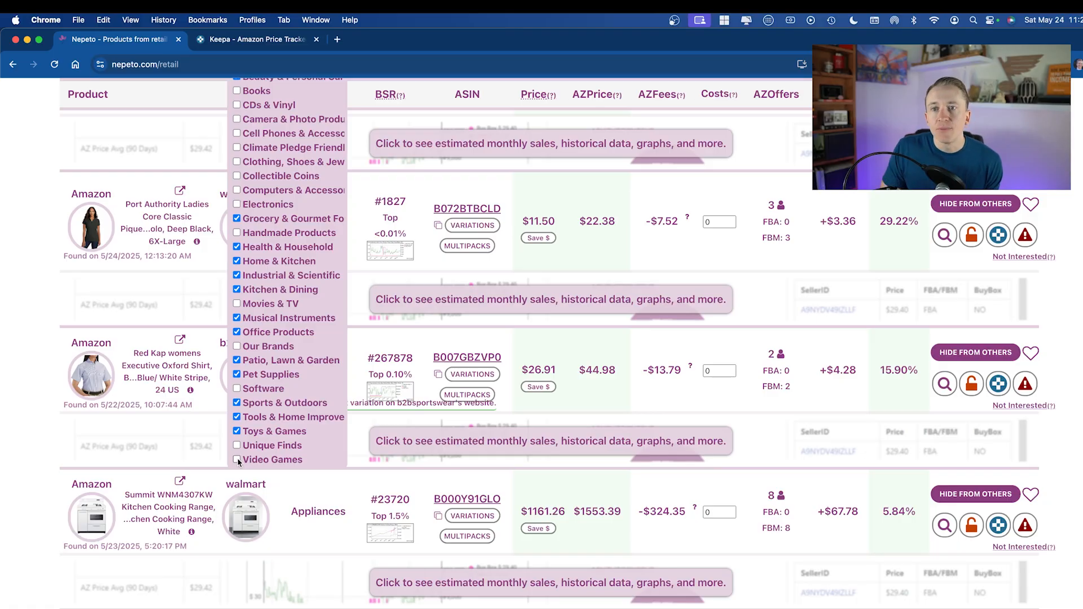
Review the remaining selected categories and save the category filter
scroll(238, 461, up, 5)
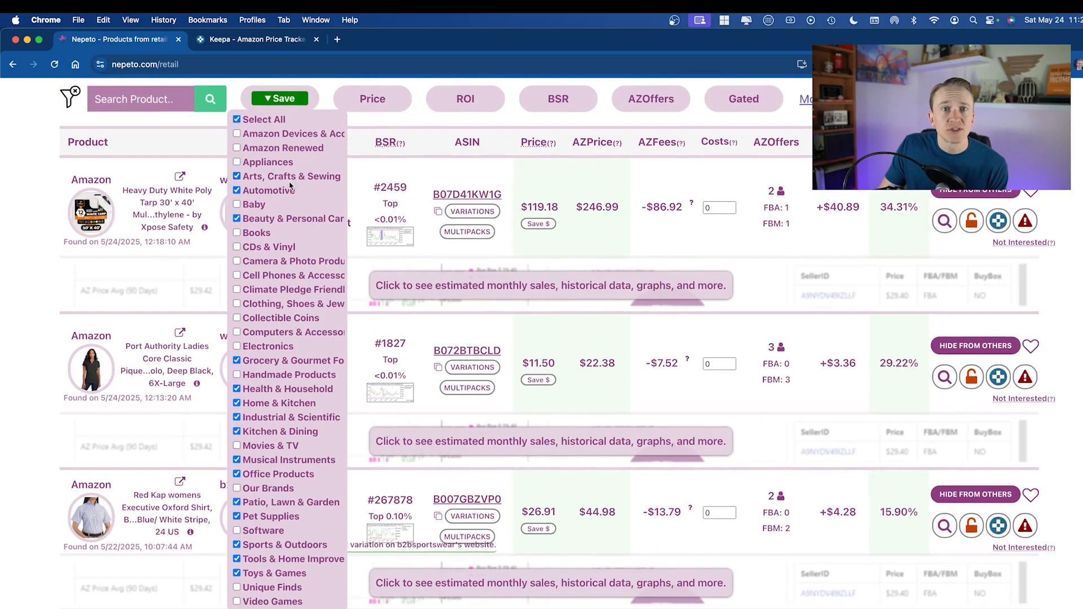
scroll(280, 324, down, 2)
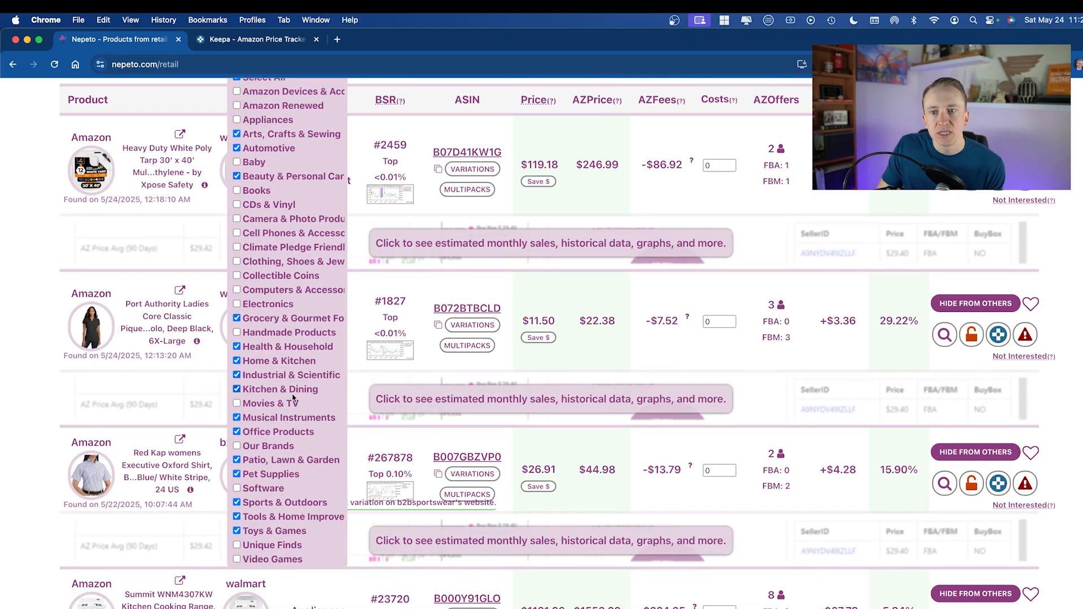
scroll(293, 398, down, 3)
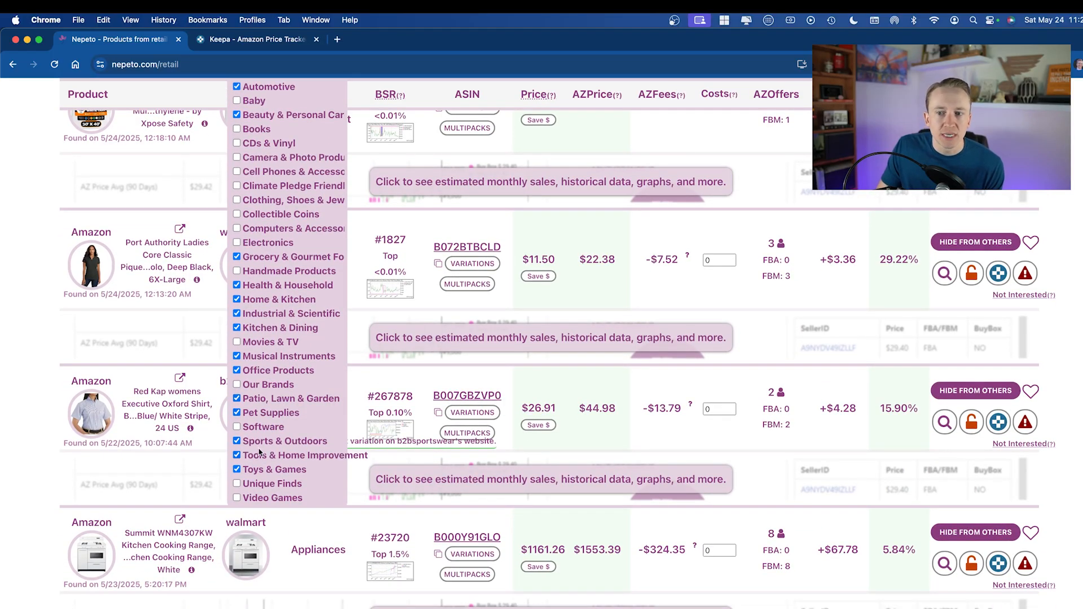
scroll(318, 484, up, 10)
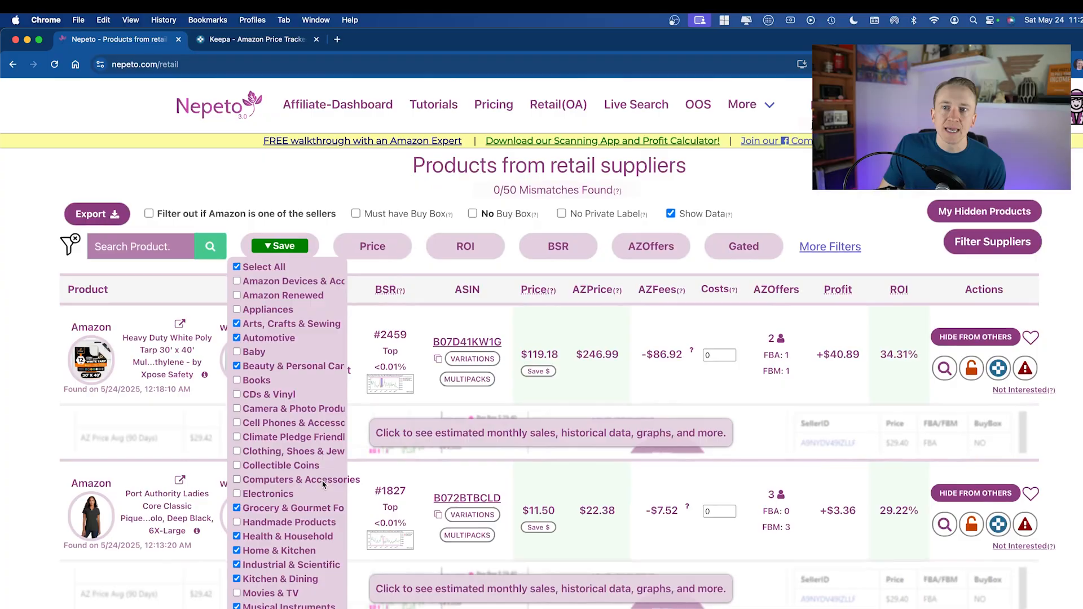
click(286, 246)
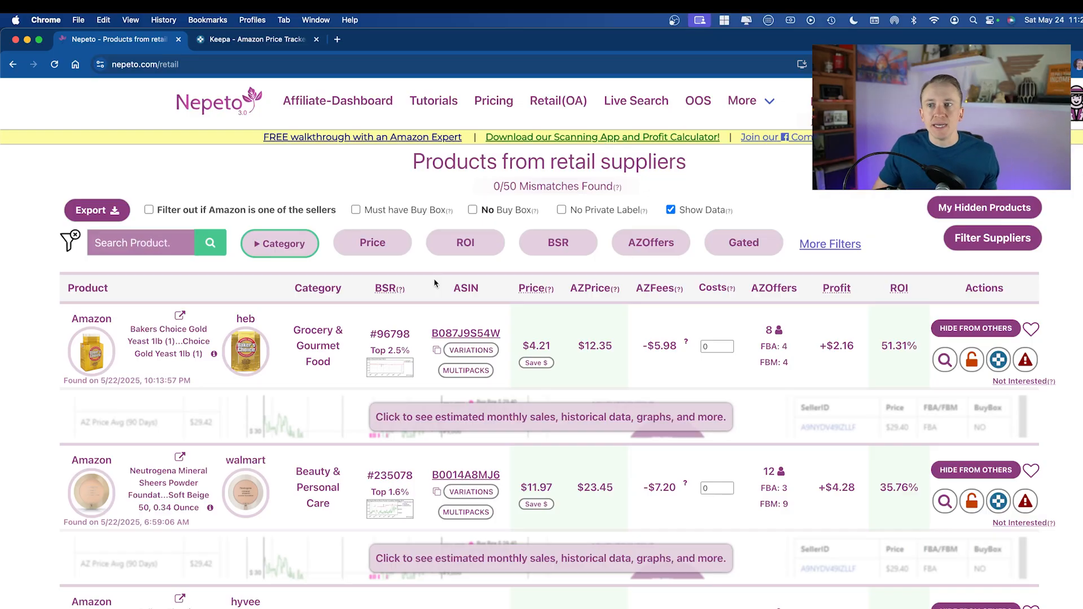
Set the minimum ROI filter to 0% and save it
click(465, 243)
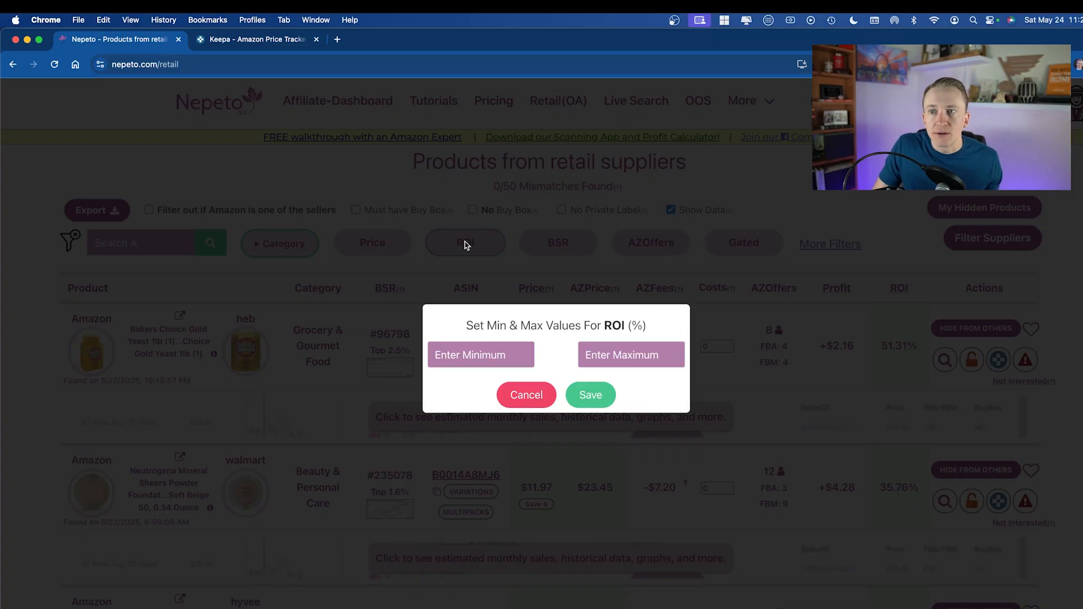
click(476, 364)
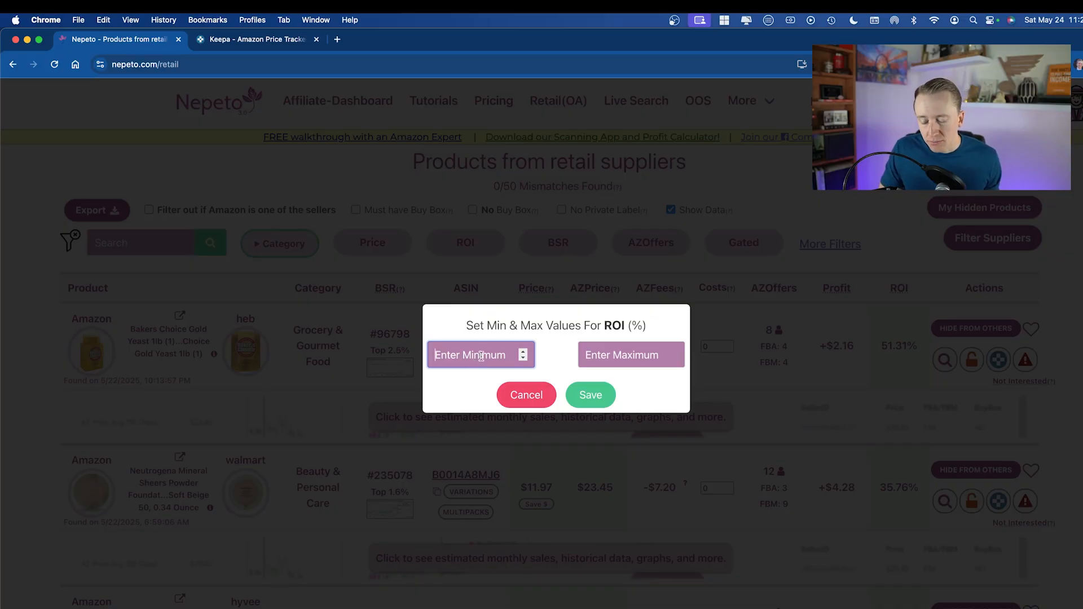
text(0)
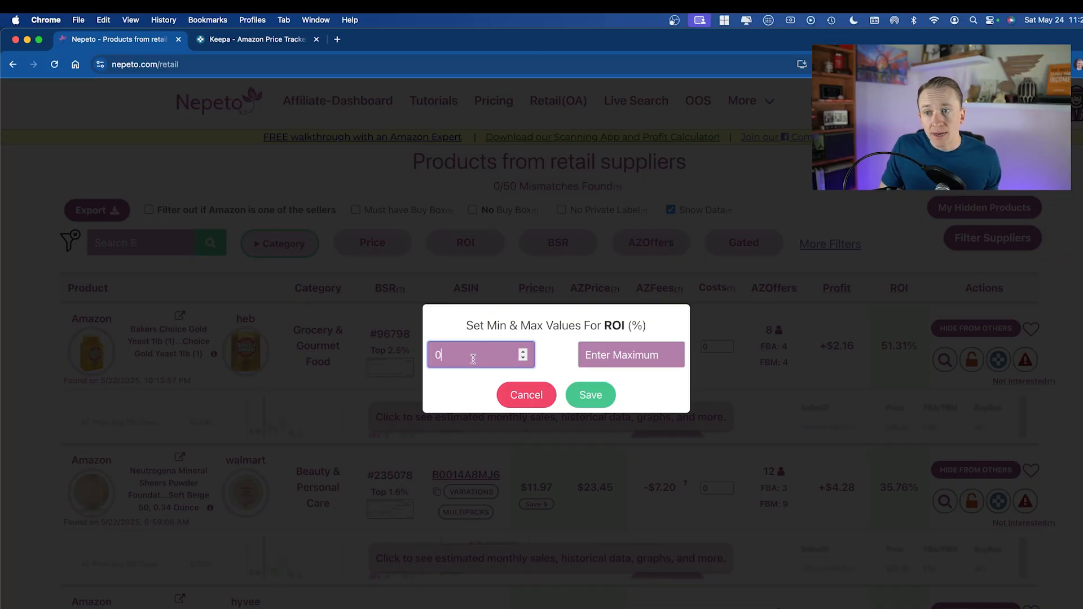
click(607, 398)
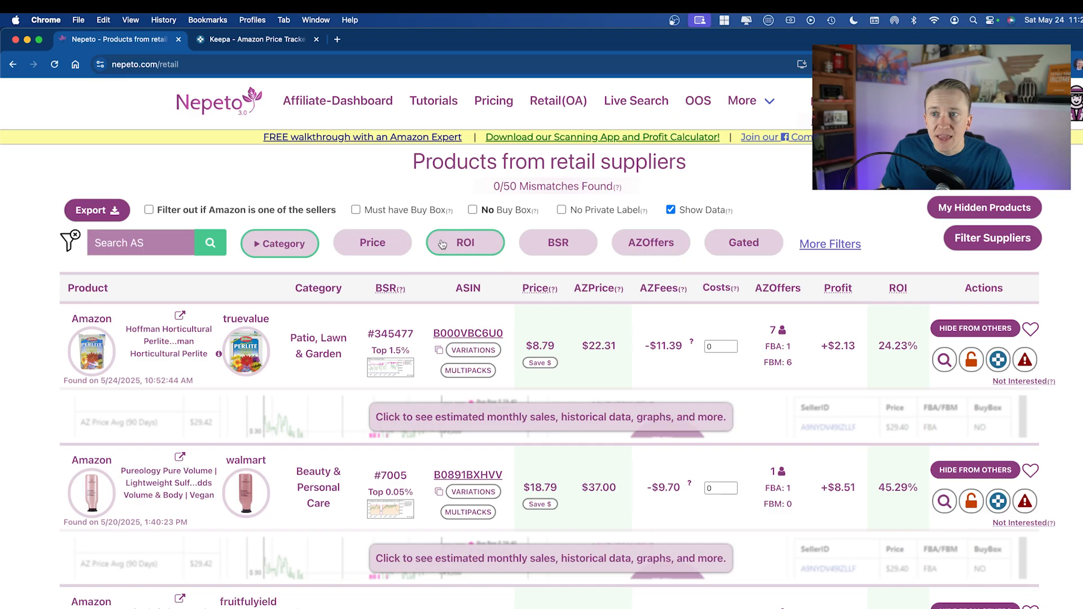
Check the BSR filter types without applying one, and save an AZOffers filter with a minimum of 2 FBA offers
click(562, 250)
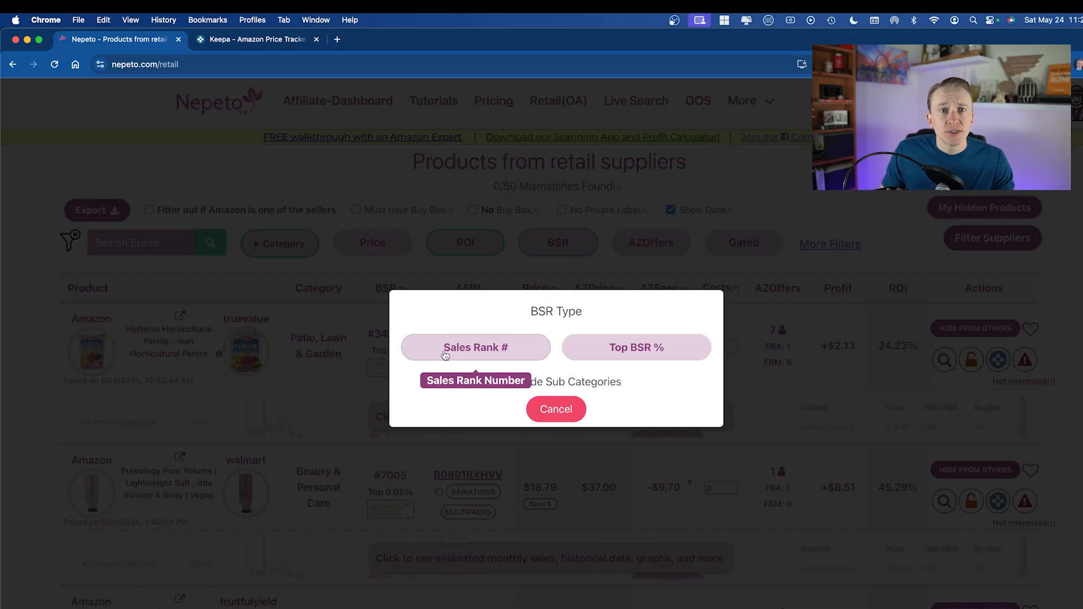
click(555, 408)
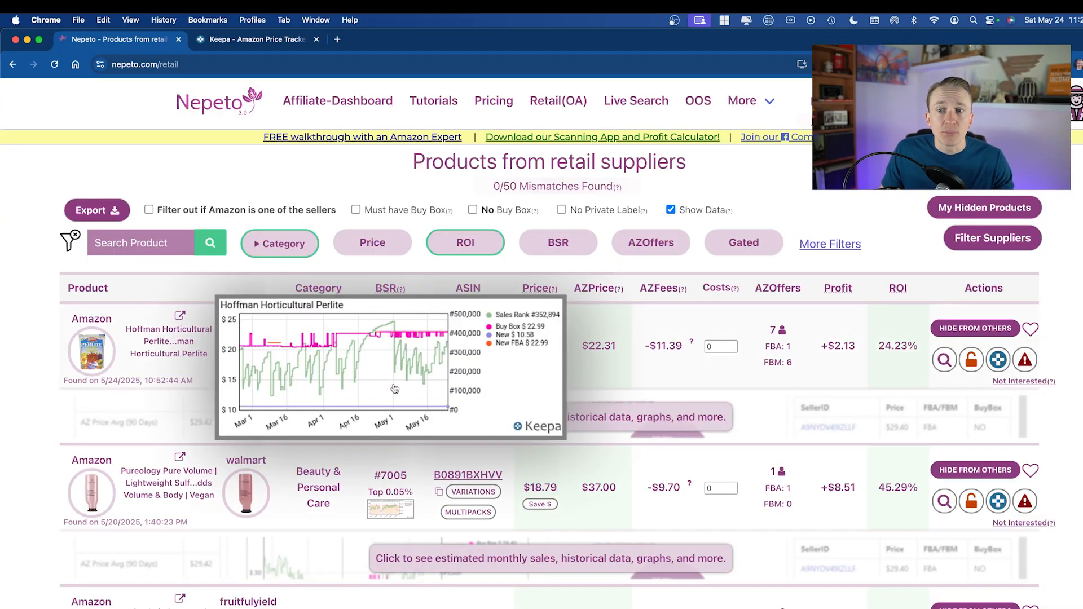
click(646, 246)
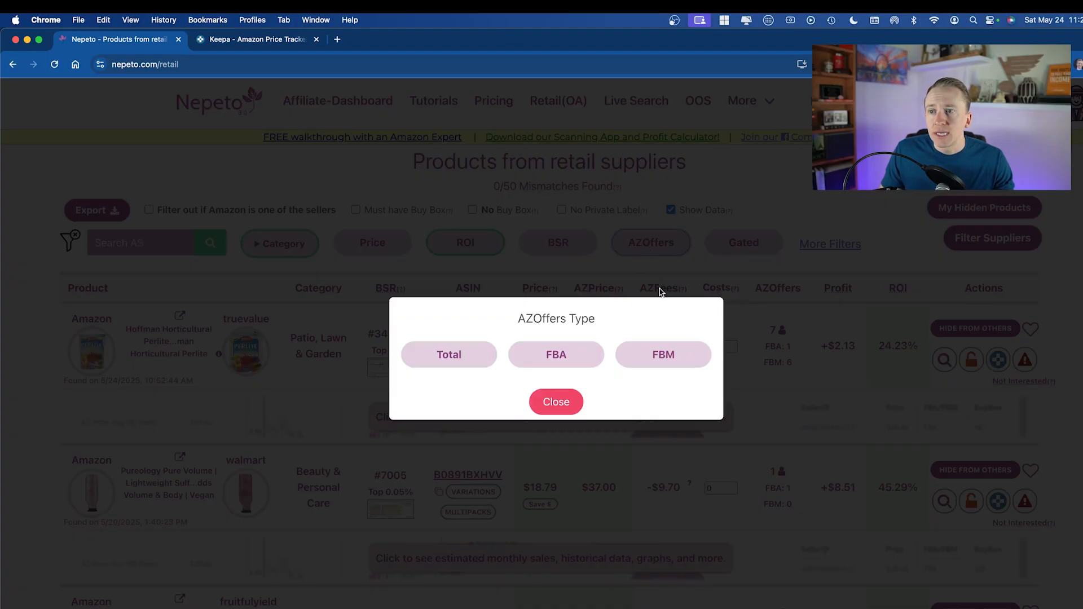
click(562, 361)
click(474, 356)
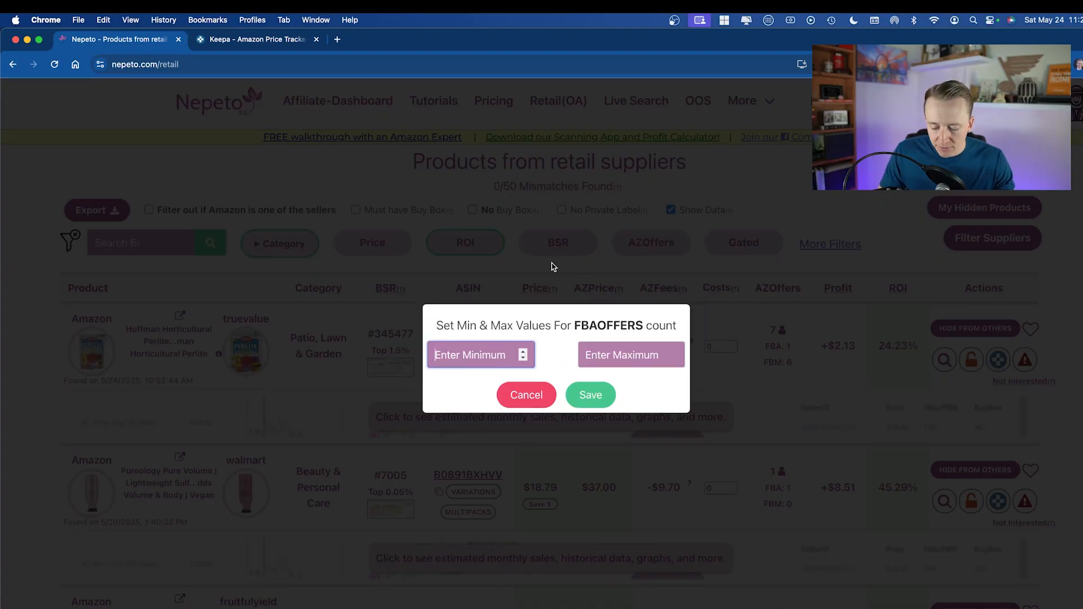
text(1)
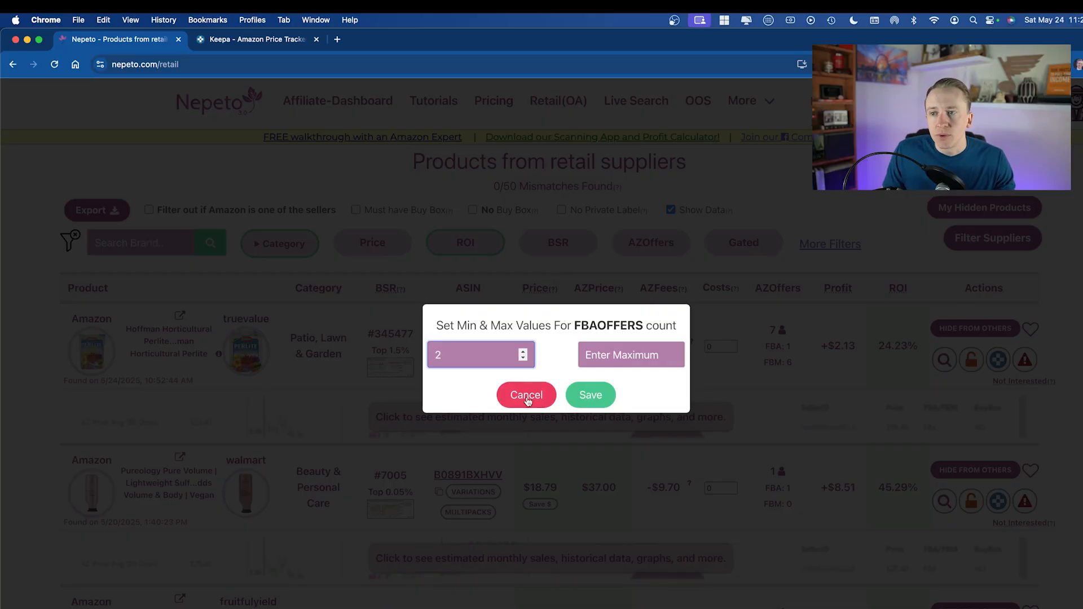
click(590, 394)
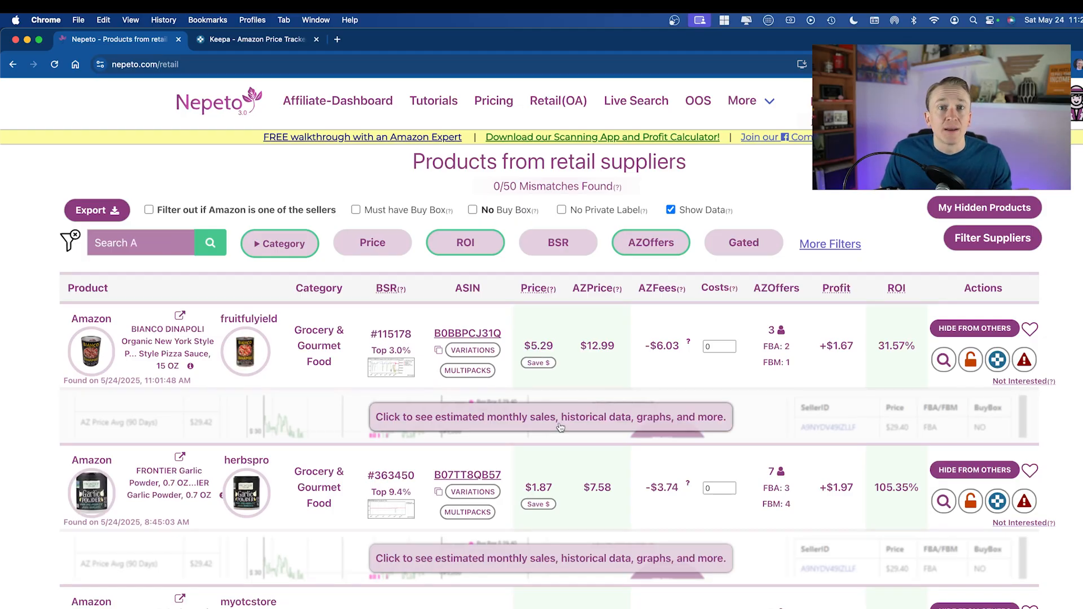
In the advanced settings, look over the sorting options and enable filtering out 3P sellers on Walmart
click(821, 244)
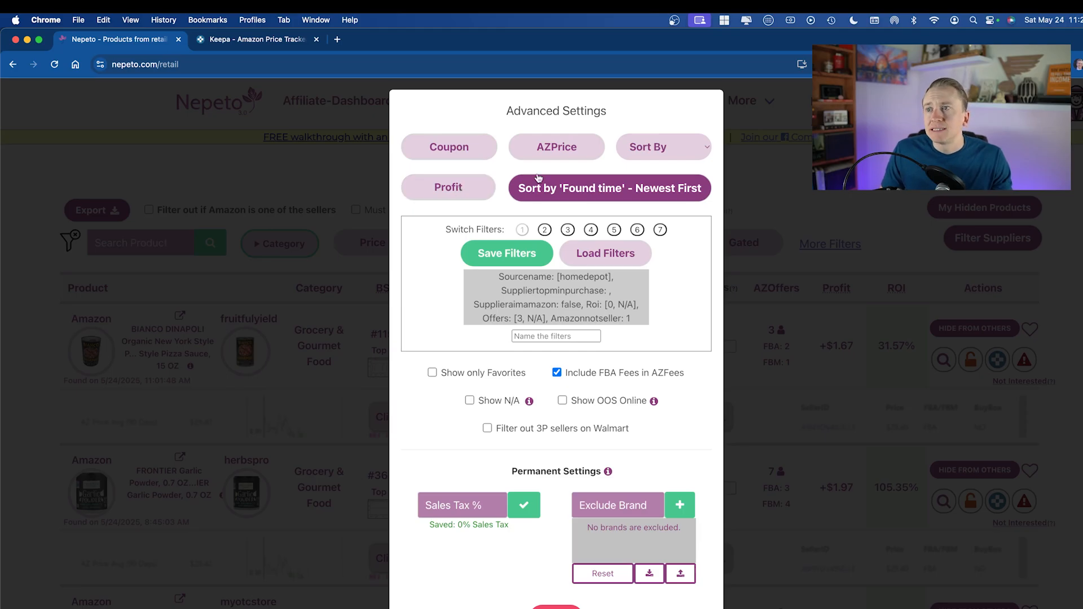
click(682, 146)
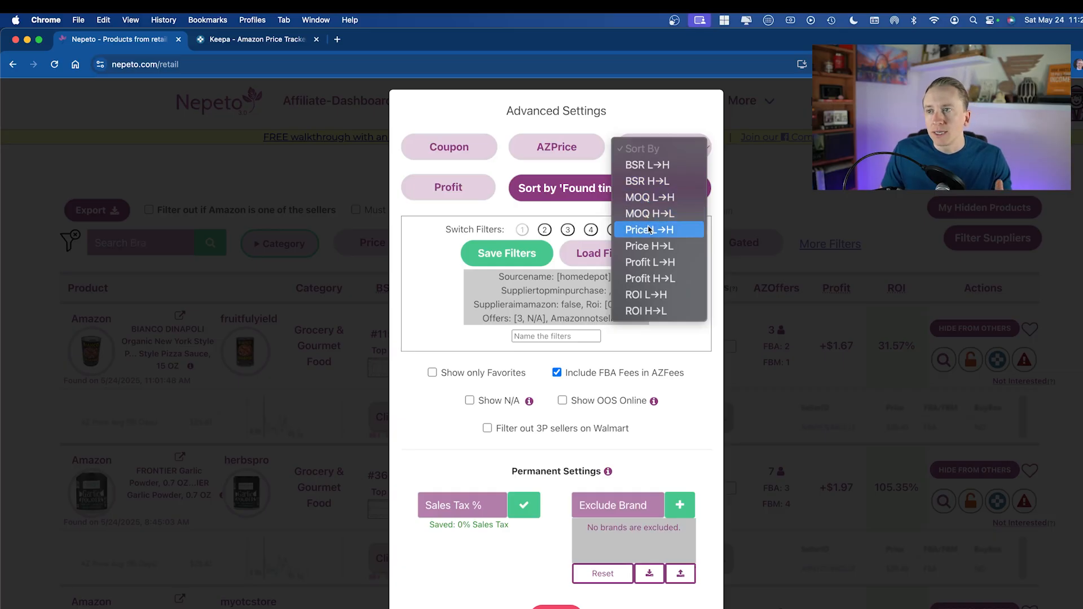
click(690, 380)
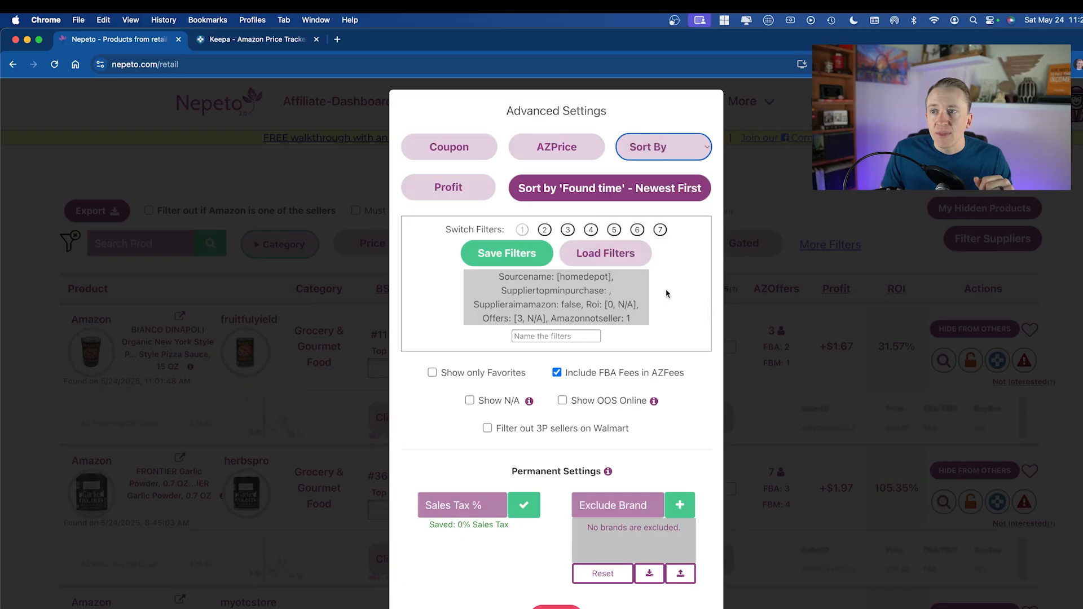
scroll(638, 331, down, 1)
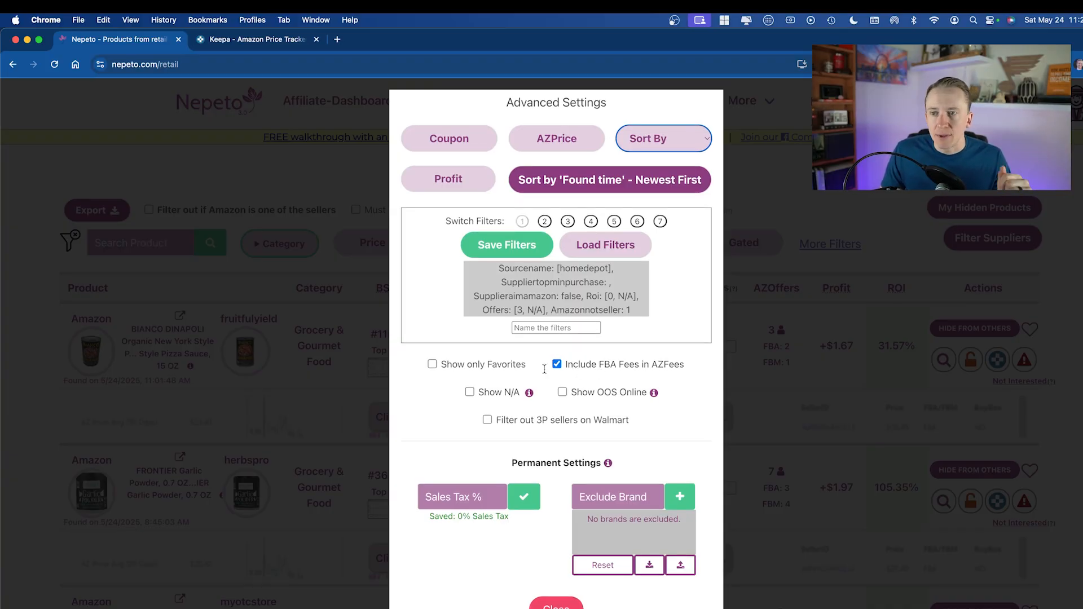
mouse_move(526, 398)
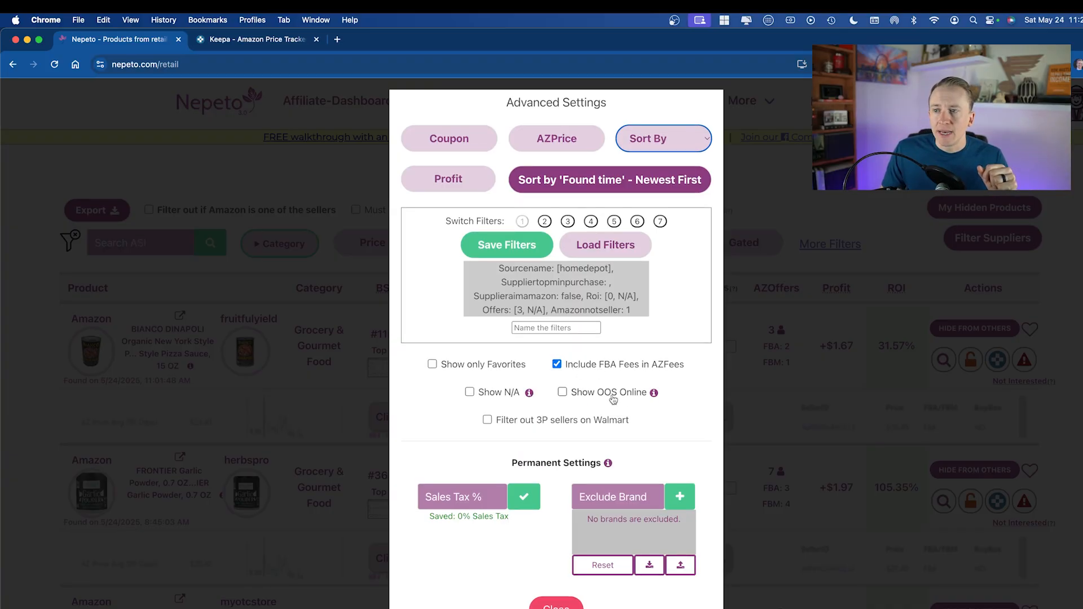
mouse_move(653, 394)
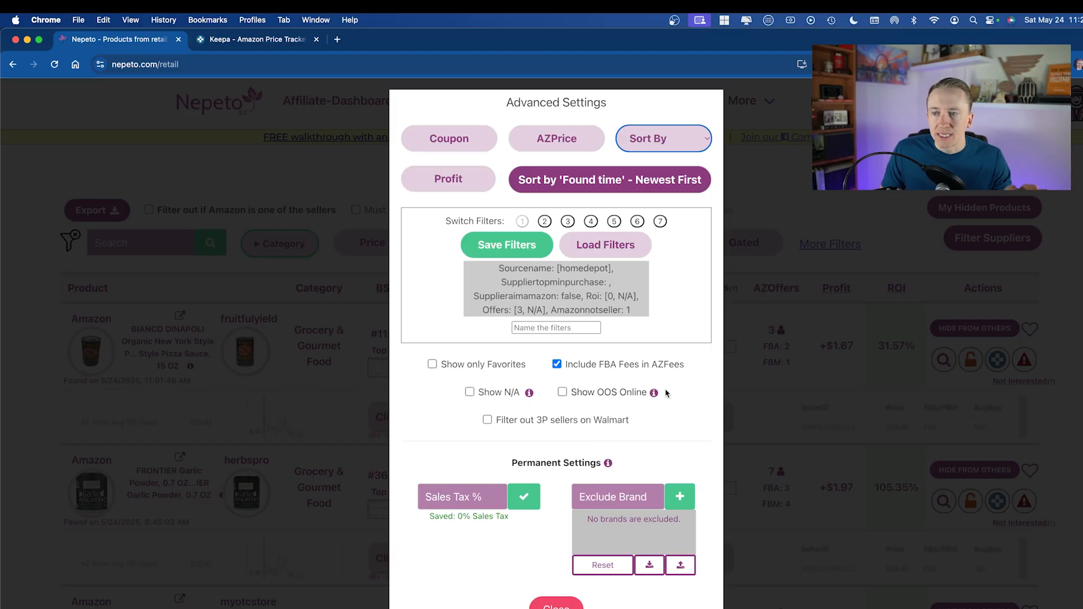
scroll(679, 390, down, 1)
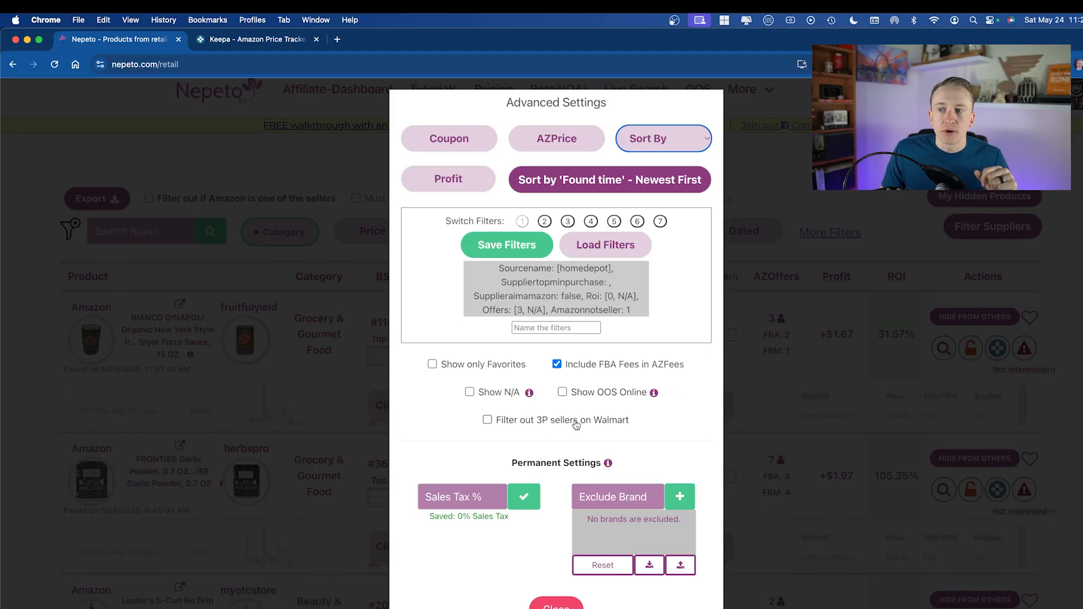
click(487, 421)
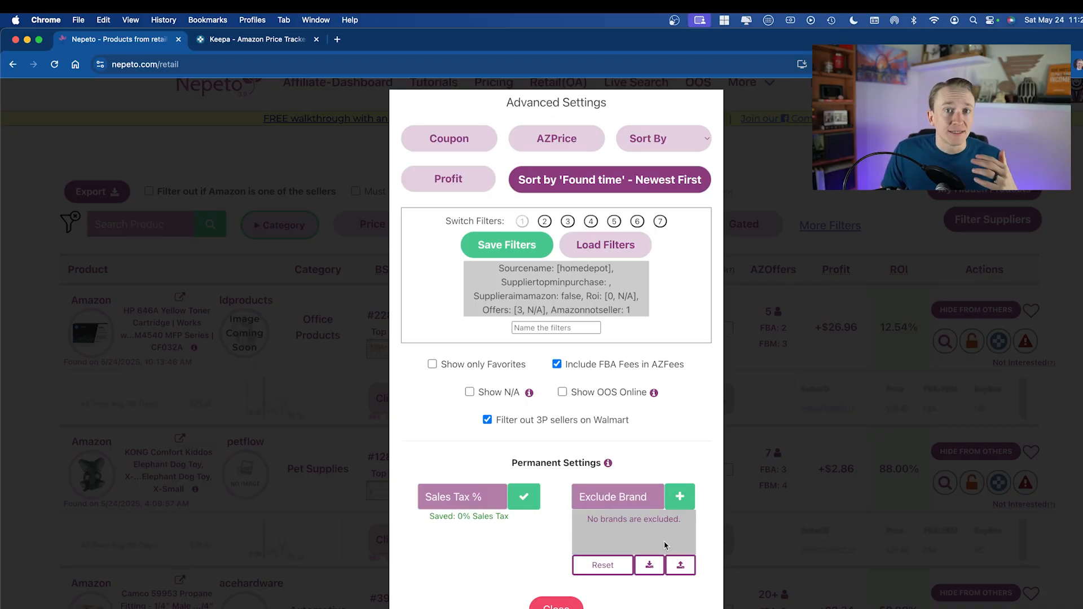
scroll(664, 545, up, 1)
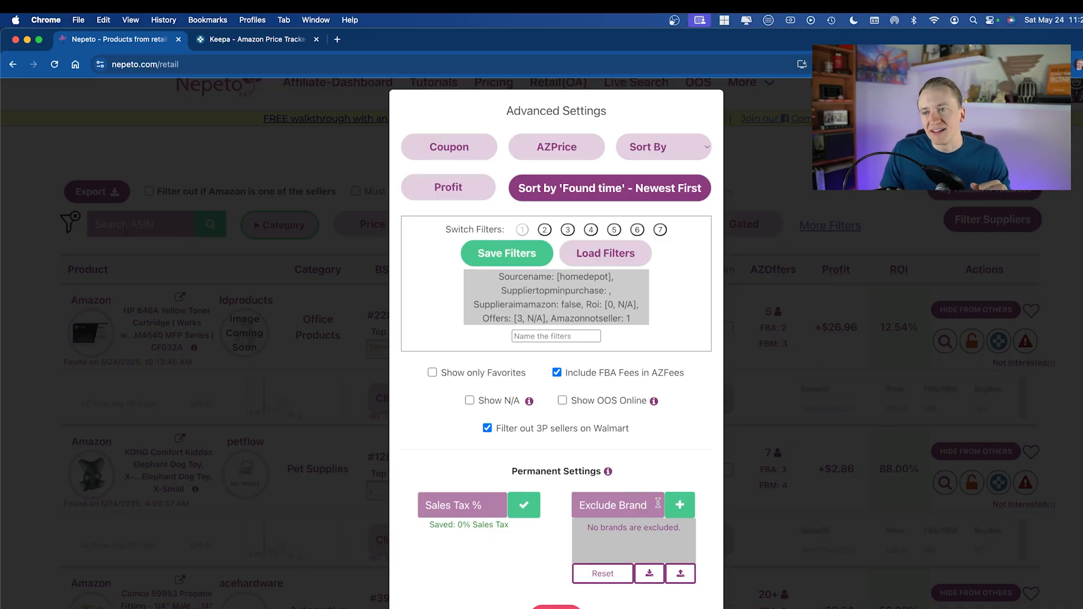
scroll(657, 503, up, 1)
scroll(627, 536, down, 1)
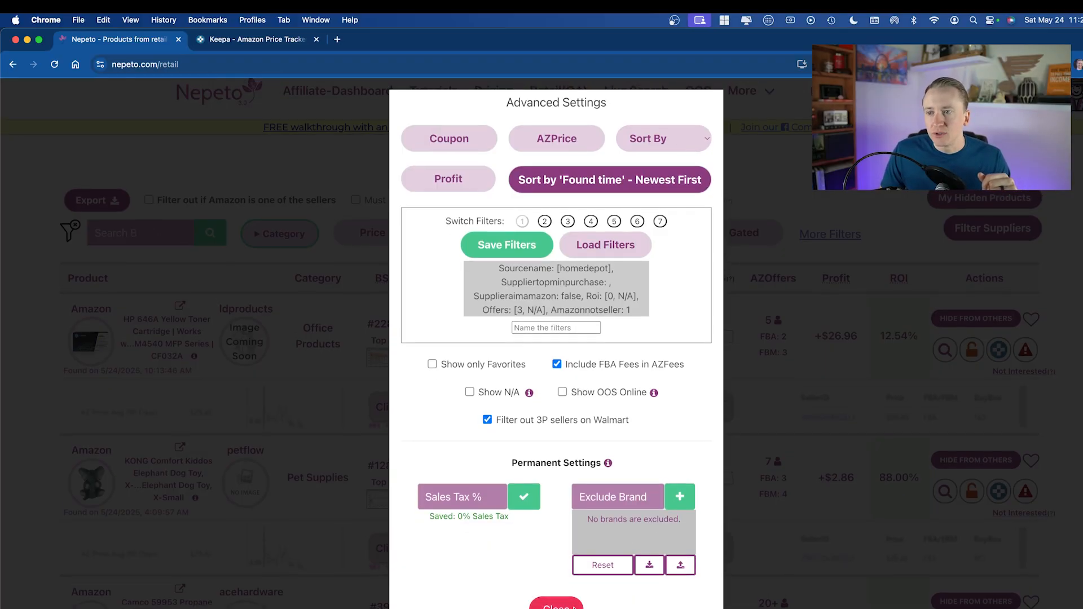
Close the advanced settings and read the explanations of the Buy Box filters
click(555, 602)
mouse_move(391, 203)
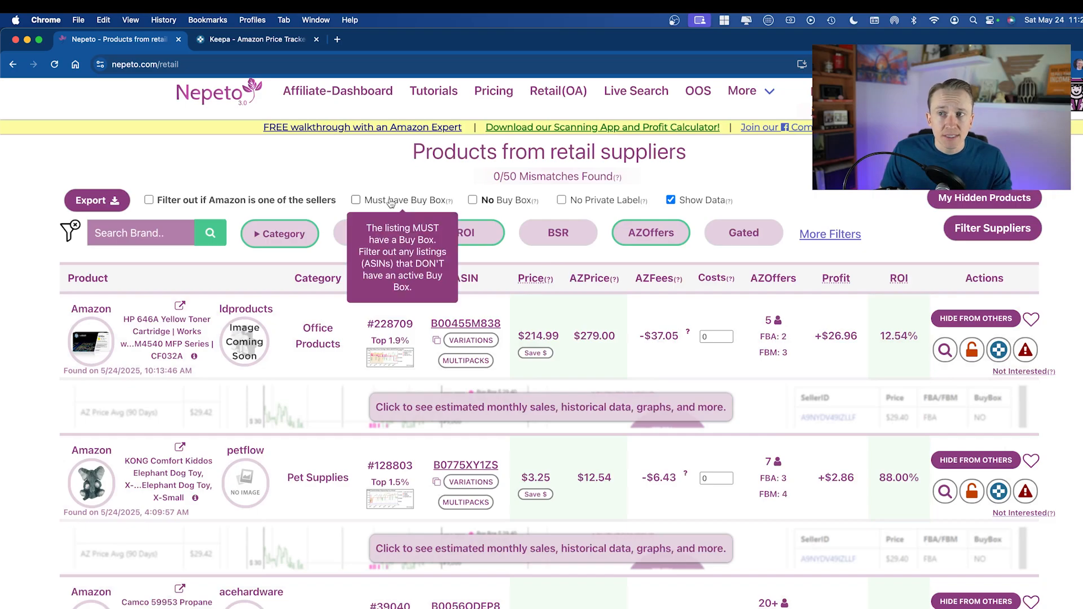
mouse_move(503, 204)
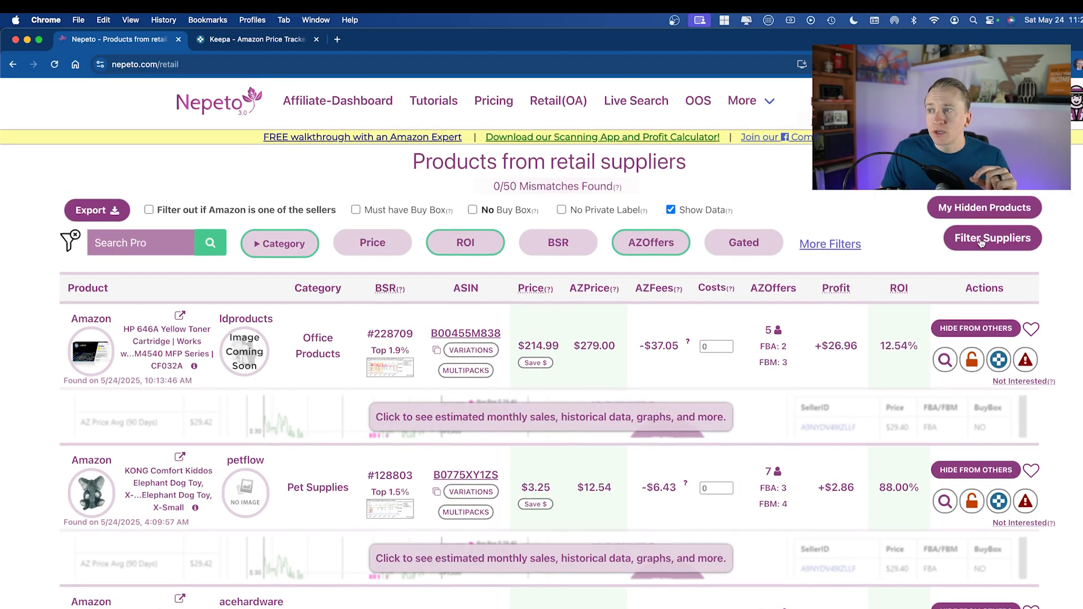
Open the supplier filter and blacklist the supplier alexandalexa
click(965, 243)
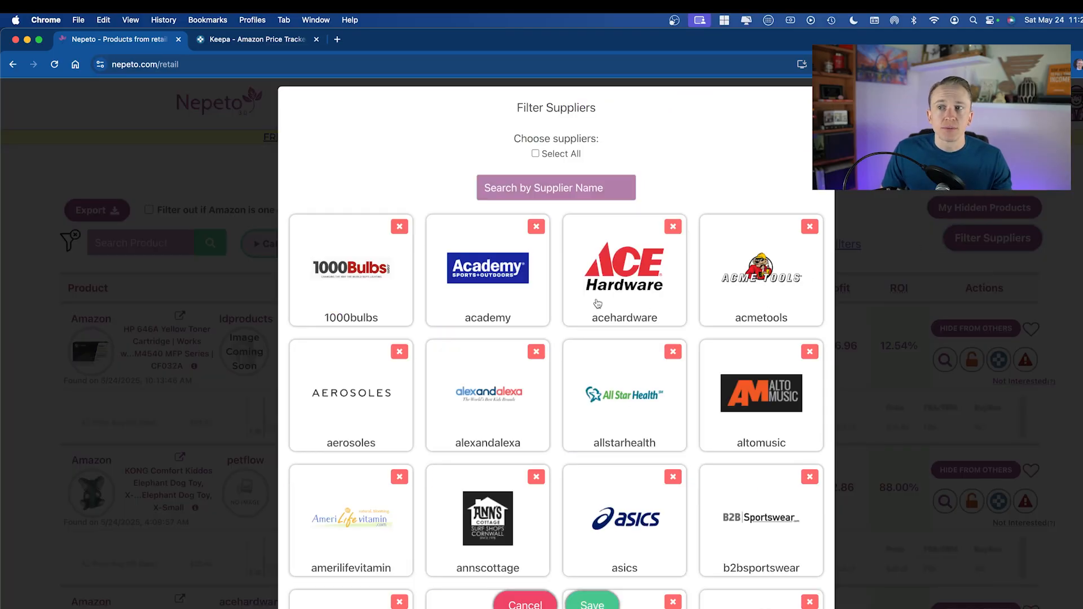
scroll(556, 242, down, 1)
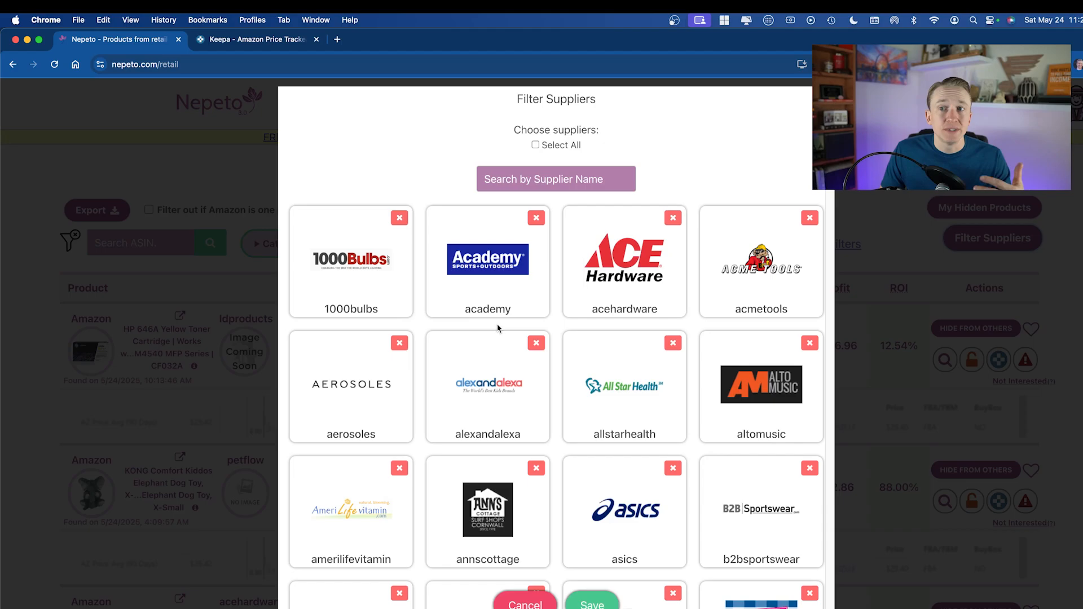
scroll(483, 321, down, 1)
scroll(482, 320, down, 1)
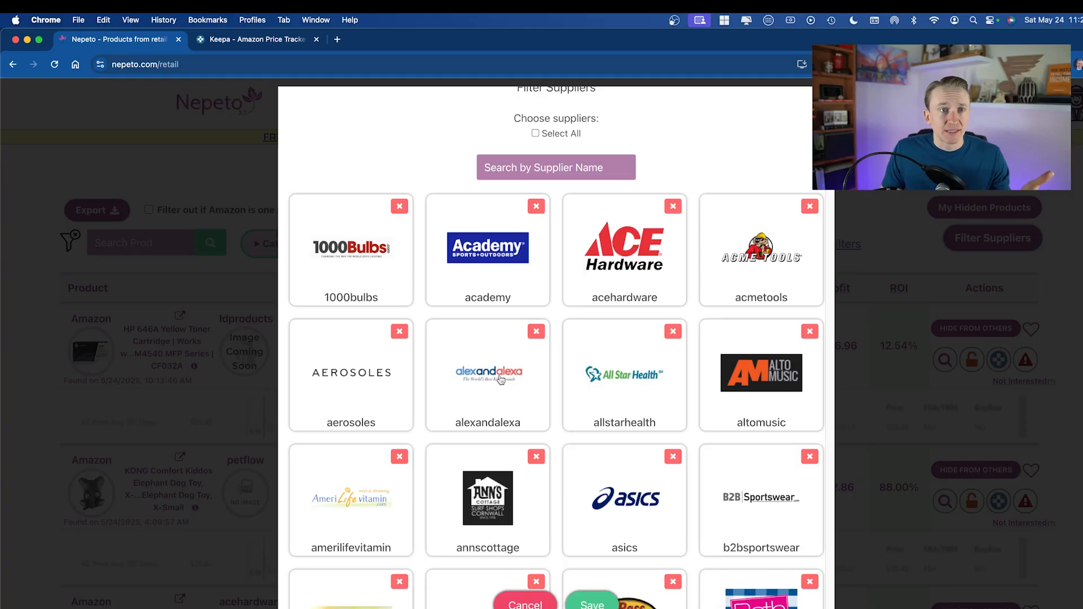
click(534, 333)
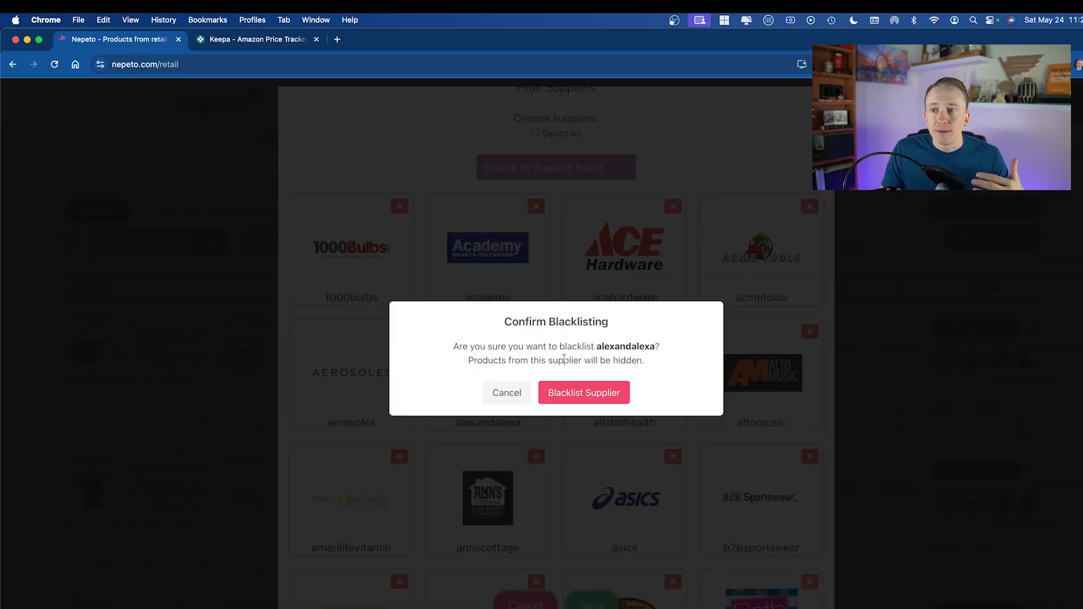
click(555, 395)
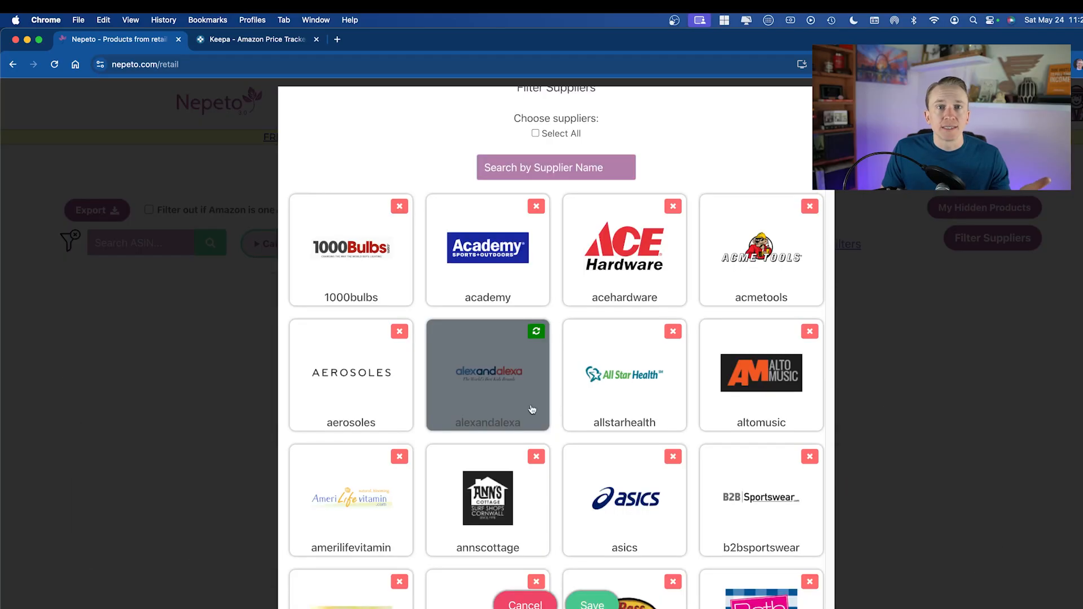
Blacklist the supplier allstarhealth as well and save the supplier filter
scroll(551, 380, down, 1)
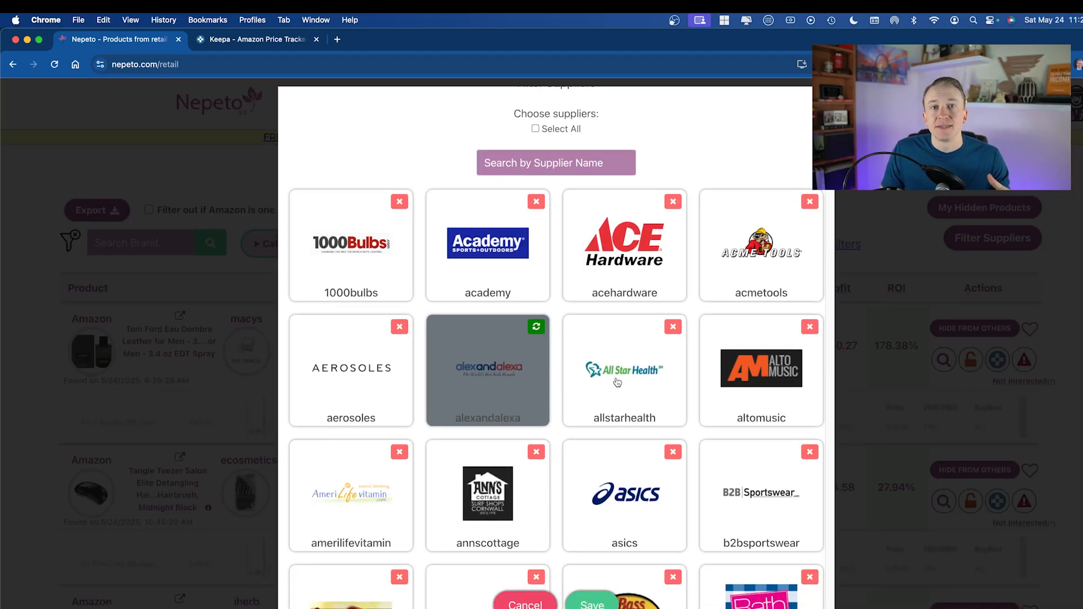
scroll(654, 368, down, 1)
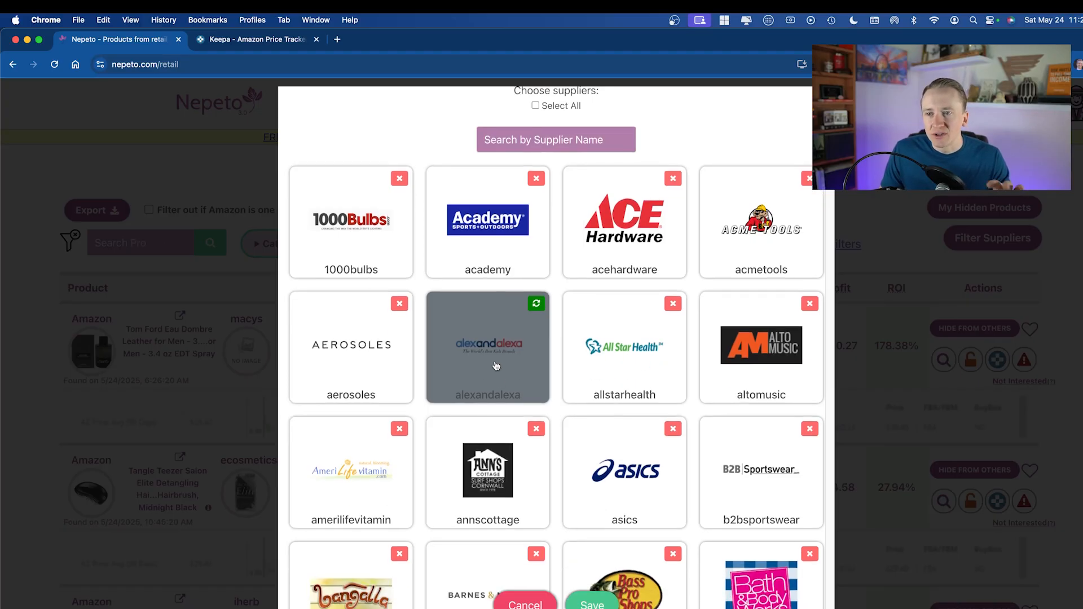
scroll(530, 433, down, 1)
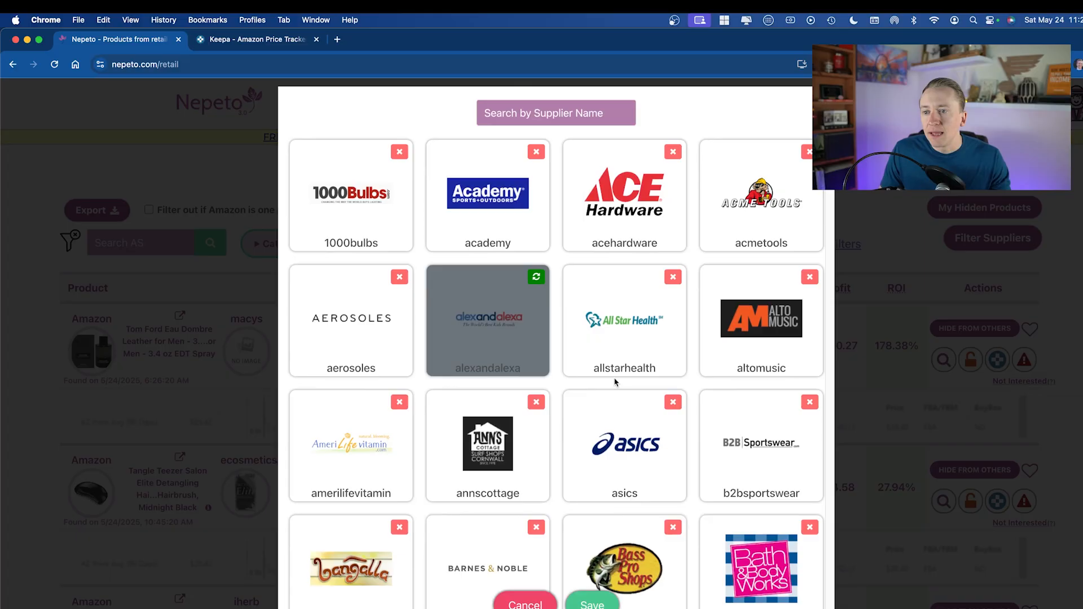
scroll(613, 380, down, 1)
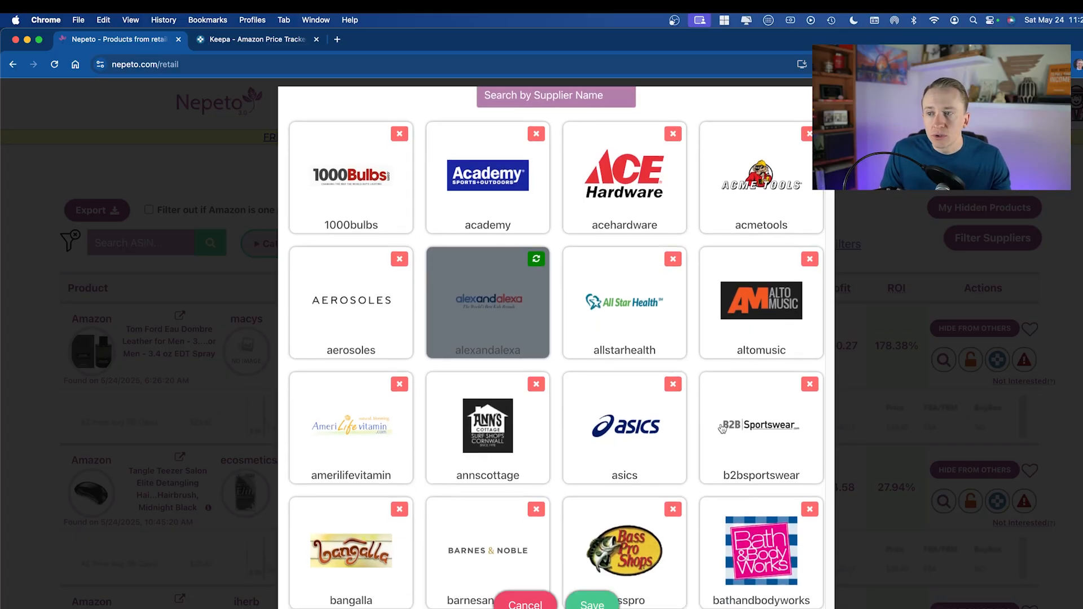
scroll(634, 425, down, 1)
click(673, 252)
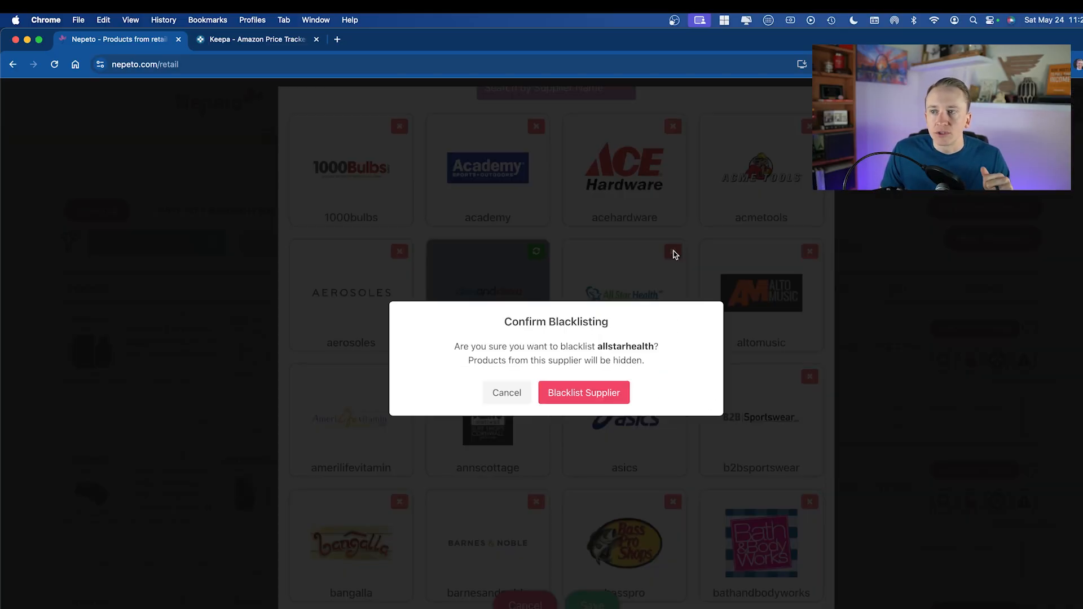
click(581, 398)
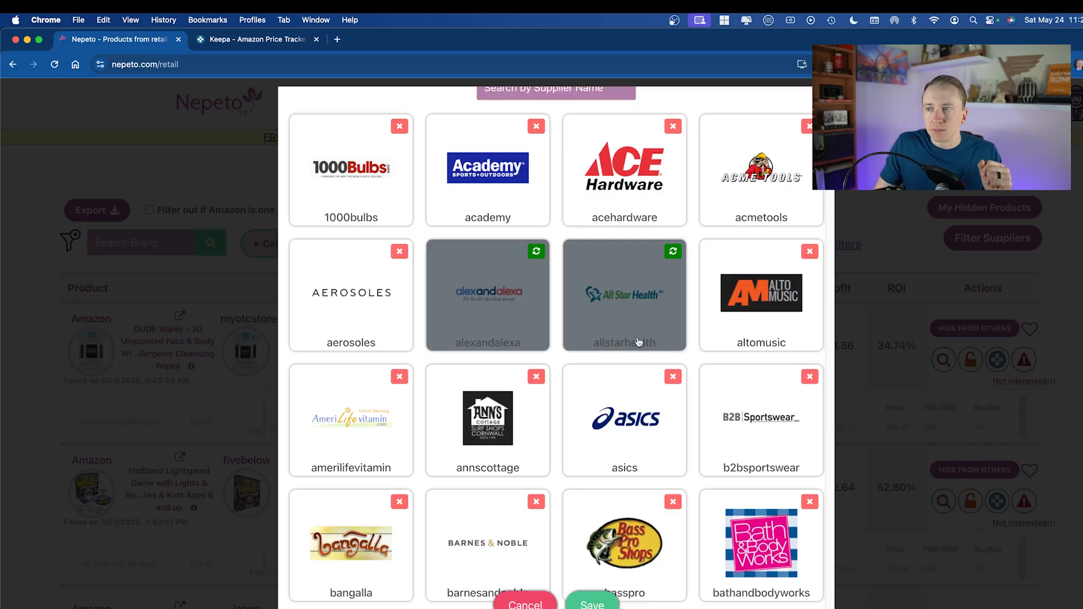
scroll(621, 361, down, 3)
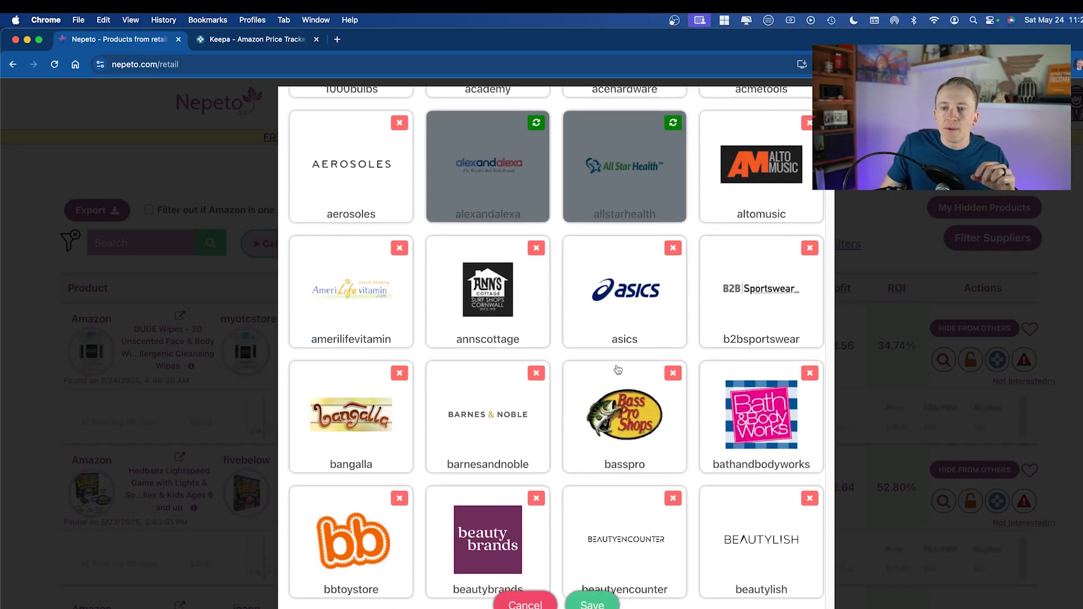
click(598, 603)
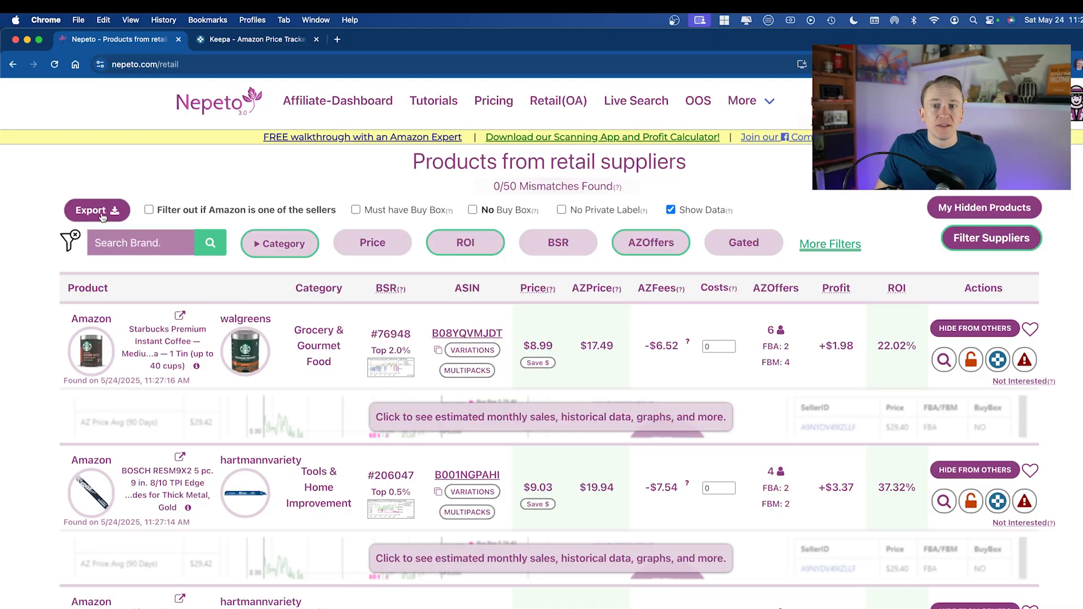
Look through the filtered products on the first results page, comparing their suppliers, offers, profit and ROI
scroll(240, 442, down, 20)
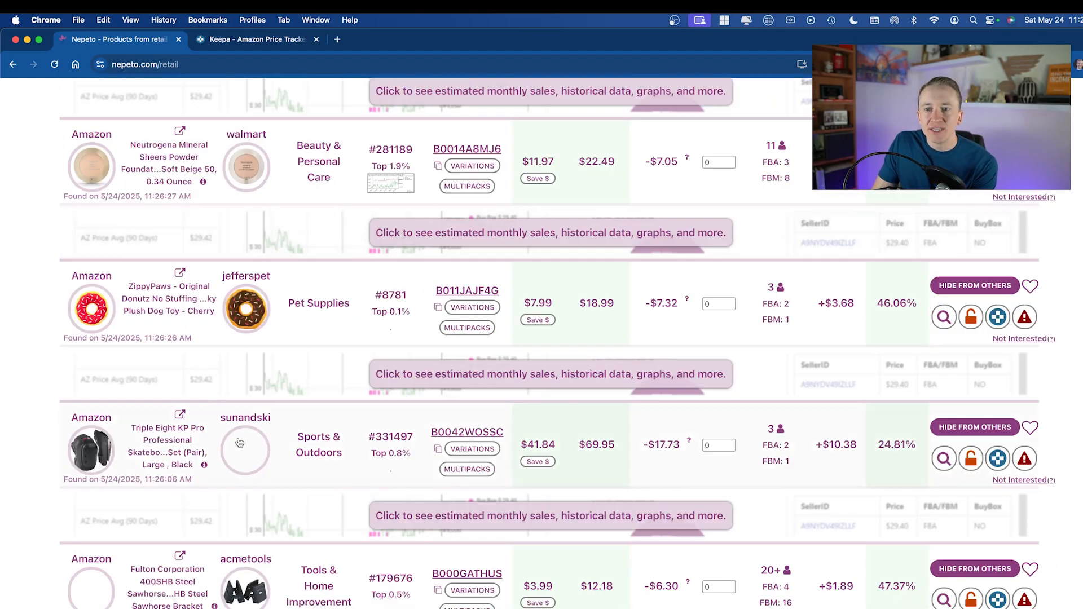
scroll(240, 443, down, 20)
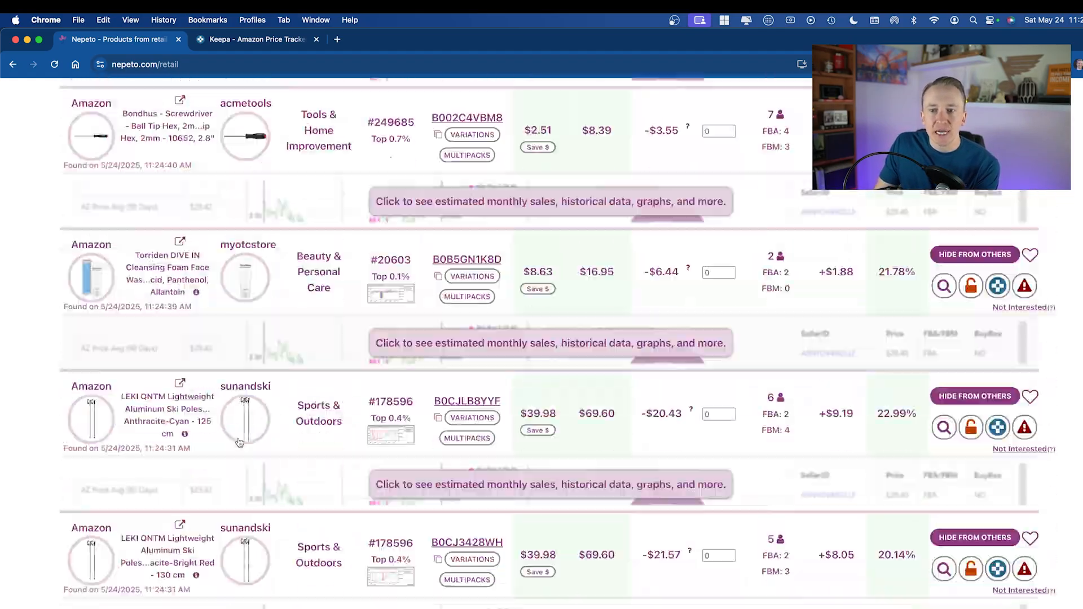
scroll(240, 443, down, 20)
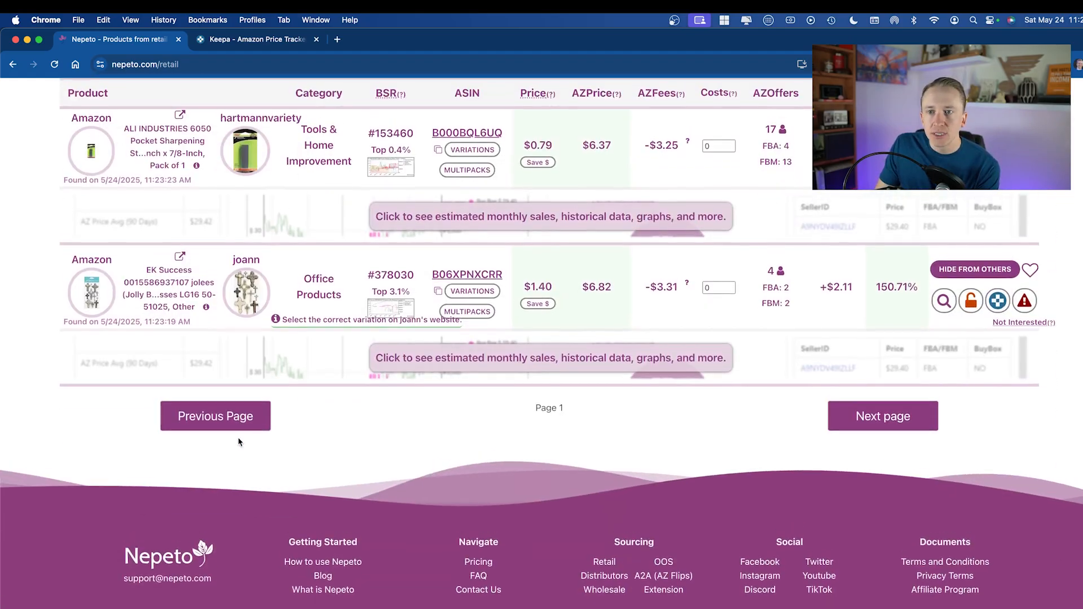
scroll(473, 452, up, 20)
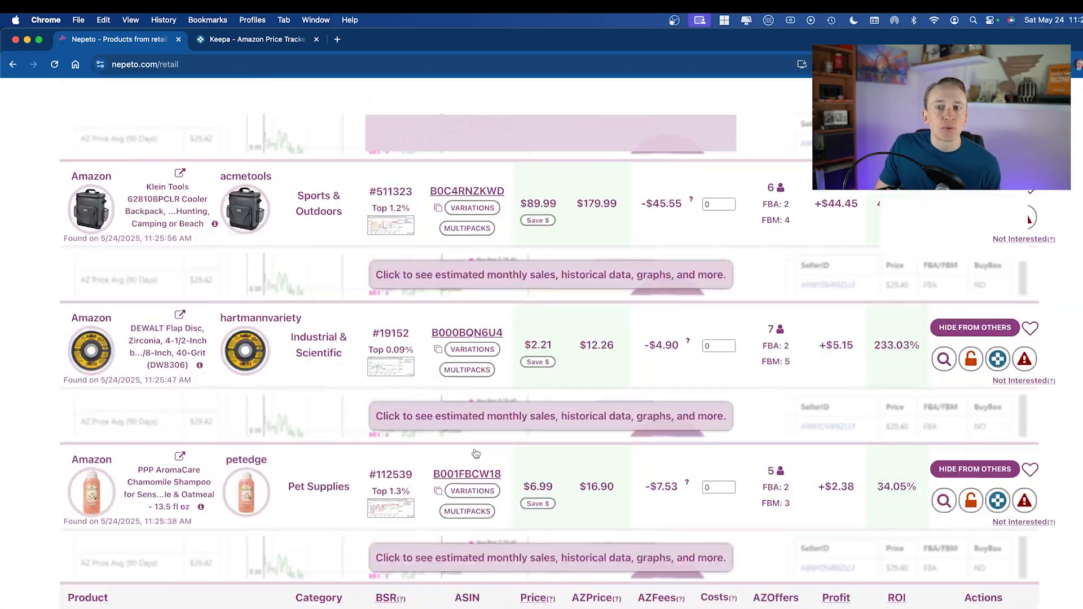
scroll(475, 453, up, 5)
scroll(221, 410, up, 5)
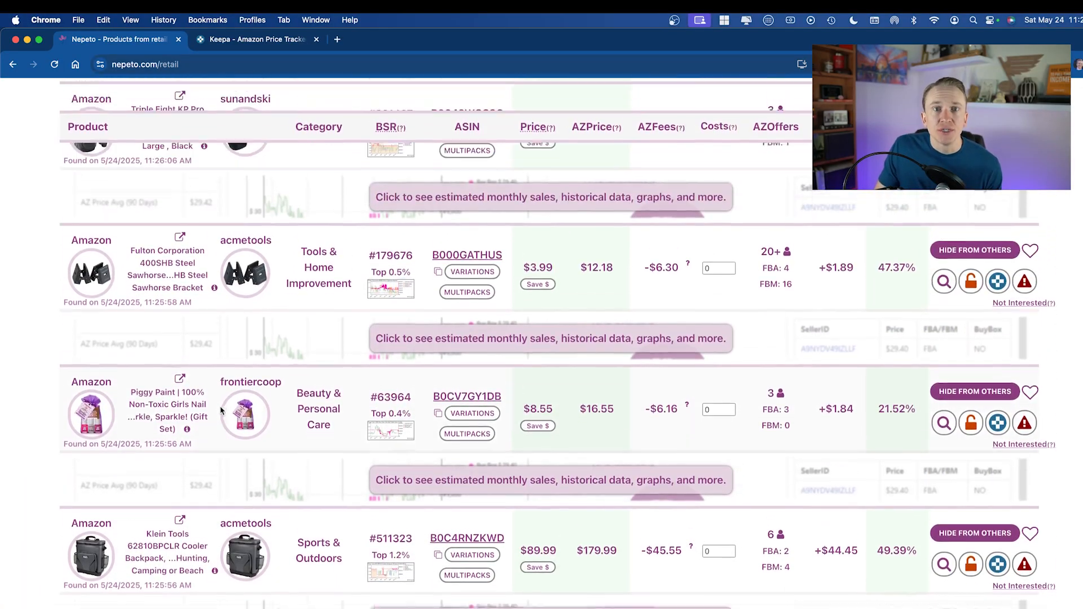
scroll(221, 410, up, 5)
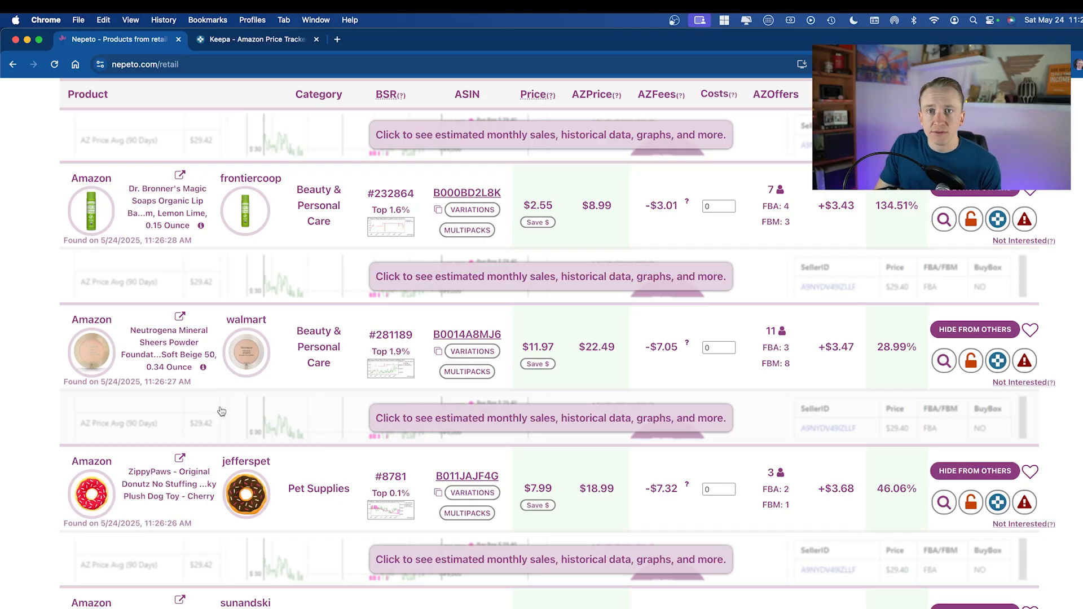
scroll(221, 410, up, 15)
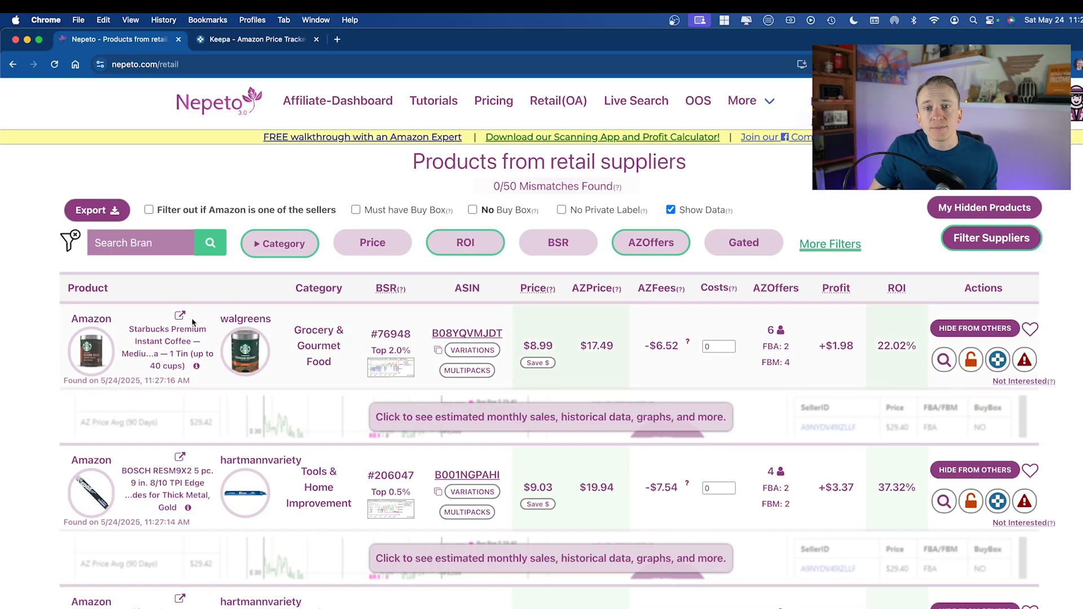
Open the Amazon and Walgreens product pages for the Starbucks Premium Instant Coffee result
click(104, 352)
click(109, 39)
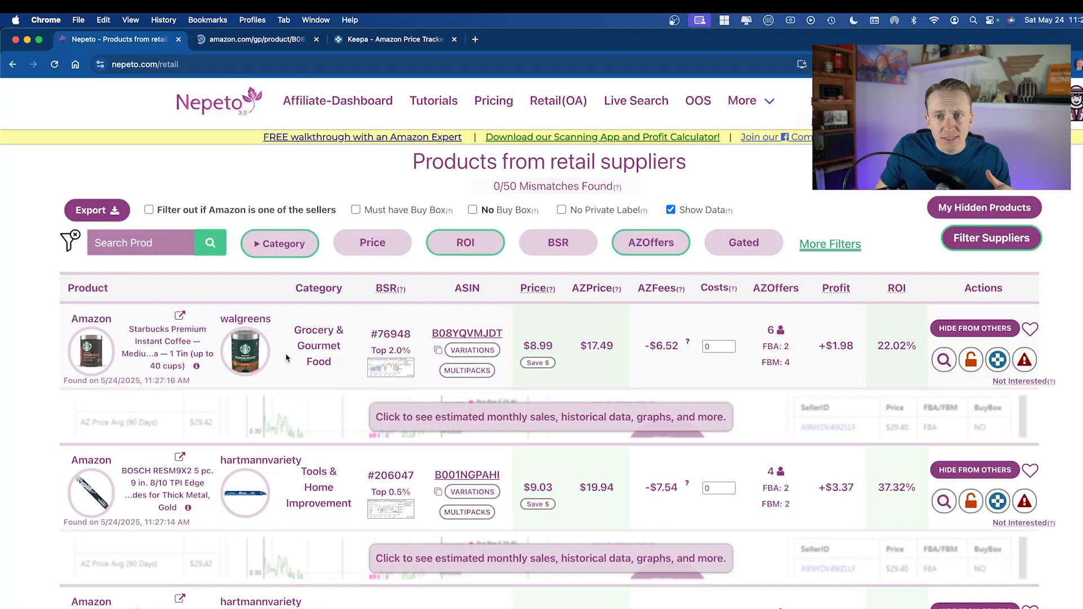
click(261, 352)
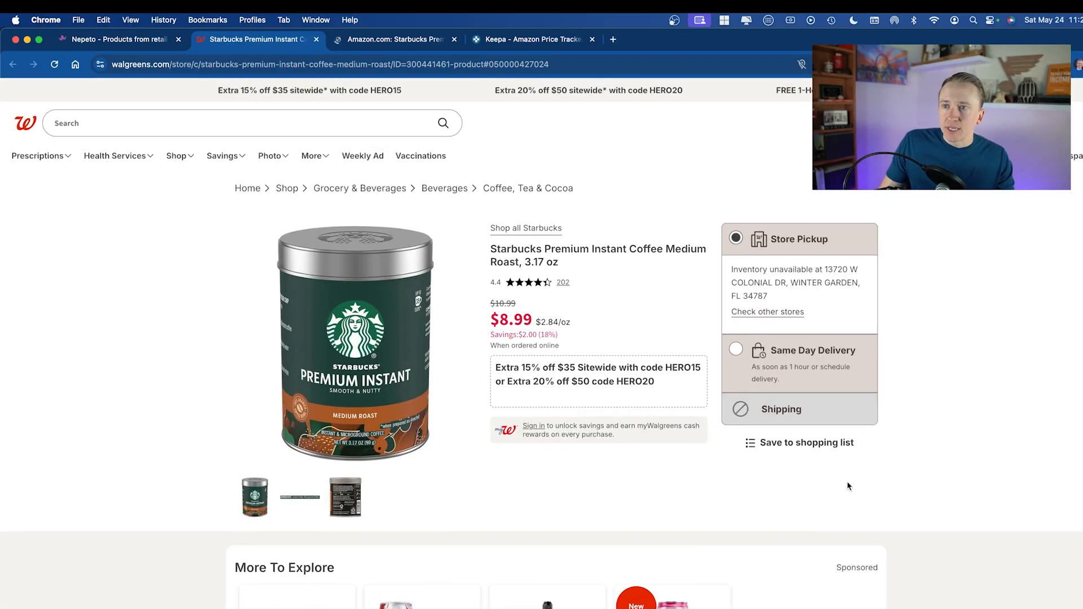
Return to the Nepeto list, then check the coffee's title, size and price on the Walgreens page
click(120, 41)
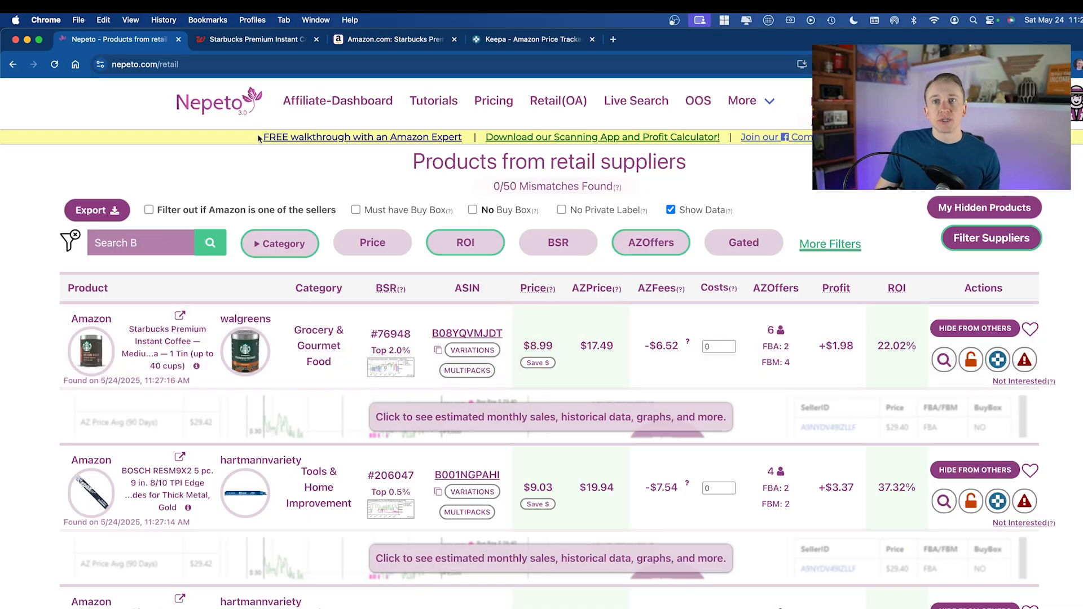
click(256, 44)
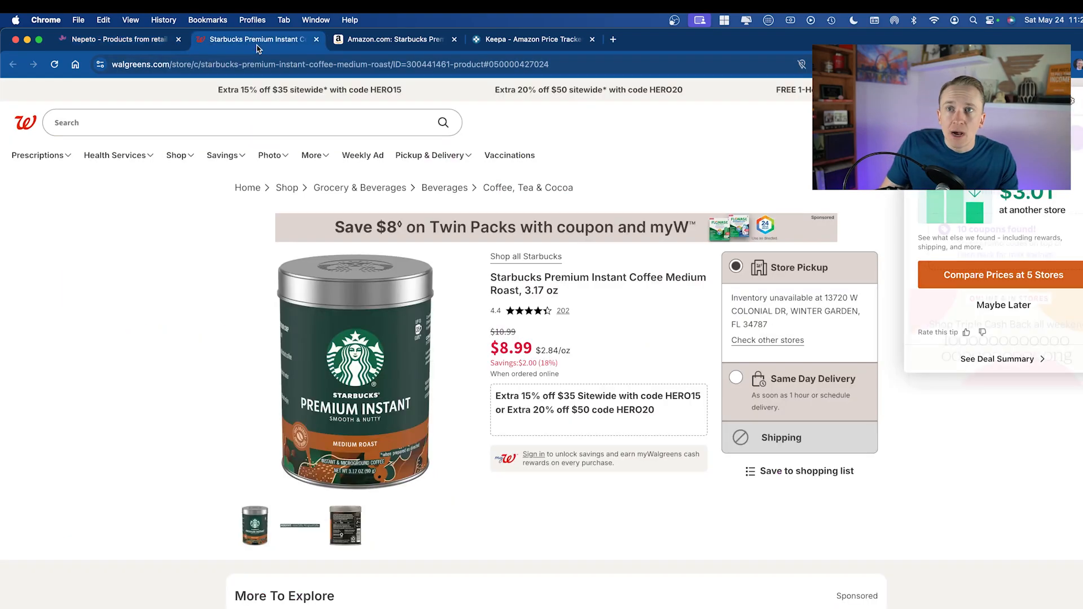
mouse_move(359, 412)
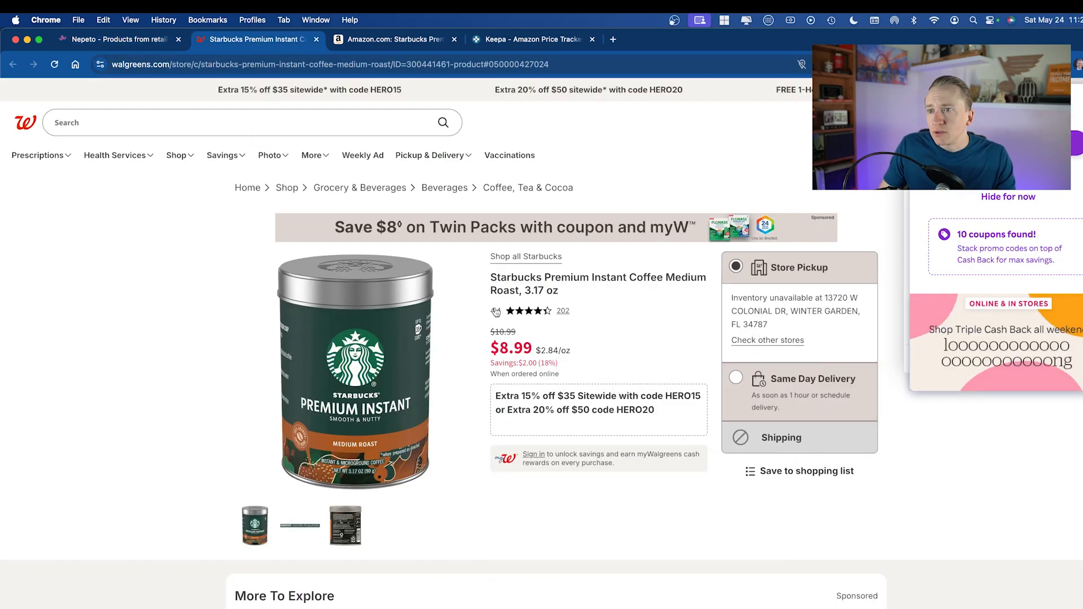
drag(524, 291, 573, 292)
click(573, 292)
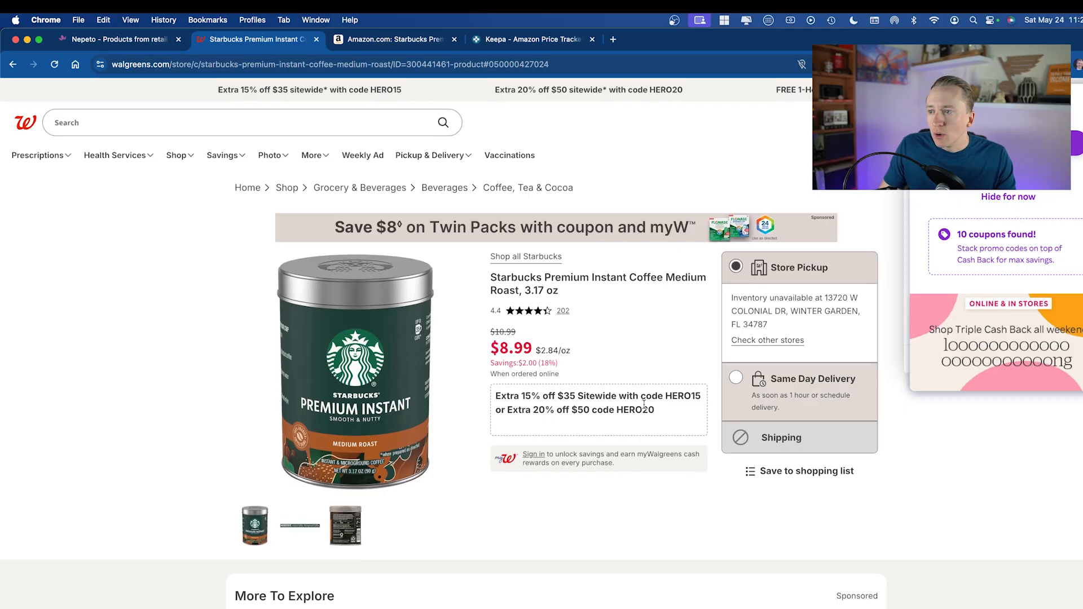
On the coffee's Amazon page, turn off the custom cost in the AZInsight calculator and review the profit and historical data
click(394, 39)
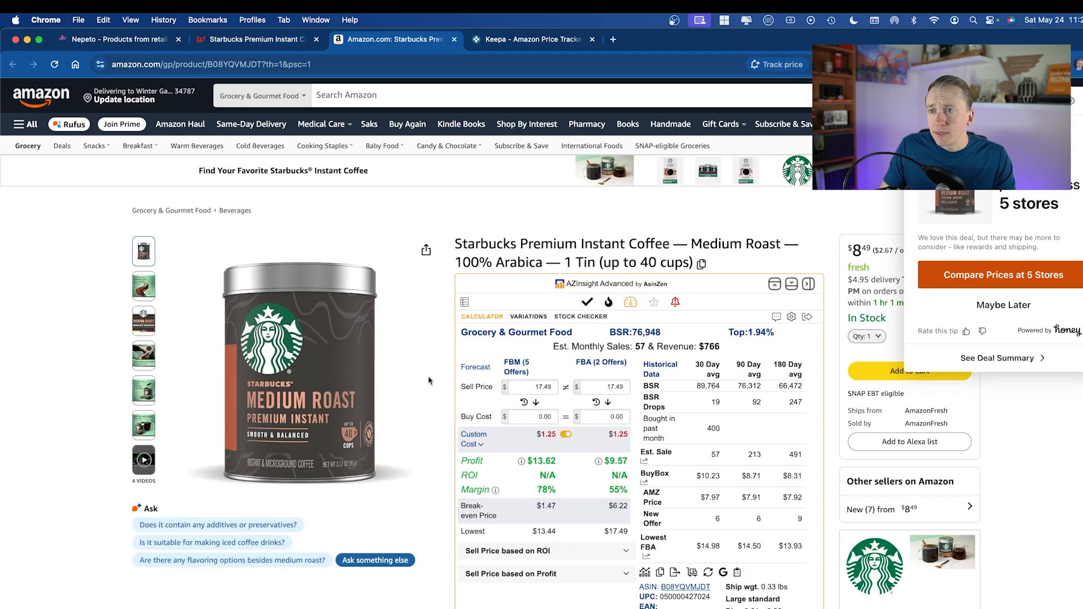
scroll(595, 413, down, 1)
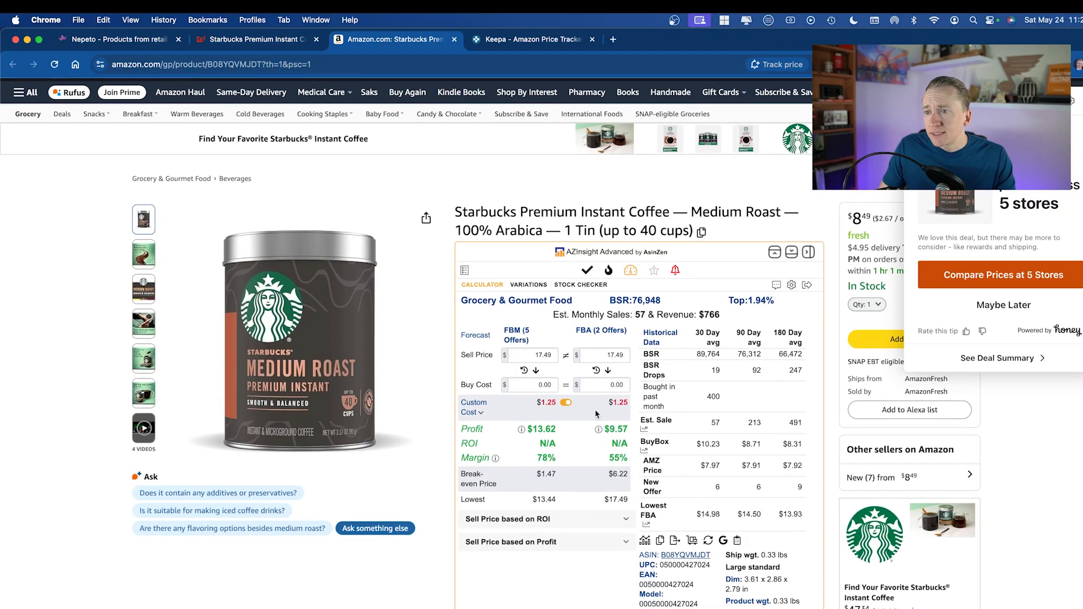
click(566, 402)
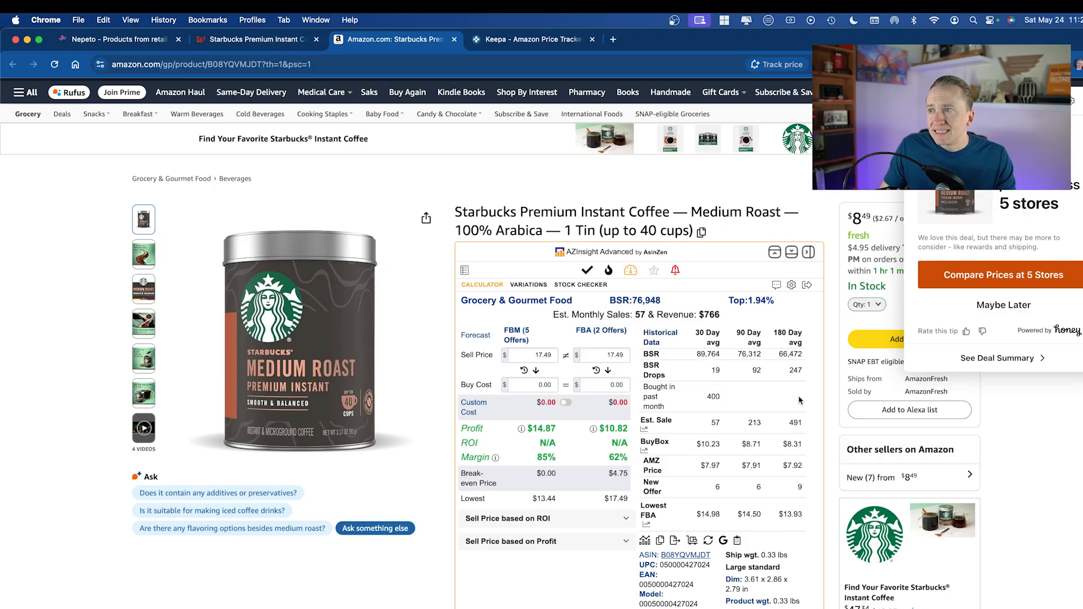
scroll(613, 269, down, 3)
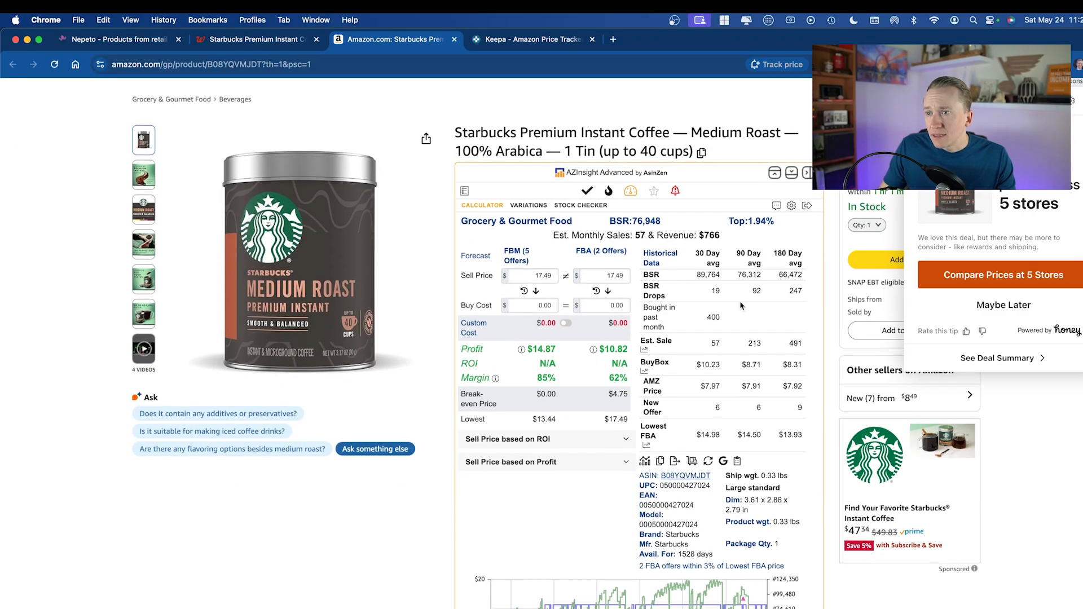
scroll(847, 251, up, 1)
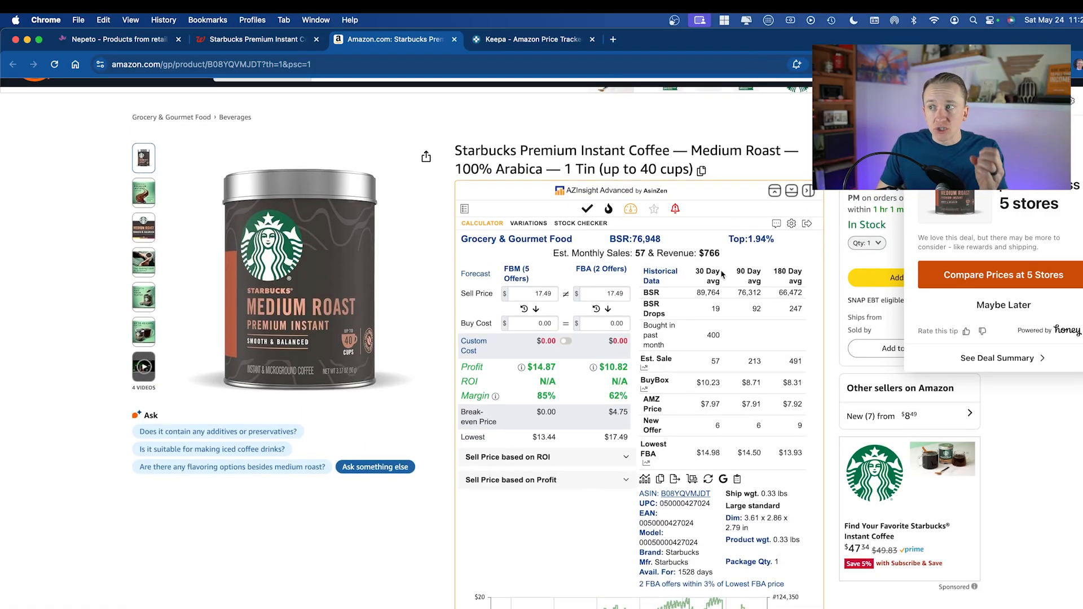
scroll(677, 276, up, 1)
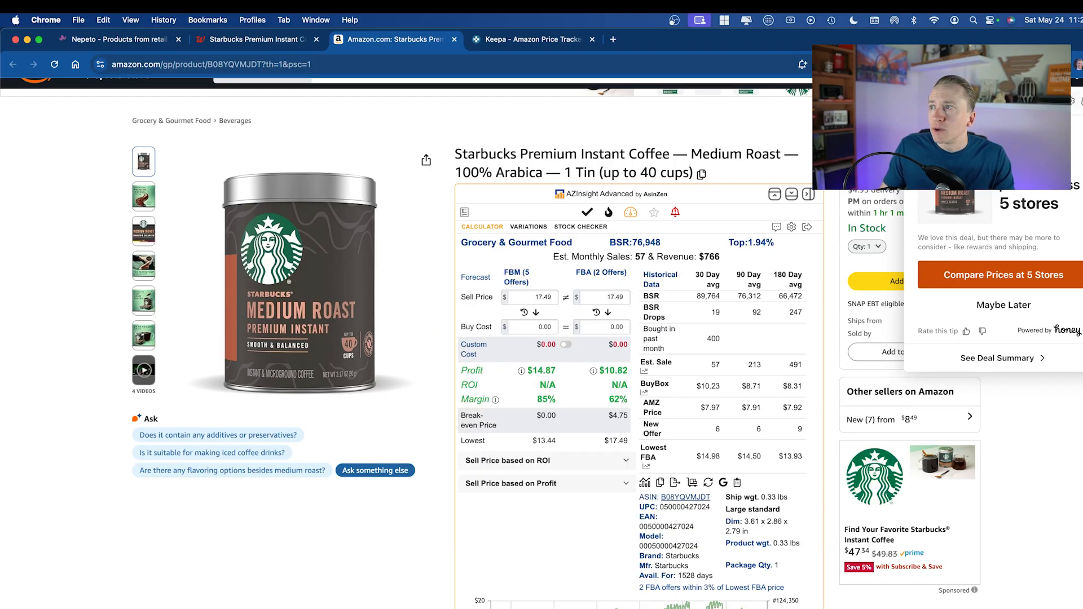
scroll(633, 336, down, 1)
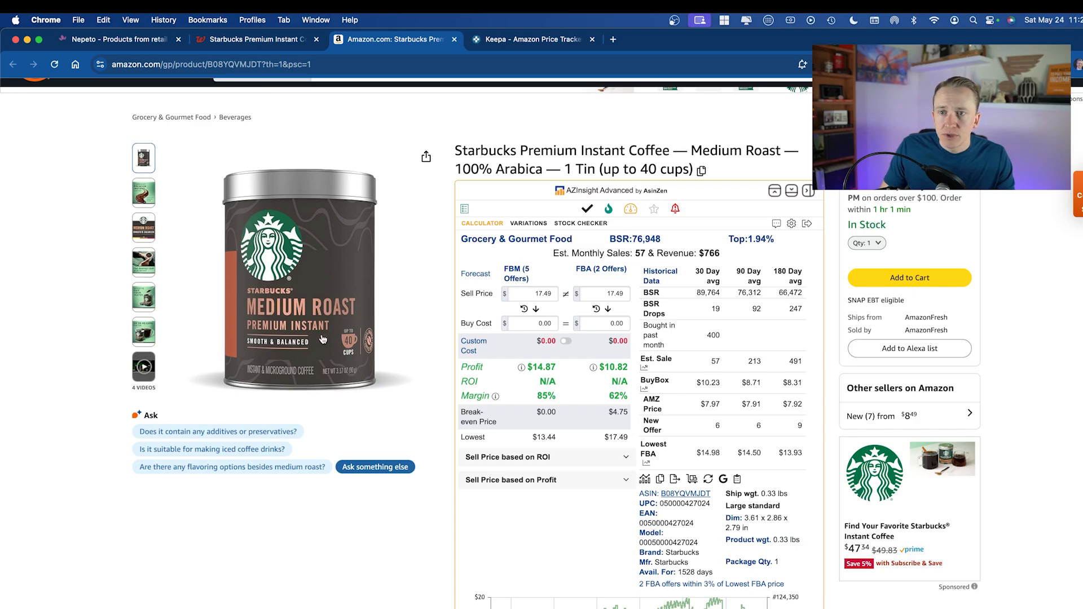
Compare the coffee tin's design and cup count on the Walgreens page with the Amazon listing's title and image
click(251, 38)
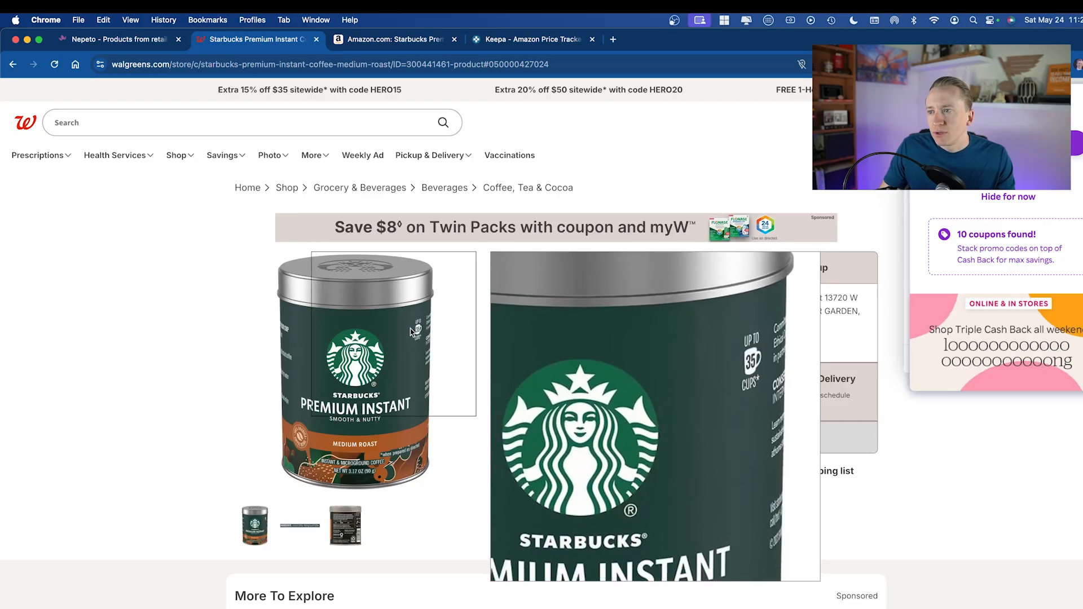
click(397, 41)
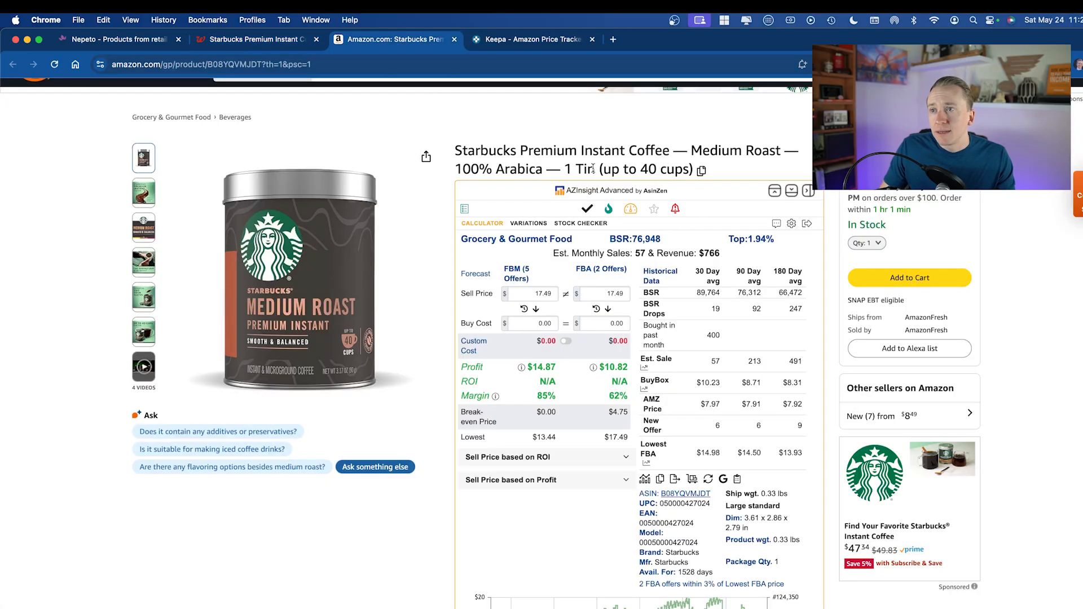
drag(597, 169, 695, 169)
click(617, 210)
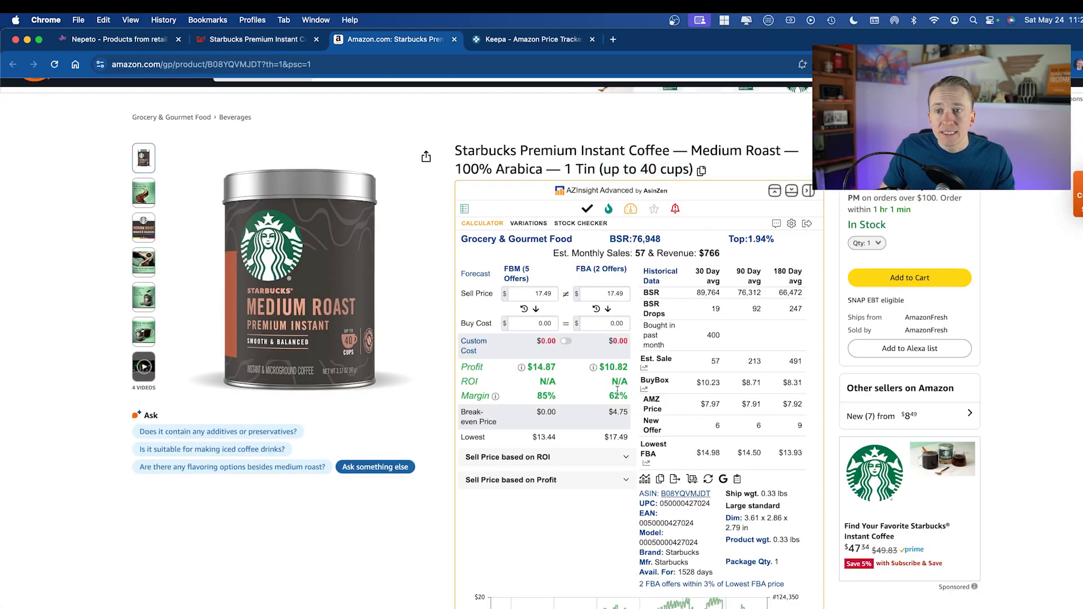
scroll(617, 390, down, 1)
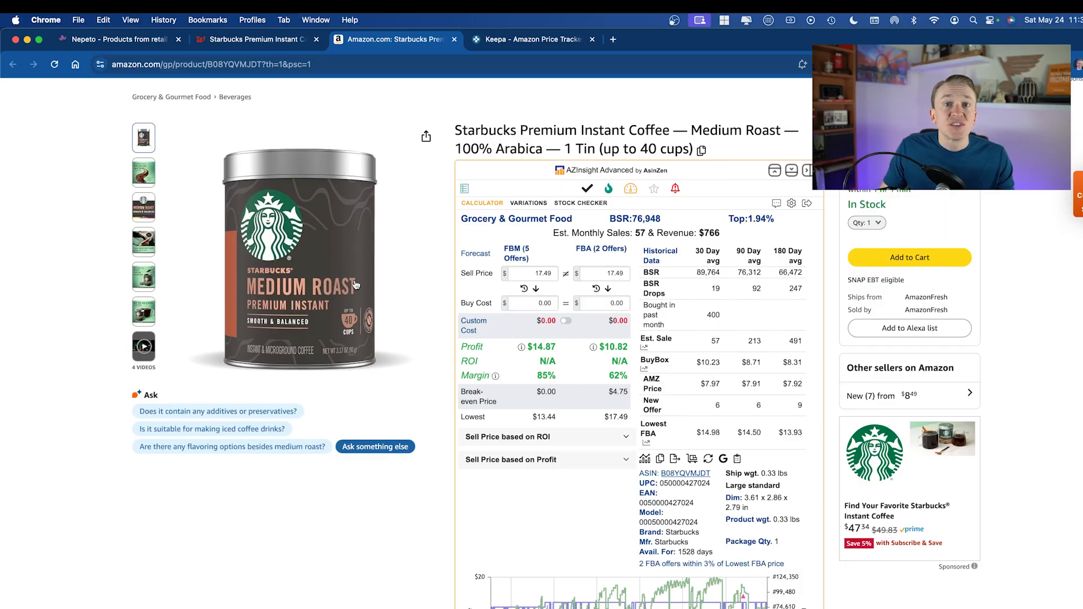
scroll(432, 342, down, 2)
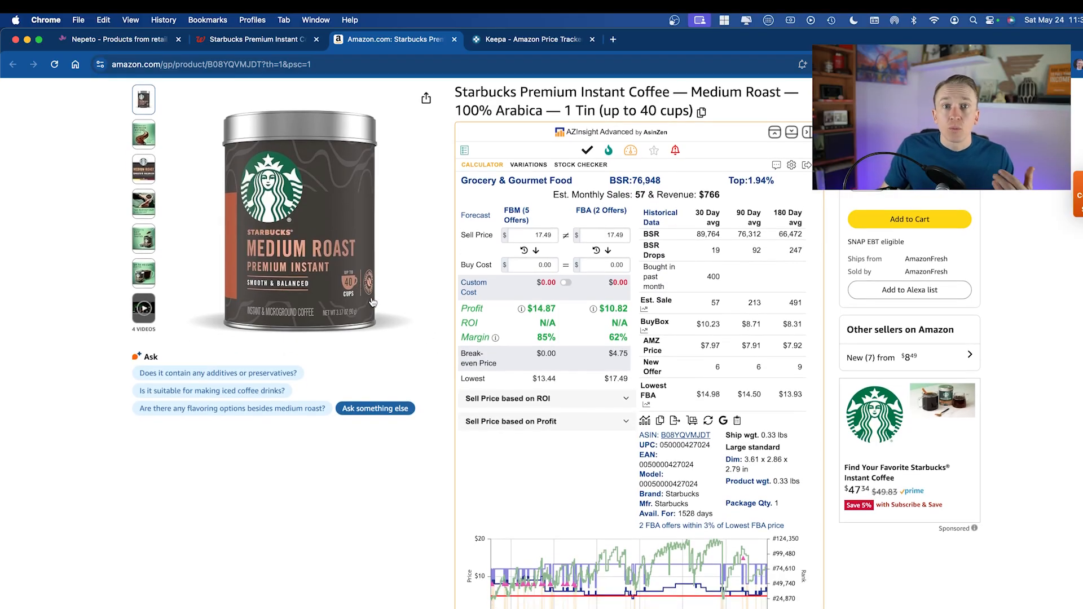
Set the FBA buy cost to 8.99 in the AZInsight calculator, then review the profit figures and Keepa price history
click(603, 259)
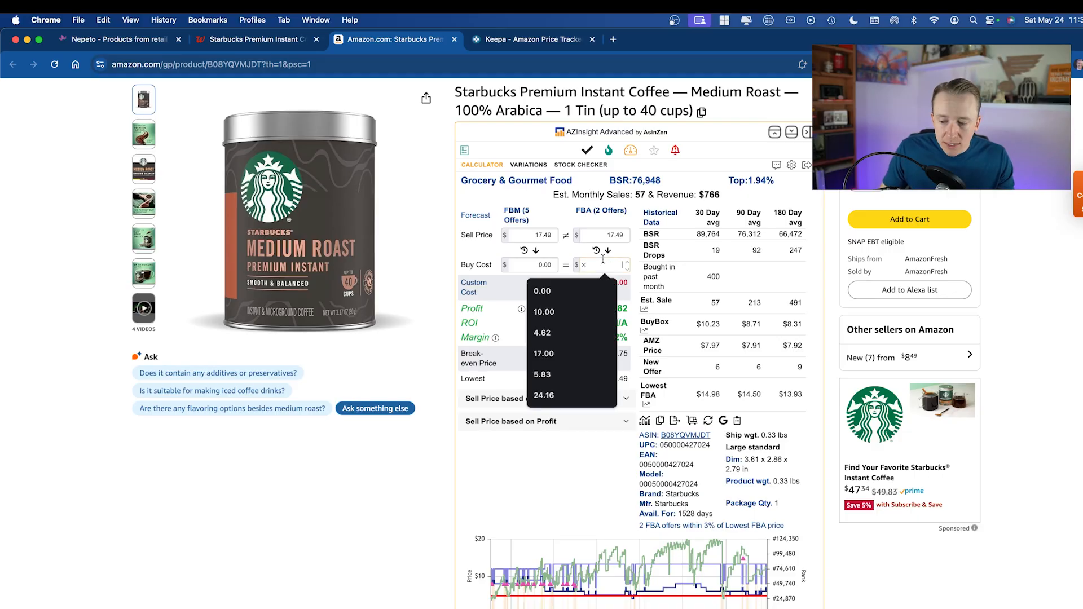
text(8.99)
key(Return)
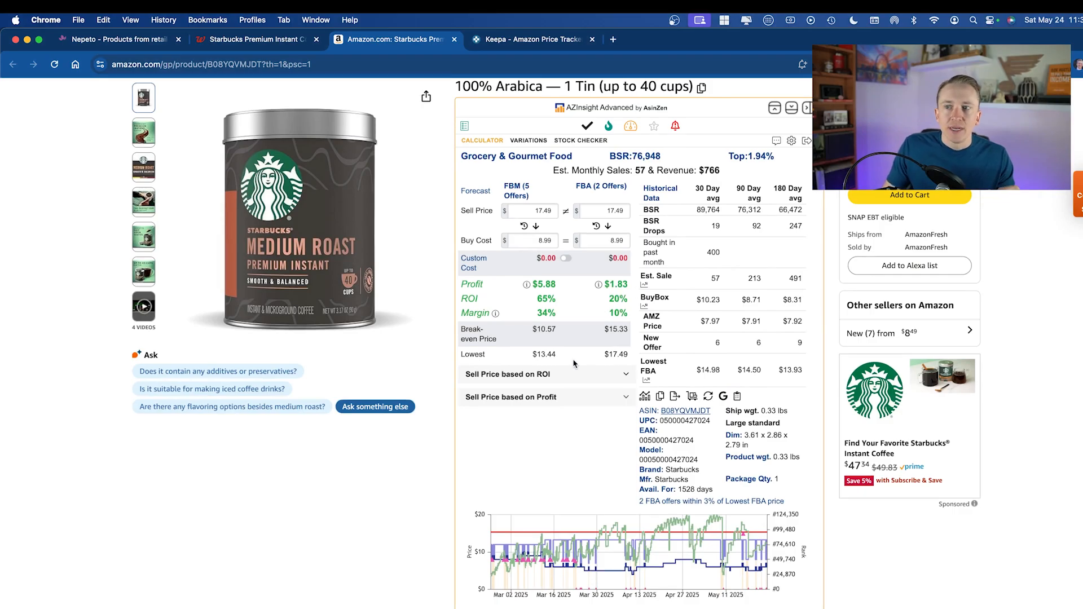
scroll(573, 363, down, 15)
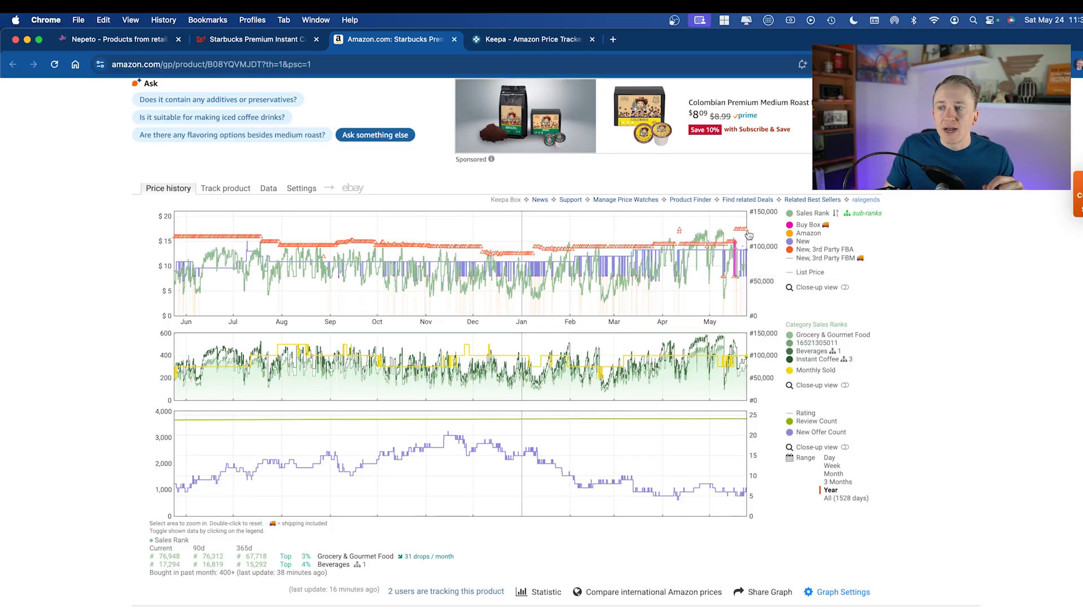
scroll(753, 308, up, 1)
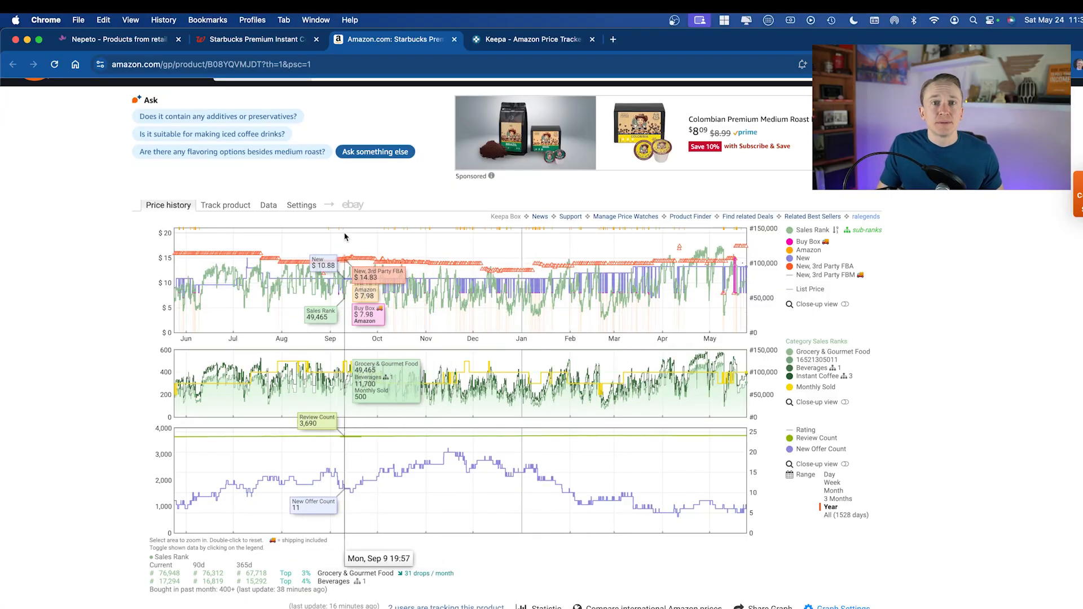
Return to the Nepeto list and report the Starbucks Premium Instant Coffee result as a mismatch or out-of-stock product
click(126, 40)
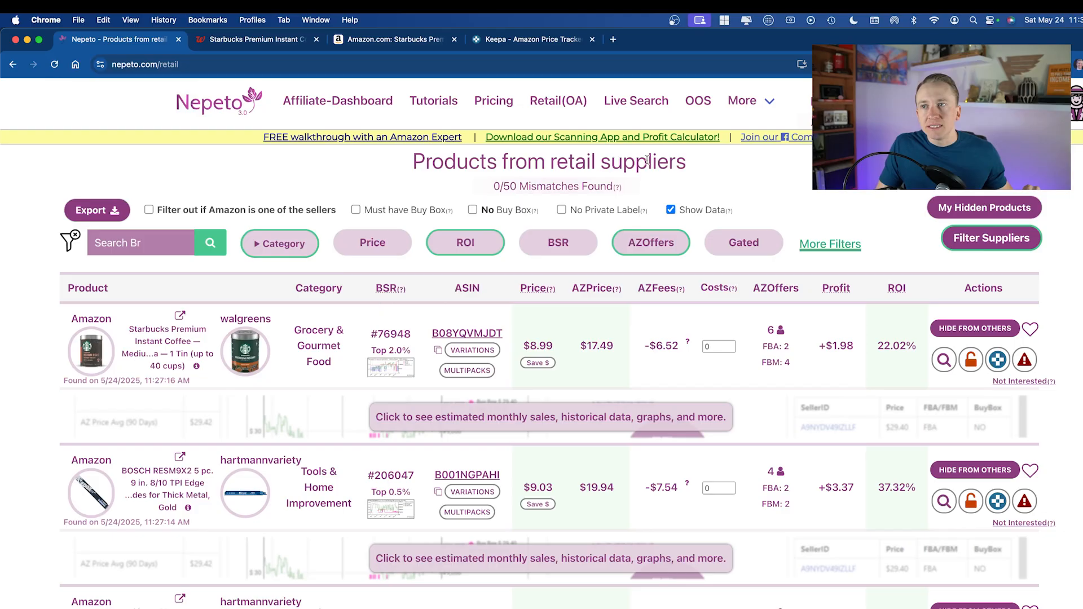
scroll(280, 375, down, 1)
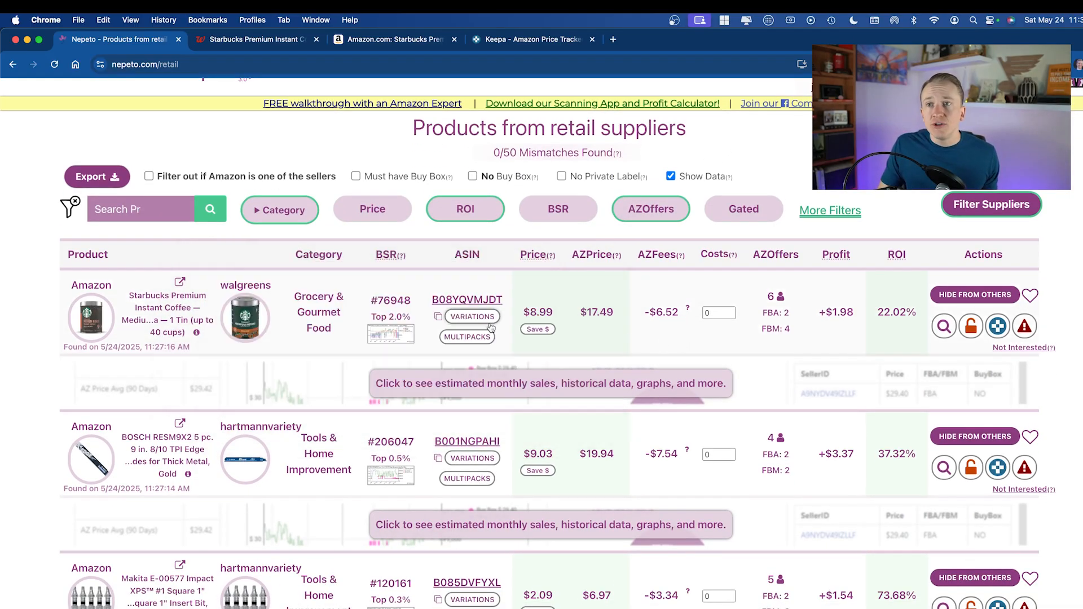
scroll(490, 324, up, 1)
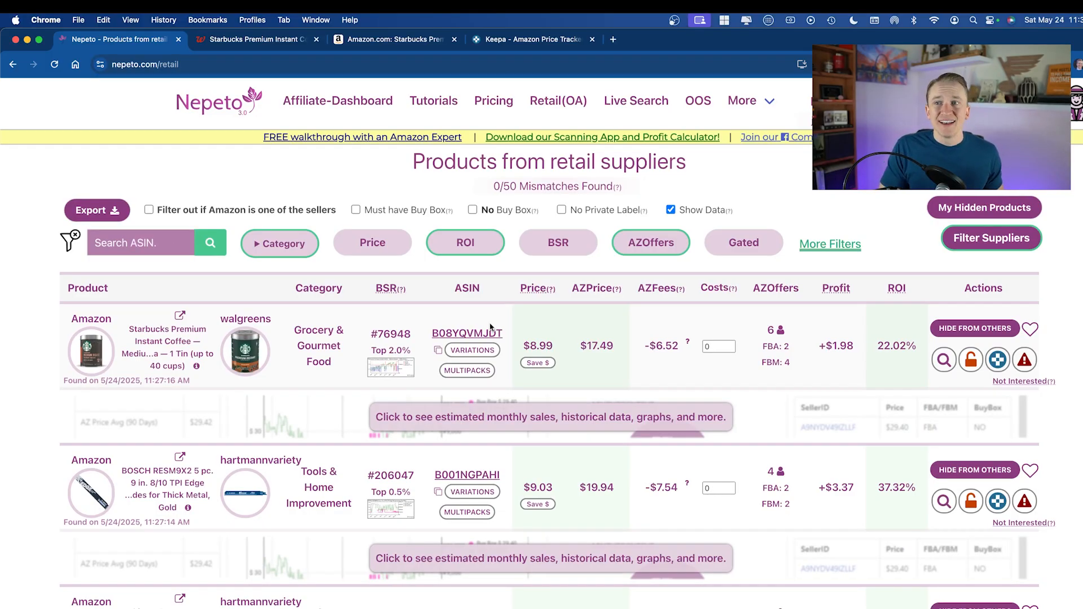
mouse_move(550, 185)
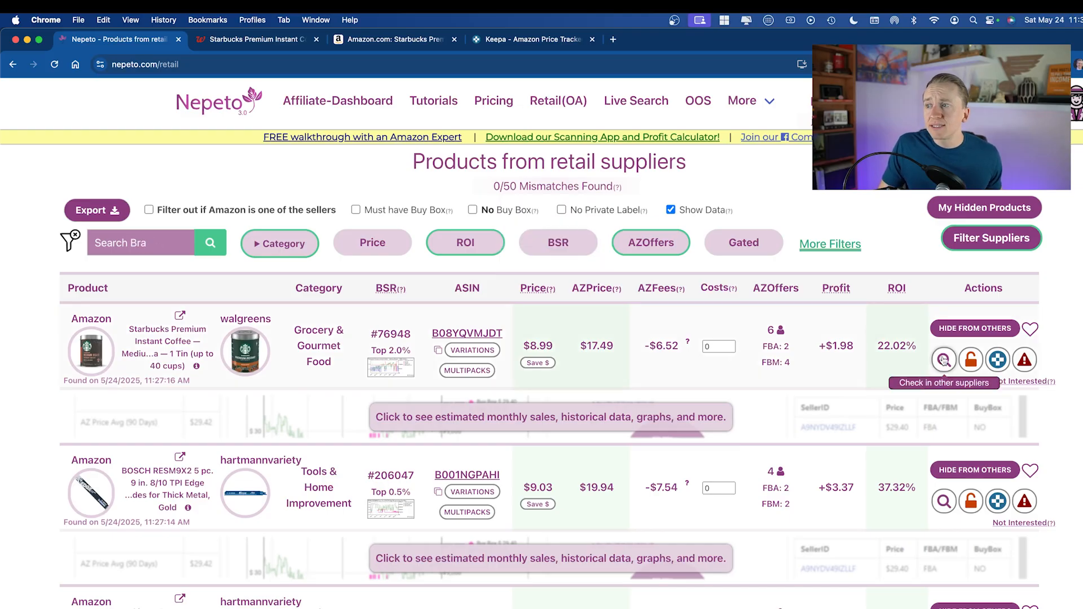
click(1025, 361)
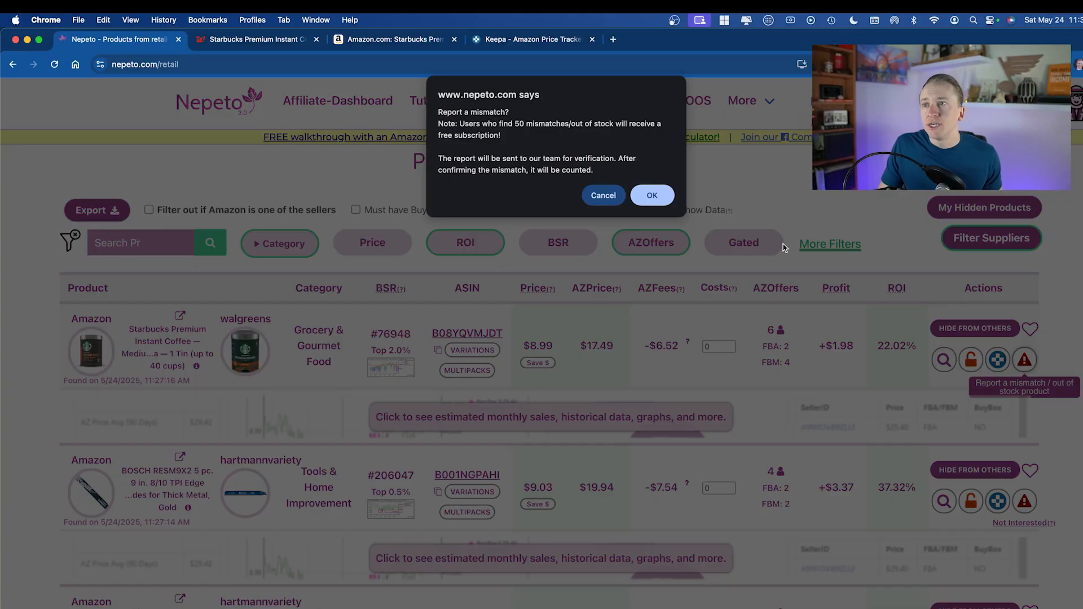
click(654, 195)
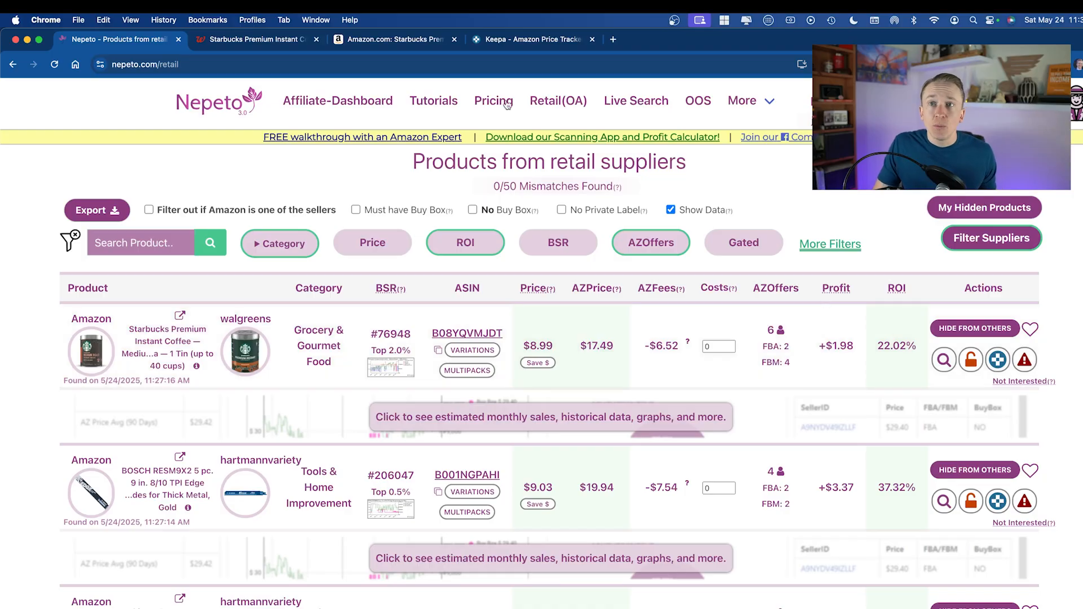
Recheck the coffee's packaging on the Walgreens page against the Amazon product page and its AZInsight data
click(254, 39)
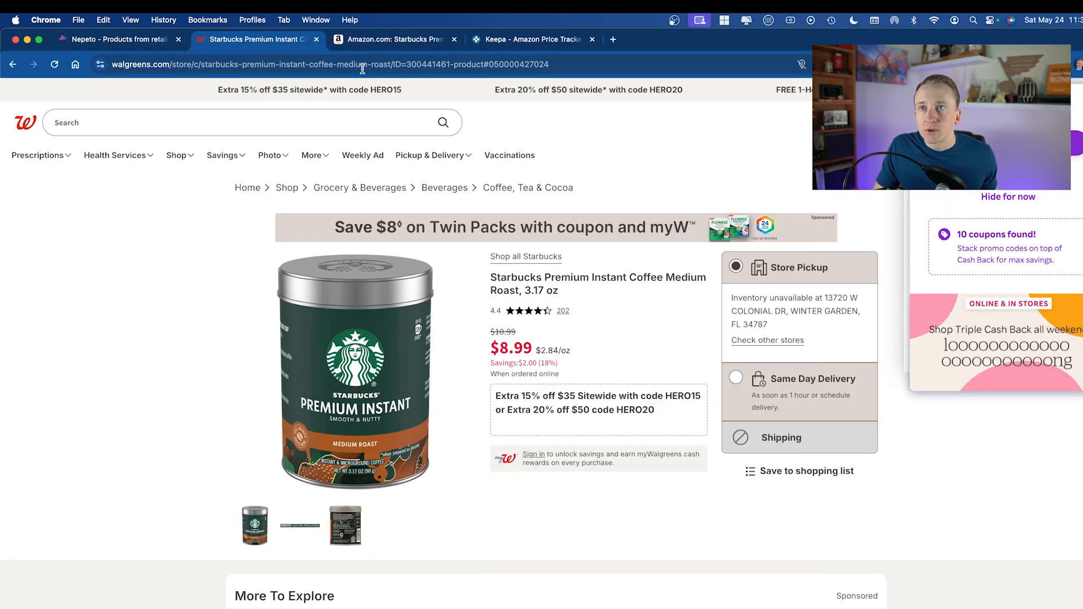
click(364, 39)
scroll(386, 278, up, 10)
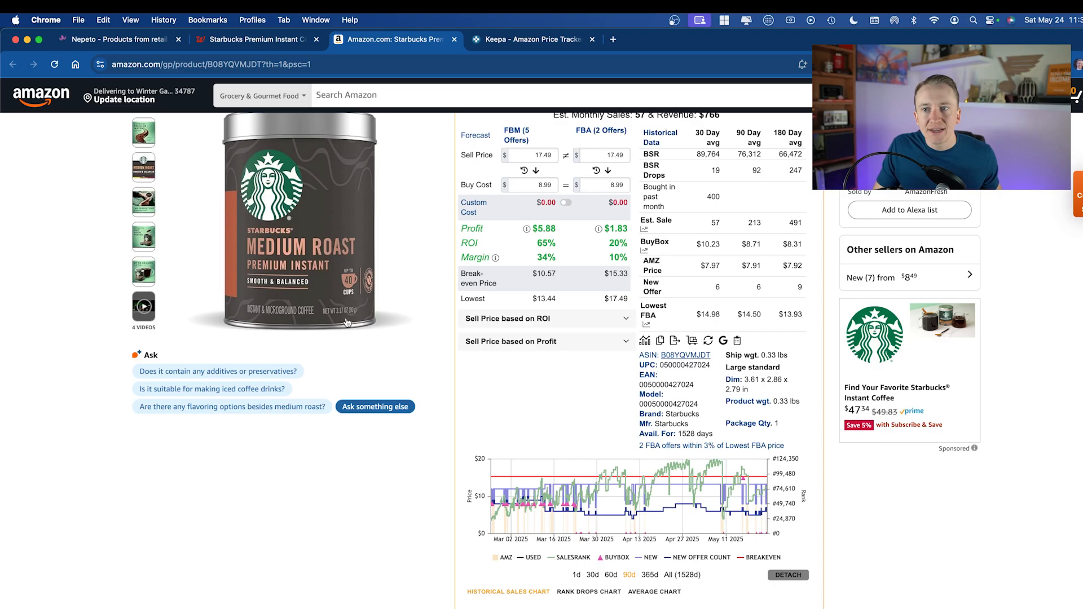
scroll(346, 316, up, 2)
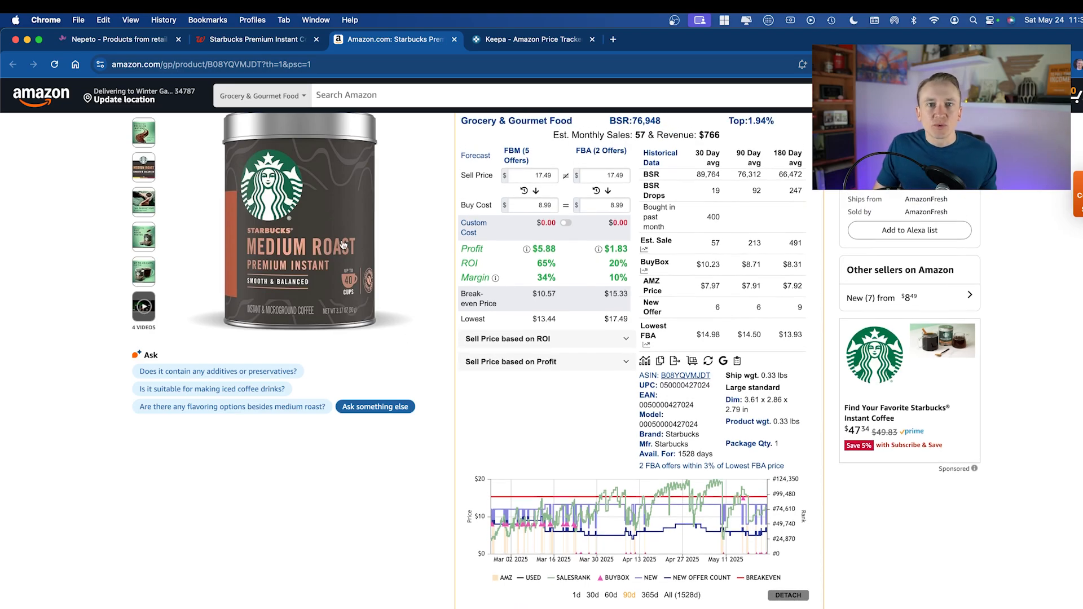
click(266, 39)
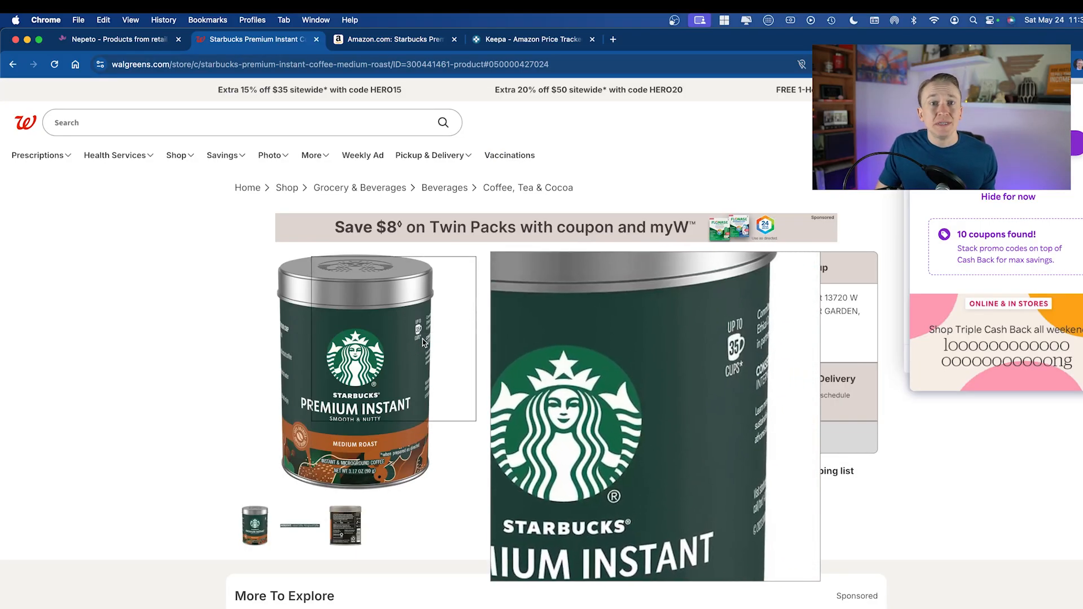
click(381, 39)
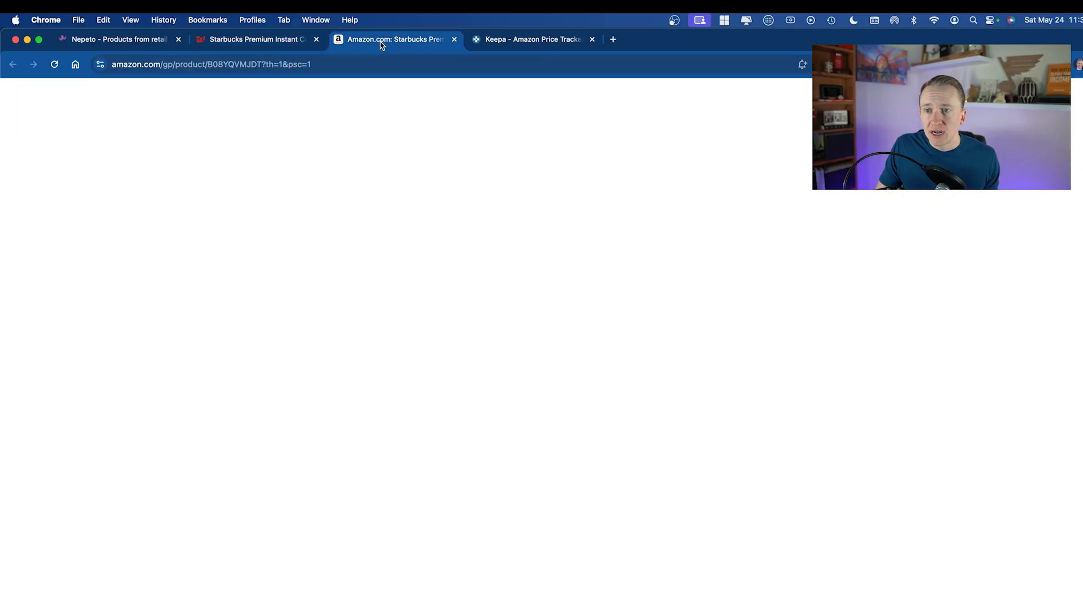
scroll(399, 327, up, 1)
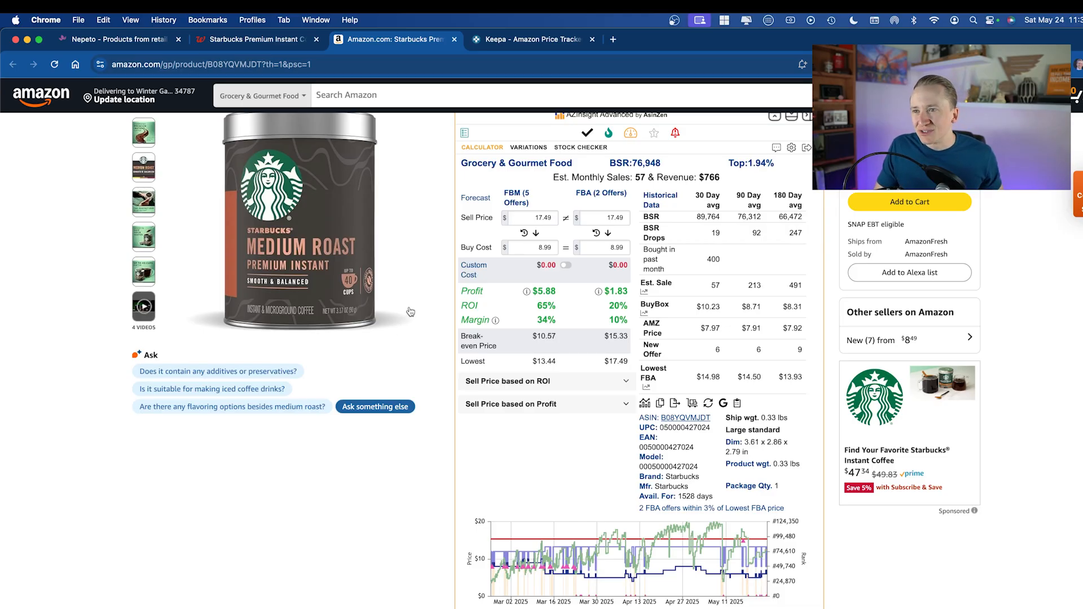
Return to the Nepeto list and open the advanced product data for the BOSCH RESM9X2 reciprocating saw blades
click(113, 39)
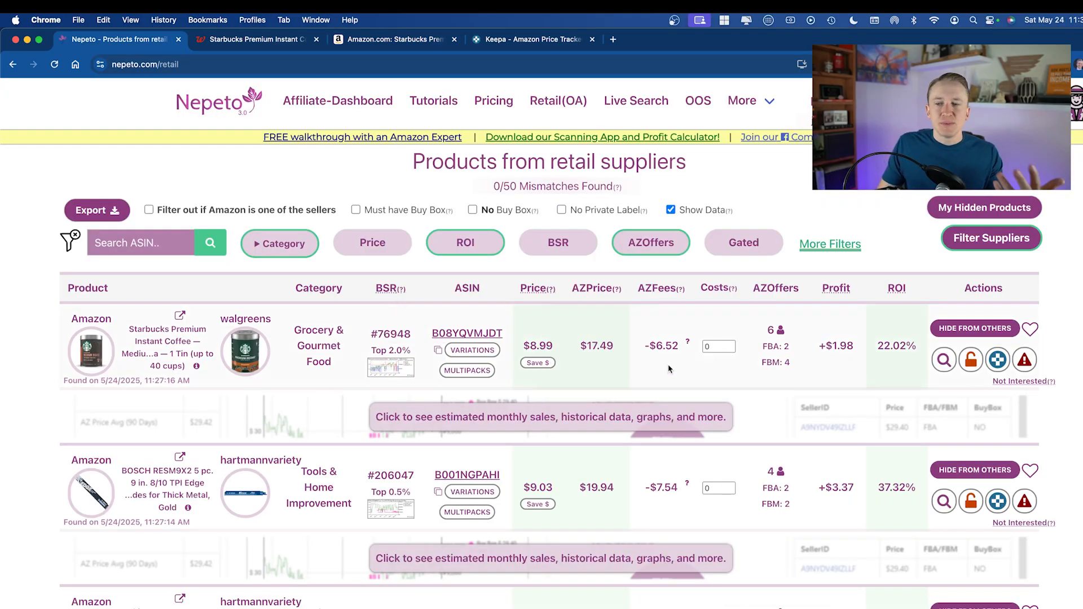
scroll(626, 337, down, 1)
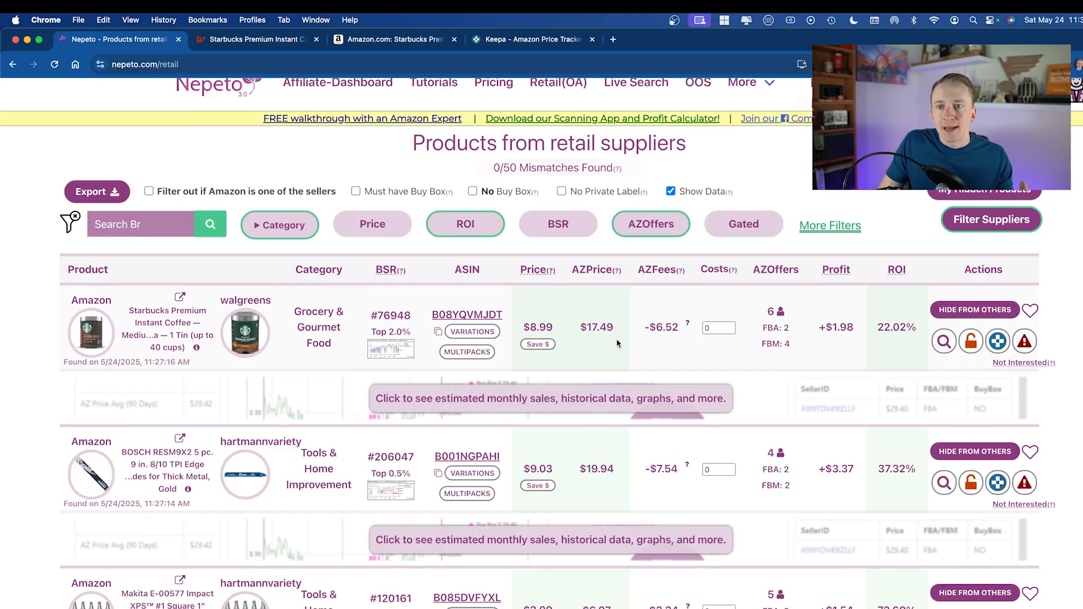
scroll(210, 321, down, 3)
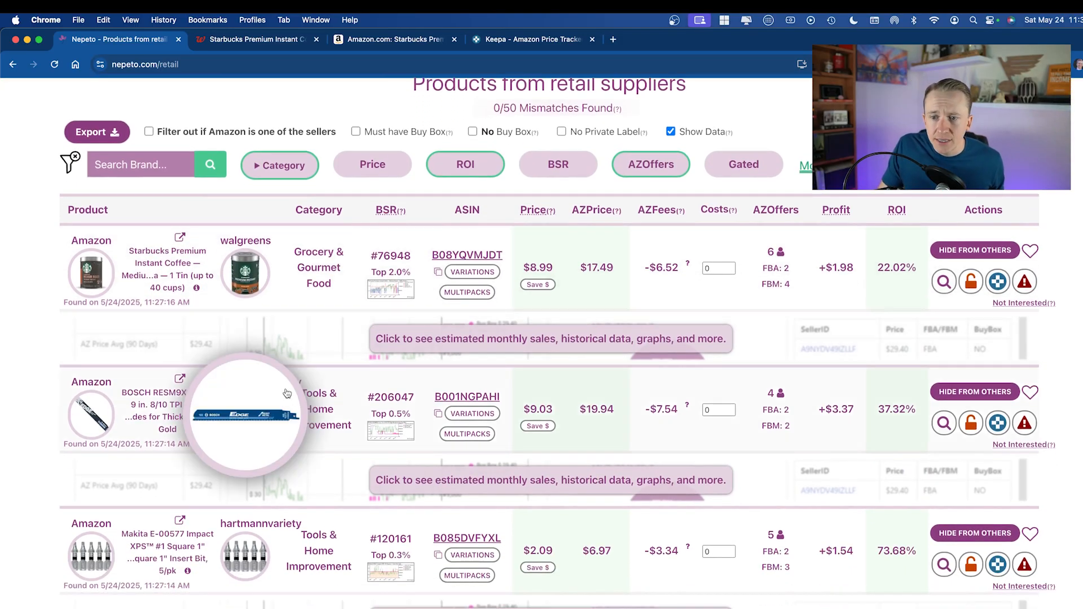
scroll(248, 415, down, 4)
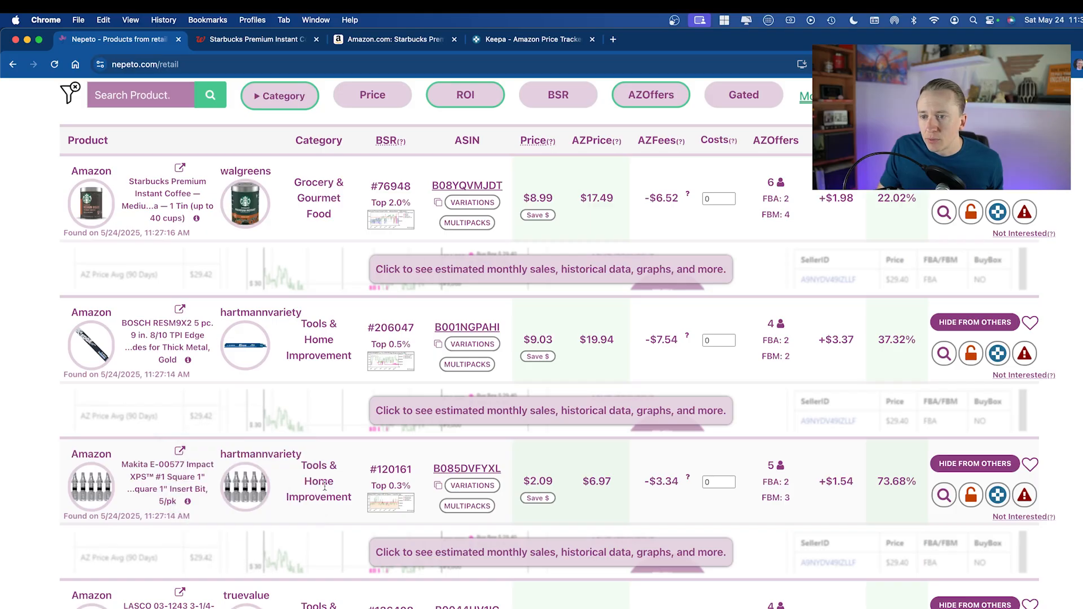
mouse_move(395, 367)
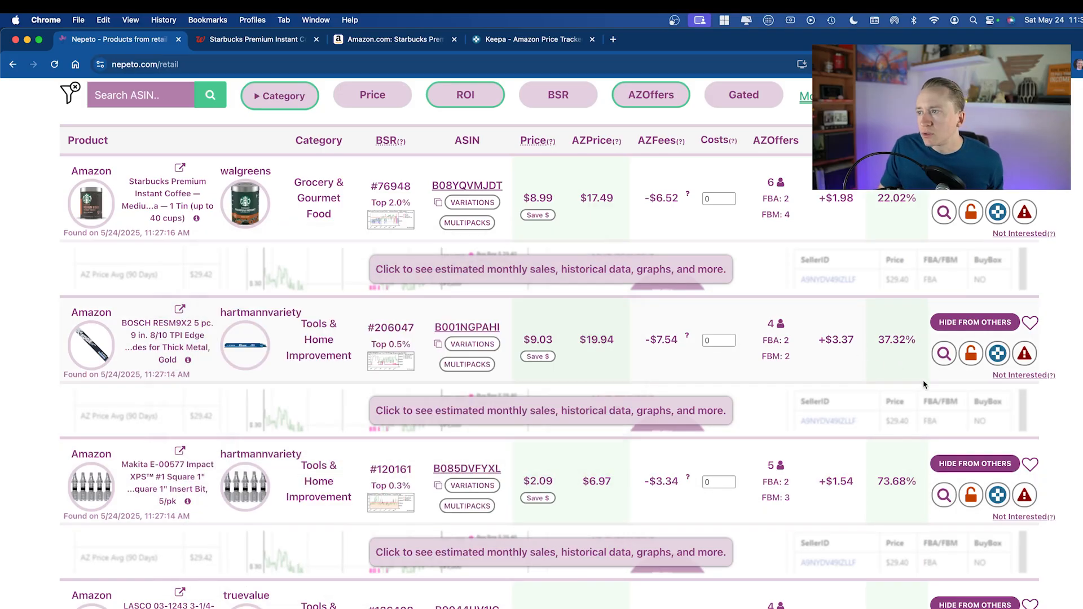
click(550, 424)
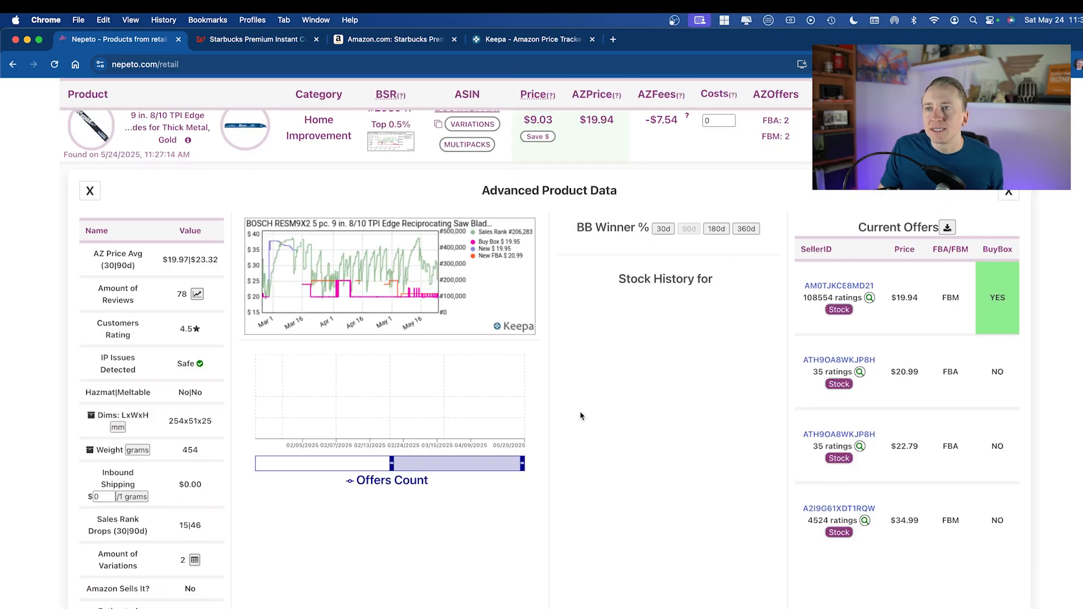
Check the saw blades' Keepa and offers count graphs, then load the Buy Box winner and stock history data
mouse_move(398, 279)
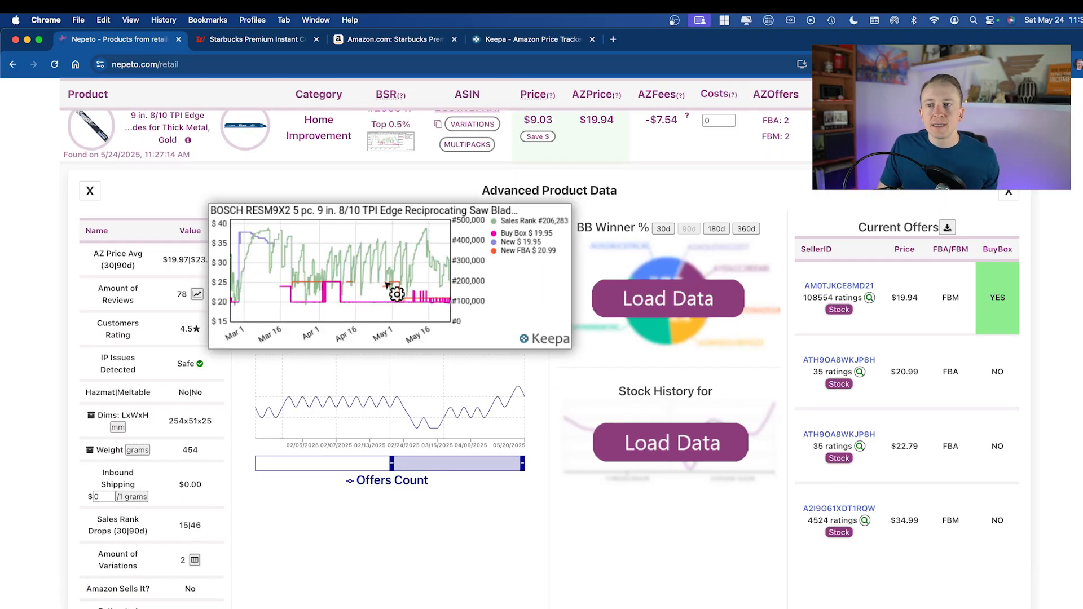
mouse_move(440, 376)
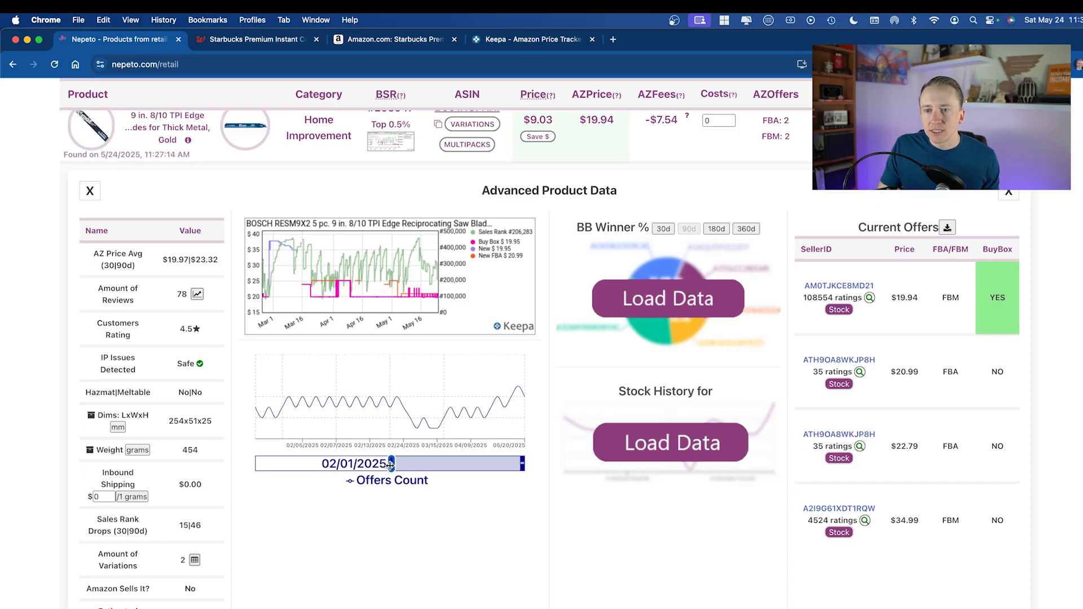
mouse_move(391, 463)
mouse_down()
mouse_move(304, 463)
mouse_move(498, 464)
mouse_move(288, 446)
mouse_move(408, 453)
mouse_up()
click(681, 308)
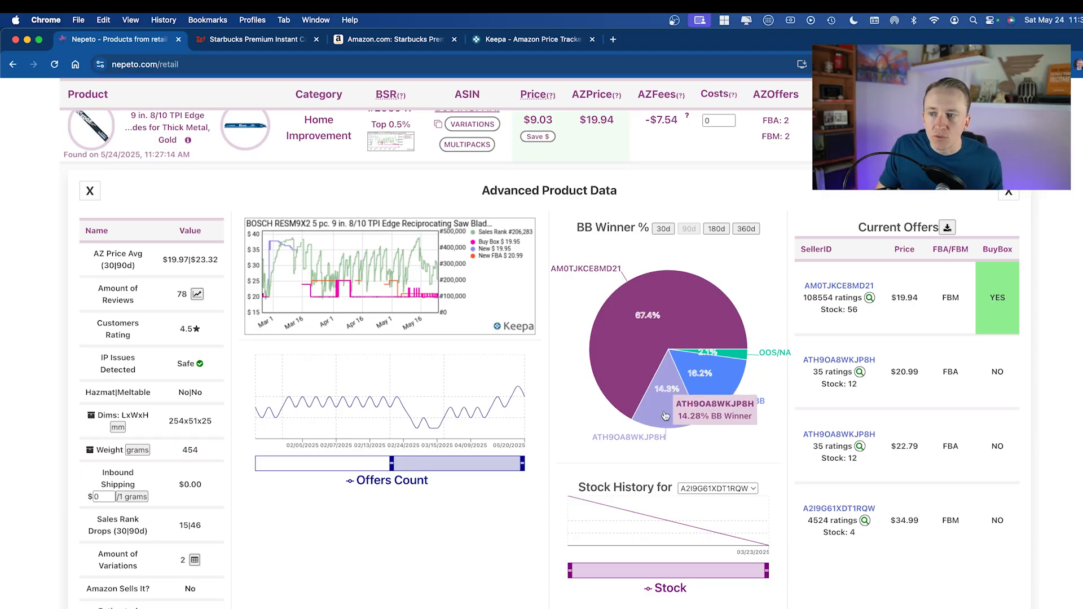
Review the saw blades' advanced metrics, Buy Box shares and current offers, then inspect the Amazon product image
scroll(665, 413, down, 3)
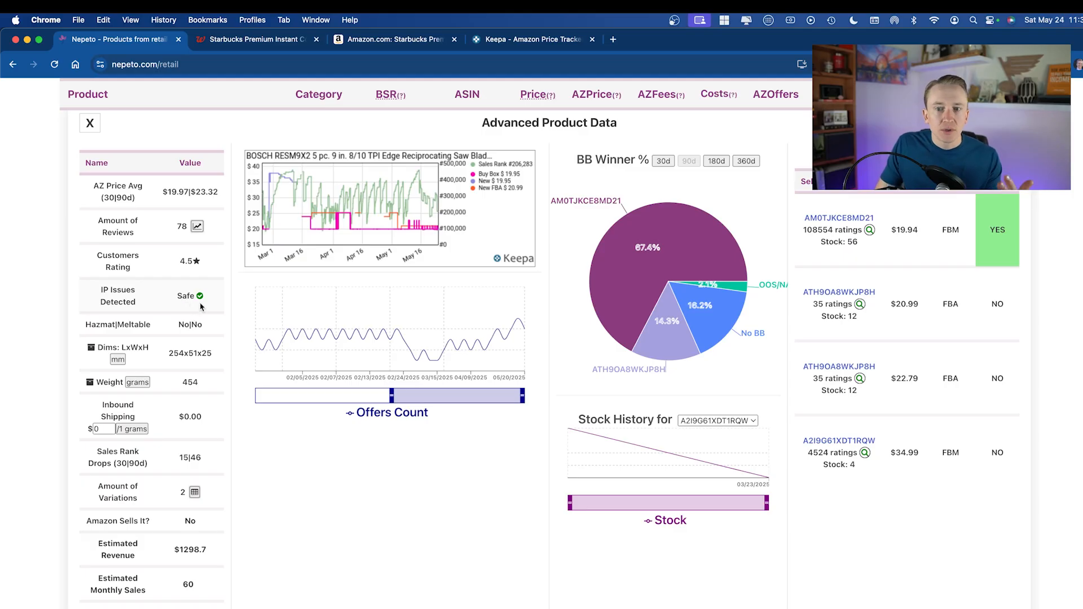
scroll(566, 467, up, 5)
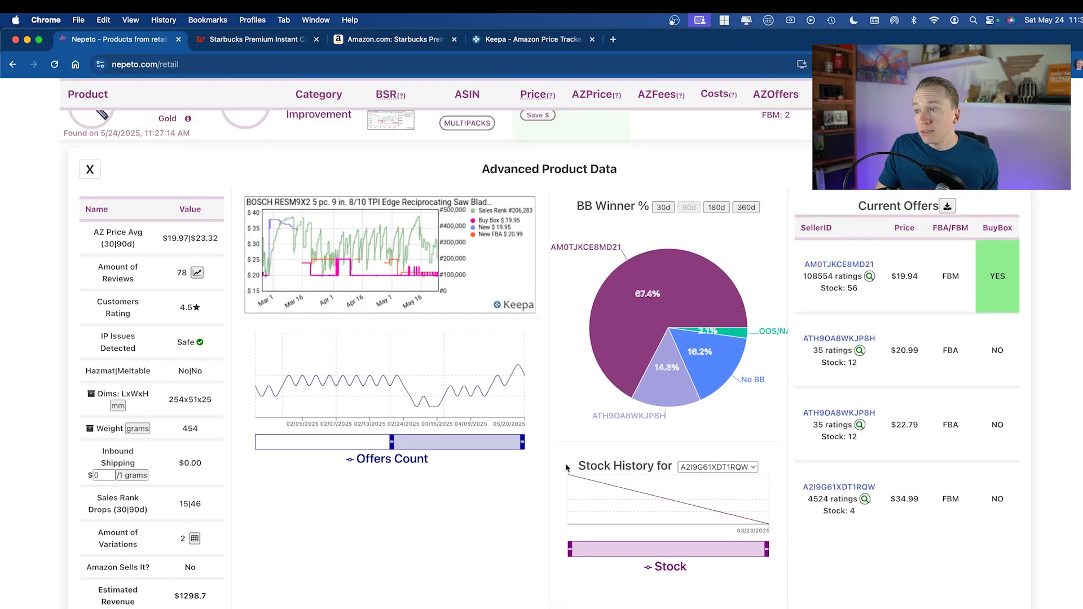
scroll(566, 467, up, 2)
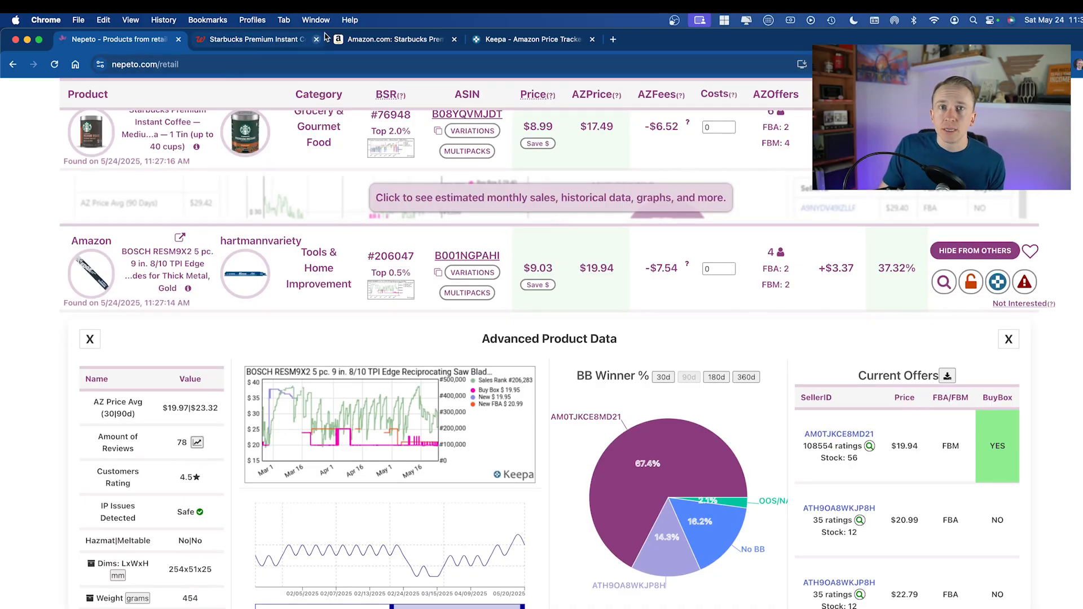
scroll(225, 282, up, 1)
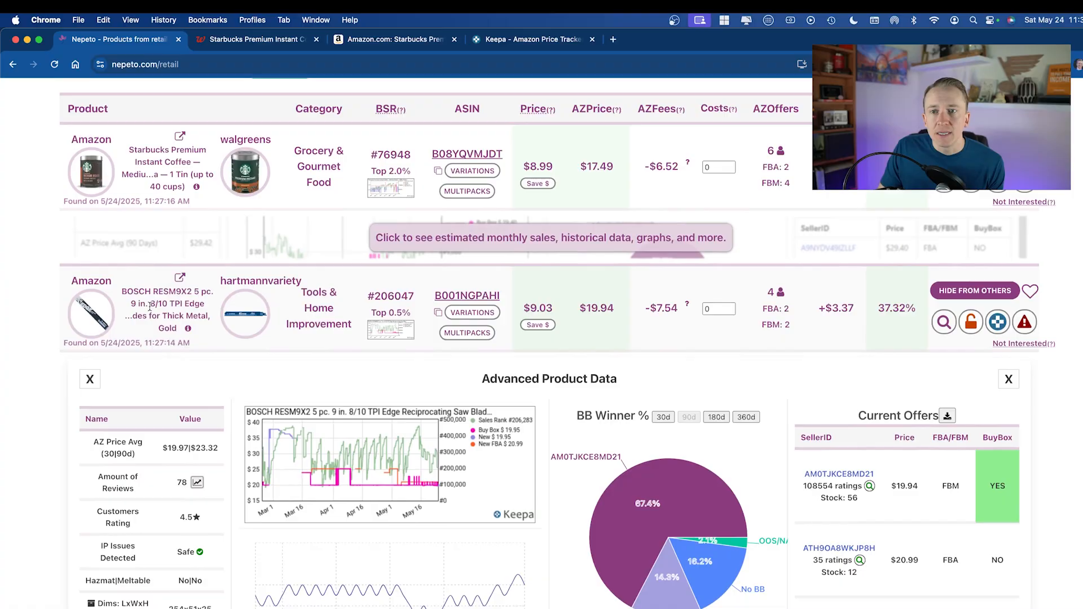
mouse_move(110, 324)
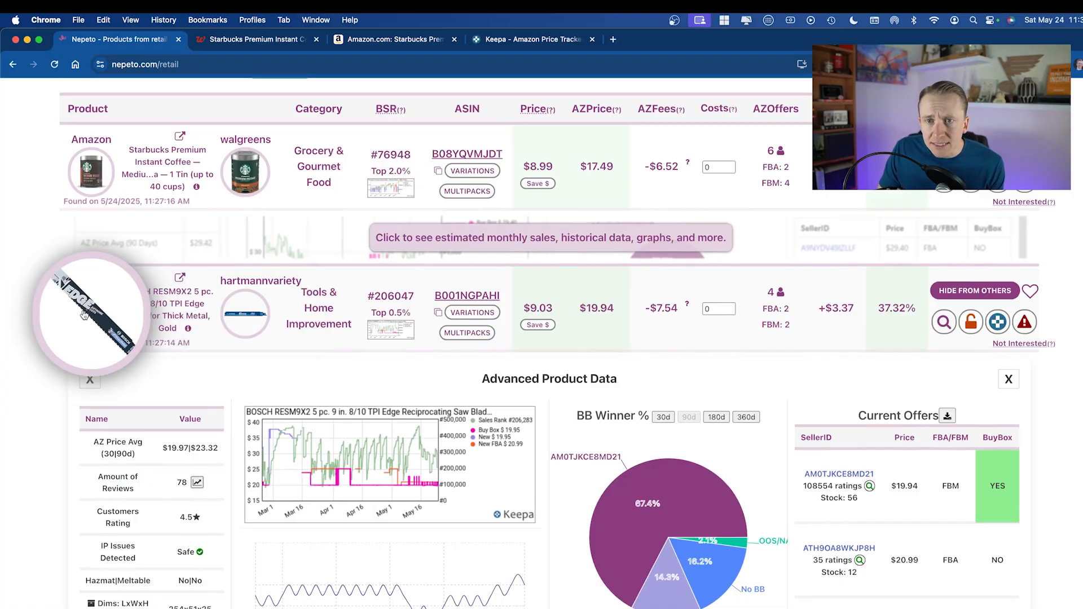
Open the Amazon and Hartmann Variety product pages for the BOSCH RESM9X2 saw blades from the Nepeto list
mouse_move(252, 320)
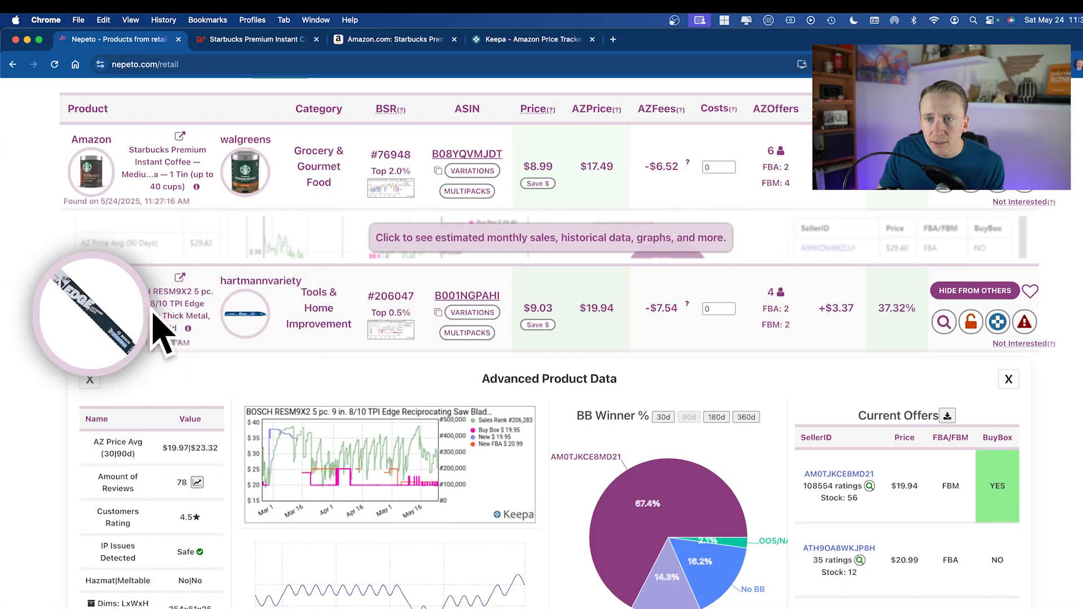
click(111, 318)
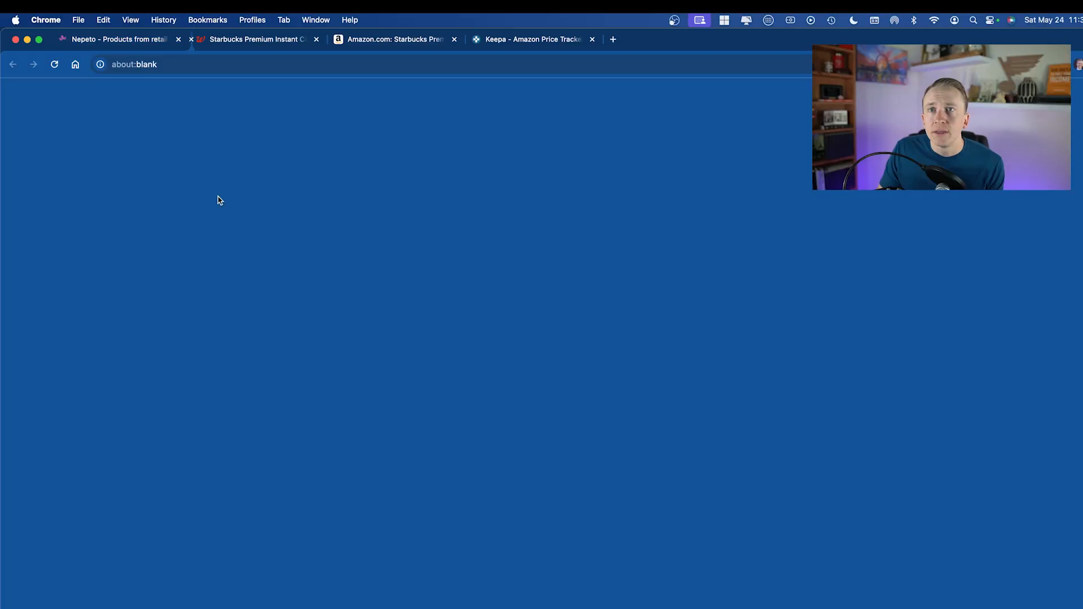
click(151, 41)
click(236, 318)
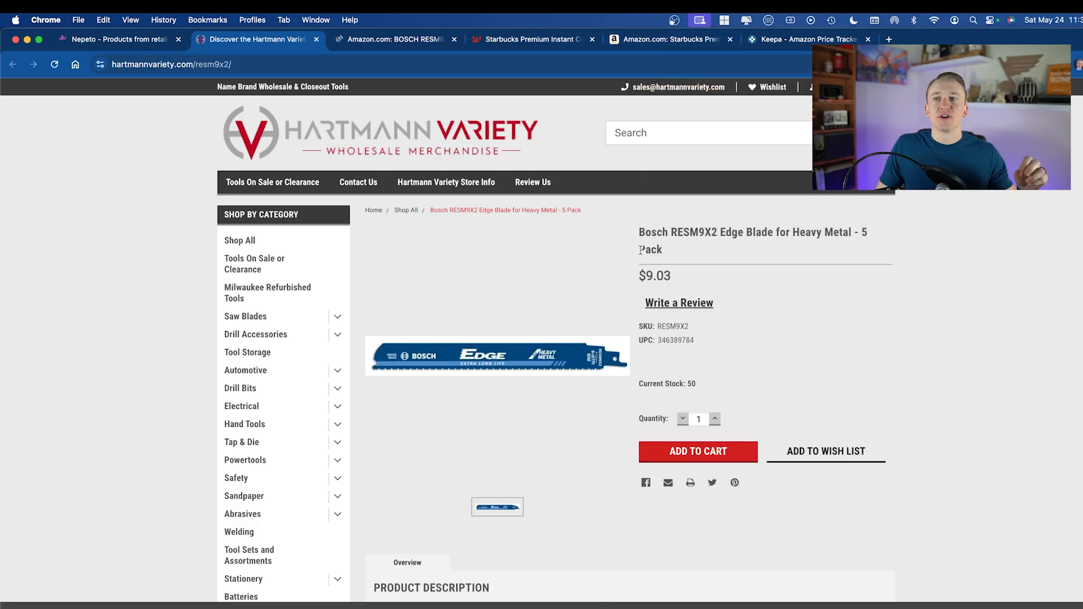
Compare the RESM9X2 model number in the Hartmann Variety product title with the one in the Amazon title
triple_click(675, 233)
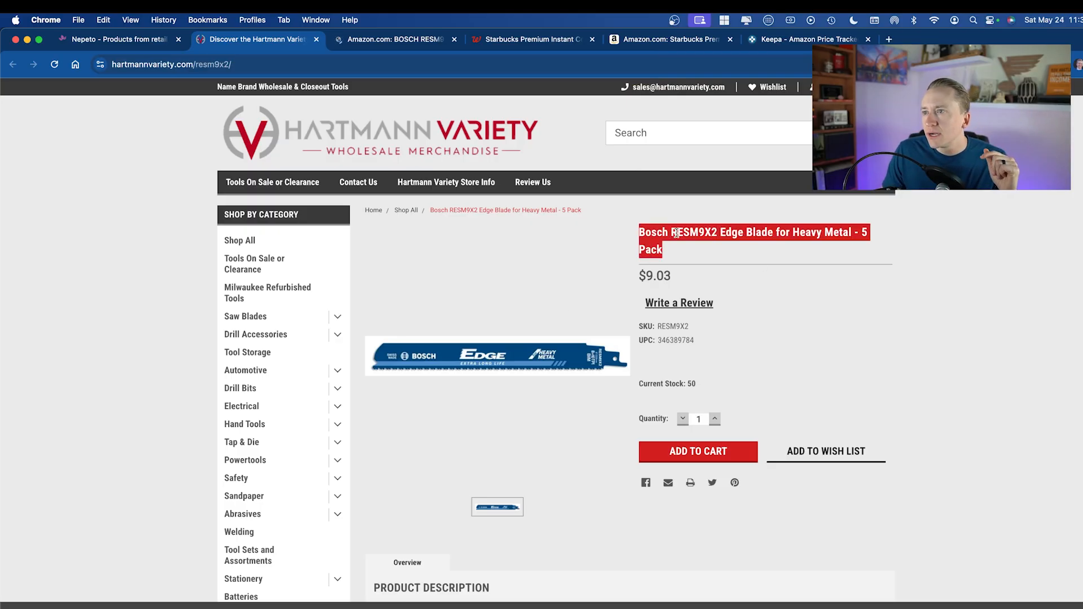
click(698, 236)
double_click(702, 236)
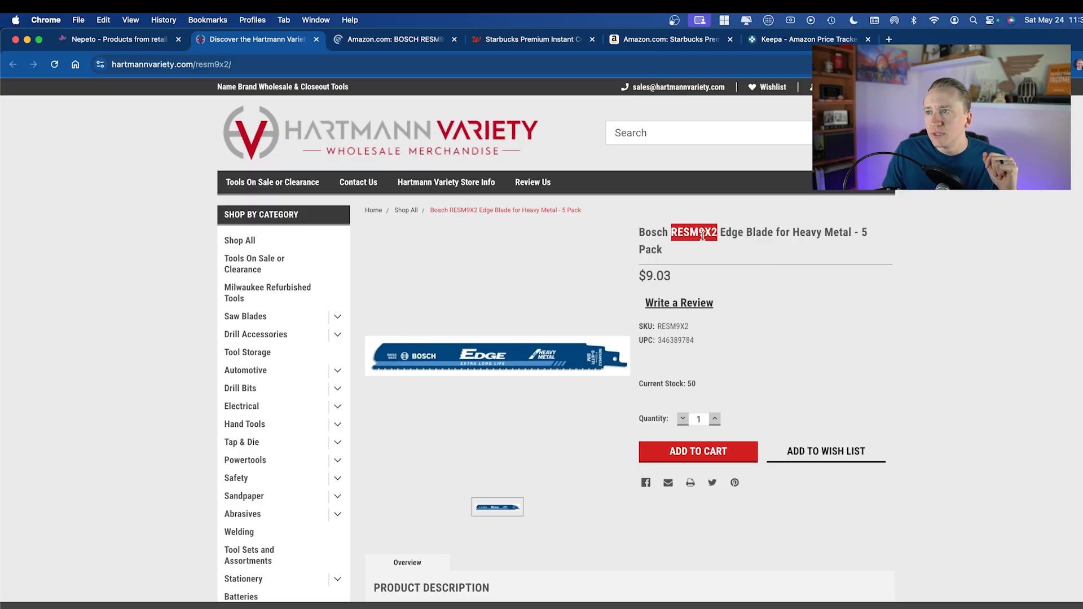
click(389, 39)
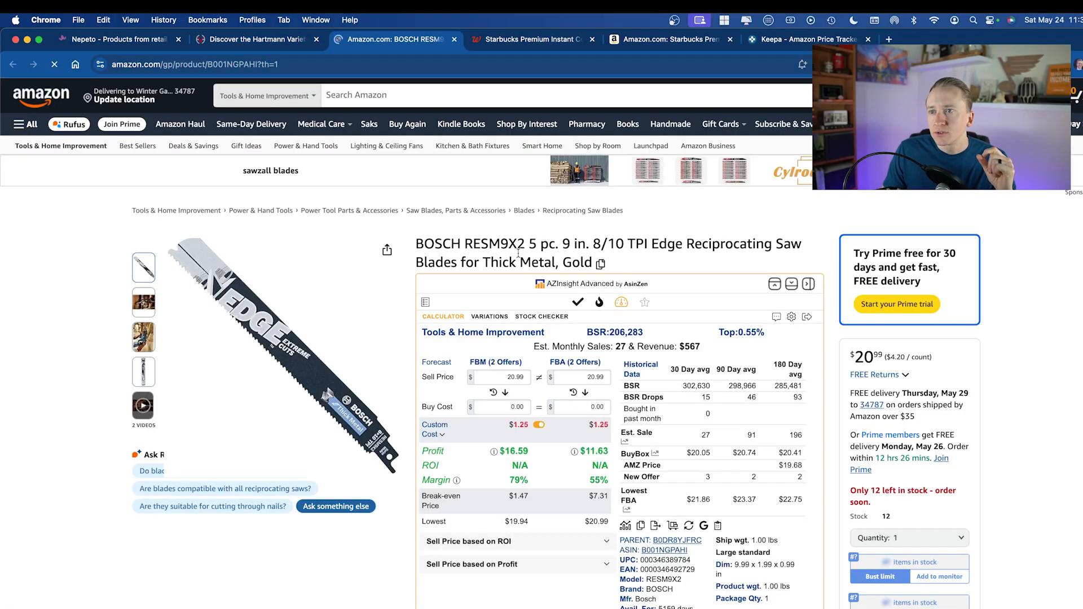
double_click(488, 244)
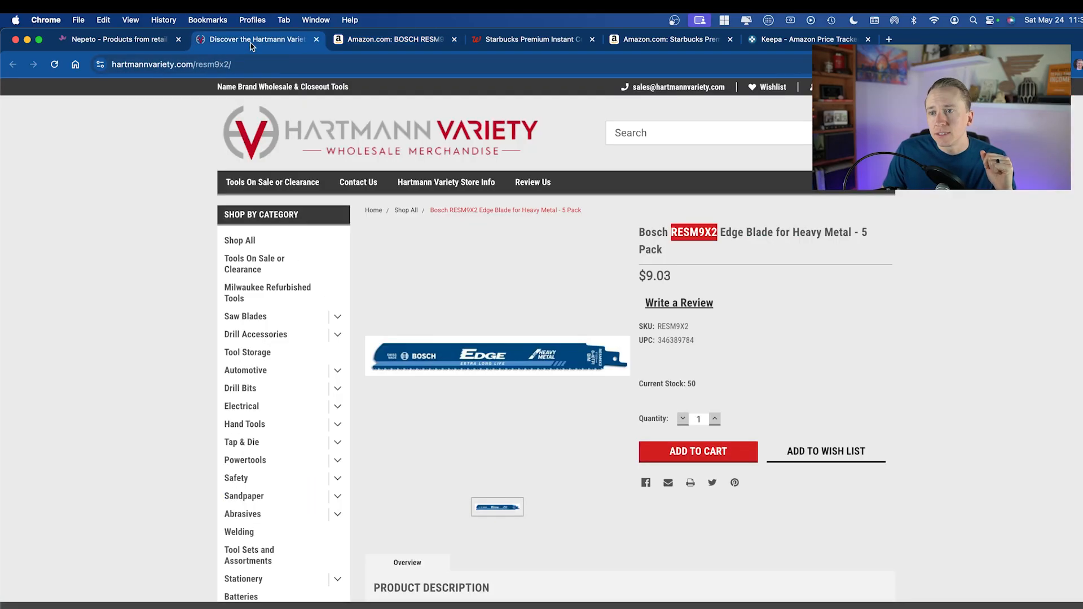
Check the saw blades' UPC, SKU and product description on the Hartmann Variety page
click(253, 41)
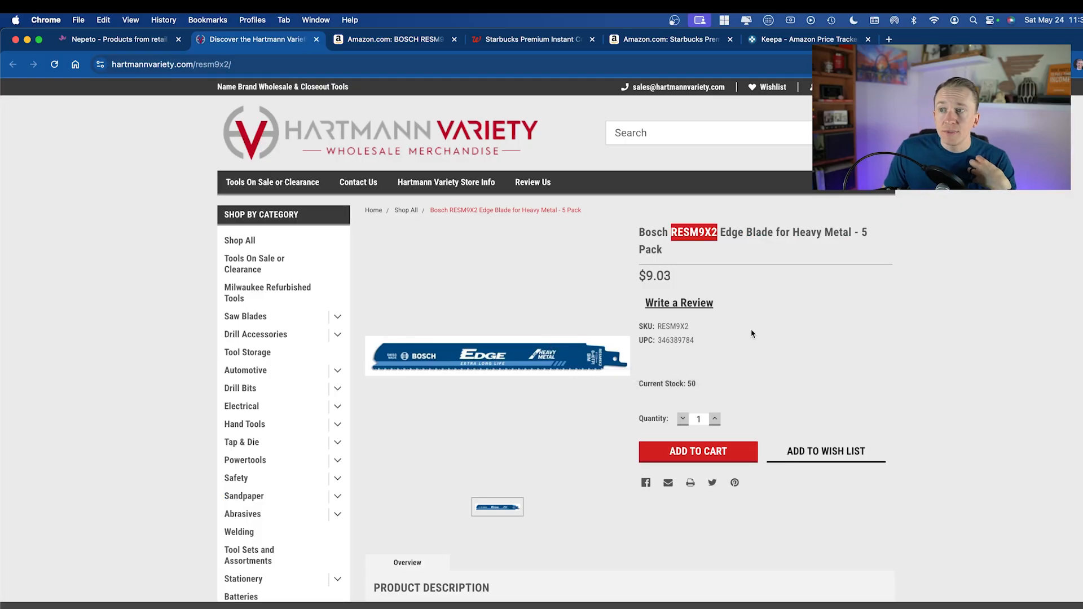
double_click(676, 339)
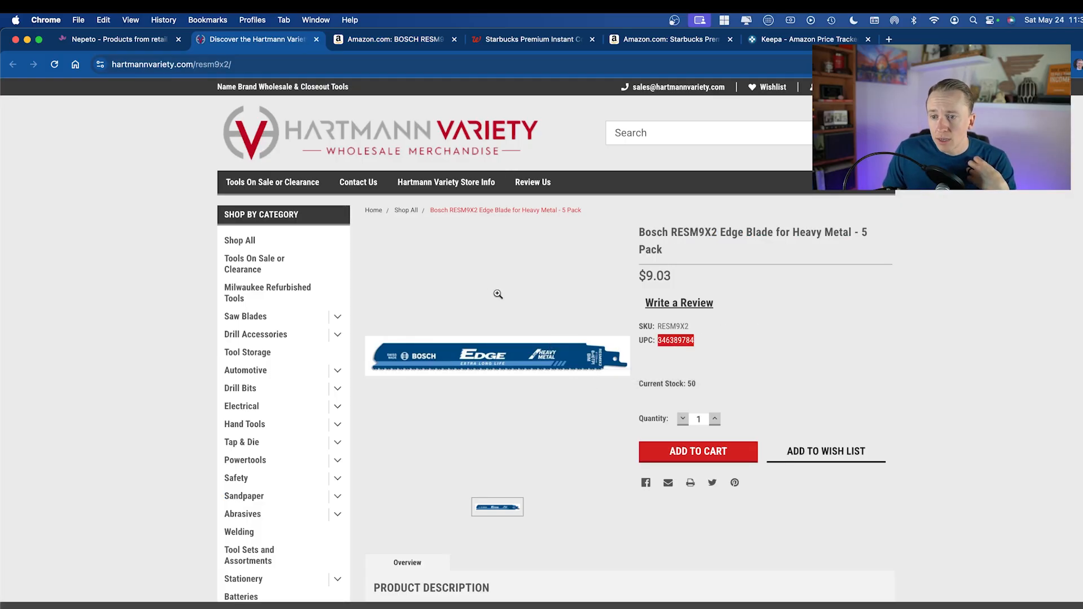
scroll(498, 293, down, 4)
scroll(498, 294, down, 3)
scroll(497, 294, up, 8)
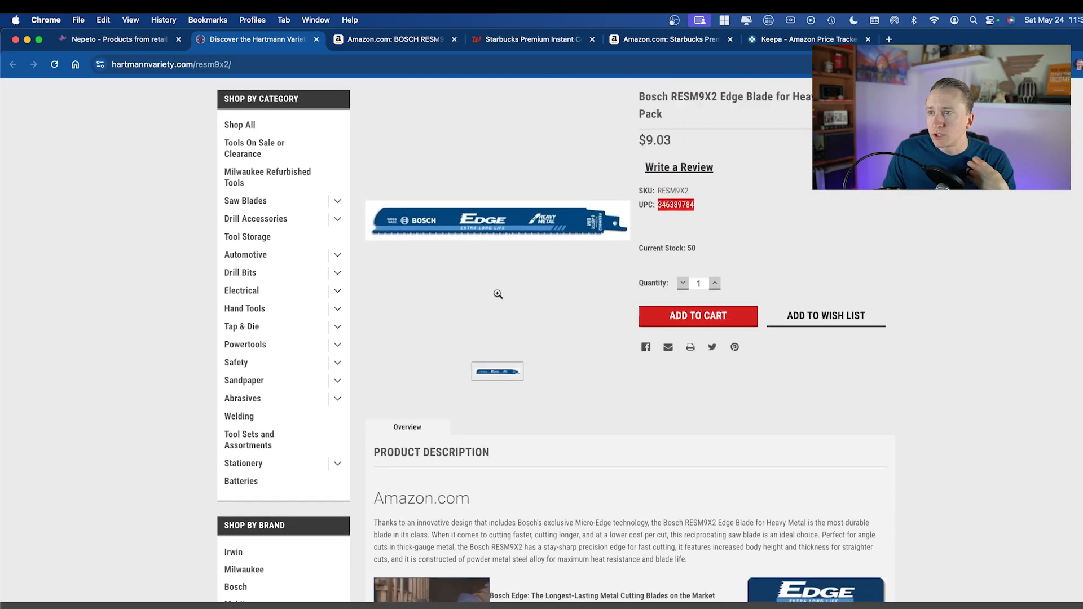
double_click(667, 252)
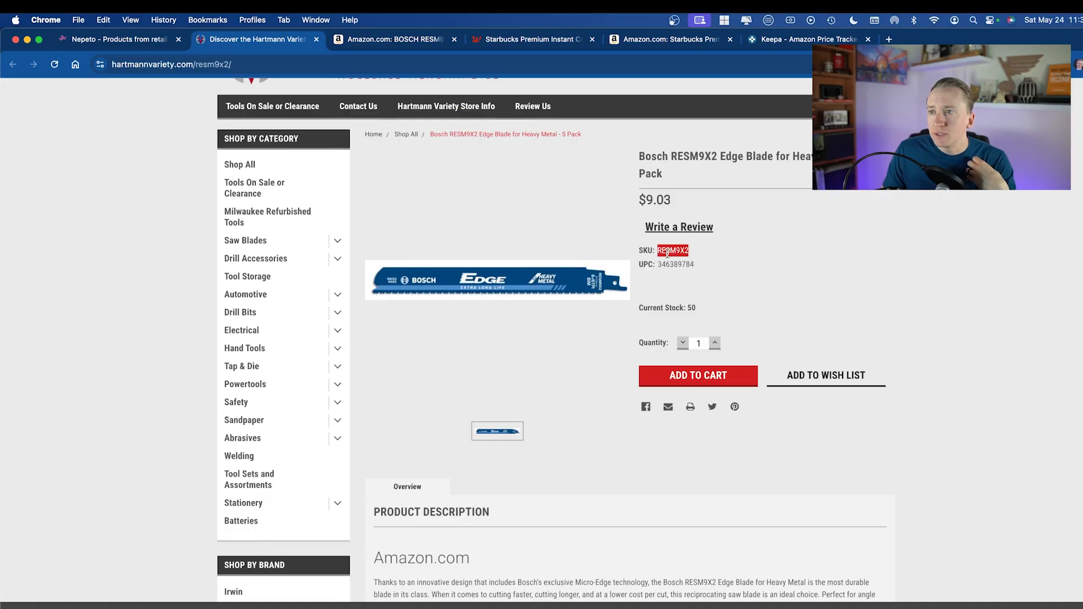
click(724, 261)
Dismiss the cash-back offer on the Amazon saw blade page and turn off the custom cost in AZInsight
click(393, 41)
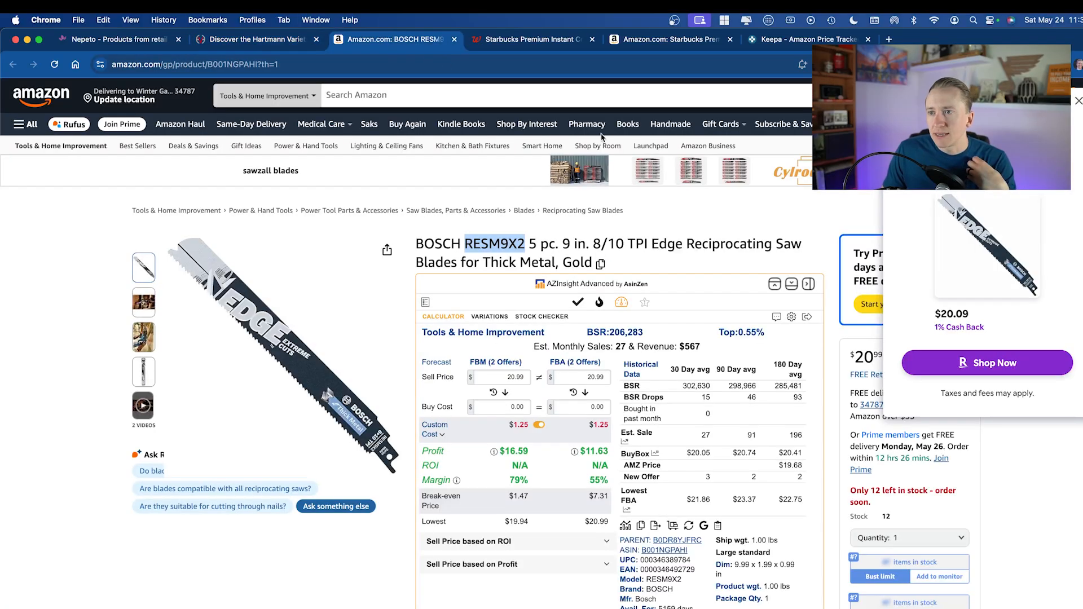
click(1078, 103)
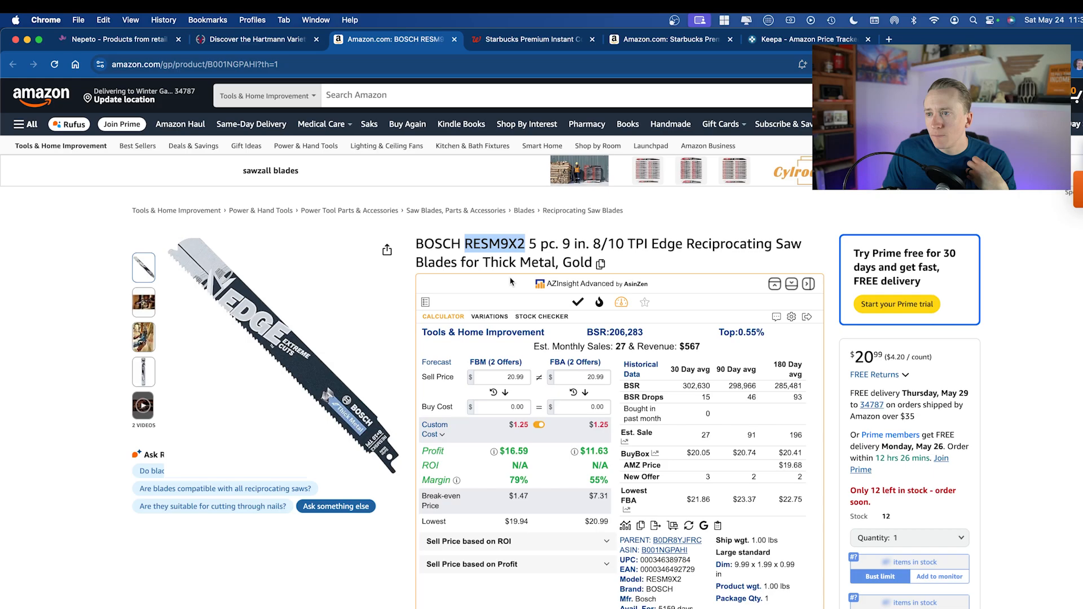
click(539, 424)
scroll(607, 297, down, 5)
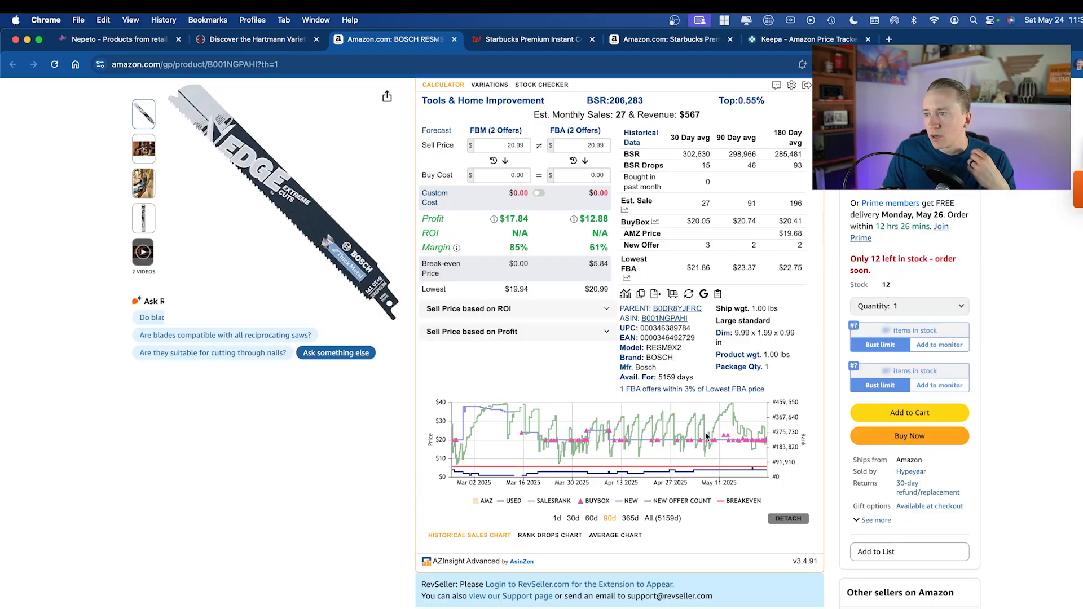
scroll(633, 429, up, 4)
Check the saw blades' price on the Hartmann Variety page and enter 9.03 as the buy cost in AZInsight
click(237, 43)
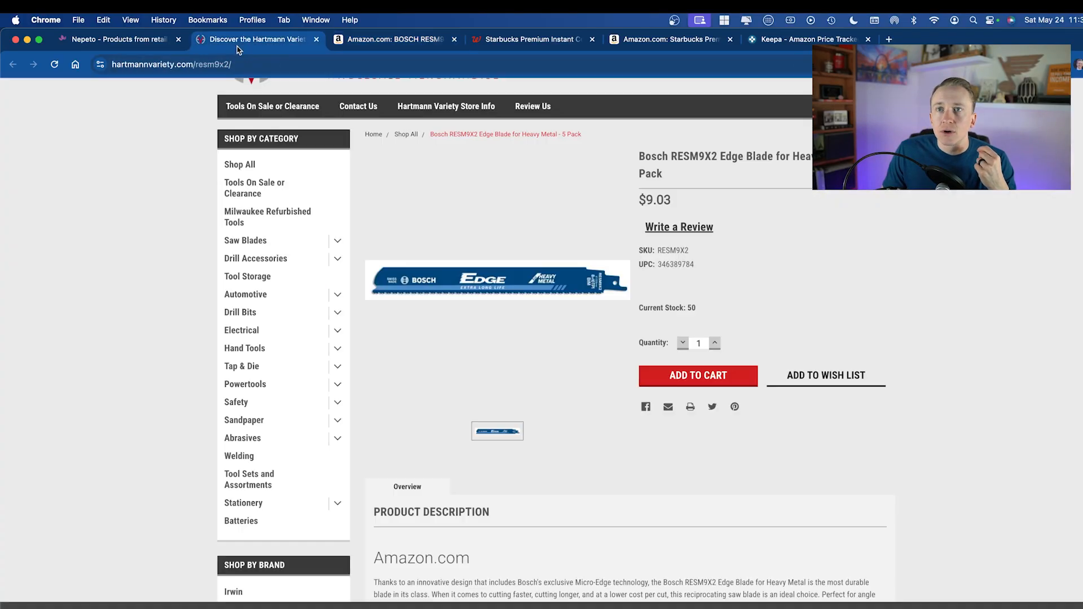
scroll(433, 208, up, 2)
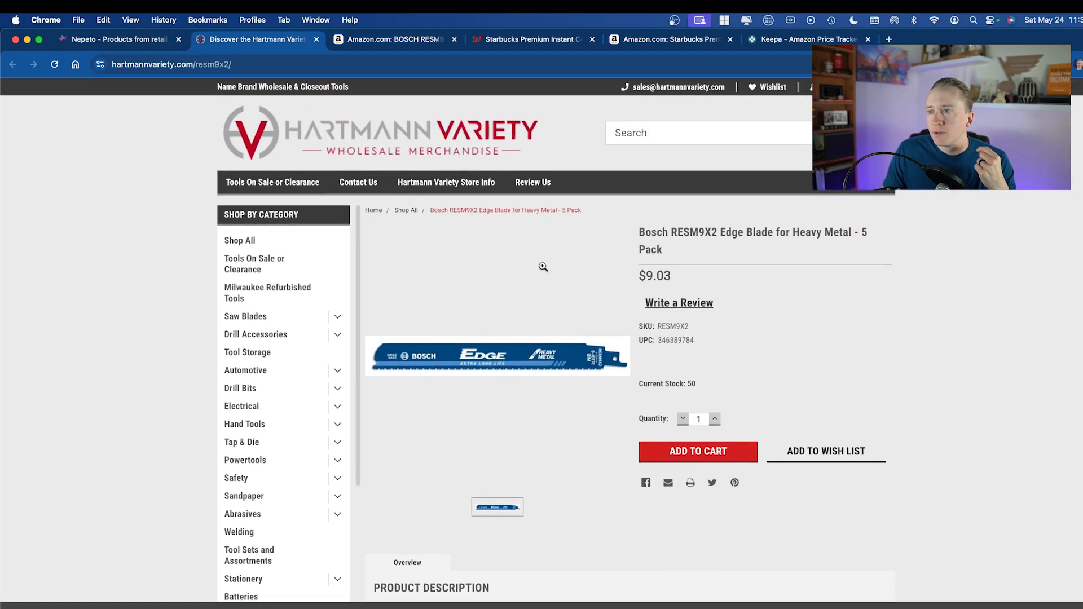
drag(689, 277, 606, 273)
click(875, 302)
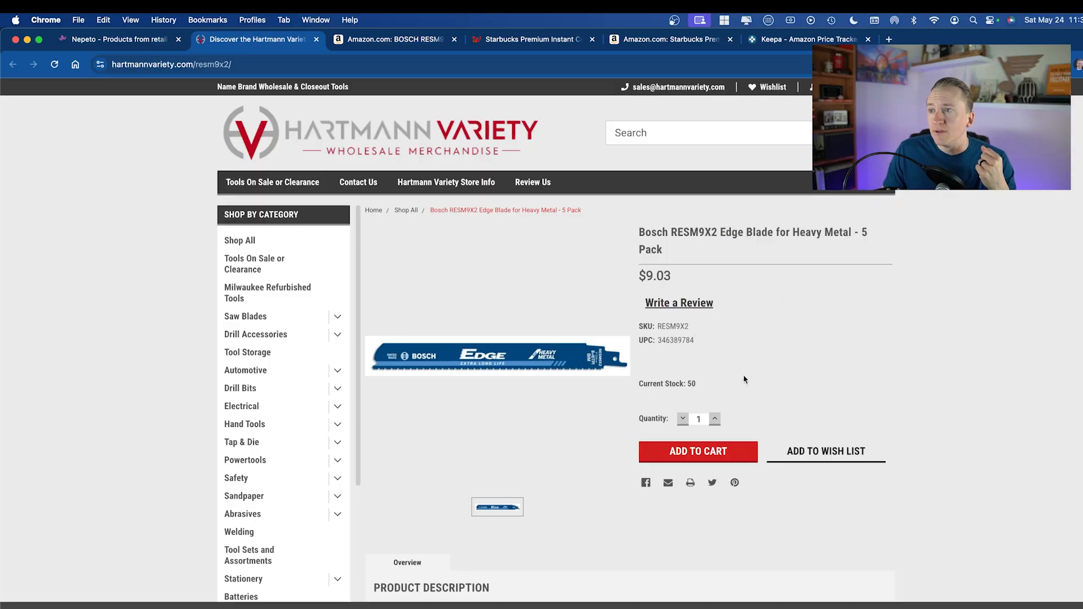
click(350, 43)
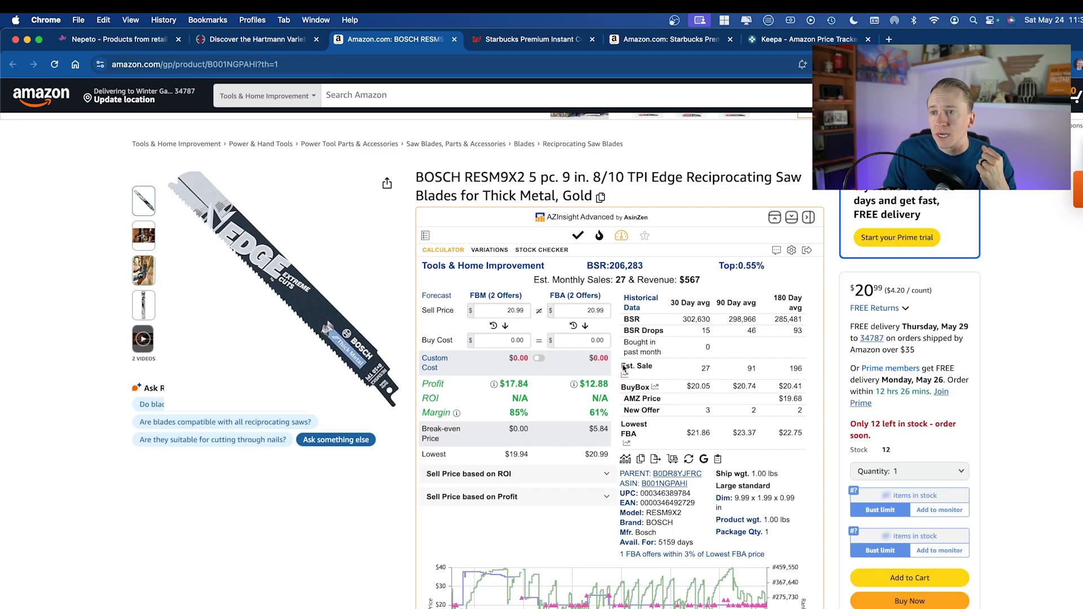
click(594, 342)
text(9.03)
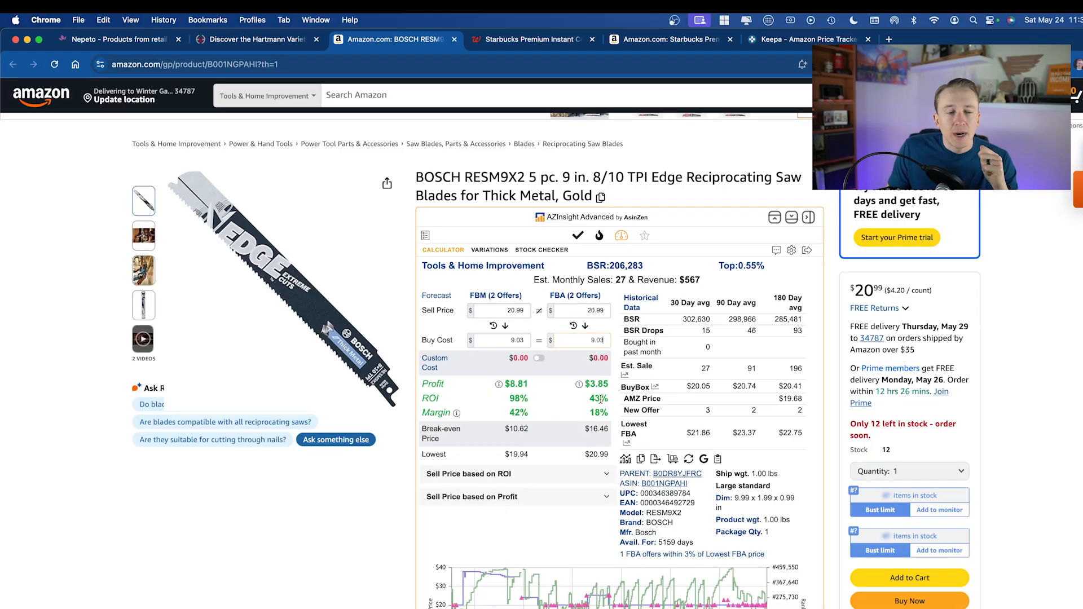
Examine the saw blades' FBA and FBM profit, ROI and margin in the AZInsight calculator
scroll(593, 410, up, 5)
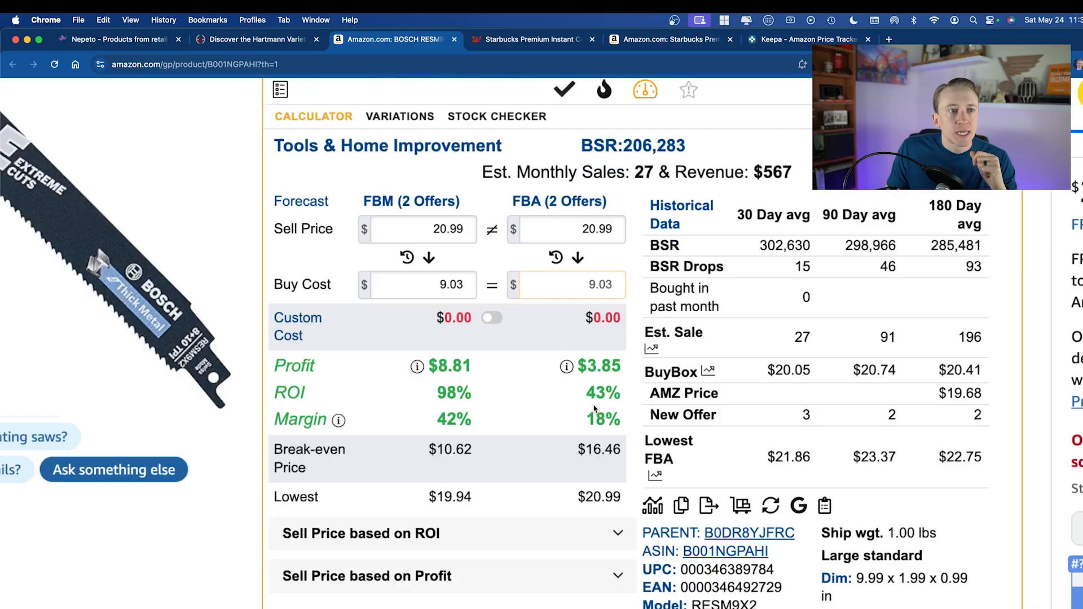
scroll(594, 410, down, 5)
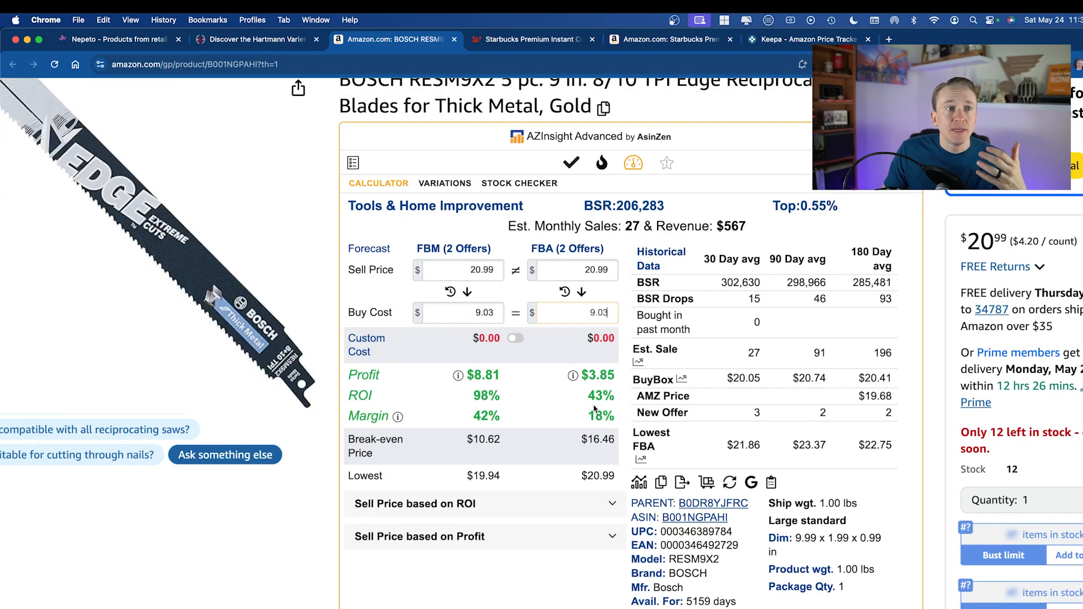
scroll(604, 280, down, 5)
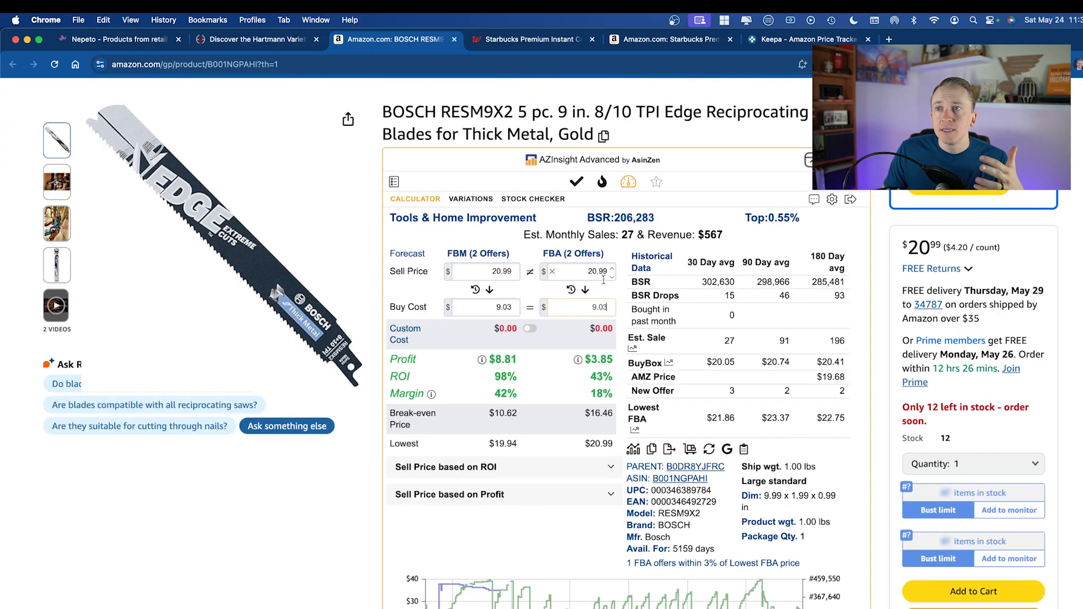
scroll(649, 193, down, 5)
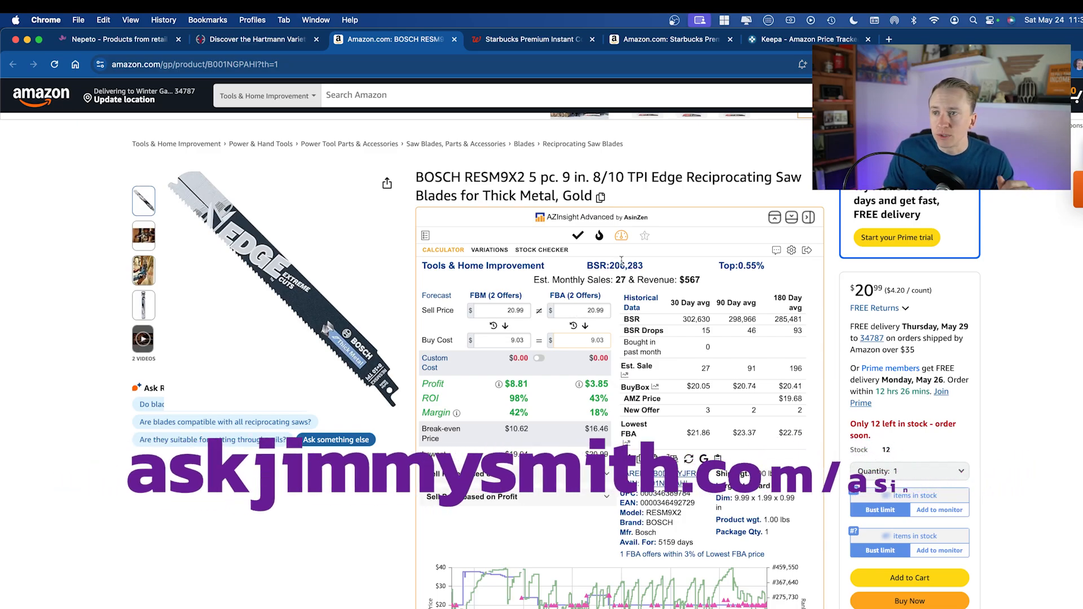
Check AZInsight's AZAlert details for the Bosch brand's IP risk level and received claims
scroll(624, 264, up, 1)
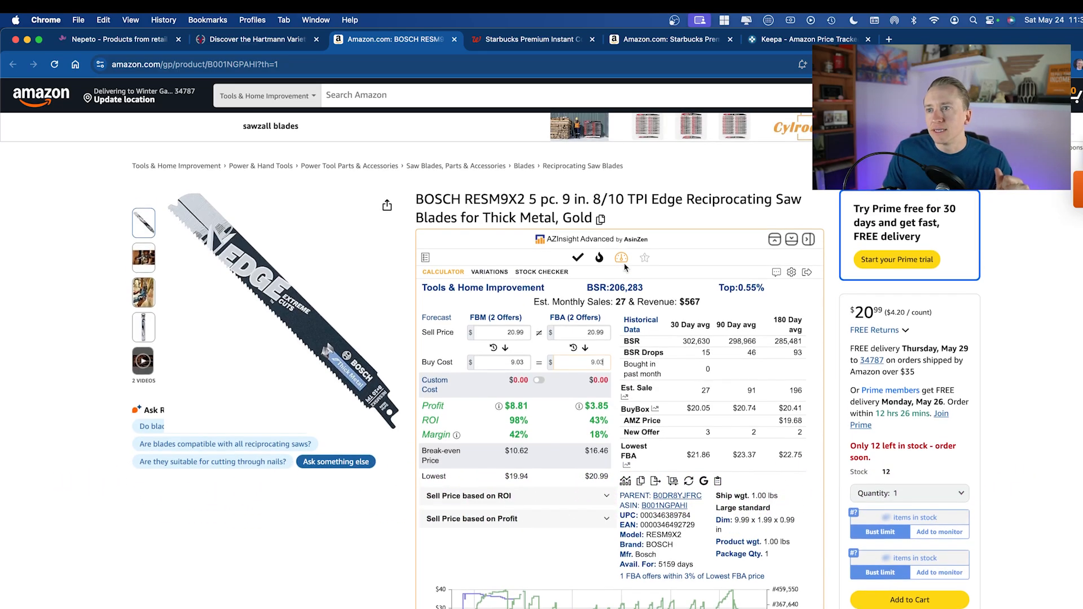
mouse_move(624, 267)
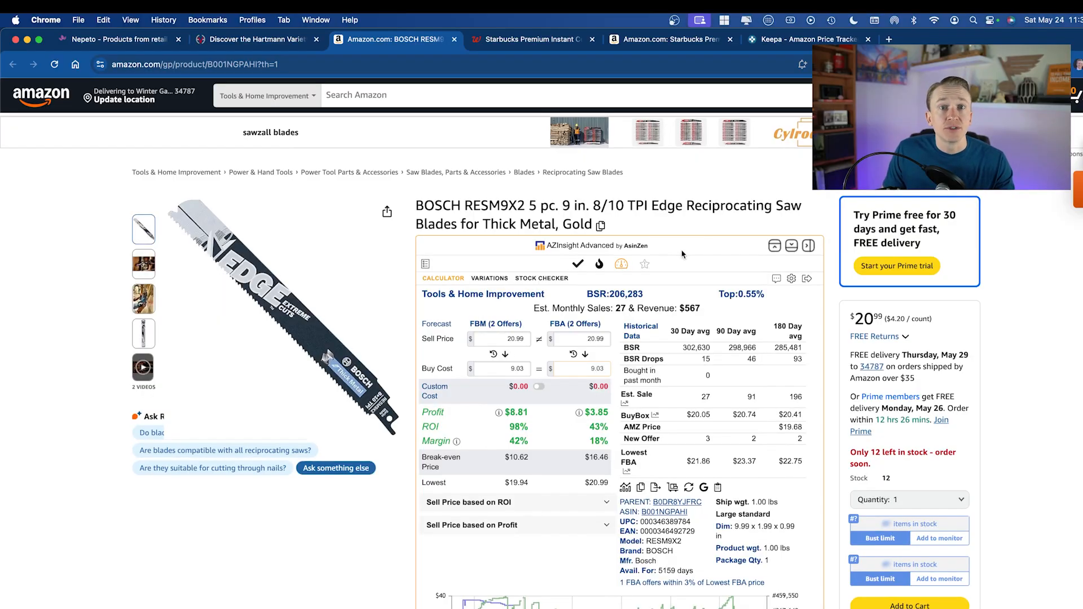
scroll(682, 254, up, 1)
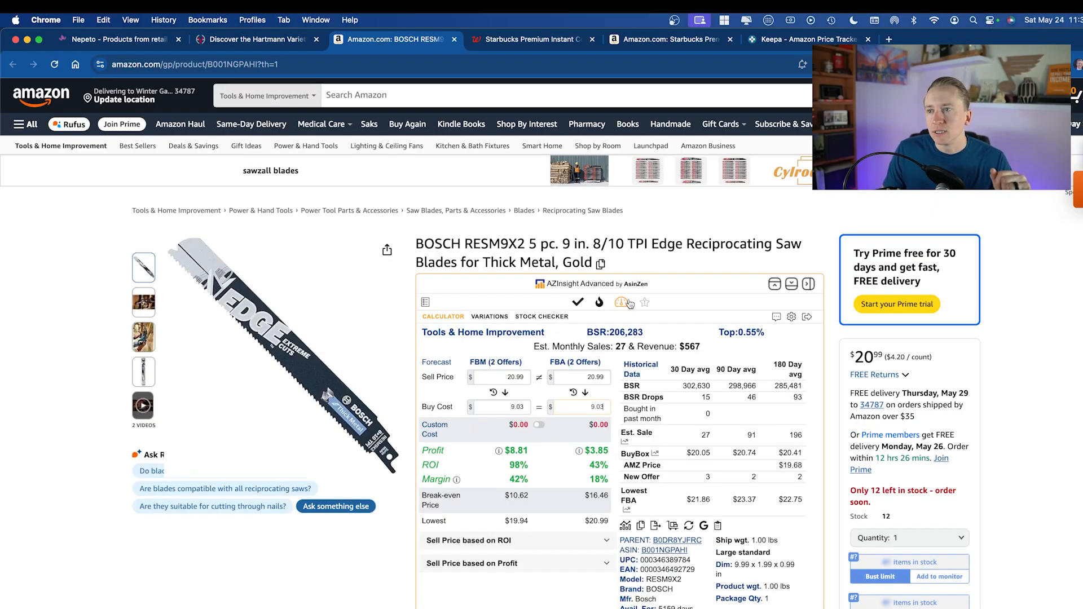
mouse_move(624, 303)
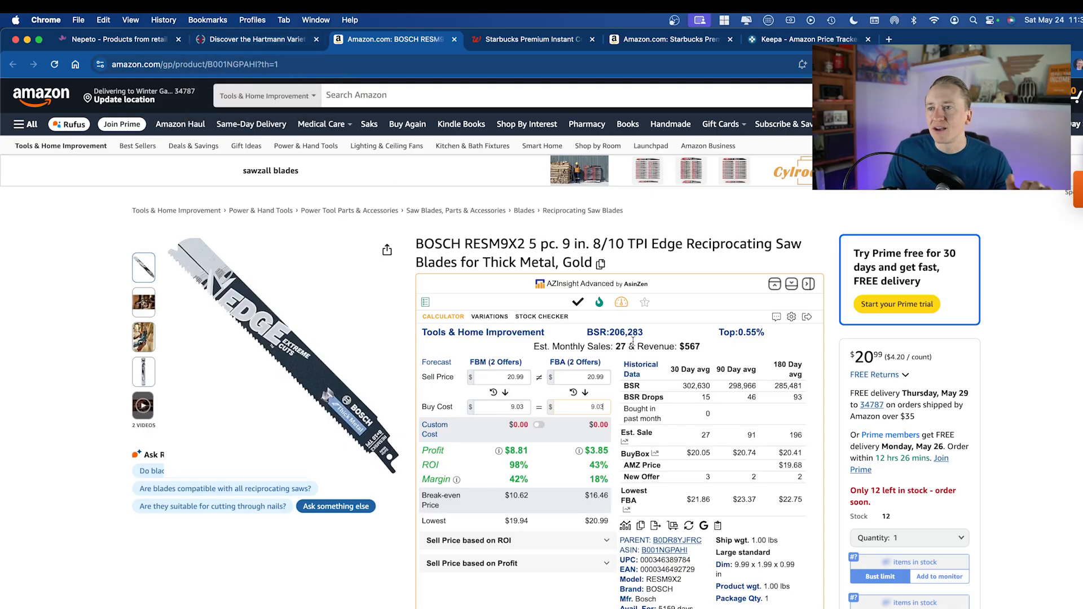
scroll(632, 336, down, 1)
mouse_move(621, 230)
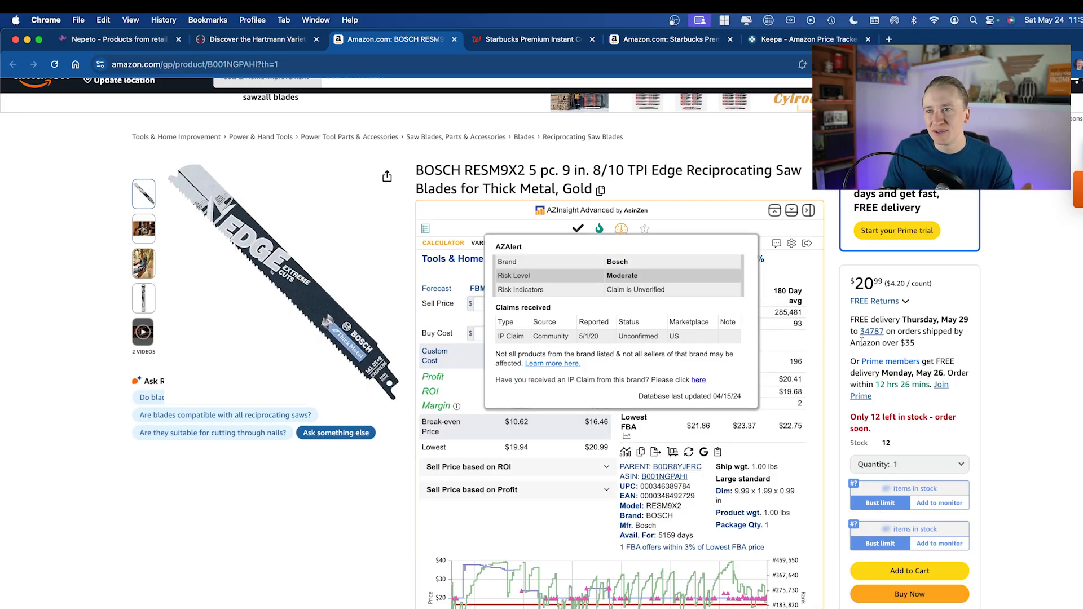
Review the saw blades' pack-size variations, item details and one-year Keepa price, sales rank and offer count history
scroll(800, 384, down, 1)
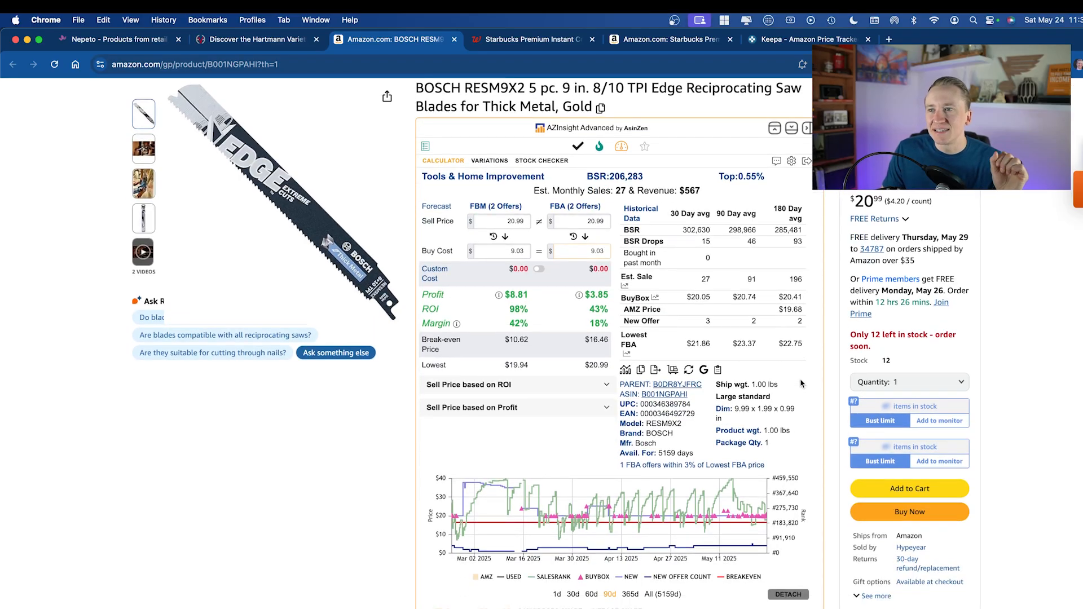
scroll(800, 383, down, 7)
scroll(801, 384, down, 3)
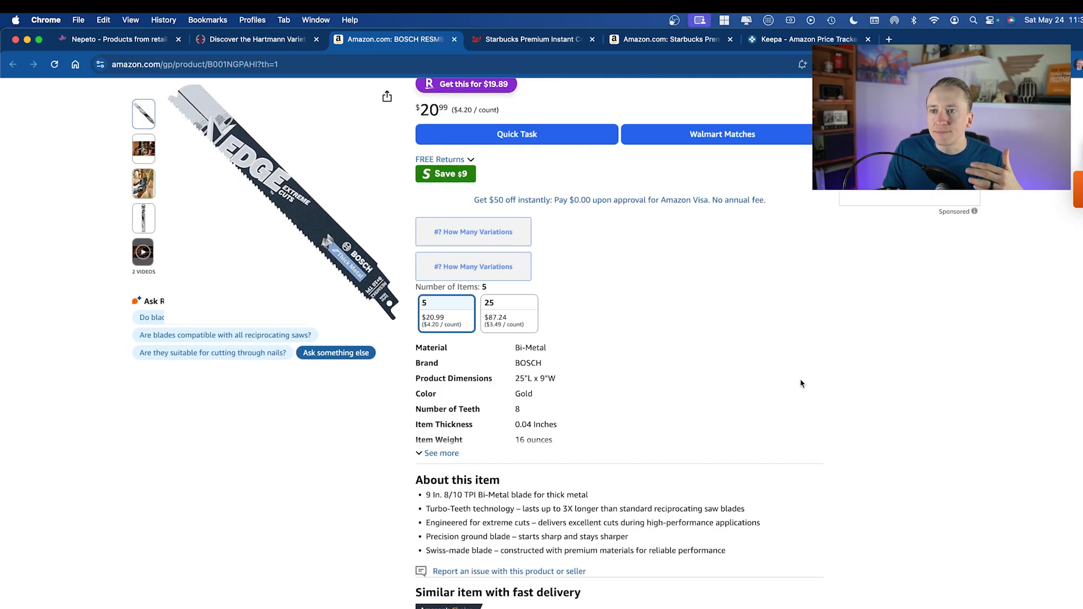
scroll(801, 383, down, 12)
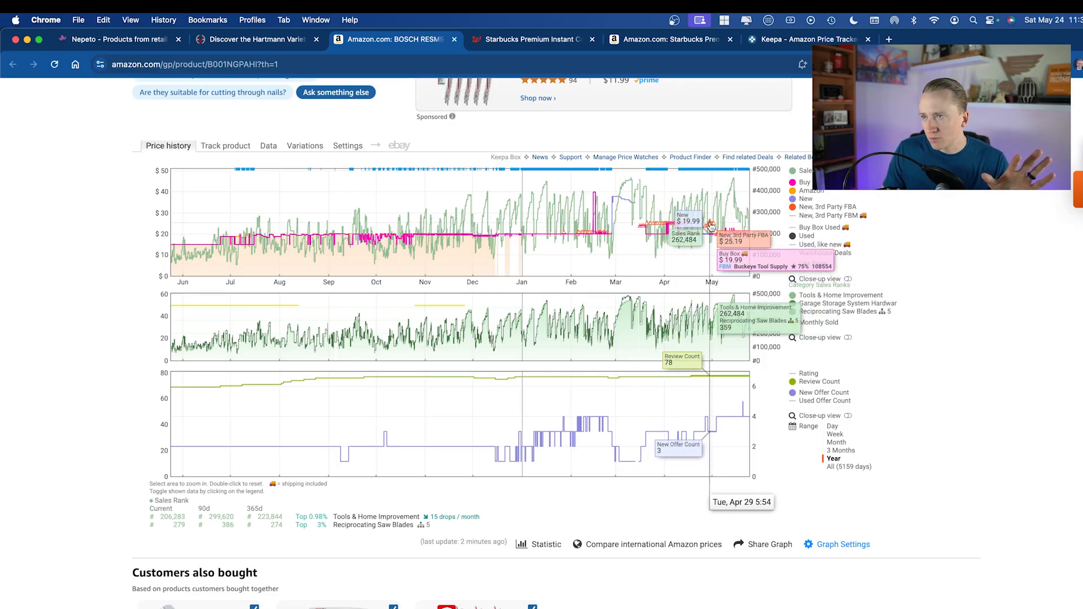
scroll(750, 257, up, 5)
scroll(790, 261, up, 7)
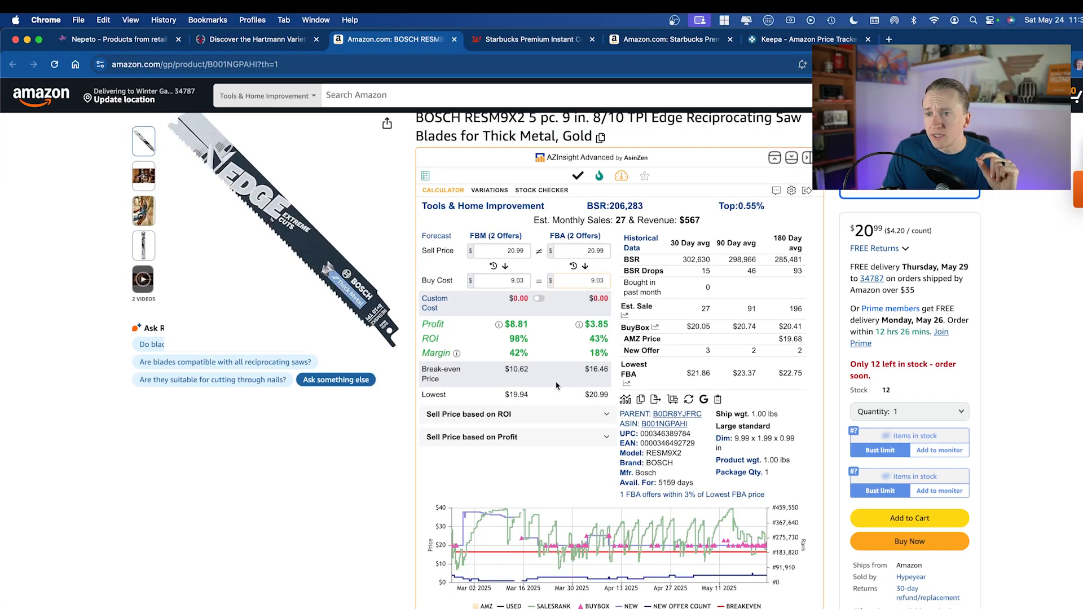
Examine the saw blades' FBA break-even price in the AZInsight calculator
scroll(601, 378, up, 2)
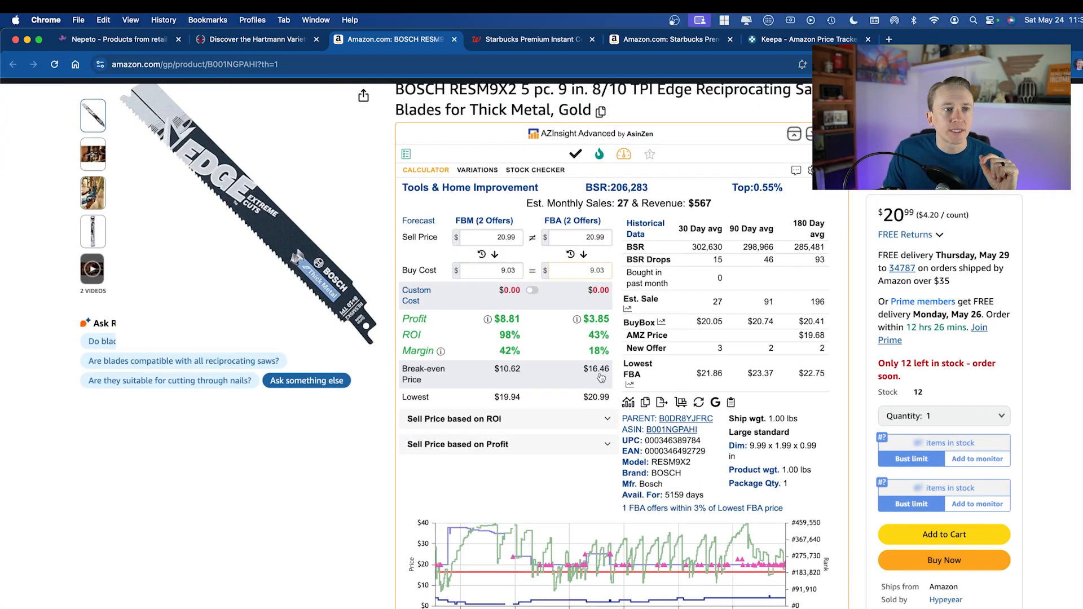
scroll(601, 378, up, 5)
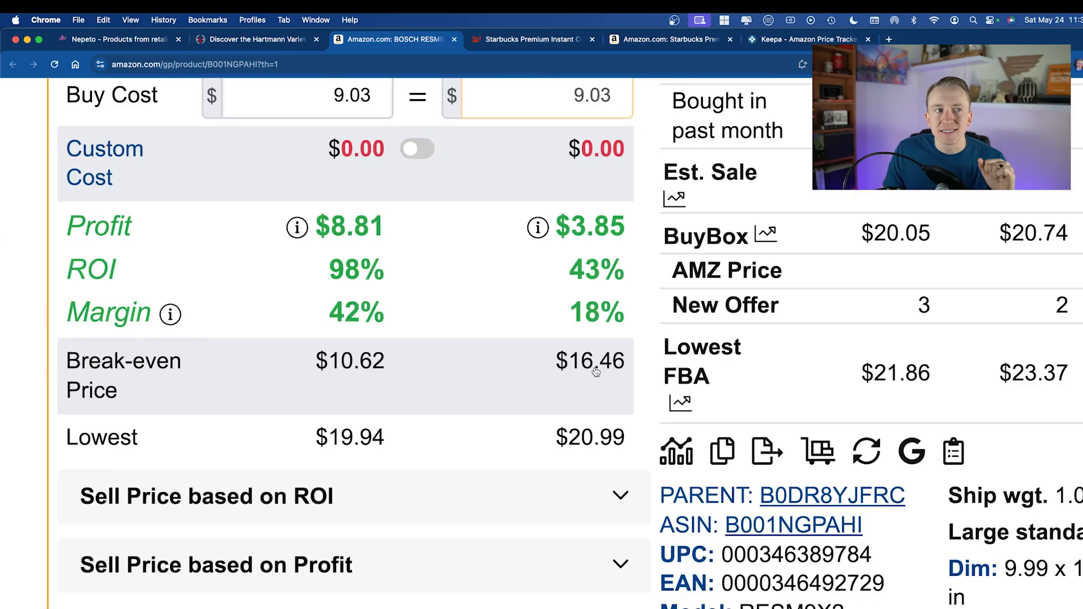
scroll(583, 377, down, 7)
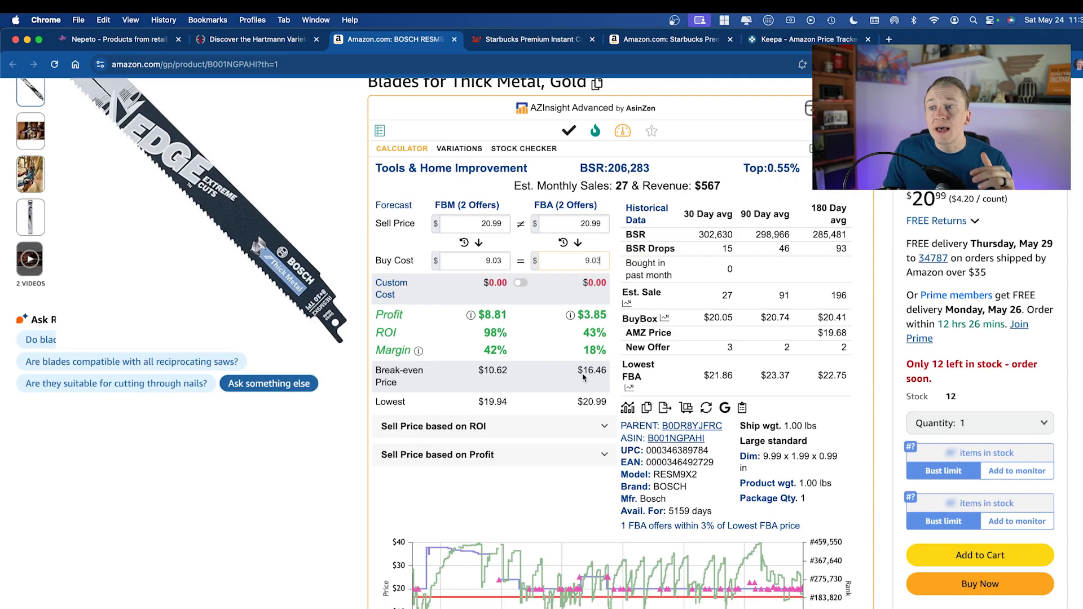
Review the saw blades' one-year Keepa price, sales rank and offer count history along with their pack-size options
scroll(584, 377, down, 10)
scroll(584, 377, down, 8)
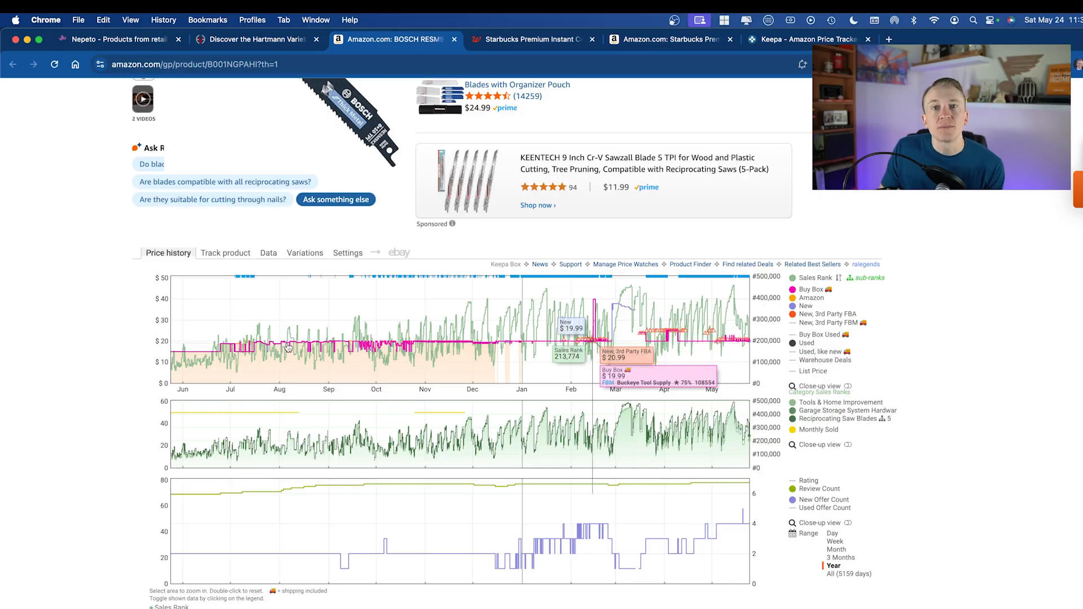
scroll(524, 347, up, 5)
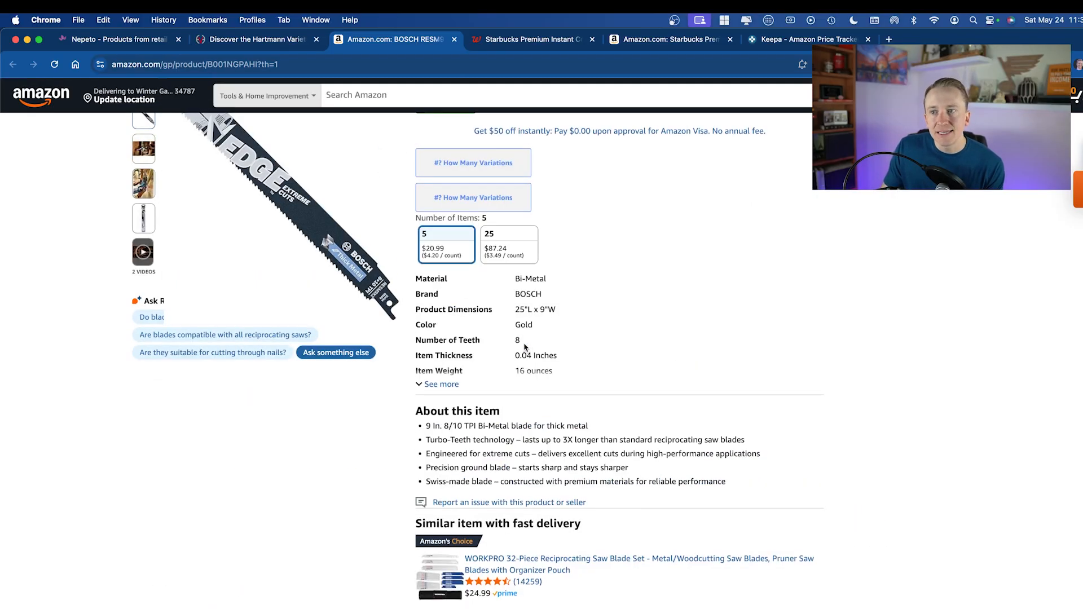
scroll(525, 347, up, 5)
scroll(525, 347, up, 5)
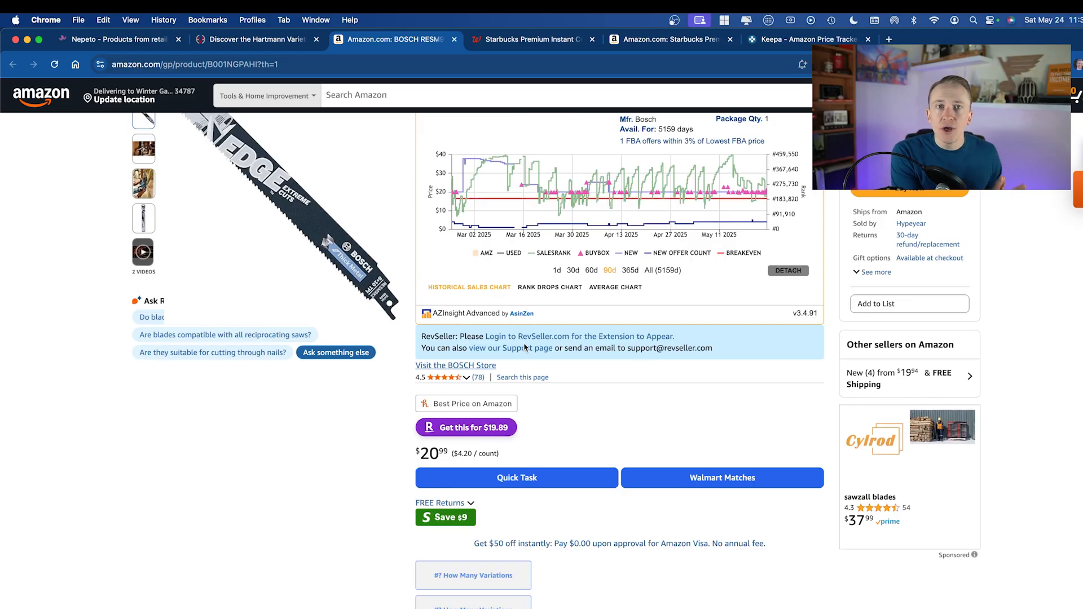
Examine the saw blades' profit figures and 90-day historical sales chart in AZInsight
scroll(525, 347, up, 8)
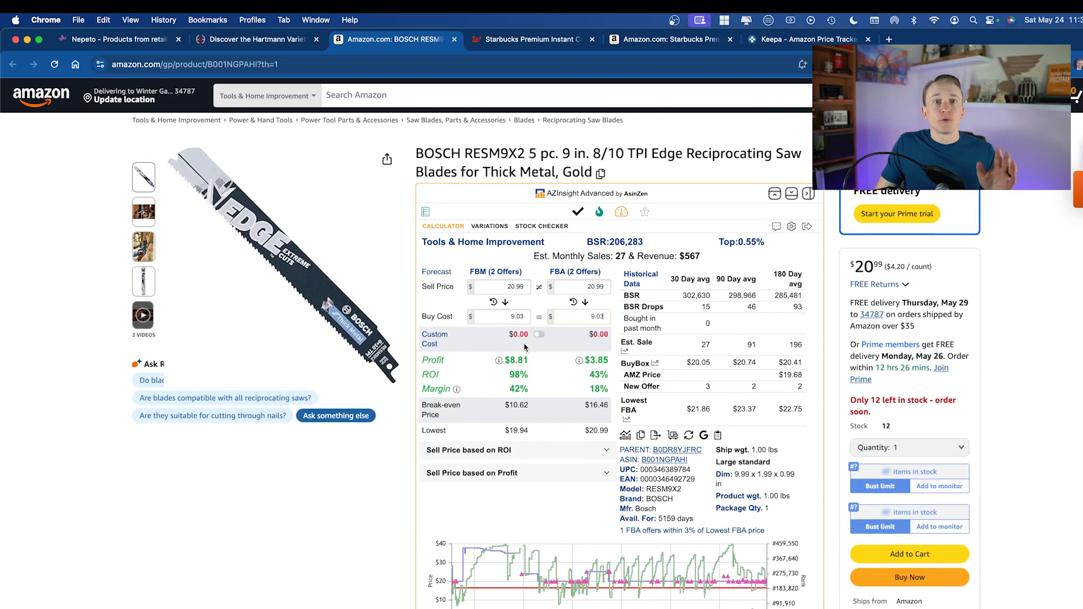
scroll(524, 346, down, 5)
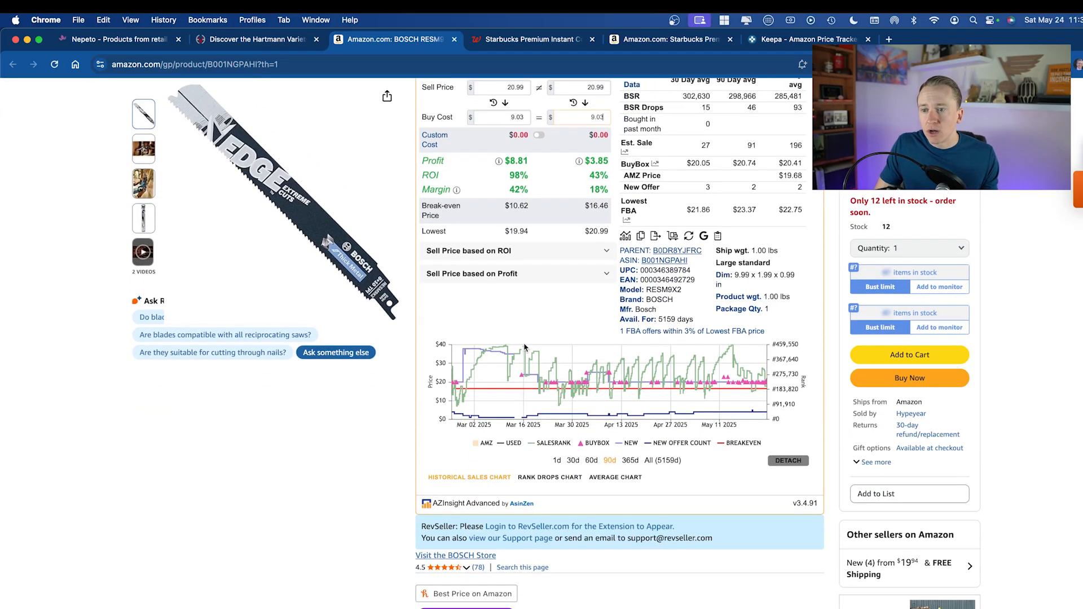
scroll(524, 347, up, 1)
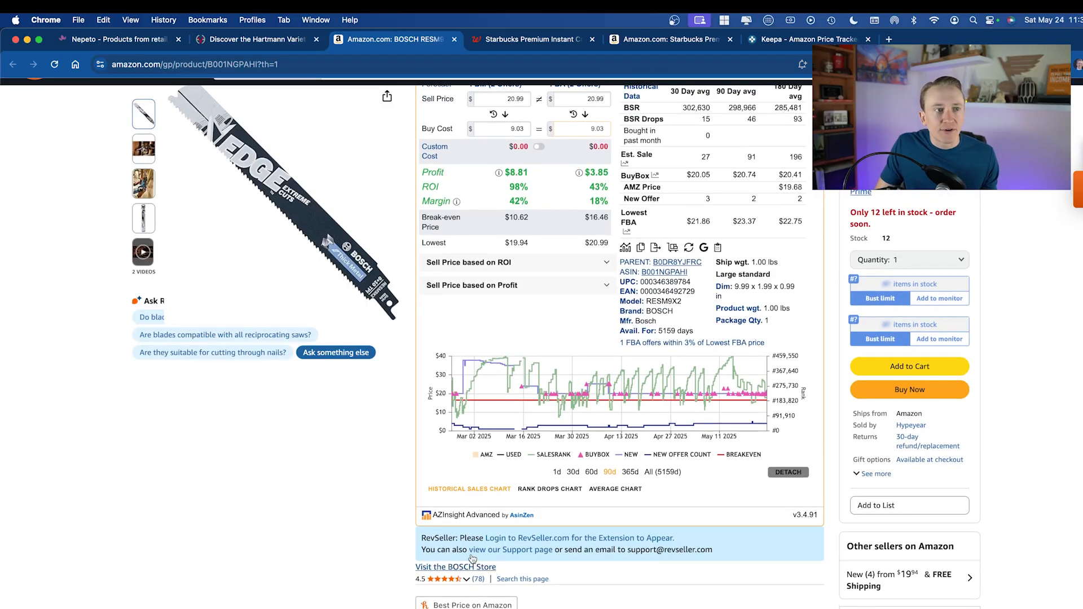
scroll(606, 561, up, 1)
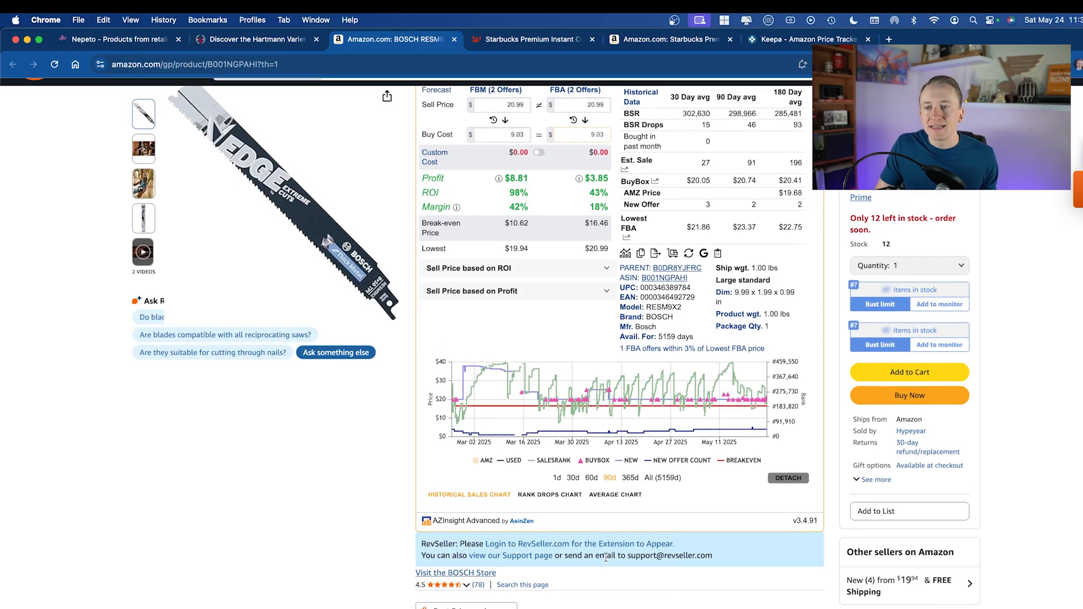
Compare the RESM9X2 model number in the Amazon title with the Hartmann Variety page's title, description and pack contents
scroll(606, 561, up, 3)
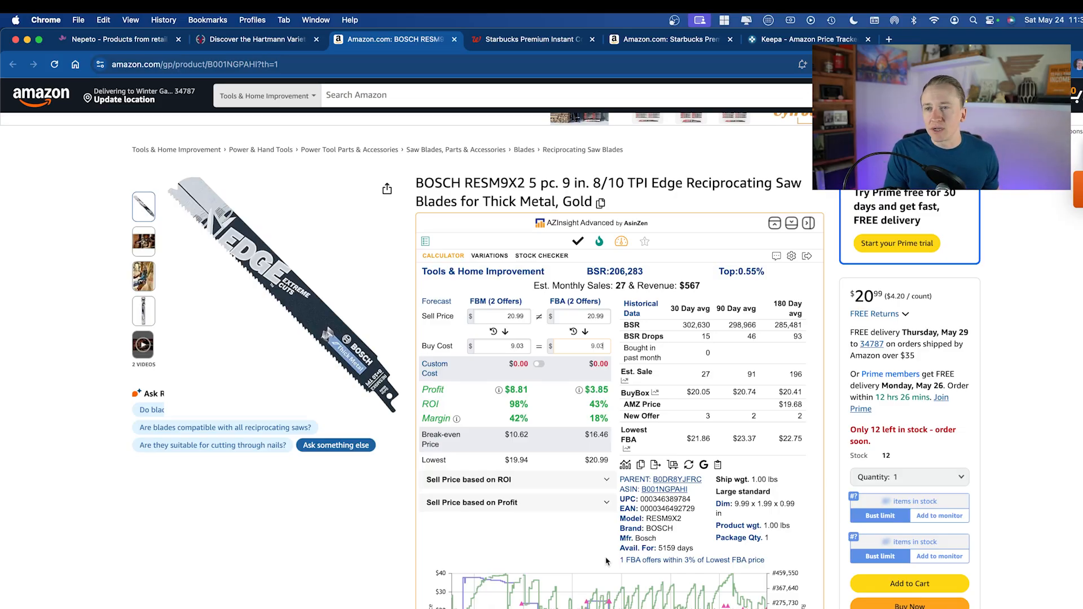
scroll(606, 561, up, 2)
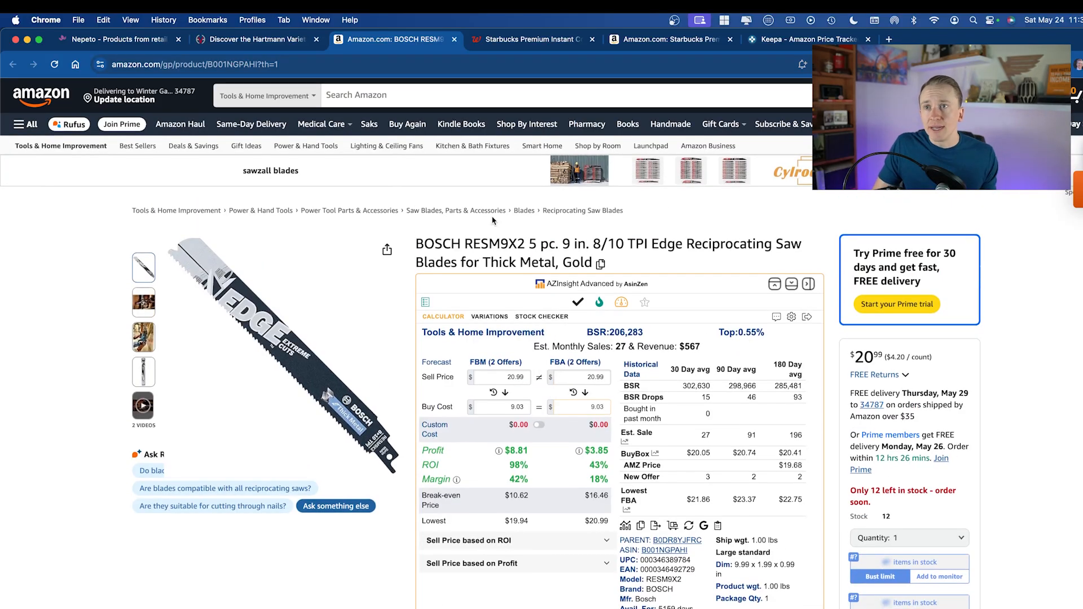
double_click(496, 245)
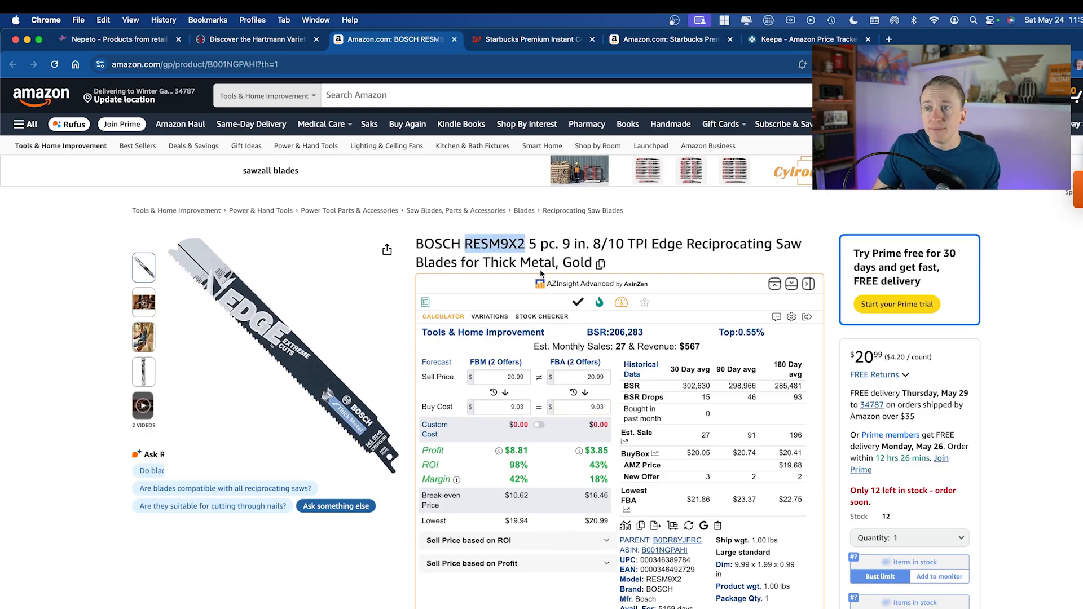
click(269, 41)
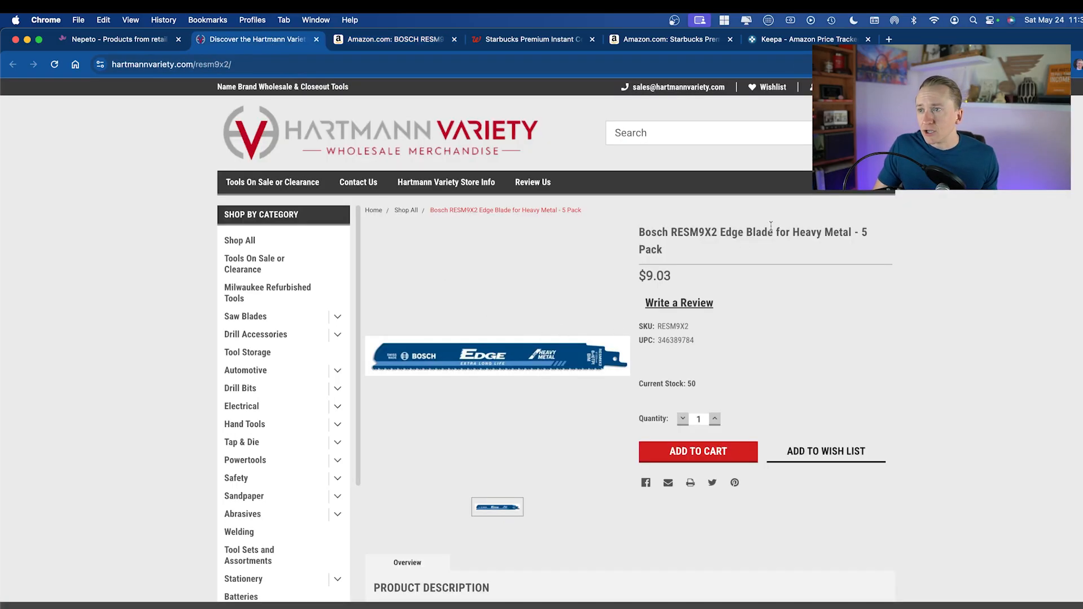
scroll(771, 306, down, 1)
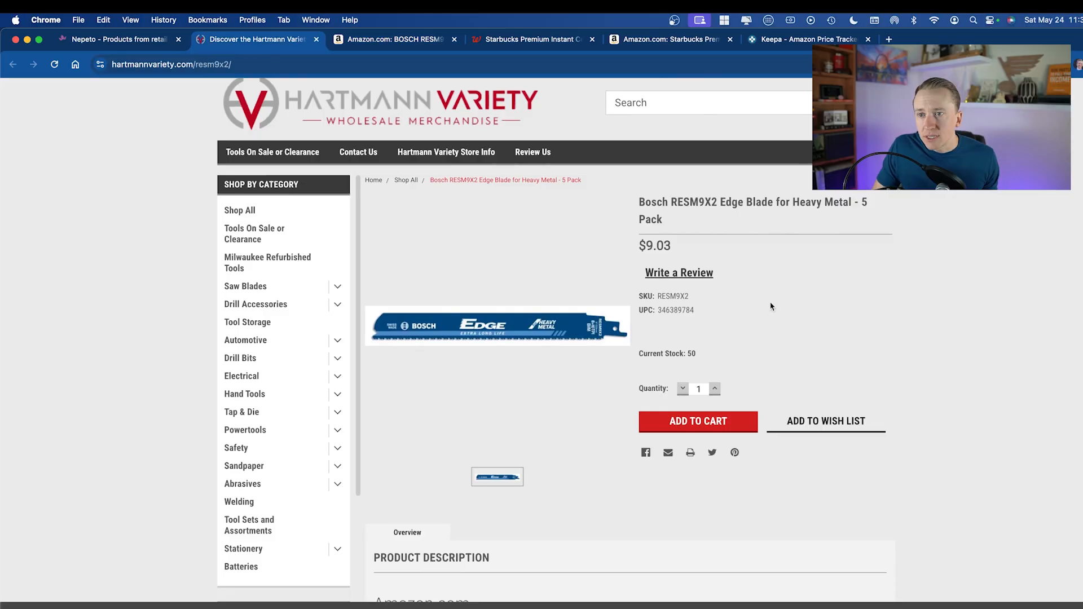
scroll(709, 301, down, 10)
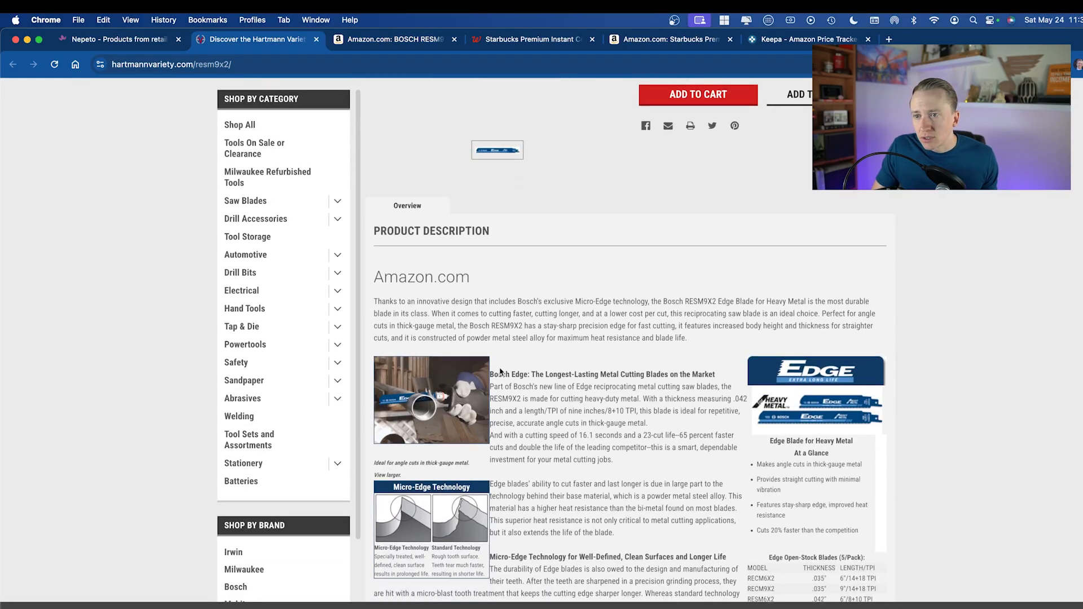
scroll(592, 375, down, 14)
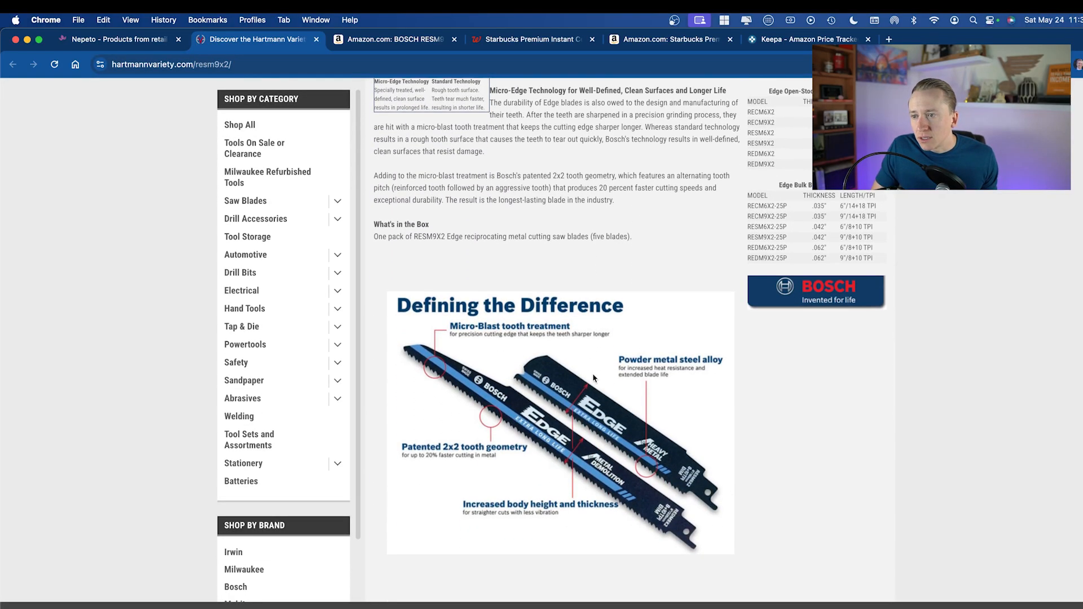
scroll(594, 378, up, 20)
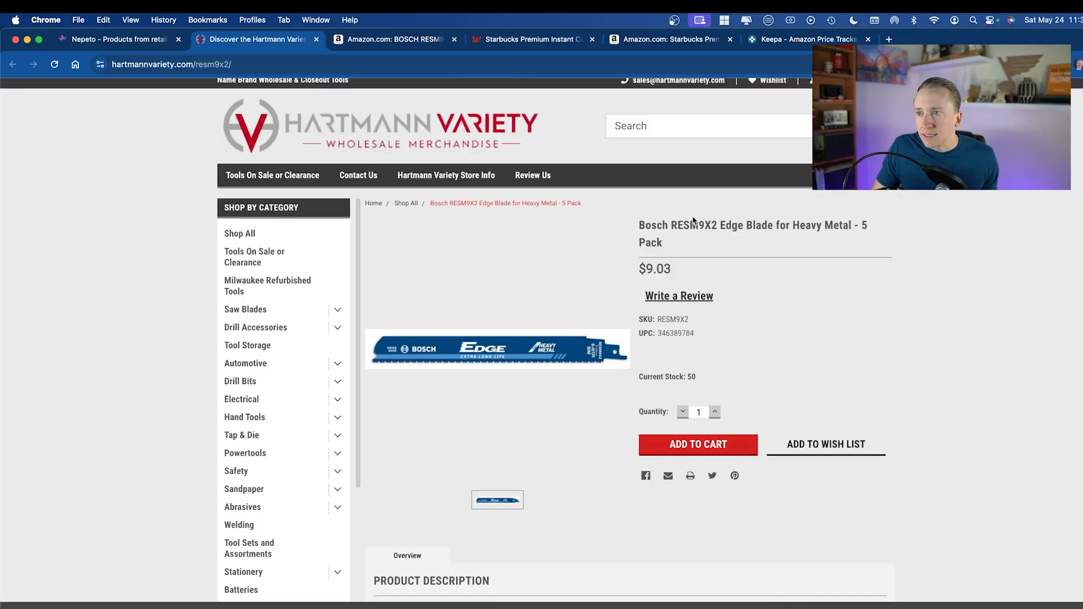
triple_click(695, 224)
click(701, 224)
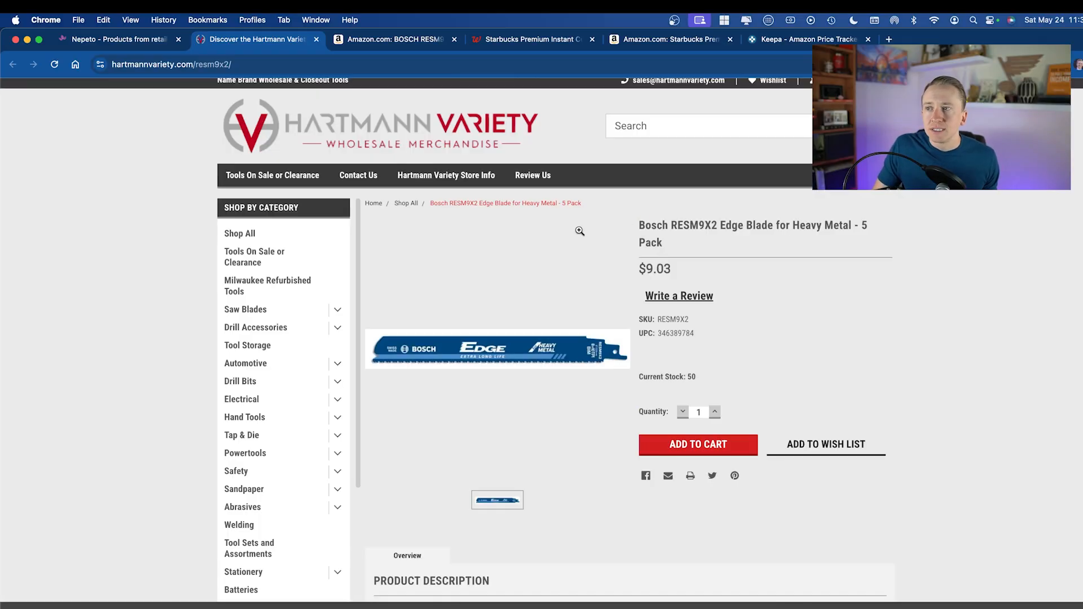
scroll(520, 246, up, 1)
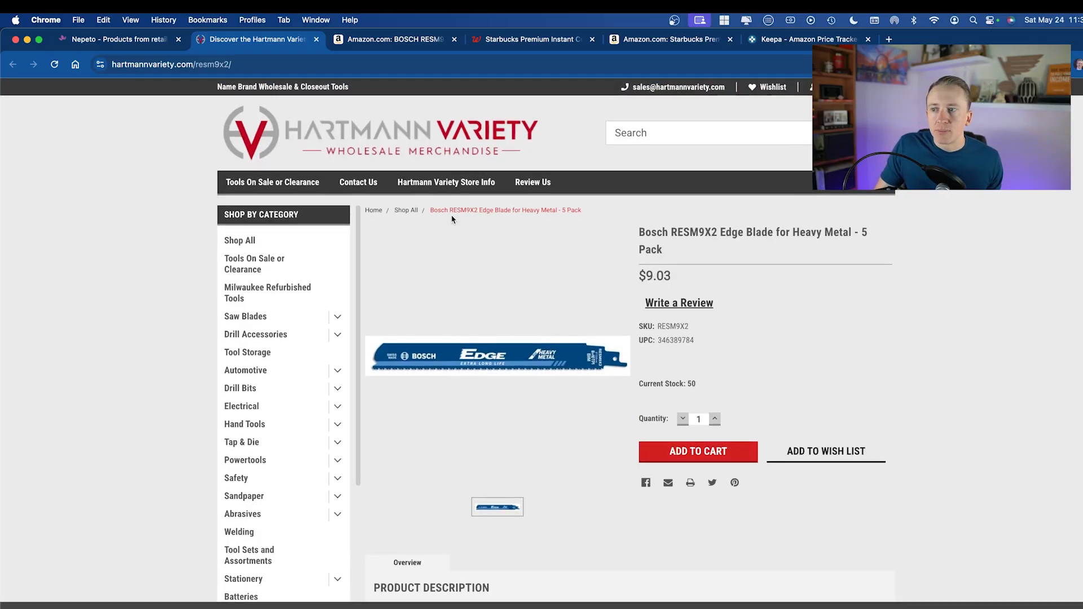
Close the Hartmann Variety product page and open the Live Search tool from Nepeto's home page
click(317, 39)
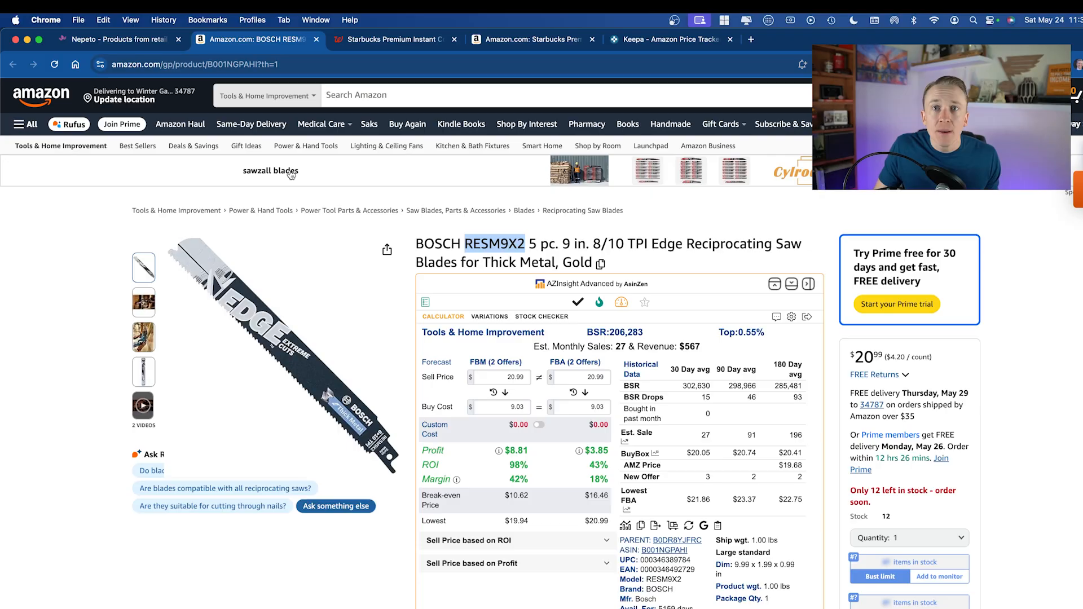
click(112, 39)
scroll(515, 305, up, 5)
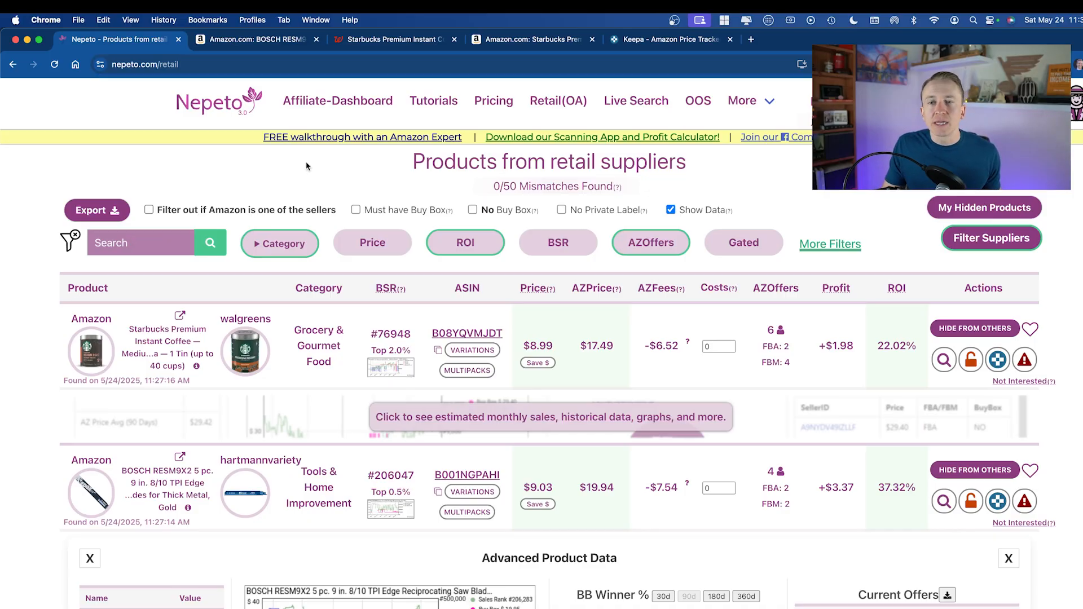
click(230, 110)
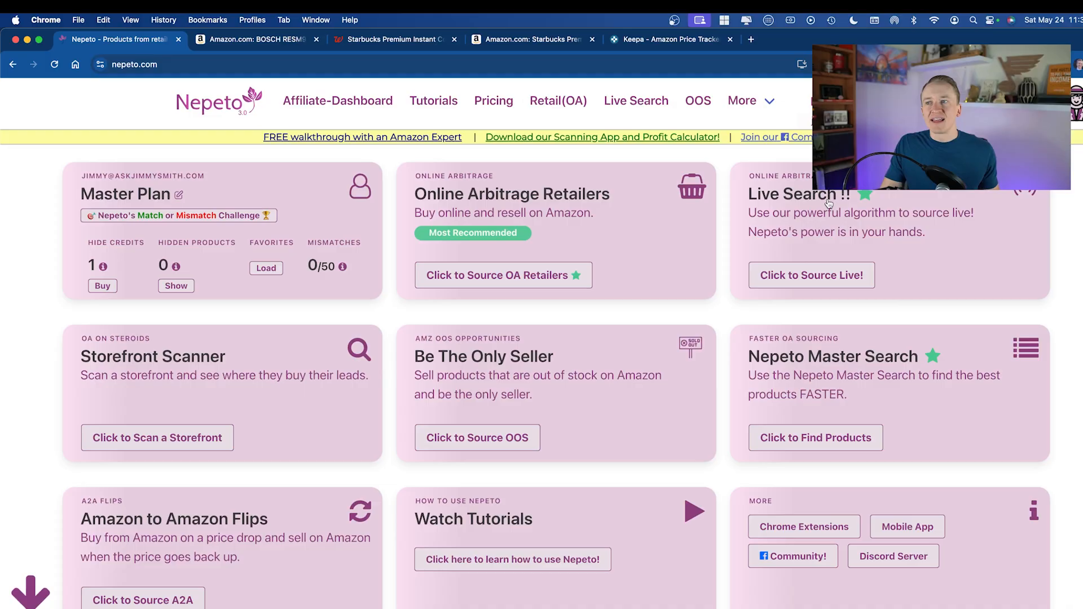
click(825, 278)
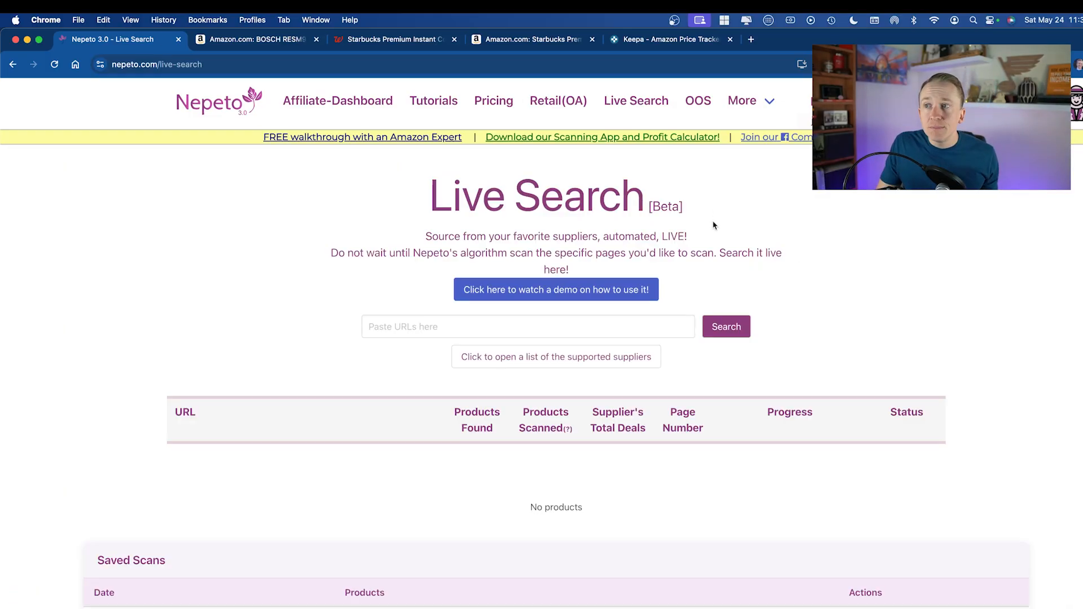
Browse the list of suppliers supported by Live Search and open the dickssportinggoods site from it
drag(704, 213, 641, 207)
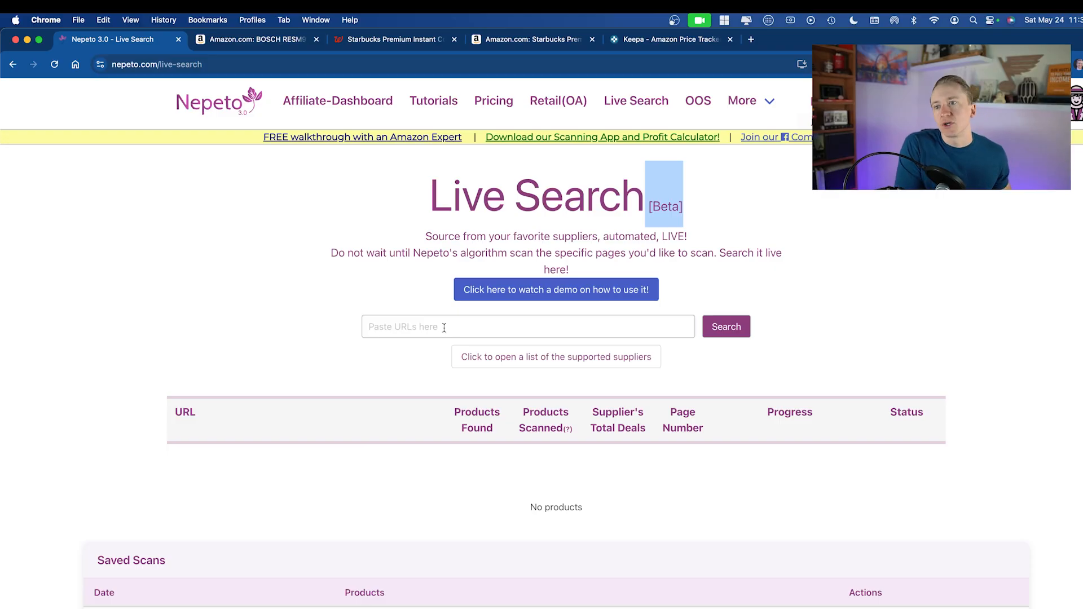
click(499, 364)
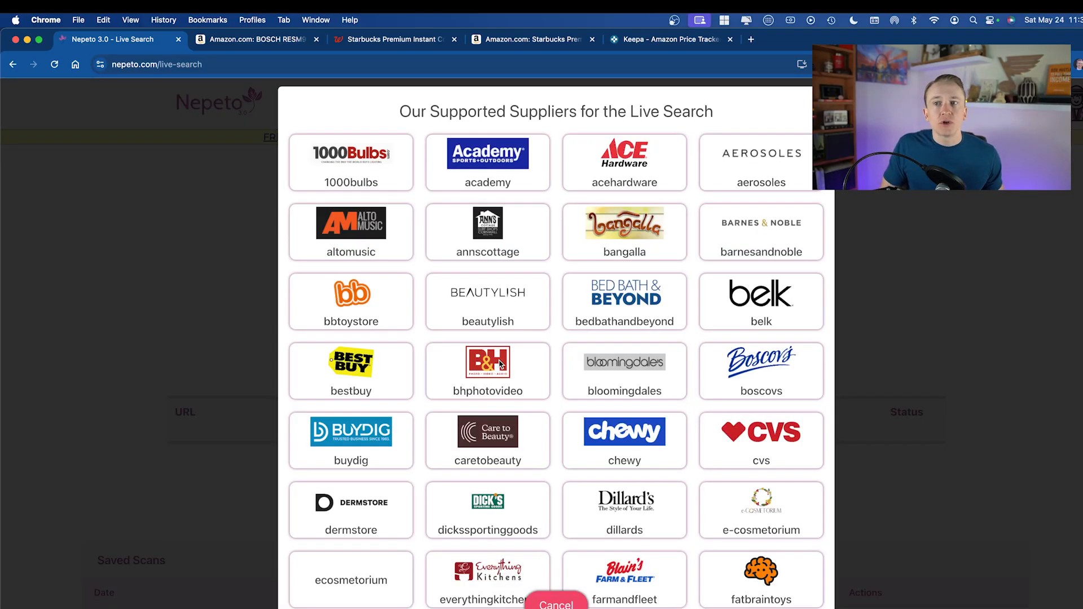
scroll(516, 342, down, 15)
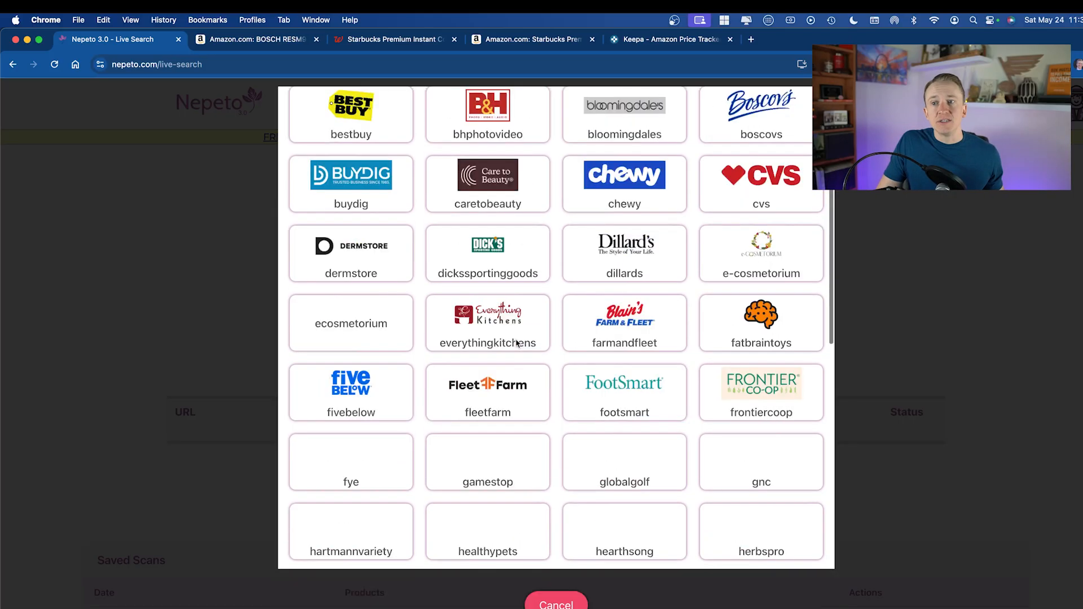
scroll(516, 343, up, 10)
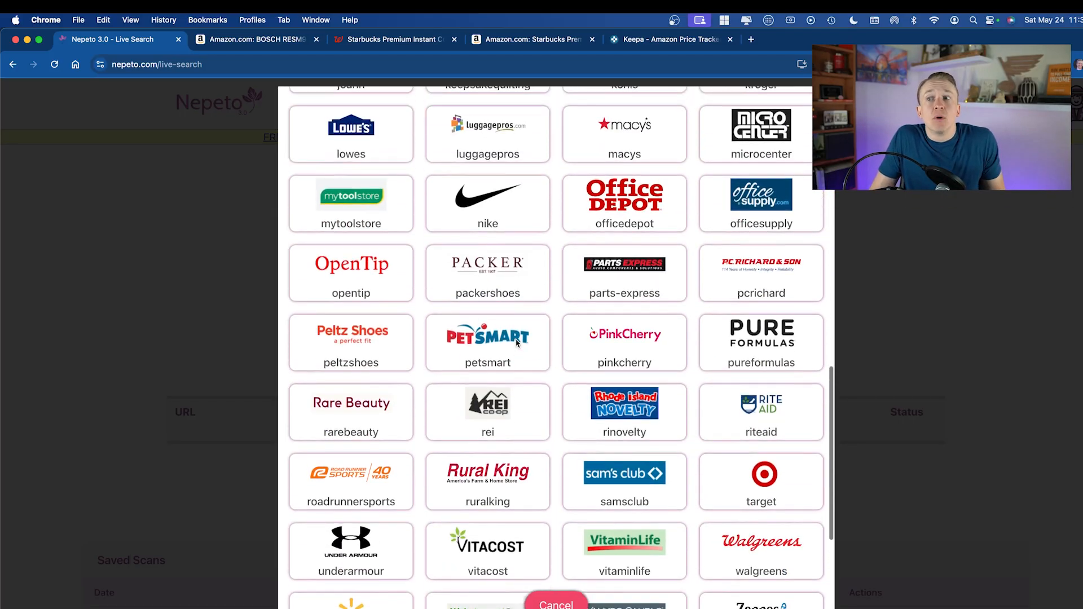
scroll(516, 342, up, 6)
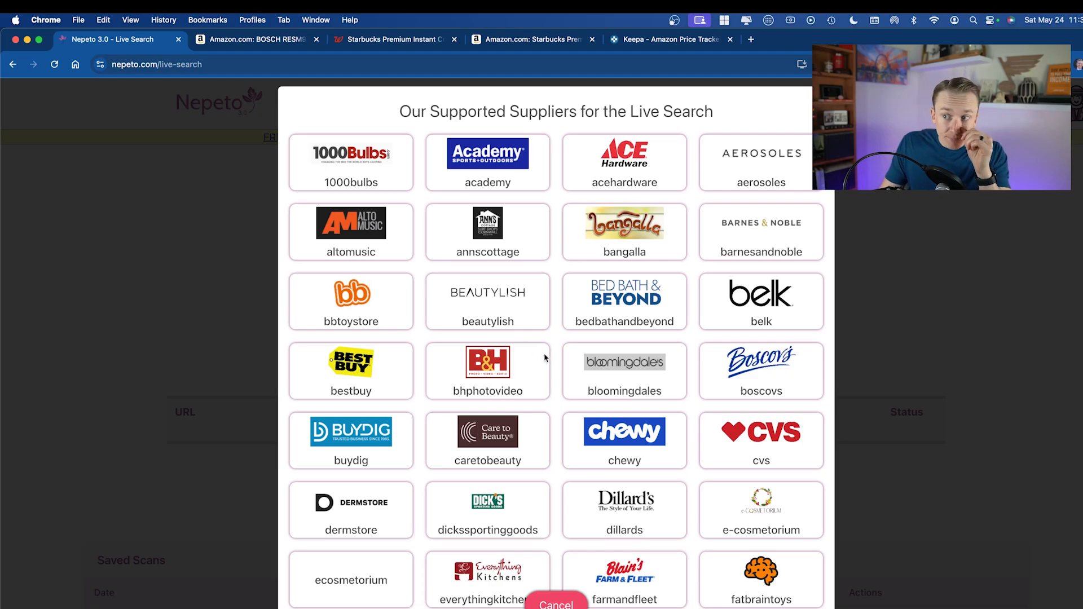
scroll(569, 350, down, 3)
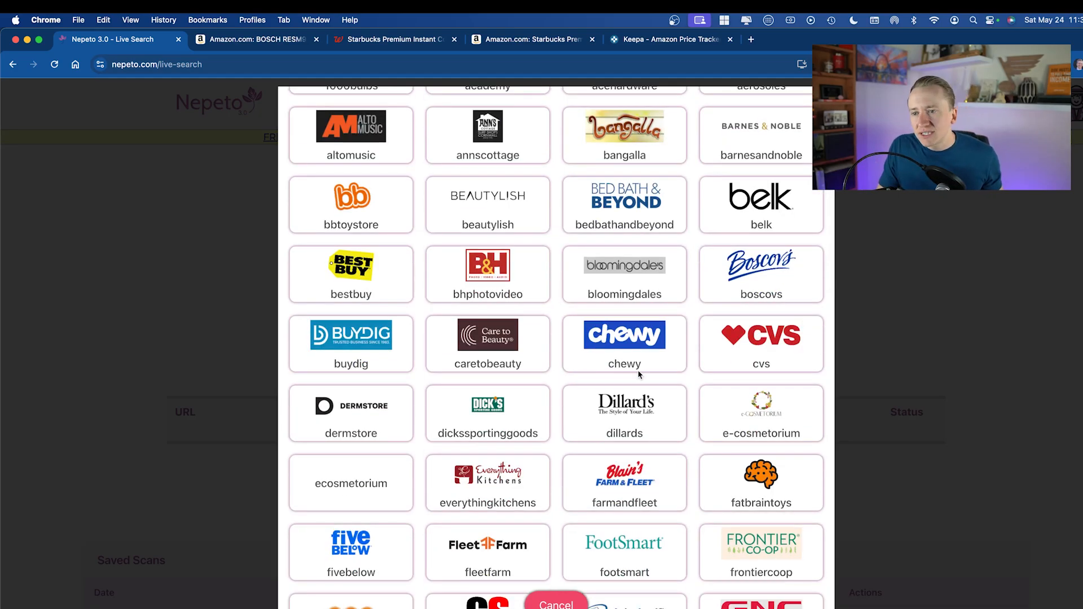
scroll(639, 374, down, 1)
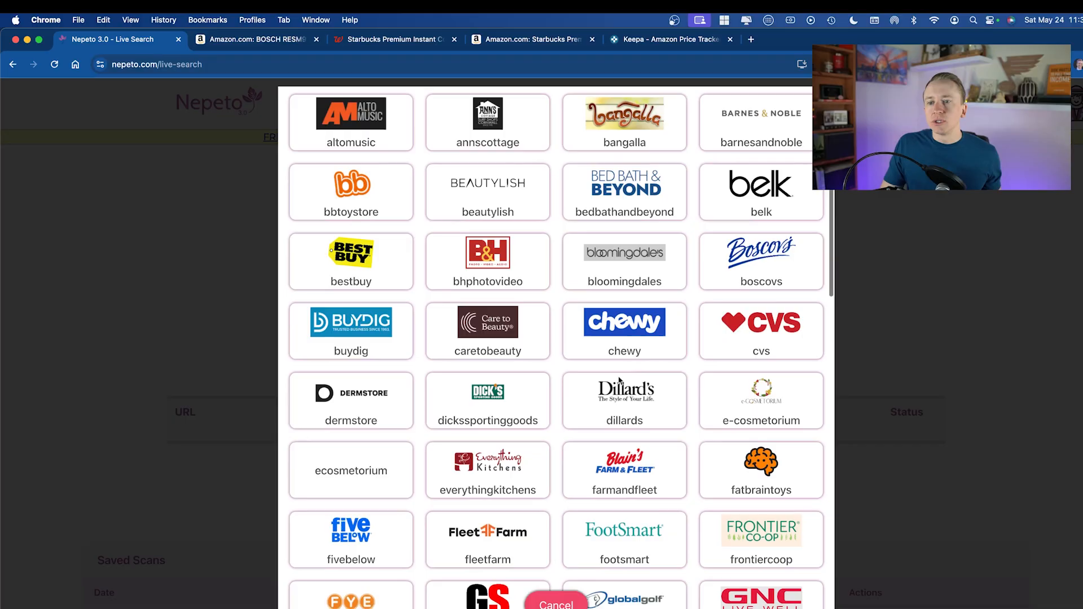
click(504, 398)
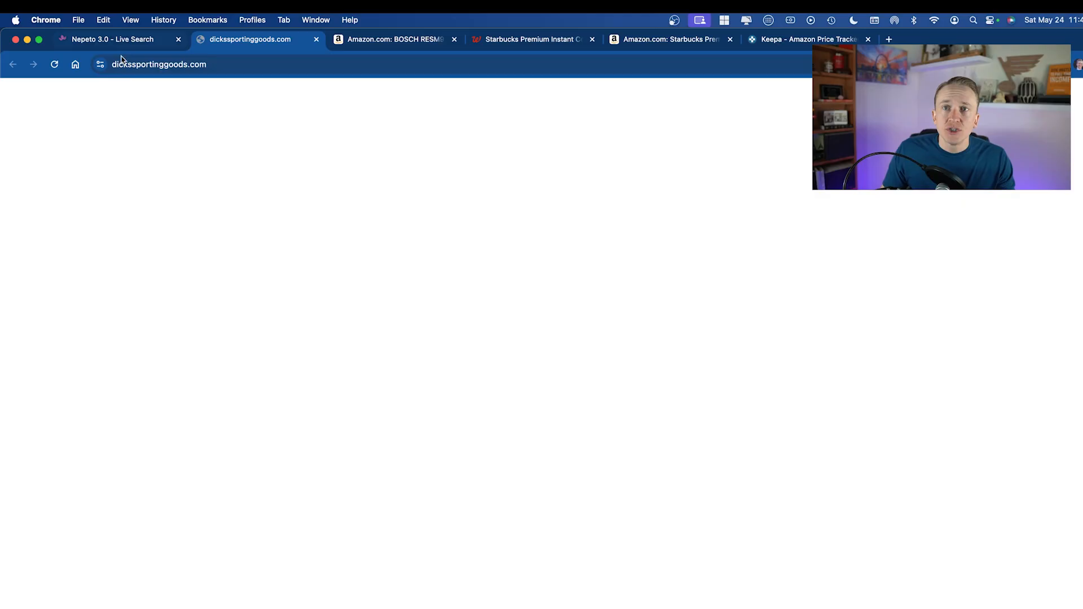
Return to Nepeto, close the supported suppliers list and activate the Live Search URL field
click(121, 39)
scroll(778, 208, up, 2)
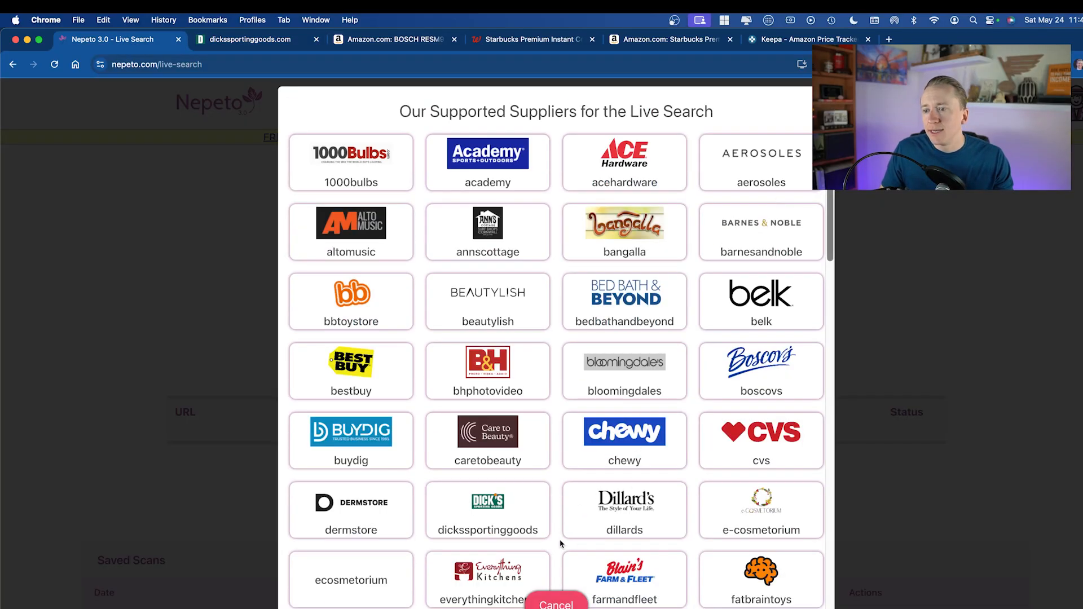
click(565, 604)
click(438, 332)
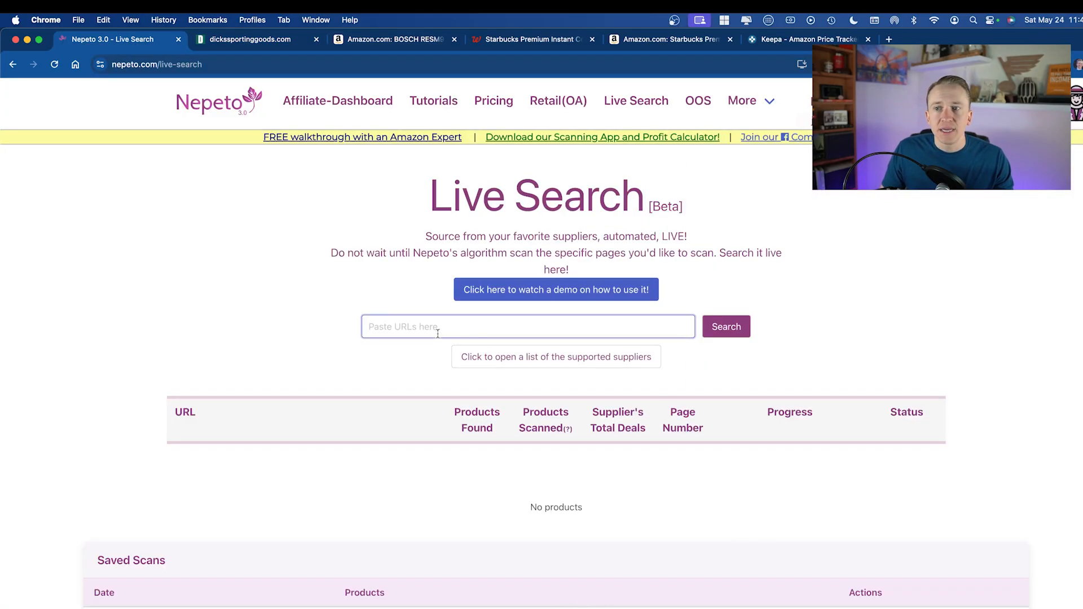
Open the Shop All page for All Sports on the DICK'S Sporting Goods site and look through its categories
click(251, 40)
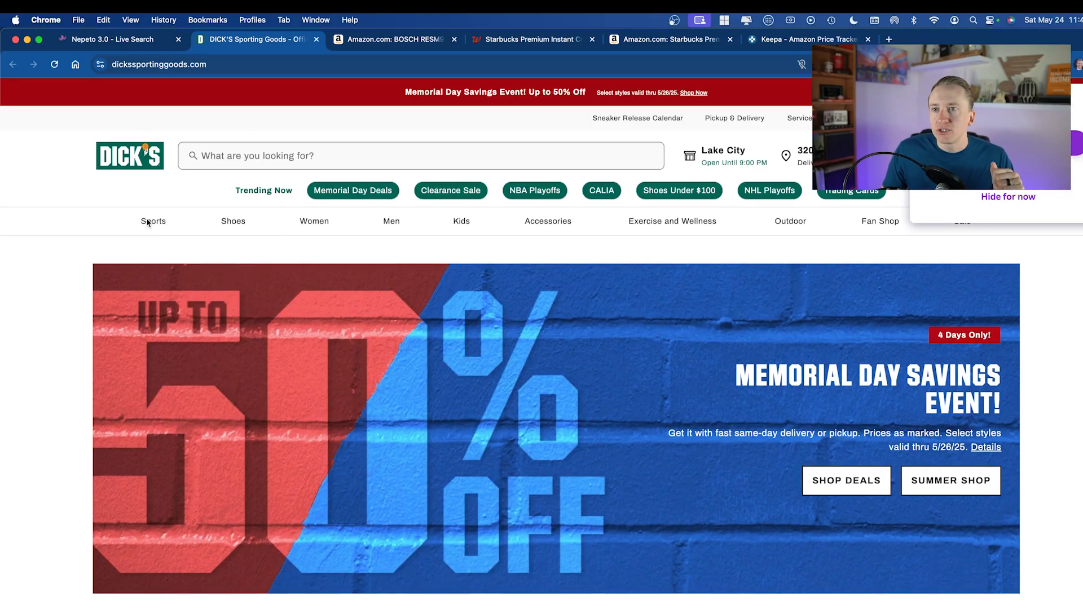
mouse_move(148, 224)
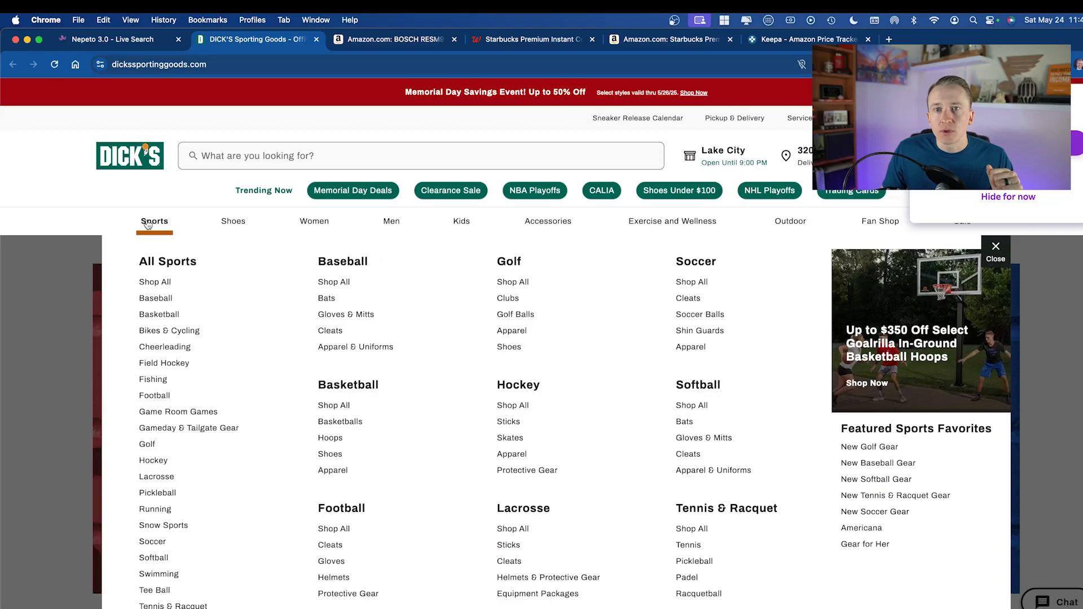
click(154, 285)
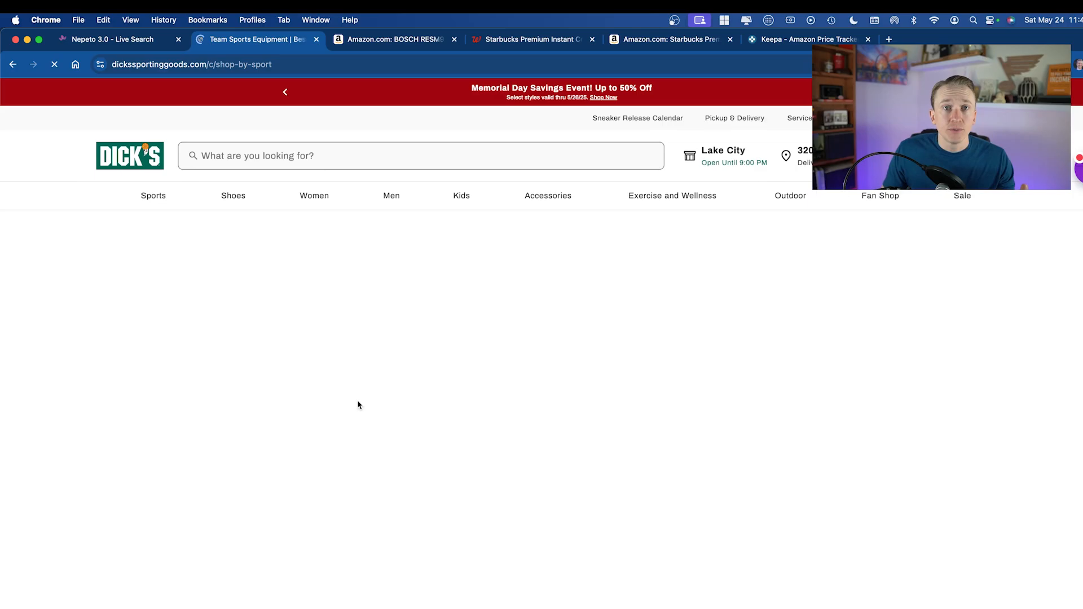
scroll(554, 455, down, 6)
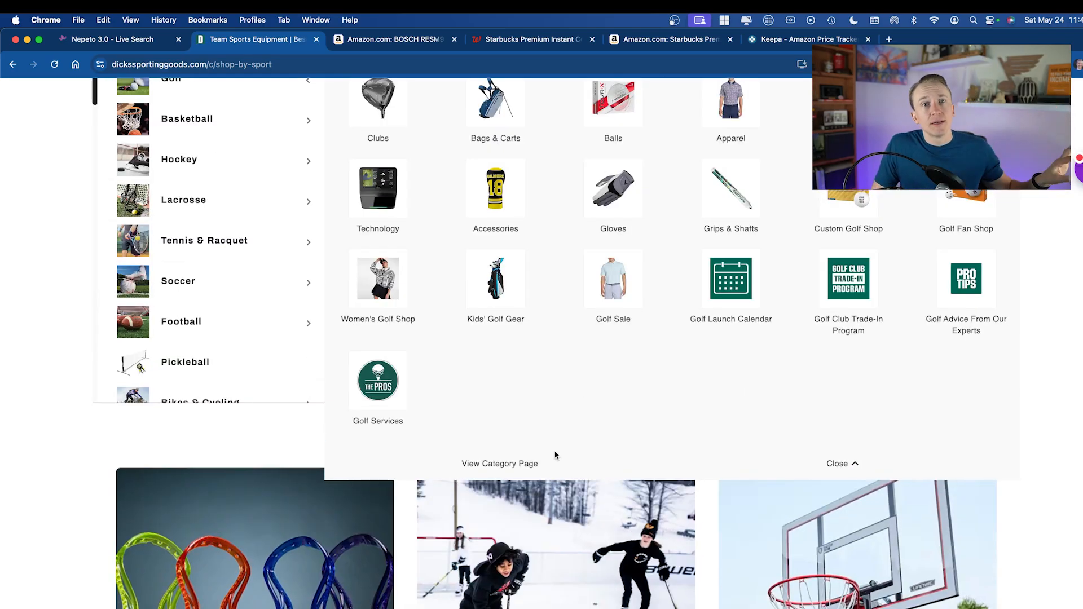
Copy the DICK'S Sports Equipment page URL (dickssportinggoods.com/c/shop-by-sport) and run a Nepeto Live Search on it
scroll(555, 456, up, 1)
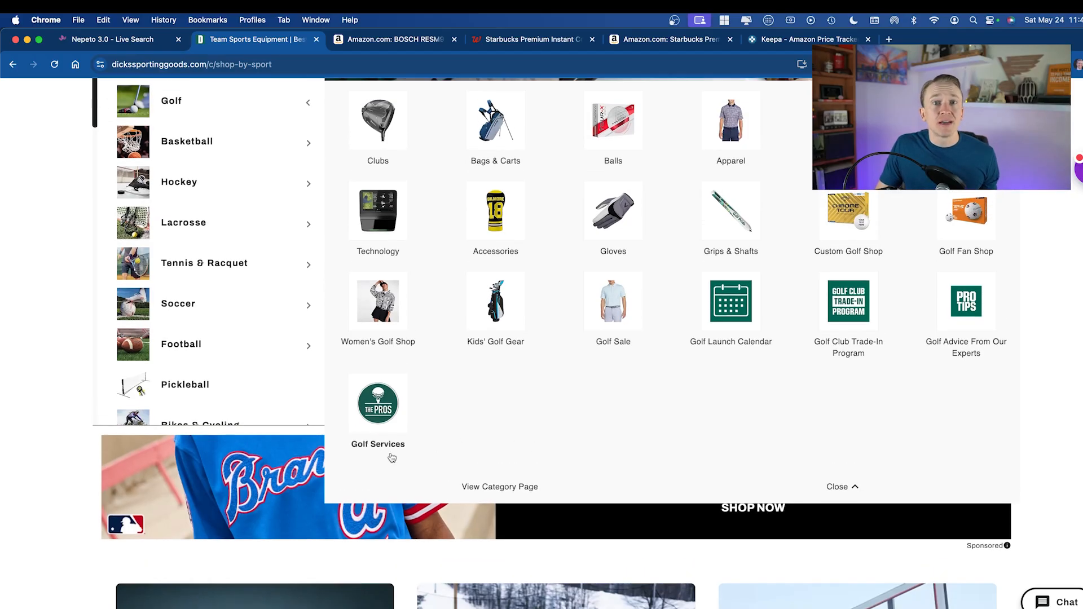
scroll(299, 399, up, 6)
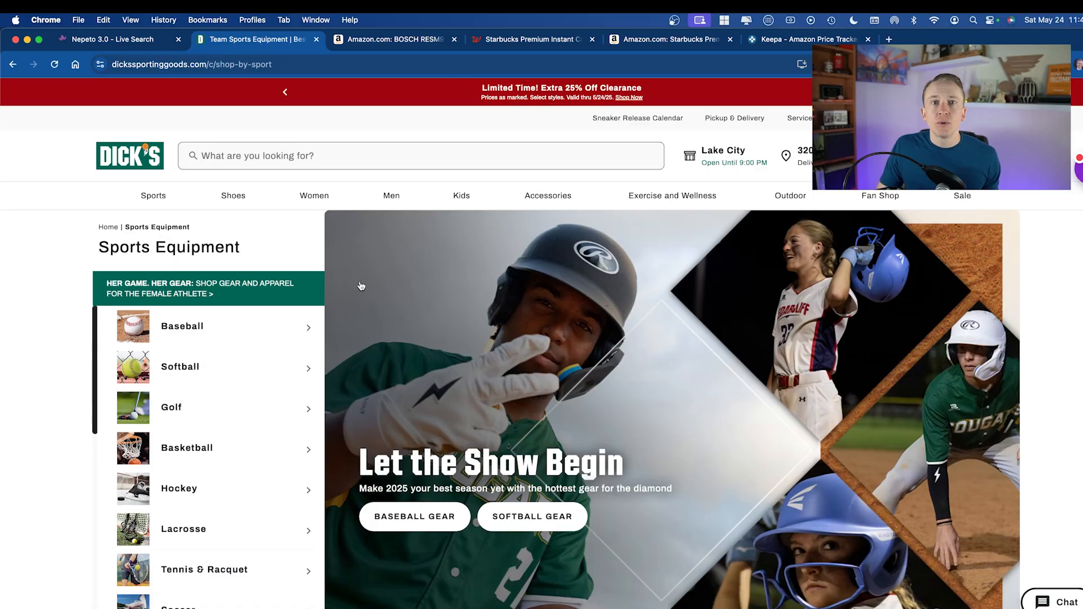
scroll(361, 286, down, 10)
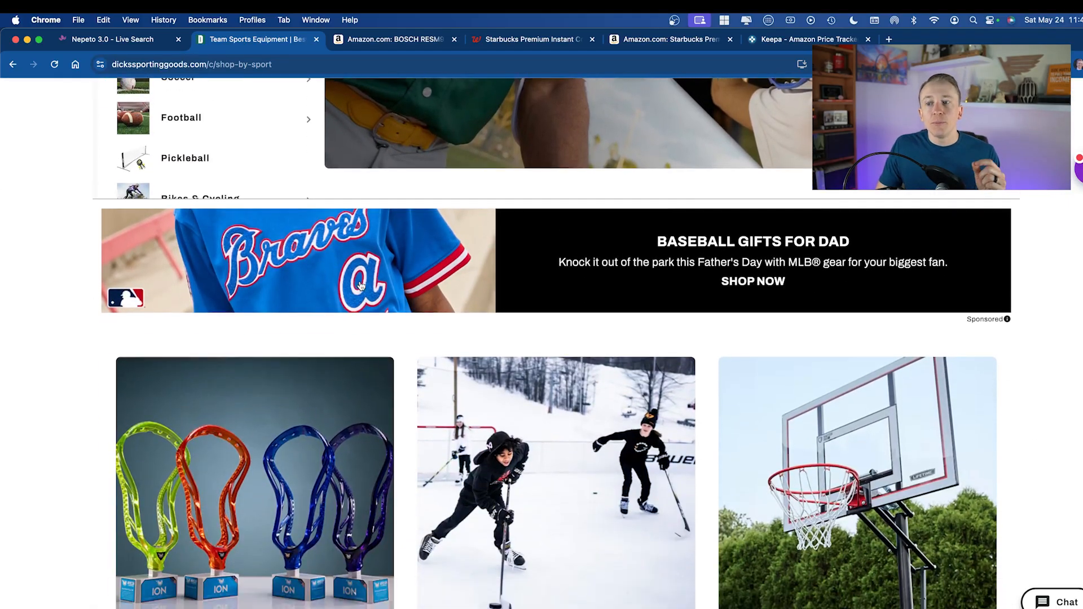
scroll(361, 286, down, 12)
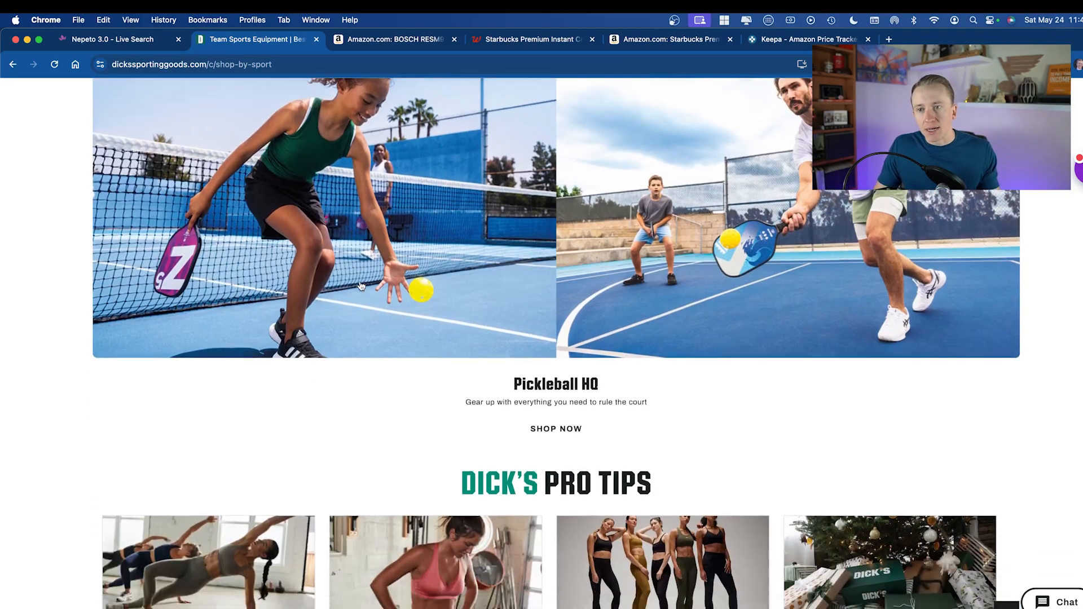
scroll(361, 286, down, 12)
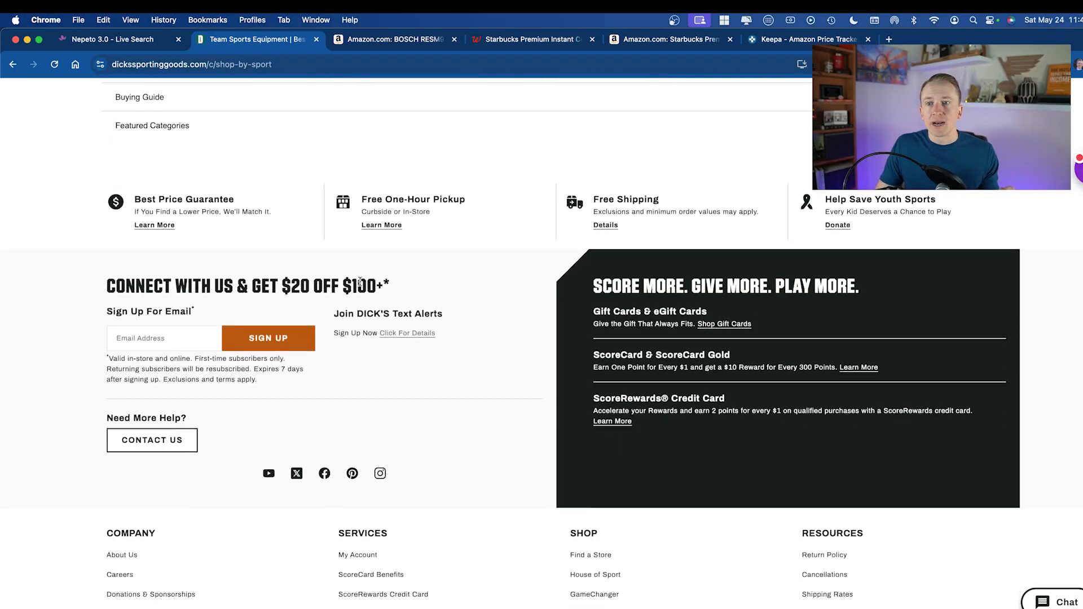
scroll(360, 282, down, 3)
click(259, 64)
key(super+c)
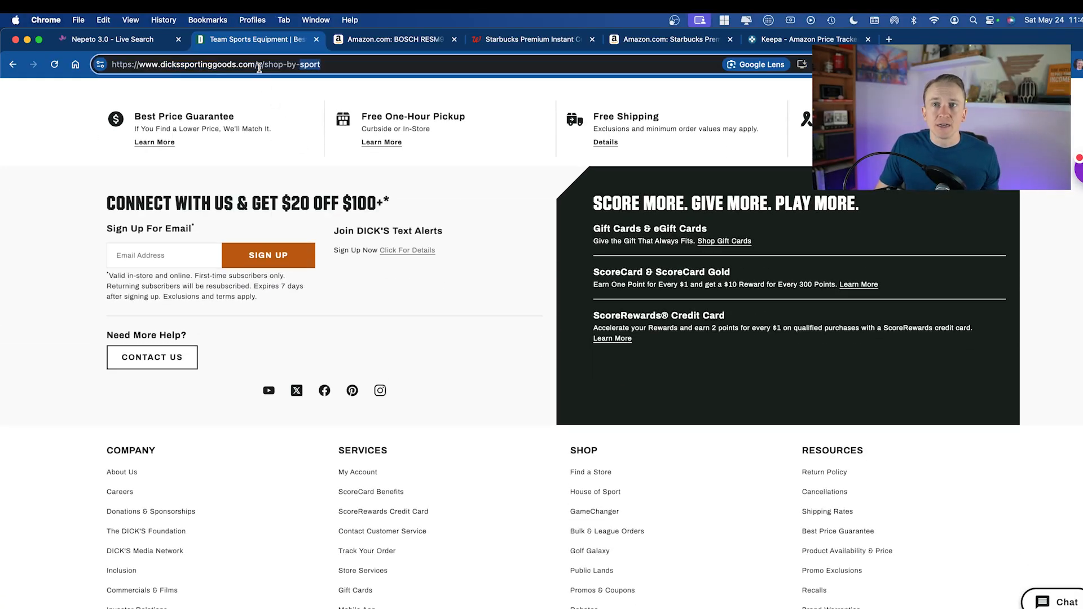
click(131, 39)
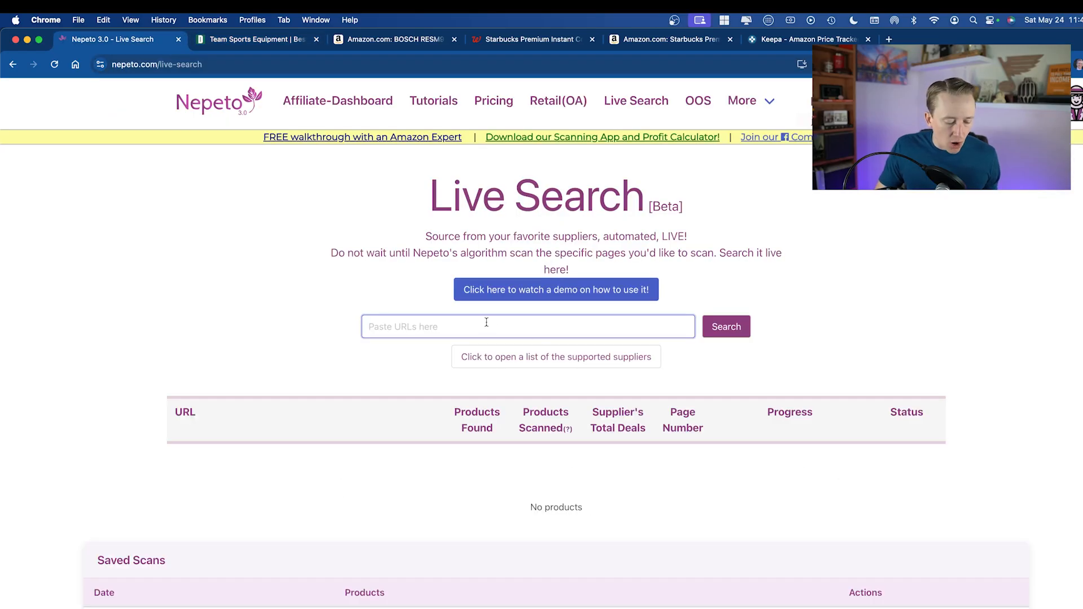
key(super+v)
click(727, 328)
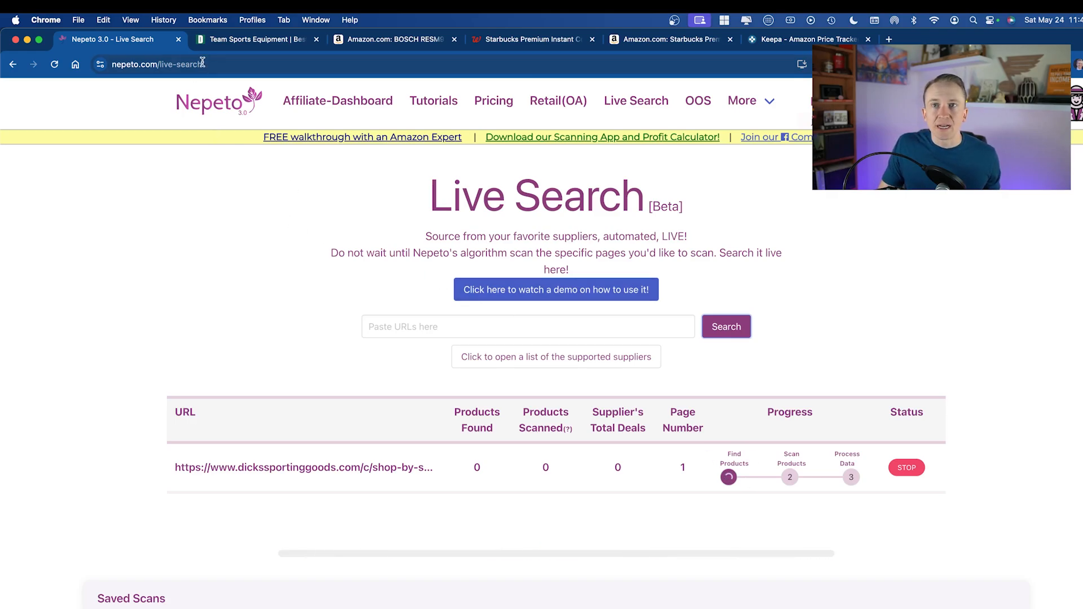
Return to the DICK'S Sports Equipment page and open Baseball Cleats from the Baseball category
click(228, 44)
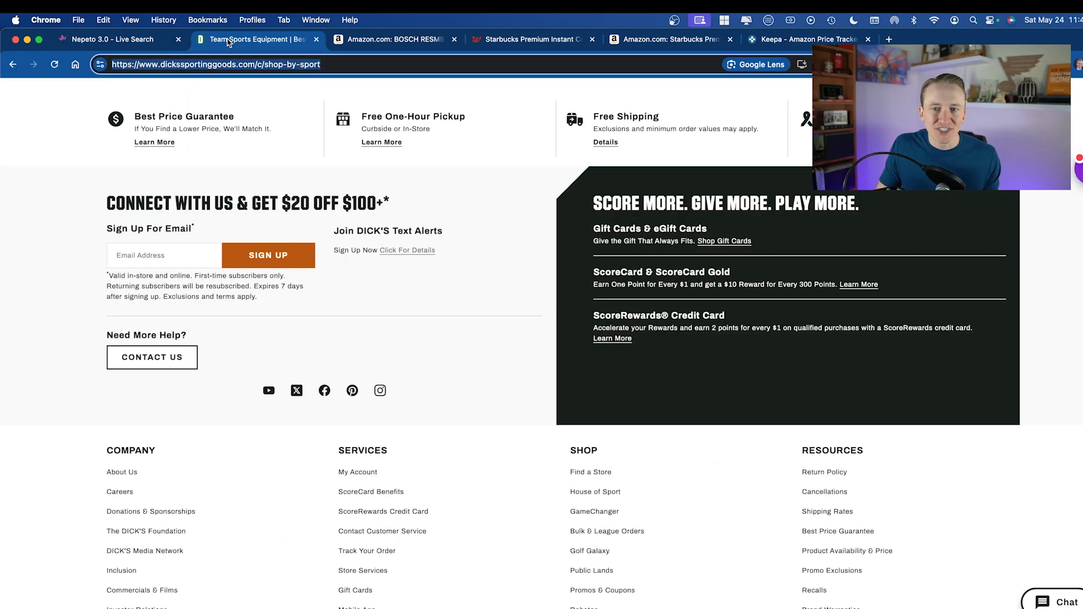
scroll(424, 378, up, 20)
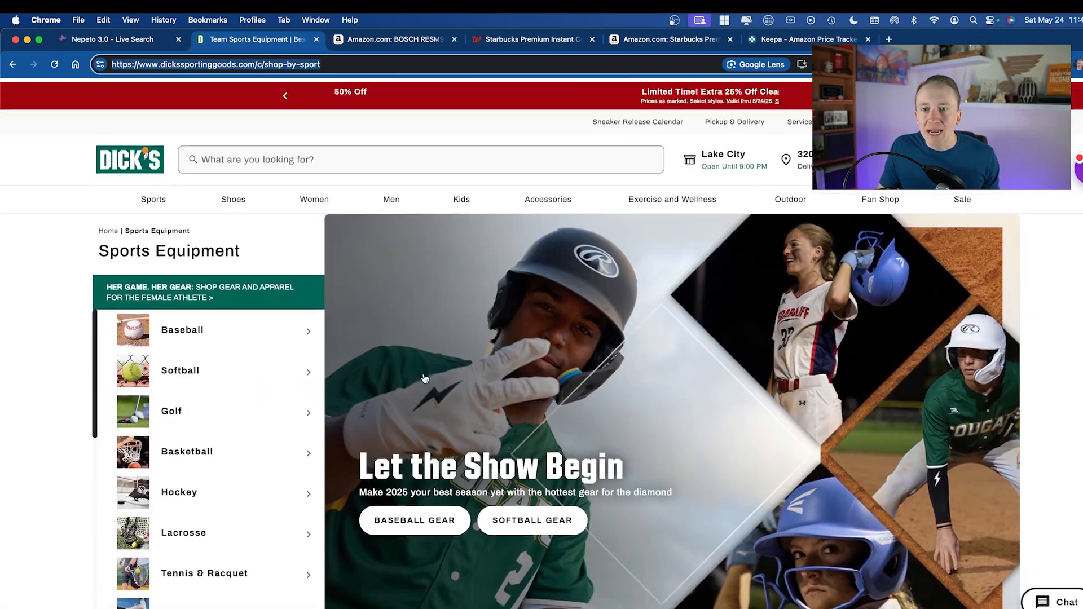
click(259, 336)
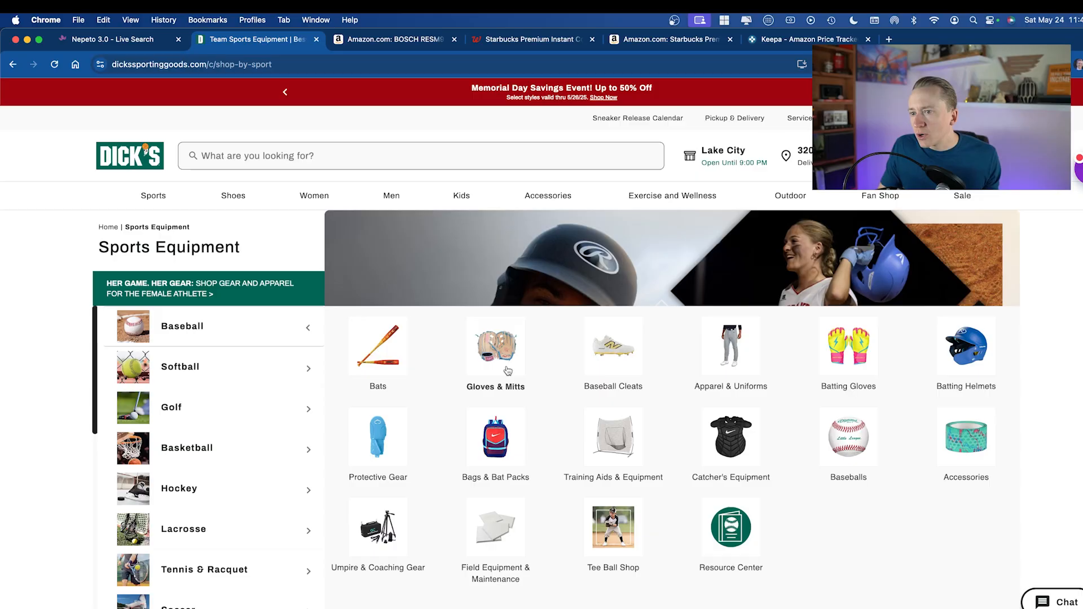
click(614, 361)
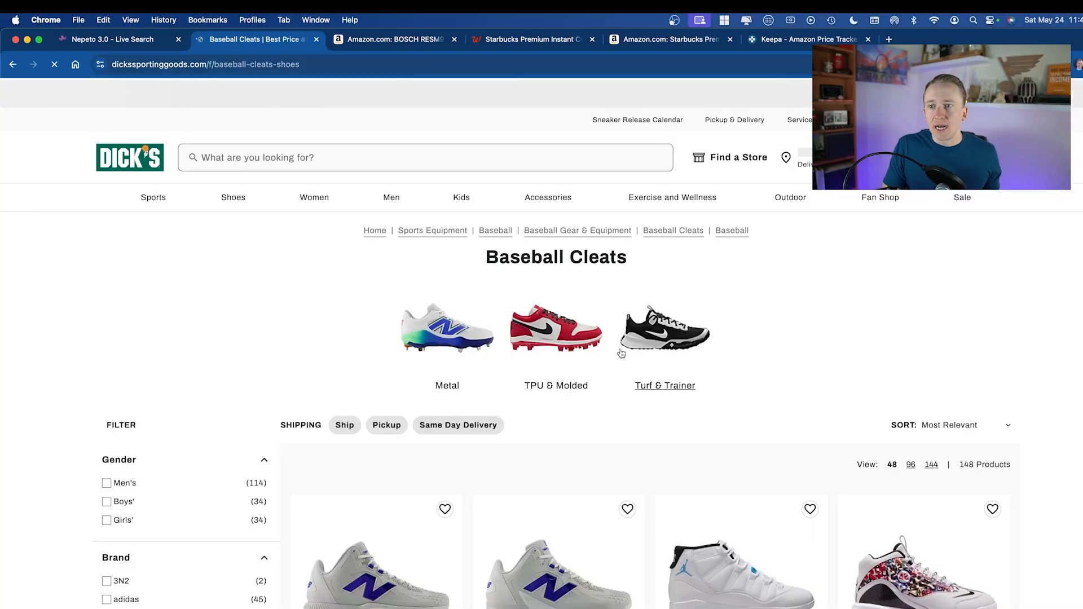
Look through the Baseball Cleats listing, examining its products, prices, page navigation and filters
scroll(619, 353, down, 2)
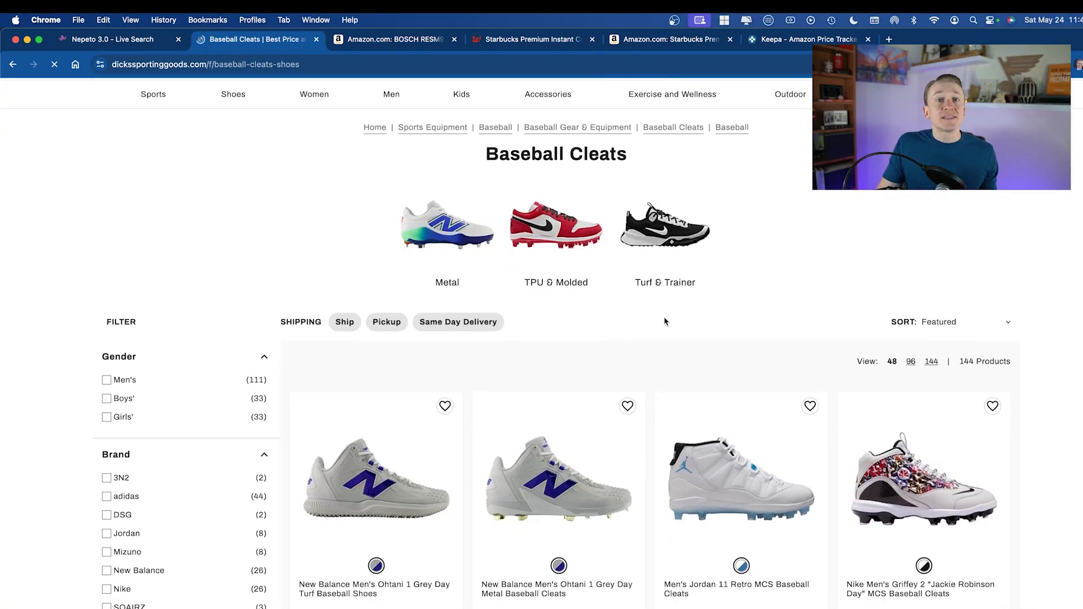
scroll(664, 322, down, 2)
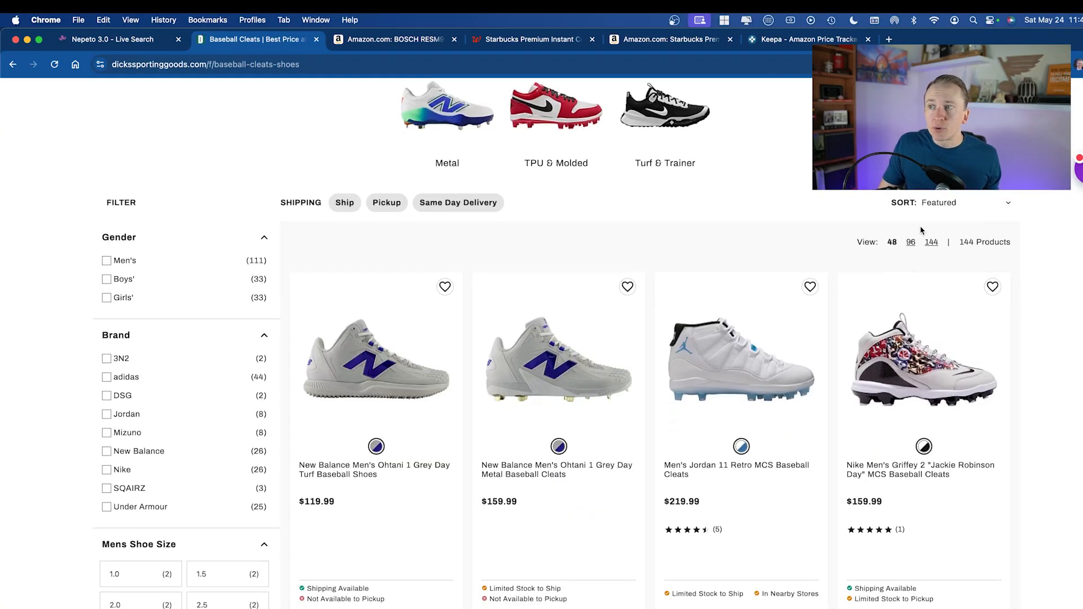
scroll(464, 439, down, 8)
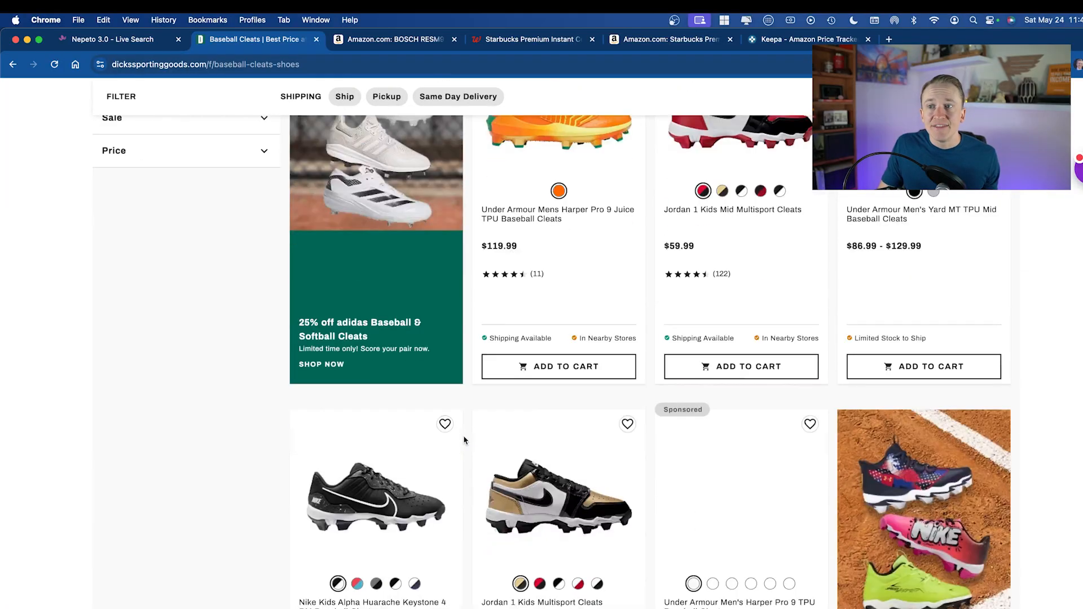
scroll(464, 439, down, 20)
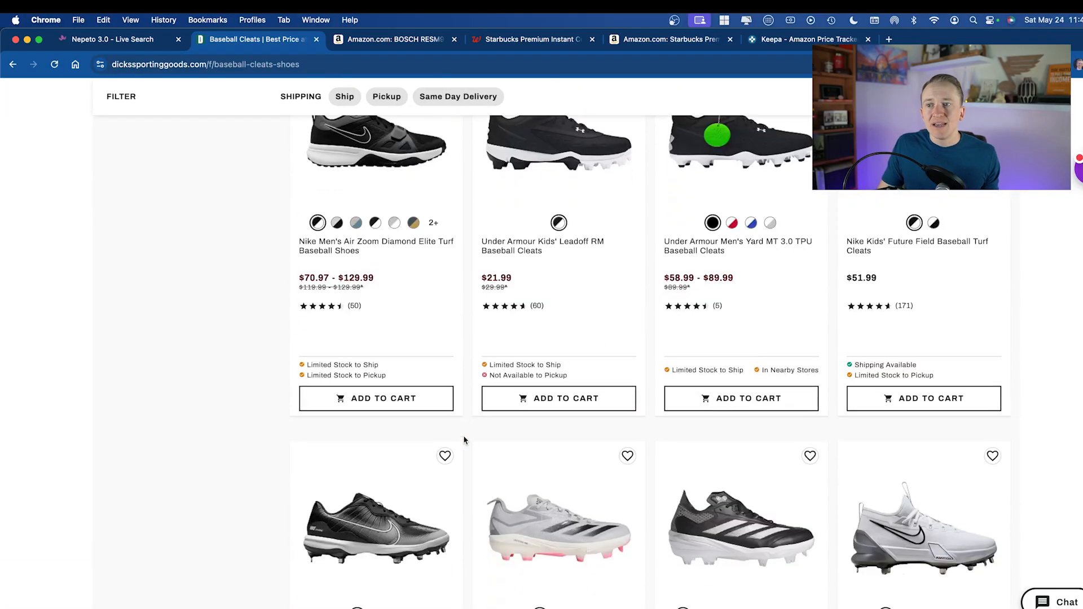
scroll(464, 439, down, 20)
scroll(464, 440, up, 7)
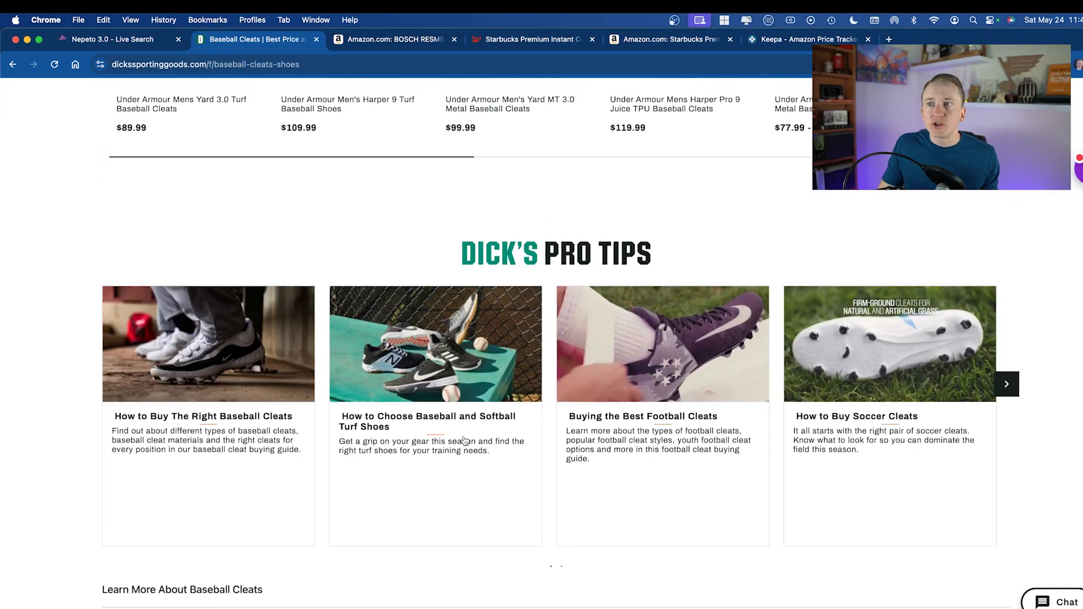
scroll(464, 439, up, 7)
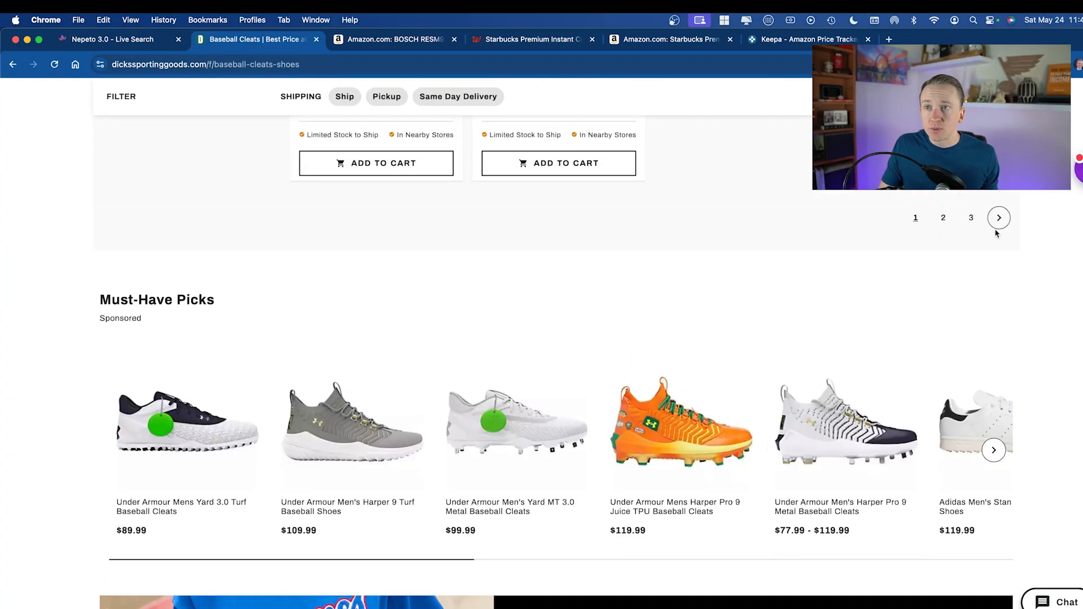
scroll(952, 290, up, 2)
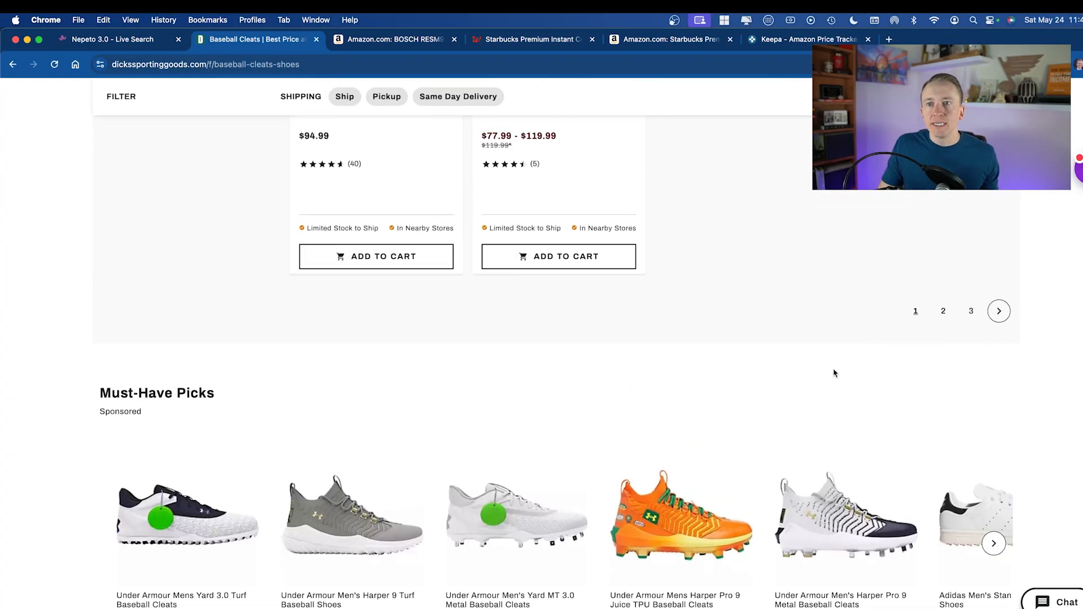
scroll(834, 373, up, 2)
scroll(755, 371, up, 18)
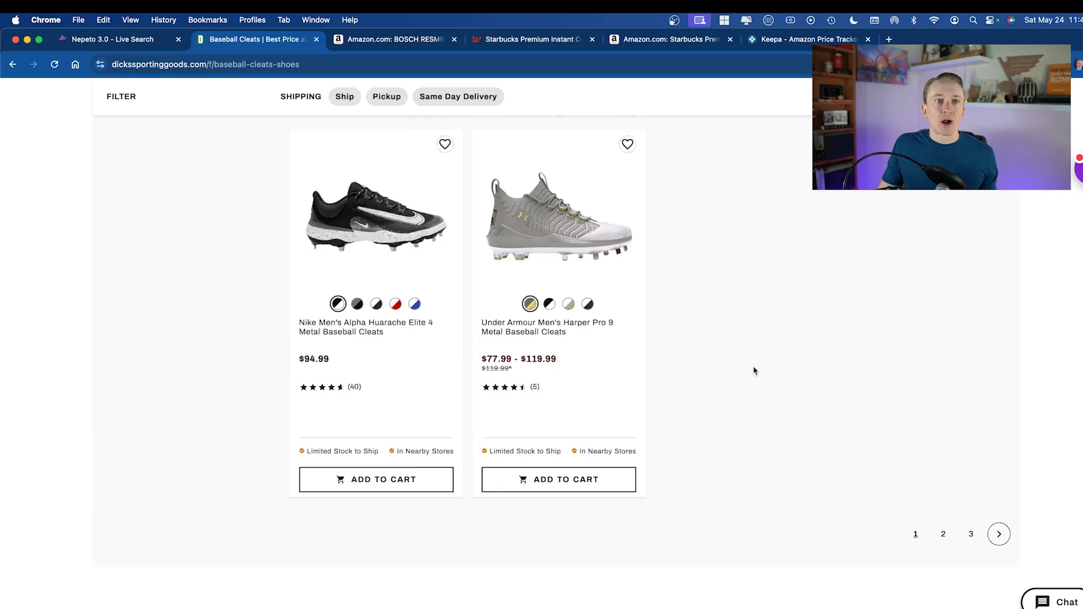
scroll(754, 371, up, 20)
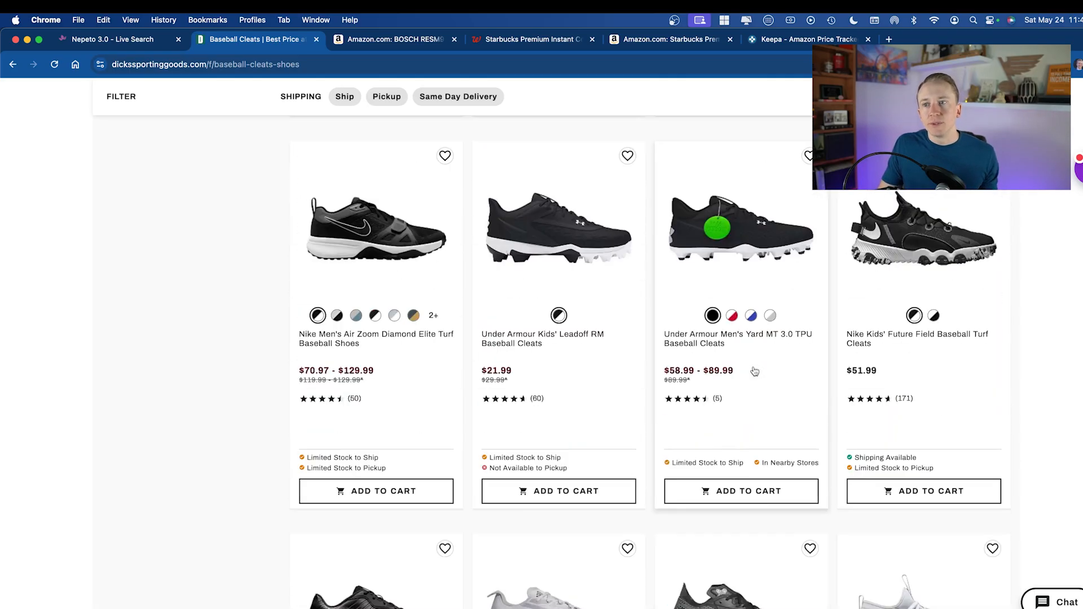
scroll(754, 370, up, 20)
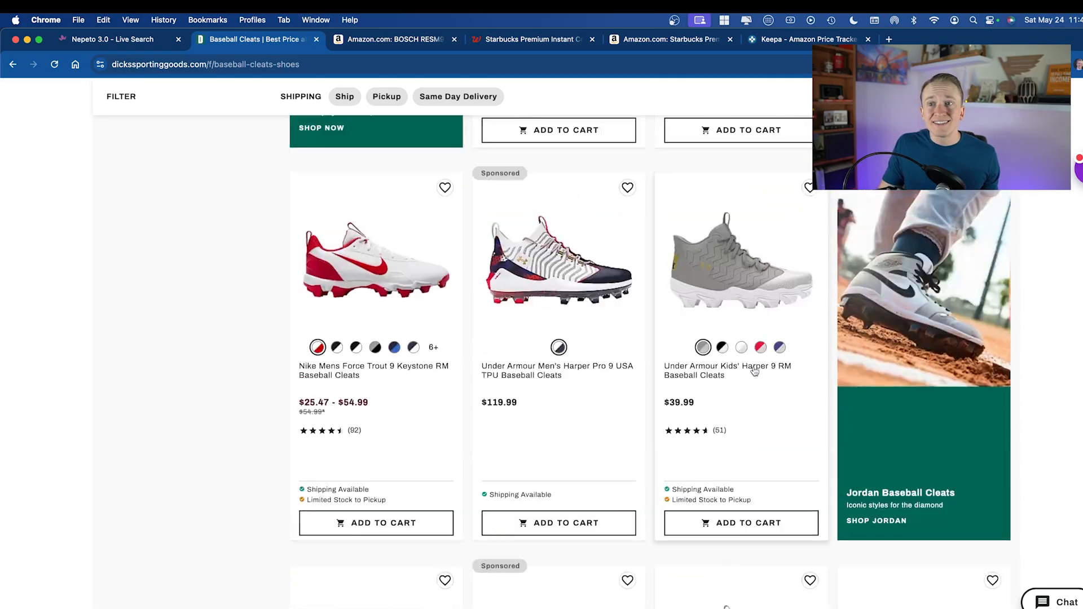
scroll(754, 370, up, 1)
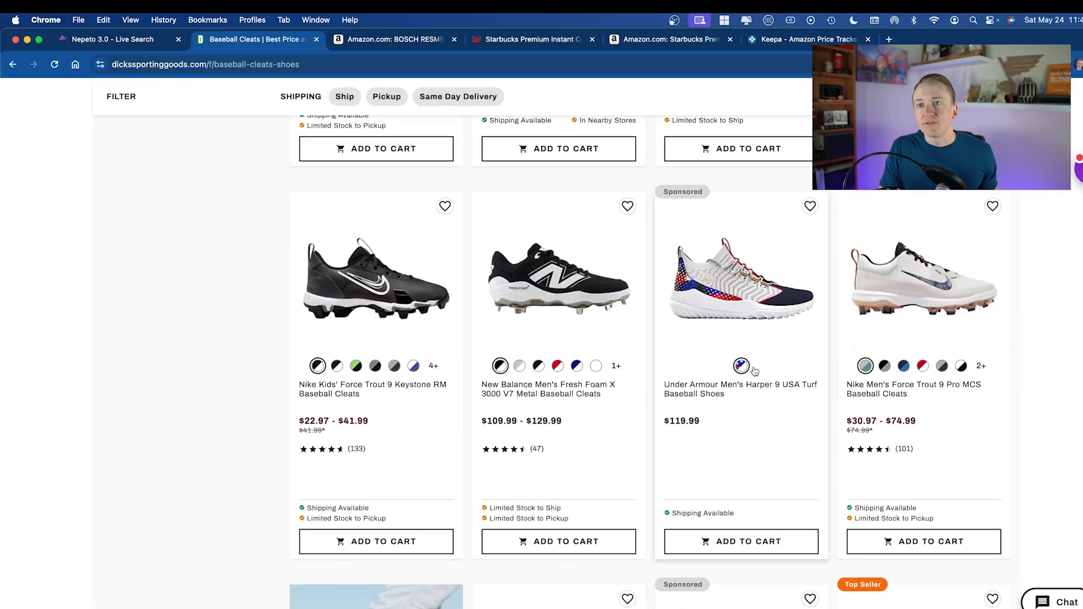
scroll(754, 371, up, 7)
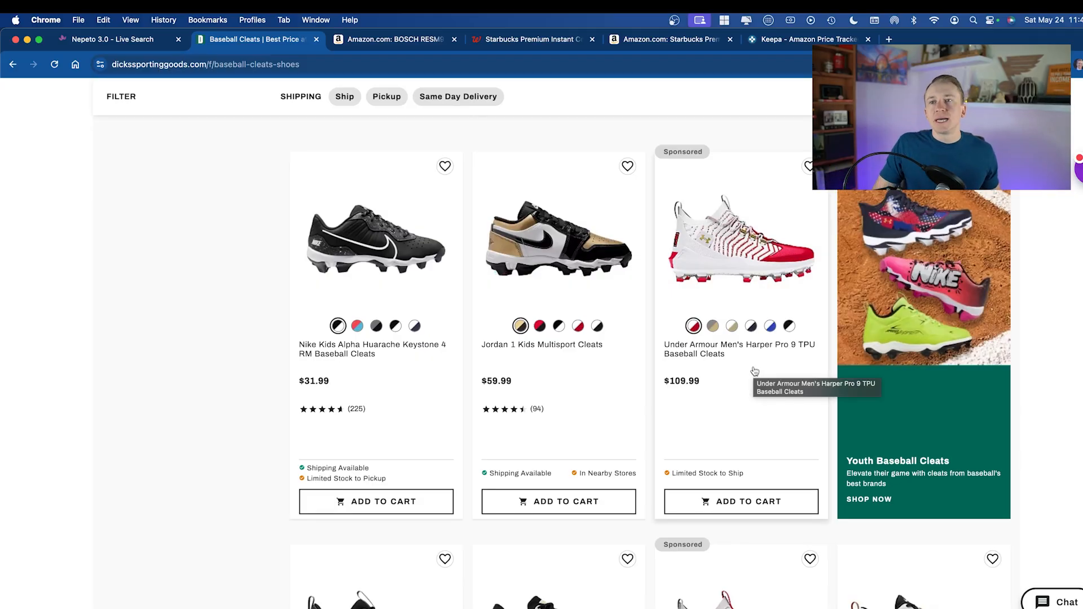
scroll(754, 370, up, 10)
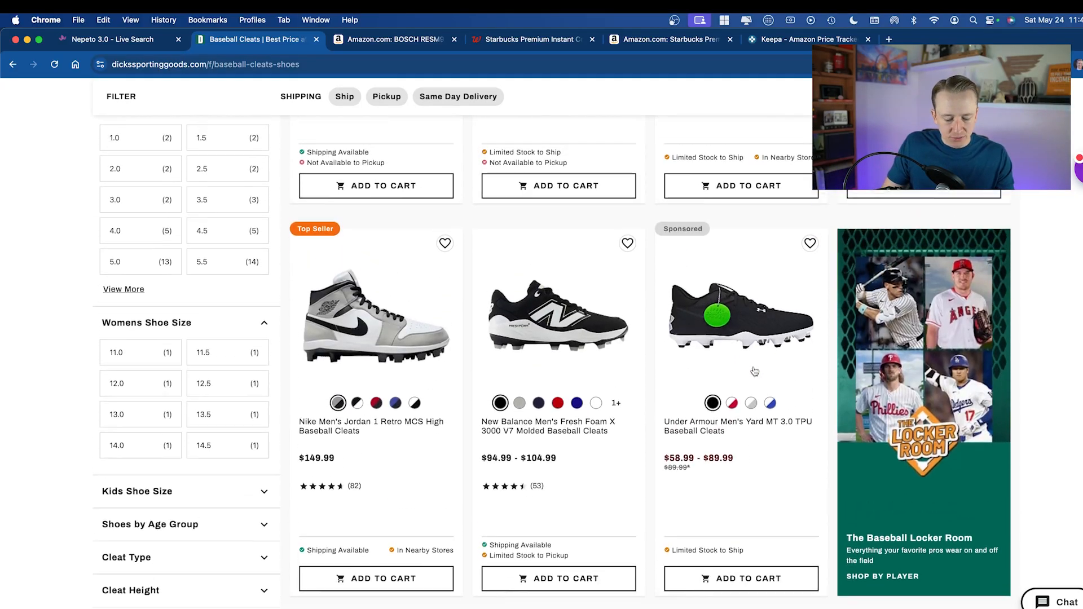
scroll(754, 371, up, 8)
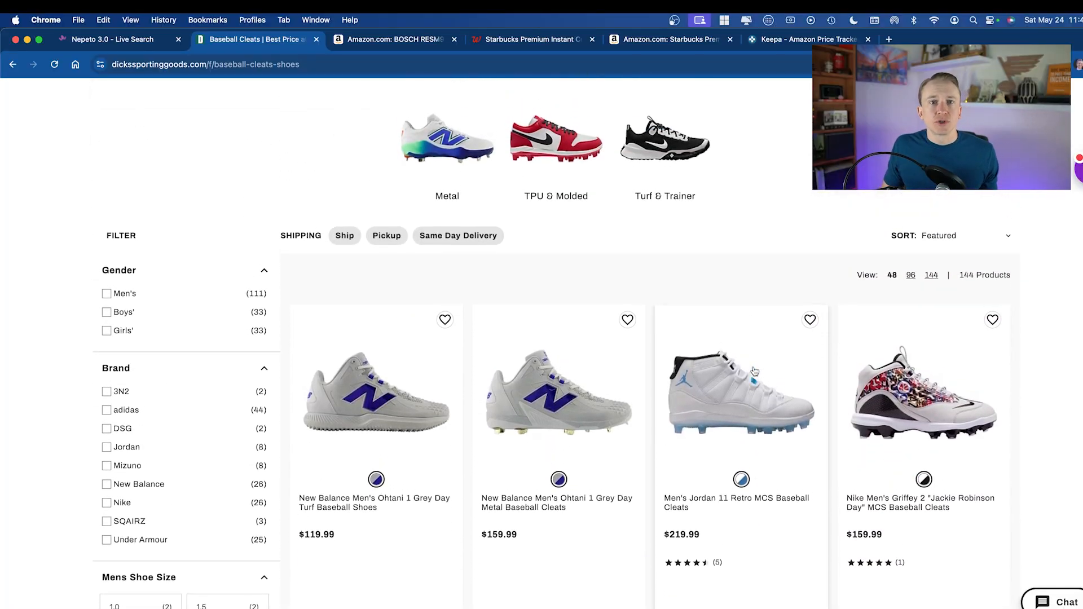
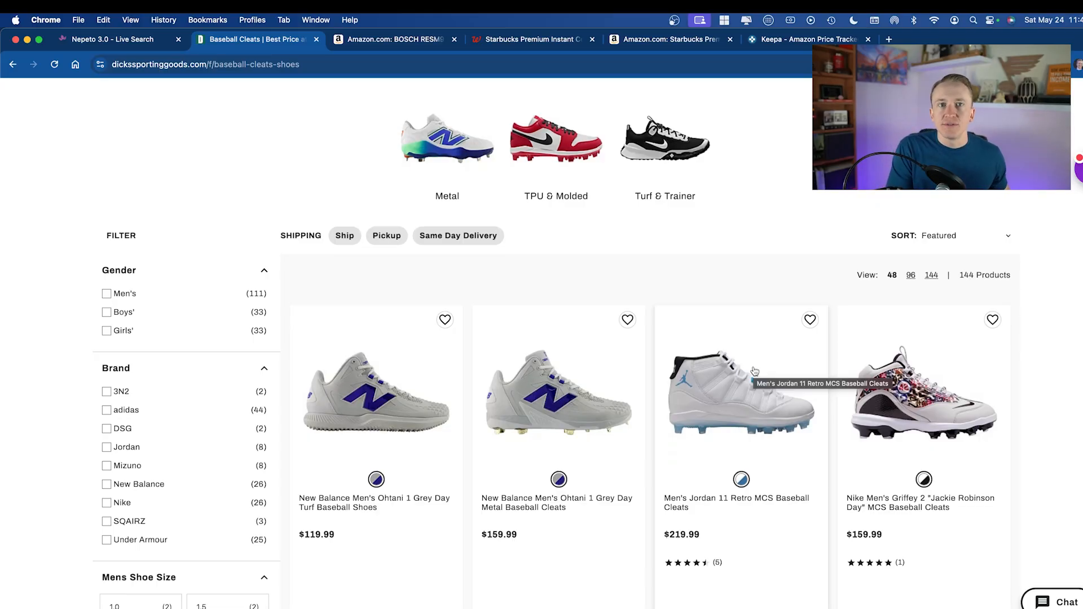
Copy the Baseball Cleats page URL (dickssportinggoods.com/f/baseball-cleats-shoes) and run a Nepeto Live Search on it
scroll(754, 371, up, 5)
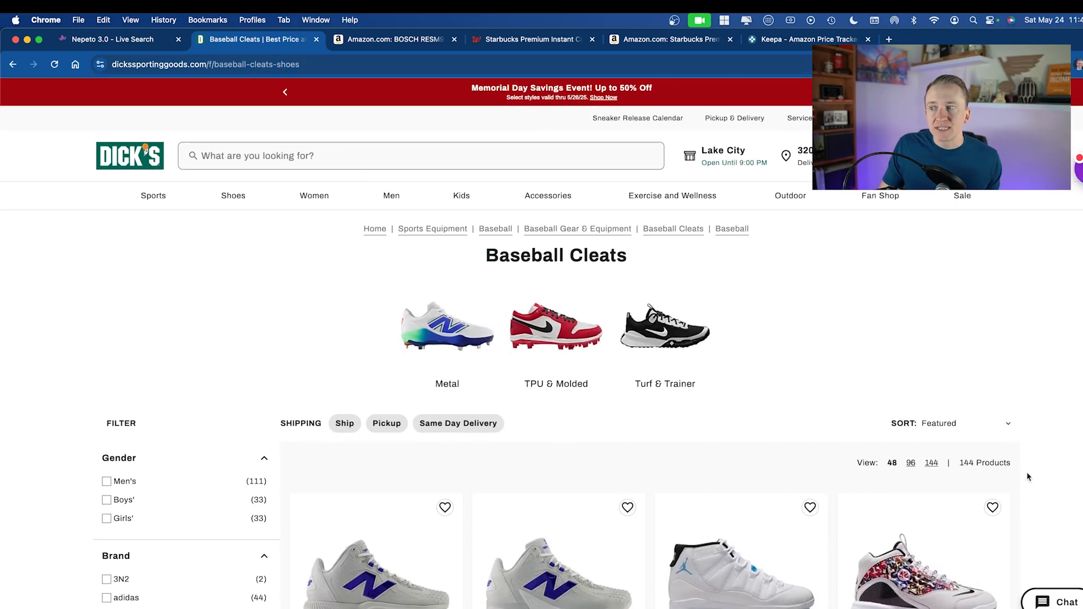
click(213, 63)
key(super+c)
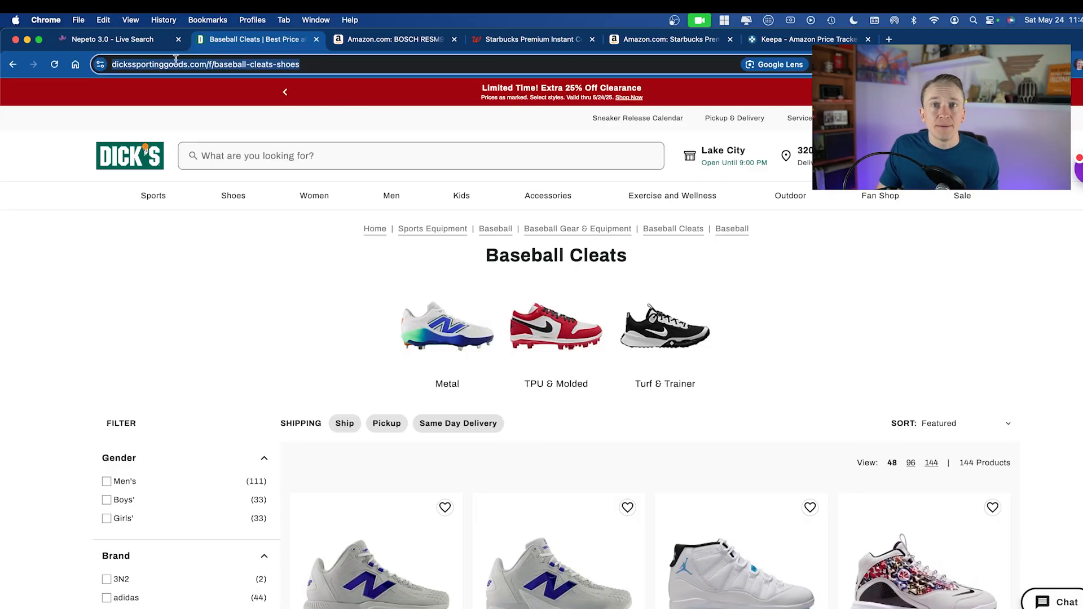
click(128, 39)
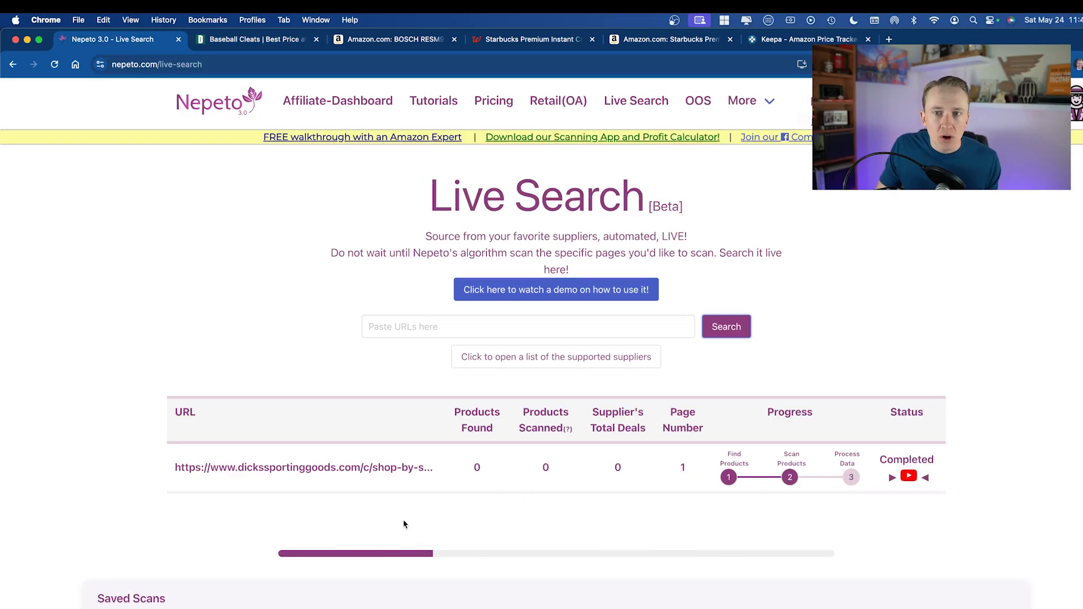
click(430, 327)
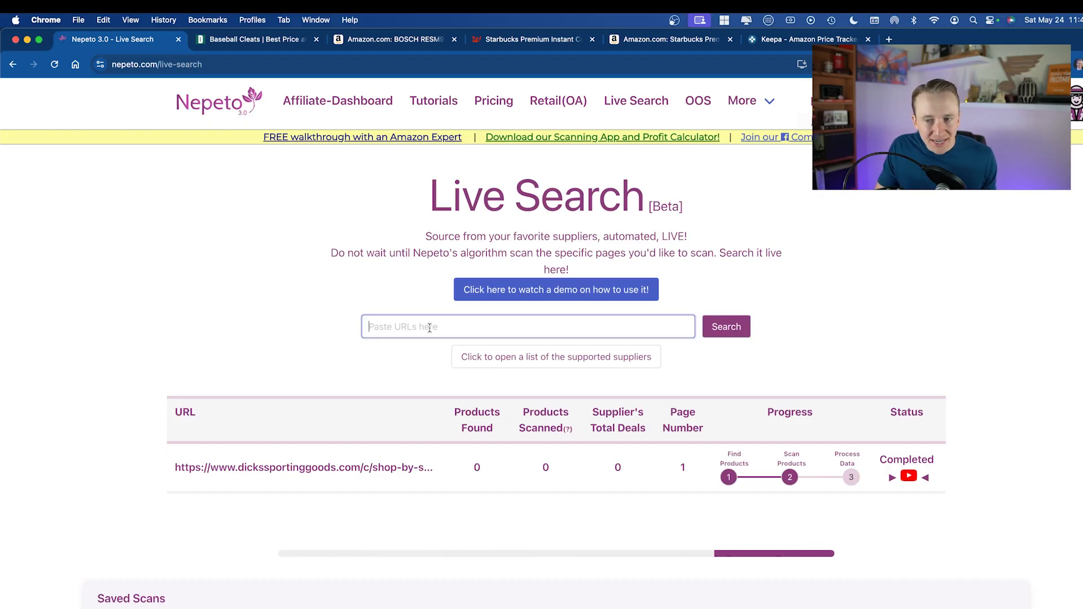
key(super+v)
click(731, 330)
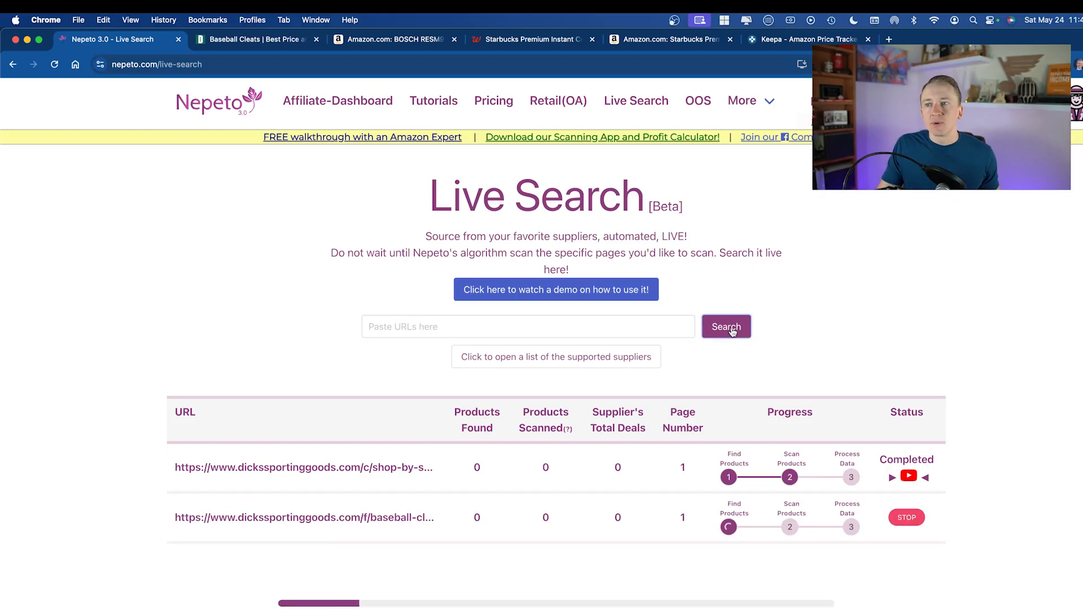
Check the Baseball Cleats scan, then return to the DICK'S Baseball Cleats page and examine its product listing down to the page navigation
scroll(837, 307, down, 1)
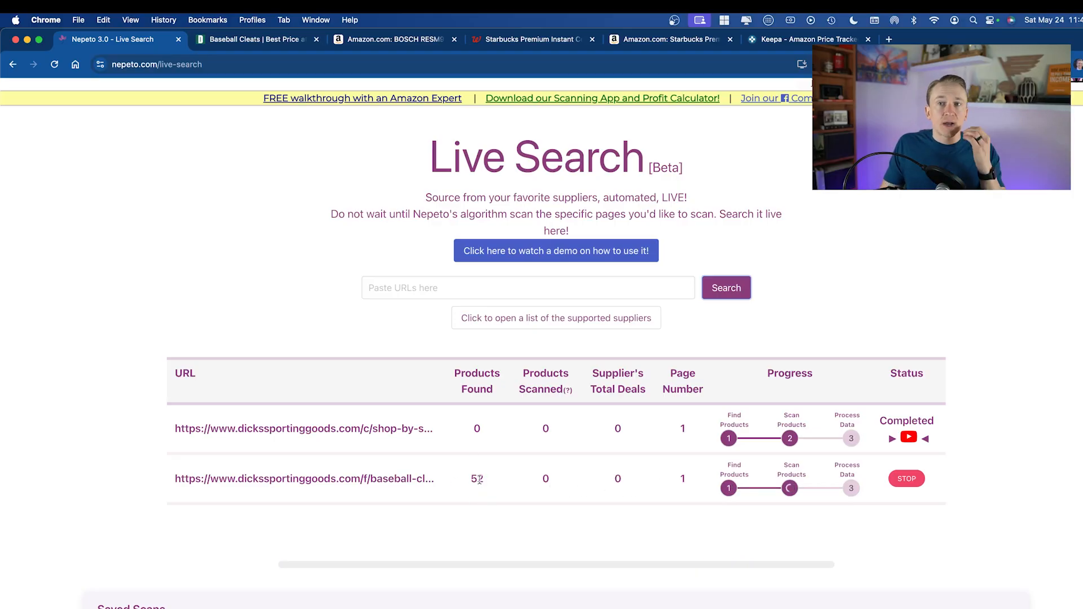
click(243, 44)
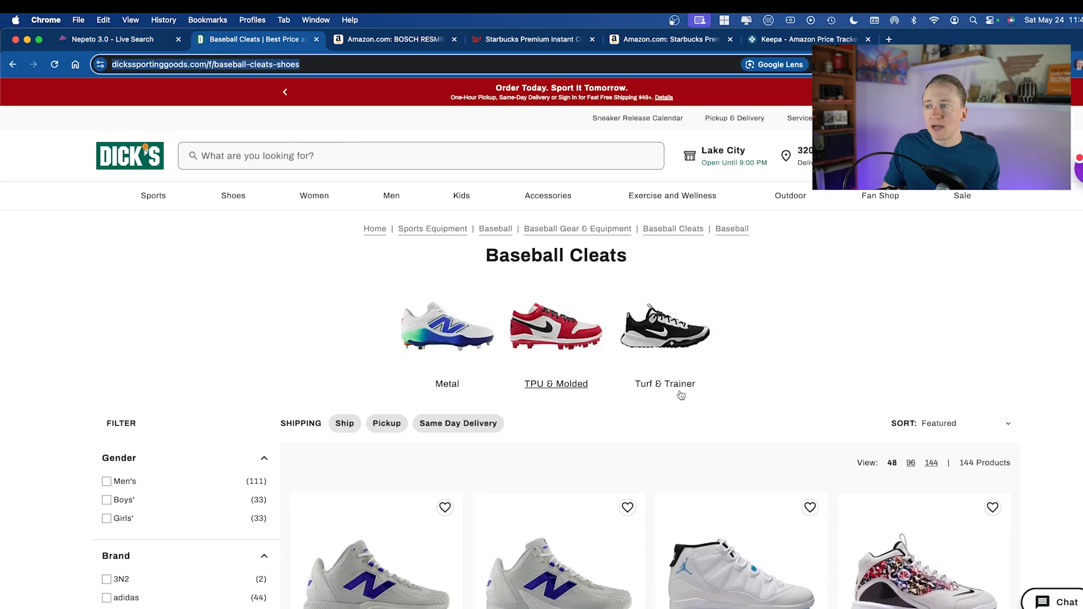
scroll(837, 421, down, 15)
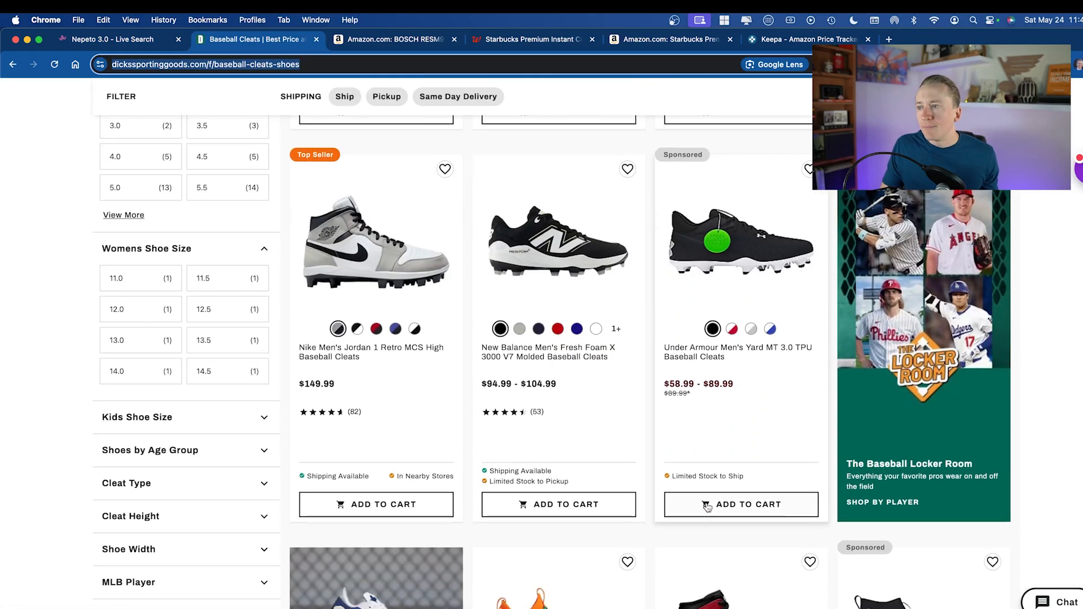
scroll(681, 498, down, 15)
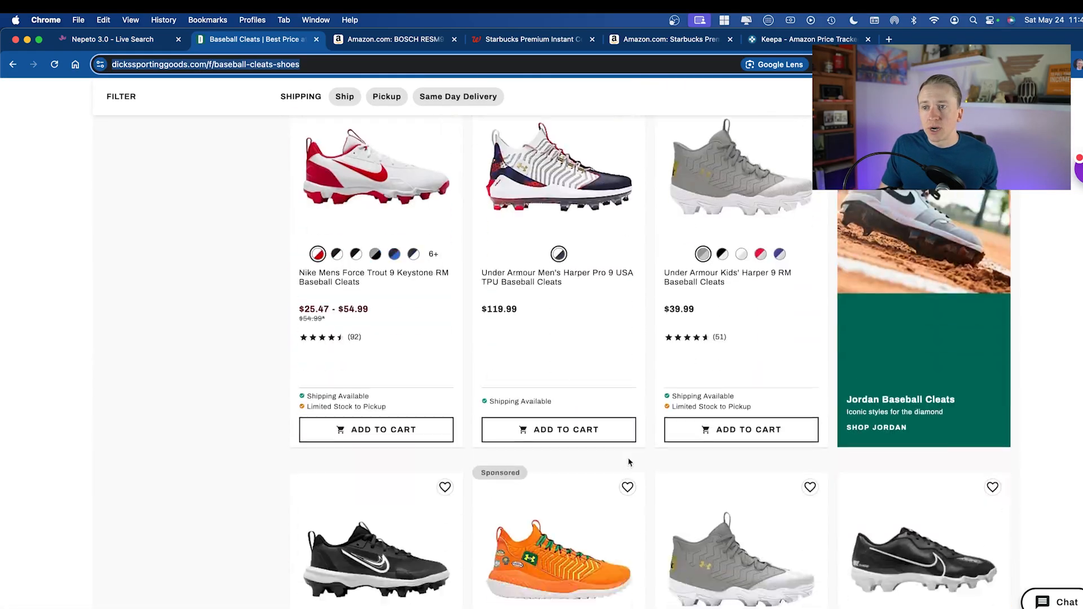
scroll(630, 463, down, 15)
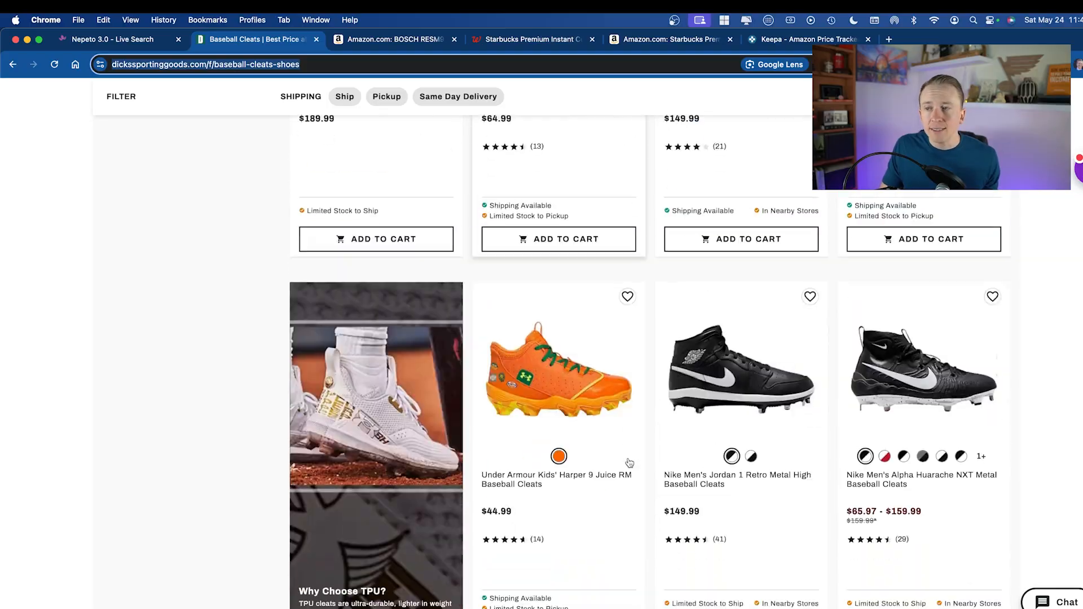
scroll(629, 463, down, 15)
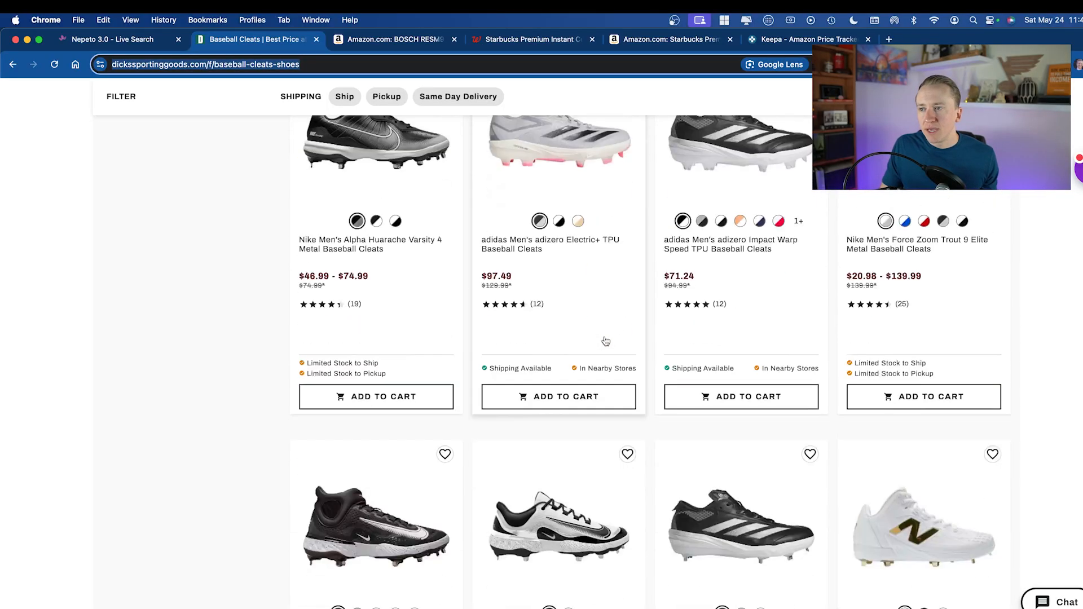
scroll(605, 340, down, 10)
scroll(604, 338, up, 5)
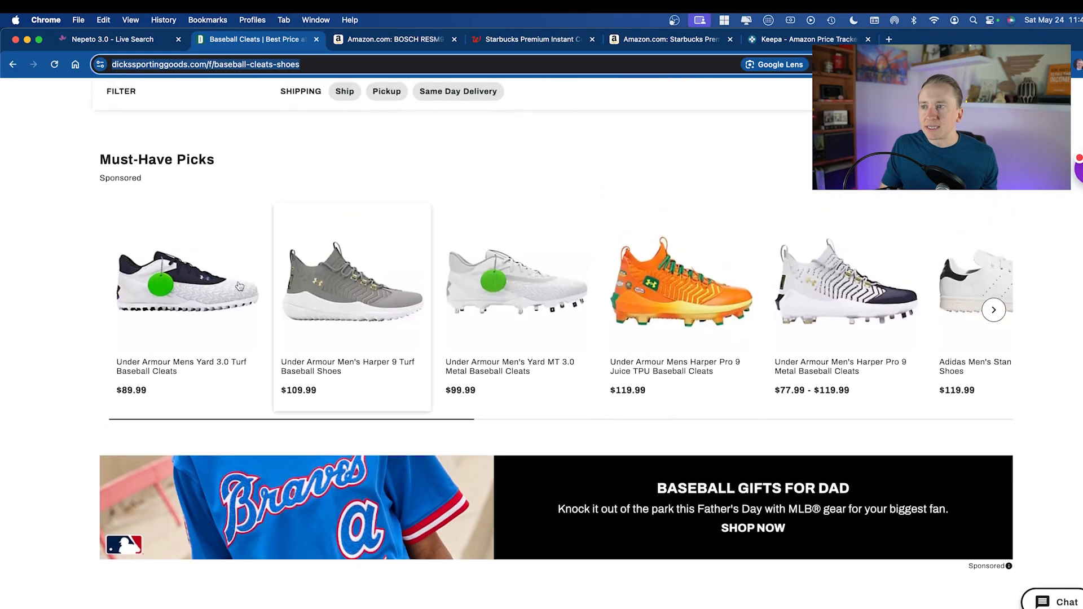
scroll(440, 341, up, 5)
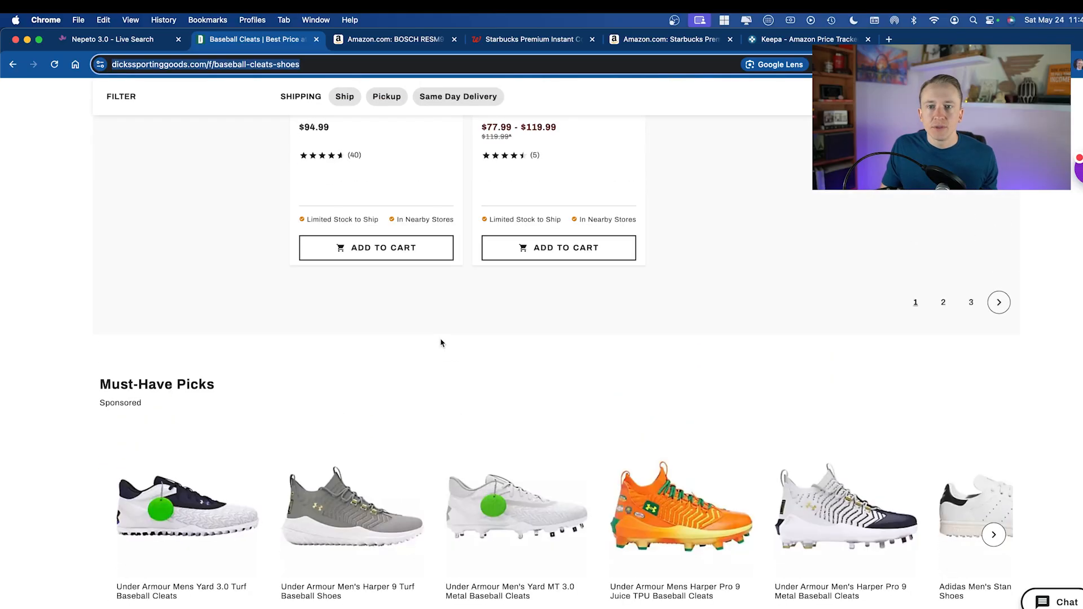
scroll(442, 343, up, 5)
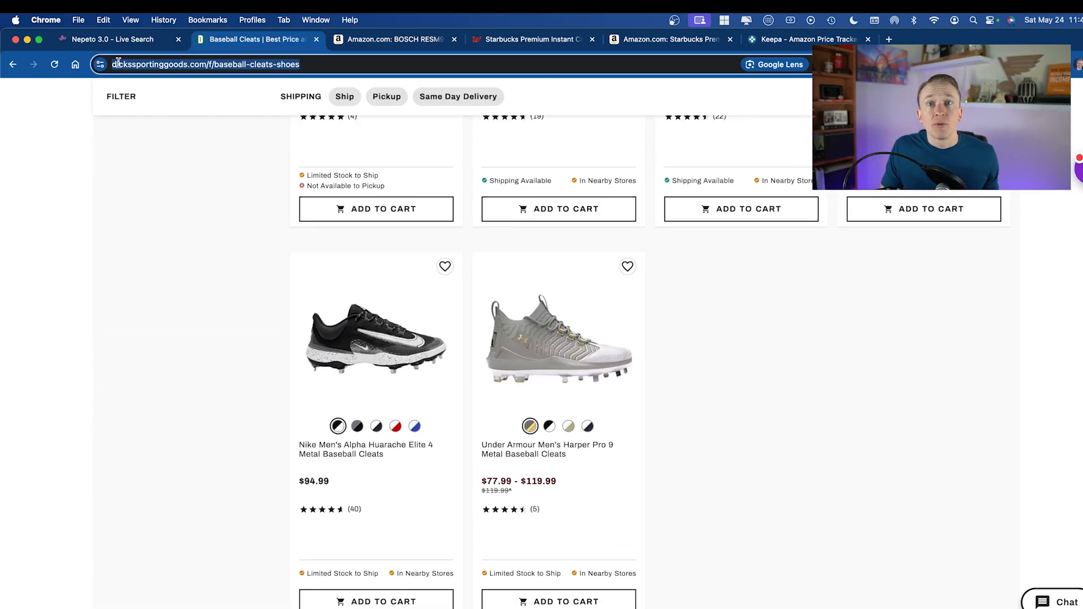
Return to Nepeto Live Search and examine the Baseball Cleats scan's progress, including its products found, products scanned and total deals
click(117, 45)
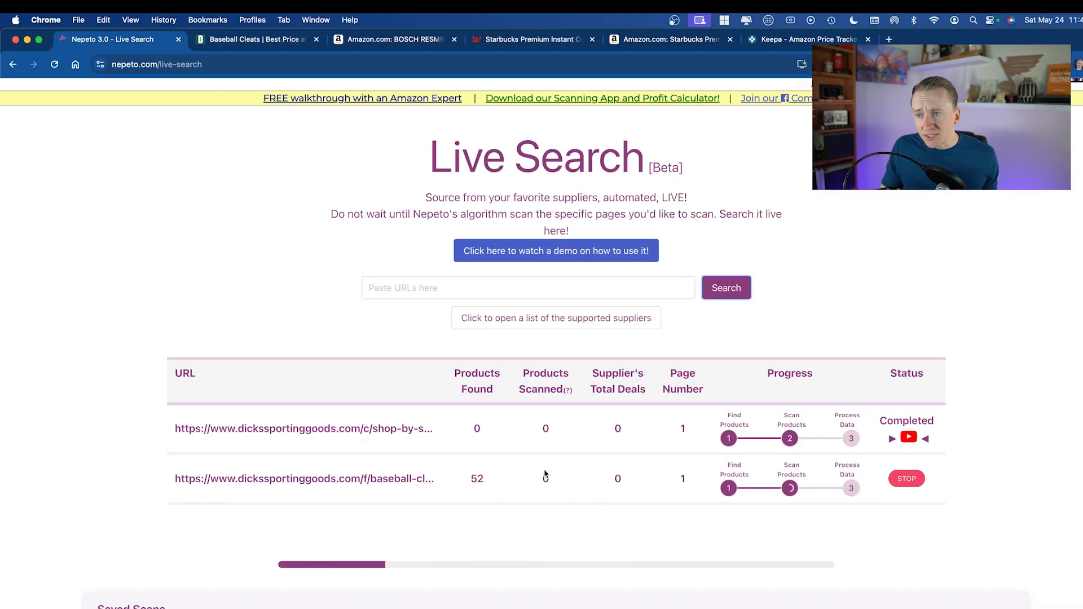
scroll(545, 477, down, 1)
scroll(545, 474, down, 1)
scroll(624, 442, down, 3)
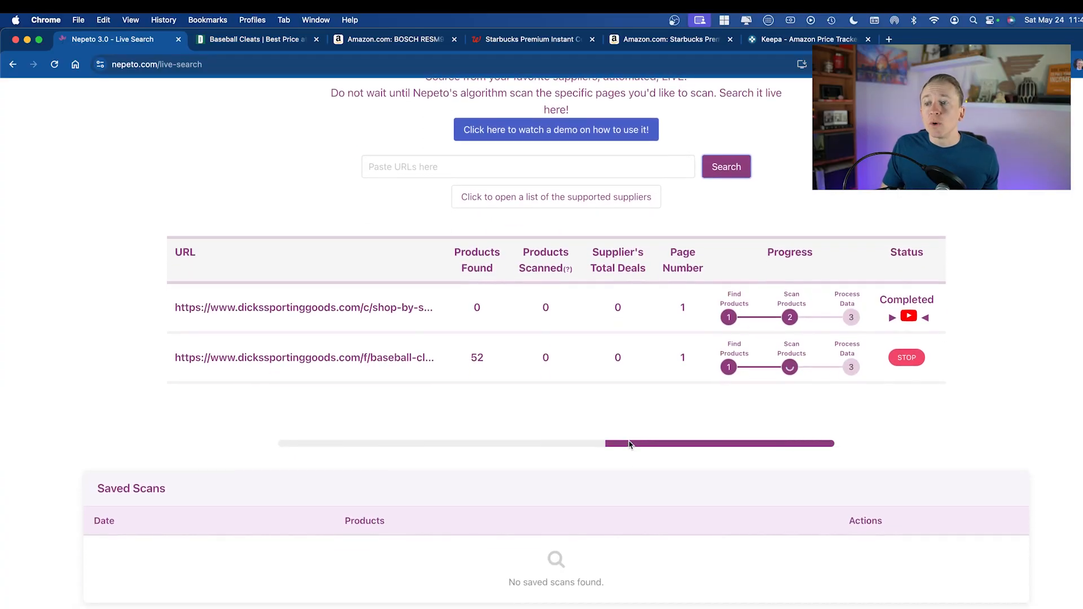
scroll(611, 493, down, 2)
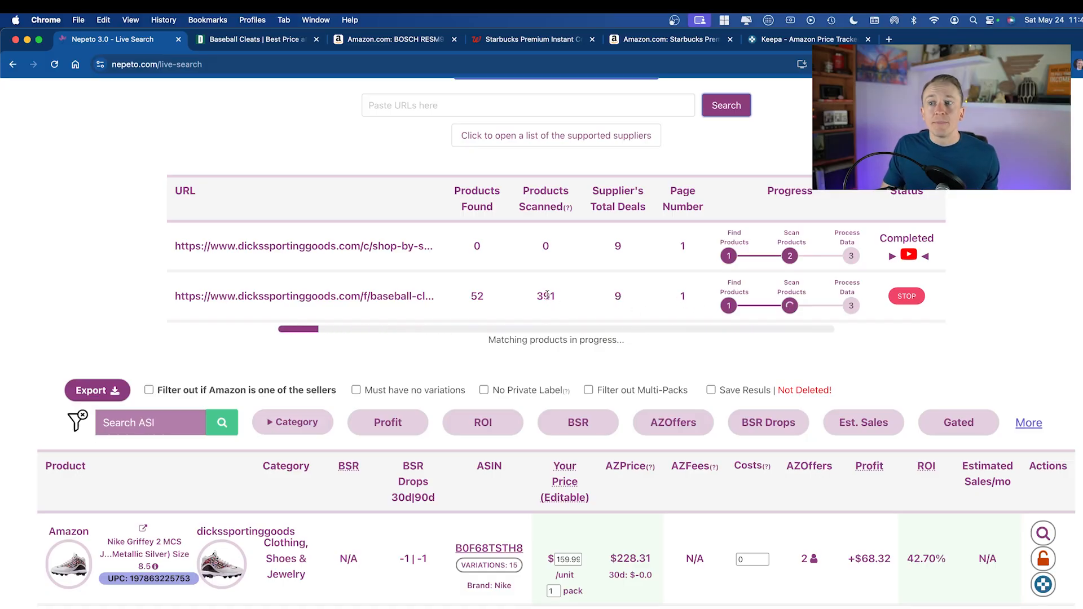
mouse_move(569, 208)
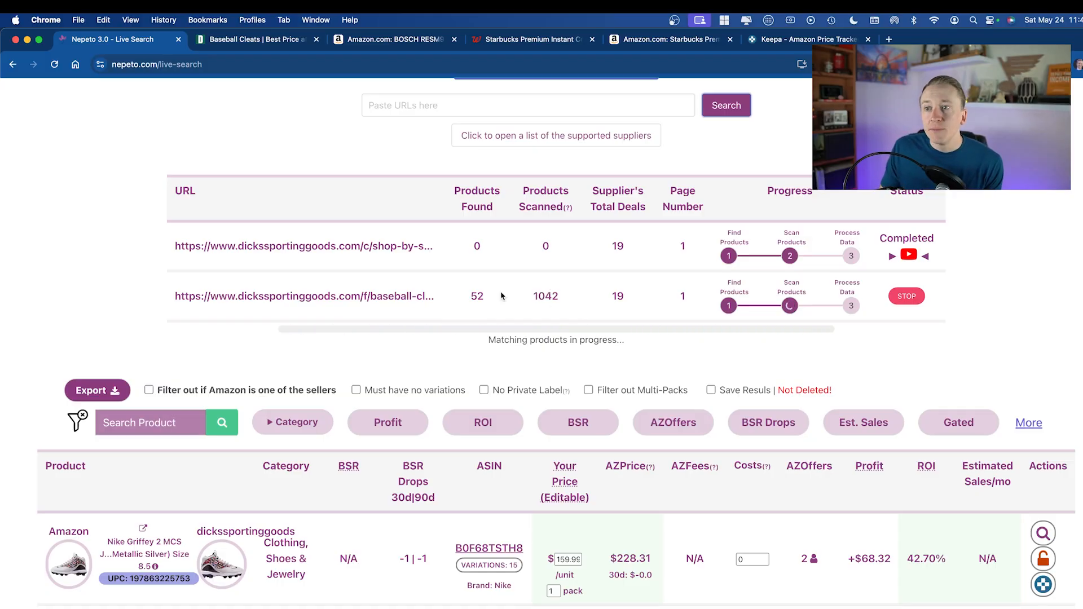
Look through the matched Baseball Cleats results, examining their Amazon prices, profit, ROI and the scan's page number
scroll(489, 376, down, 2)
scroll(489, 376, down, 3)
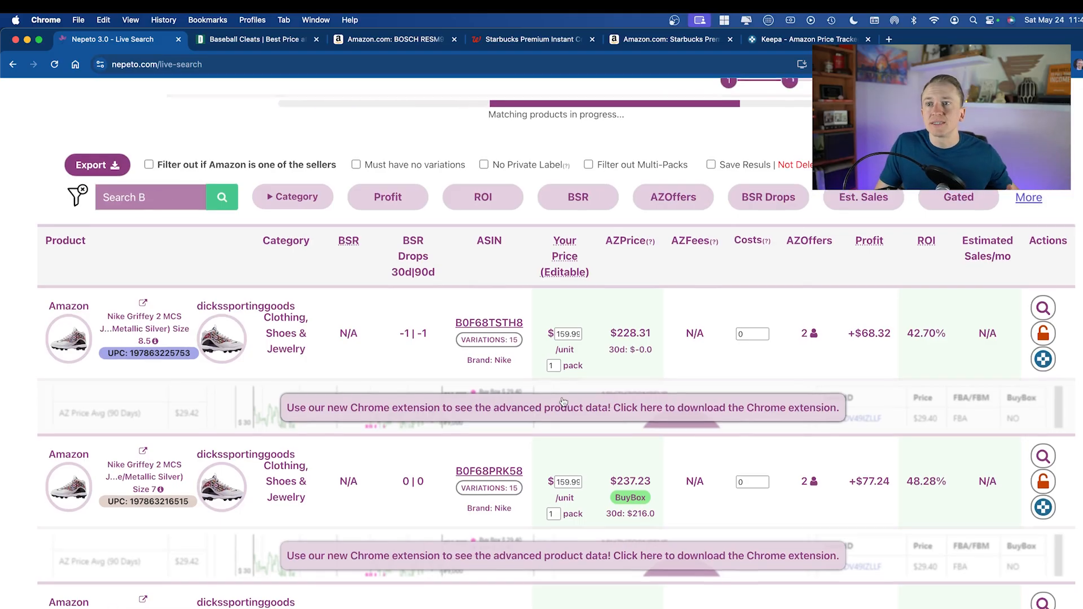
scroll(563, 402, up, 6)
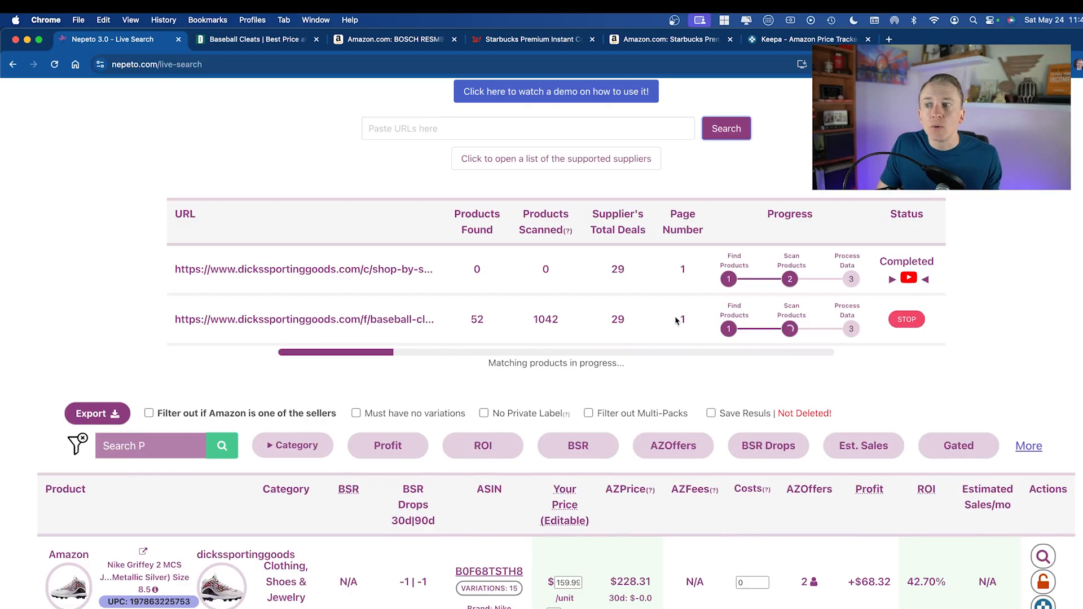
scroll(618, 447, down, 3)
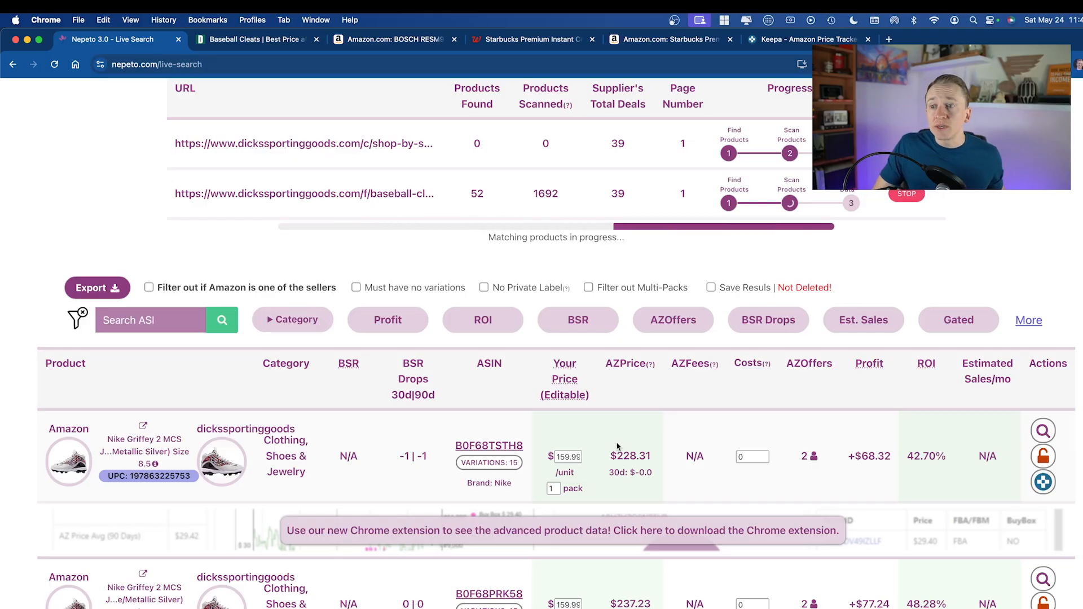
scroll(734, 435, down, 3)
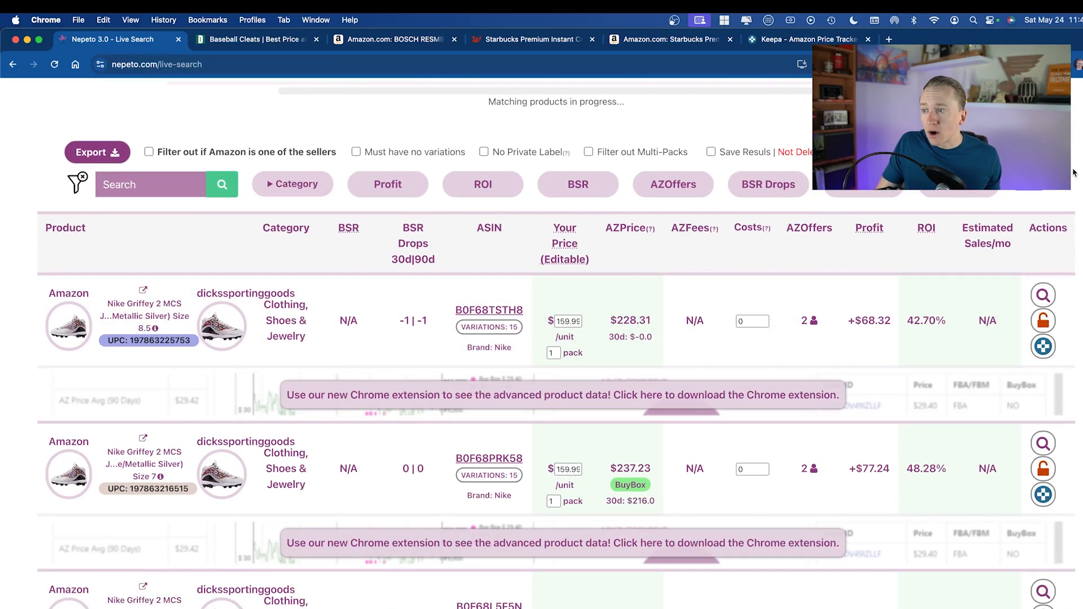
scroll(928, 446, down, 8)
scroll(928, 446, down, 15)
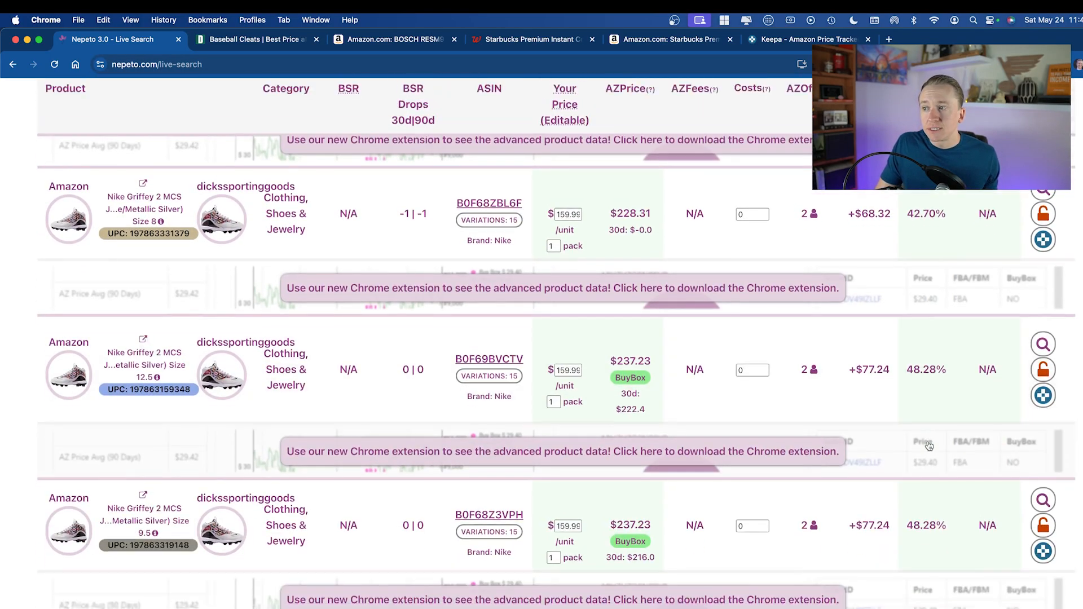
scroll(928, 446, up, 20)
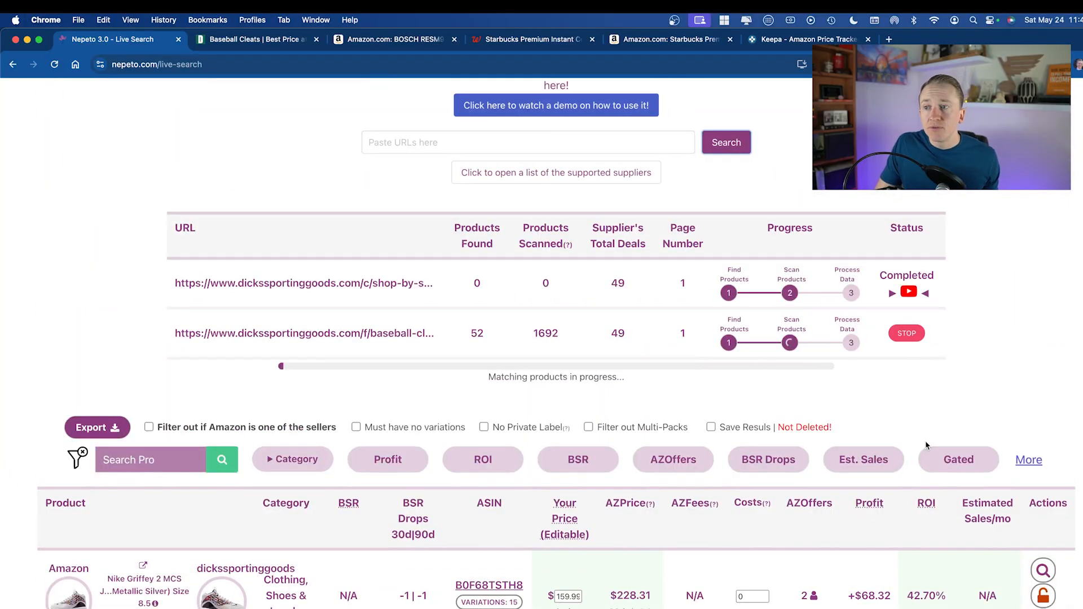
Filter the Live Search results to a minimum ROI of 30%
scroll(925, 445, down, 3)
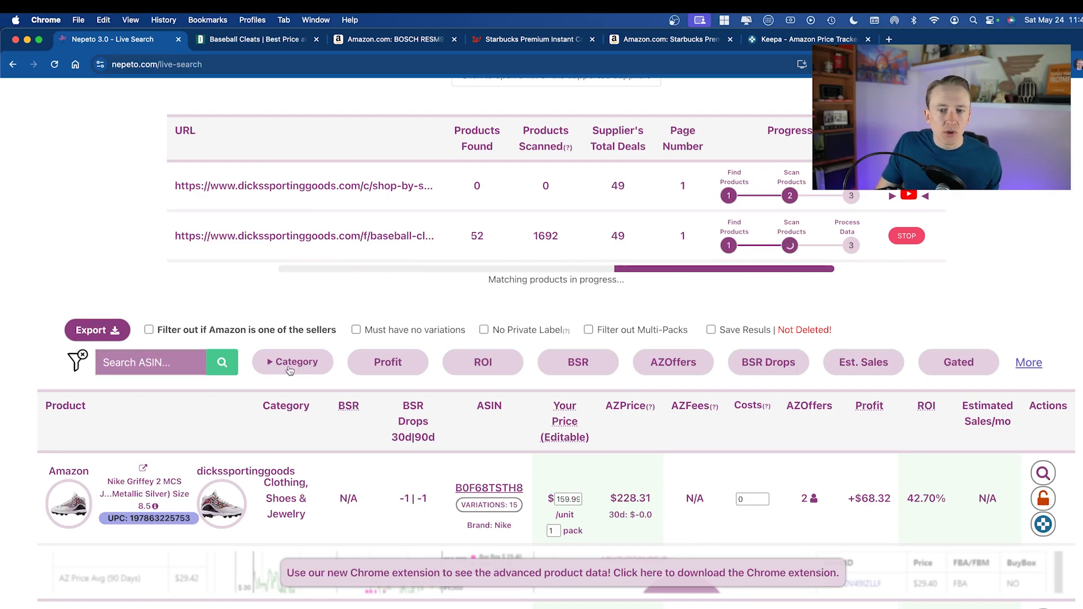
scroll(289, 370, down, 2)
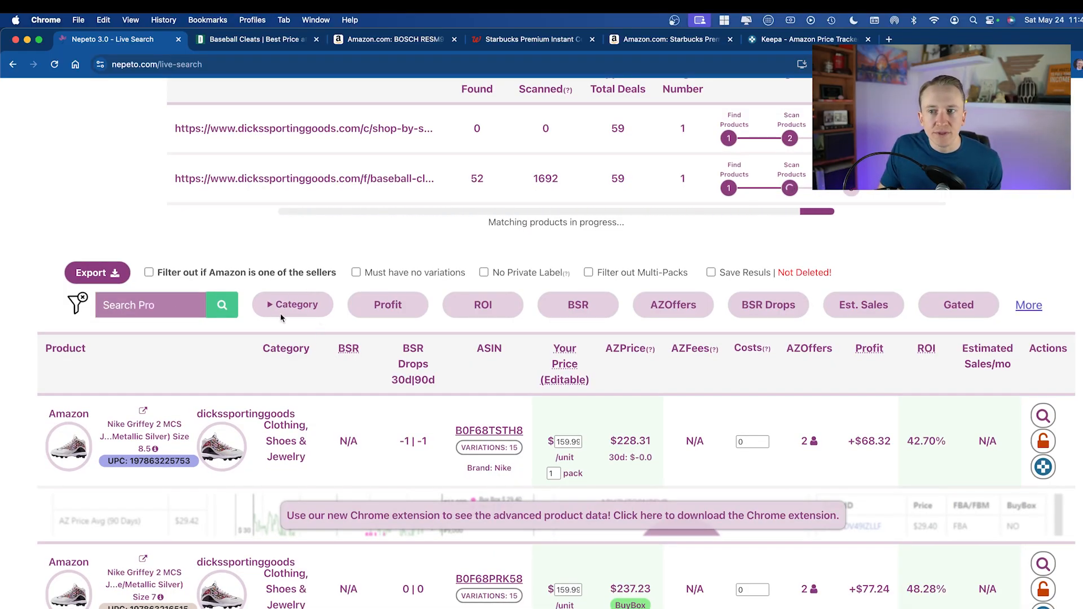
click(467, 308)
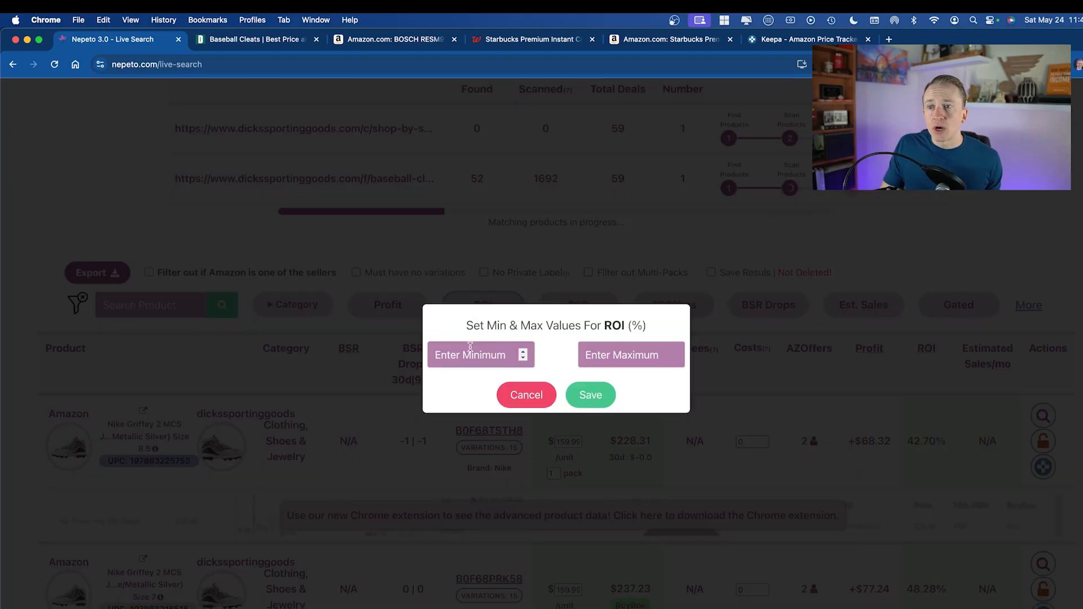
click(470, 347)
text(30)
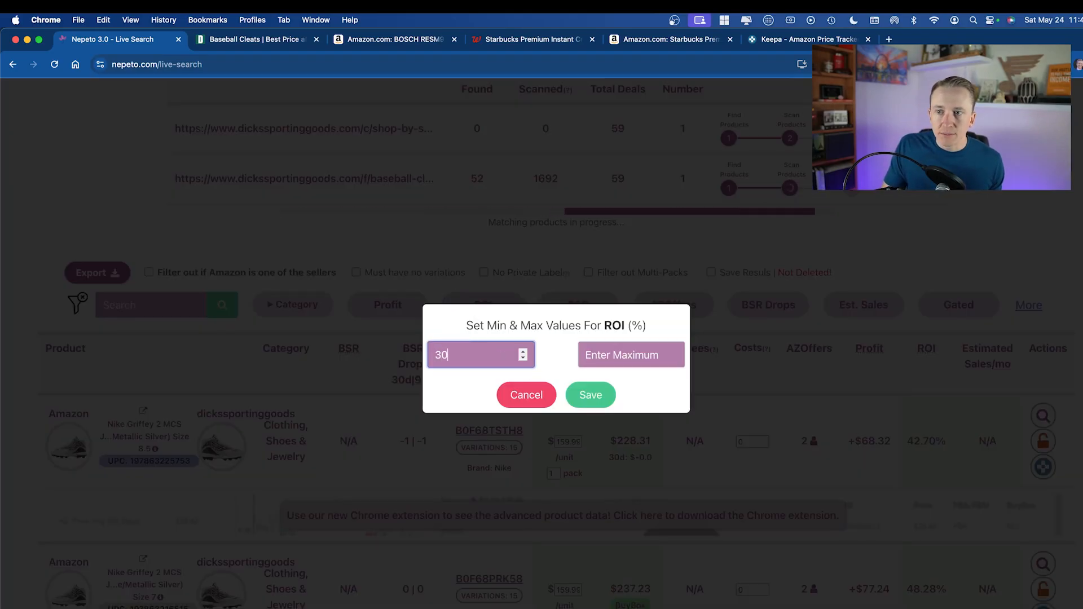
click(574, 399)
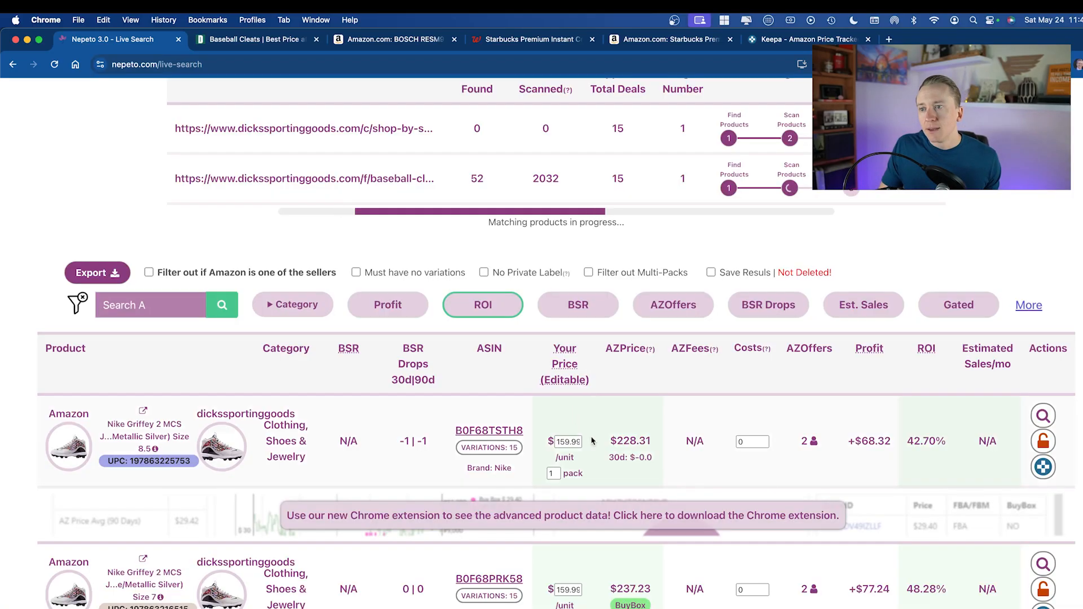
Filter the Live Search results to a minimum profit of 10
click(397, 305)
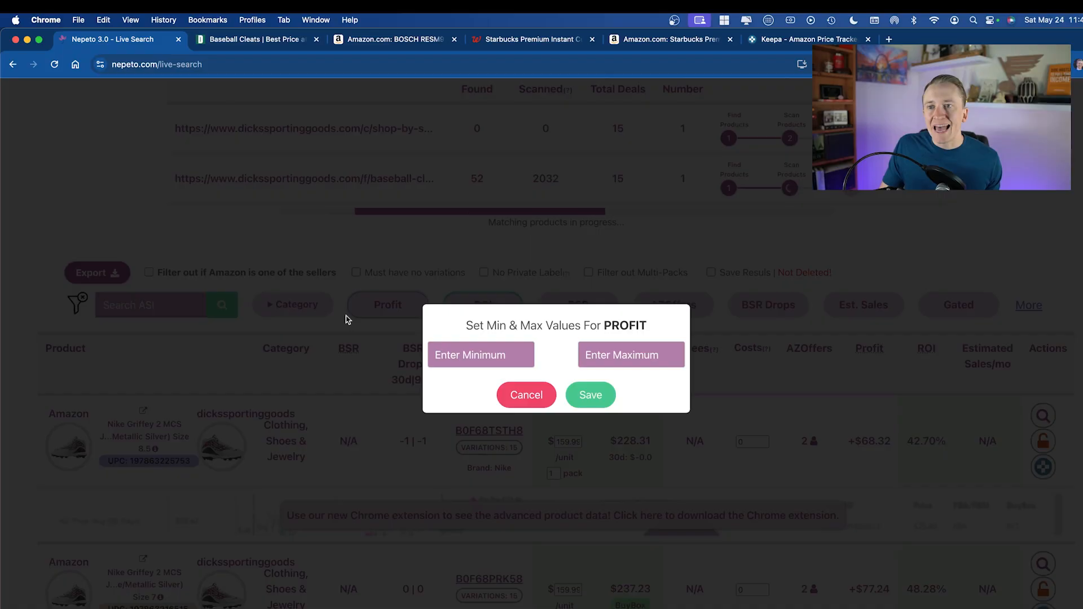
click(477, 351)
text(10)
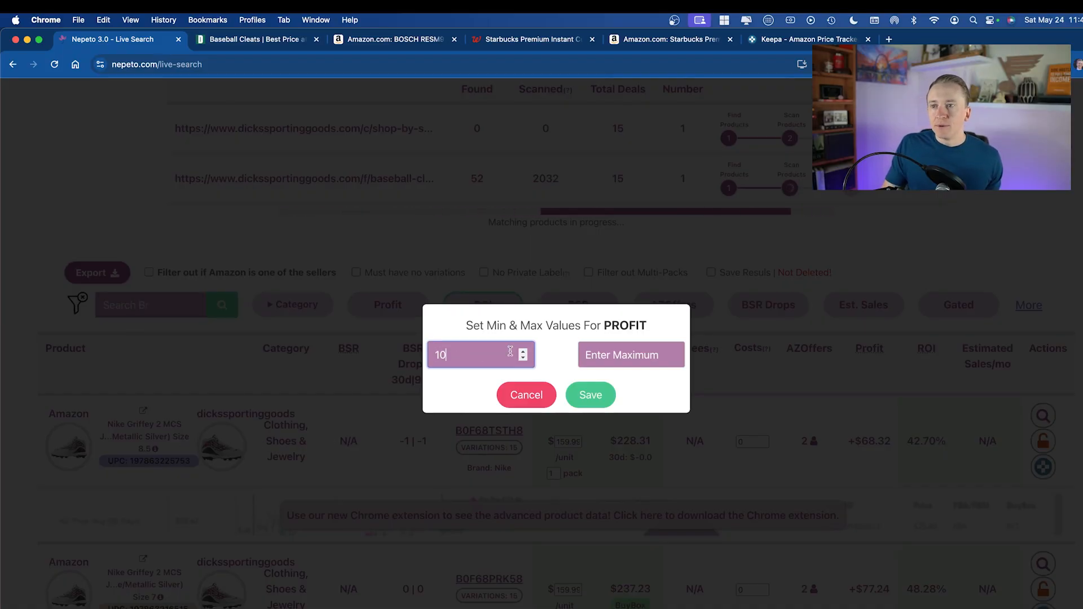
click(590, 396)
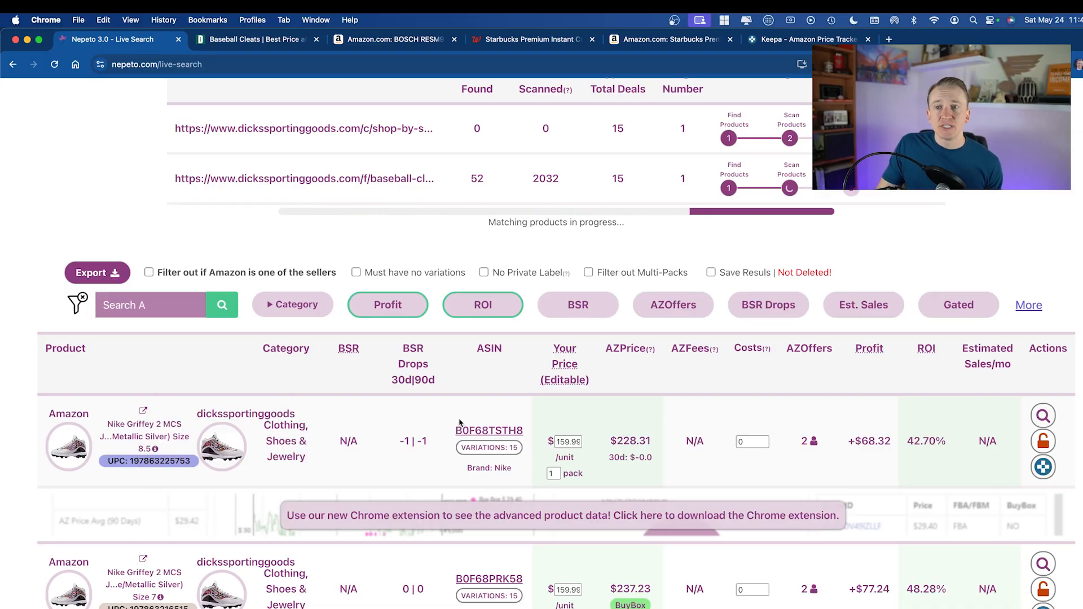
Filter the Live Search results to a maximum BSR sales rank of 500000
scroll(297, 324, down, 1)
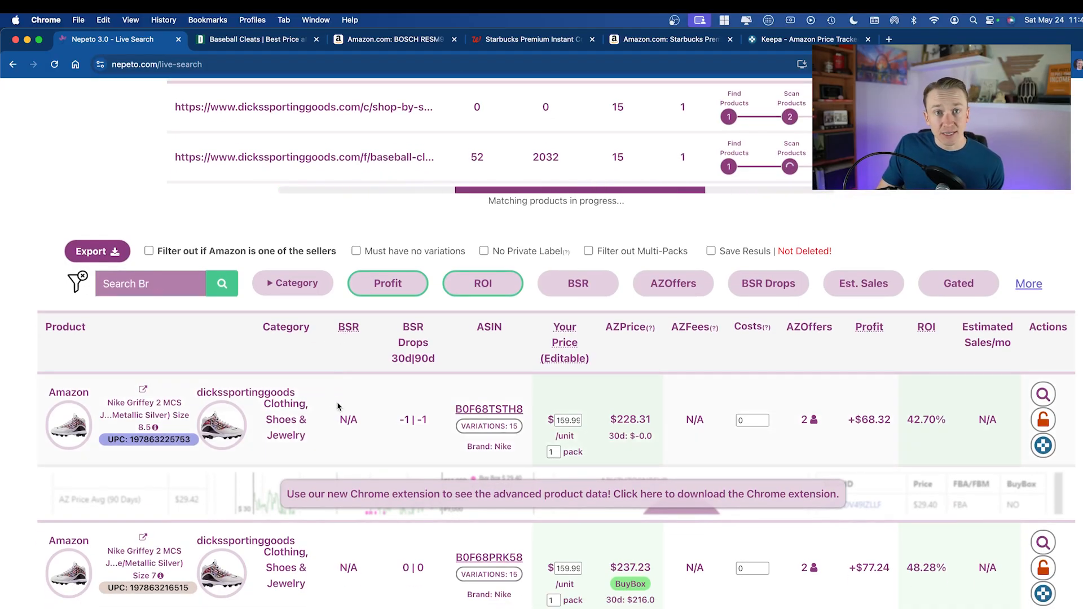
scroll(341, 362, down, 2)
scroll(356, 370, down, 10)
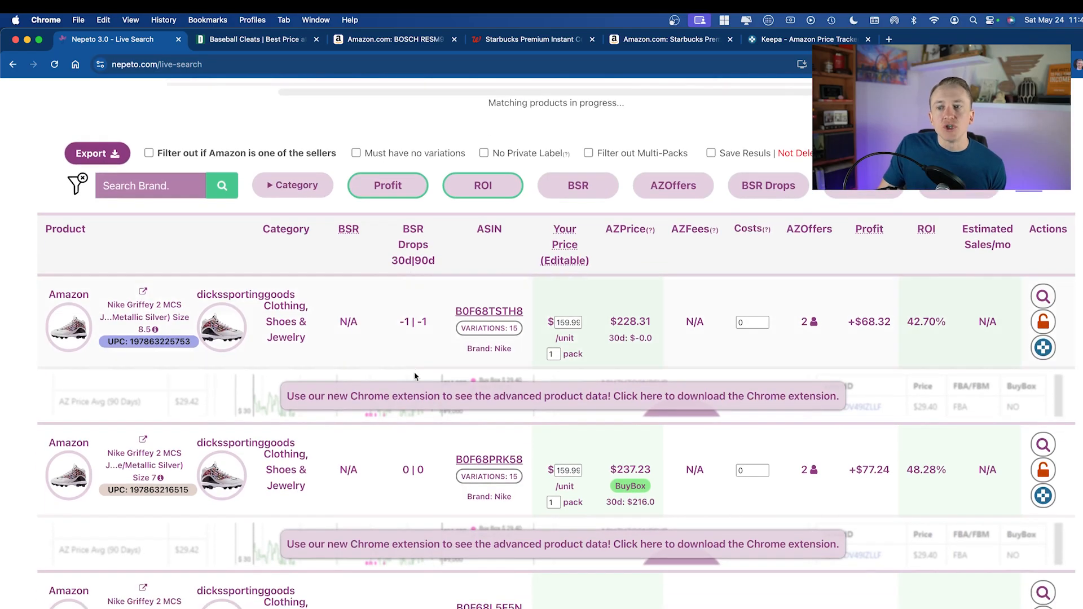
scroll(395, 451, down, 5)
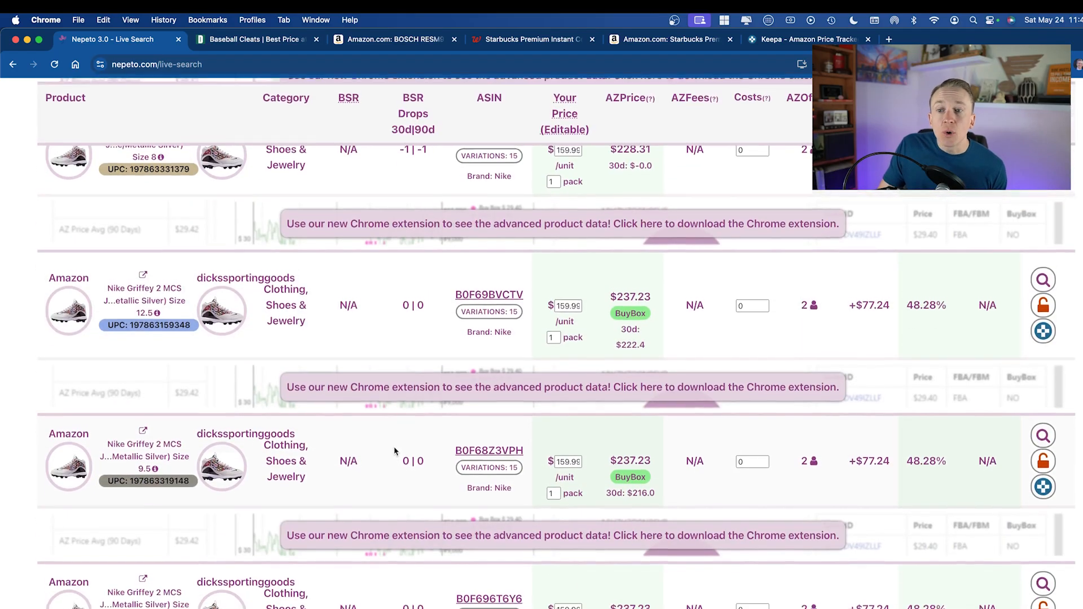
scroll(395, 451, up, 13)
scroll(395, 451, up, 4)
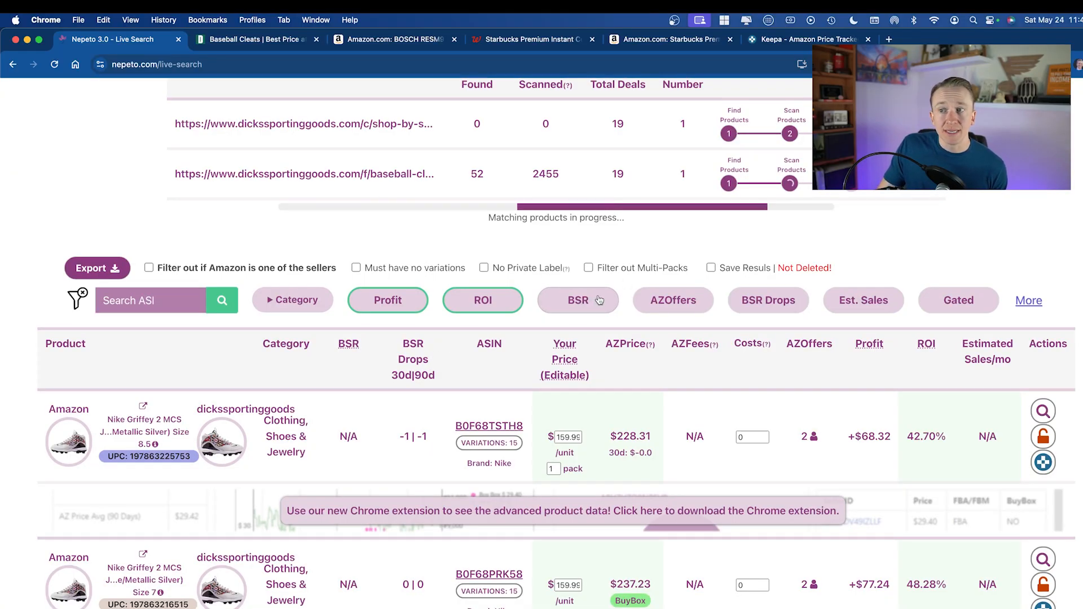
click(577, 300)
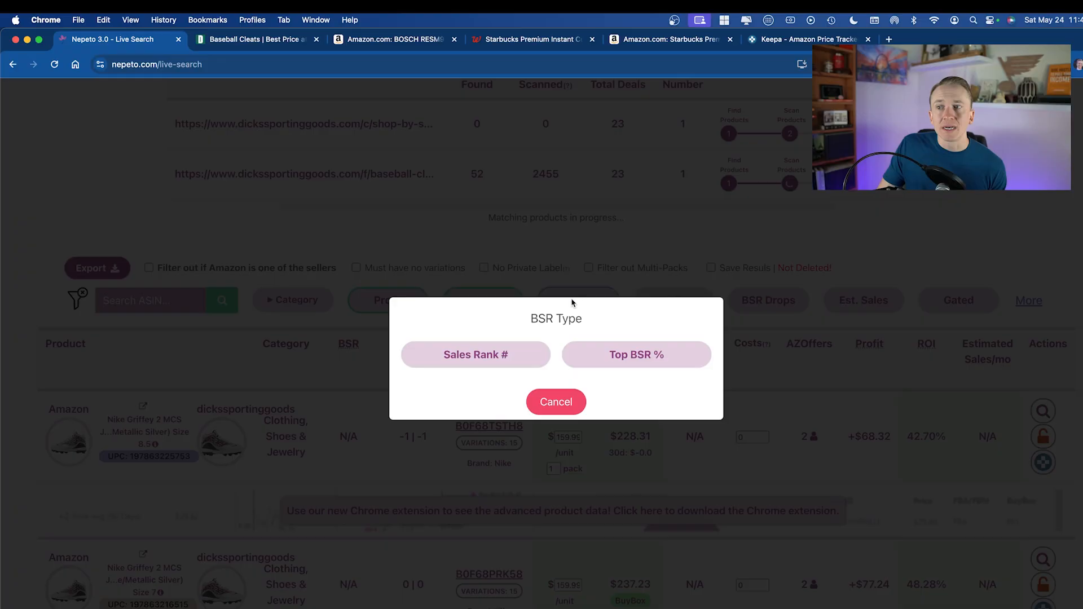
click(495, 365)
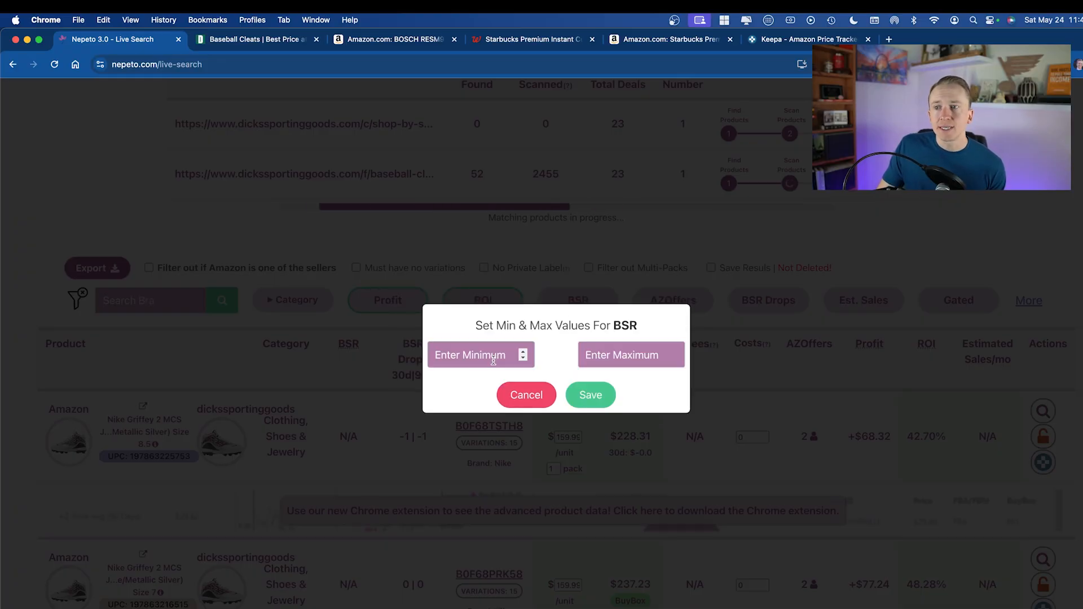
click(614, 361)
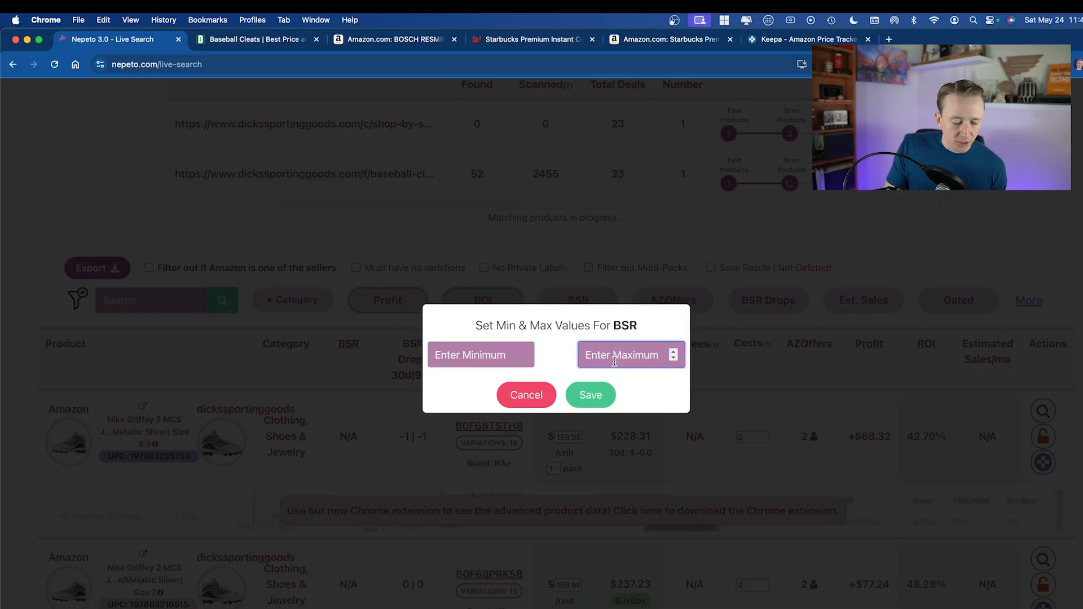
text(50000)
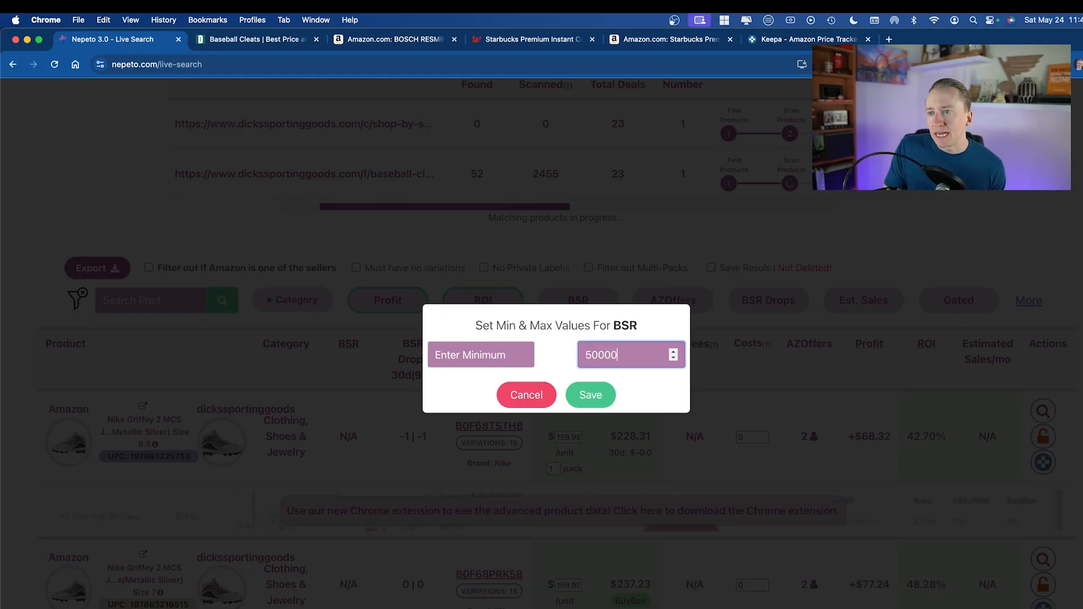
text(0)
click(598, 396)
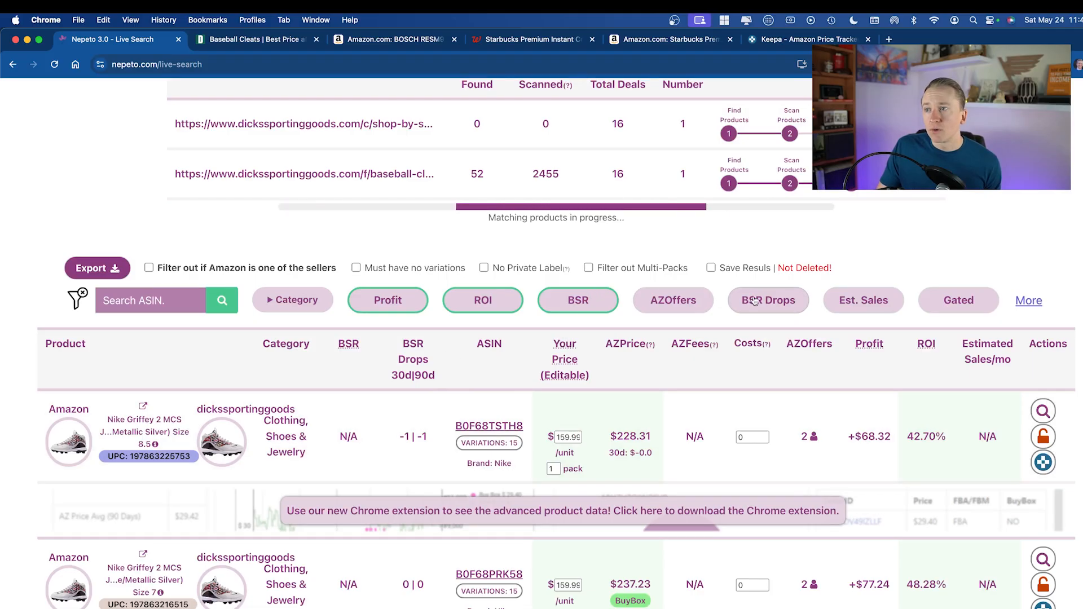
Filter the Live Search results to a minimum of 5 BSR drops in 30 days
click(770, 304)
click(476, 366)
text(5)
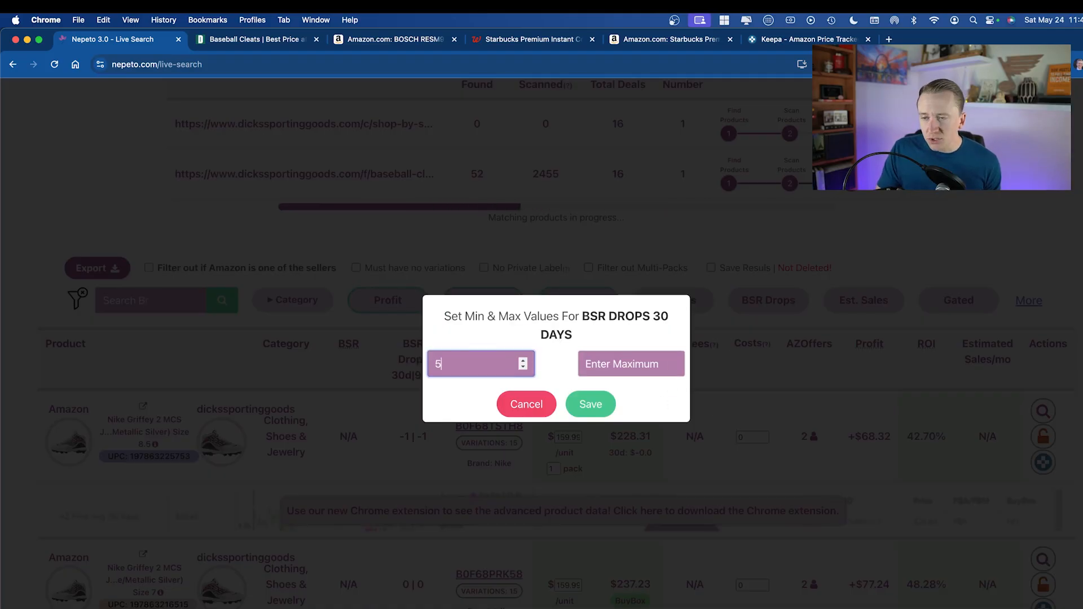
click(574, 413)
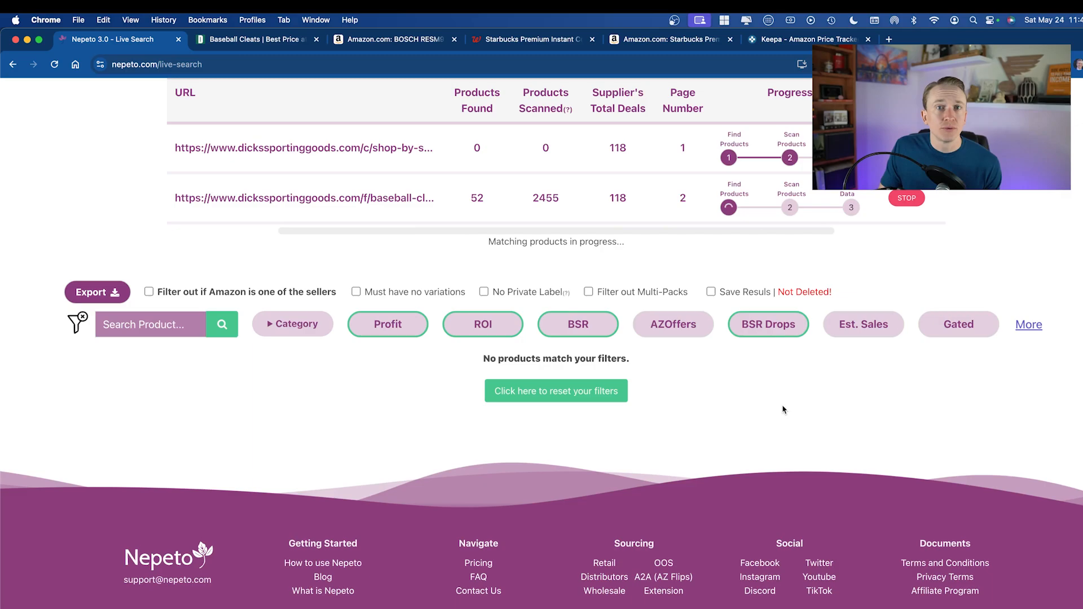
Examine the advanced settings for coupons, price and saved filters, and the options for filtering by gated status
scroll(783, 410, up, 2)
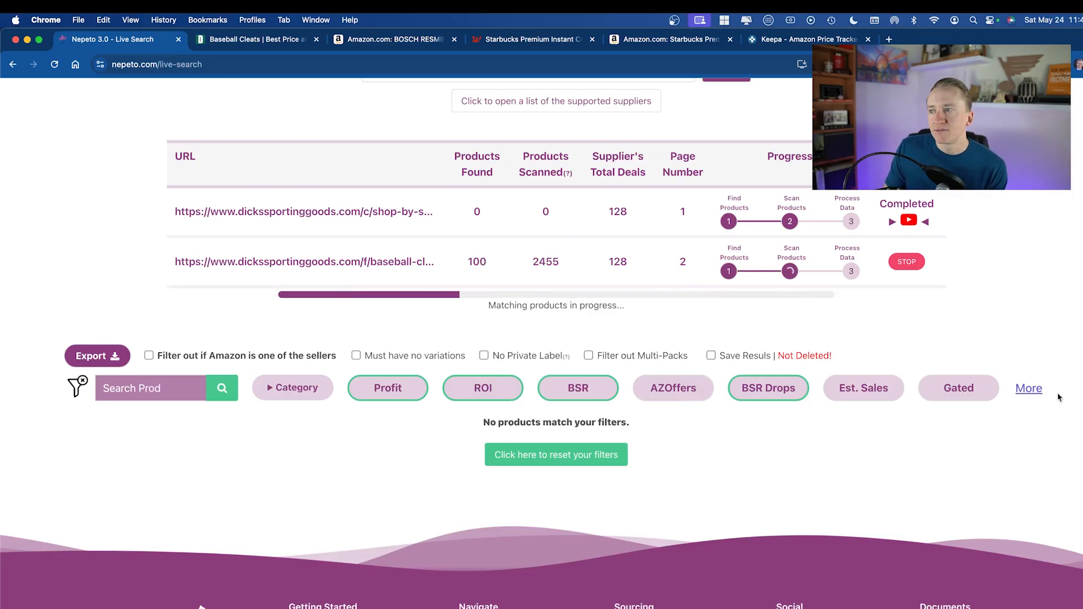
click(1028, 389)
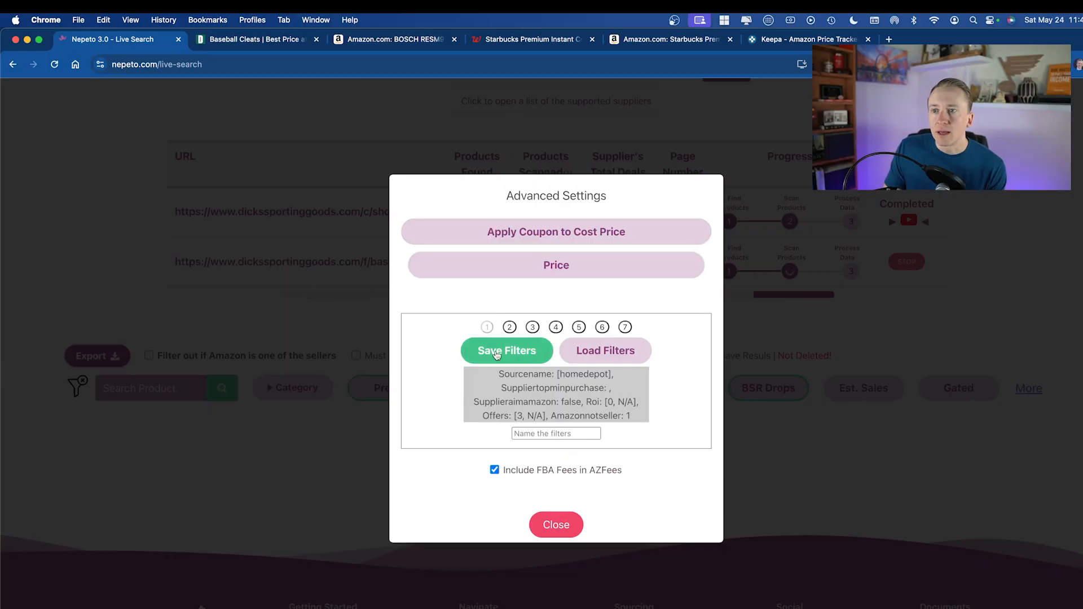
click(573, 521)
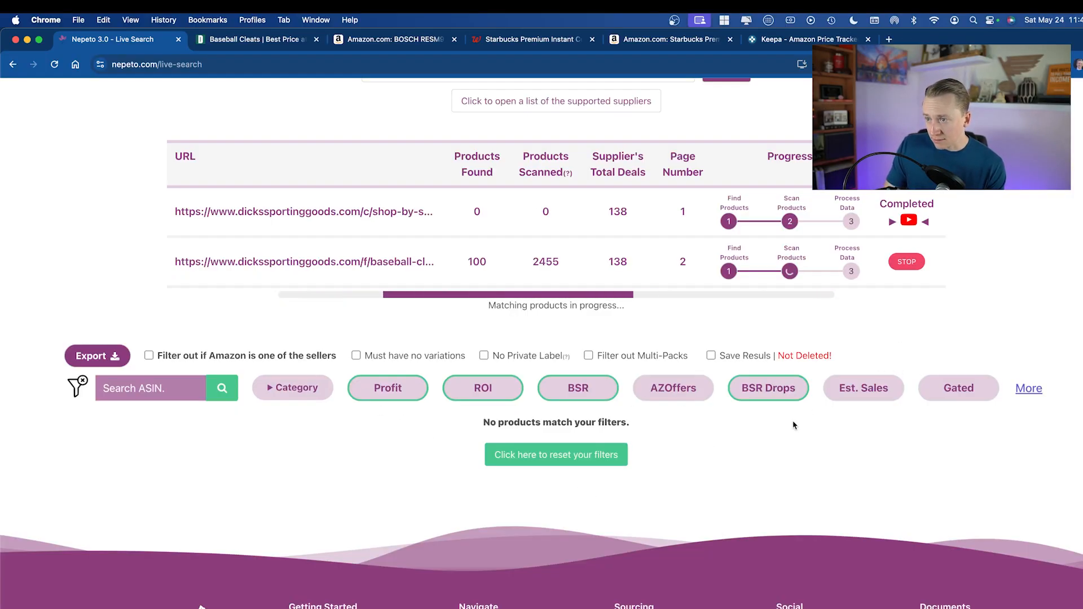
click(947, 393)
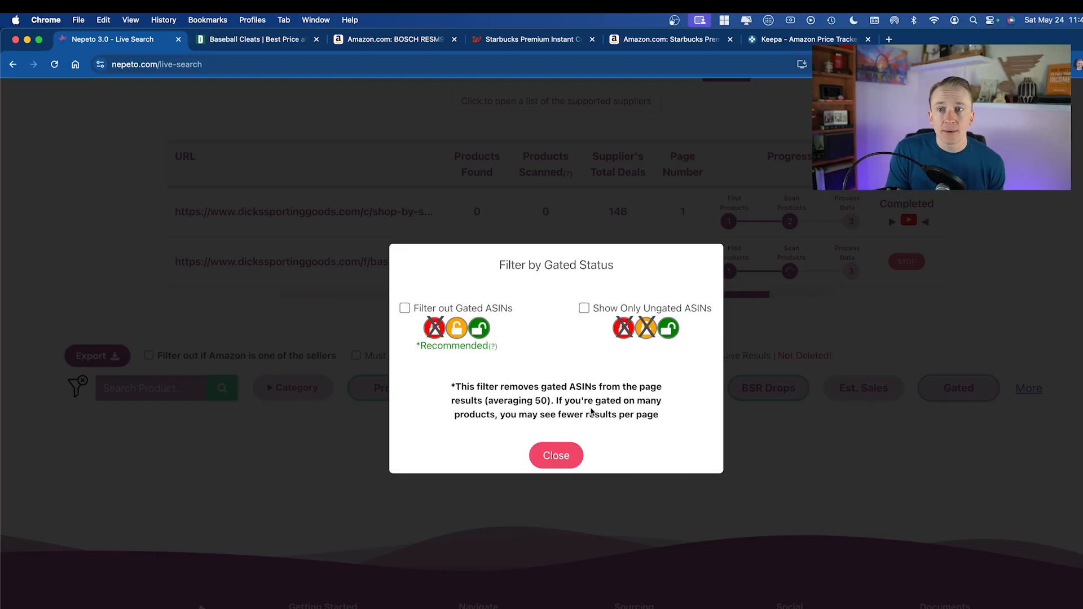
click(556, 456)
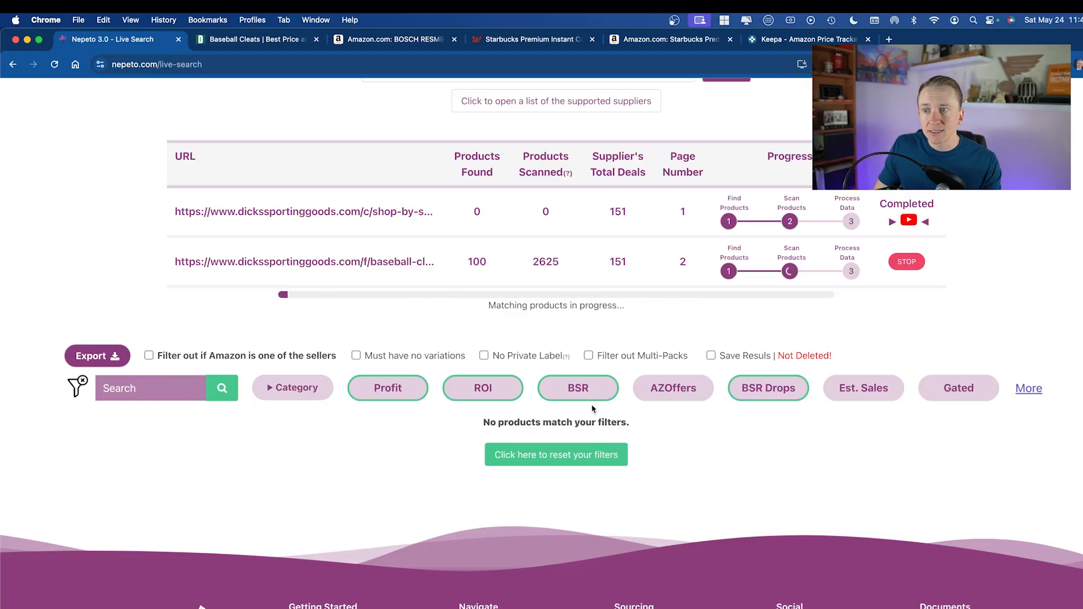
Revise the minimum value of the 30-day BSR drops filter and save it
click(768, 388)
text(5)
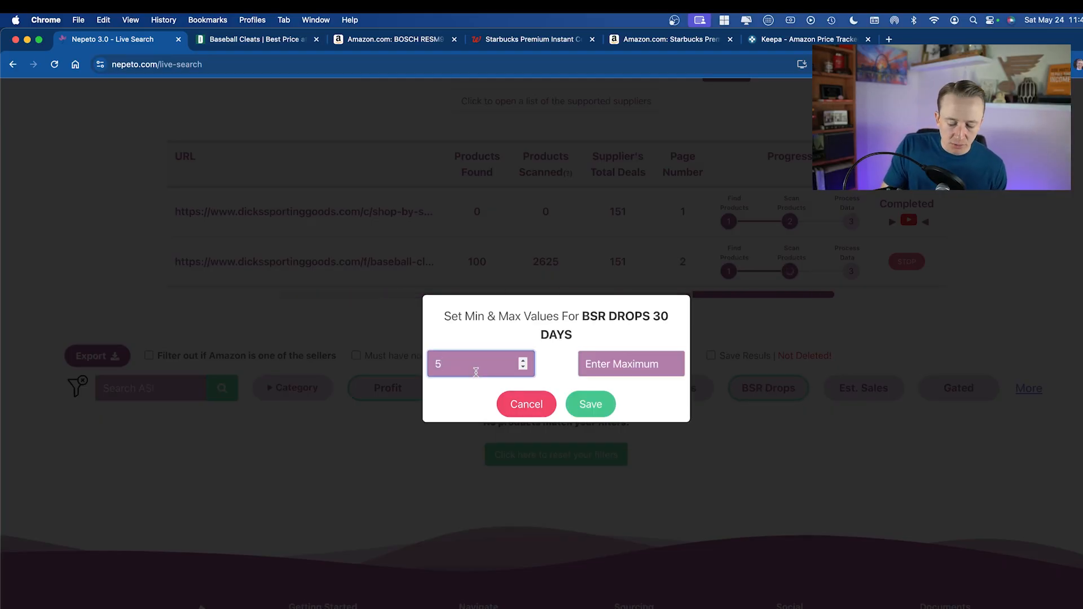
click(596, 411)
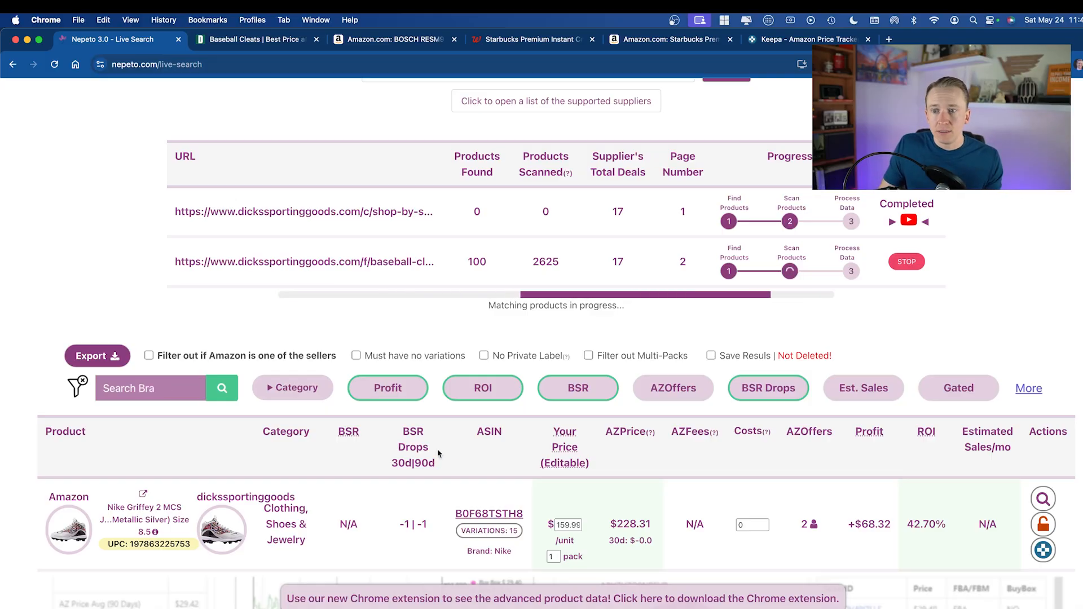
Look through the filtered Baseball Cleats matches and check the scan's products found, products scanned and total deals
scroll(293, 451, up, 1)
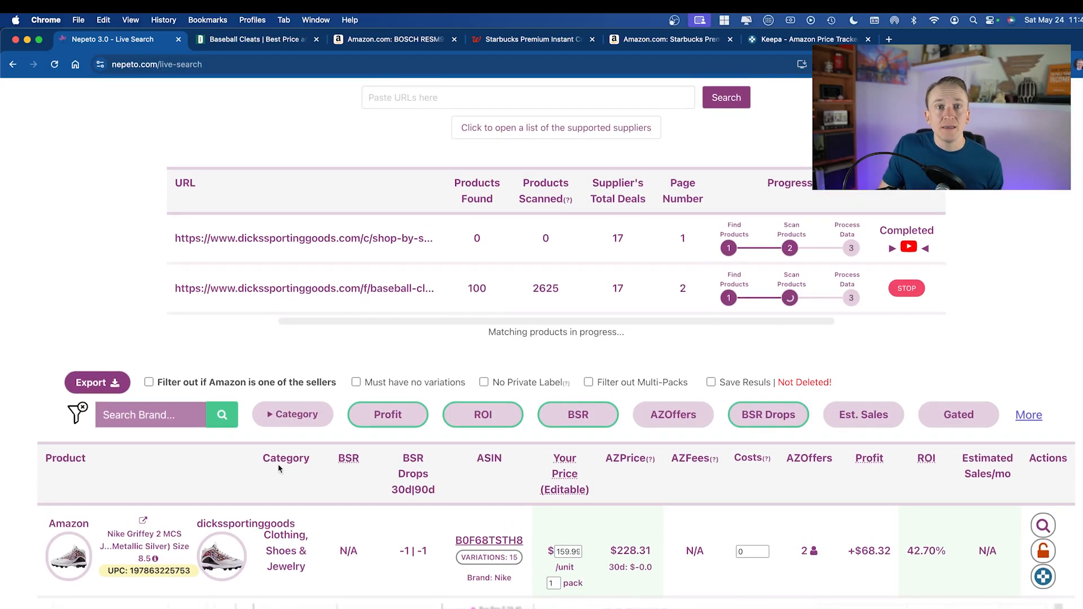
scroll(395, 440, down, 6)
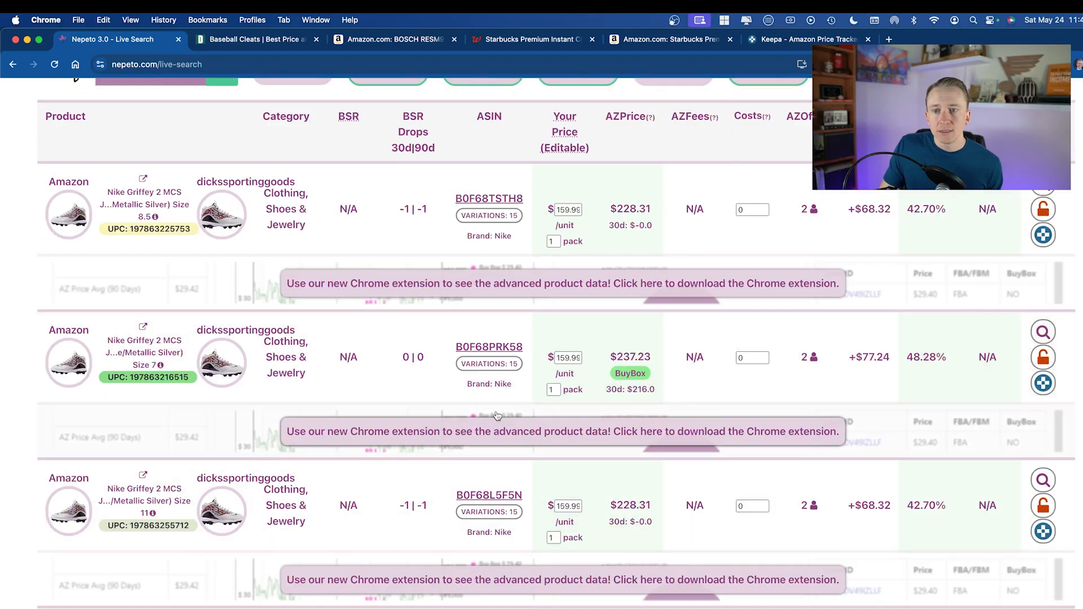
scroll(452, 413, up, 4)
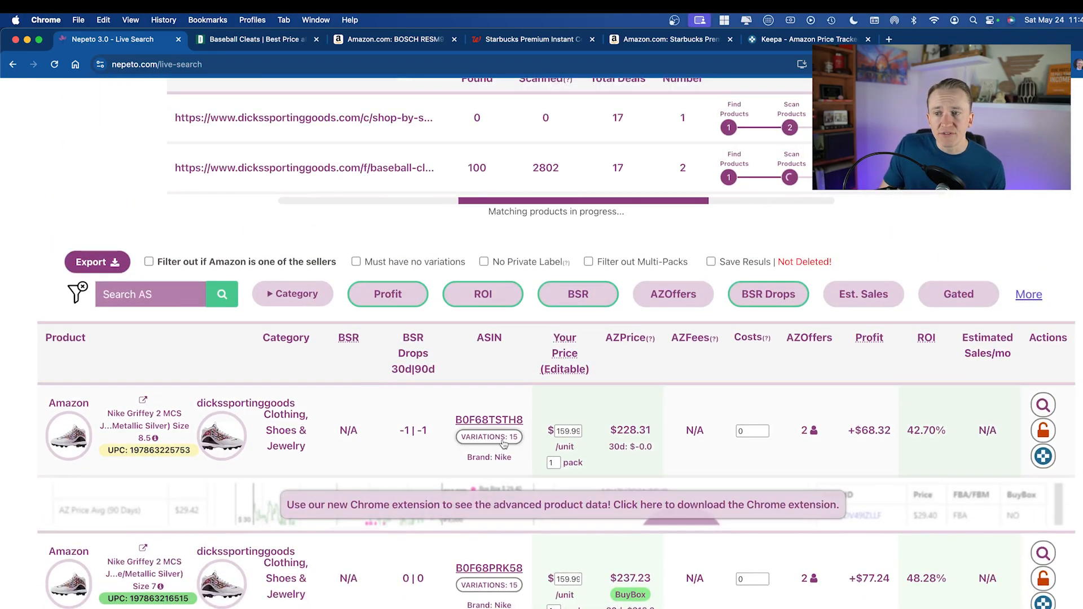
scroll(463, 469, down, 3)
scroll(463, 470, up, 3)
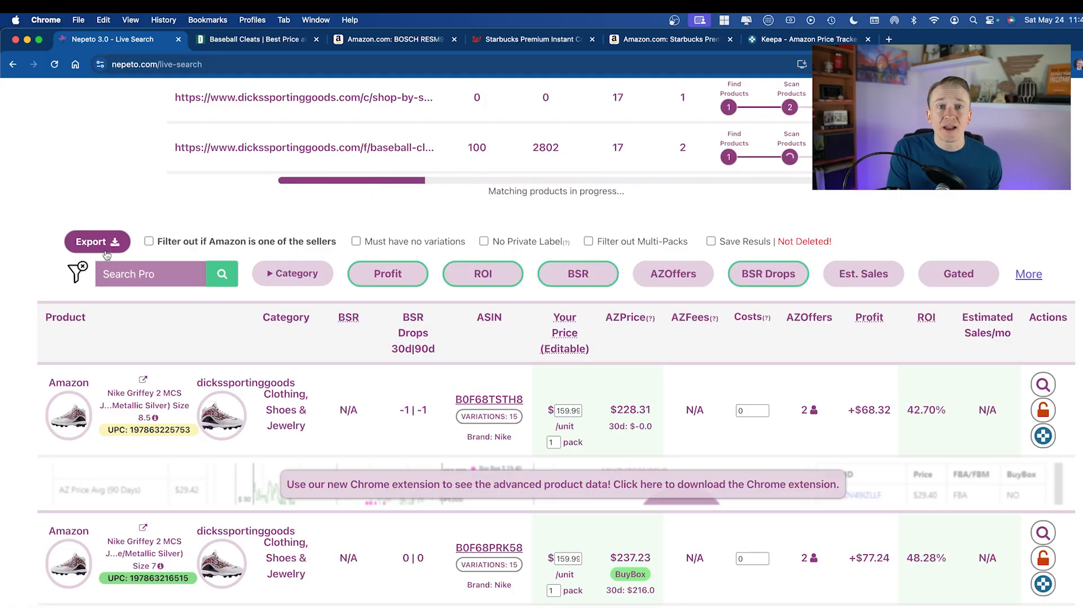
scroll(590, 296, up, 5)
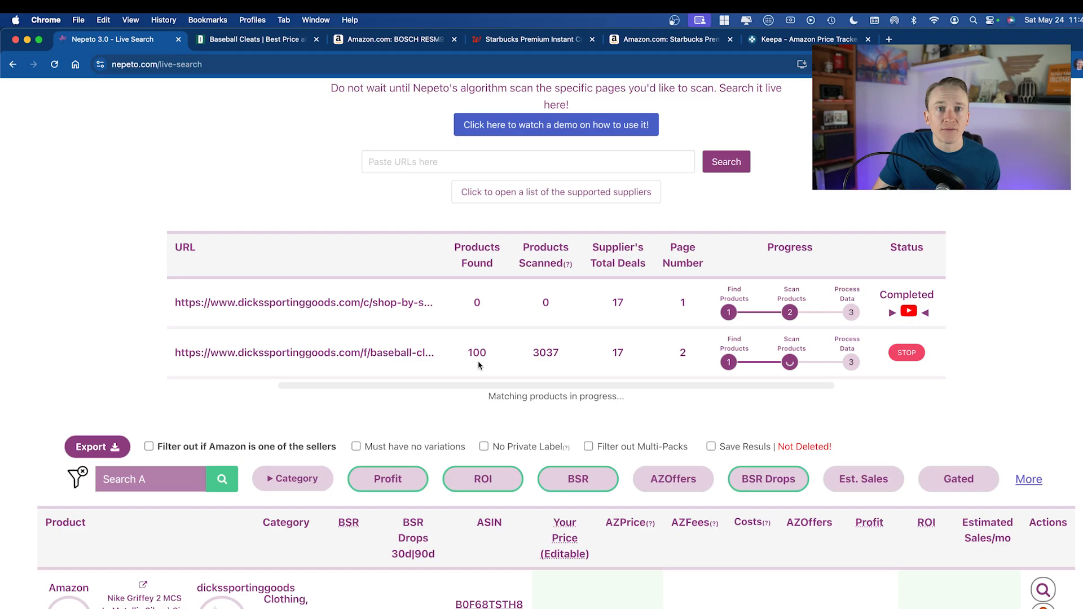
scroll(527, 362, up, 2)
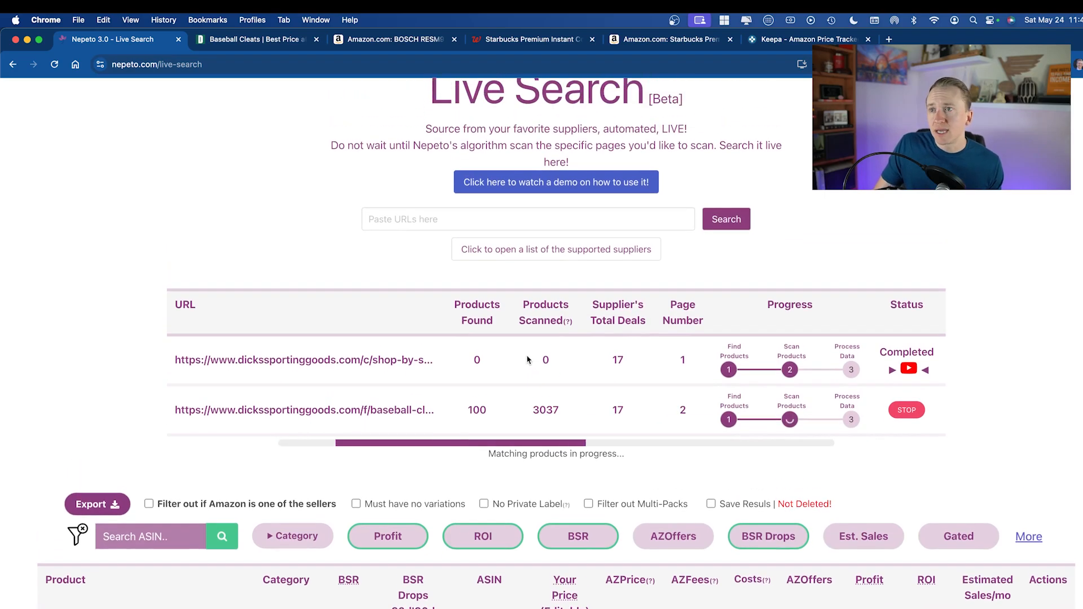
scroll(528, 359, up, 1)
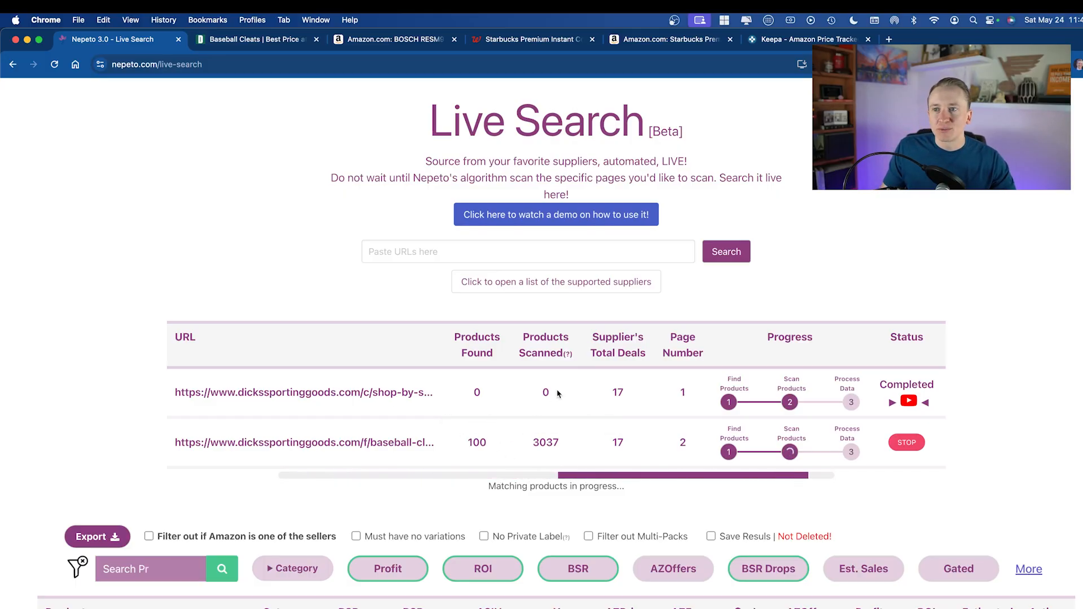
mouse_move(546, 381)
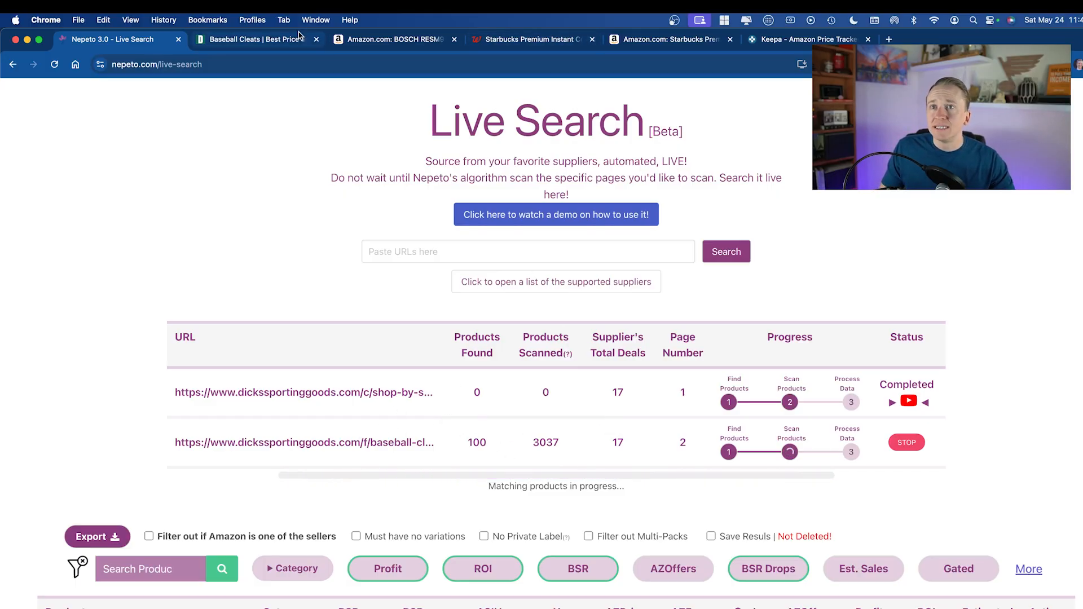
Switch to the DICK'S site and open the Accessories category and its Shop All Apparel Accessories page
click(277, 41)
scroll(446, 252, up, 15)
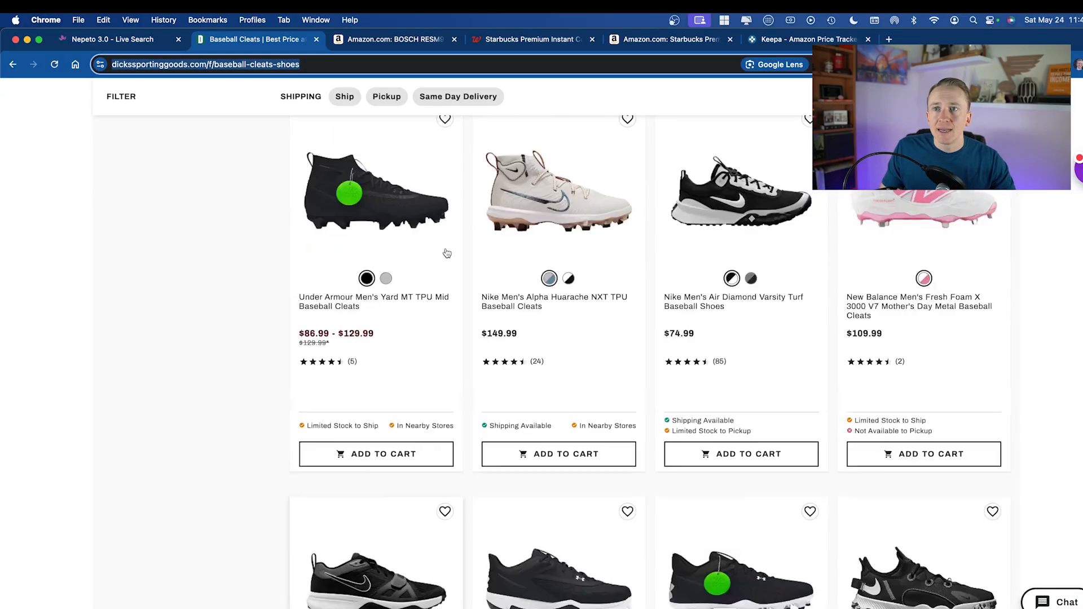
scroll(447, 253, up, 10)
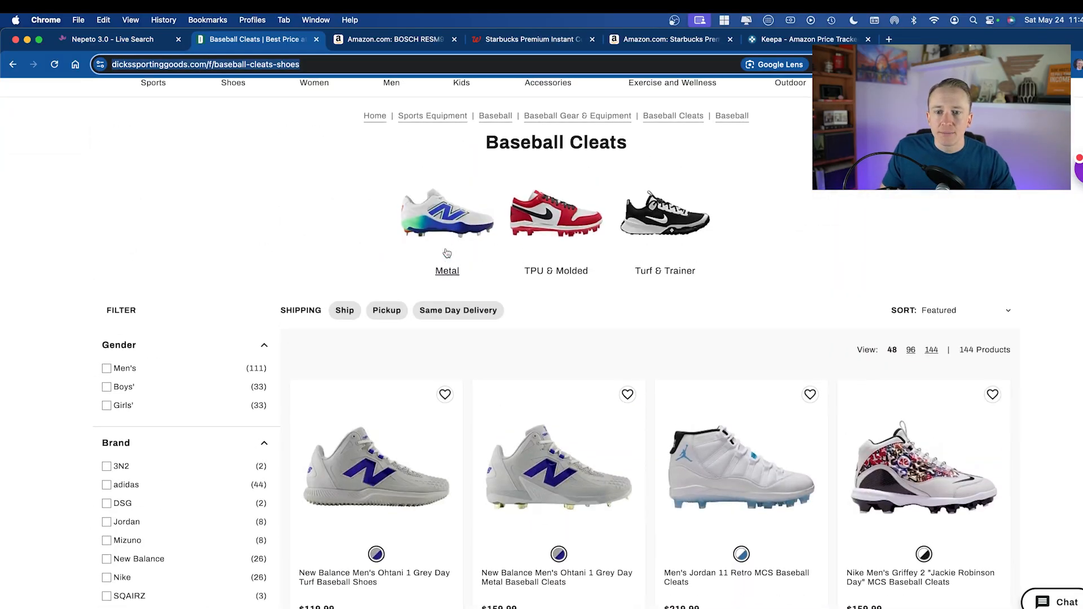
click(552, 187)
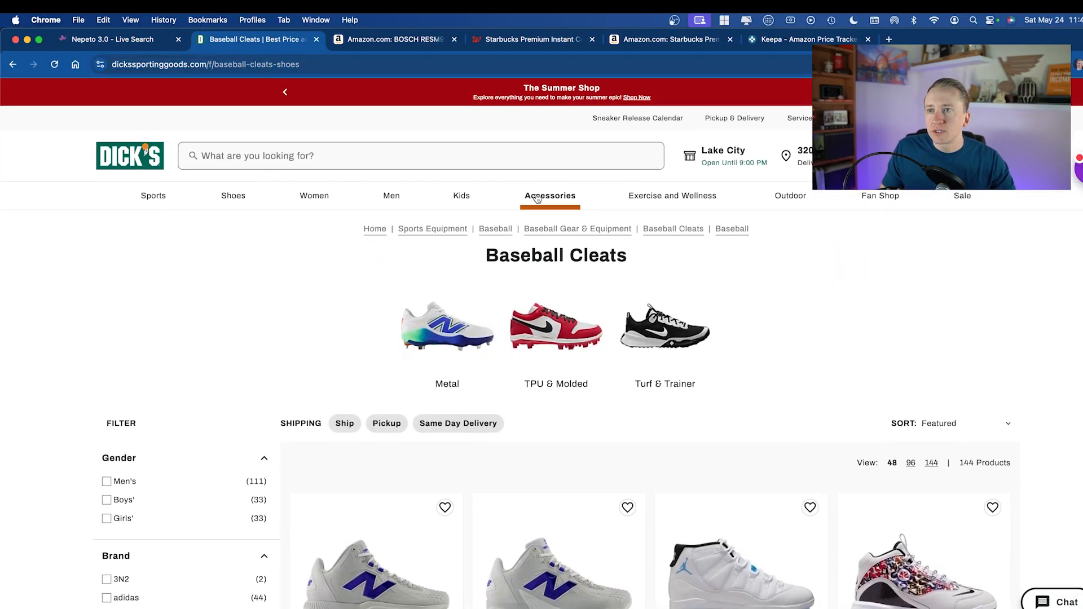
click(537, 198)
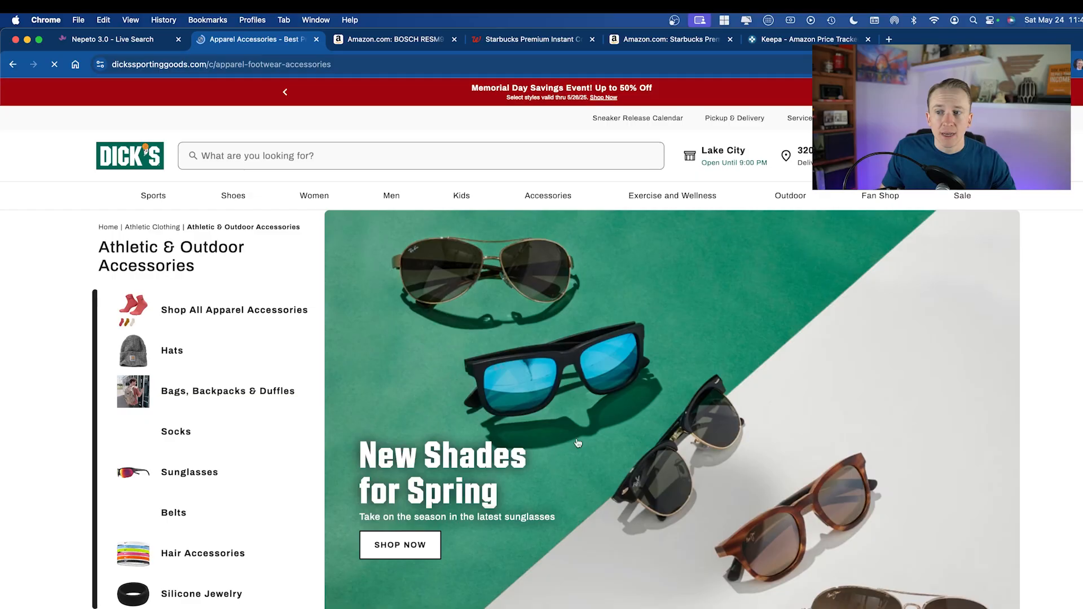
scroll(578, 443, down, 10)
scroll(600, 440, down, 15)
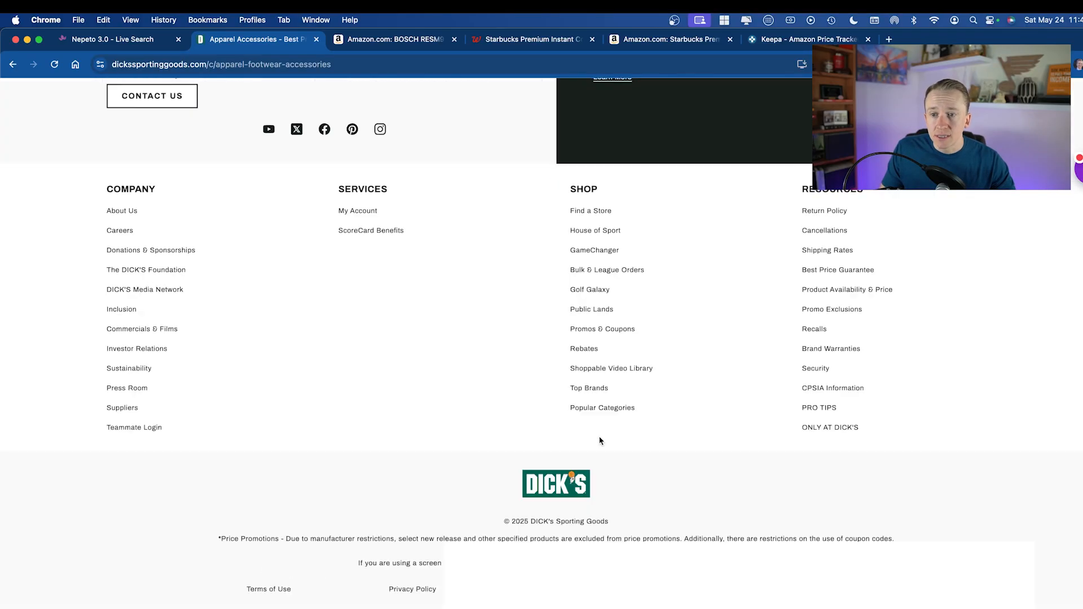
scroll(600, 441, up, 20)
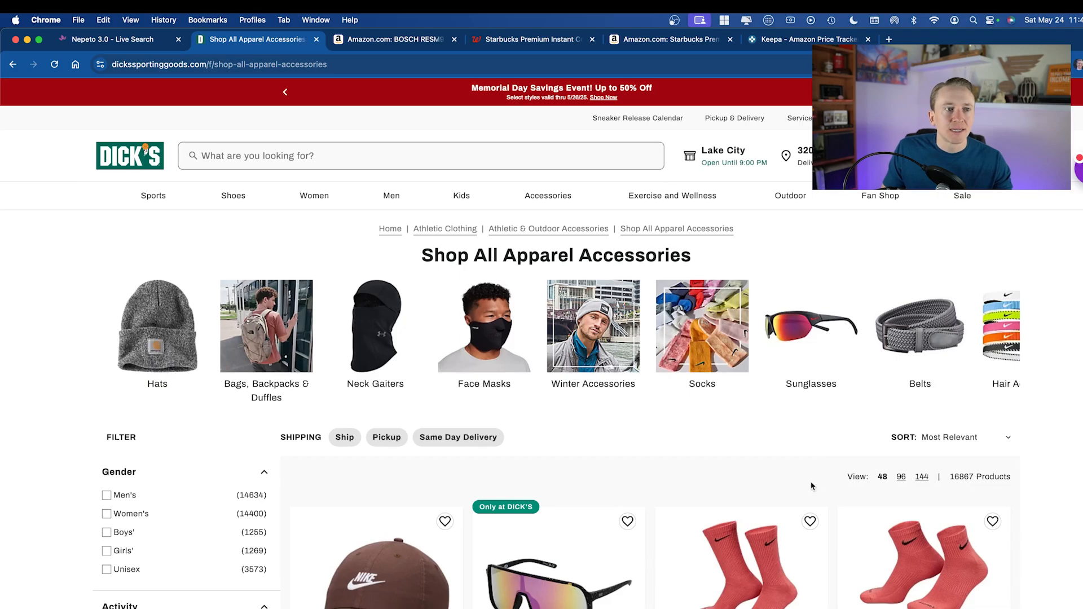
Copy the Shop All Apparel Accessories page URL and start a Nepeto Live Search scan of it
click(237, 64)
key(super+c)
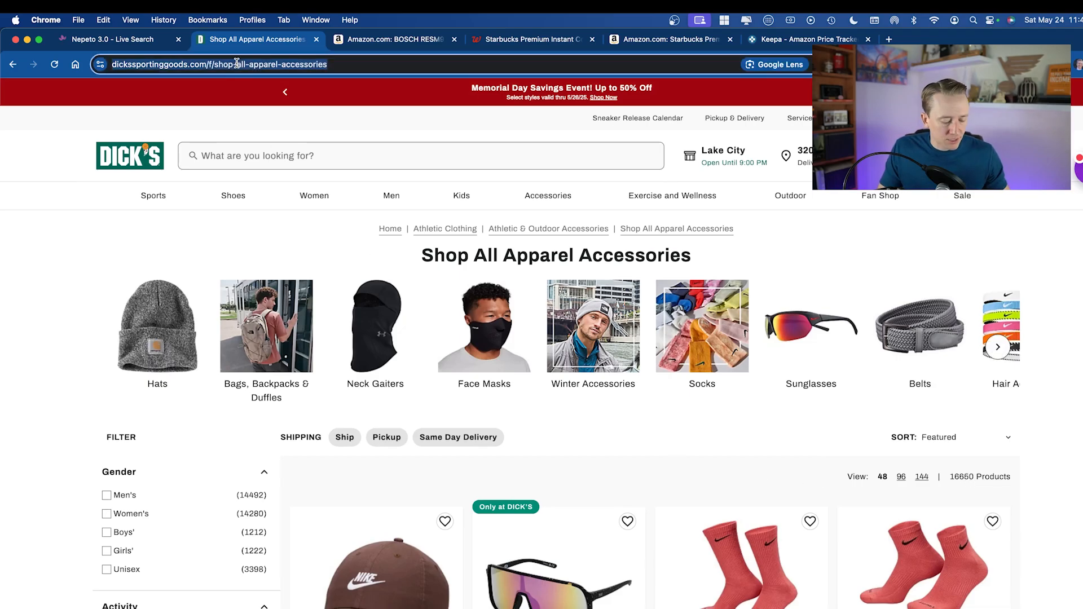
click(105, 39)
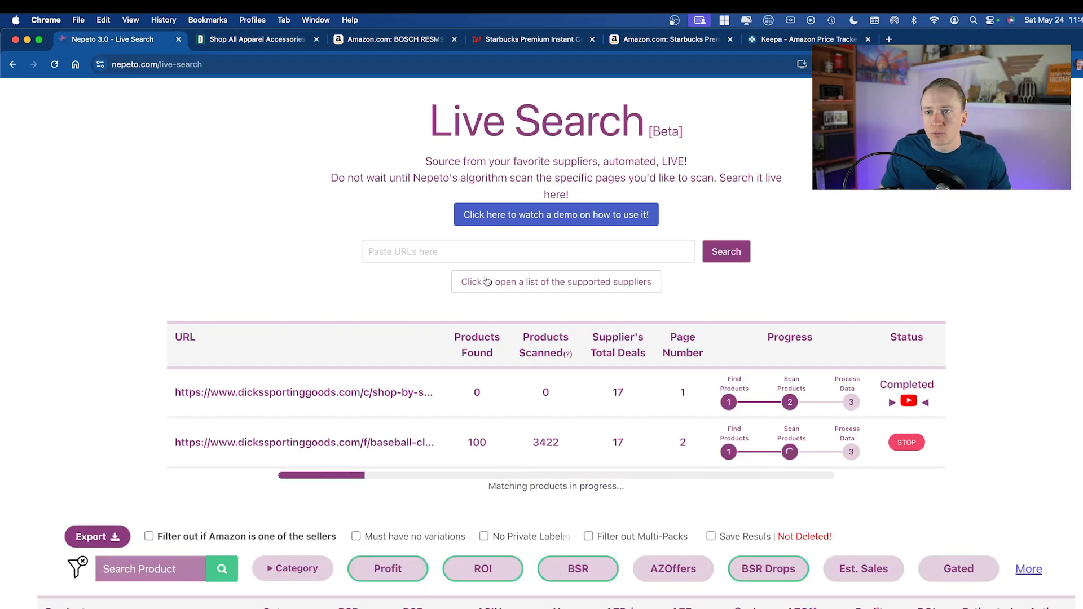
click(488, 251)
key(super+v)
click(705, 249)
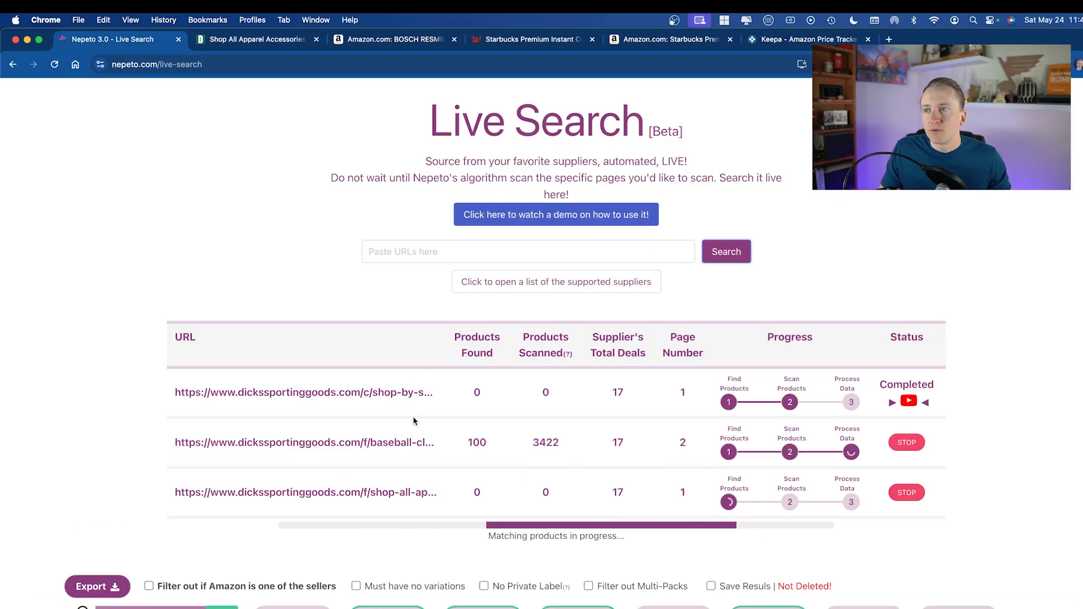
Enter a new minimum for BSR drops over 30 days in the Live Search results filter and save it
scroll(825, 267, down, 2)
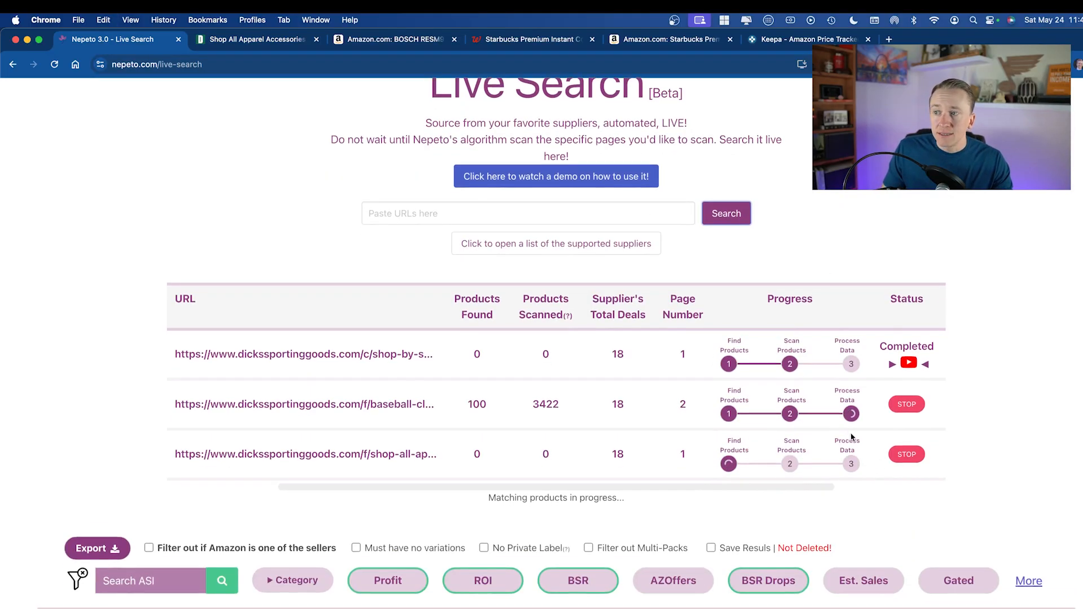
scroll(851, 415, down, 1)
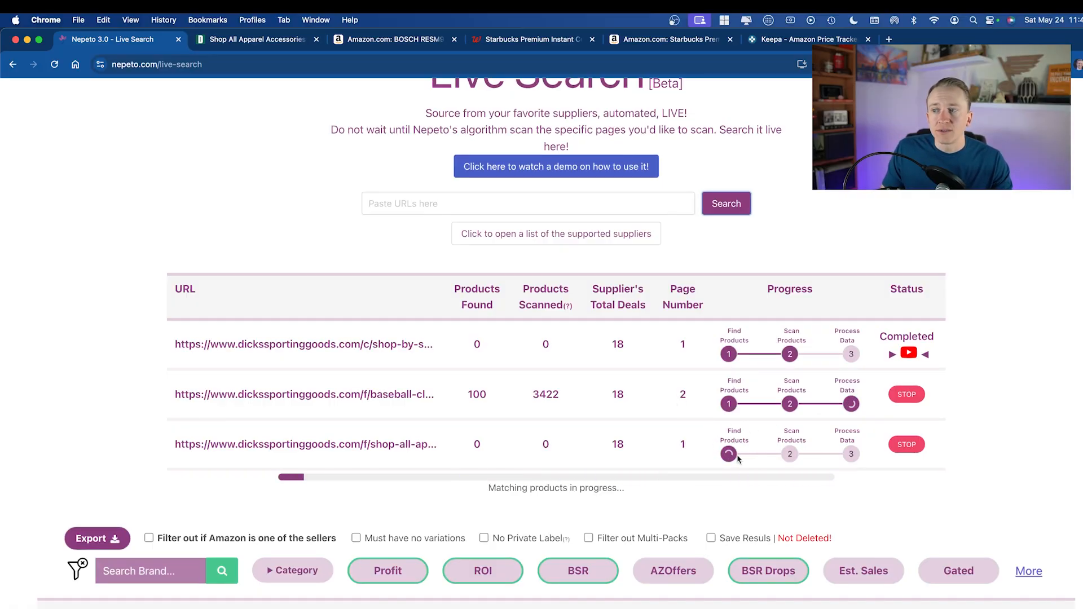
scroll(711, 466, down, 2)
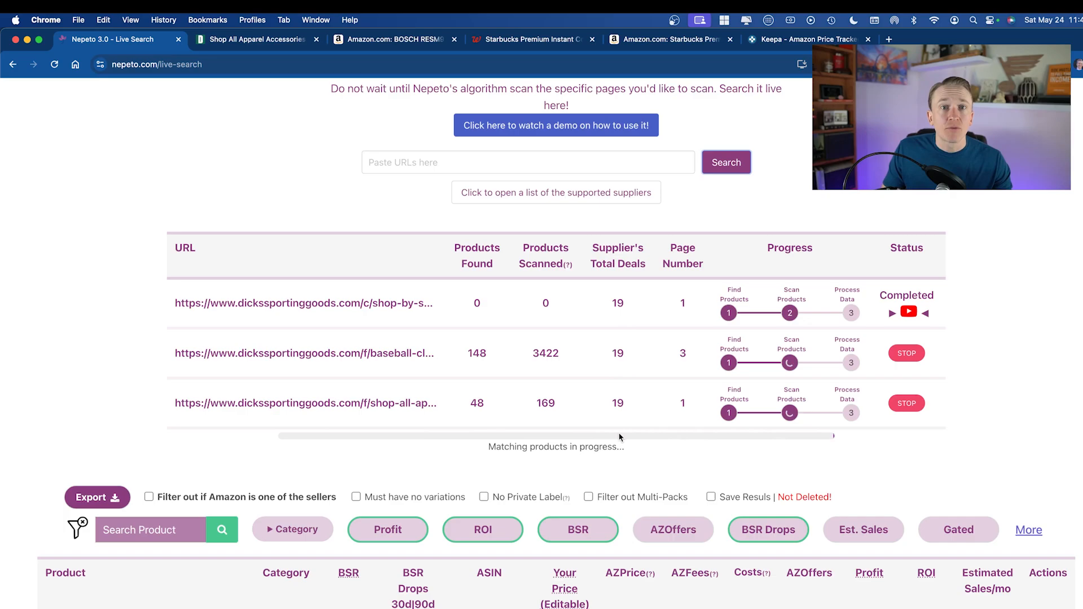
scroll(648, 451, down, 2)
click(768, 485)
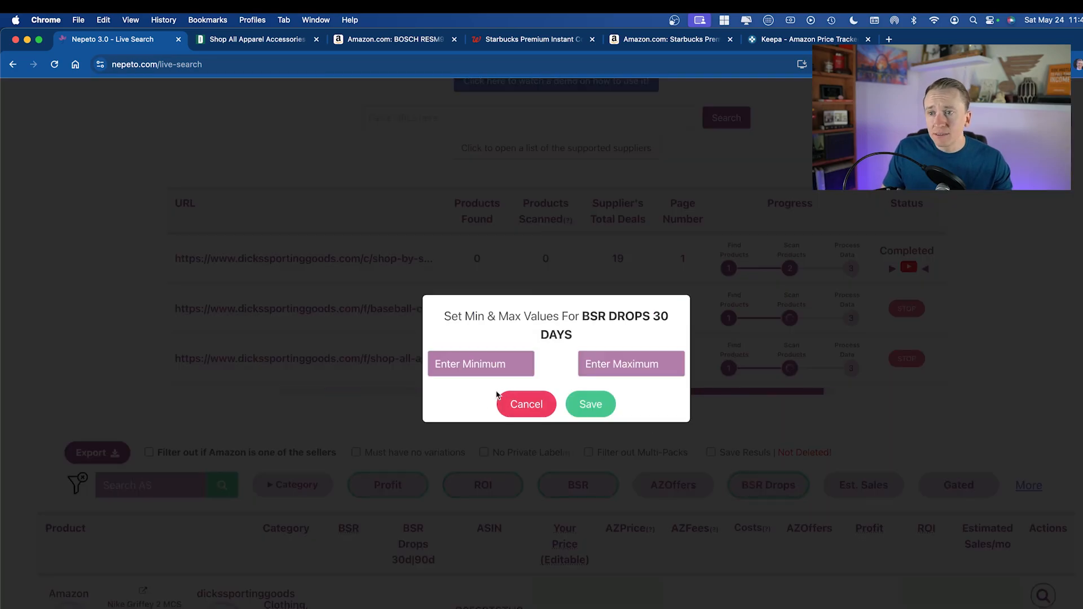
click(476, 366)
click(584, 404)
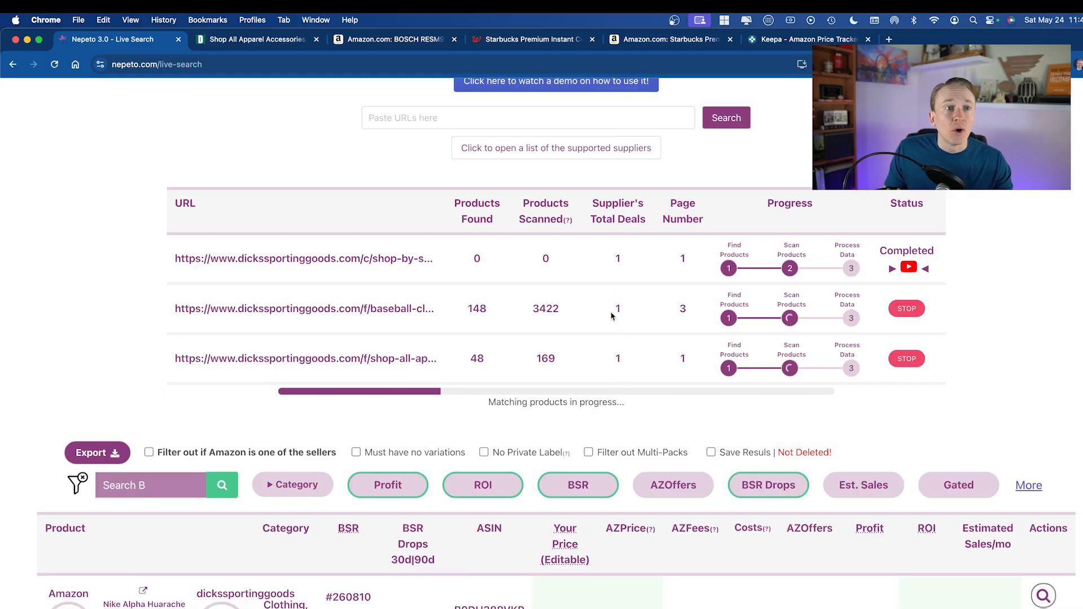
Check the first filtered match's price, profit, ROI and estimated sales, and the progress of the running DICK'S scans
scroll(677, 451, down, 3)
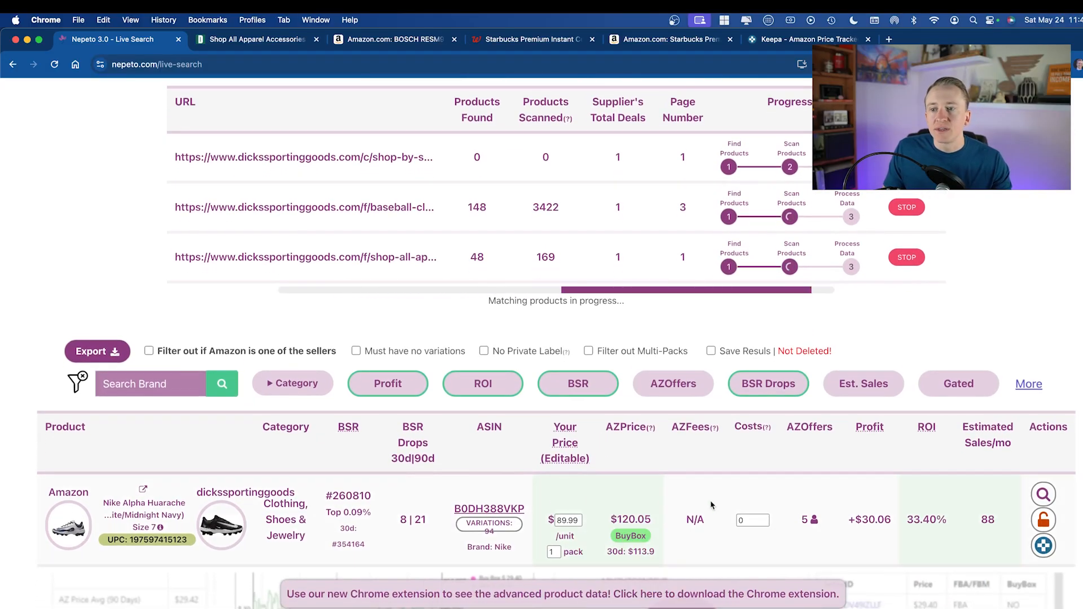
scroll(711, 505, down, 1)
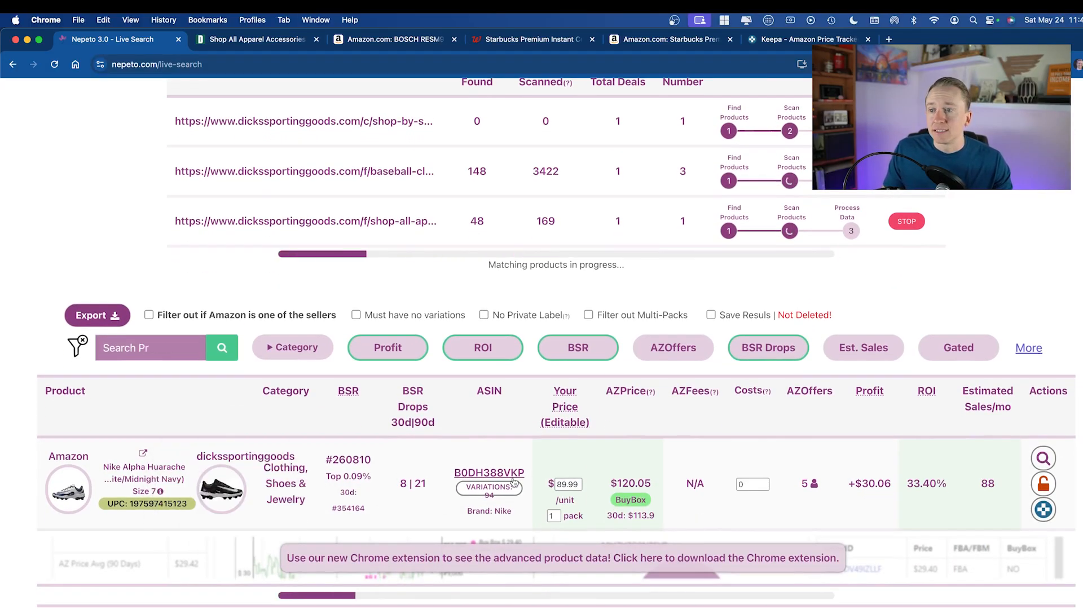
scroll(877, 493, down, 1)
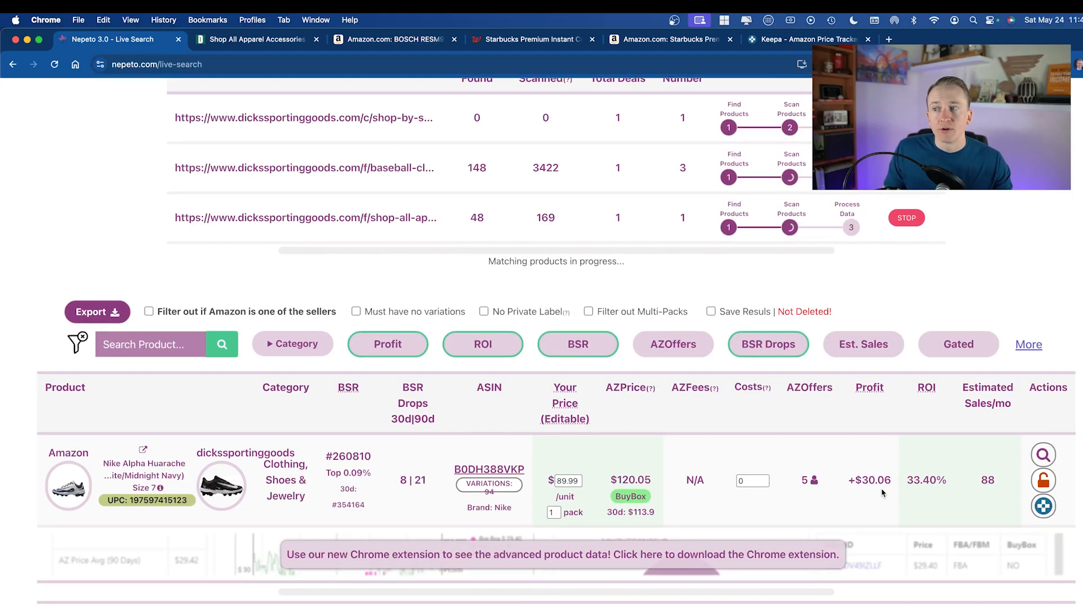
scroll(883, 493, up, 3)
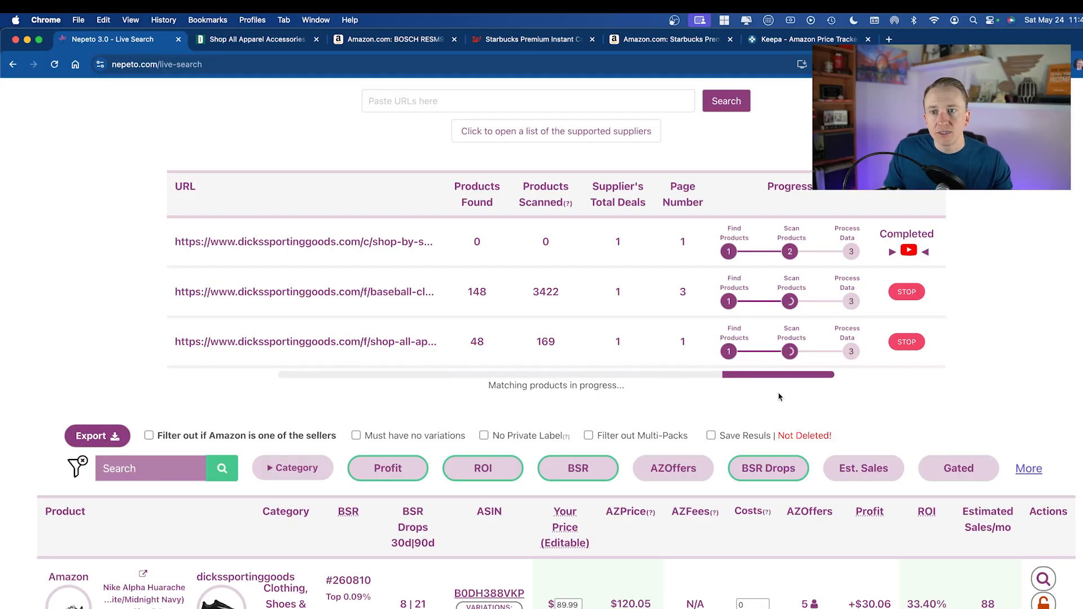
scroll(711, 376, up, 3)
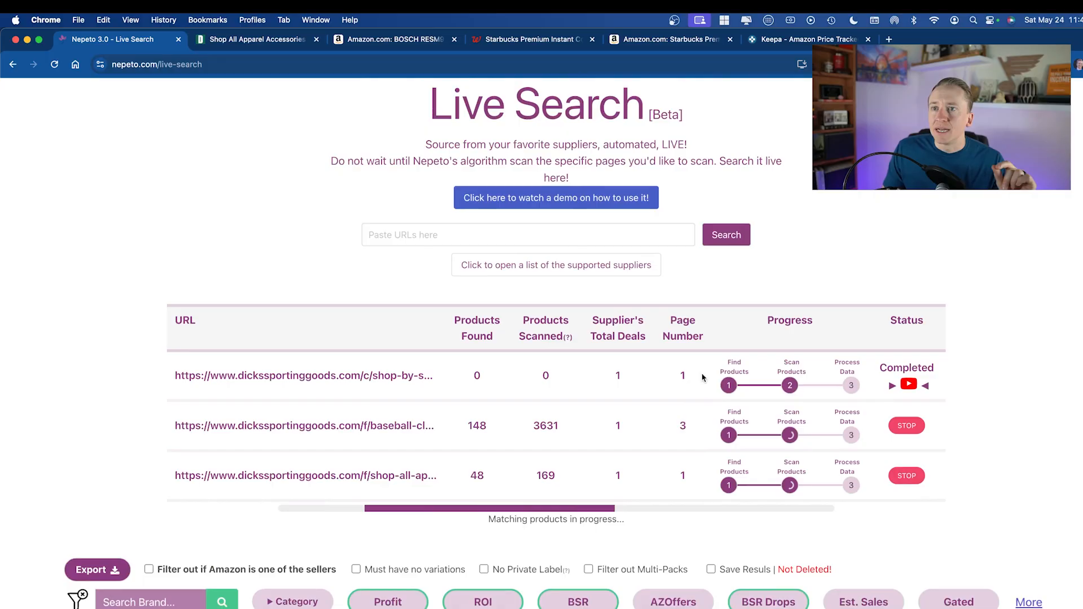
scroll(704, 395, down, 1)
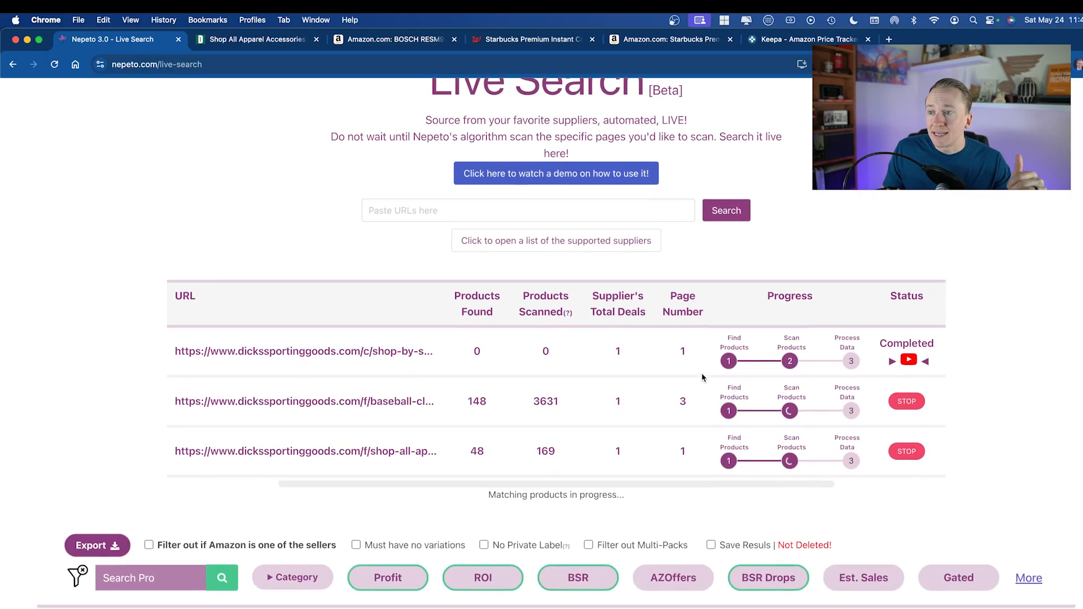
scroll(702, 446, down, 1)
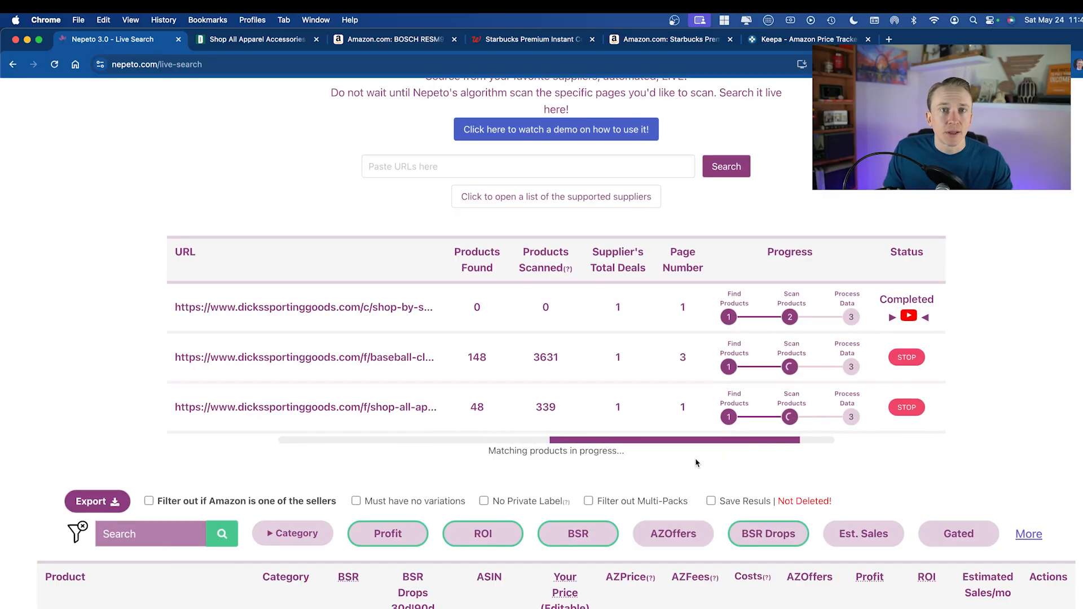
scroll(673, 465, up, 1)
scroll(673, 466, up, 1)
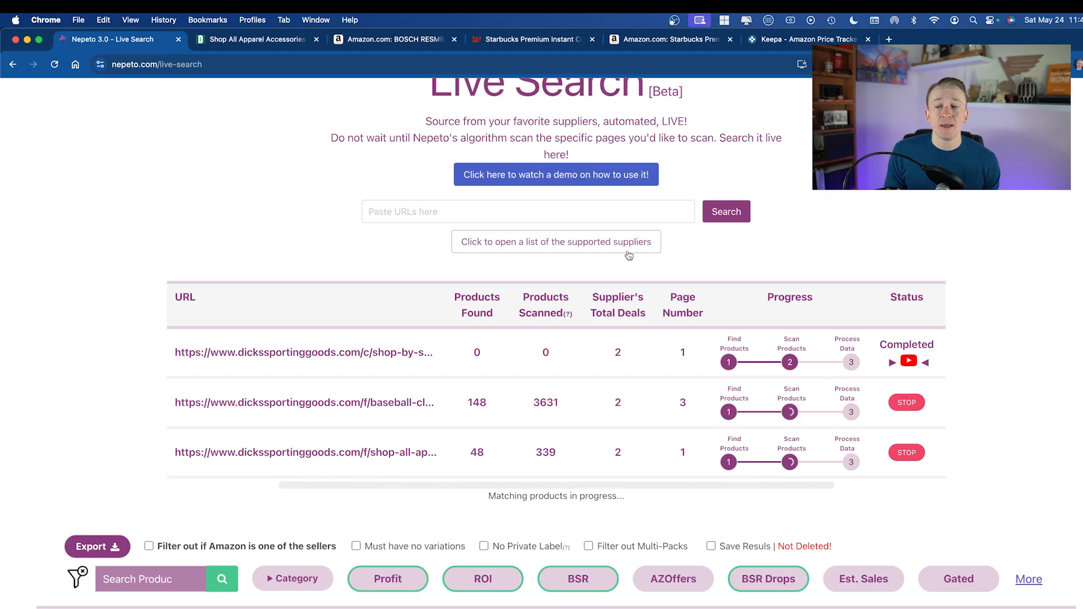
scroll(762, 437, down, 2)
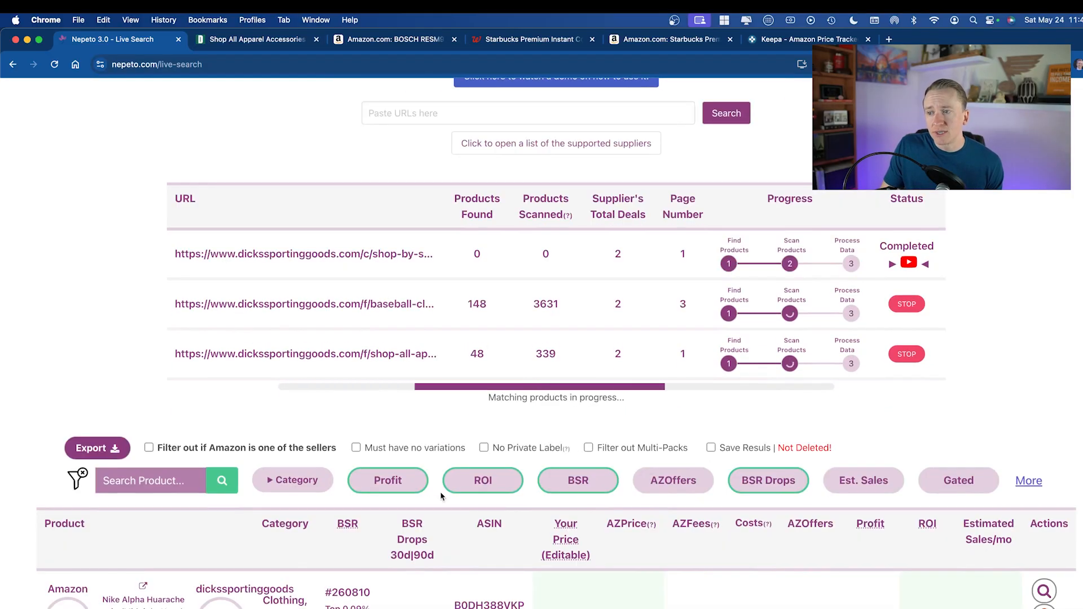
Compare the BSR drops, Amazon price, profit and ROI of the Nike Alpha Huarache matches and recheck the scan progress
scroll(395, 463, down, 4)
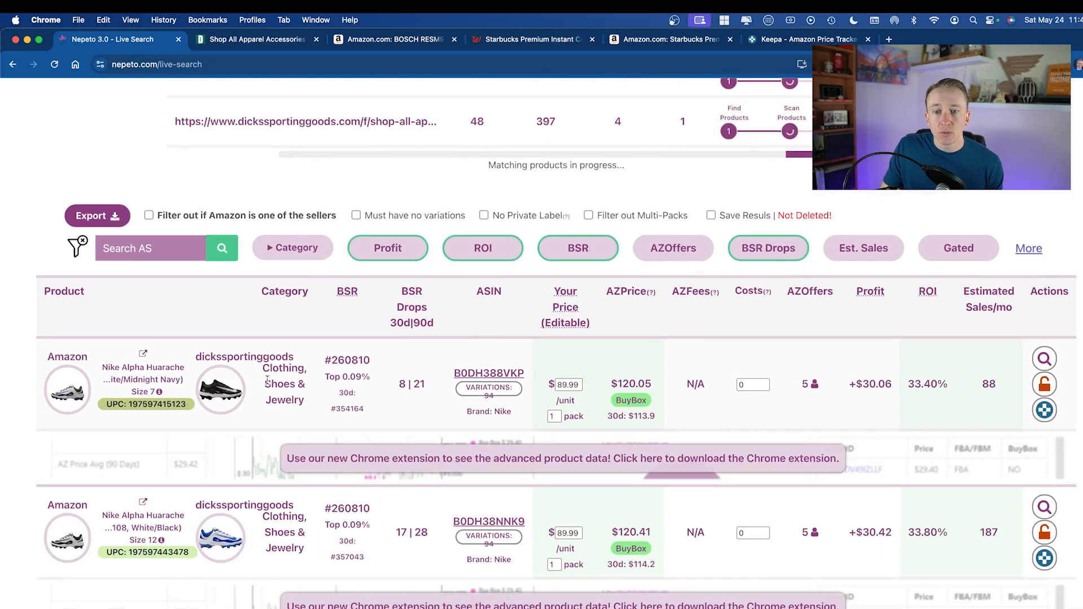
scroll(467, 478, down, 1)
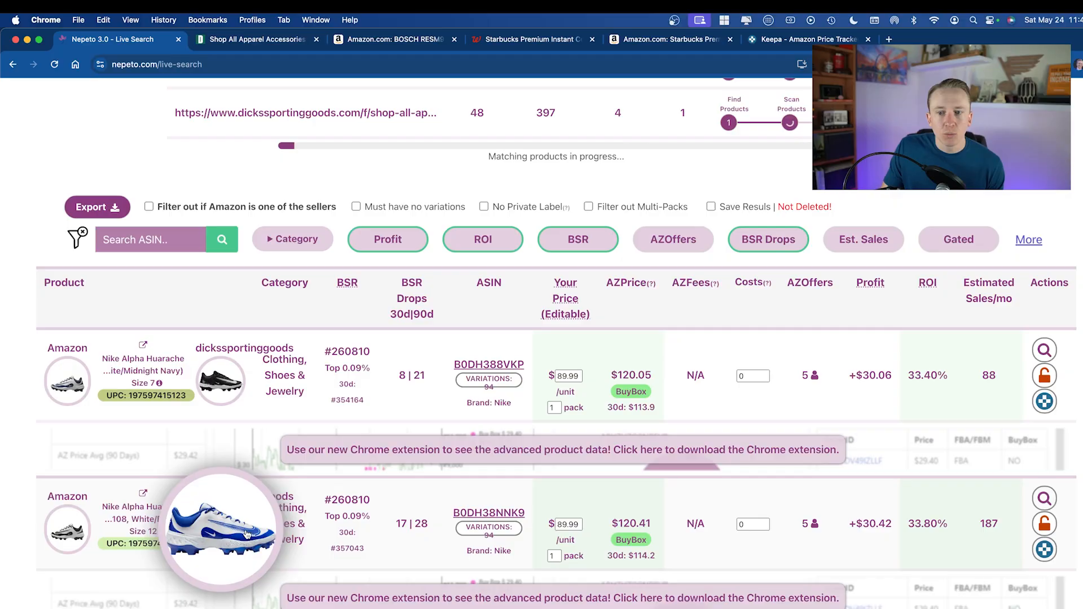
mouse_move(75, 543)
scroll(815, 457, down, 3)
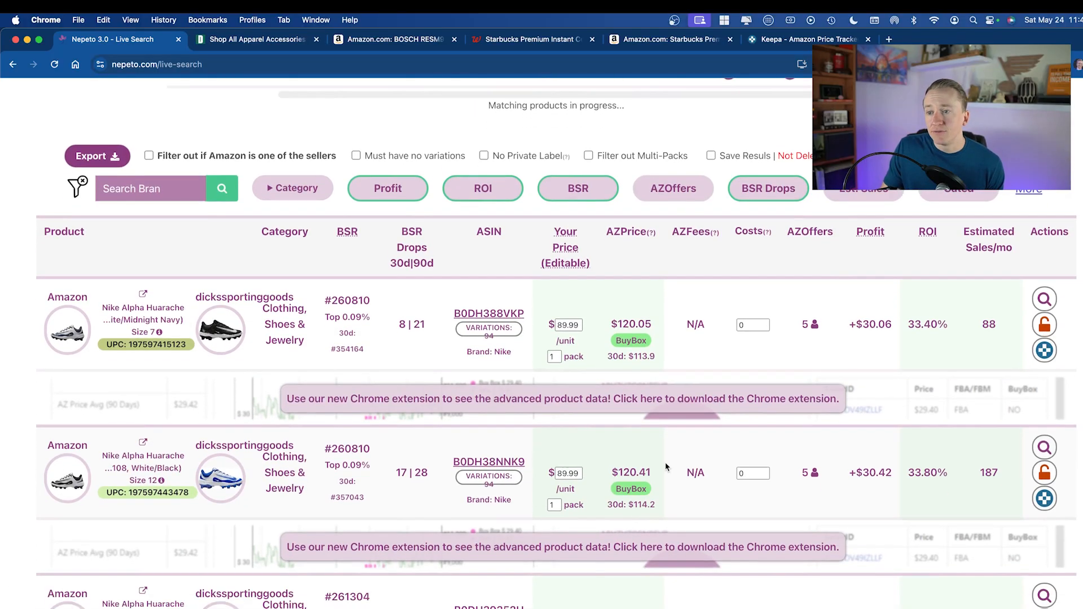
scroll(865, 453, down, 3)
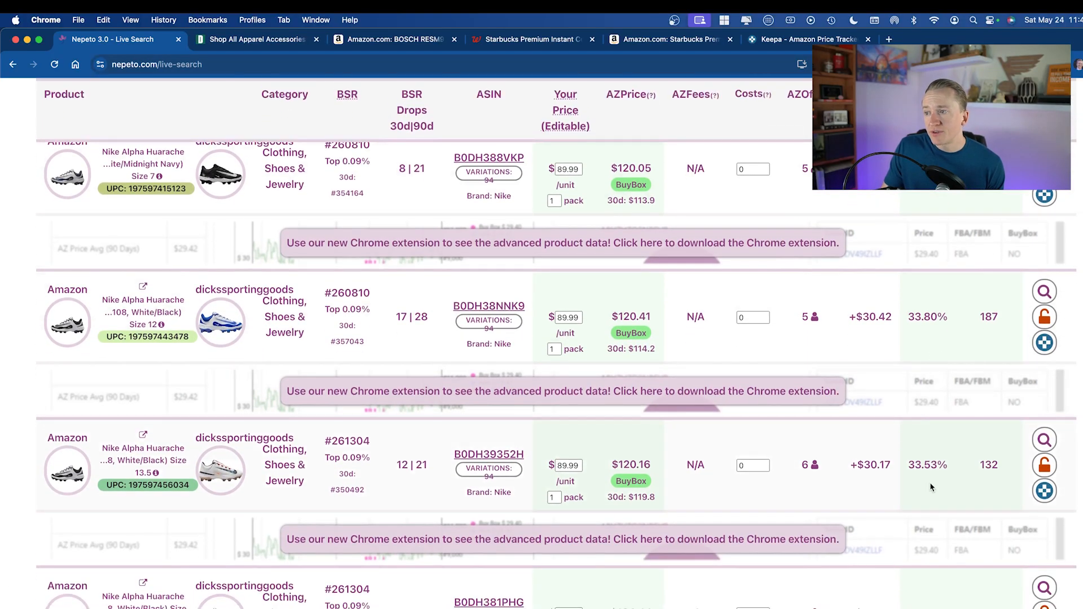
scroll(930, 488, down, 3)
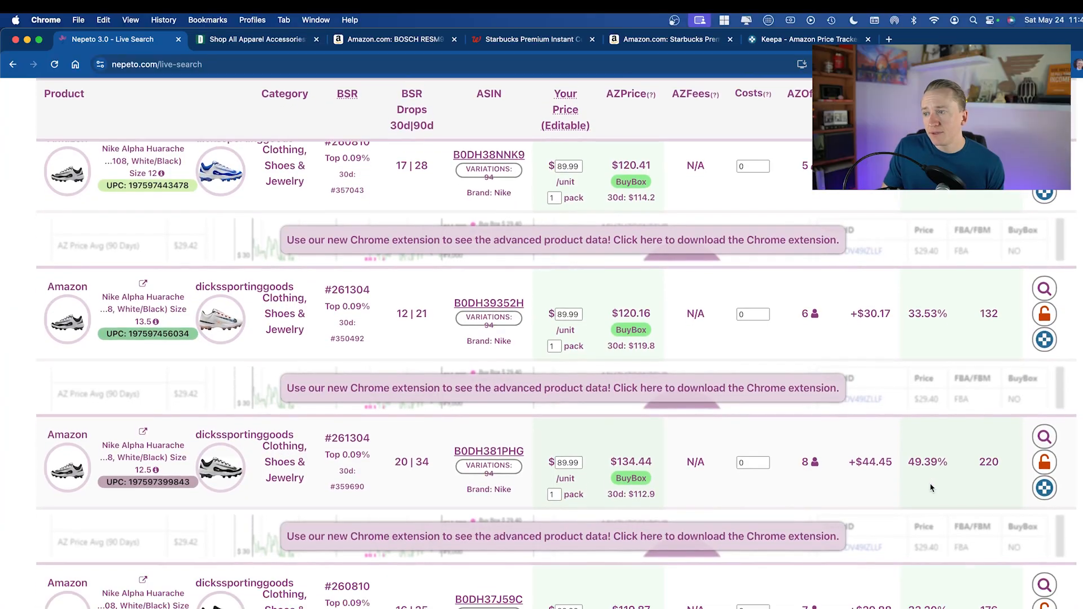
scroll(931, 486, down, 1)
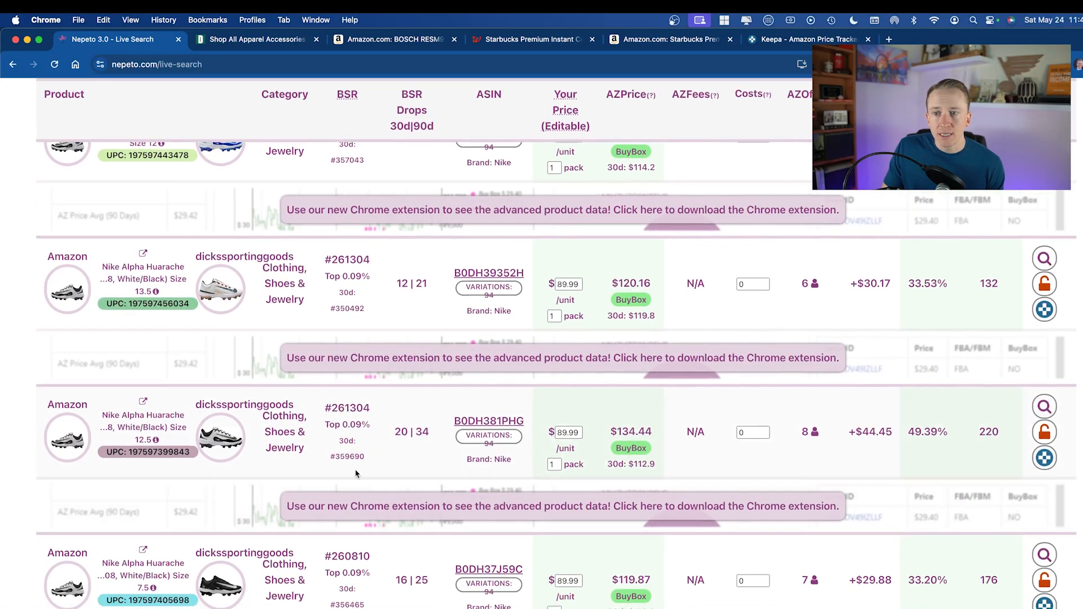
scroll(356, 474, down, 1)
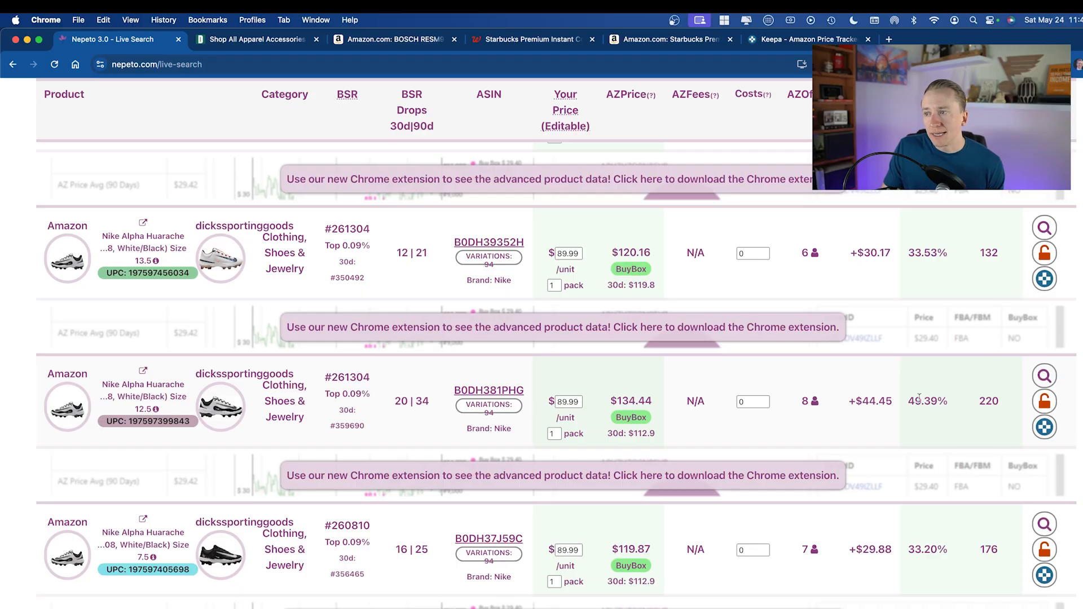
scroll(926, 415, down, 1)
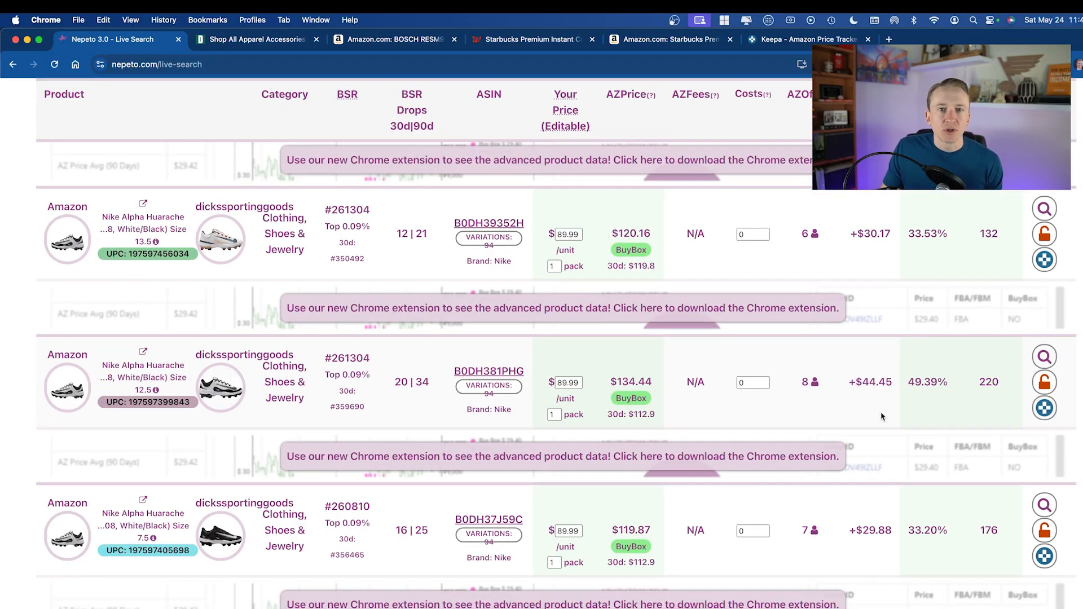
scroll(883, 417, up, 15)
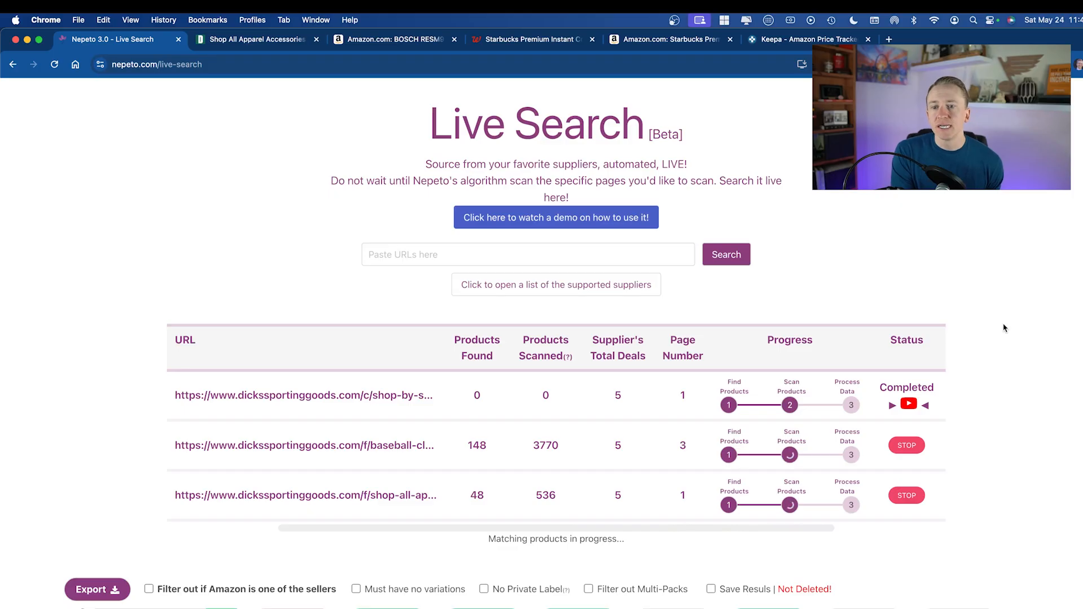
scroll(1003, 327, down, 4)
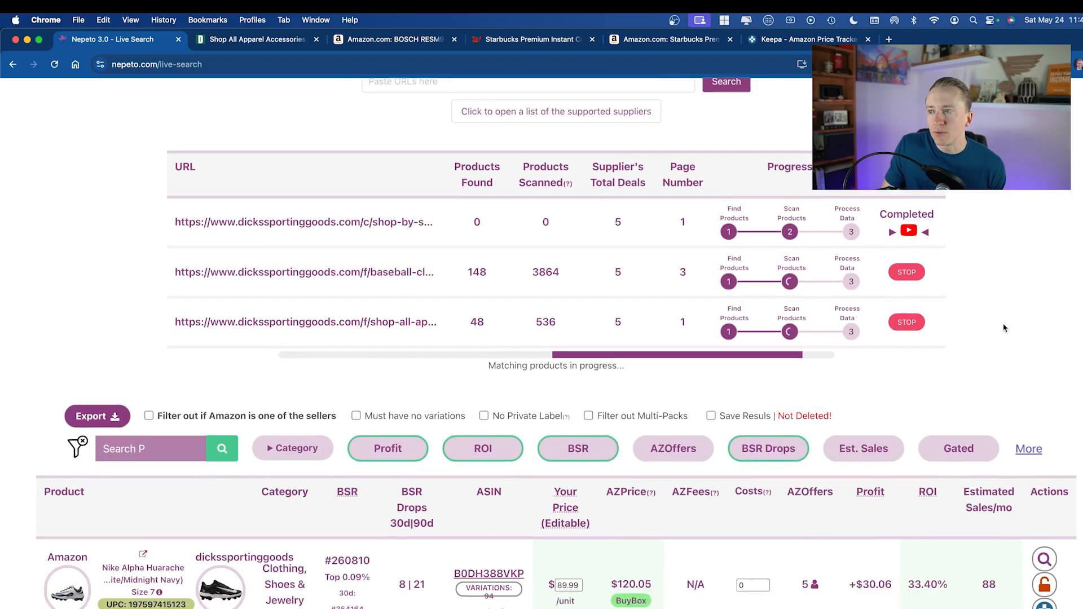
scroll(687, 484, down, 5)
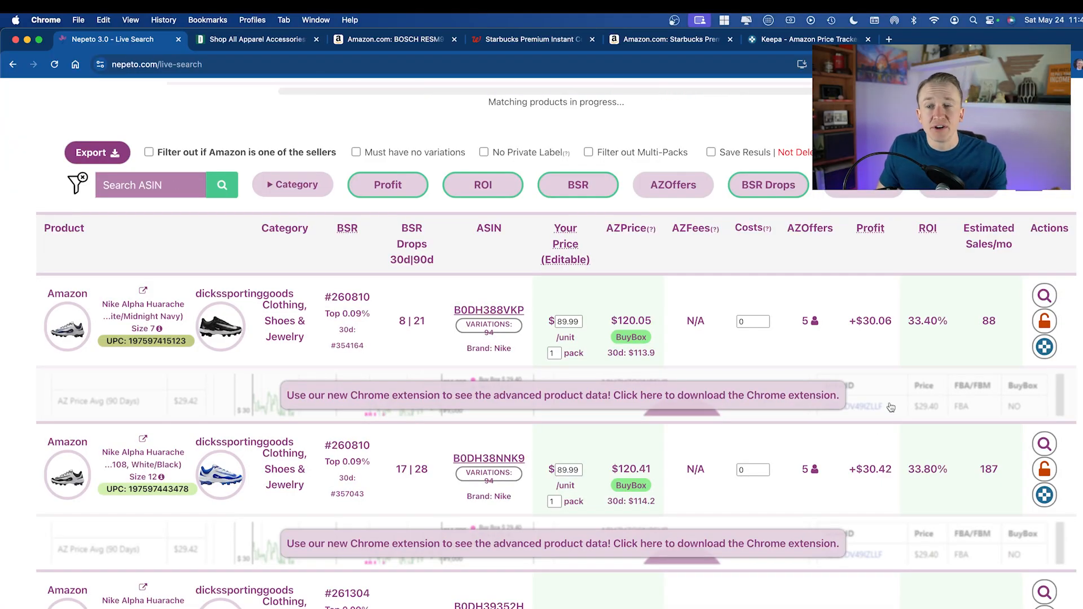
Open the Amazon listing and the DICK'S page of the size 7 Nike Alpha Huarache match and check the DICK'S price
mouse_move(69, 331)
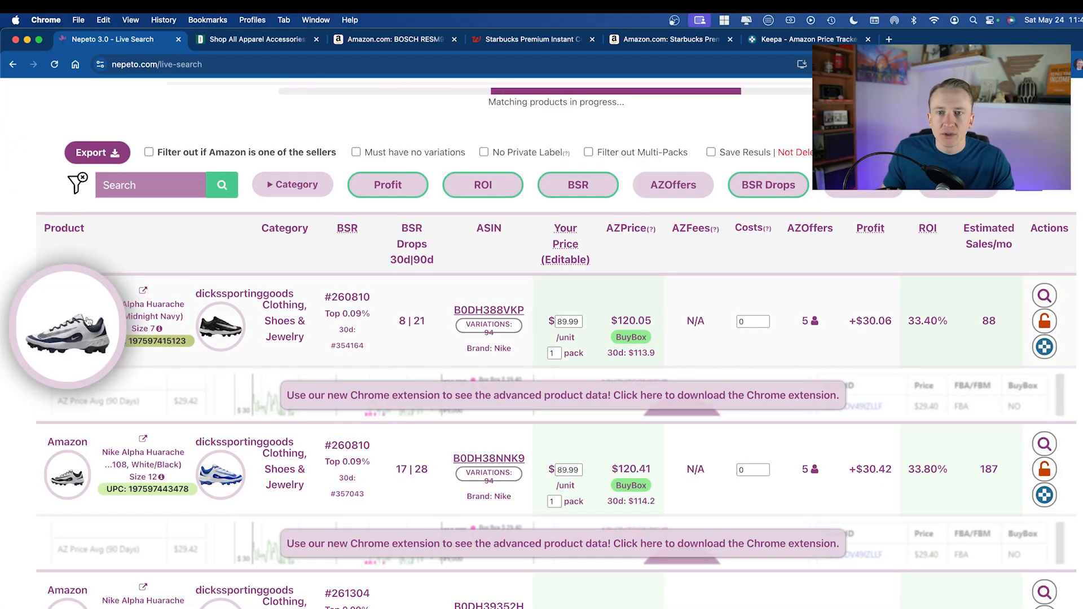
click(143, 290)
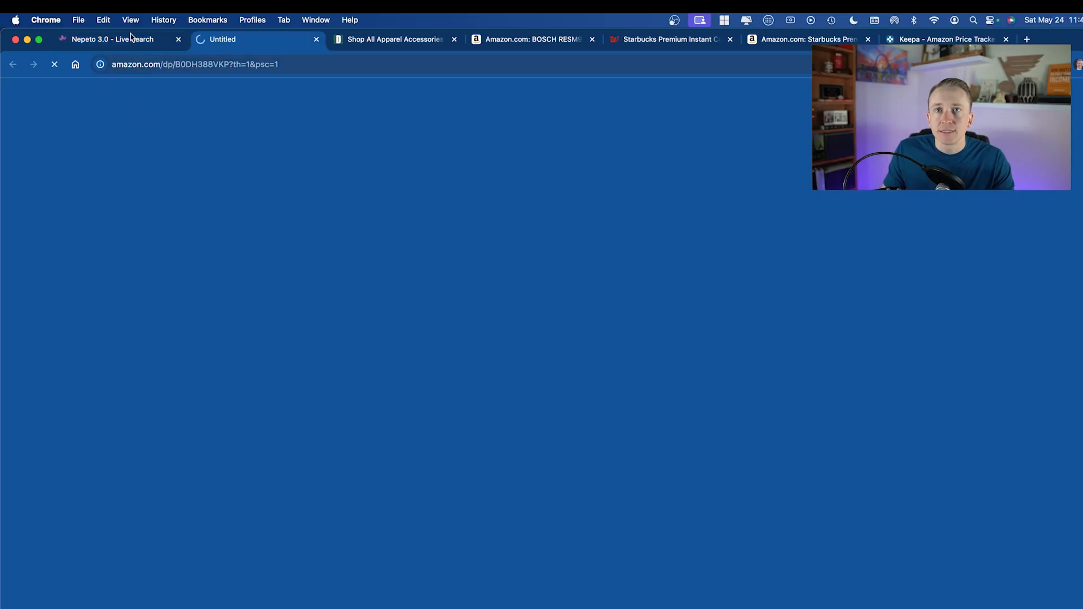
key(ctrl+shift+Tab)
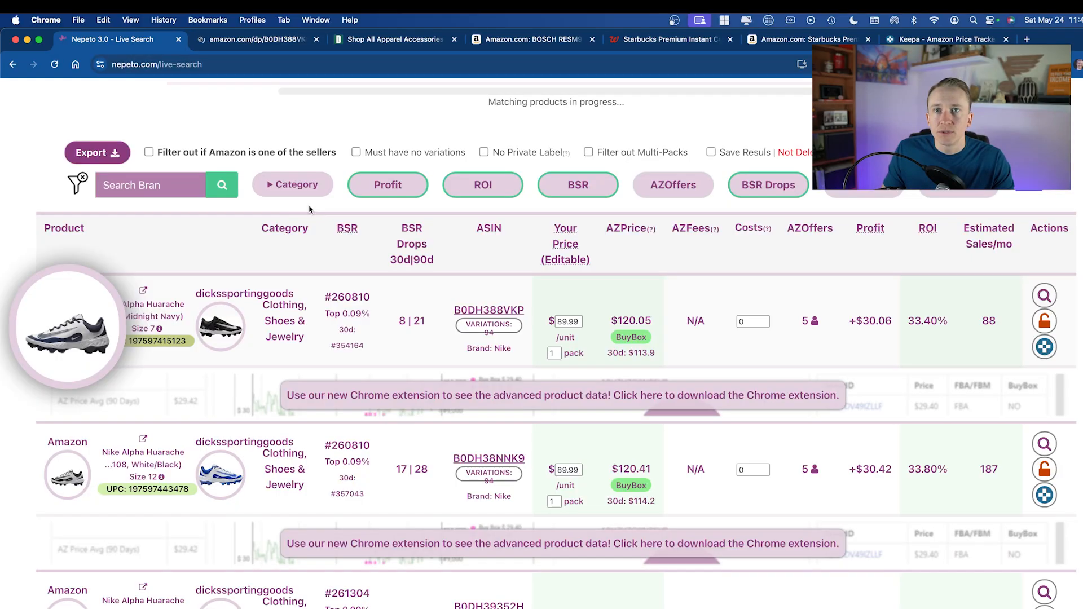
click(225, 328)
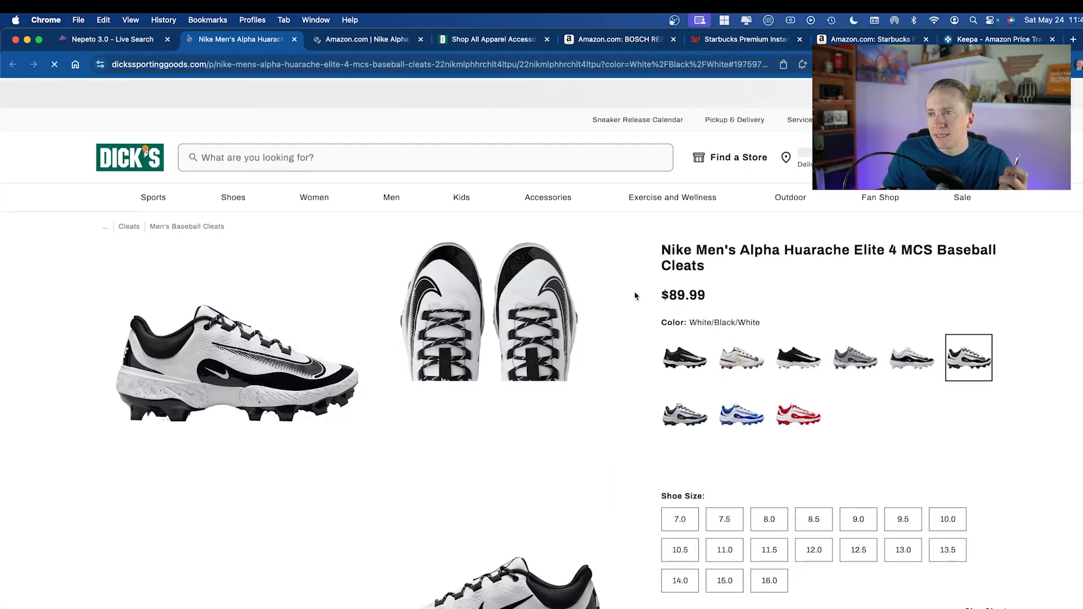
drag(634, 293, 762, 292)
click(754, 288)
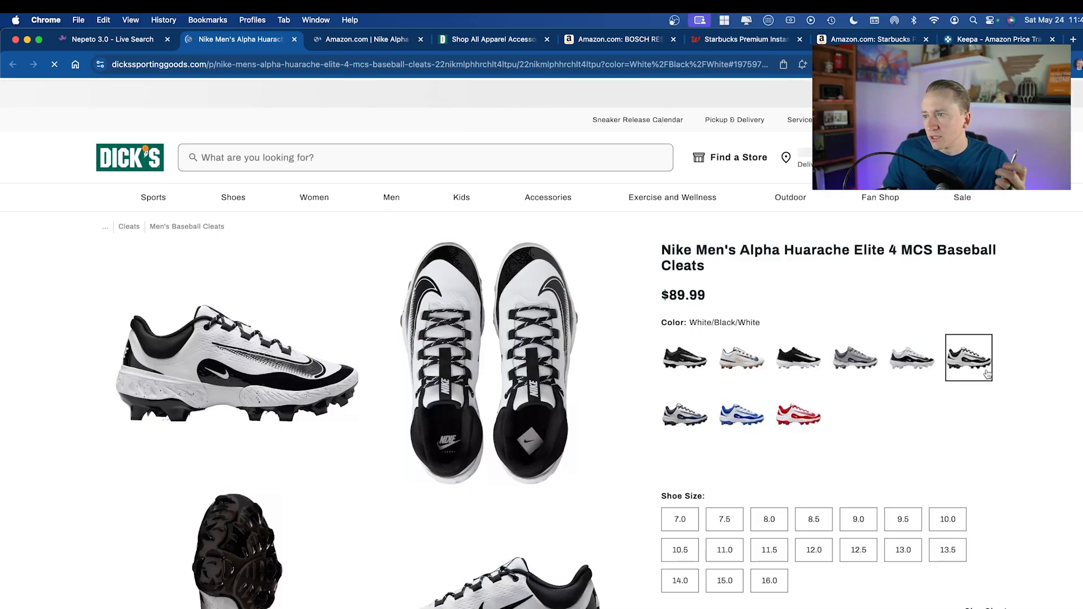
Check the Amazon listing's colour and size options and select the matching White/Midnight Navy colour on the DICK'S page
click(346, 45)
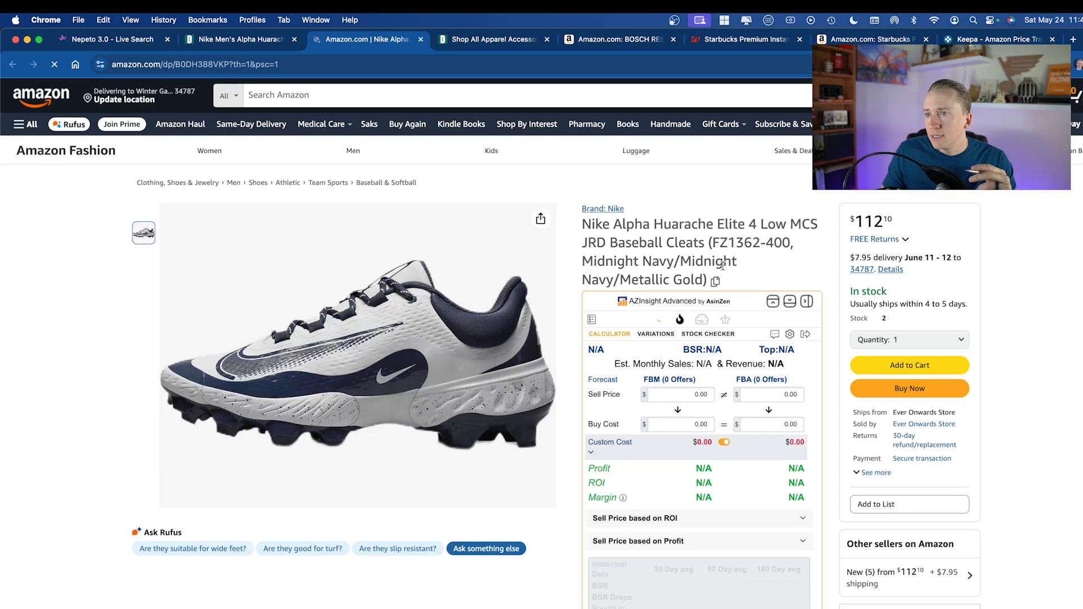
scroll(723, 265, down, 10)
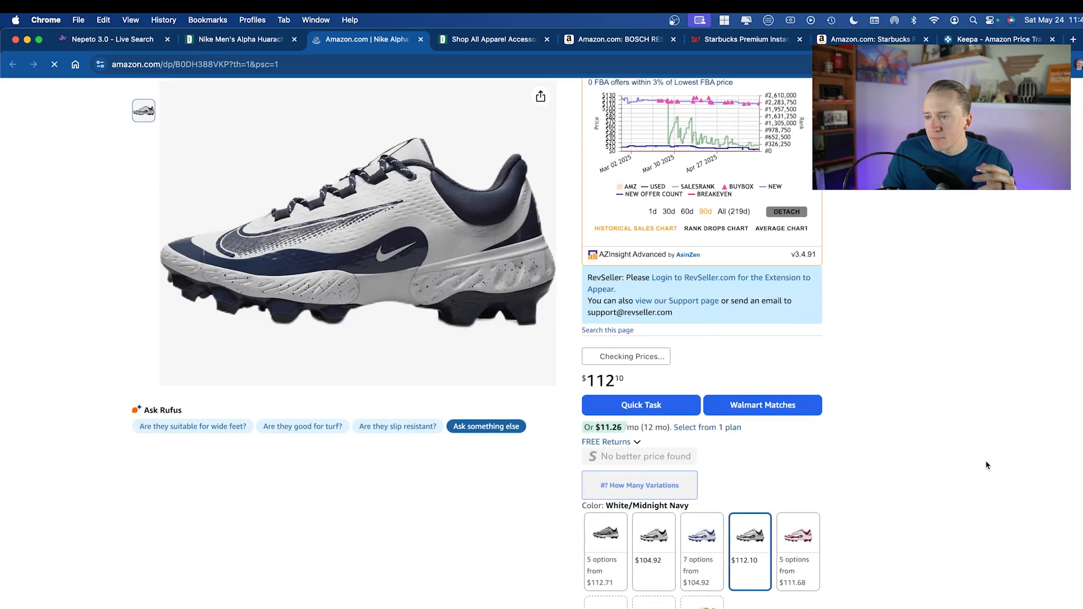
scroll(987, 465, down, 4)
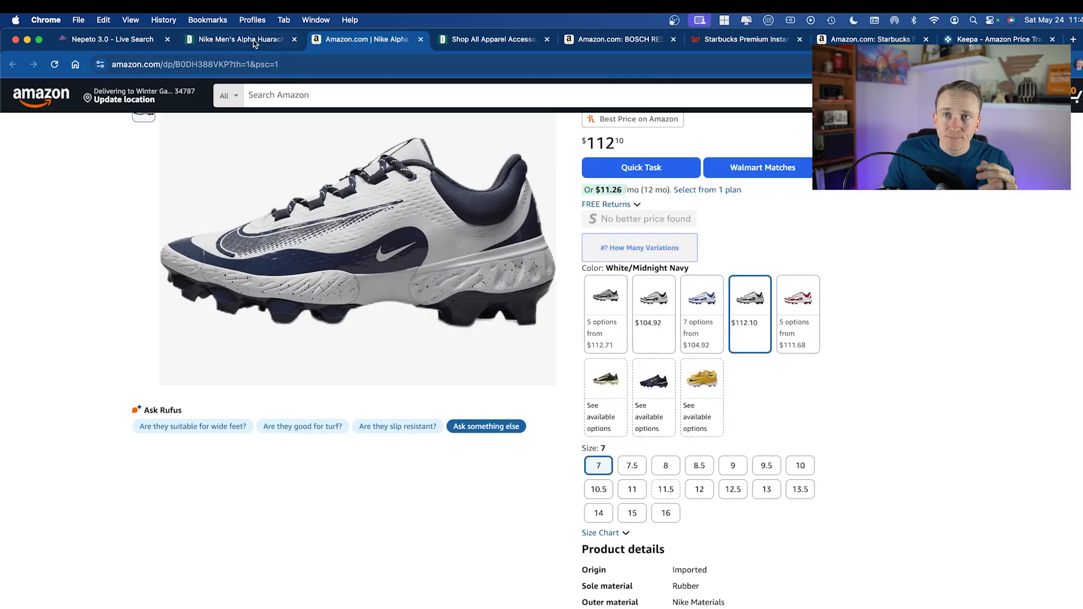
key(ctrl+shift+Tab)
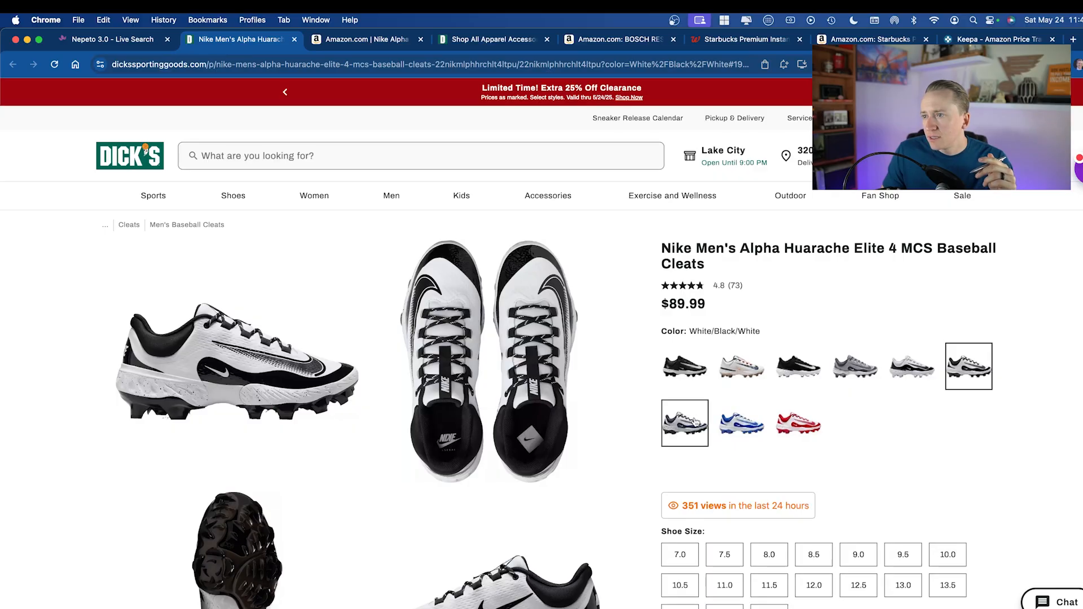
click(696, 423)
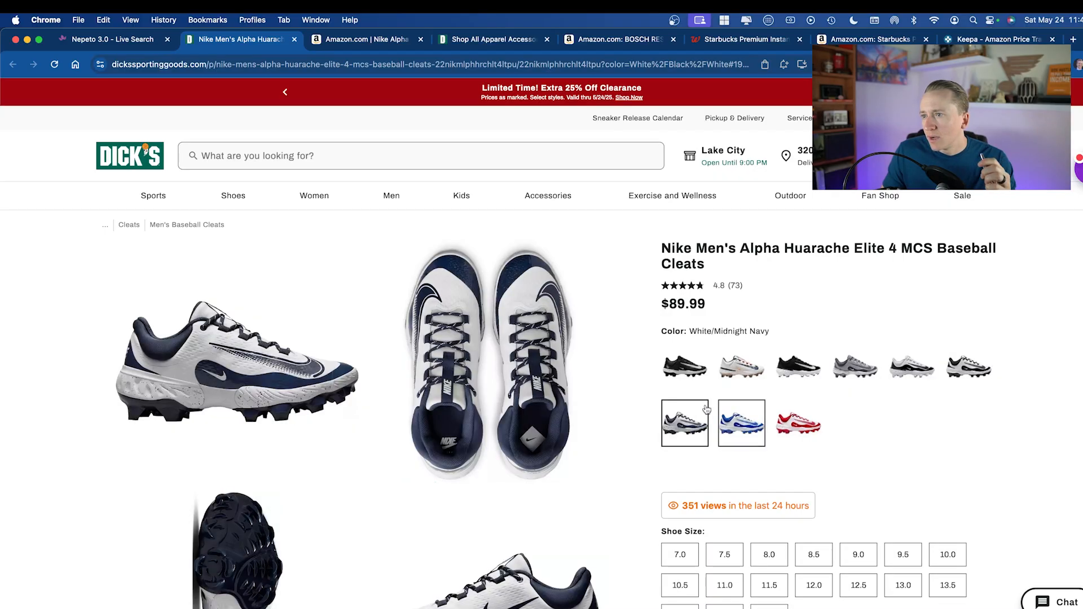
Select shoe size 7.0 on the DICK'S page and set the buy cost to $90 in the Amazon listing's profit calculator
click(681, 556)
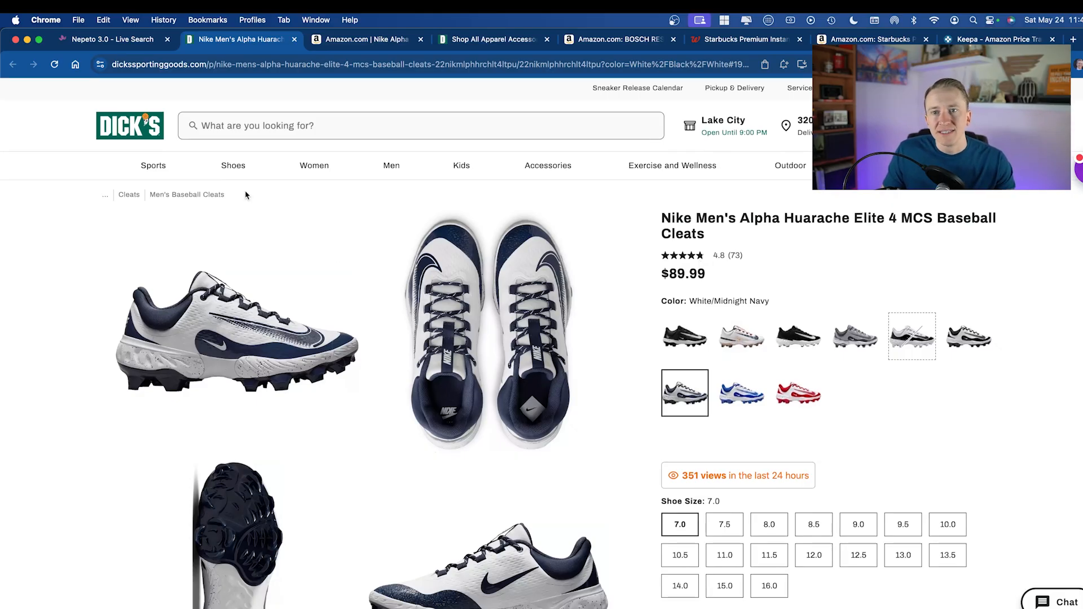
click(355, 44)
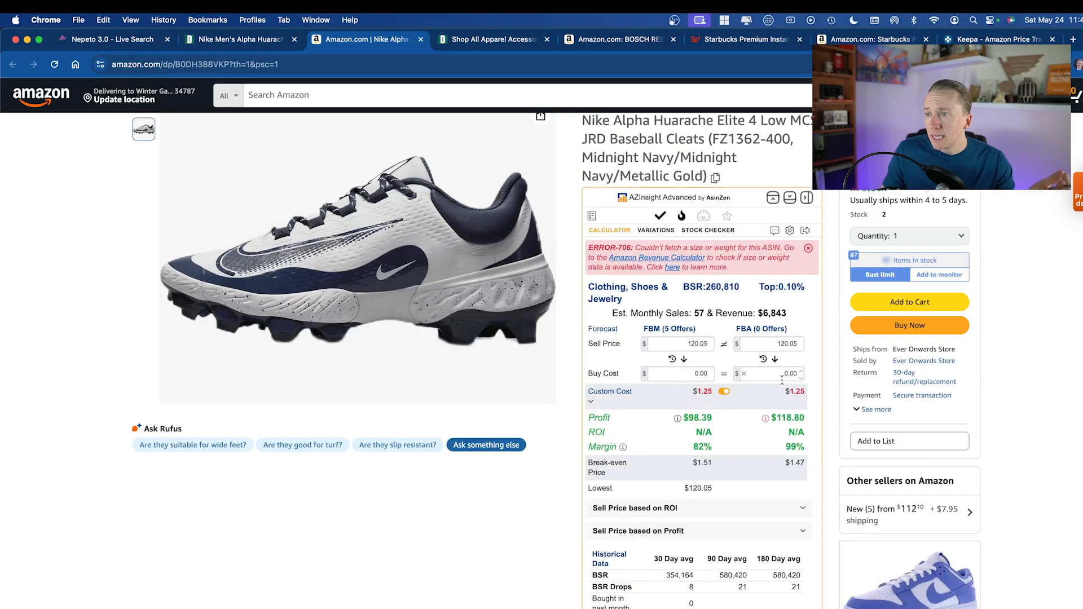
click(782, 375)
text(90)
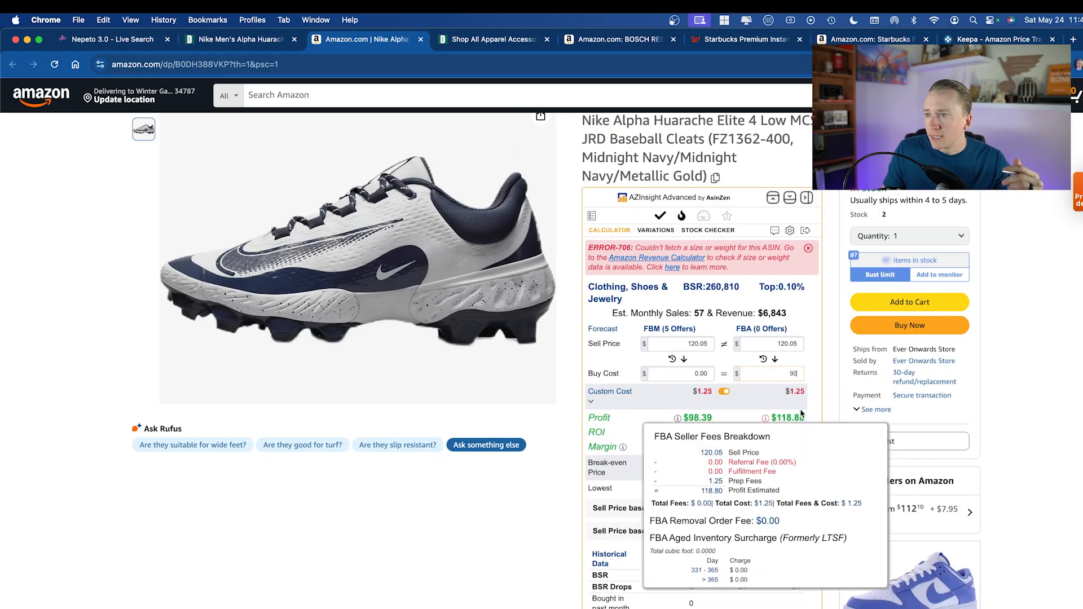
click(817, 368)
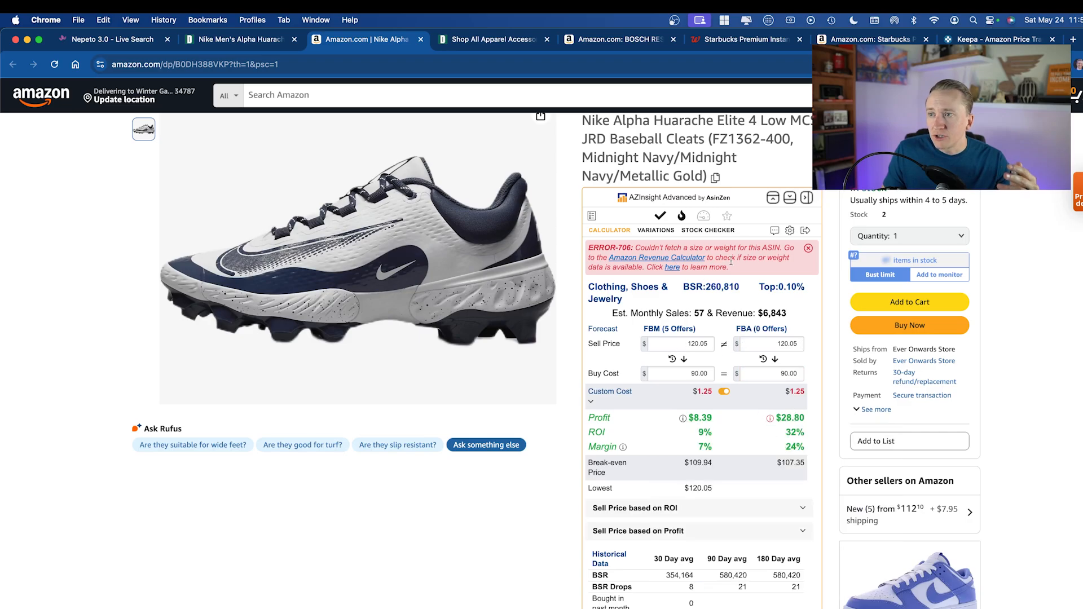
Review the Amazon listing's Keepa price history and inspect the Buy Box seller's offer details
scroll(840, 348, down, 20)
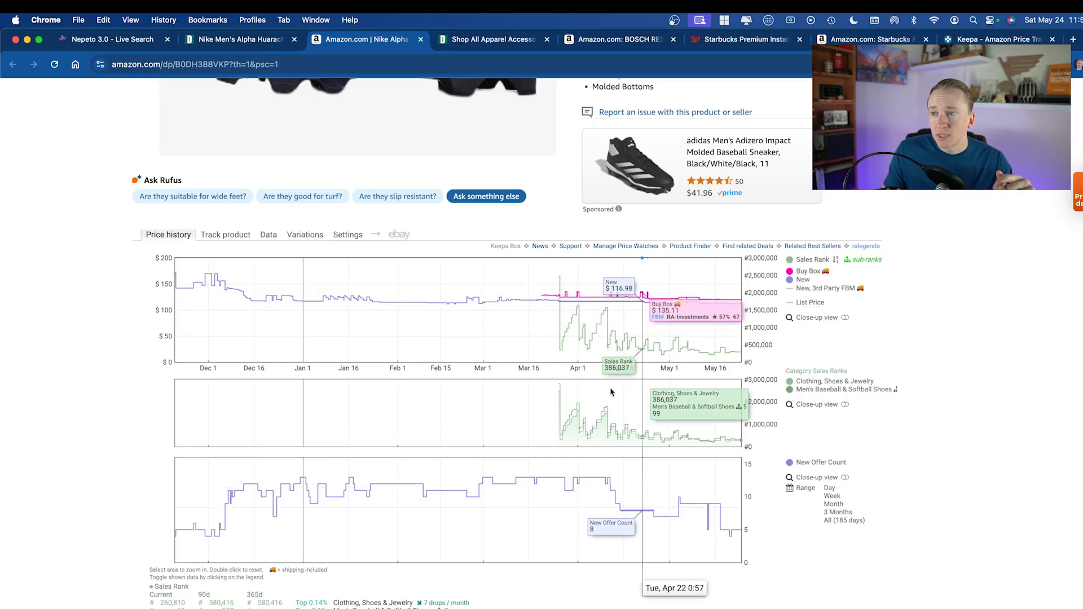
click(609, 298)
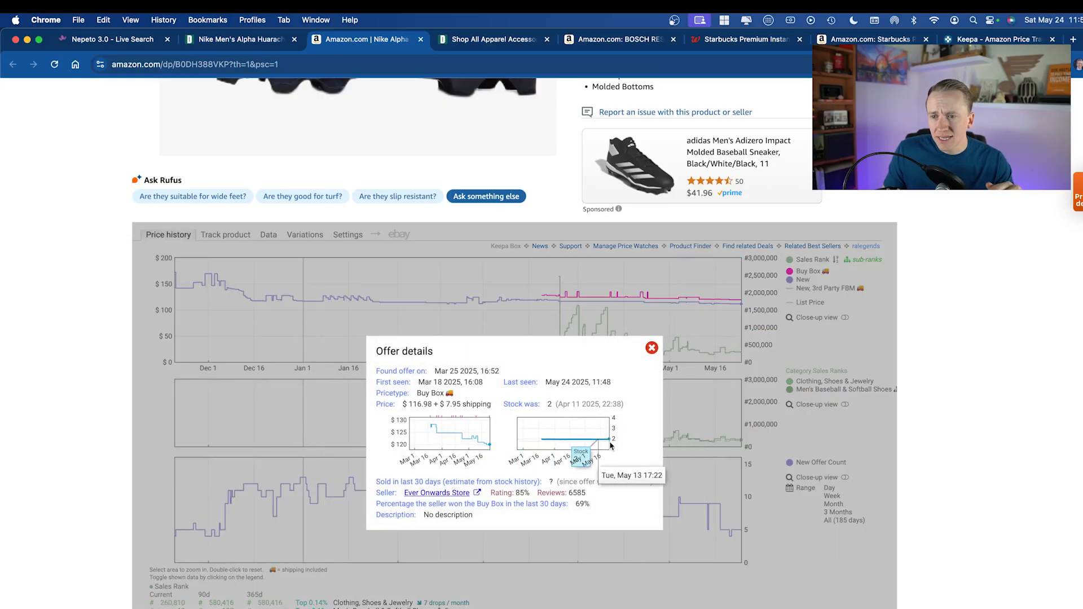
click(651, 349)
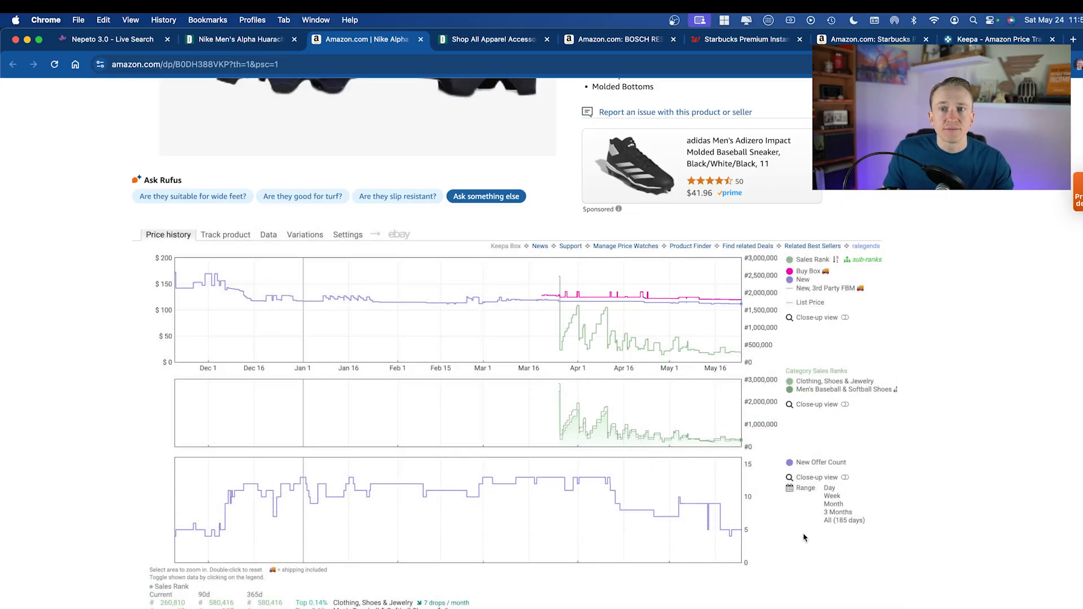
Examine the Keepa variations list, comparing ratings, reviews, prices and price histories across the cleats' sizes and colours
click(308, 235)
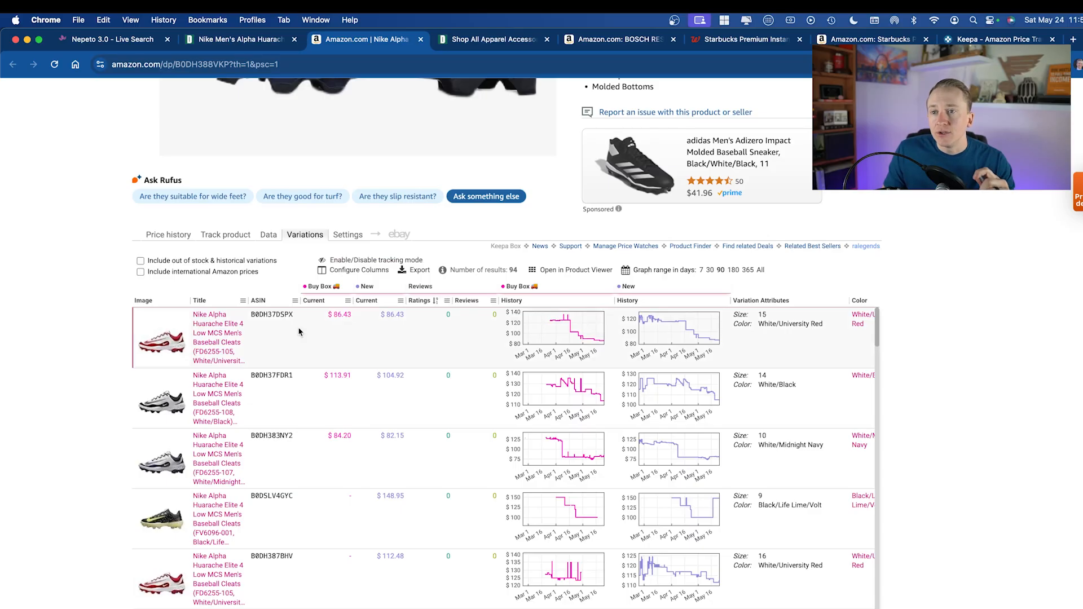
scroll(446, 339, down, 15)
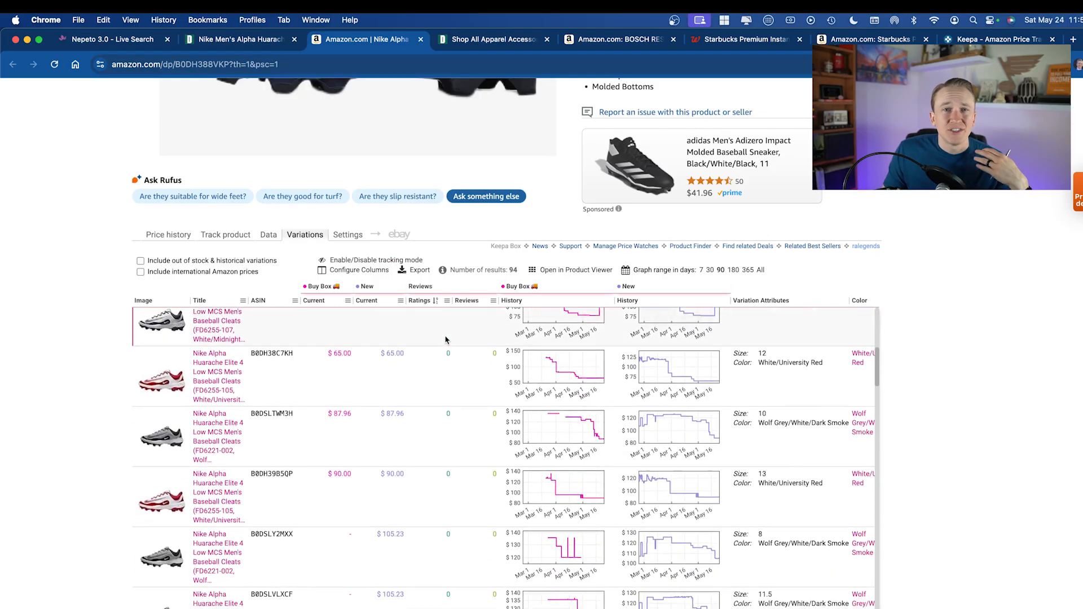
scroll(446, 339, down, 2)
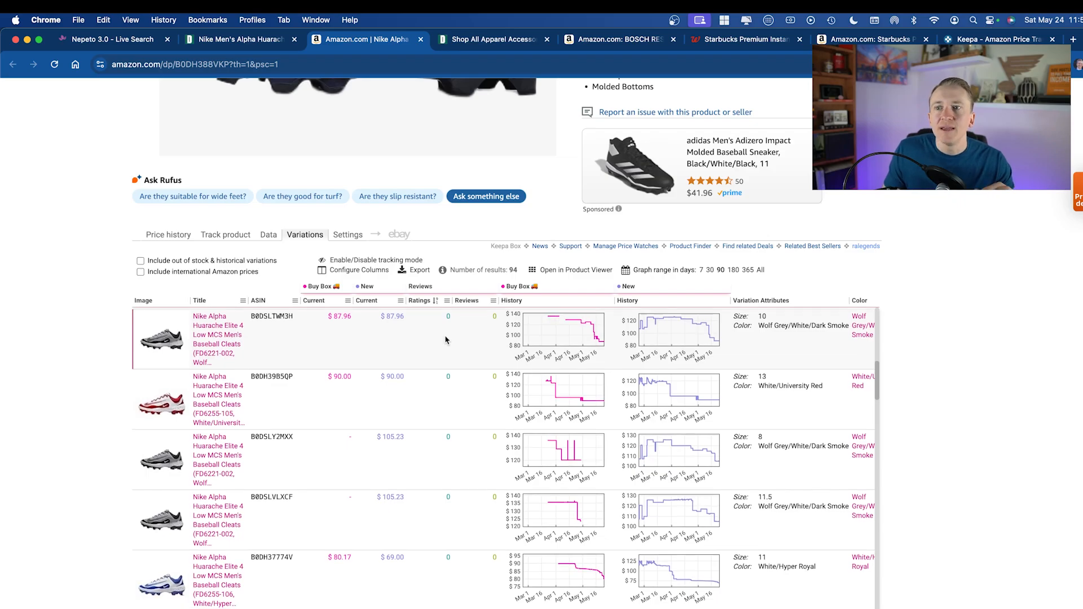
scroll(448, 352, down, 1)
scroll(417, 330, up, 2)
scroll(420, 321, up, 2)
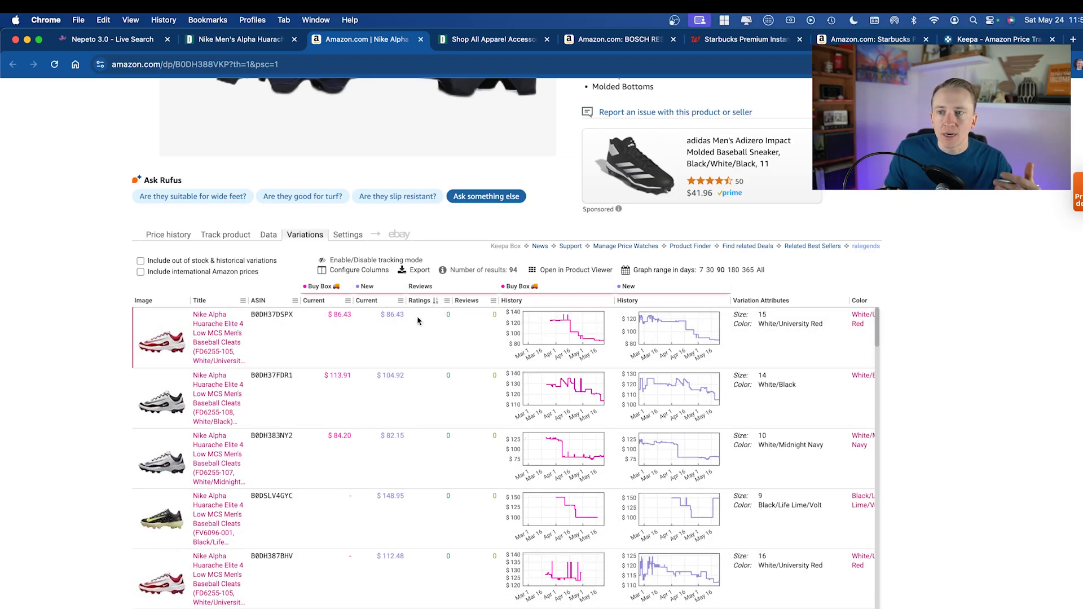
scroll(432, 367, down, 5)
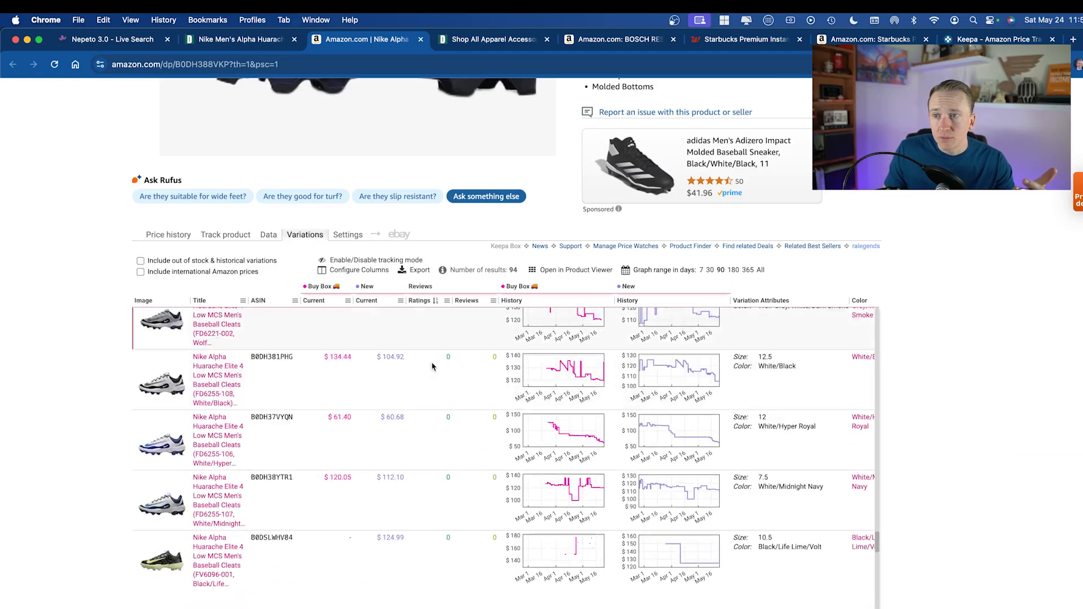
scroll(432, 366, down, 10)
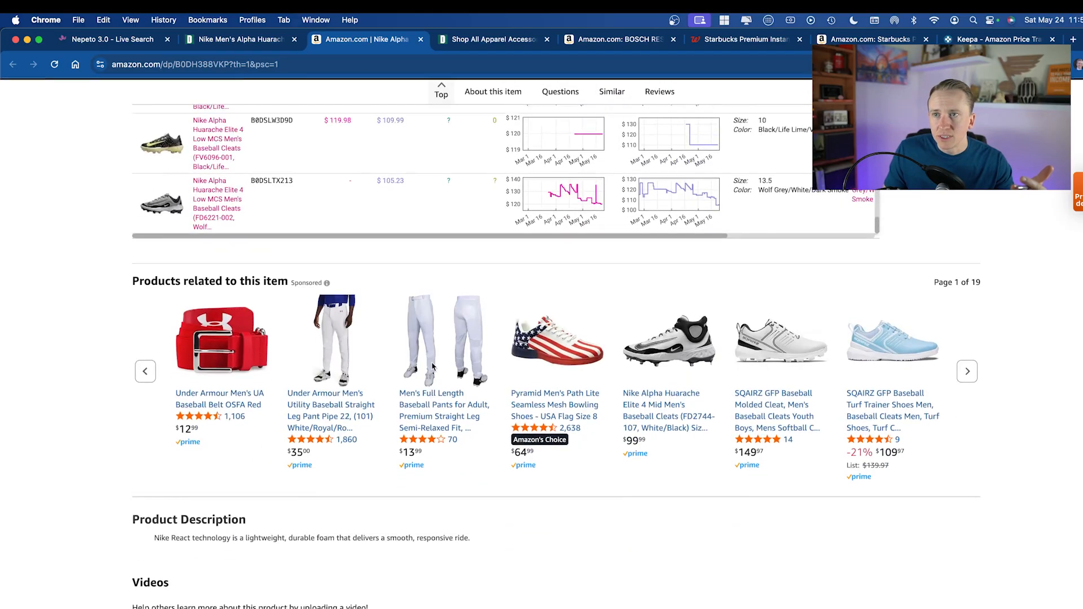
scroll(432, 366, up, 5)
scroll(436, 336, up, 10)
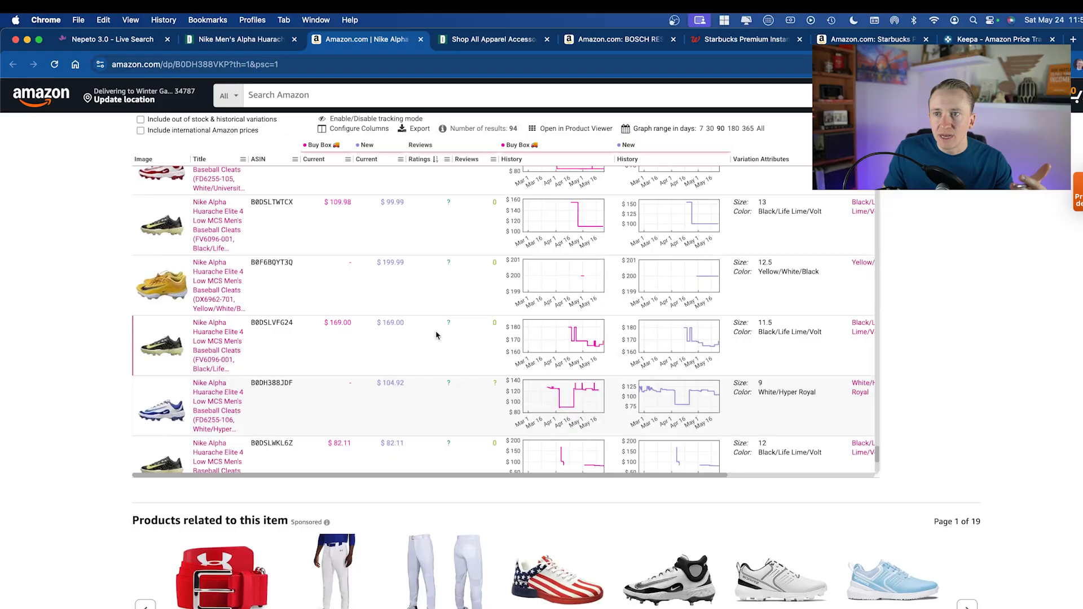
scroll(436, 336, up, 10)
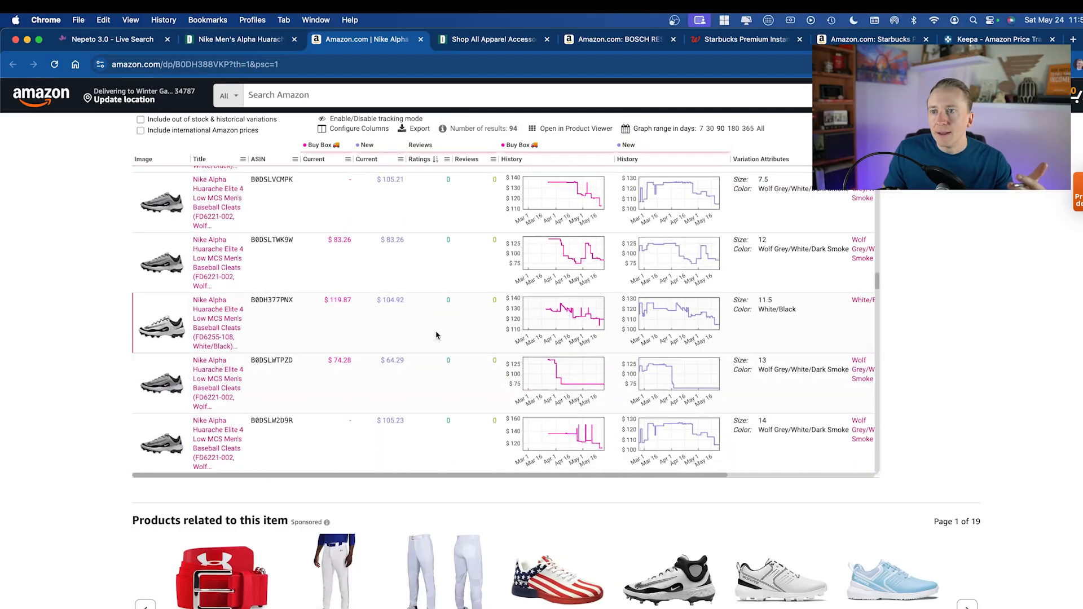
scroll(436, 336, up, 8)
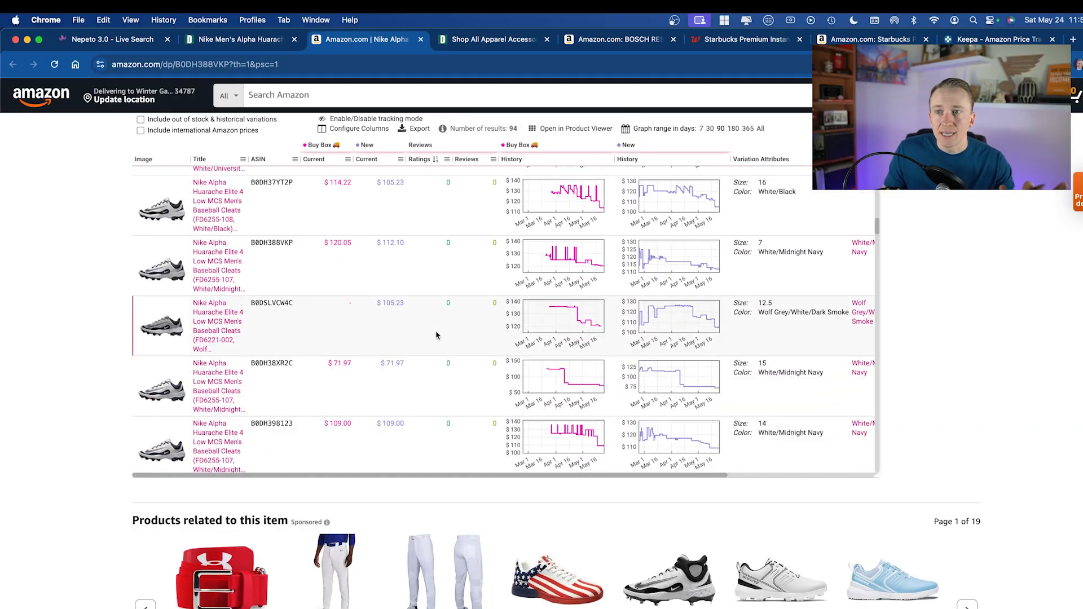
scroll(436, 336, up, 3)
scroll(436, 335, up, 1)
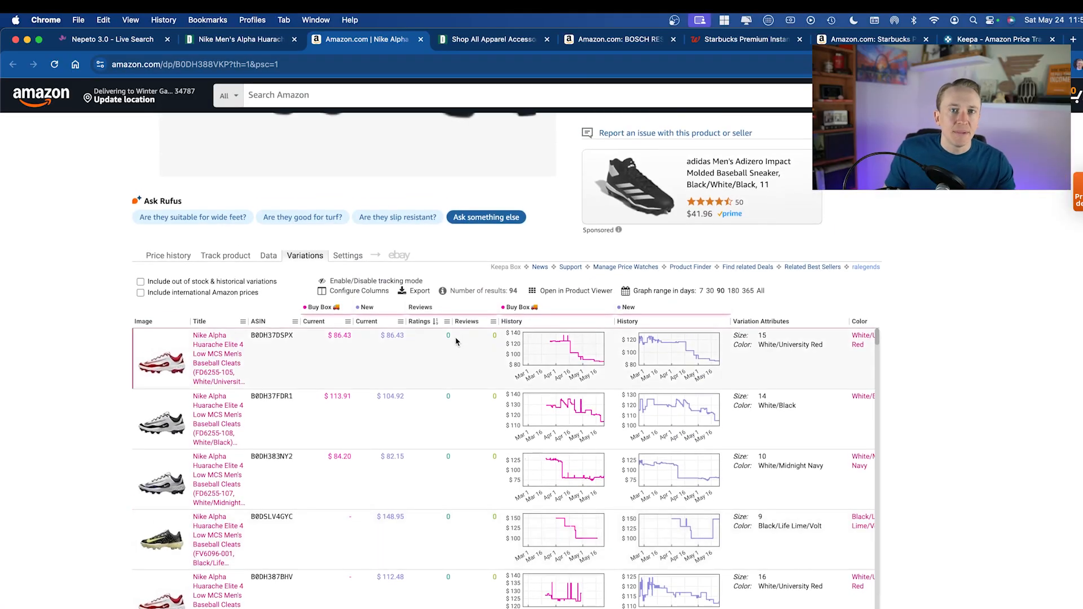
Recheck the cleats' Keepa price and sales rank history and the listing's historical sales averages
click(168, 256)
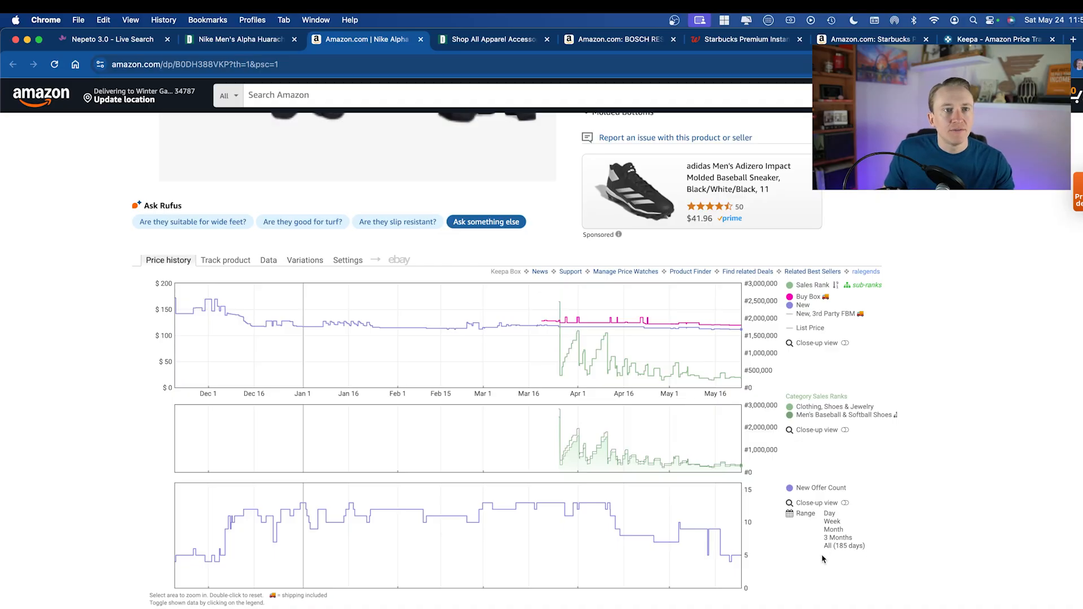
scroll(822, 560, up, 1)
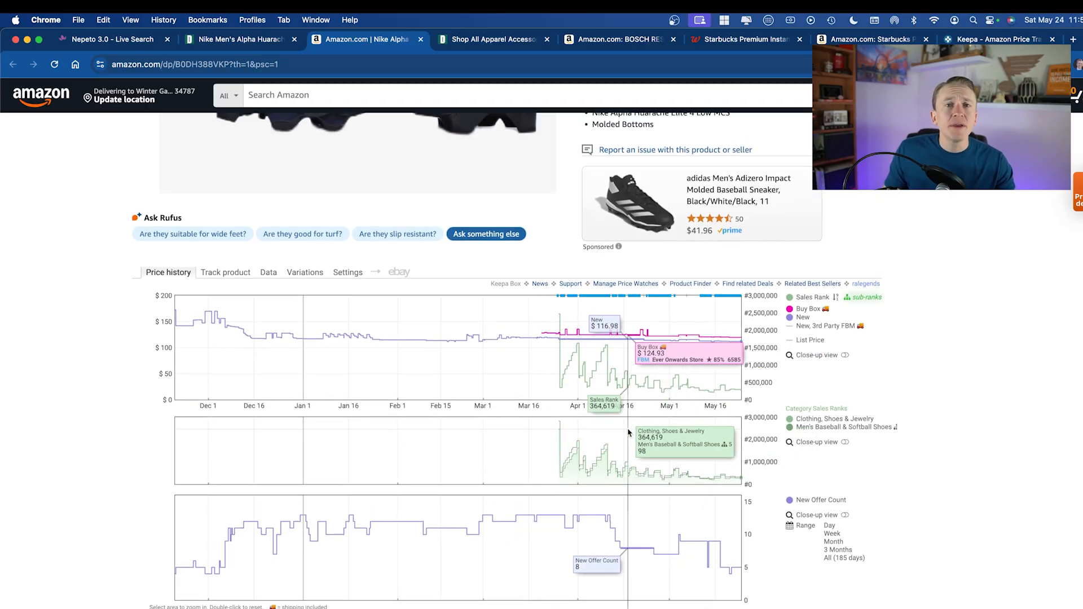
scroll(682, 449, up, 5)
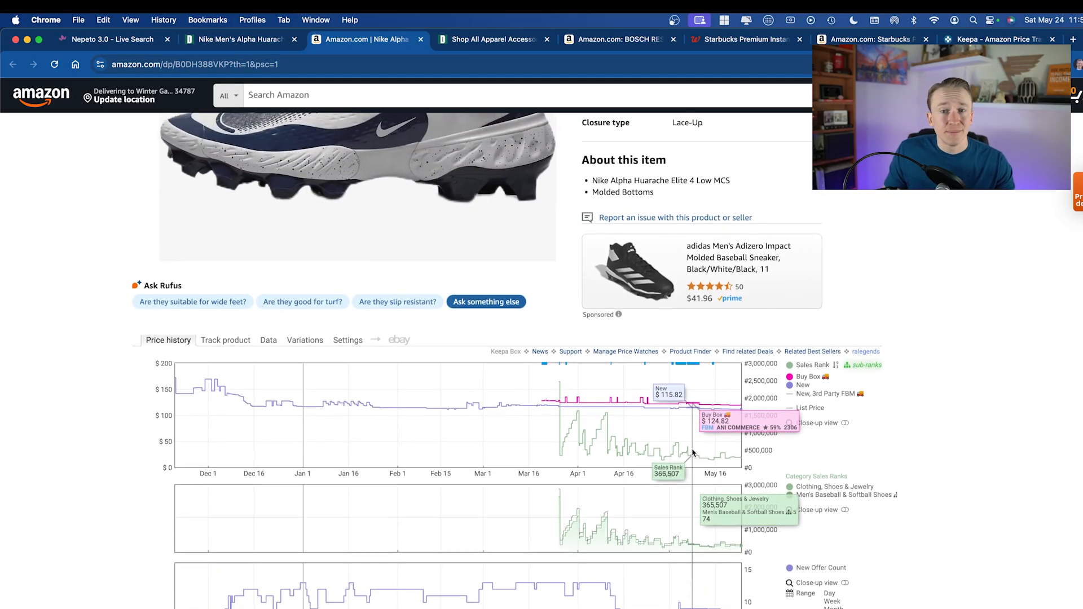
scroll(692, 453, up, 10)
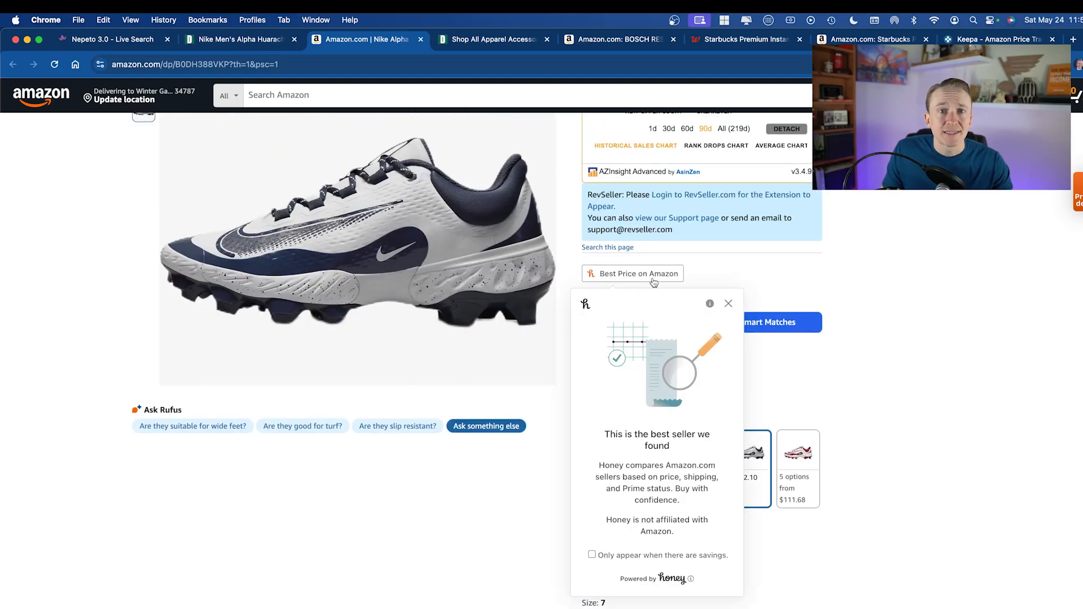
scroll(653, 282, up, 5)
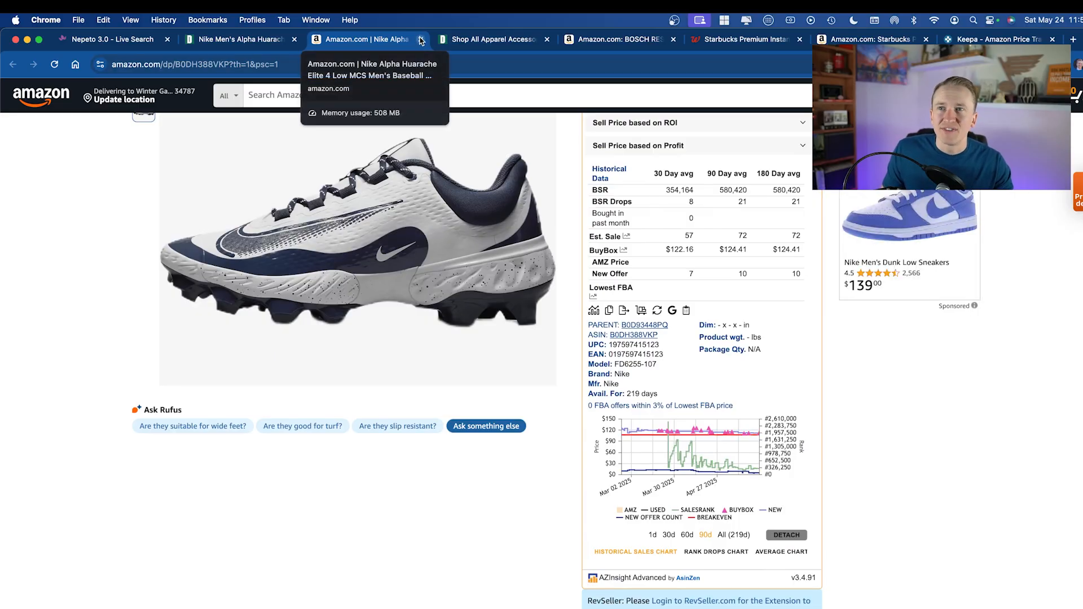
Close the Amazon and DICK'S pages of the Nike cleats and return to the Live Search results
key(super+w)
click(263, 41)
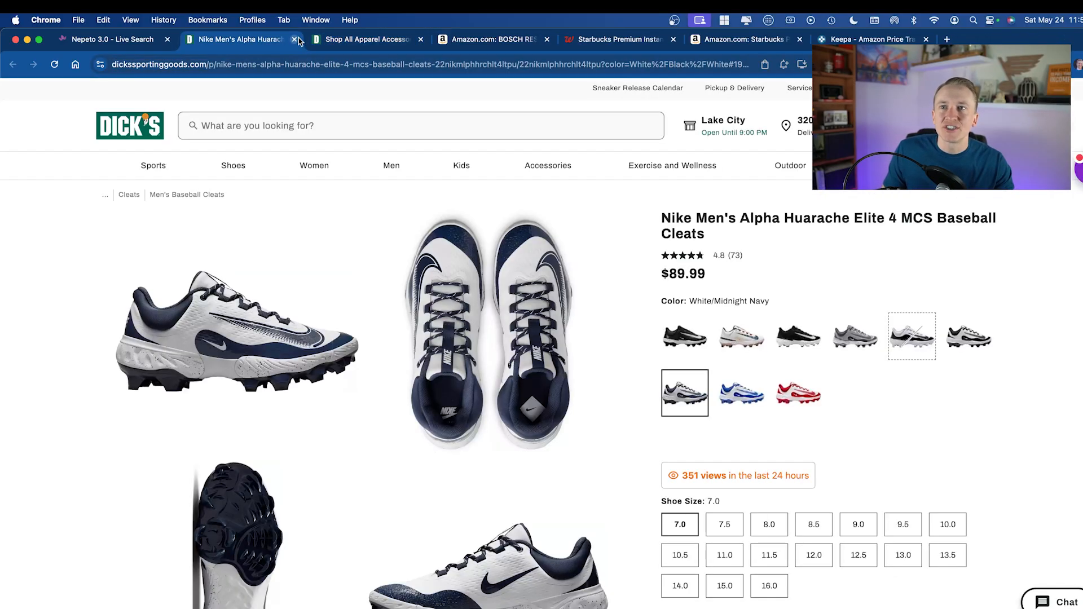
click(295, 39)
click(136, 44)
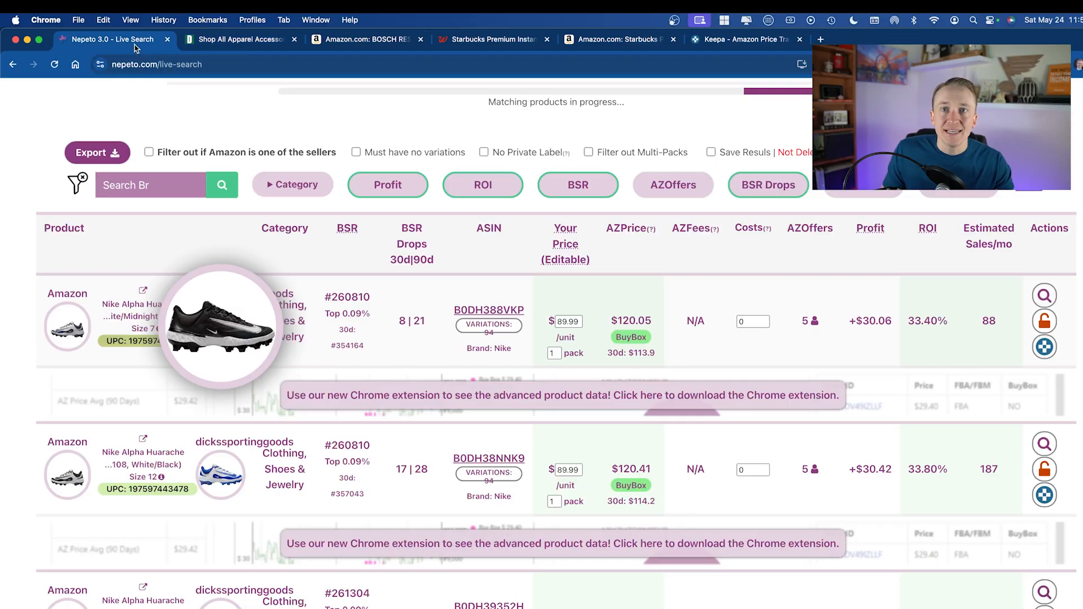
Loosen the minimum of the 30-day BSR drops filter and save it
scroll(656, 396, up, 5)
scroll(656, 396, up, 2)
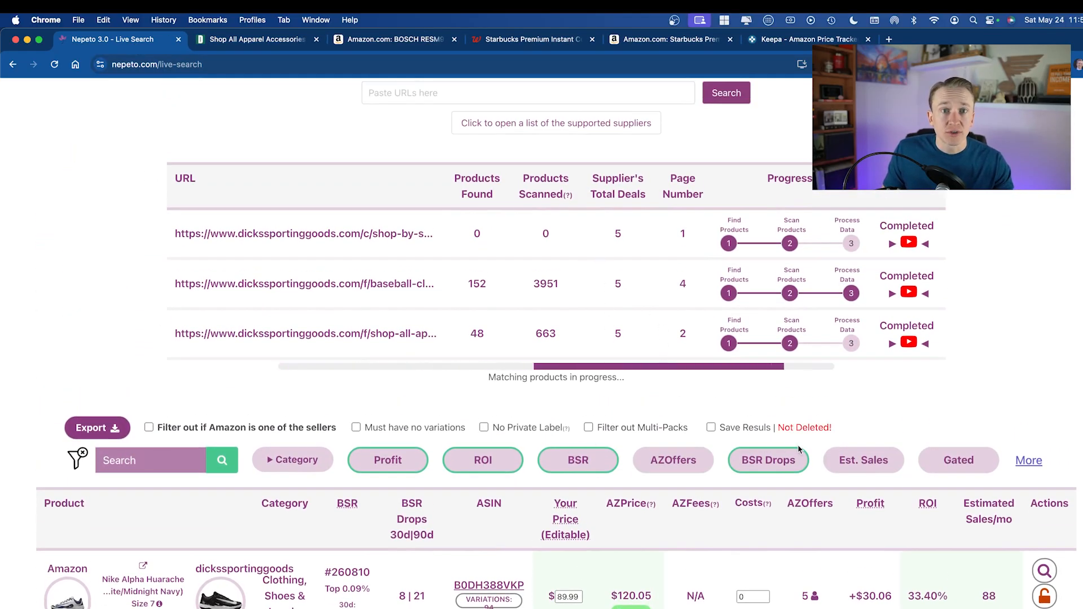
scroll(624, 295, up, 1)
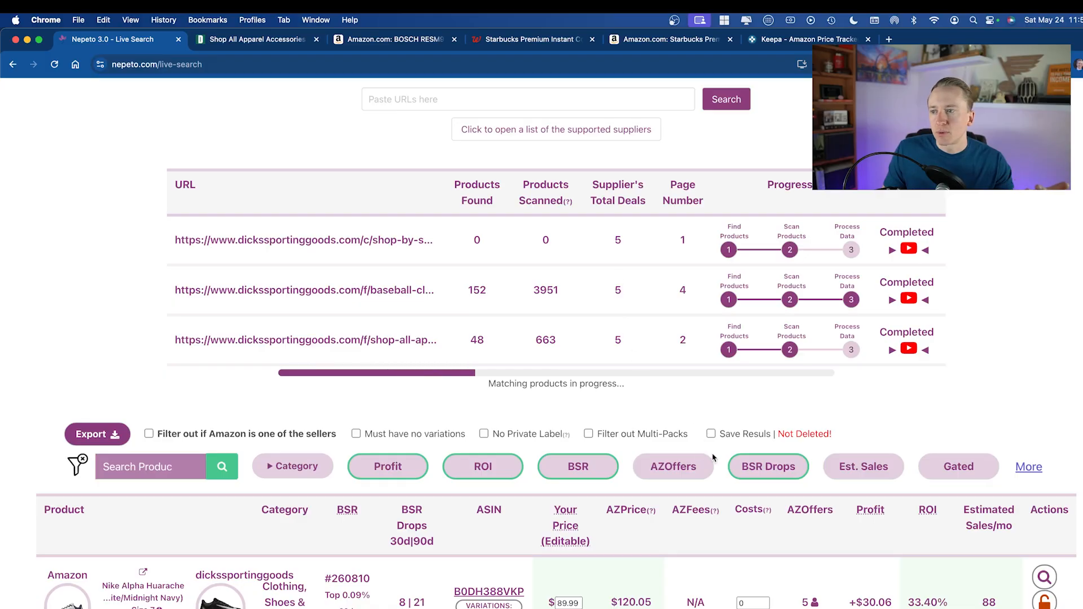
click(761, 468)
click(475, 359)
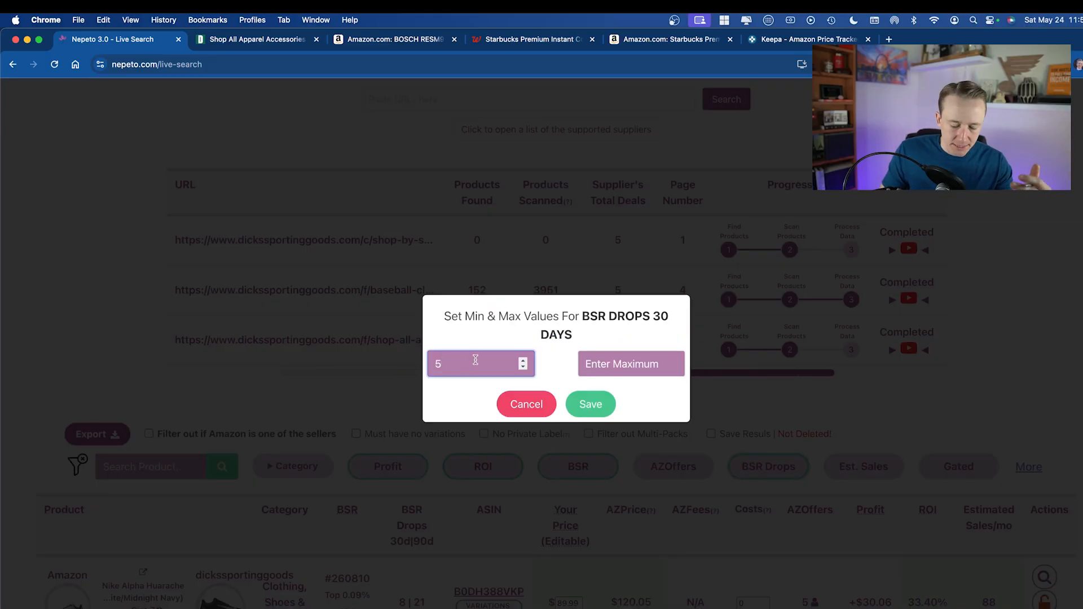
click(593, 404)
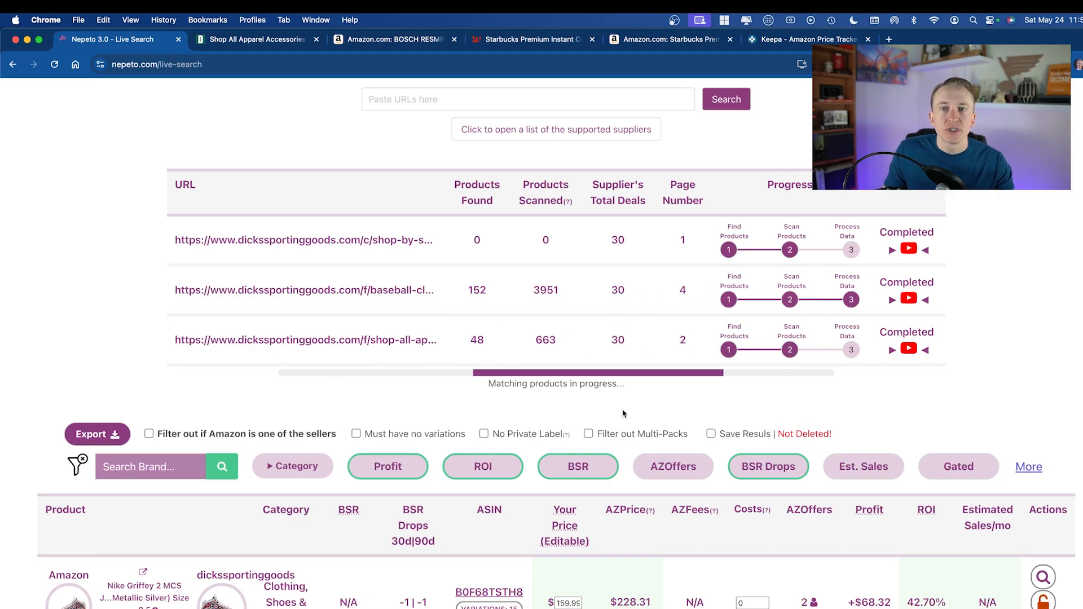
Go to the Nepeto home page, open the Storefront Scanner and look over its seller ID entry and previously scanned sellers
scroll(641, 372, up, 3)
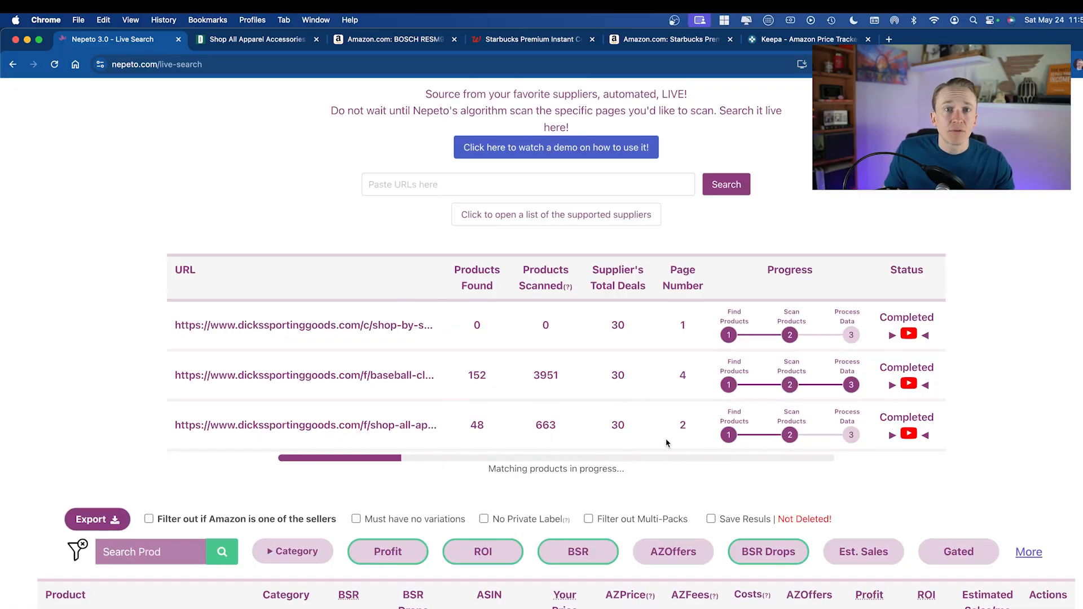
scroll(668, 443, up, 2)
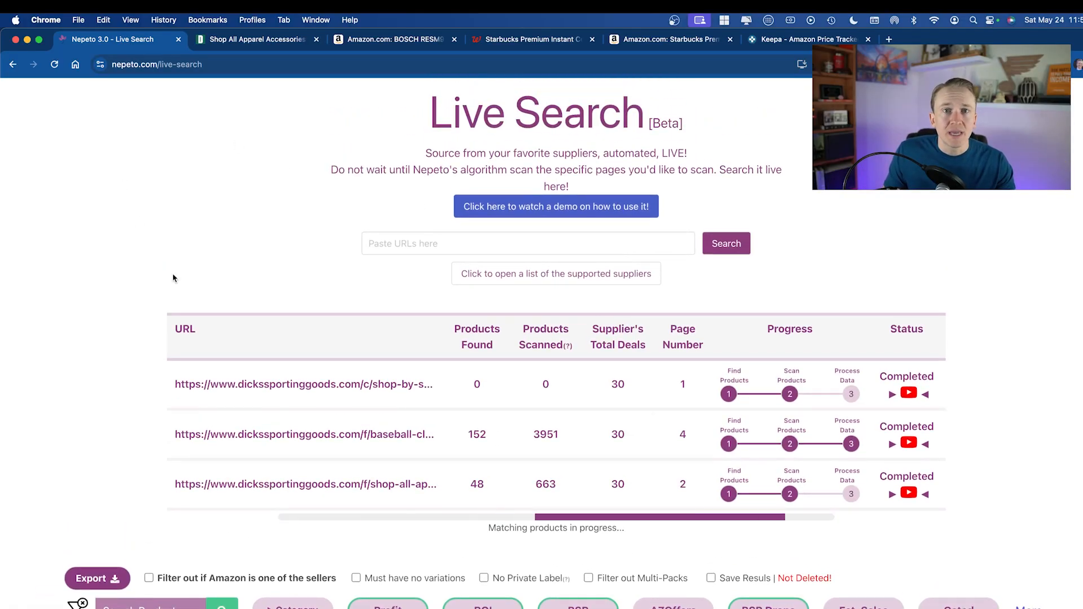
scroll(170, 265, up, 3)
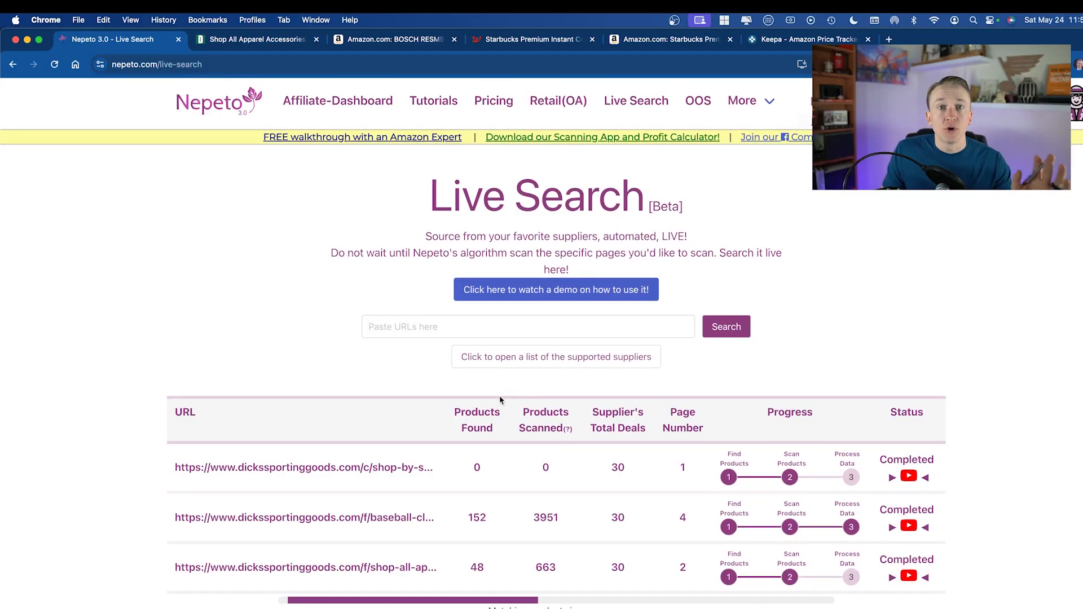
click(234, 102)
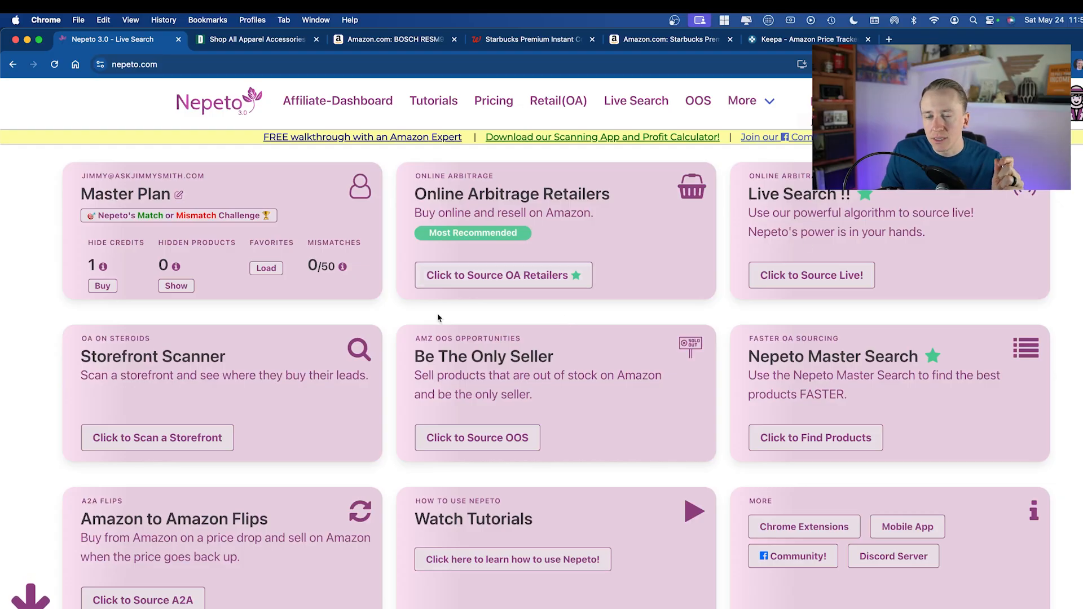
scroll(237, 369, down, 1)
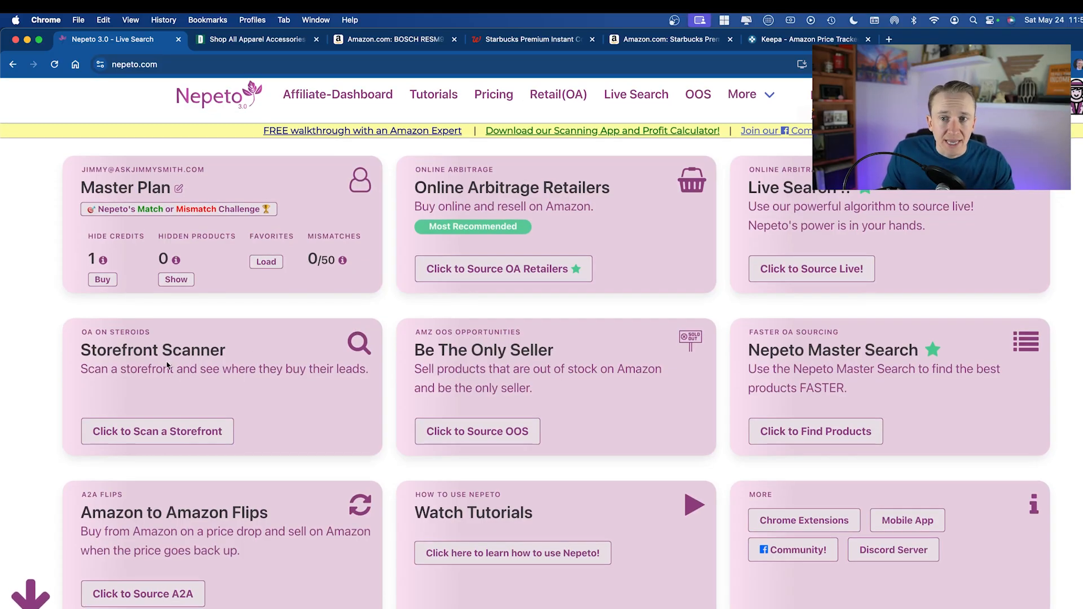
click(168, 428)
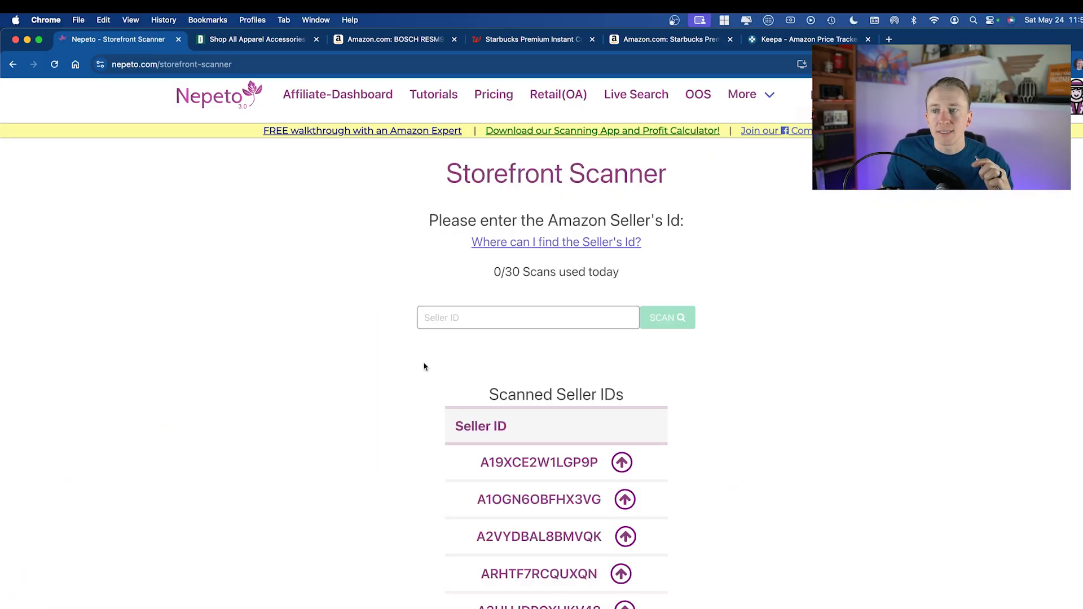
scroll(585, 413, down, 5)
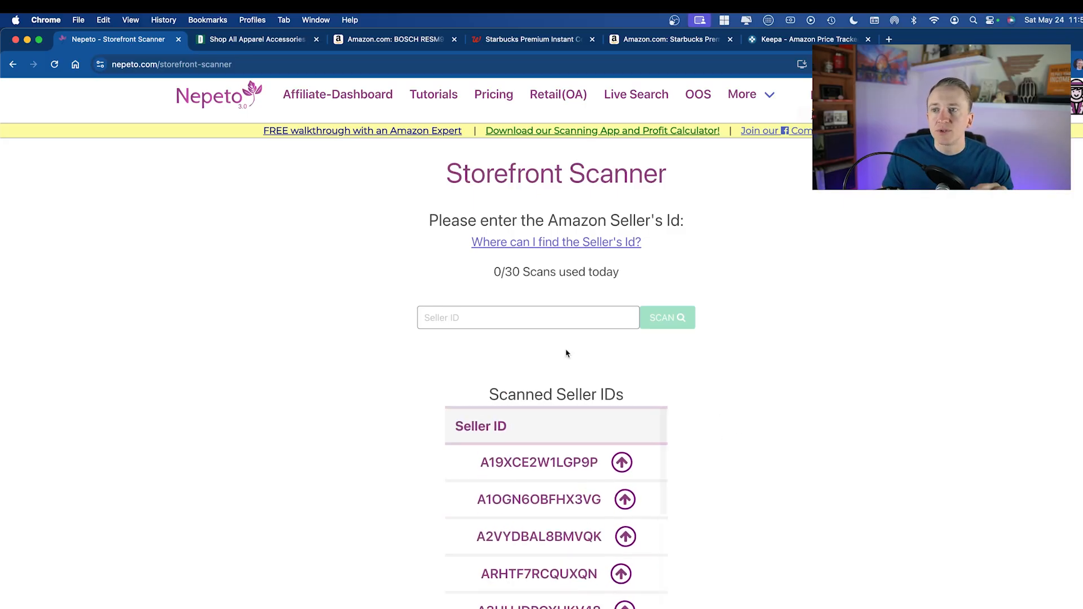
drag(483, 277, 631, 276)
click(631, 277)
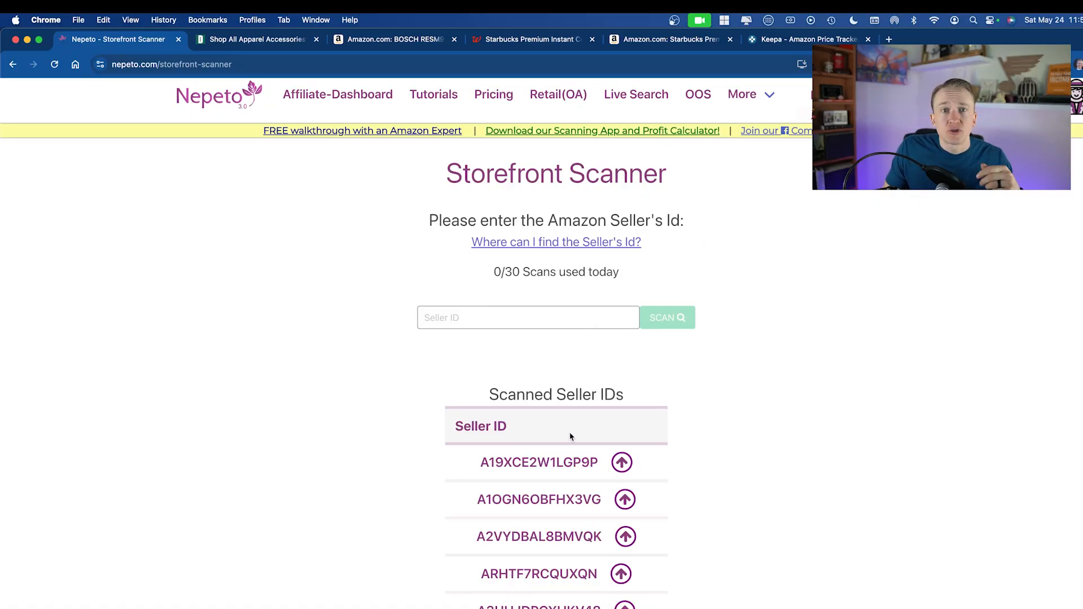
Switch to the Starbucks Medium Roast instant coffee listing on Amazon and examine its Keepa price, sales rank and offer count history
click(650, 40)
mouse_move(507, 305)
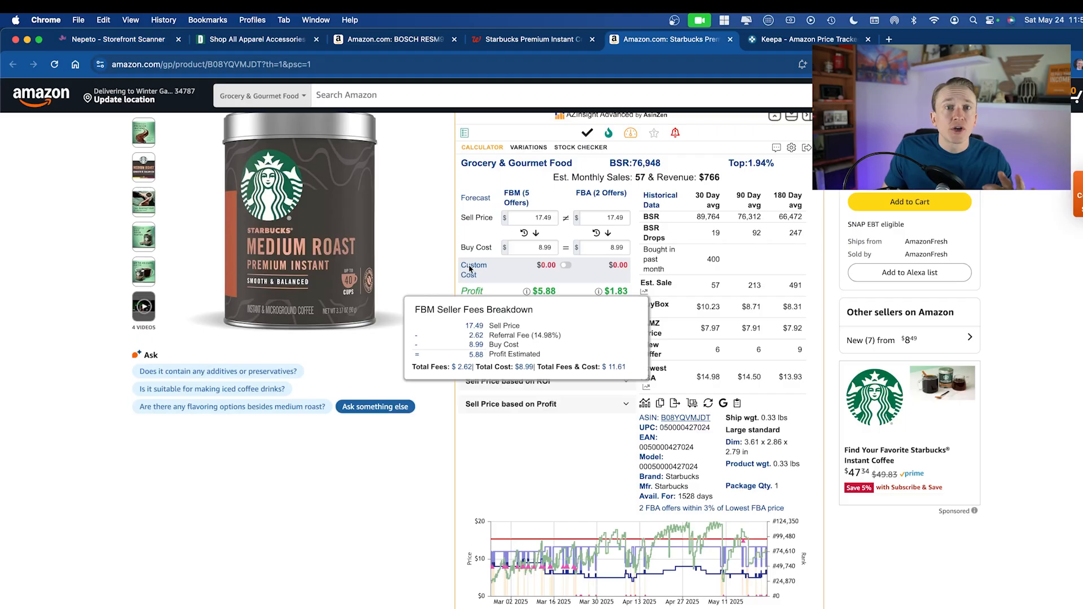
scroll(469, 376, down, 15)
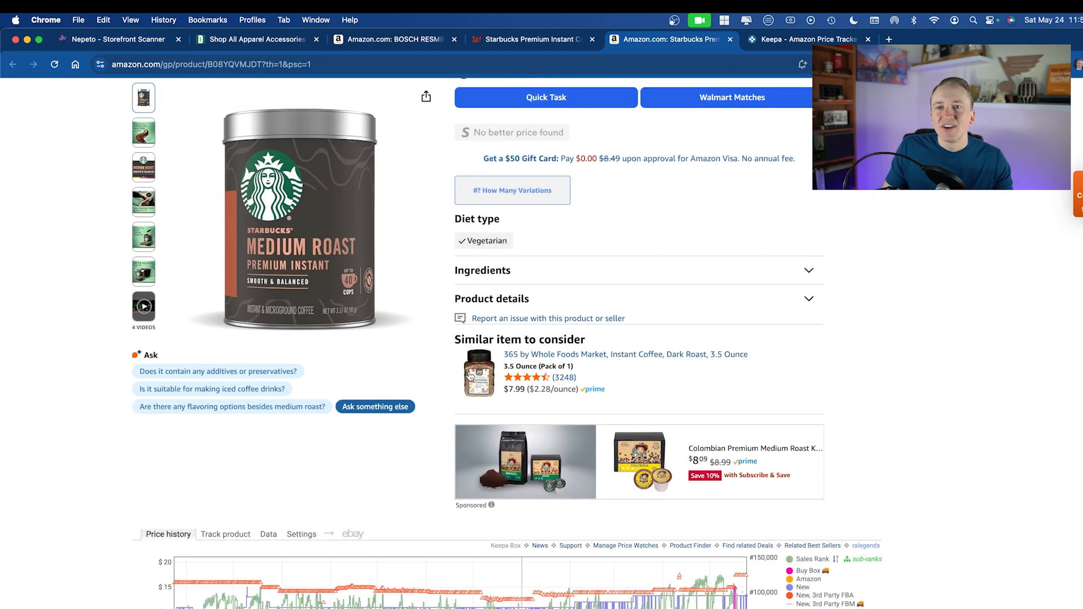
scroll(469, 376, down, 2)
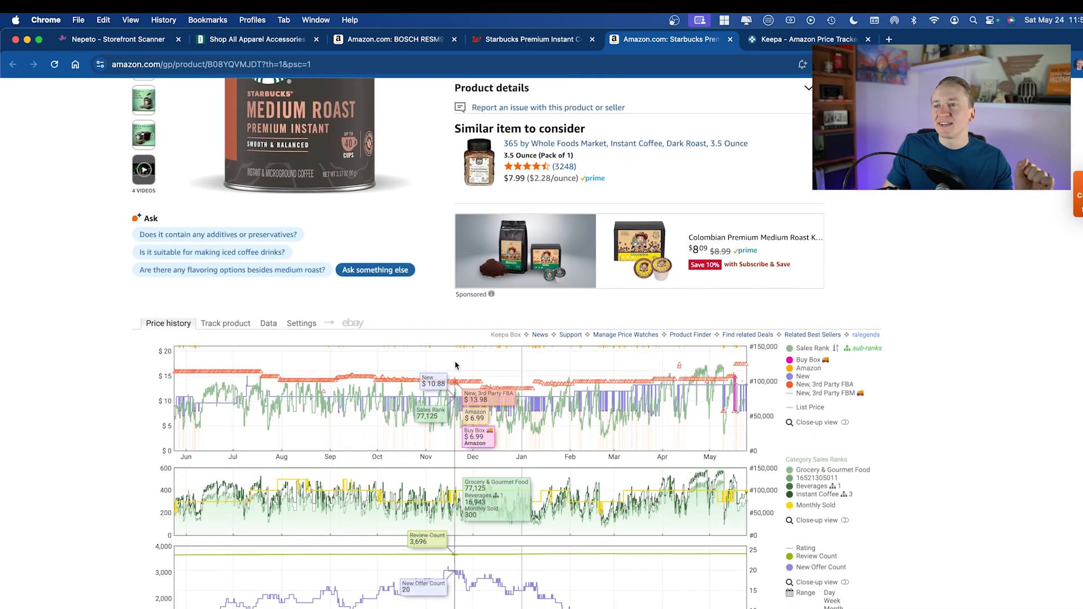
scroll(460, 370, down, 3)
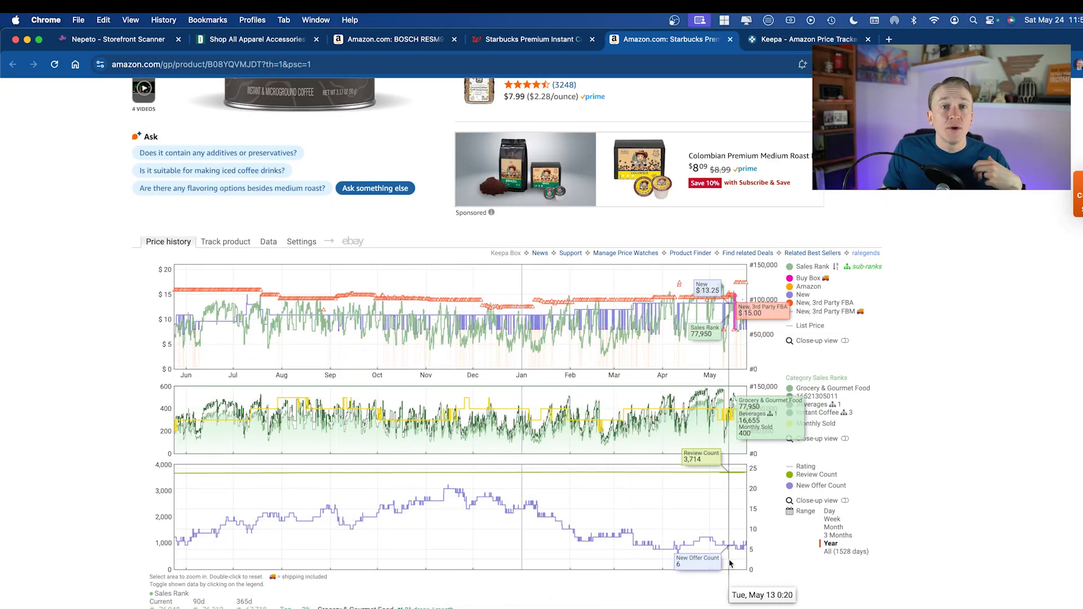
List the coffee's offers in the Keepa data and restrict them to FBA only
click(269, 241)
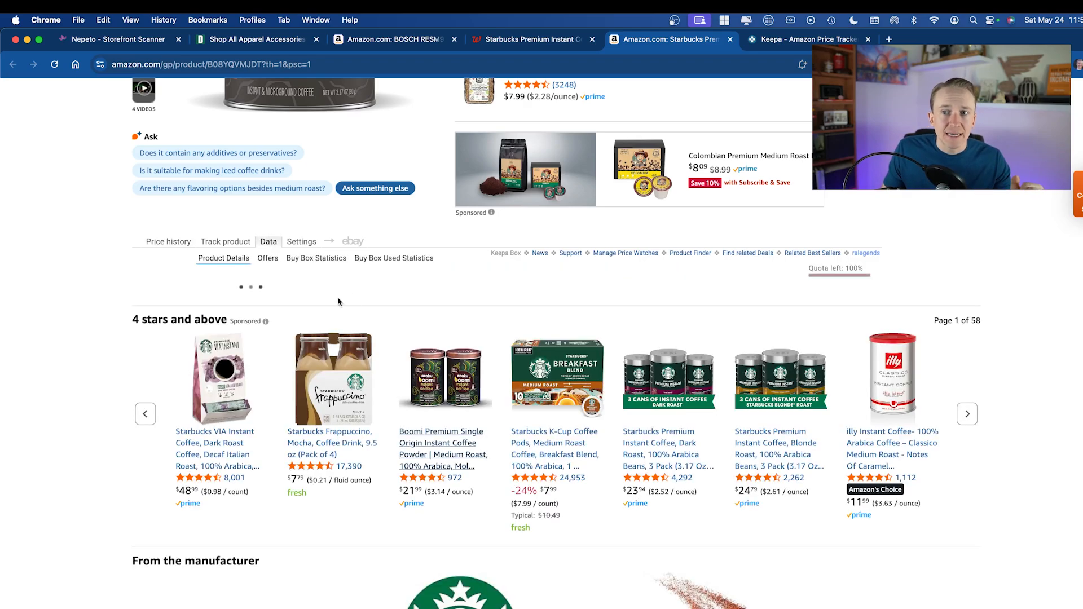
click(268, 259)
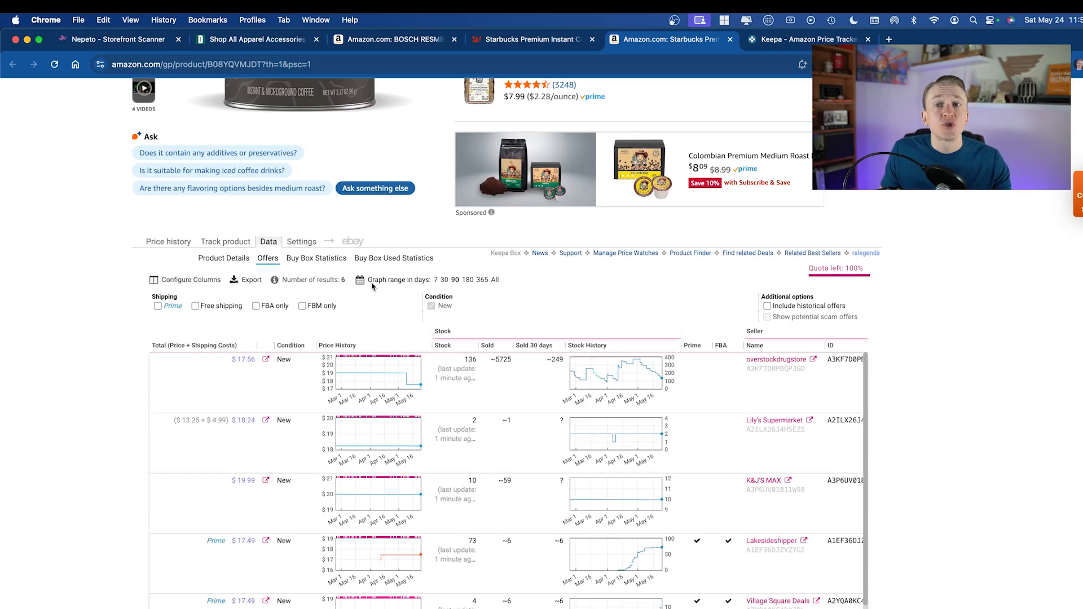
click(262, 308)
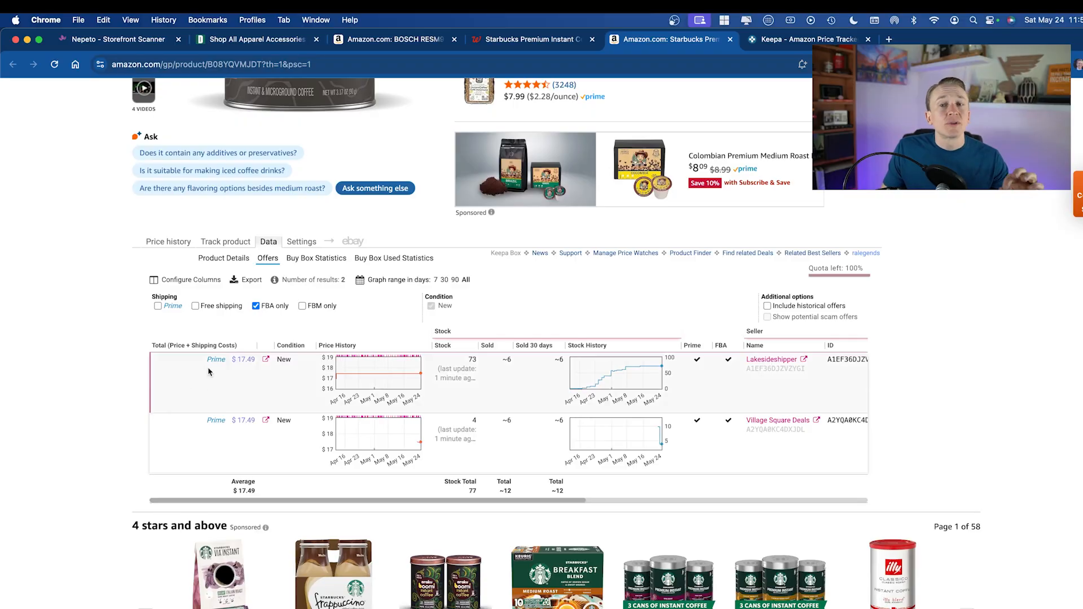
Check the FBA sellers' ratings and review counts, and copy the seller ID of Lakesideshipper
scroll(516, 416, right, 5)
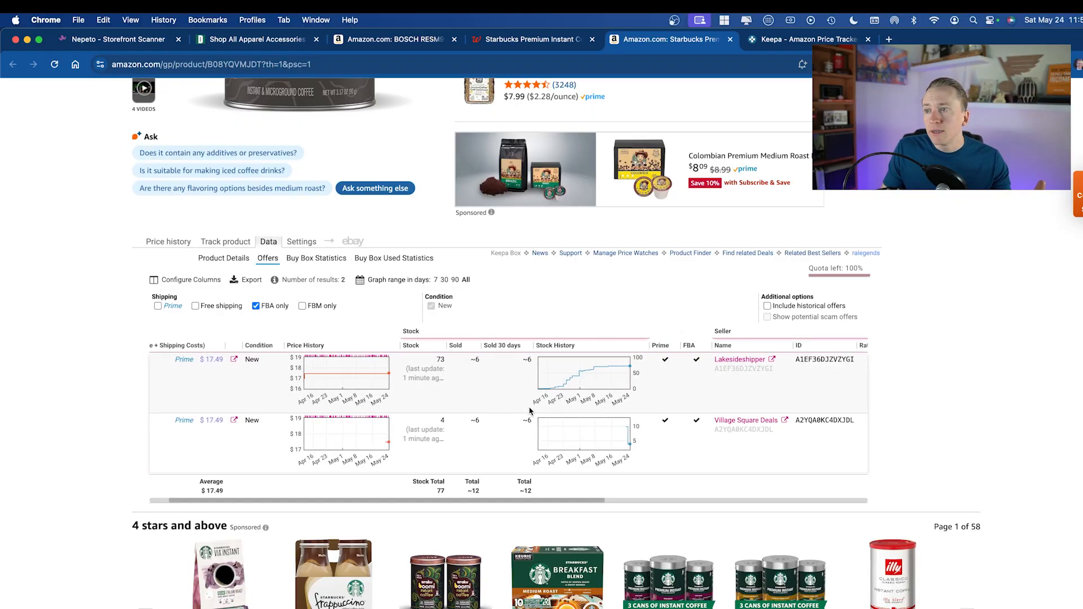
scroll(708, 386, right, 3)
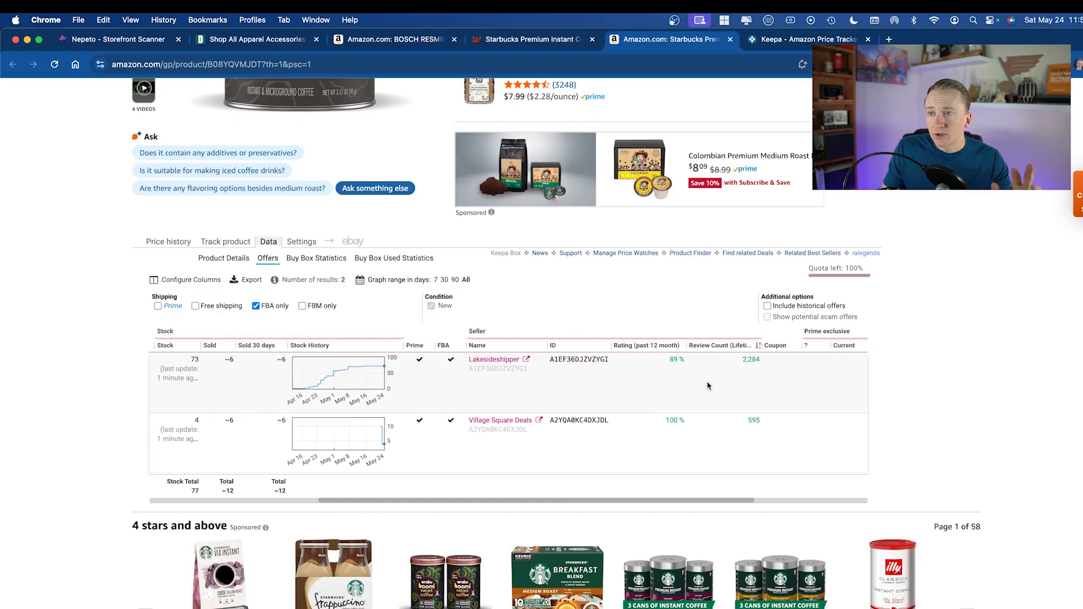
scroll(721, 383, right, 1)
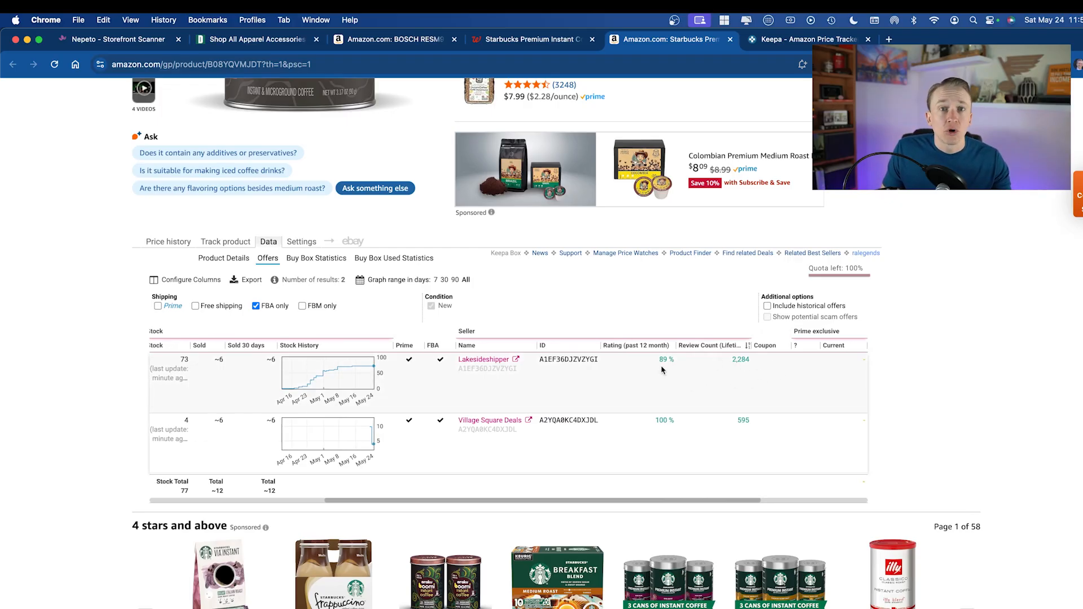
click(569, 360)
right_click(570, 361)
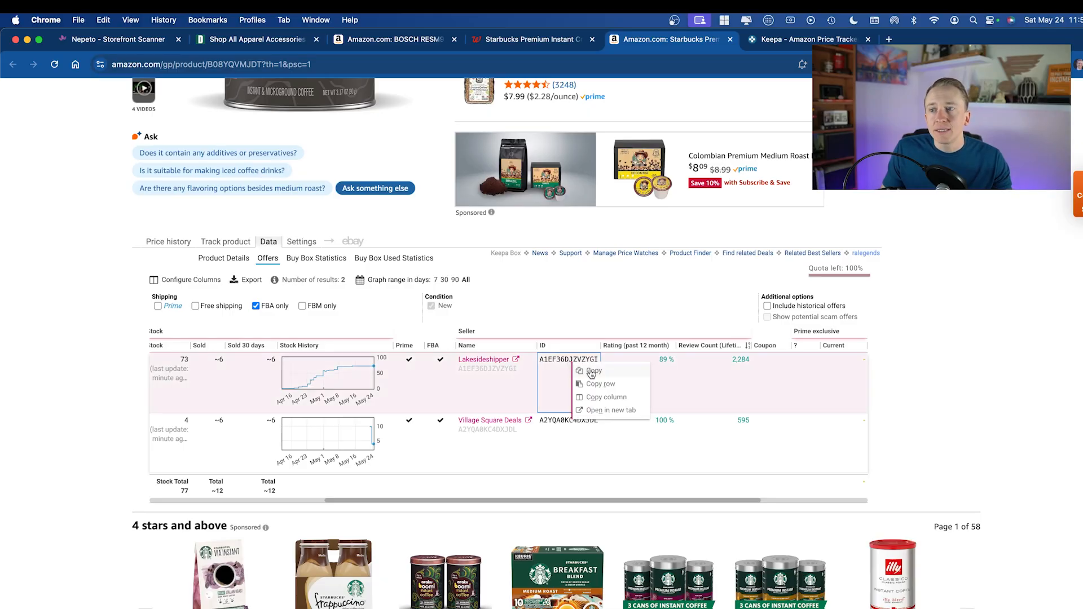
click(589, 371)
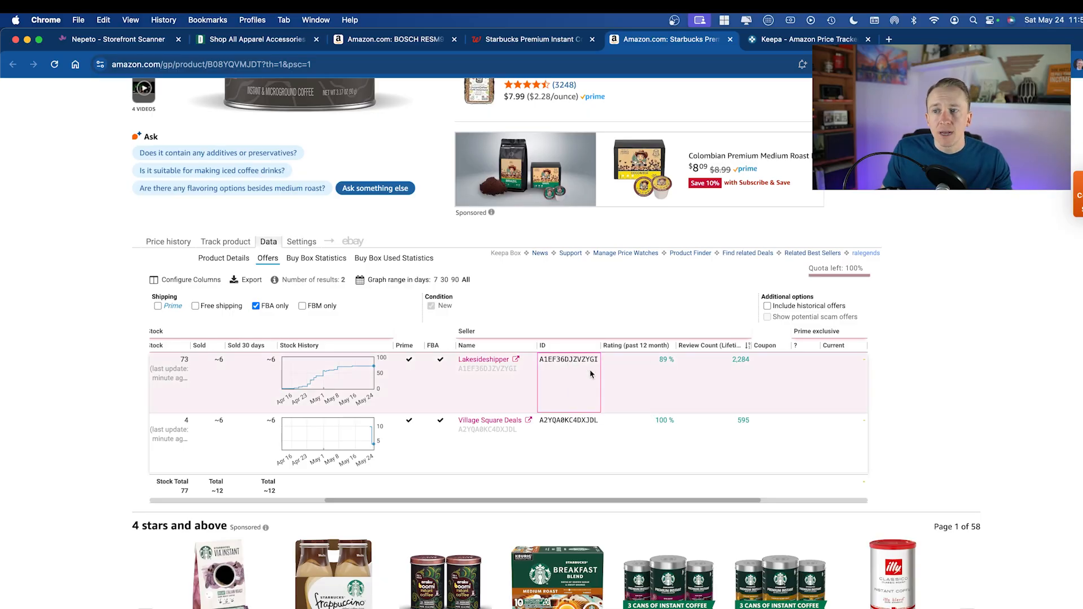
Return to Nepeto's Storefront Scanner, enter Lakesideshipper's copied seller ID and scan the storefront
click(109, 41)
click(484, 319)
text(A1EF36DJZVZYGI)
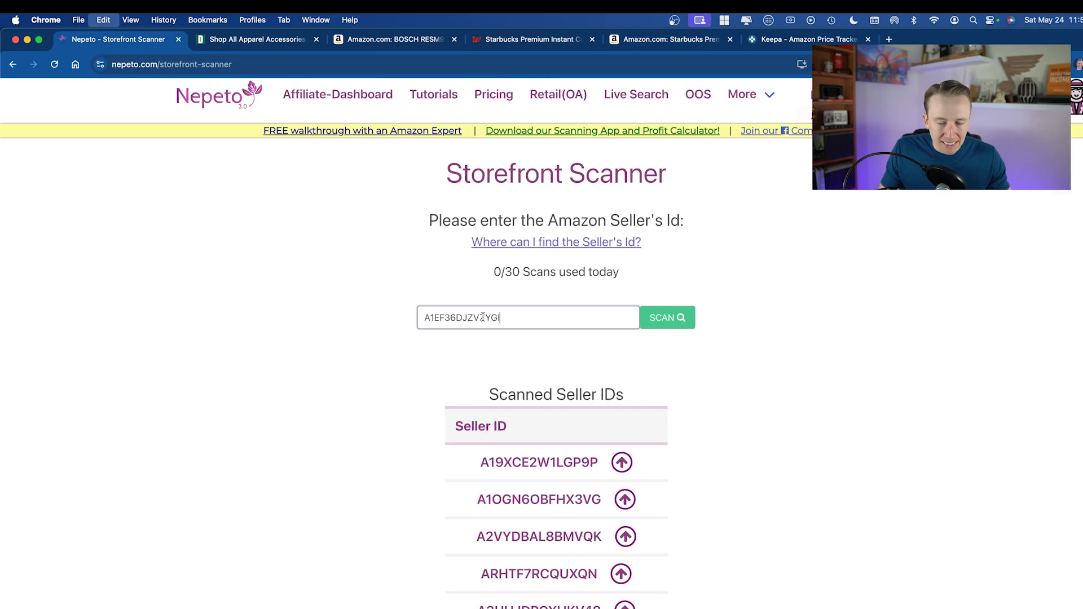
click(668, 320)
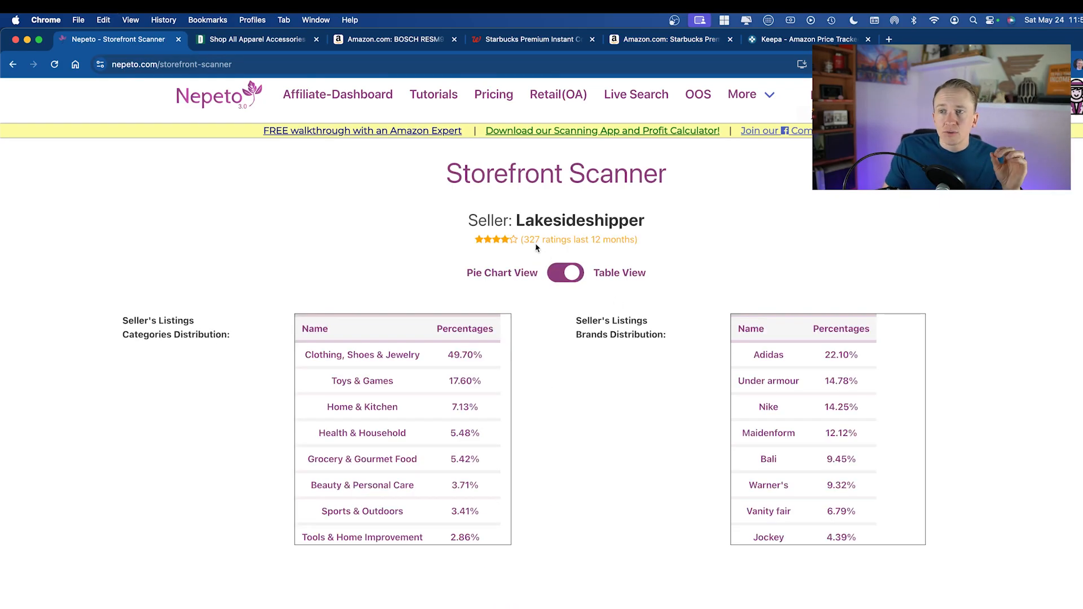
Review Lakesideshipper's category and brand distribution and look through the deals found from the storefront, comparing suppliers, profit and ROI
scroll(641, 255, down, 8)
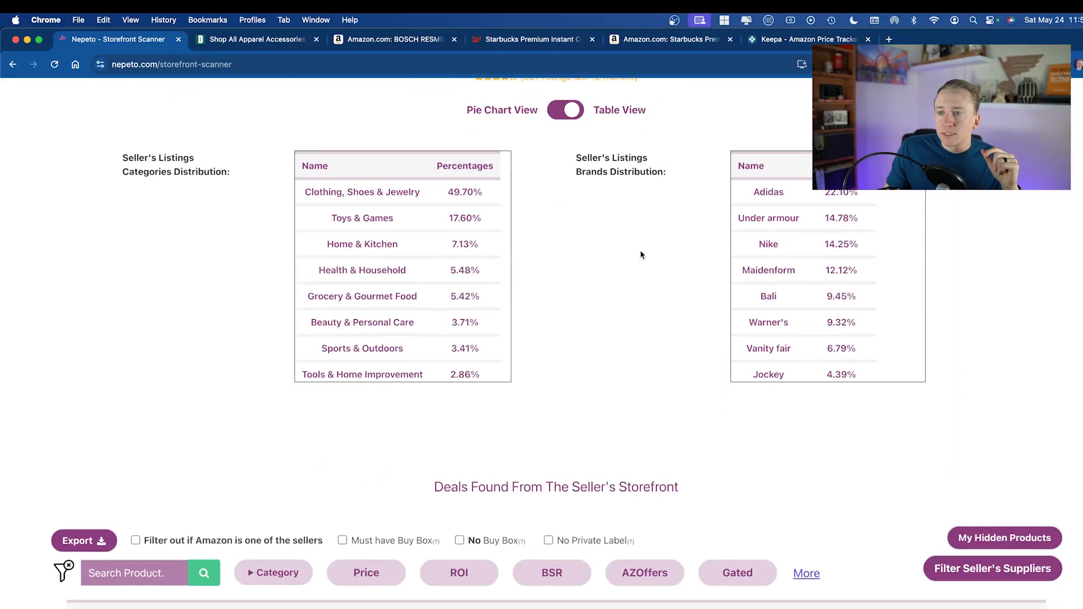
scroll(545, 446, down, 3)
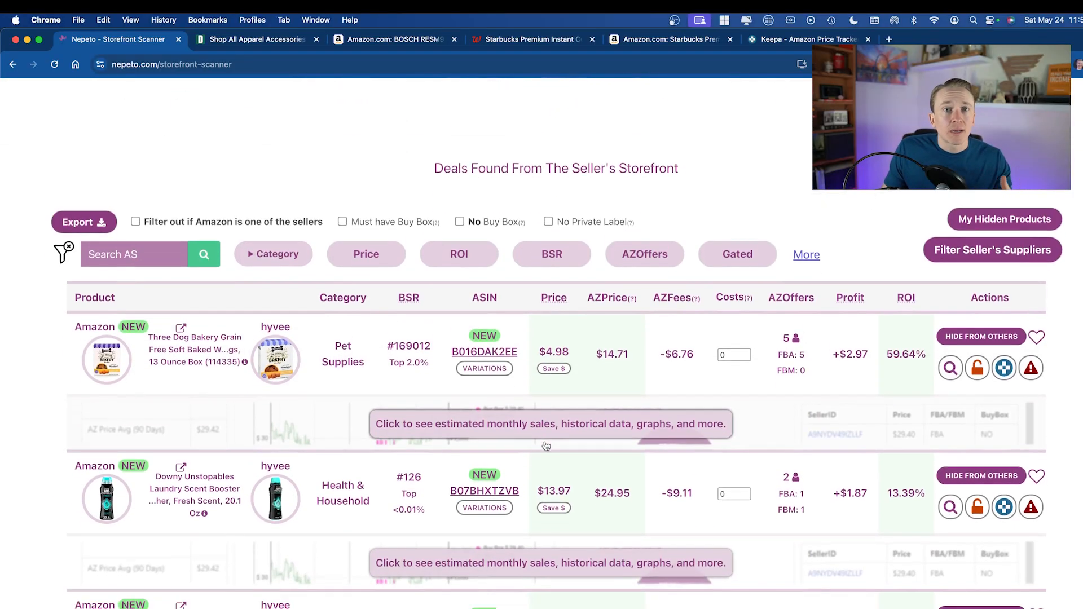
scroll(546, 446, down, 3)
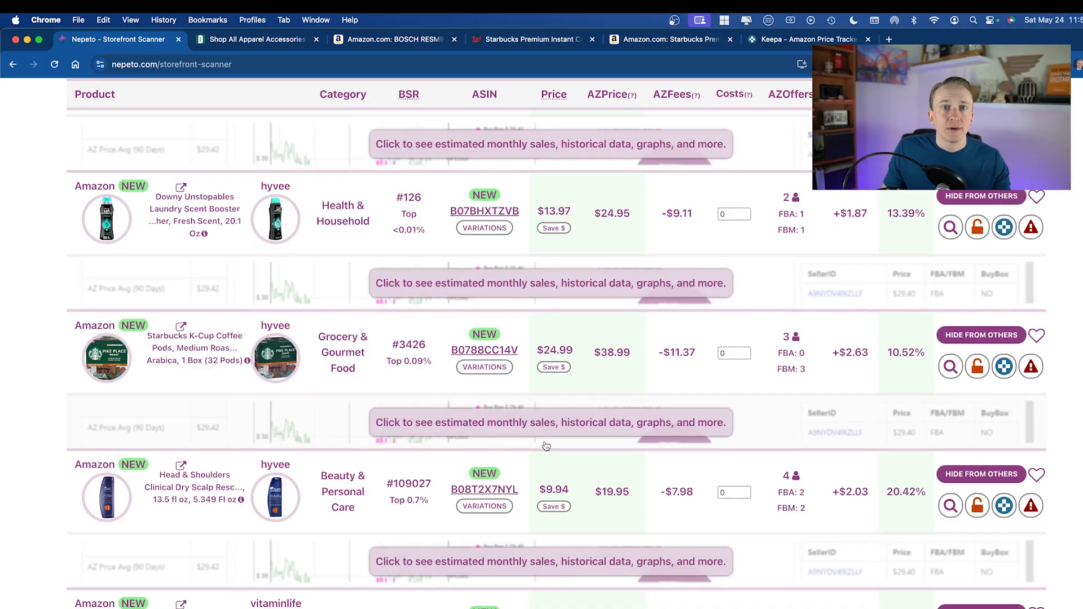
scroll(210, 330, down, 1)
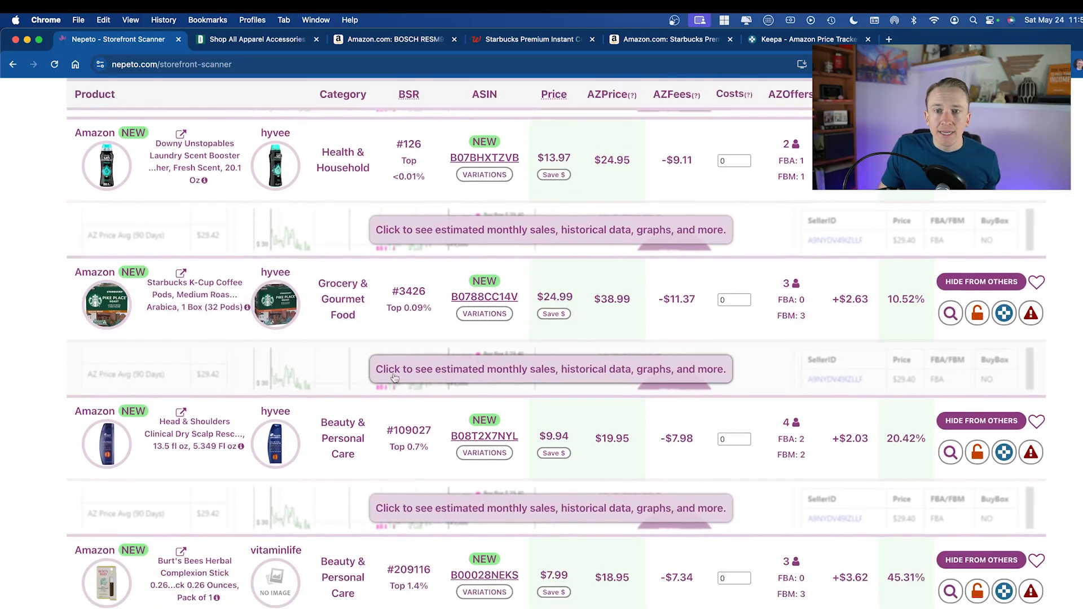
scroll(210, 330, down, 13)
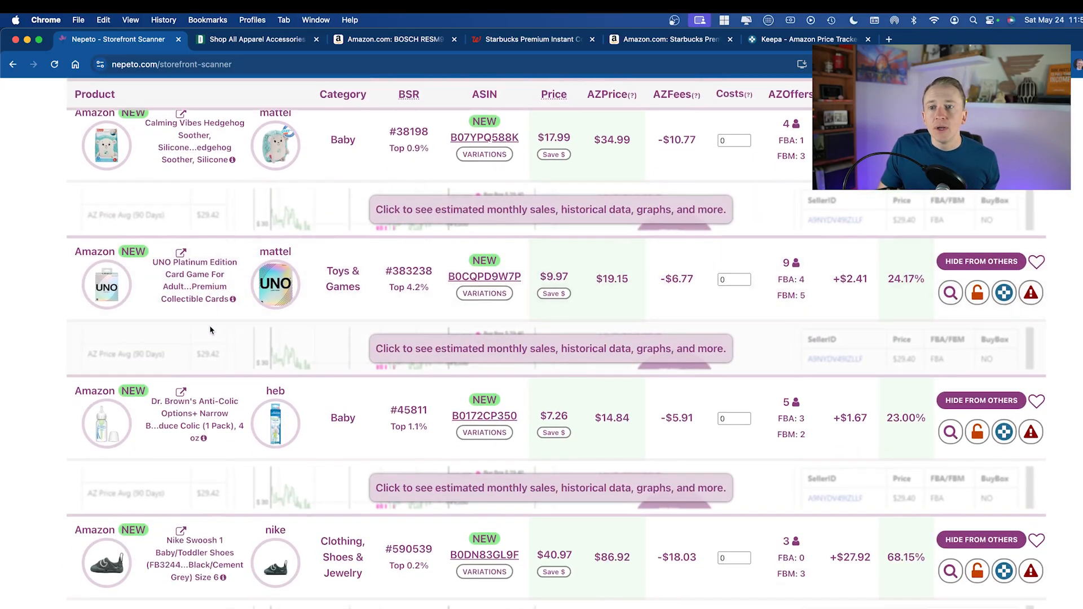
scroll(210, 330, up, 9)
scroll(210, 330, up, 15)
scroll(210, 327, down, 8)
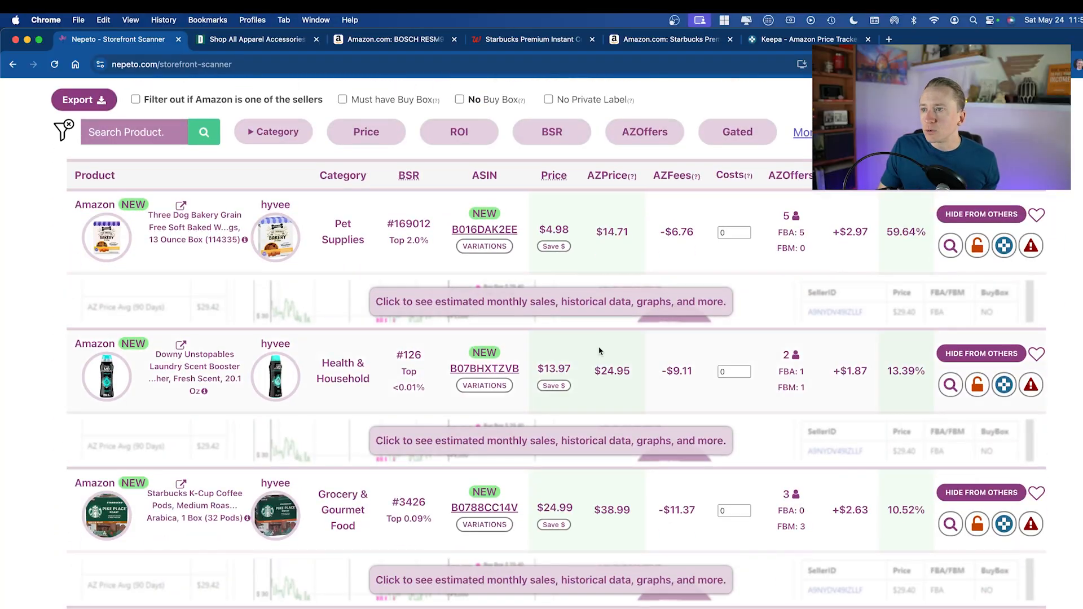
scroll(873, 289, down, 8)
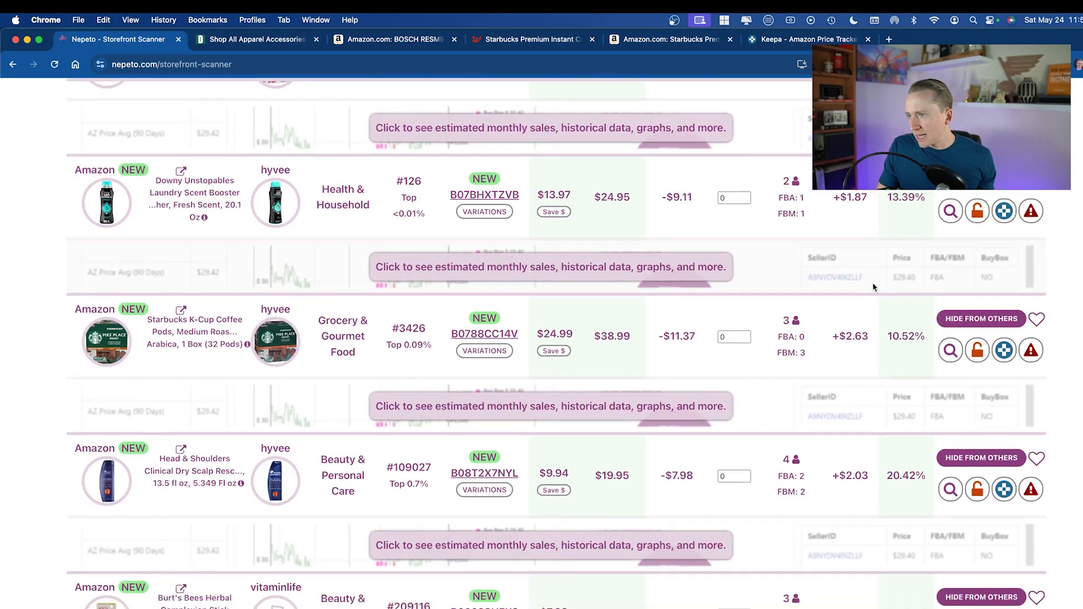
scroll(891, 343, down, 12)
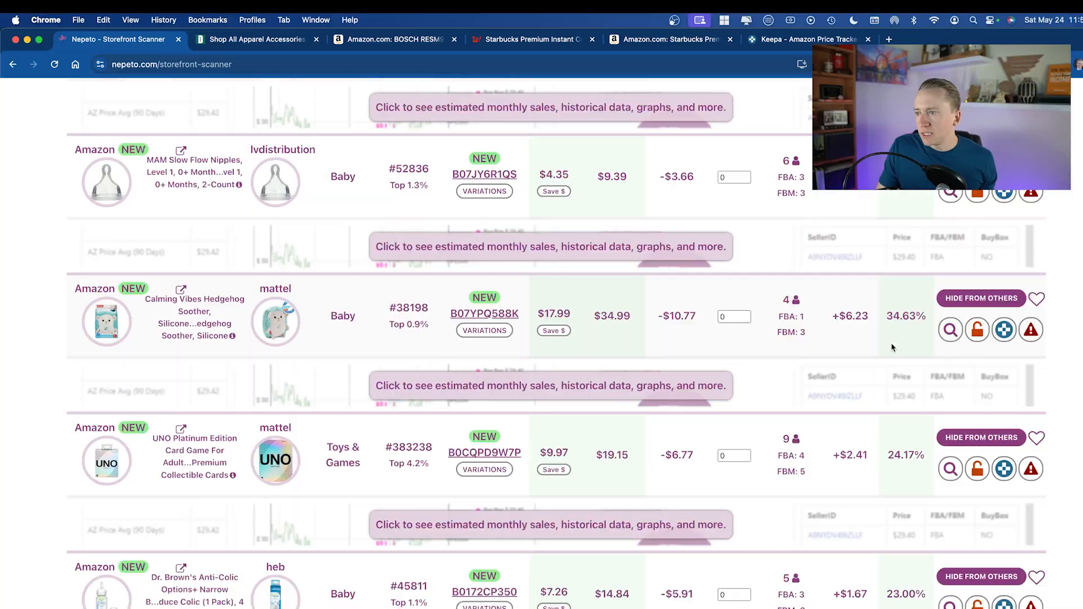
Export the deals found from the seller's storefront to a spreadsheet
scroll(892, 348, down, 3)
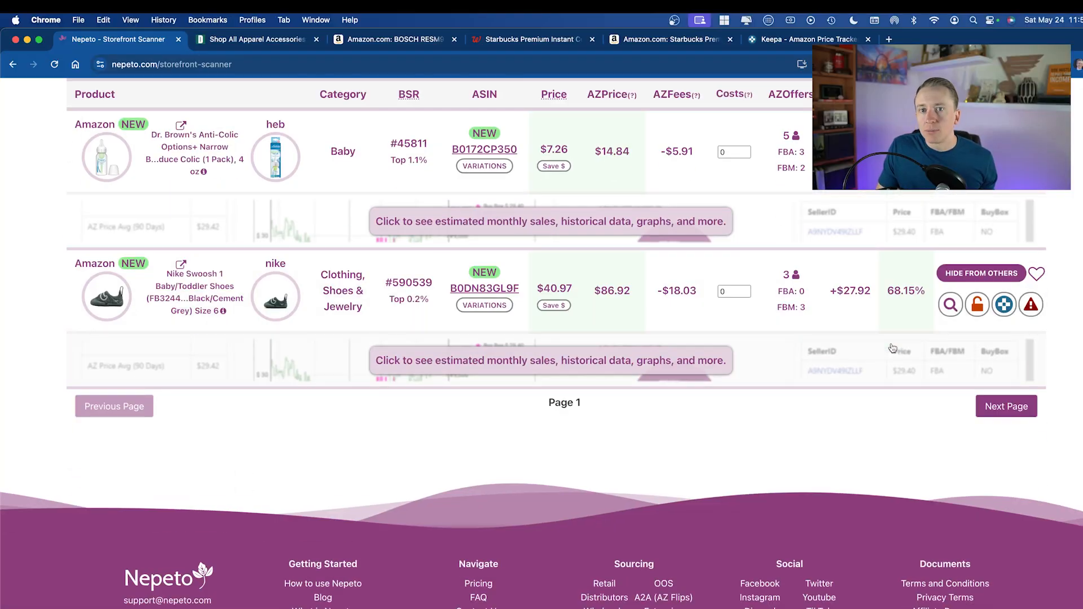
scroll(892, 348, up, 20)
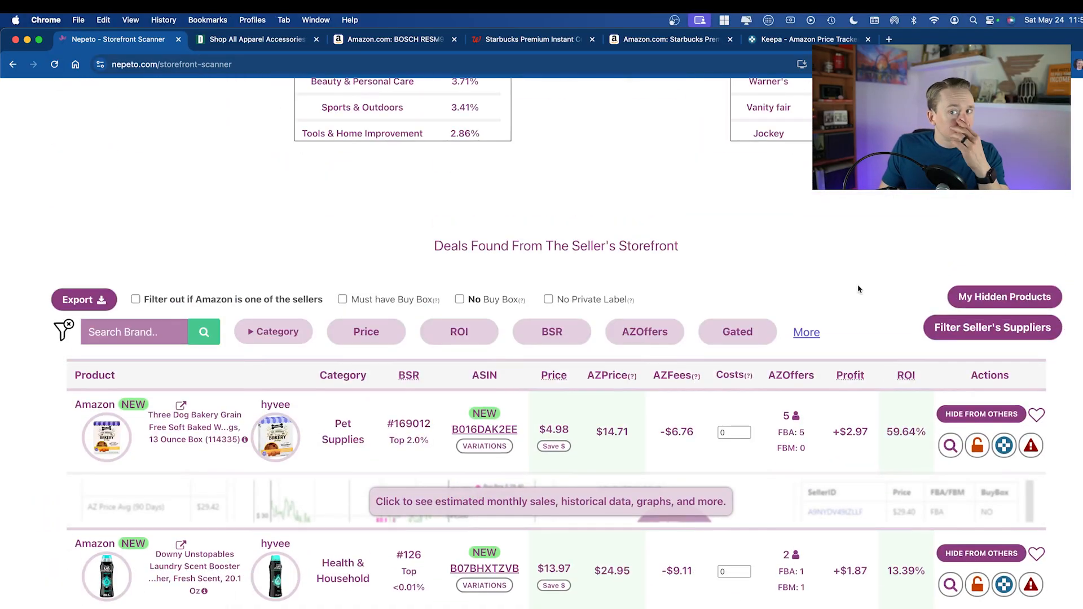
mouse_move(394, 299)
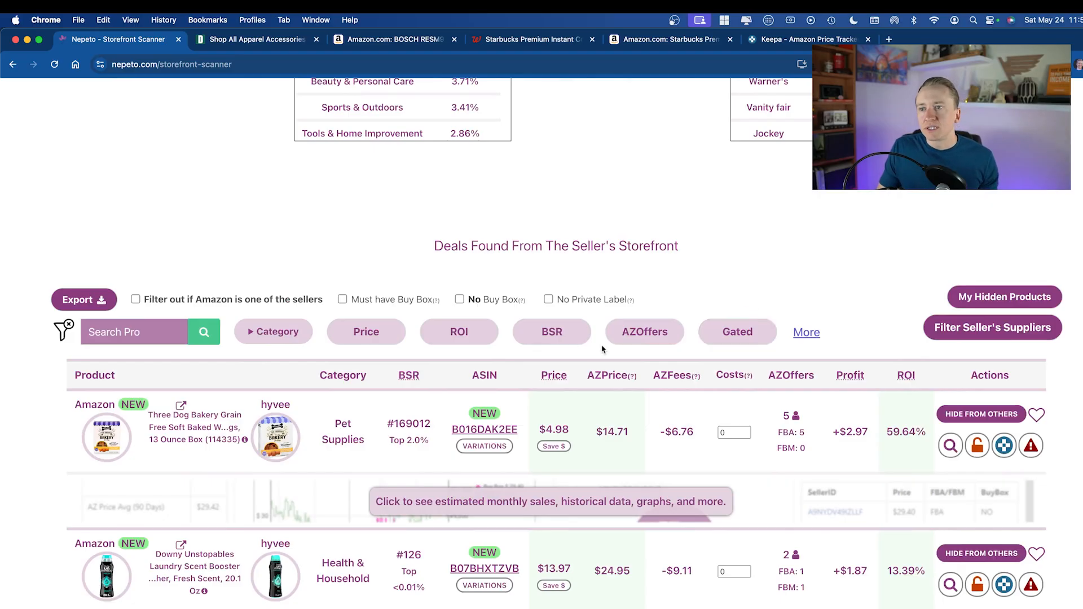
click(92, 308)
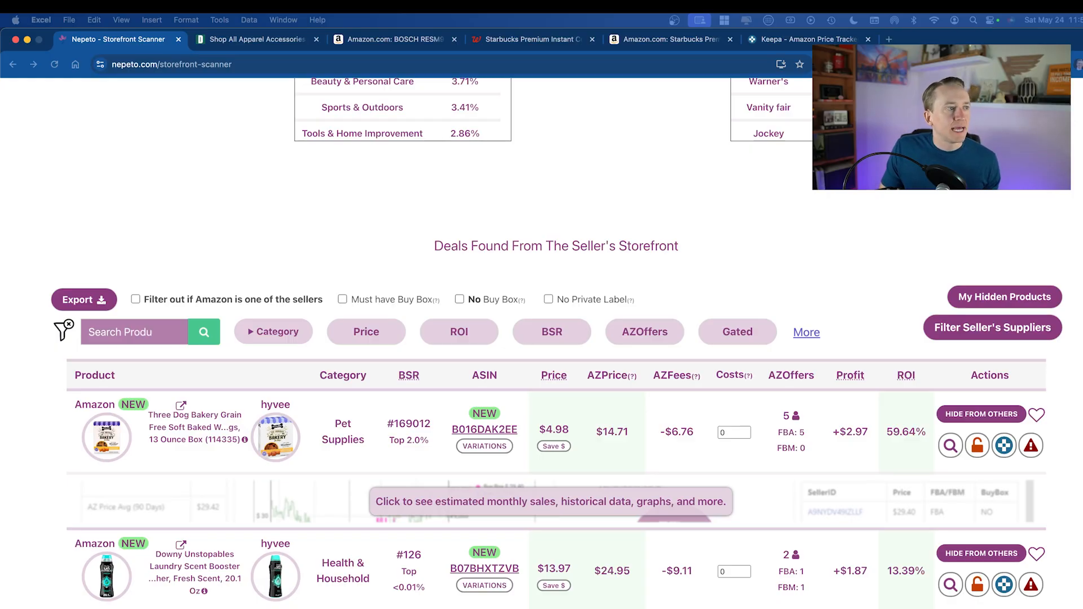
scroll(468, 301, down, 20)
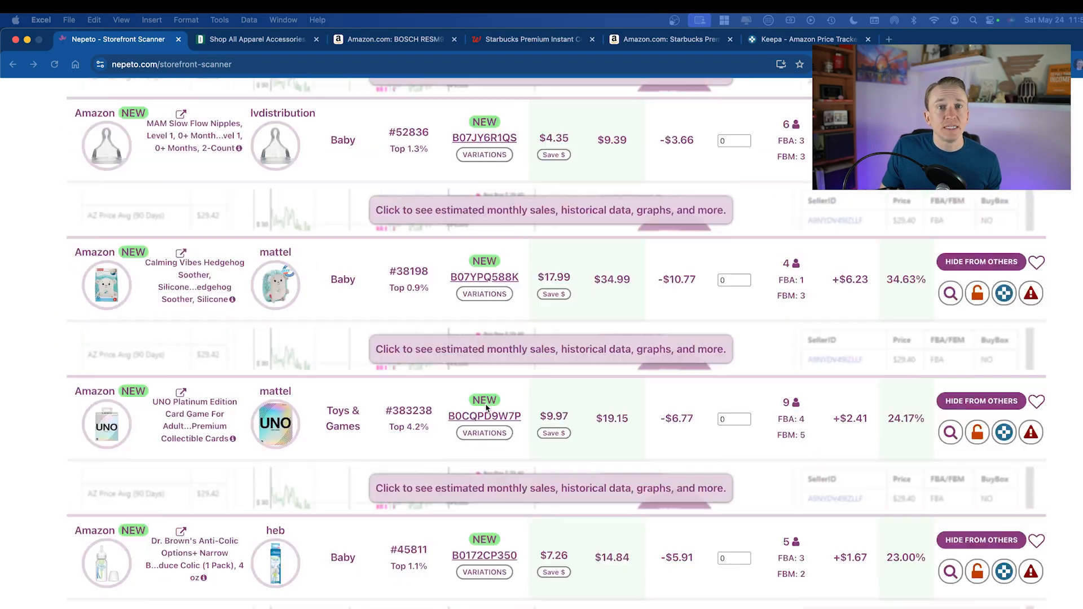
scroll(487, 407, down, 3)
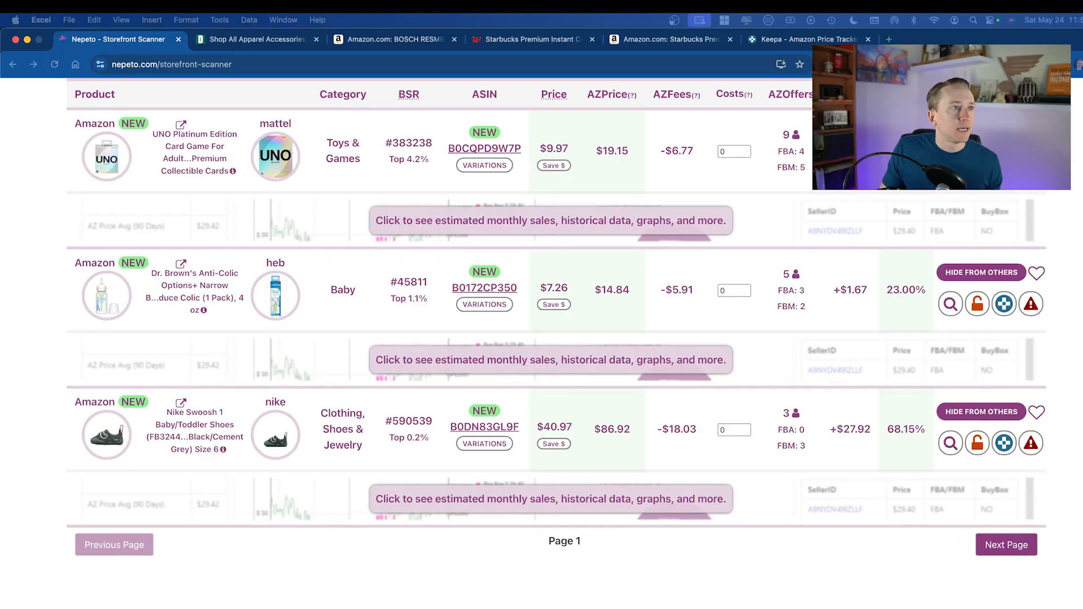
Look through the product rows of the exported Nepeto spreadsheet in Excel
drag(1, 169, 509, 67)
scroll(473, 332, down, 8)
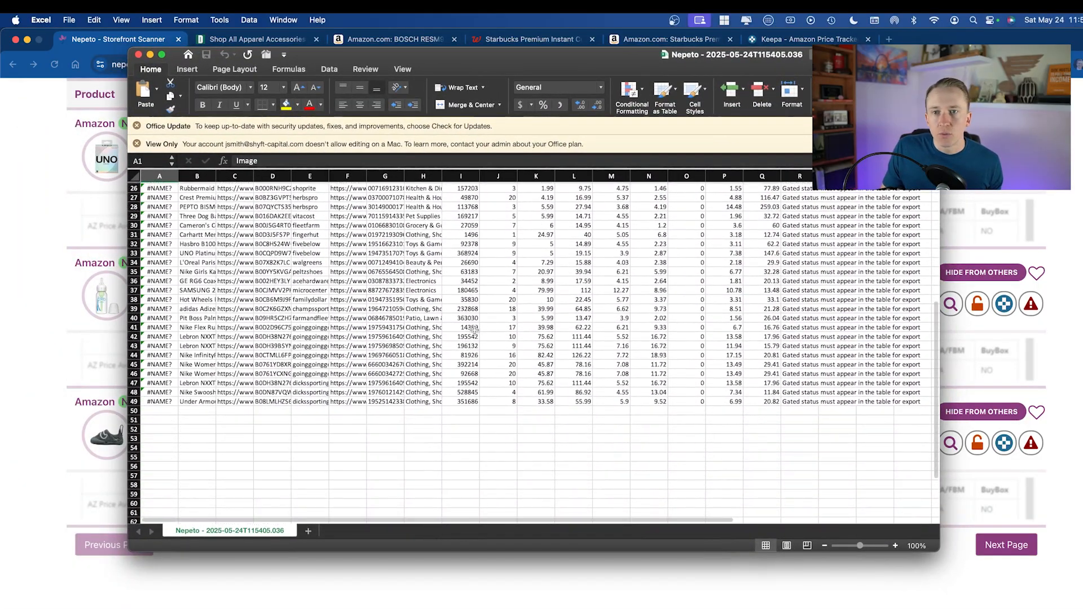
scroll(473, 329, up, 8)
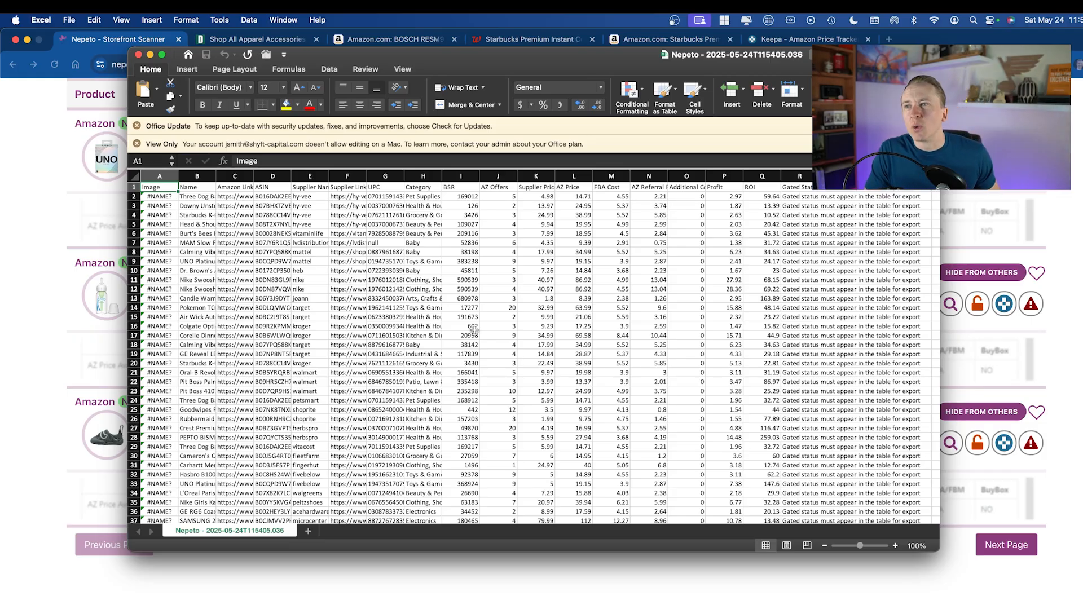
scroll(670, 332, down, 7)
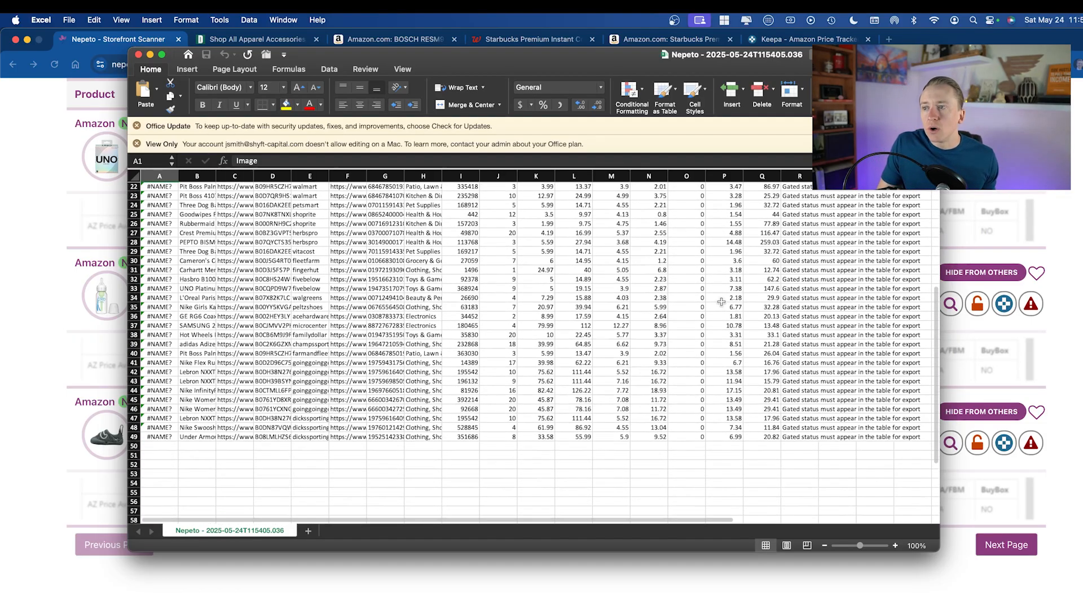
Select the ROI values in Q2:Q49 to check their average, and close the exported spreadsheet
drag(757, 428, 755, 196)
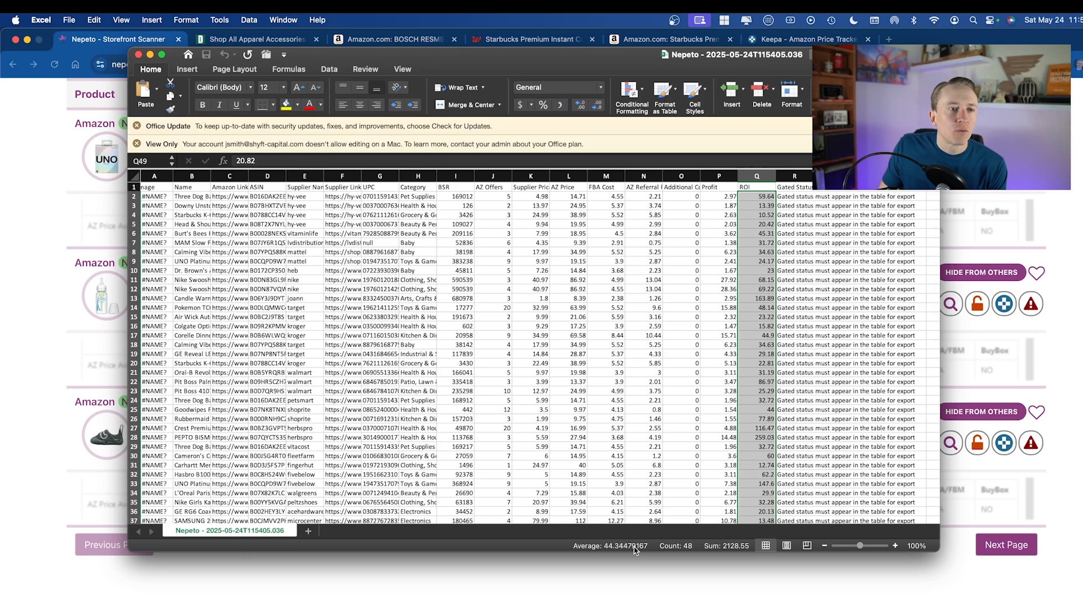
click(536, 409)
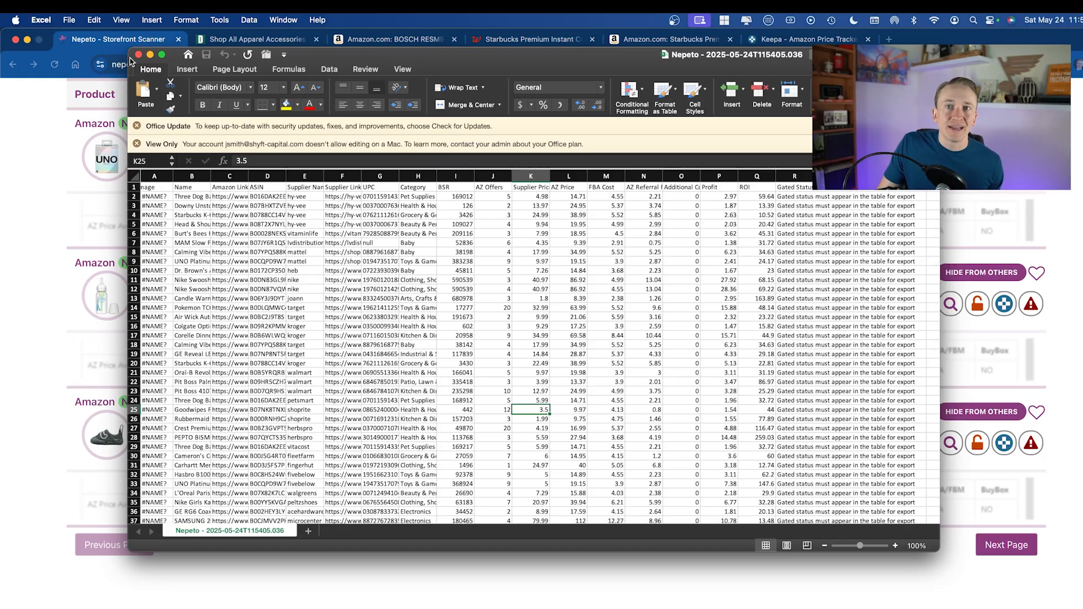
scroll(508, 275, up, 1)
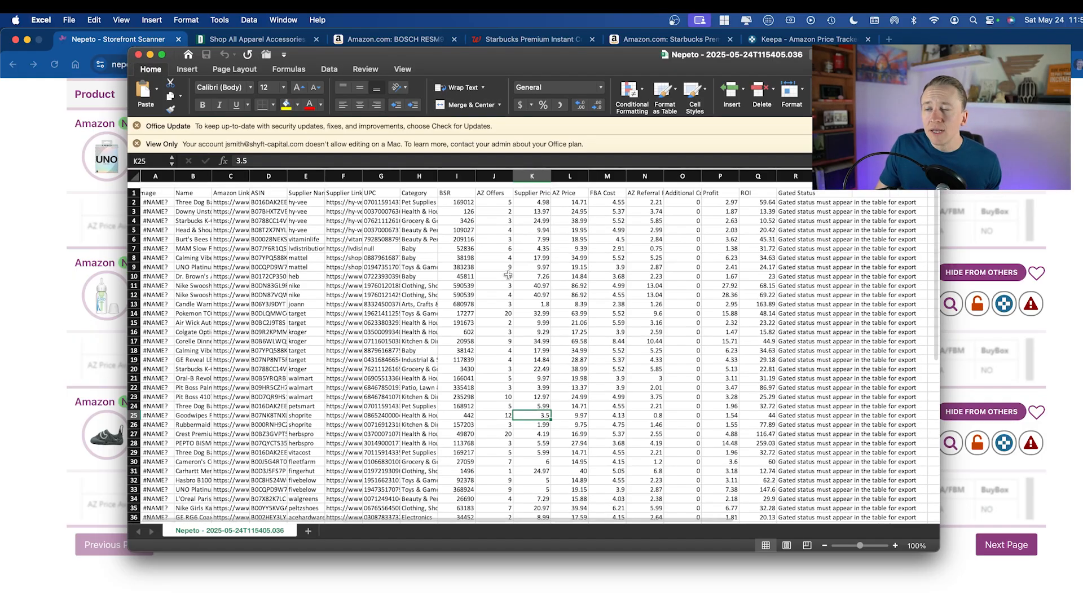
key(super+w)
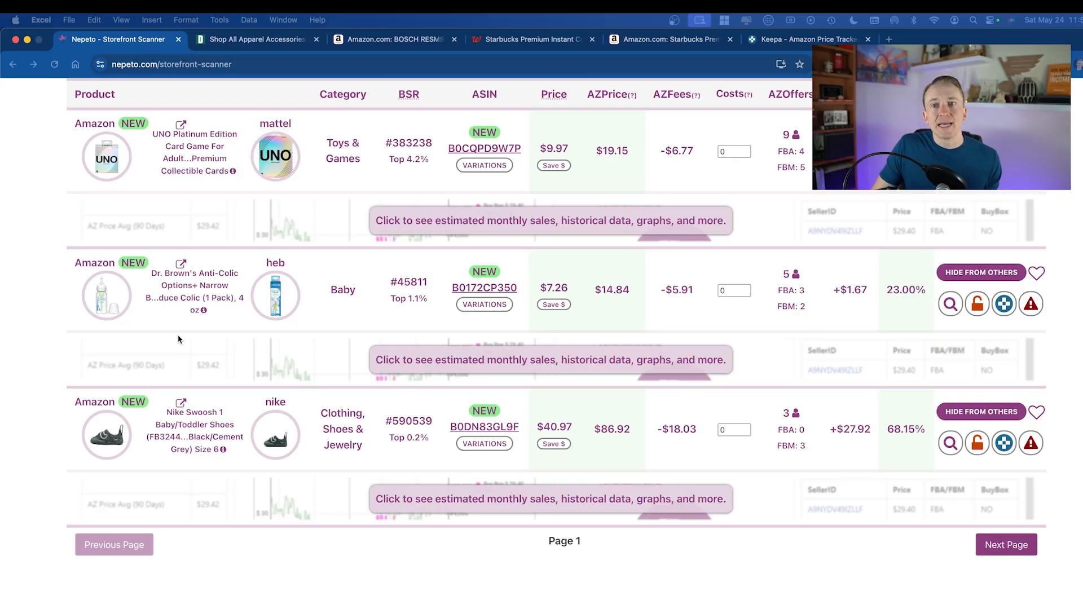
Open the Amazon listing and the Hy-Vee supplier page for the Three Dog Bakery grain-free dog treats, the first deal in the results
scroll(320, 361, up, 2)
scroll(422, 336, up, 20)
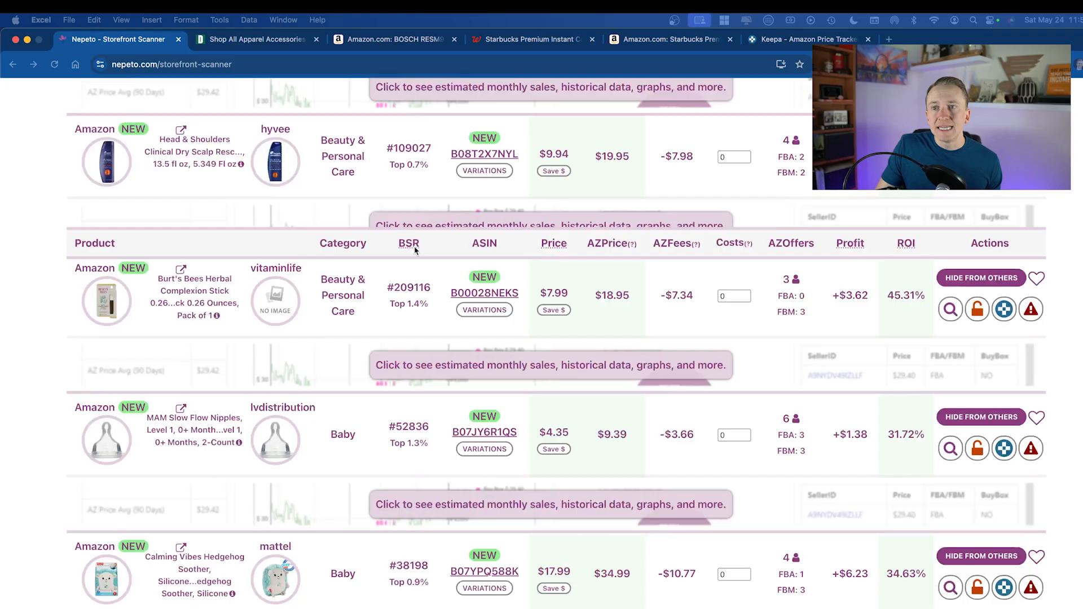
scroll(414, 250, up, 12)
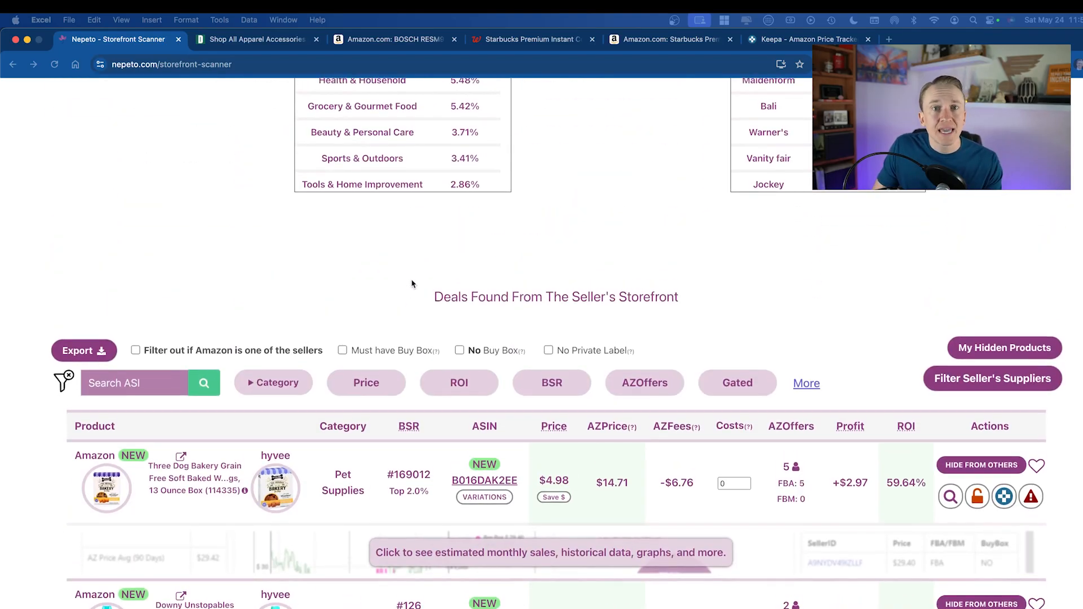
scroll(412, 366, down, 2)
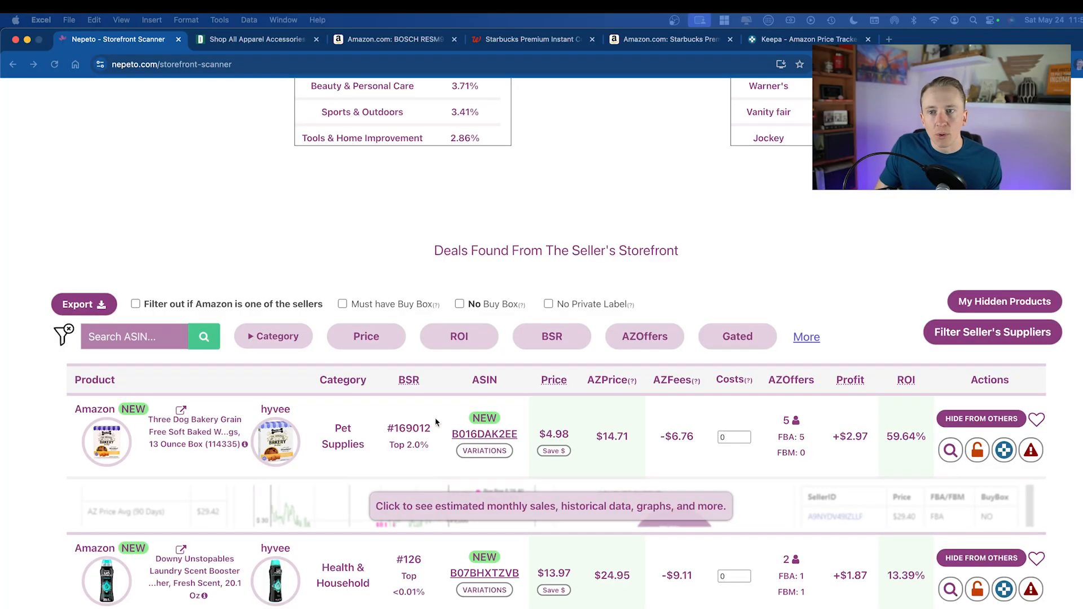
scroll(435, 421, down, 2)
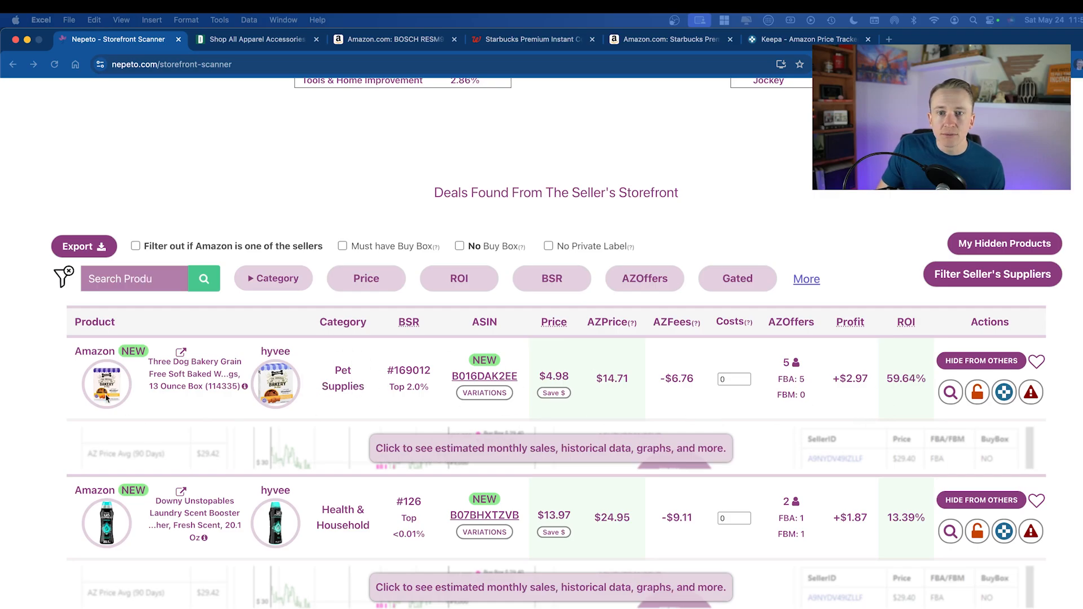
click(85, 247)
click(109, 384)
click(150, 38)
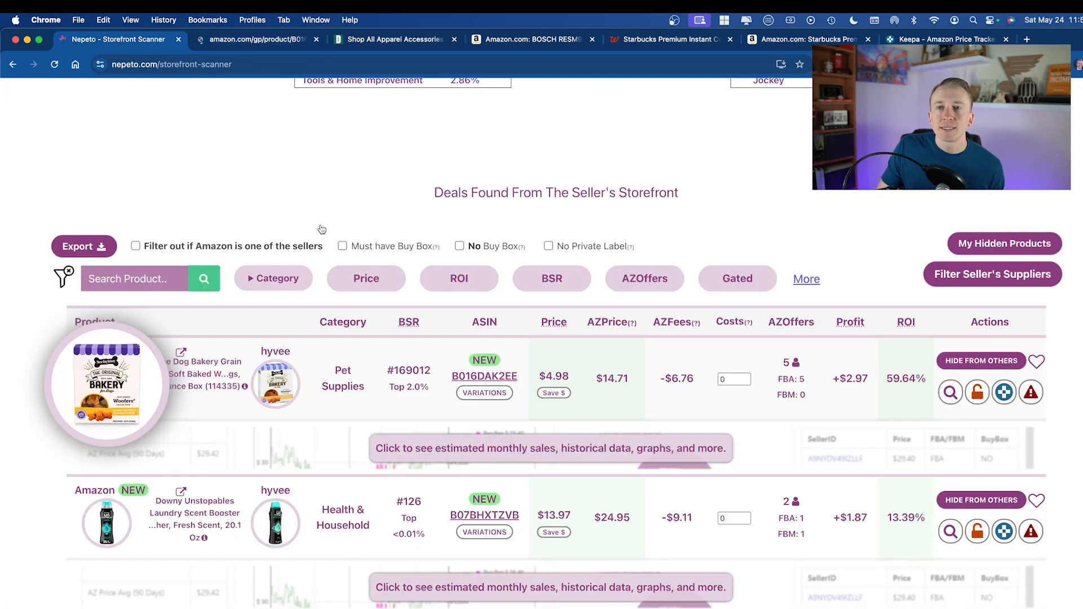
click(271, 383)
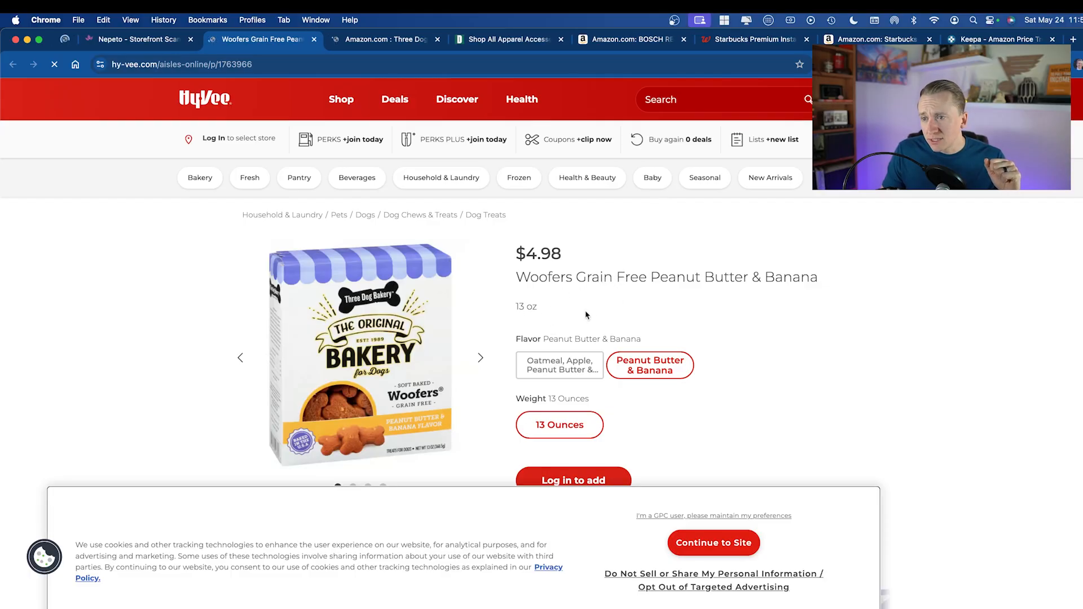
Compare the Hy-Vee product page with the Amazon listing to check that title, flavor and size match
scroll(586, 315, down, 3)
scroll(562, 383, up, 3)
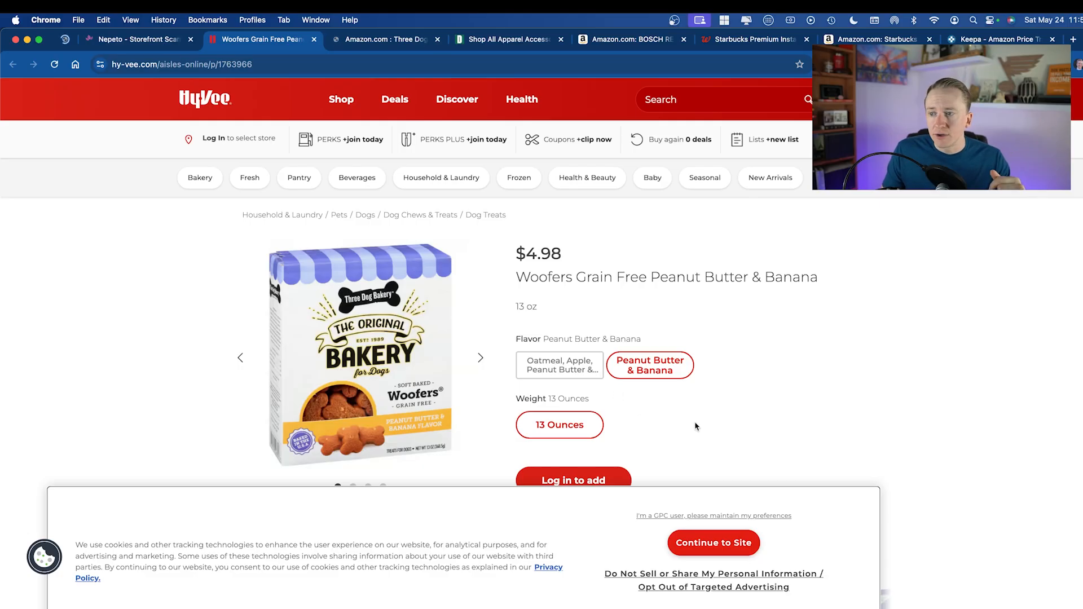
scroll(663, 398, down, 1)
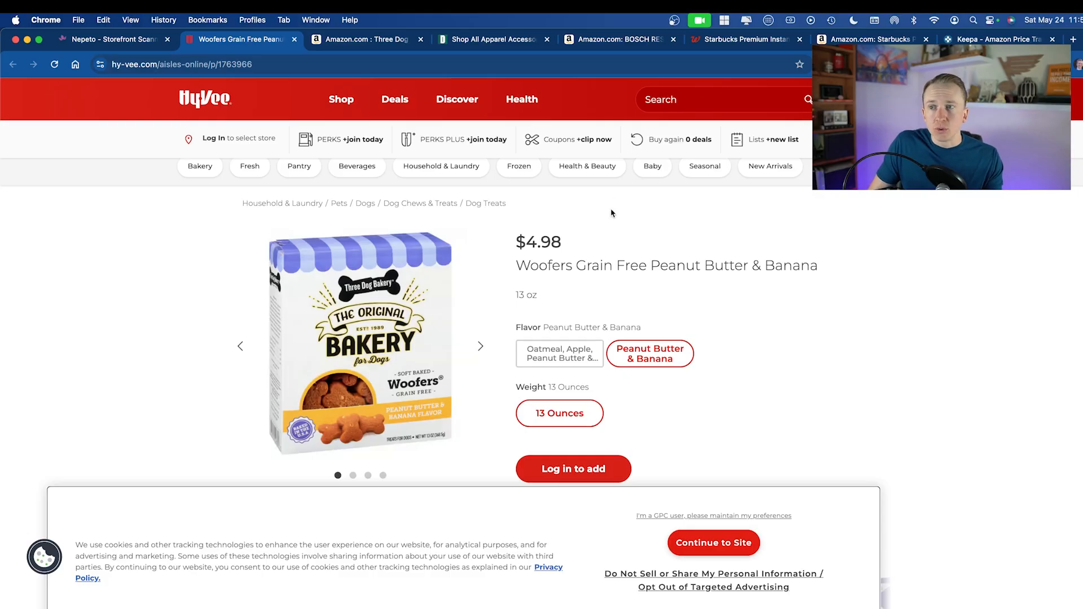
click(357, 40)
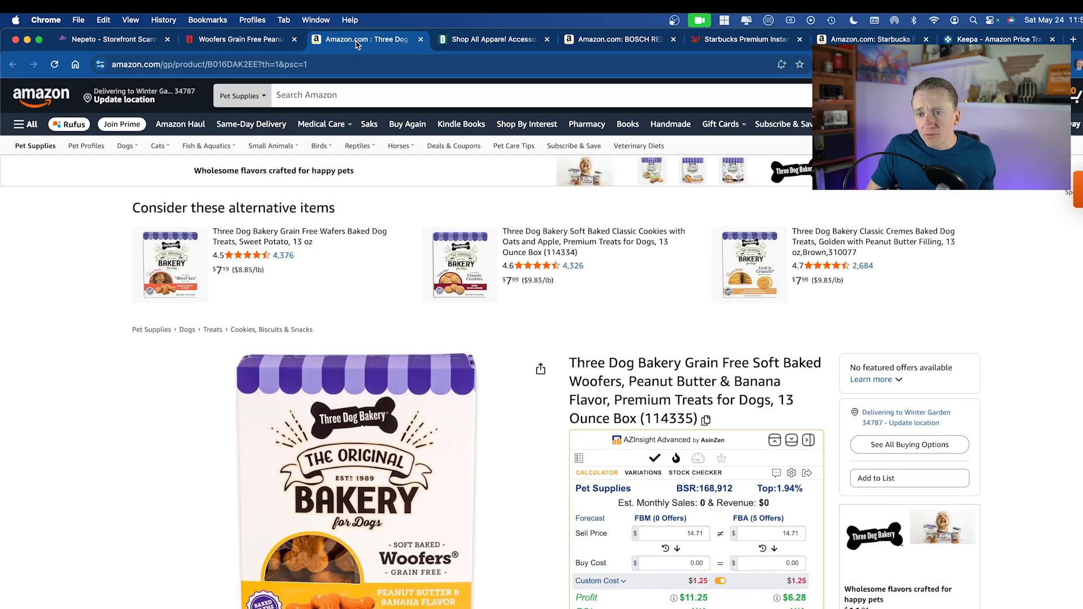
scroll(647, 278, down, 3)
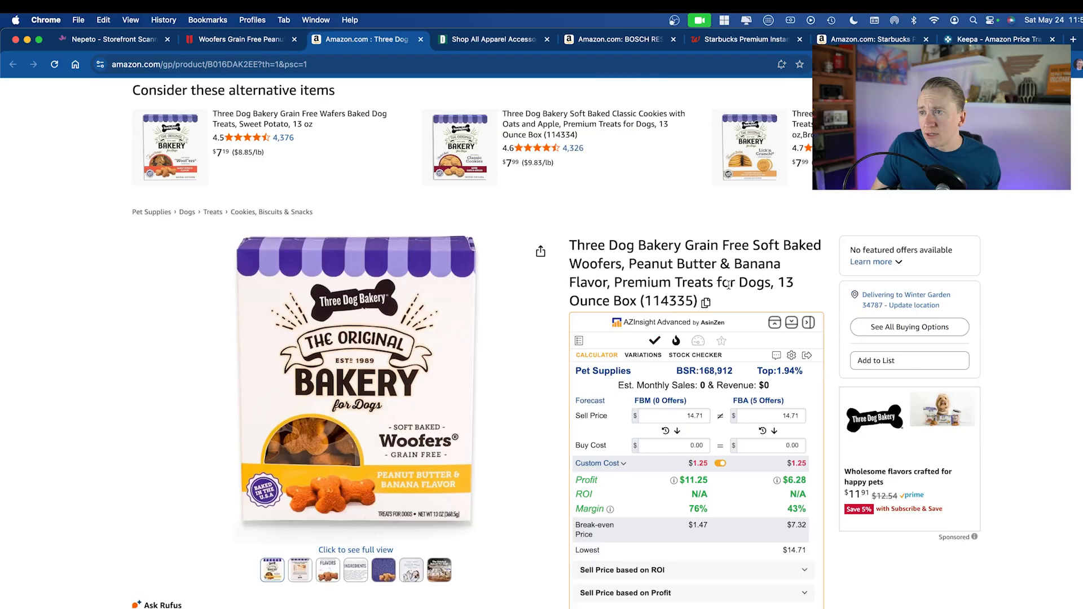
scroll(608, 261, down, 1)
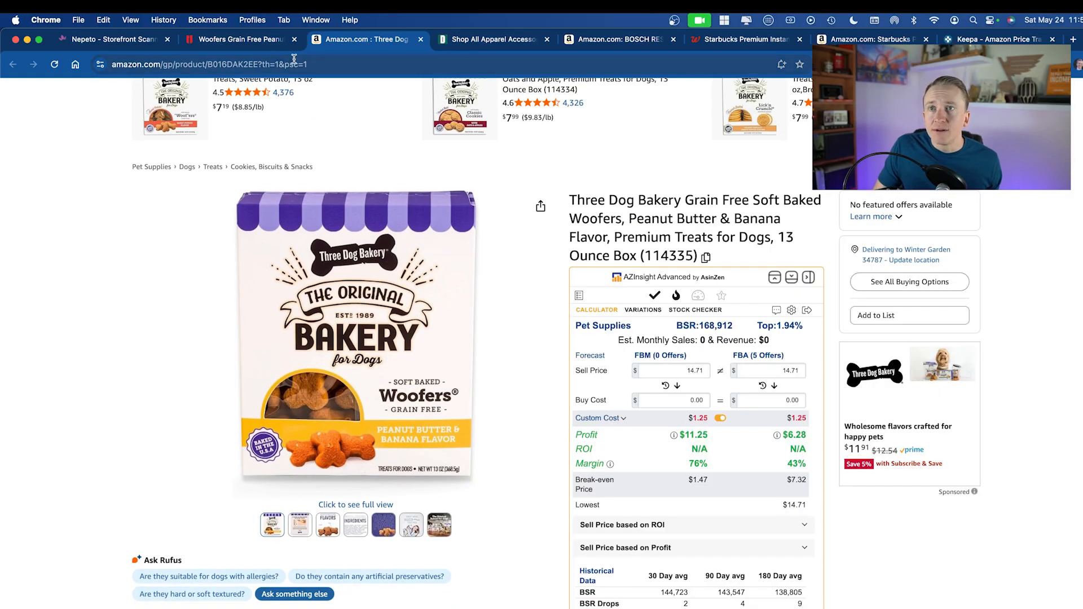
click(264, 44)
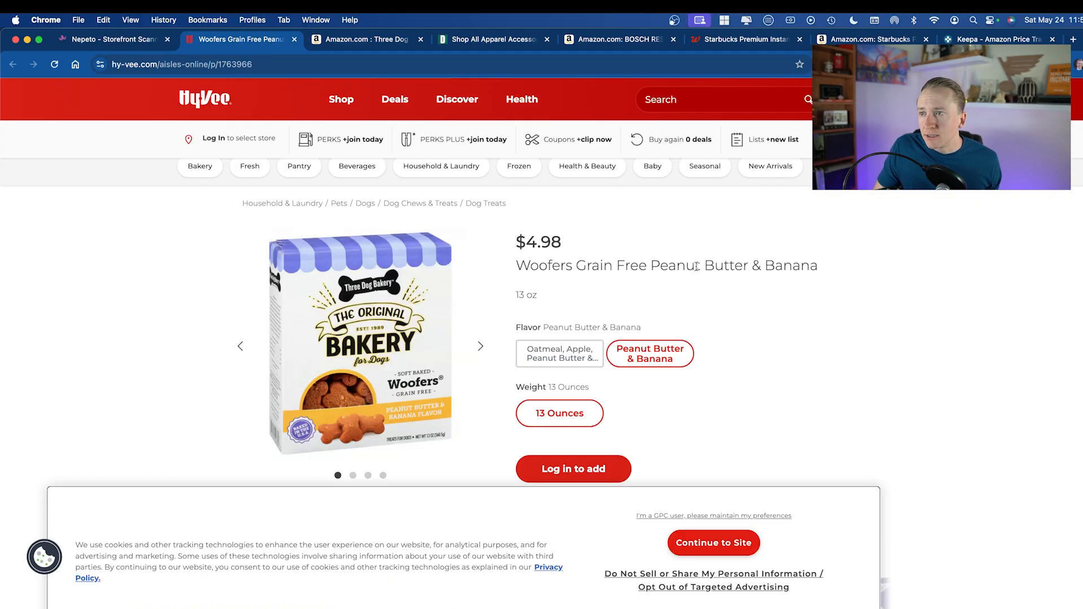
drag(665, 267, 903, 273)
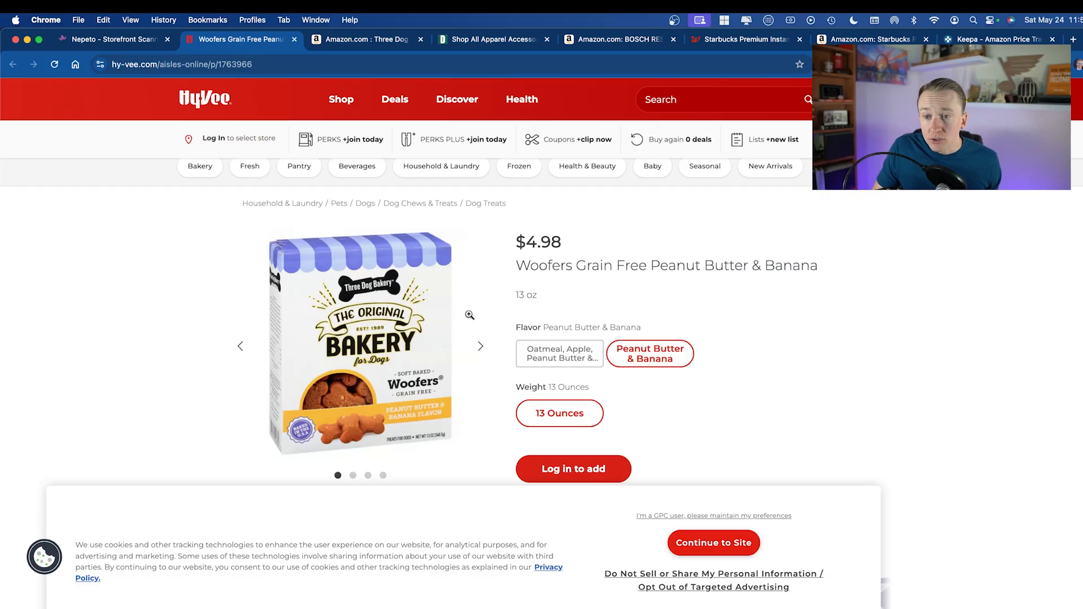
scroll(468, 306, down, 1)
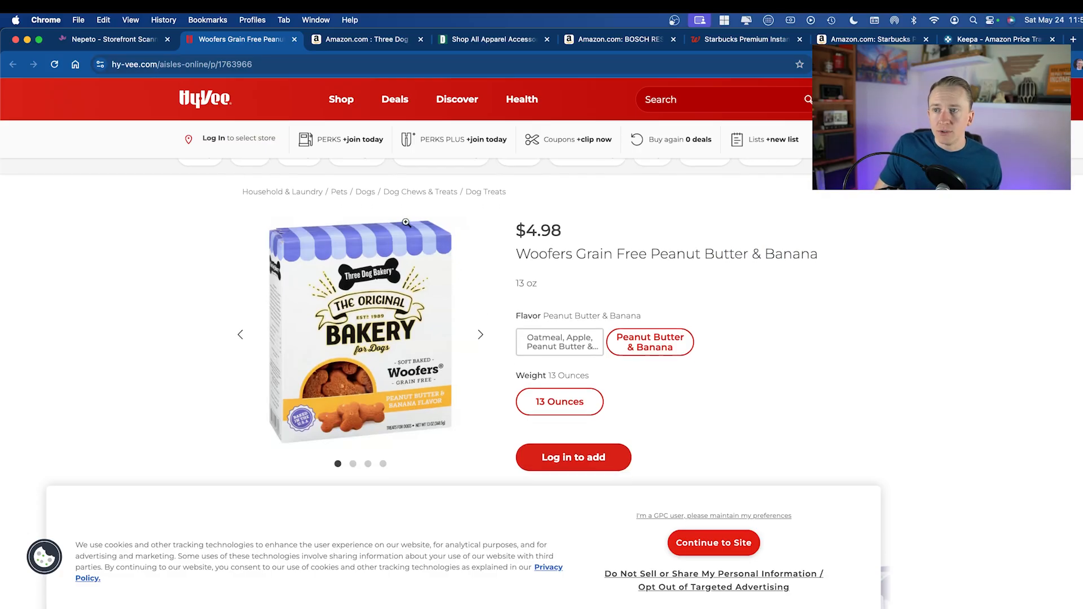
Turn off the custom cost in the Amazon listing's AZInsight calculator and set the FBA buy cost to 4.98
click(356, 45)
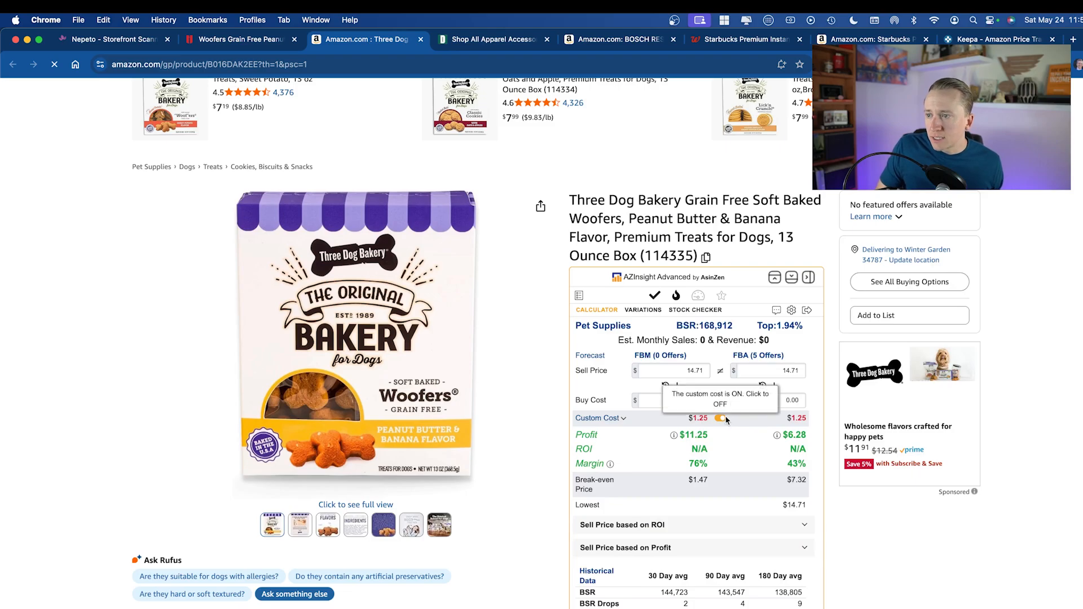
click(722, 418)
click(770, 400)
text(4)
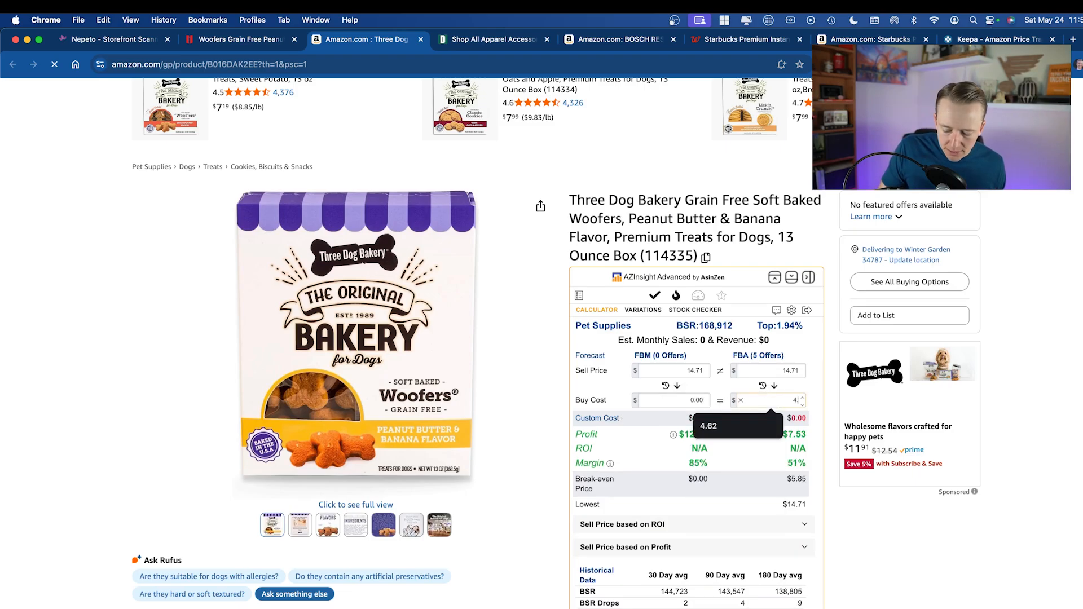
text(.98)
click(918, 518)
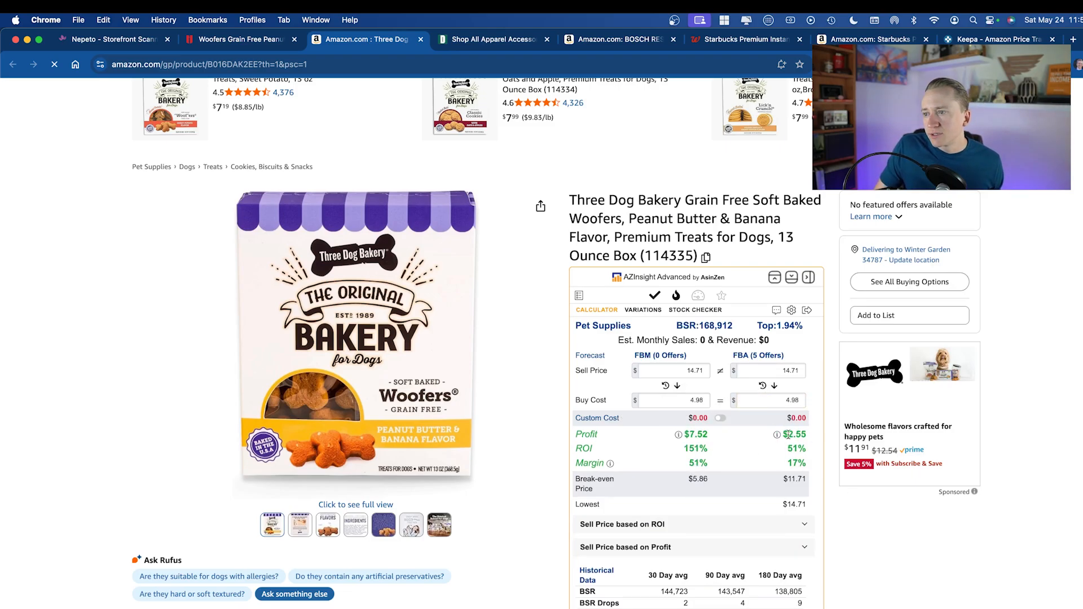
Examine the dog treats' profit and ROI estimates, historical averages and Keepa price history on the Amazon listing
scroll(781, 382, down, 3)
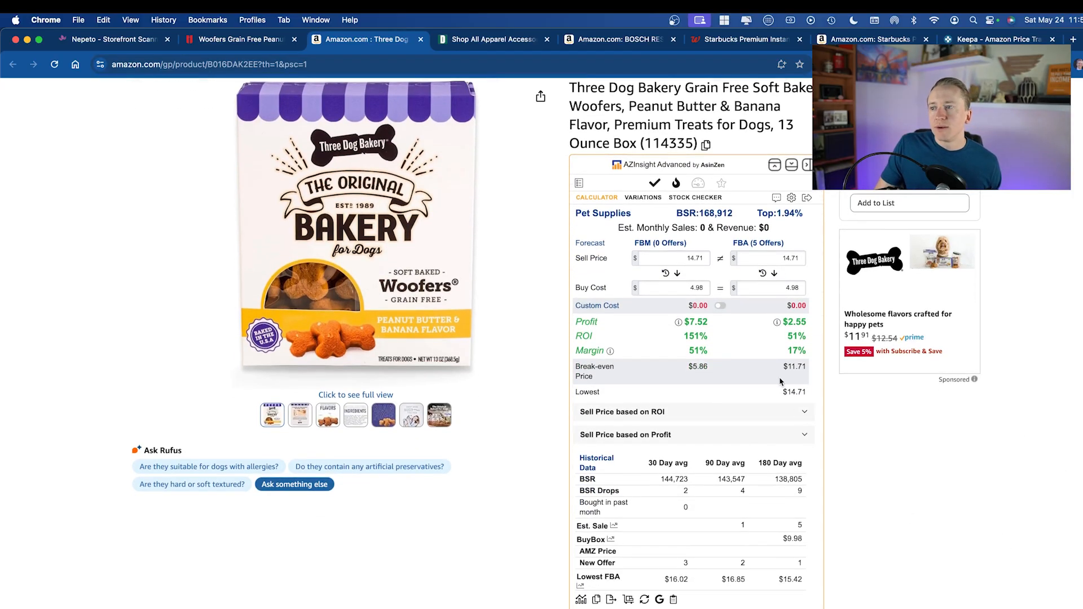
mouse_move(777, 325)
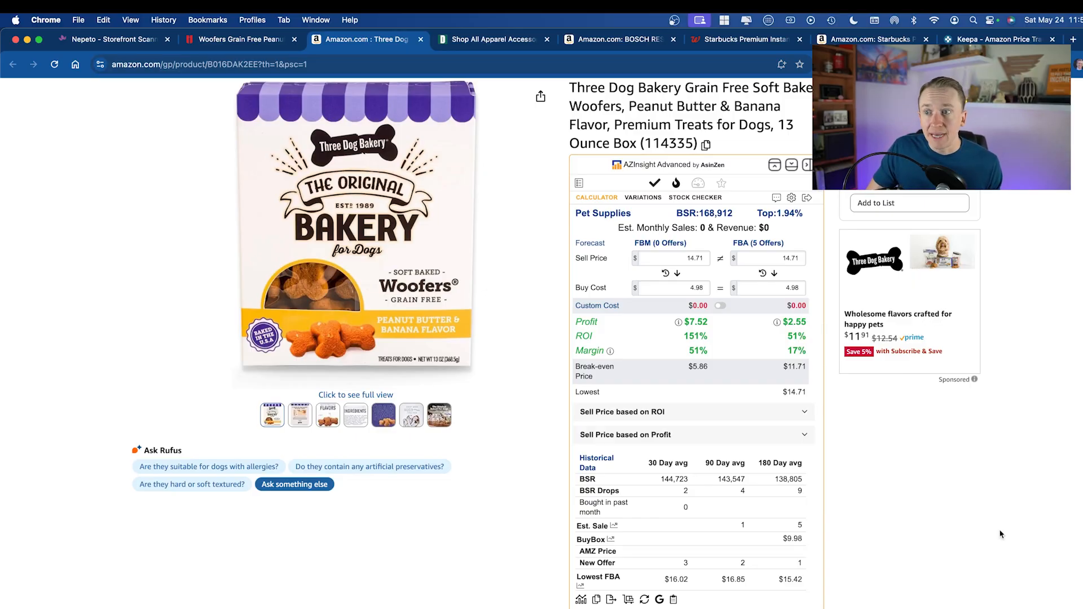
scroll(1000, 534, down, 10)
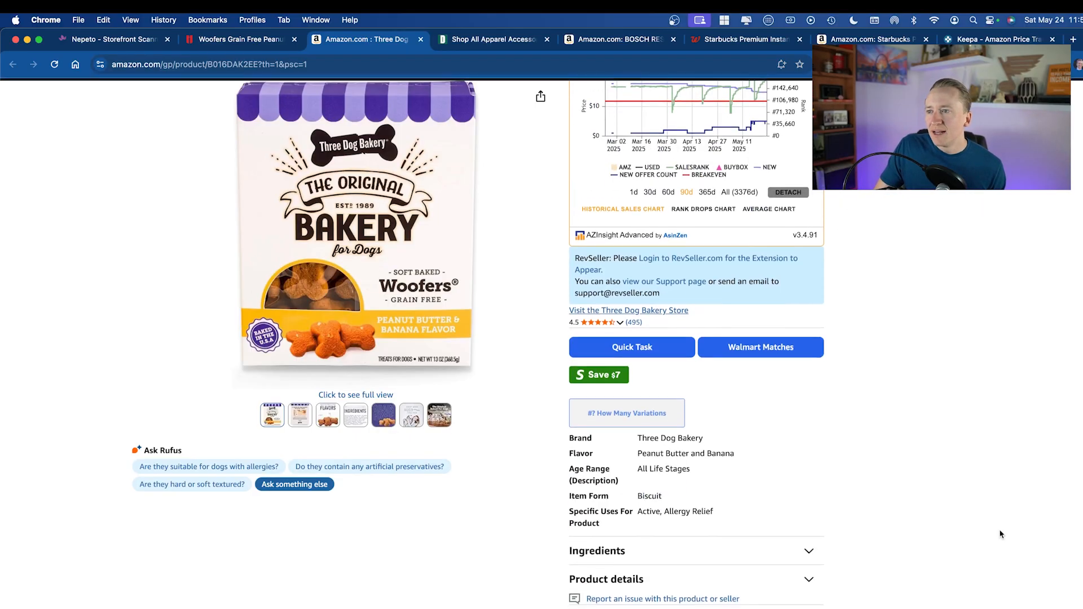
scroll(1000, 534, down, 7)
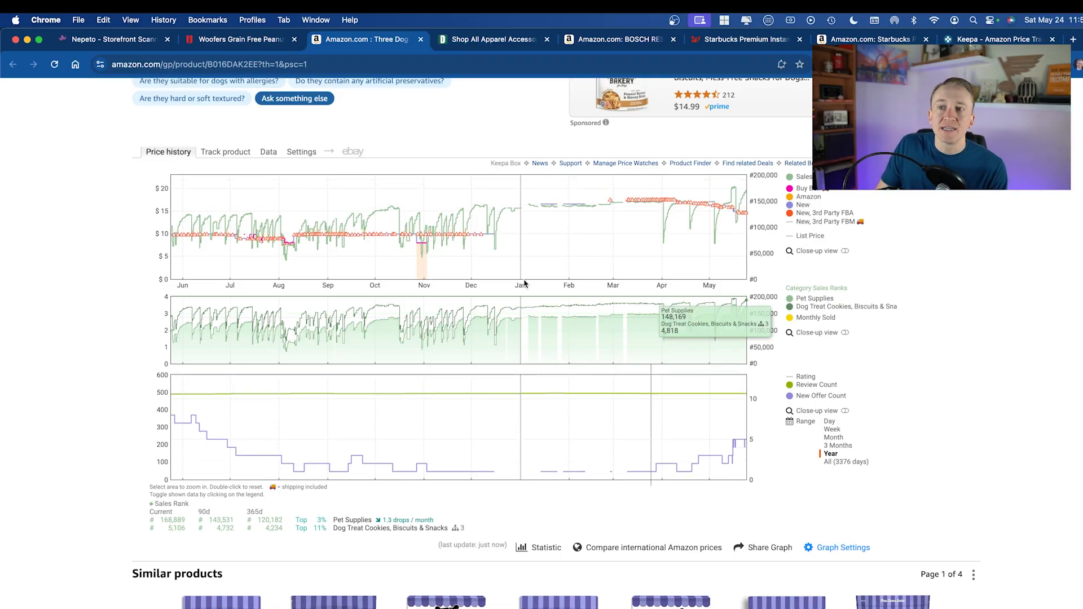
scroll(467, 237, up, 10)
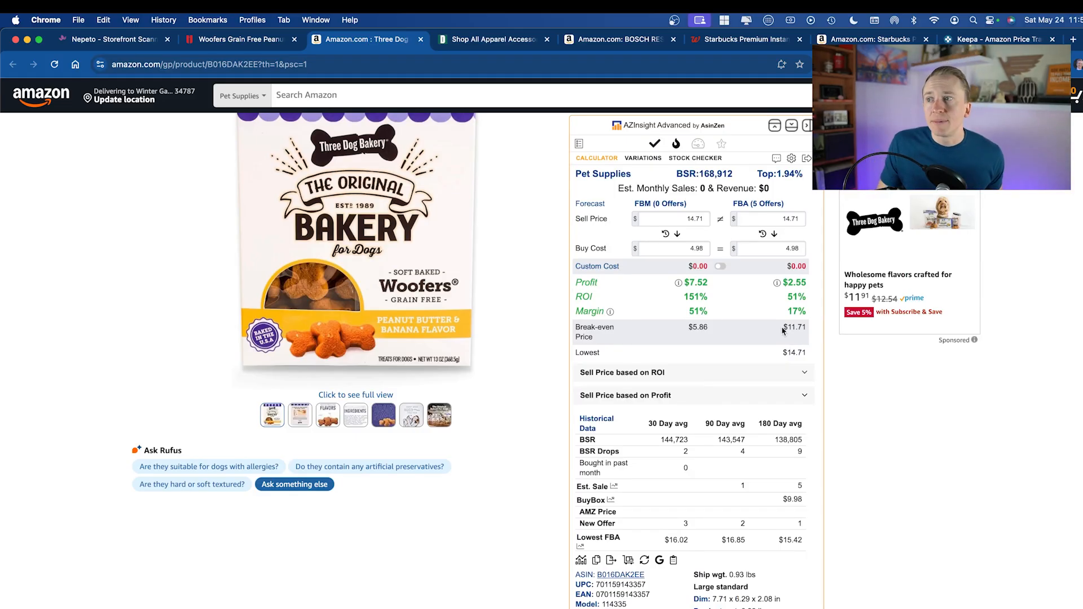
Set the FBA sell price to 10 in the AZInsight calculator and examine the dog treats' Keepa price and offer-count history
double_click(791, 218)
text(10)
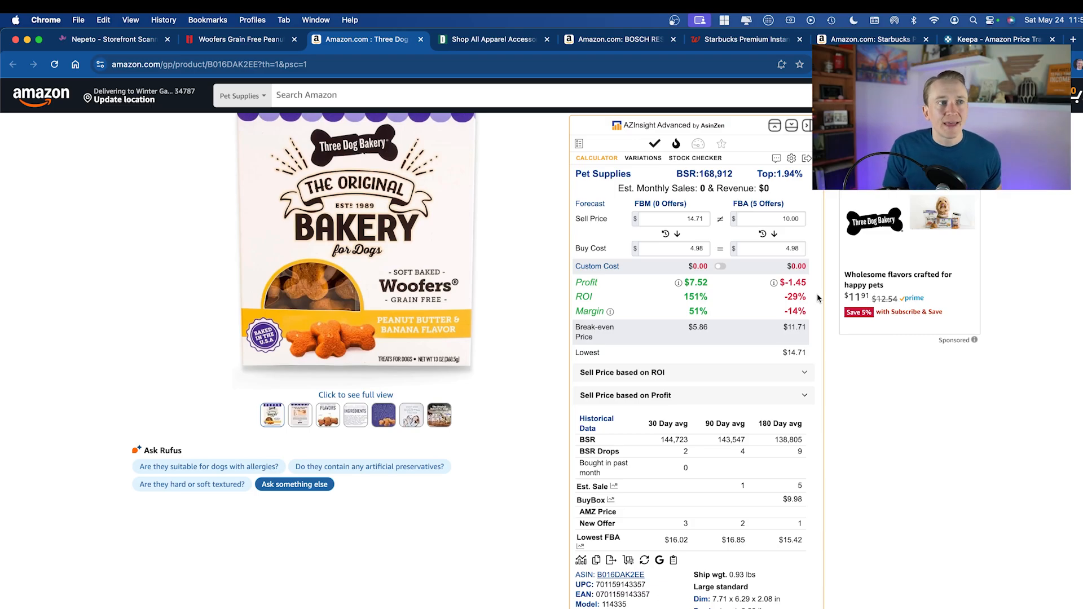
scroll(857, 408, down, 15)
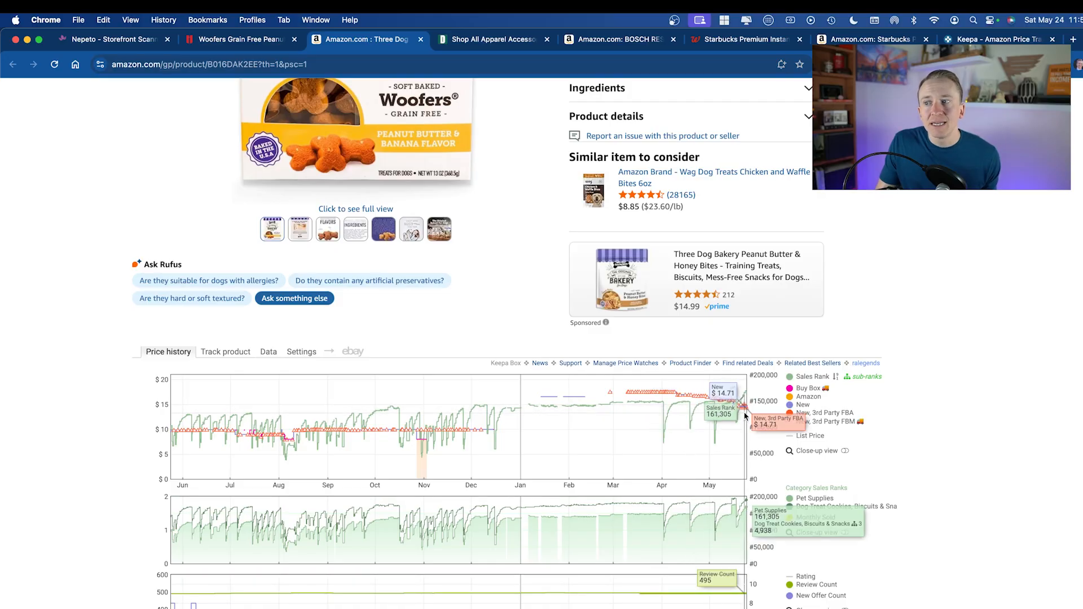
scroll(739, 432, down, 1)
scroll(728, 447, down, 3)
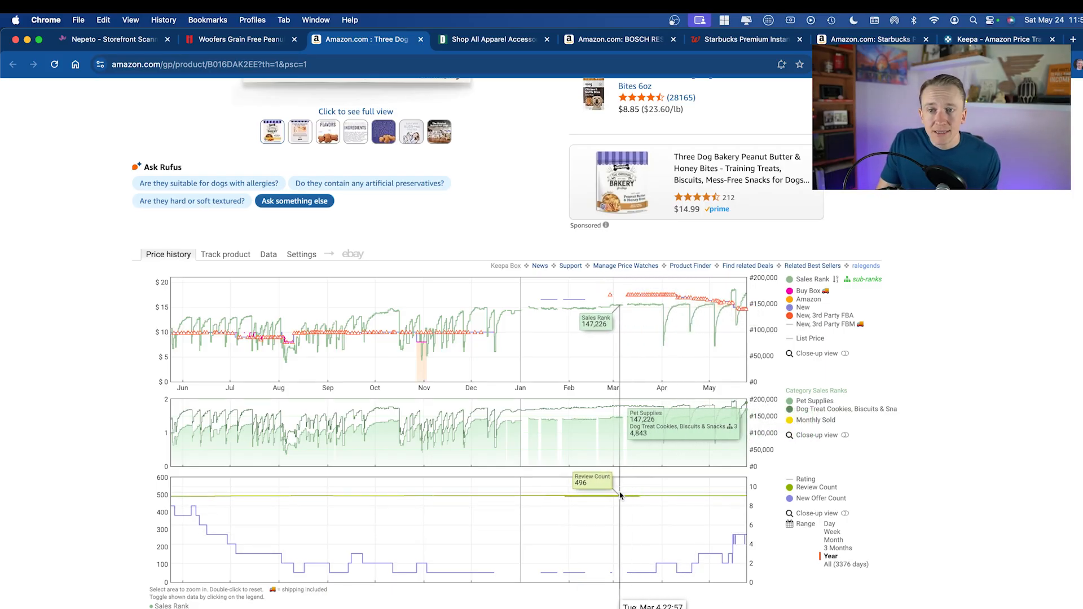
scroll(620, 496, down, 2)
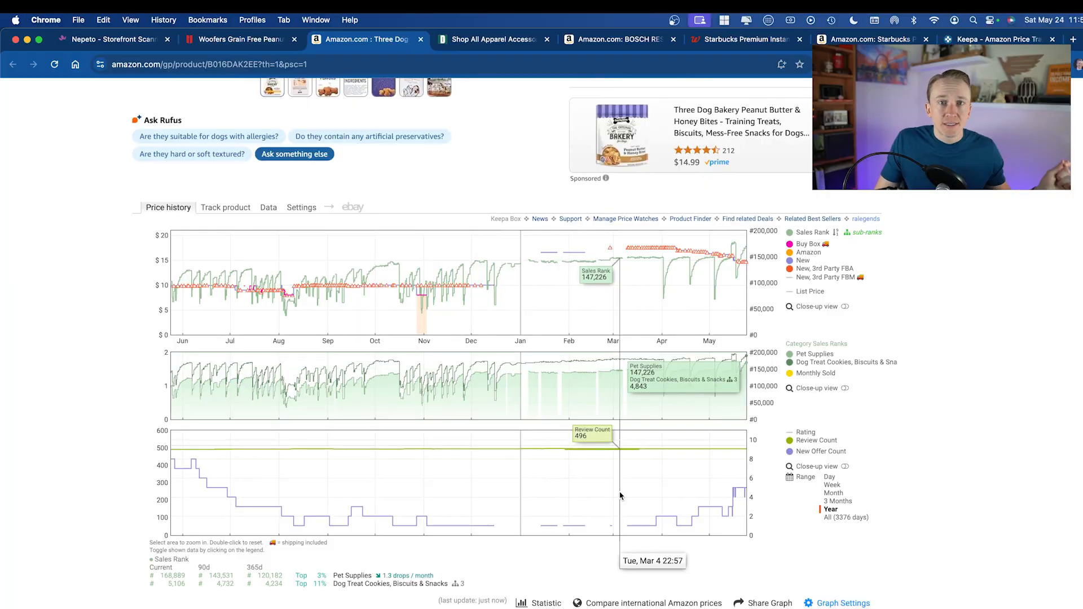
Return to the Nepeto storefront scan and browse the remaining deals, comparing their suppliers, profit and ROI
click(143, 45)
scroll(431, 452, down, 5)
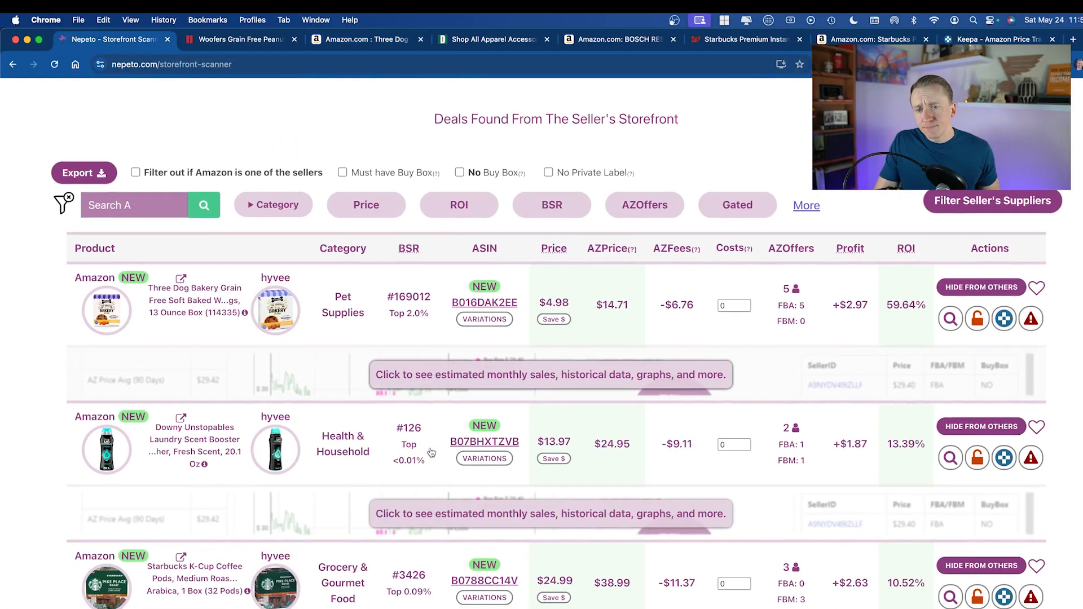
scroll(271, 454, down, 3)
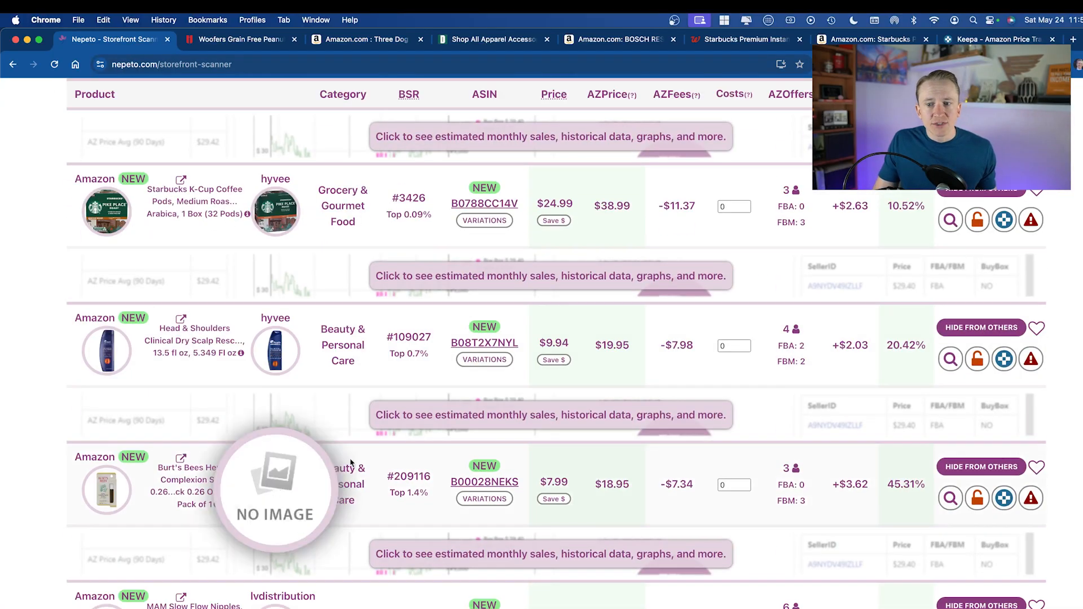
scroll(316, 434, down, 3)
scroll(312, 479, down, 3)
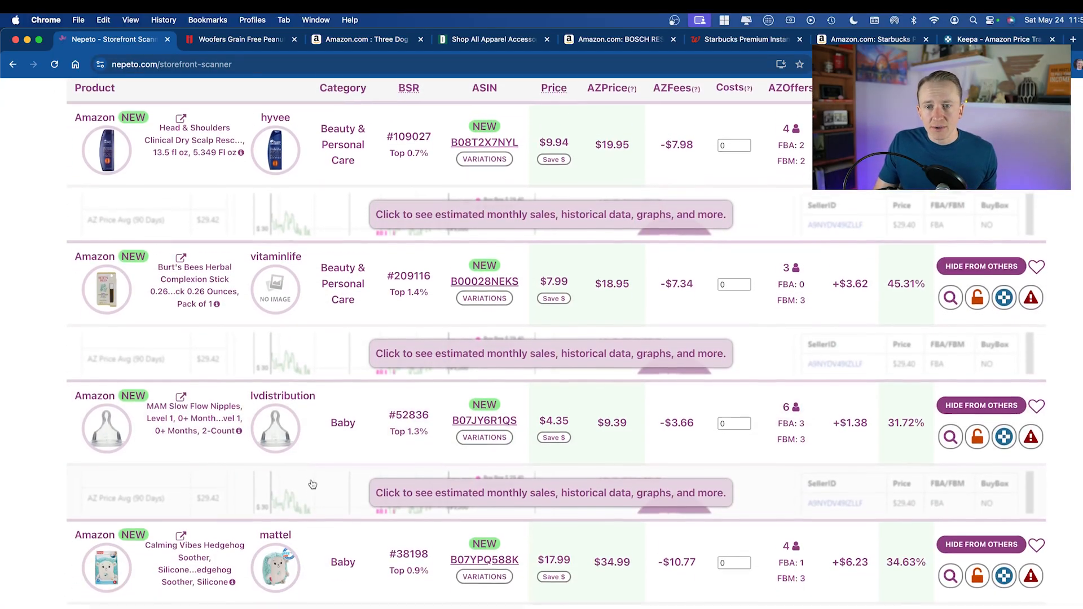
scroll(300, 479, down, 3)
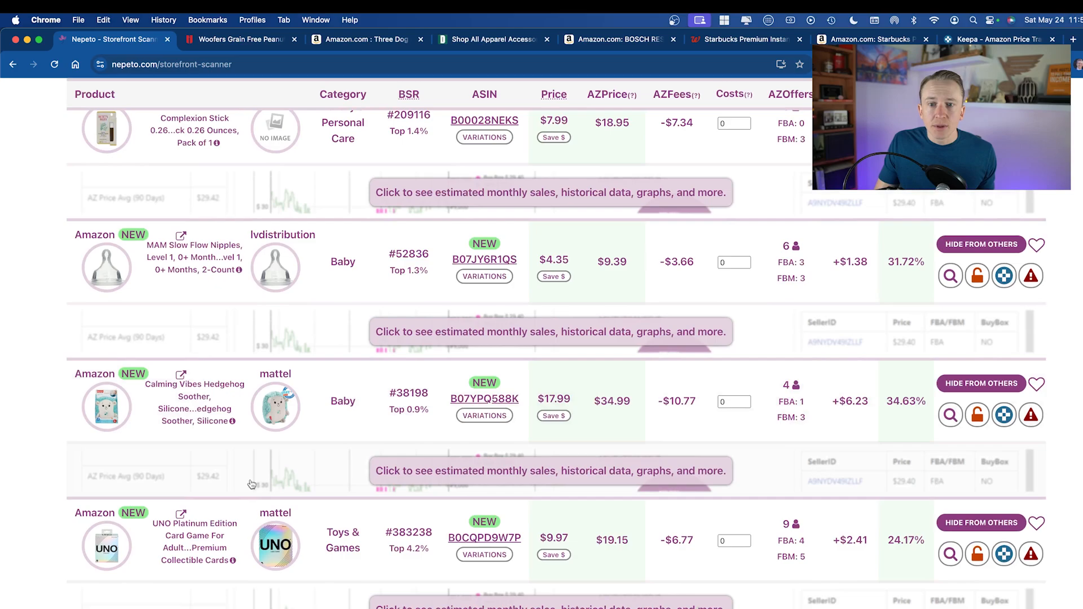
scroll(305, 526, down, 3)
scroll(305, 526, down, 2)
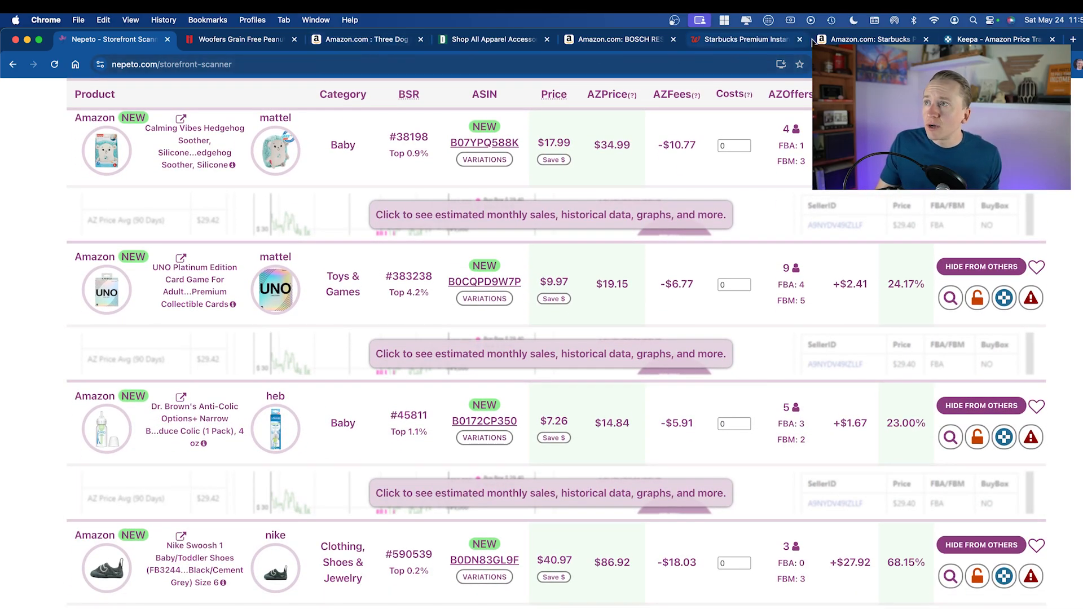
Show the FBA-only offers in the dog treats listing's Keepa data and examine the sellers' stock, ratings and review counts
click(873, 40)
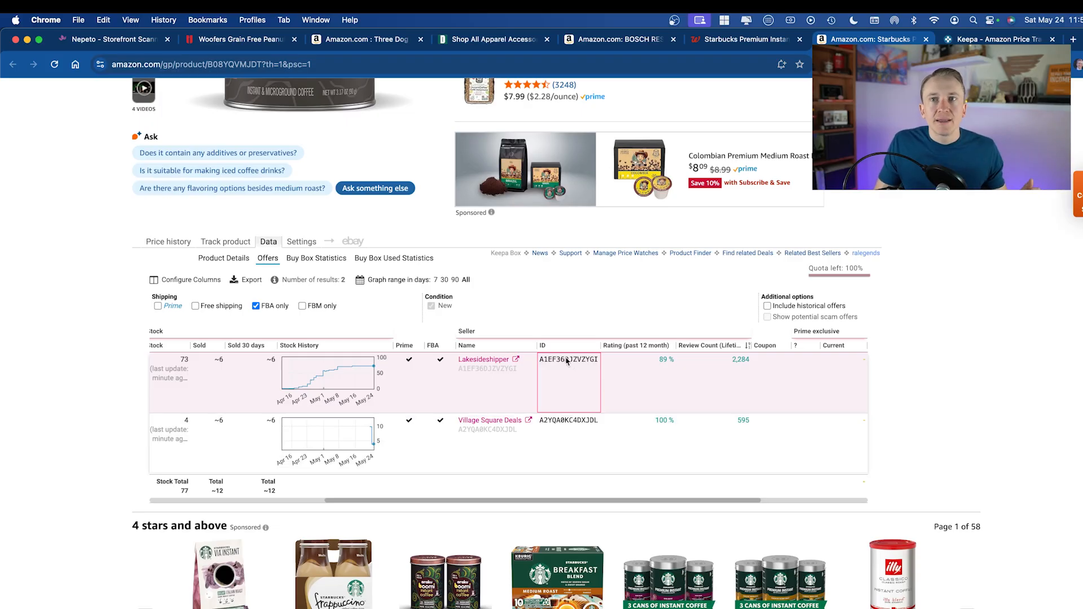
click(362, 45)
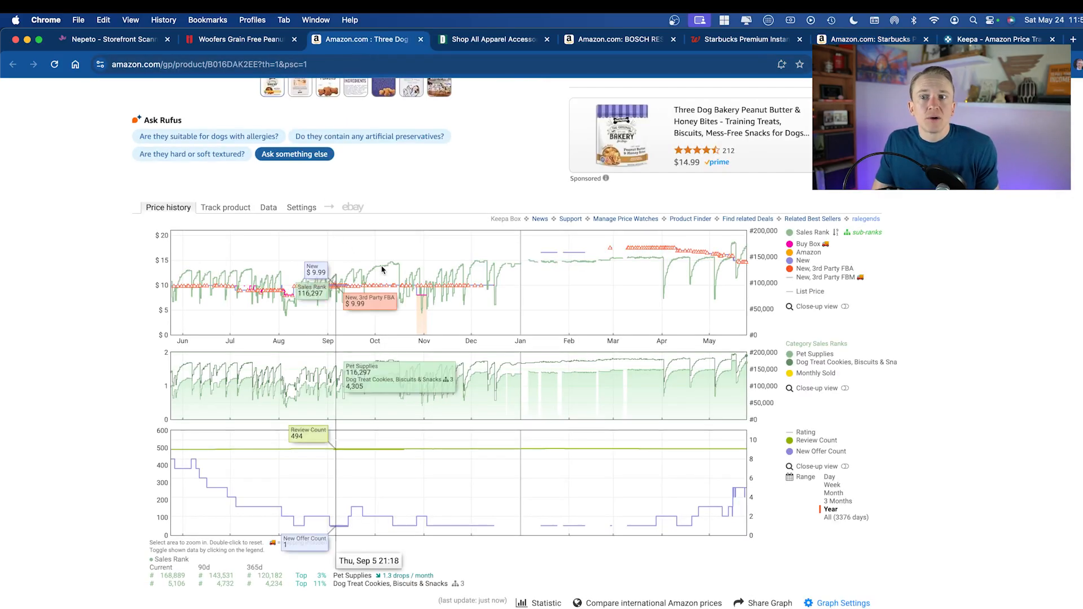
click(271, 209)
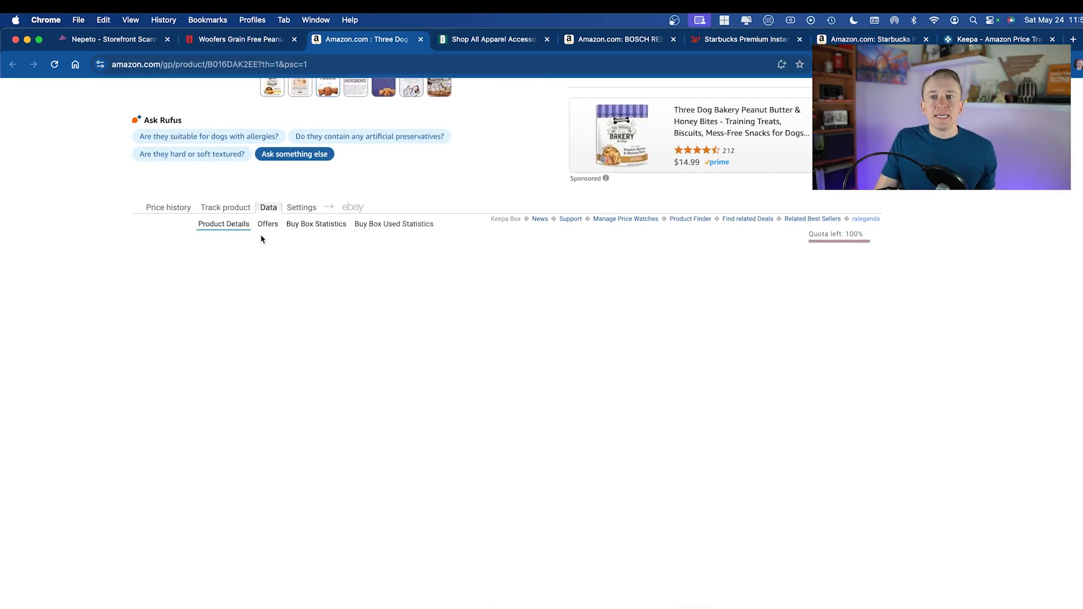
click(267, 224)
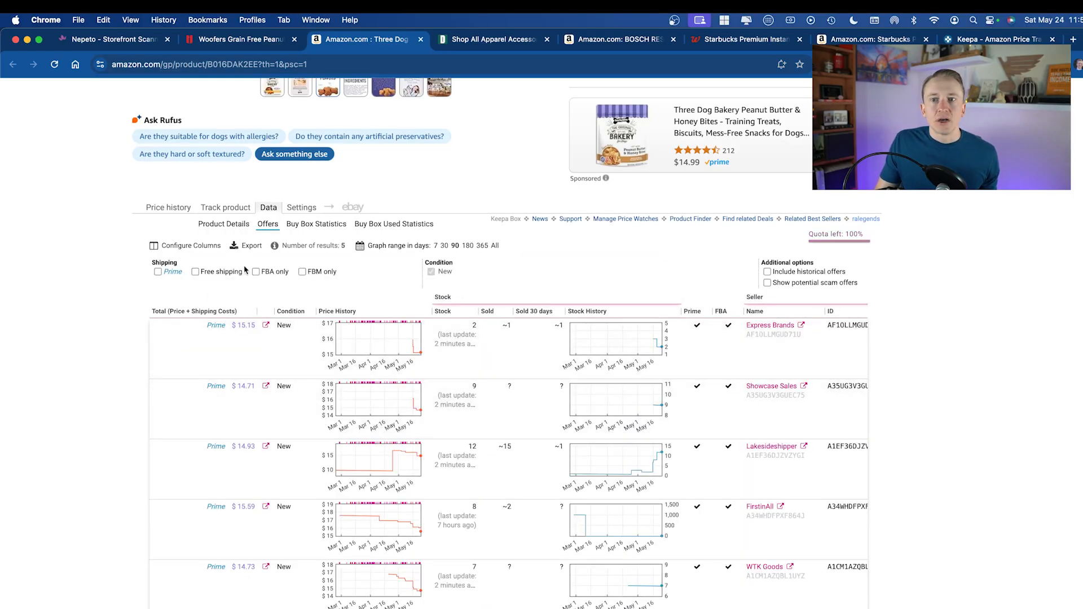
scroll(361, 350, down, 2)
scroll(564, 356, right, 5)
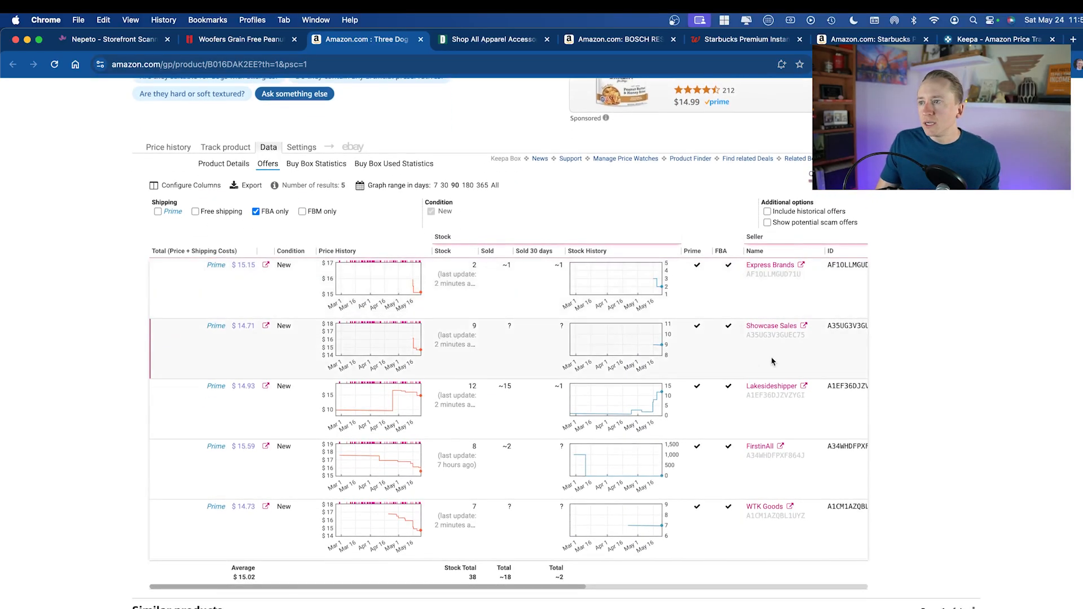
scroll(705, 335, right, 3)
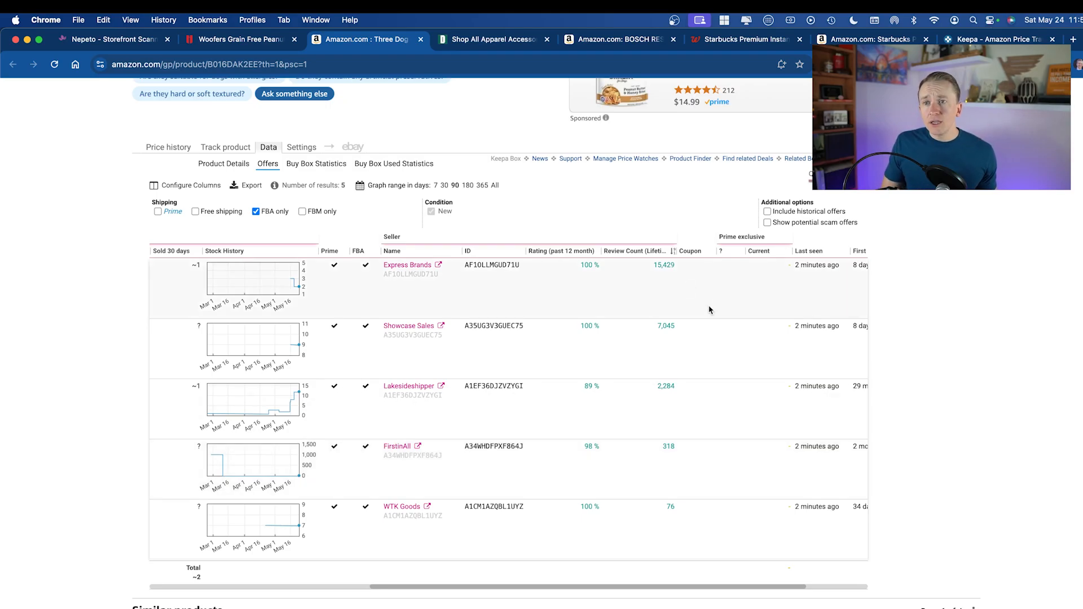
Compare the FBA offer results with and without historical offers included
click(768, 211)
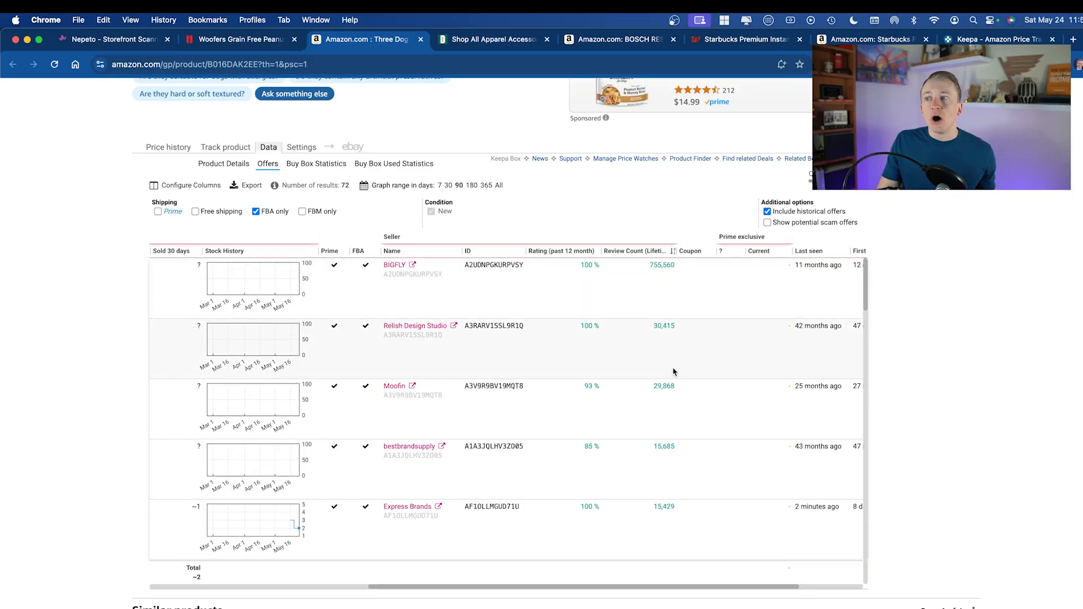
click(768, 212)
scroll(313, 177, up, 5)
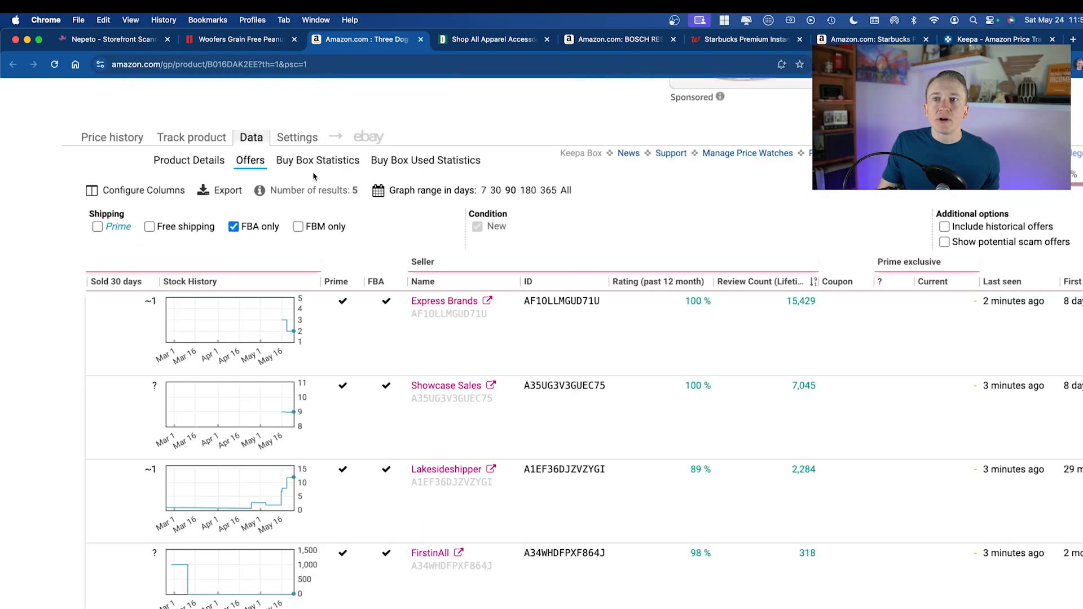
scroll(361, 287, down, 5)
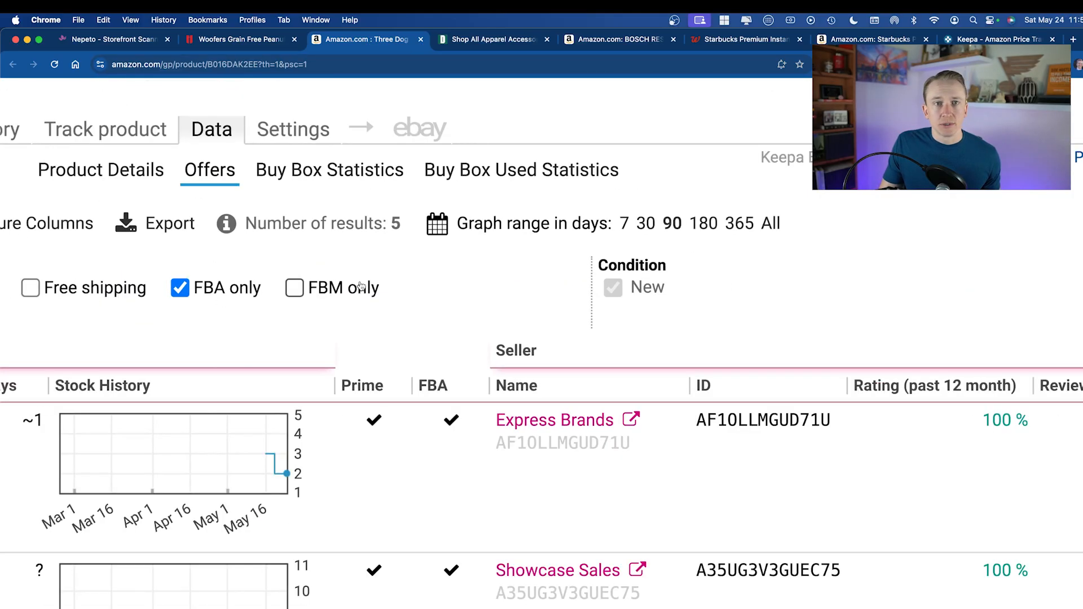
Include historical offers in the Keepa FBA offers and look through the past sellers of the dog treats
click(767, 212)
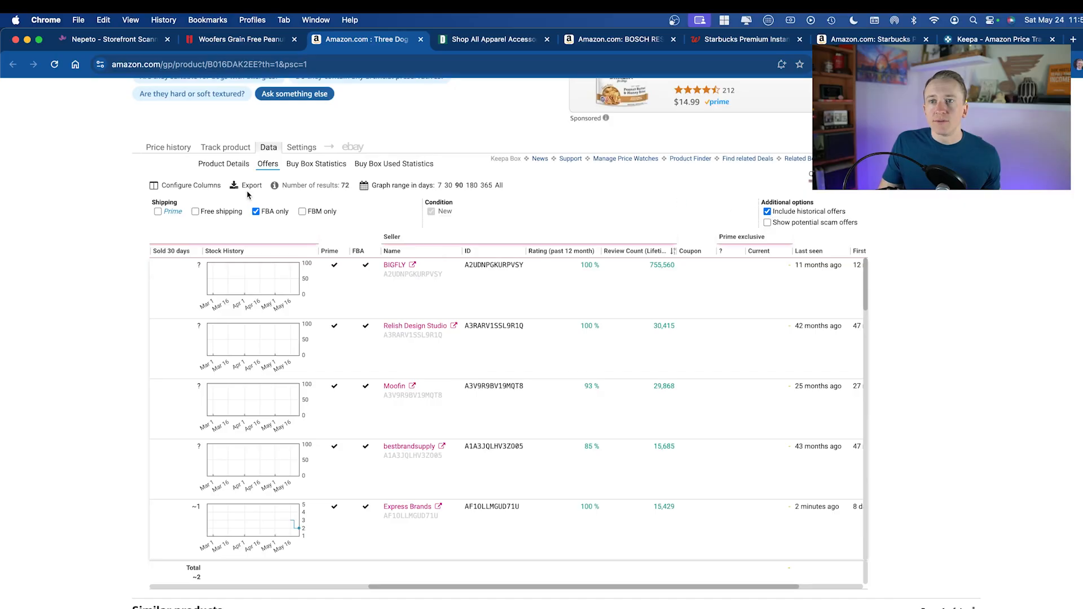
scroll(249, 183, up, 5)
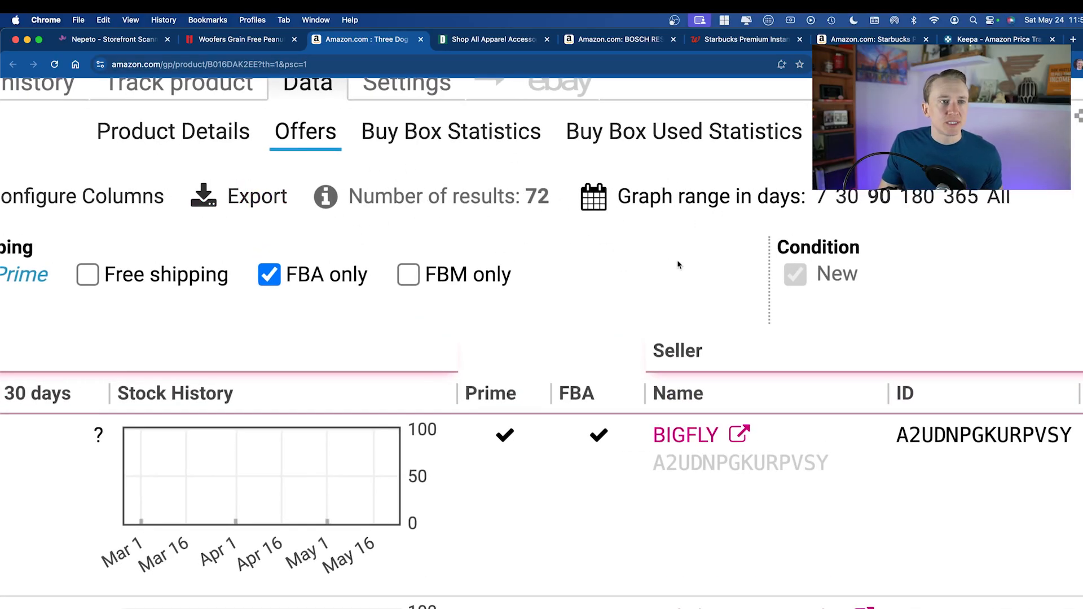
scroll(679, 266, down, 3)
scroll(694, 269, down, 2)
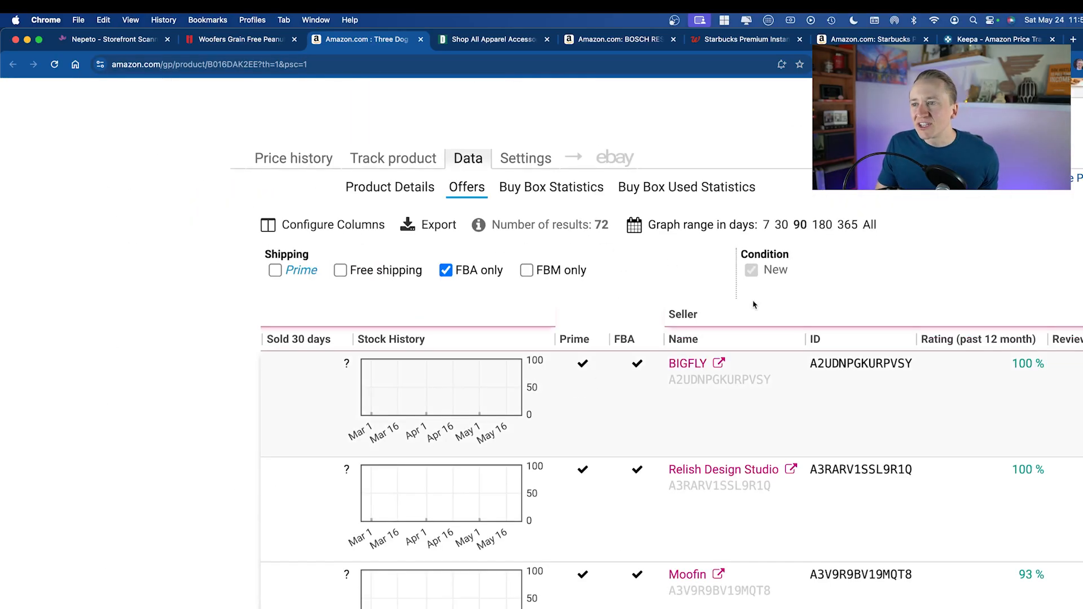
scroll(752, 304, down, 2)
scroll(768, 346, down, 3)
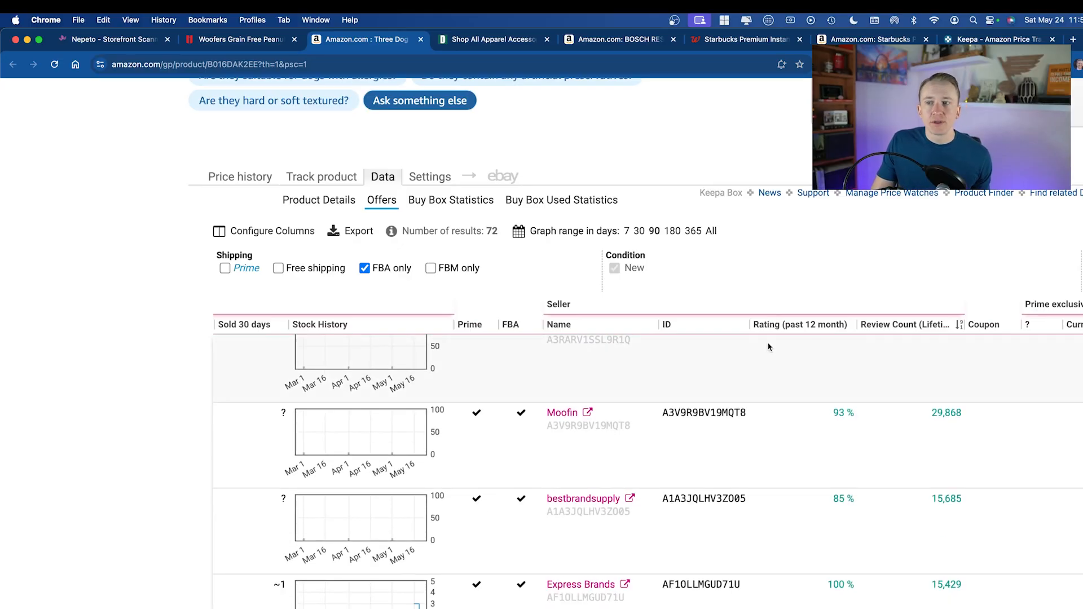
scroll(769, 345, up, 4)
scroll(774, 285, down, 2)
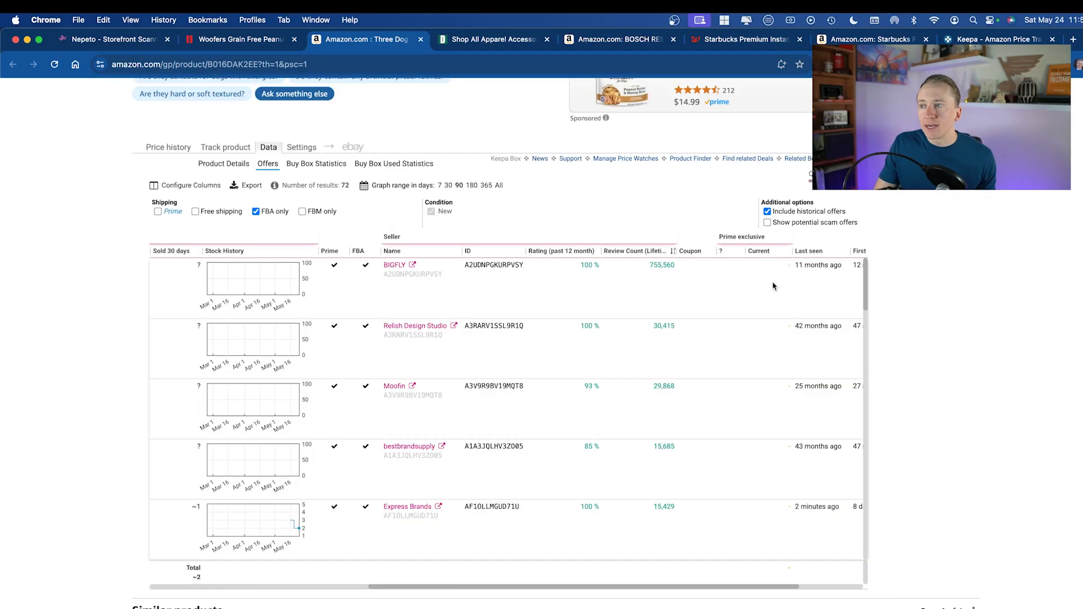
scroll(677, 335, up, 2)
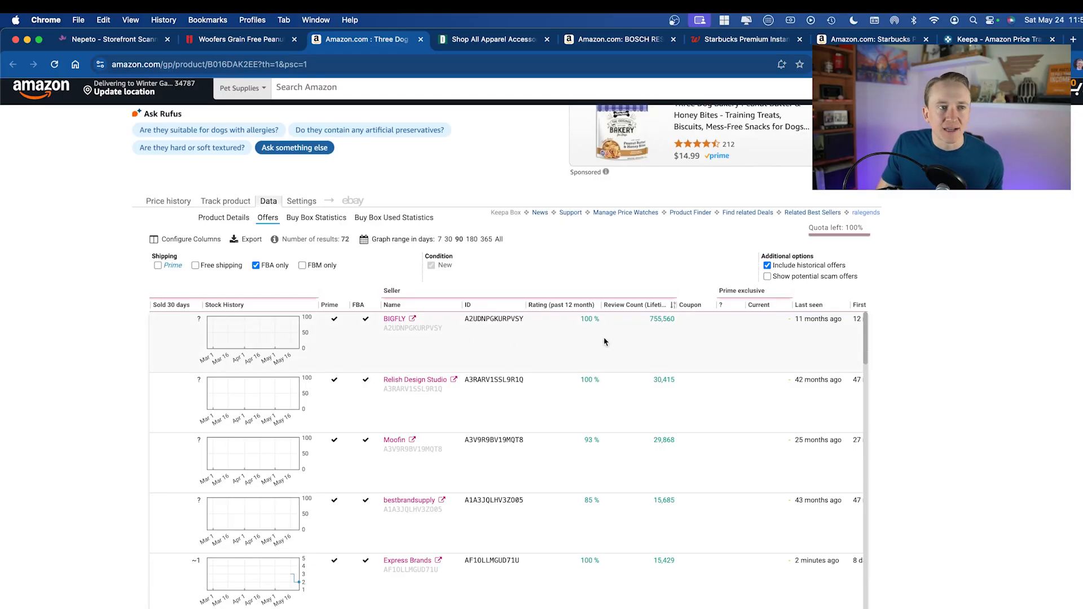
scroll(676, 459, down, 5)
scroll(656, 503, down, 5)
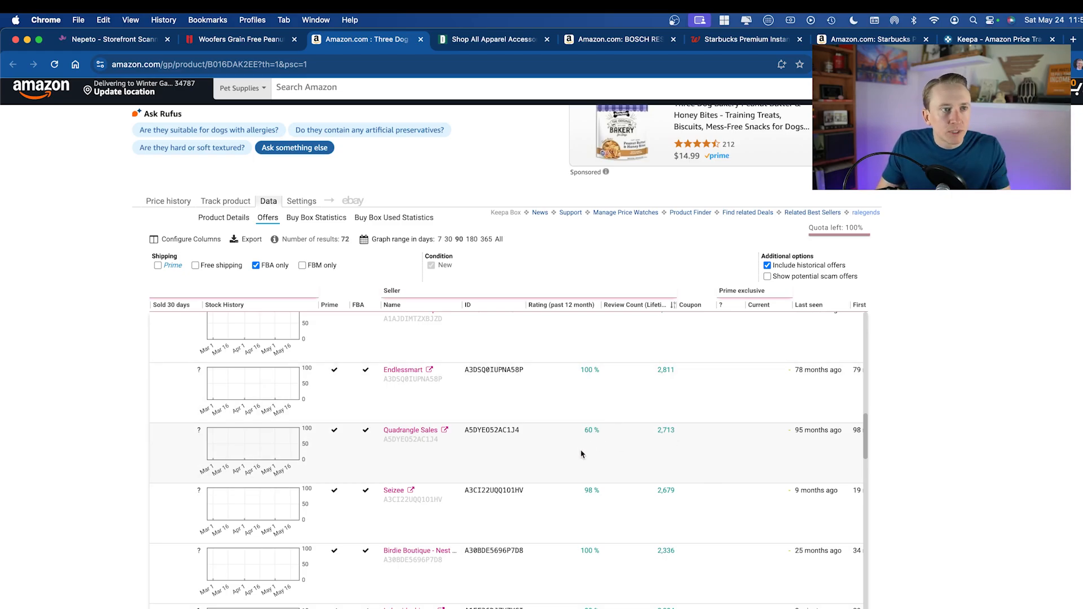
Copy the seller ID of Endlessmart from the historical offers list
click(483, 368)
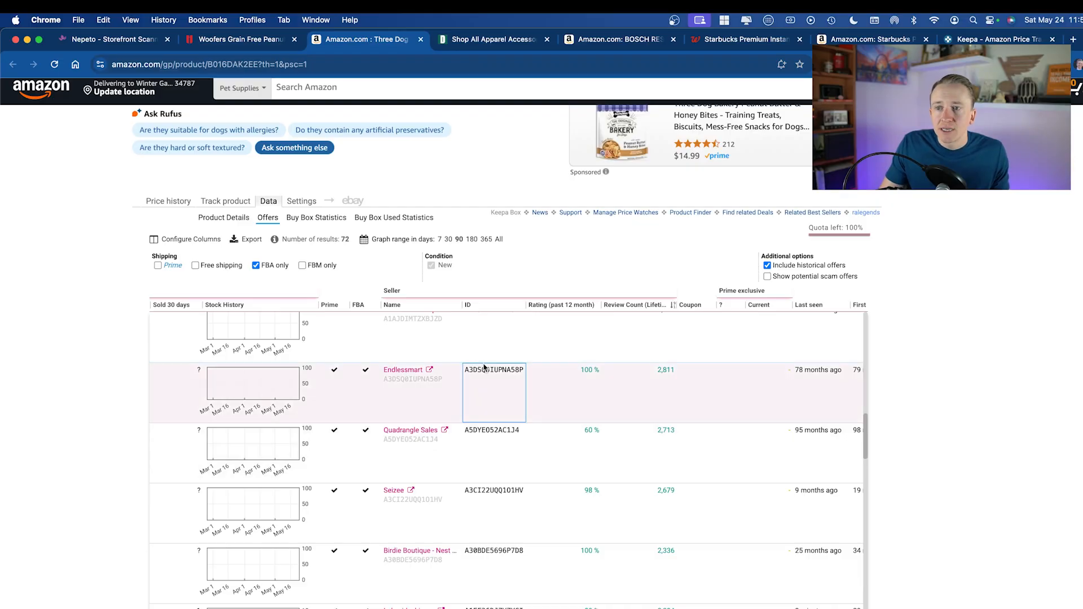
right_click(484, 368)
click(500, 379)
Reset Nepeto's Storefront Scanner and scan the storefront of the copied Endlessmart seller ID
click(146, 39)
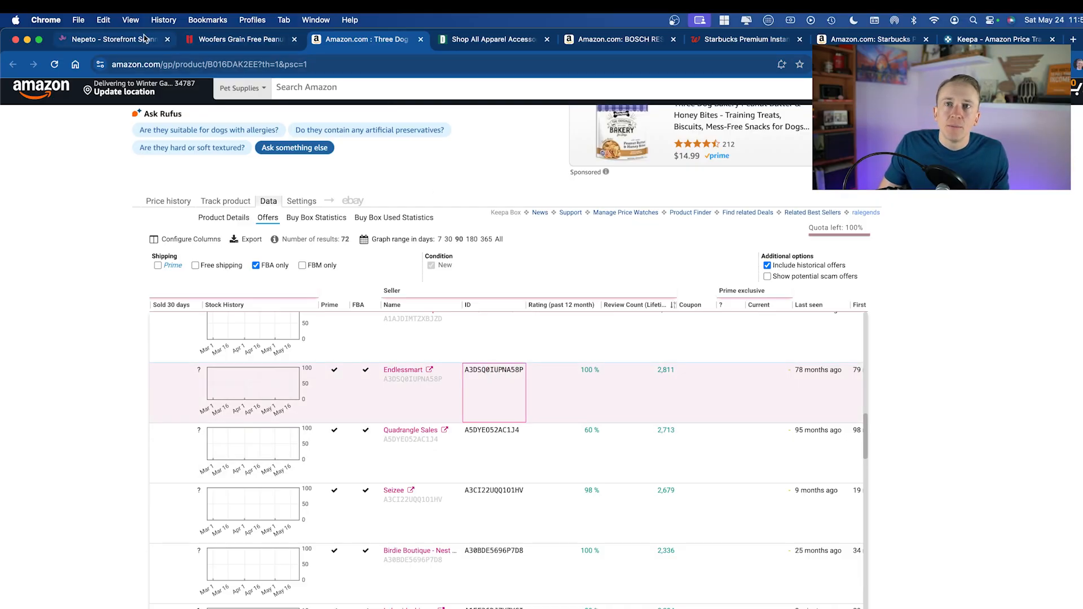
scroll(468, 310, up, 15)
scroll(468, 308, down, 1)
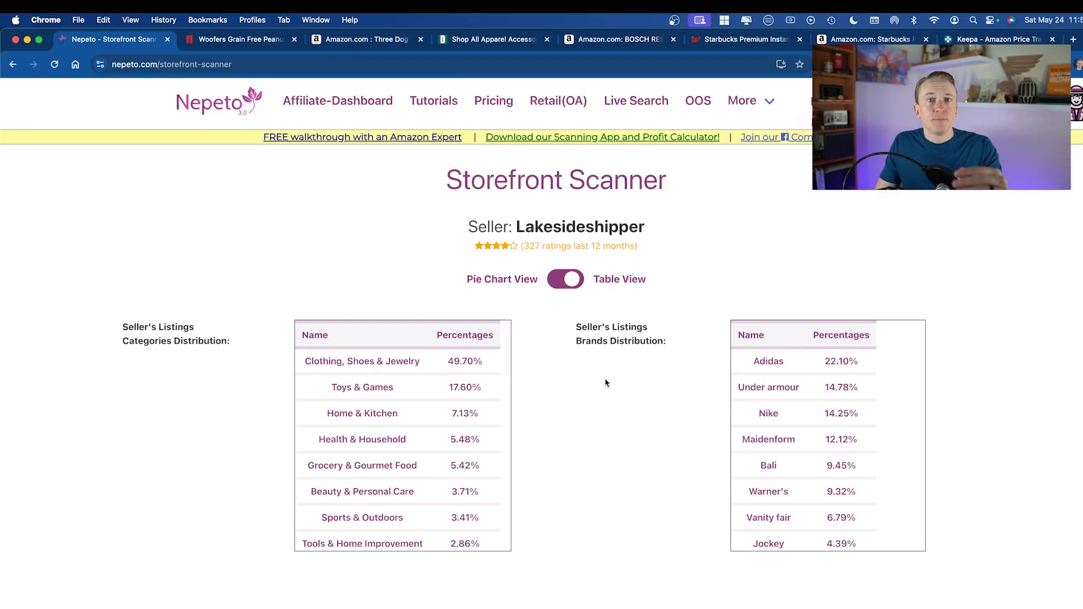
scroll(573, 367, down, 5)
scroll(278, 278, up, 5)
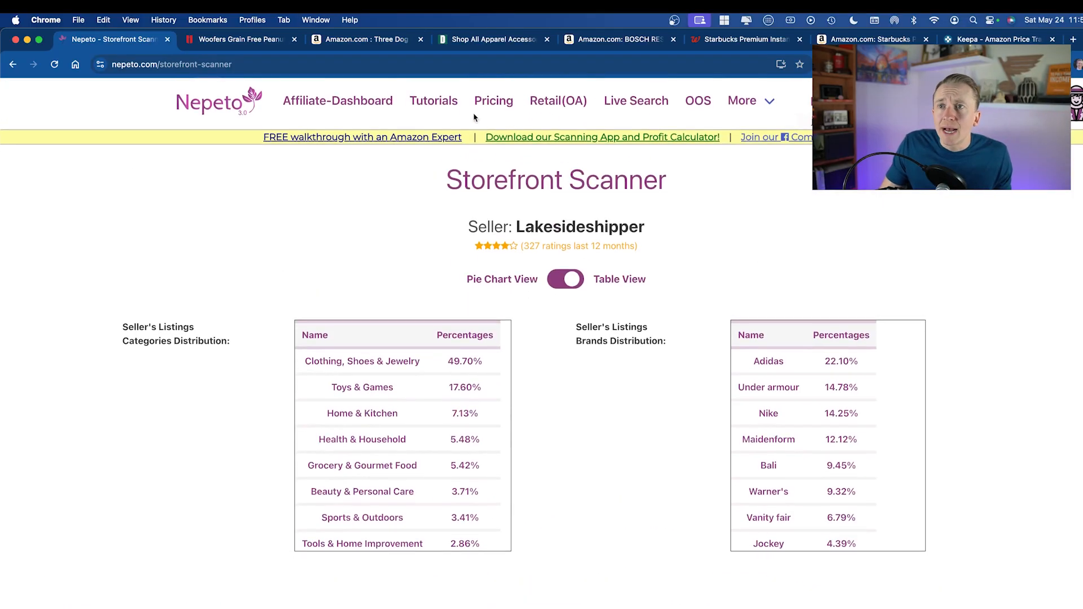
click(56, 65)
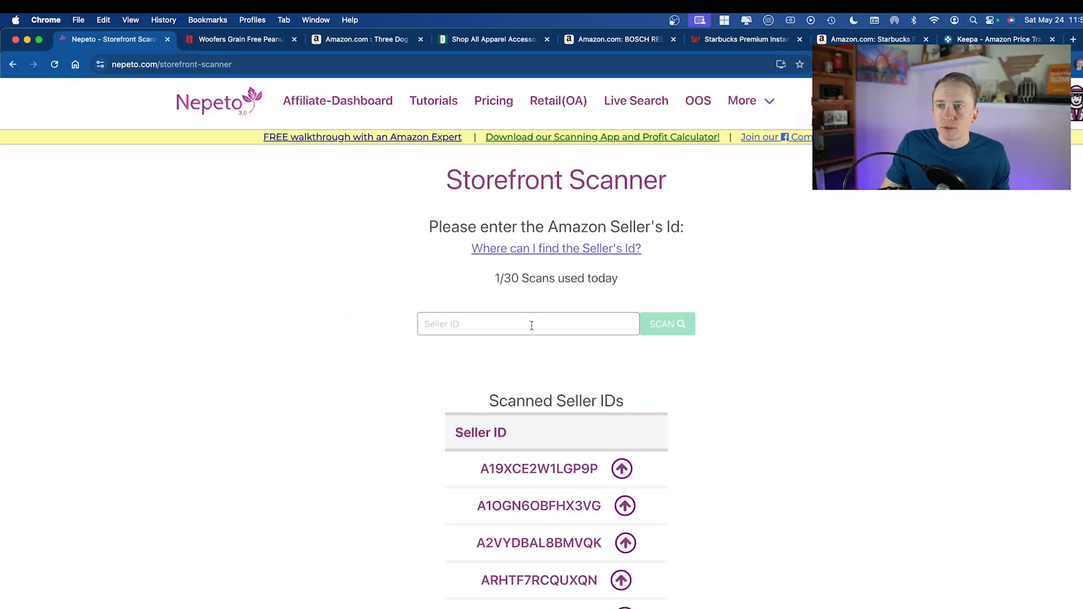
click(531, 326)
key(super+v)
key(Return)
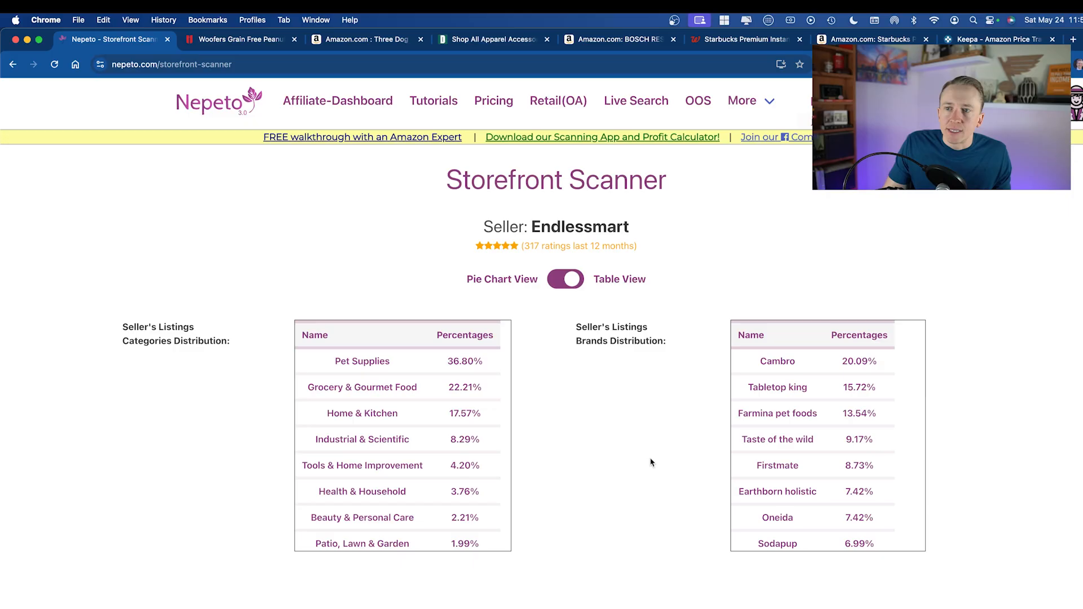
Review the deals found from Endlessmart's storefront, including their suppliers, prices, profit and ROI
scroll(641, 352, down, 10)
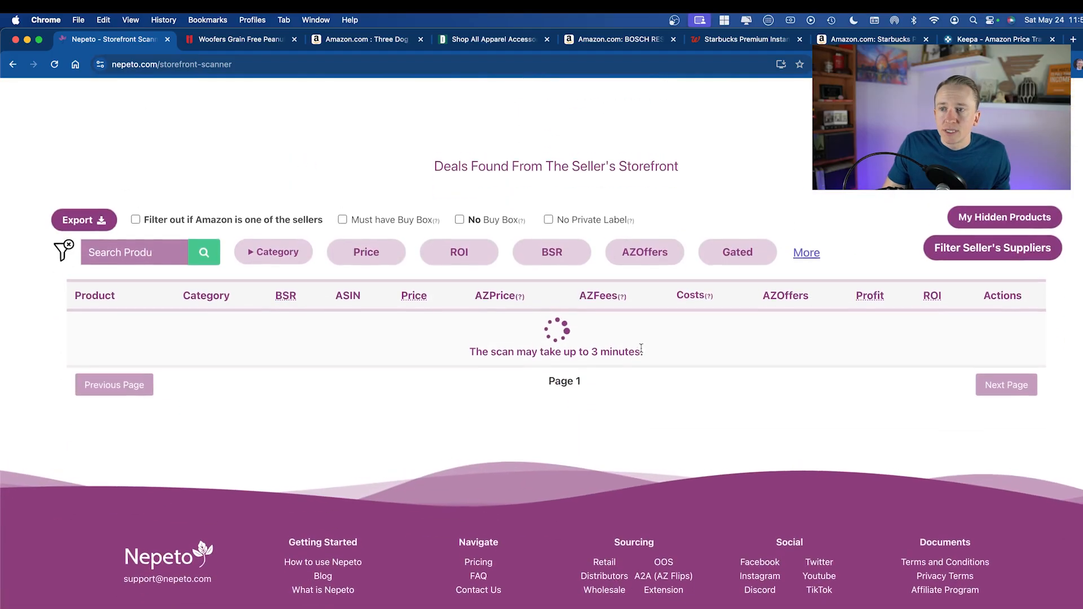
scroll(574, 359, down, 5)
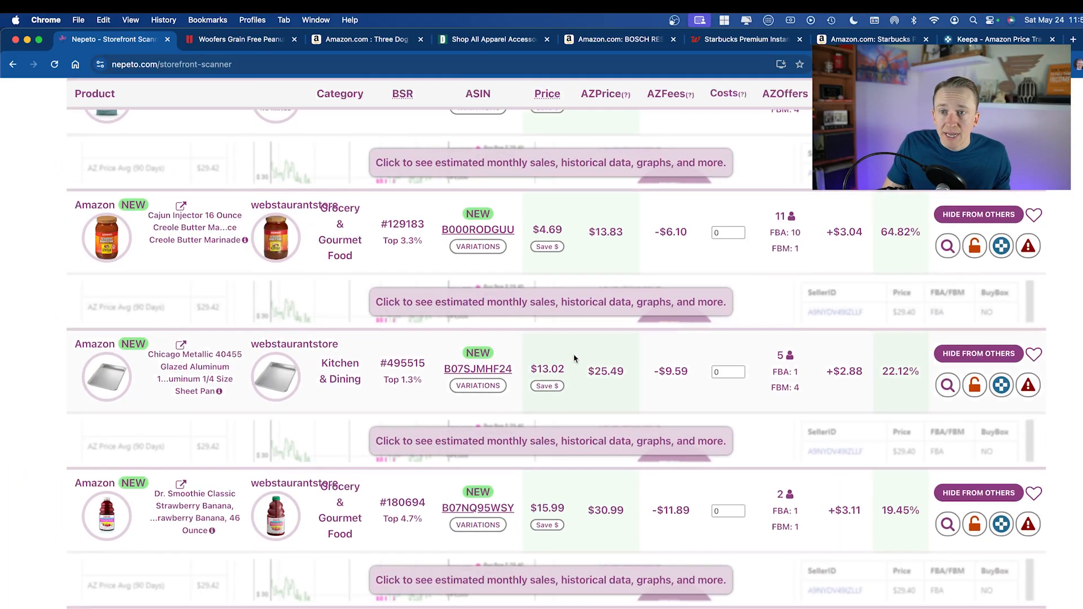
scroll(574, 359, down, 5)
scroll(308, 393, up, 10)
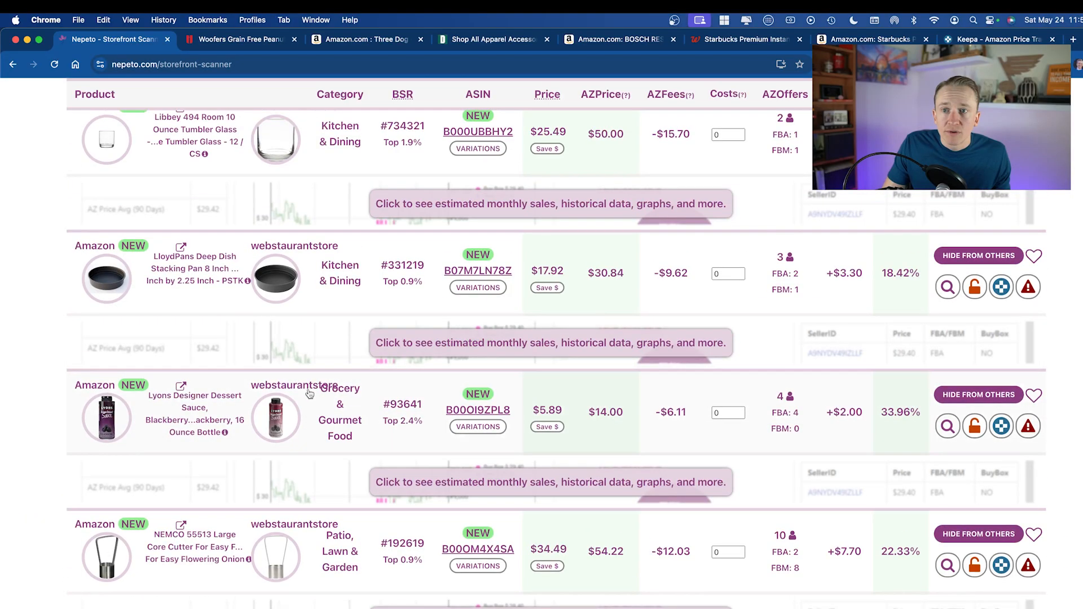
scroll(308, 393, up, 3)
scroll(309, 393, up, 7)
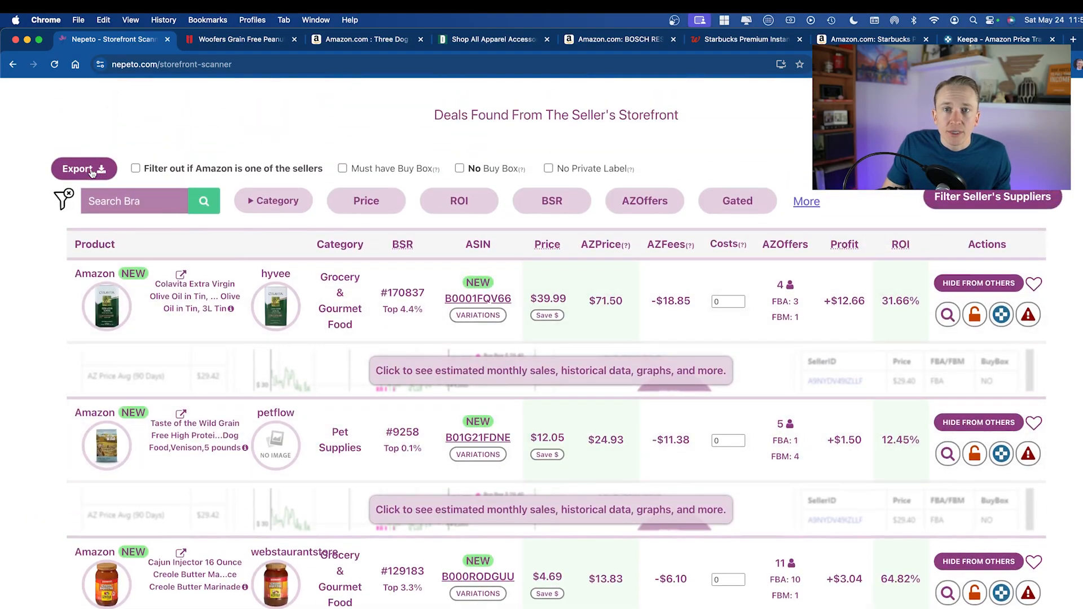
Export the deals found from Endlessmart's storefront to a spreadsheet, look over its rows and ROI column, and close it
click(91, 171)
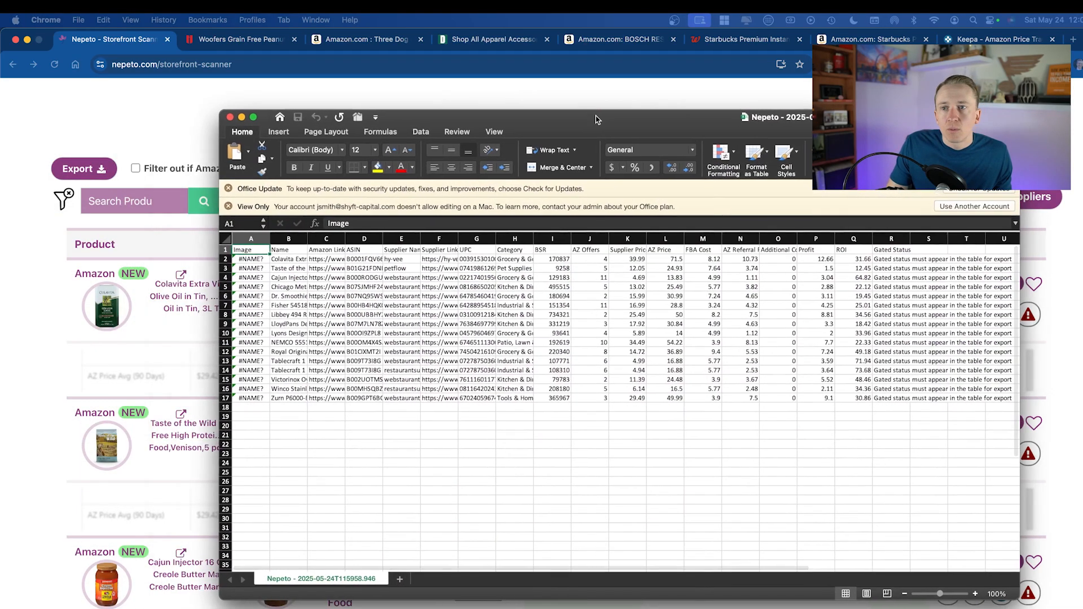
drag(224, 249, 224, 398)
click(439, 463)
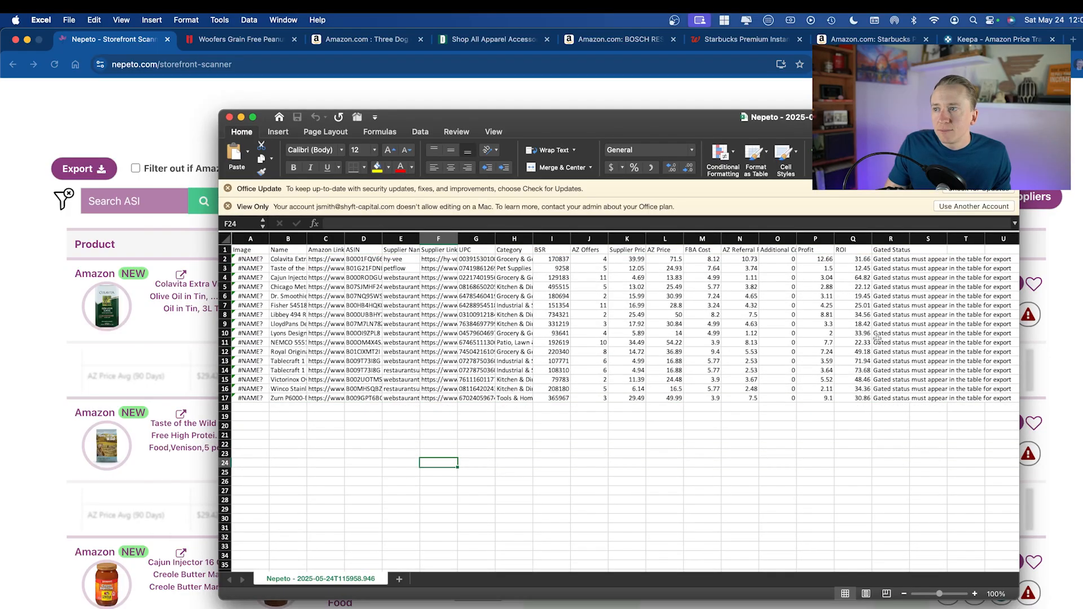
drag(858, 260, 857, 398)
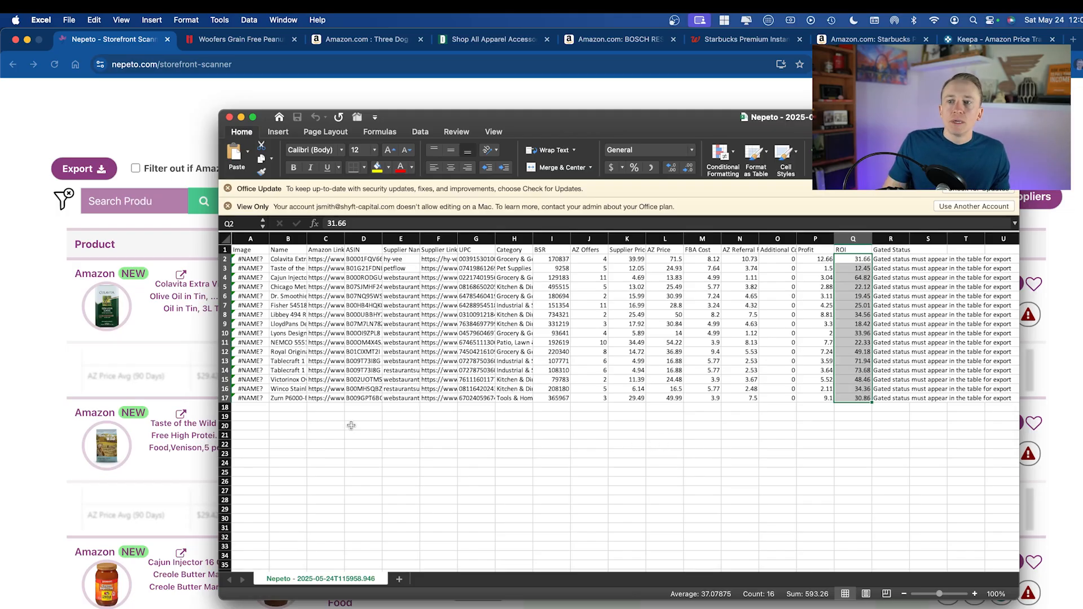
click(229, 117)
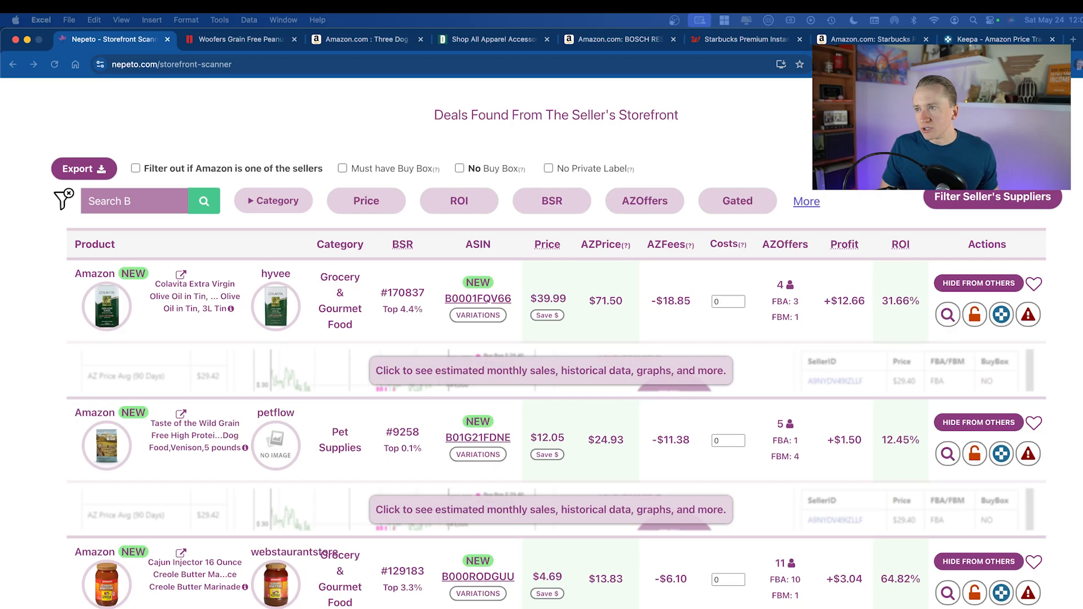
Return to a fresh Storefront Scanner page and check how many scans have been used today
click(835, 456)
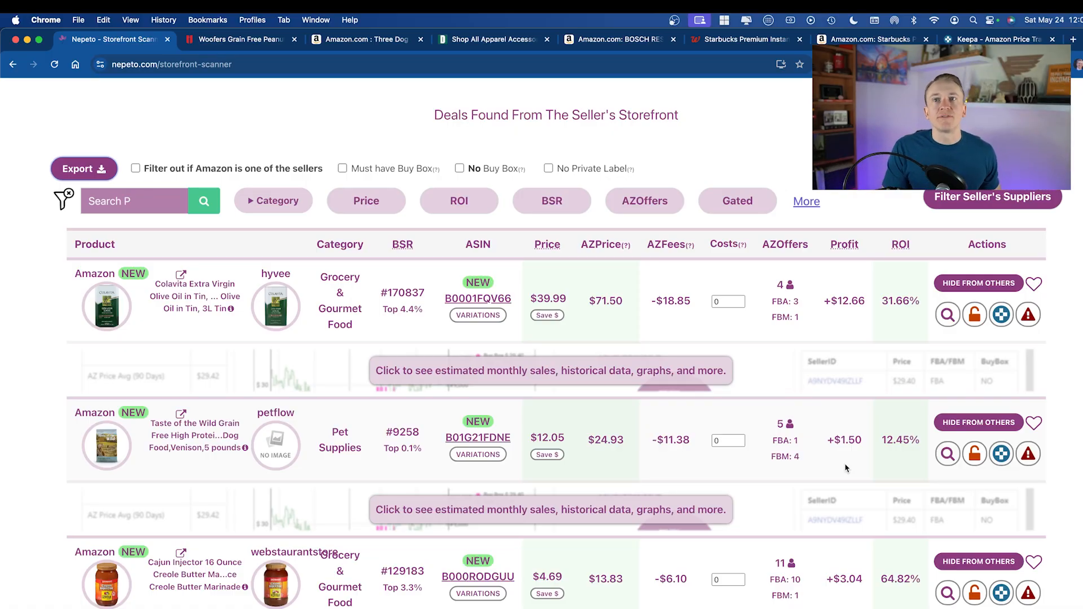
scroll(844, 467, up, 10)
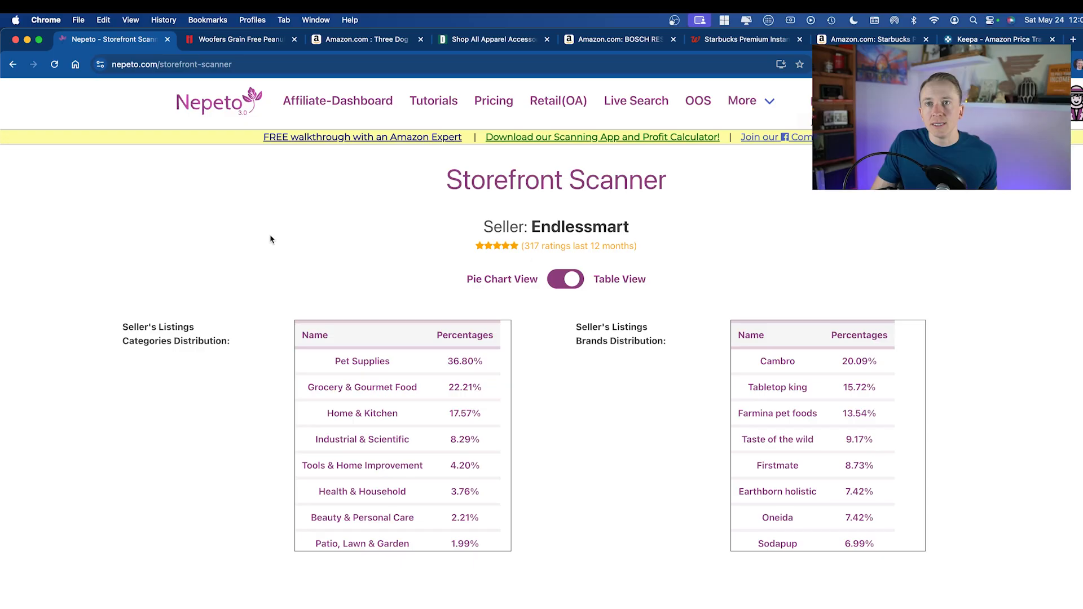
click(195, 97)
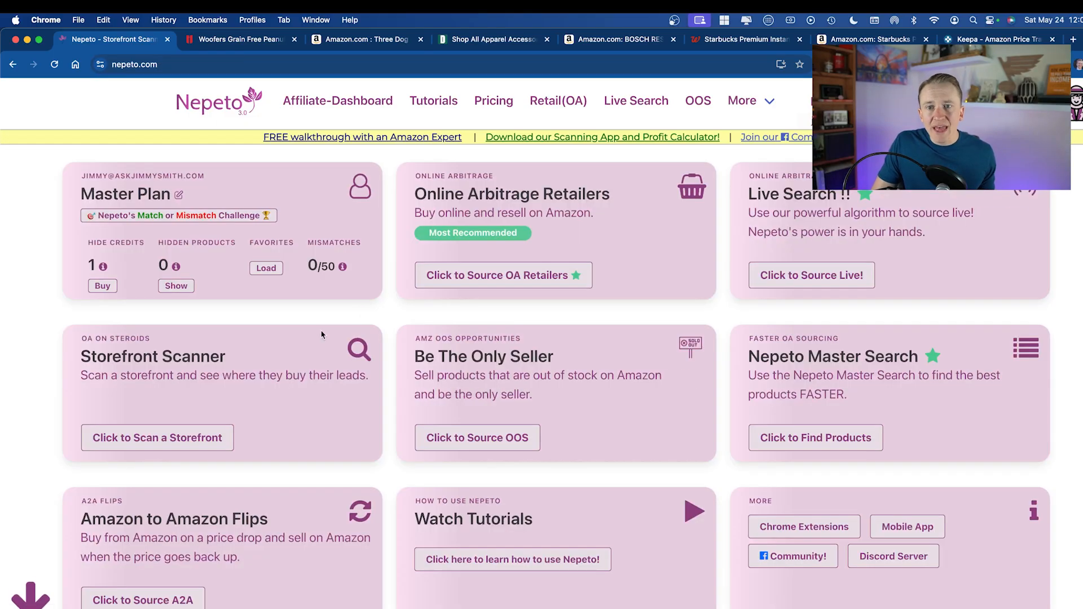
click(159, 443)
drag(493, 279, 656, 279)
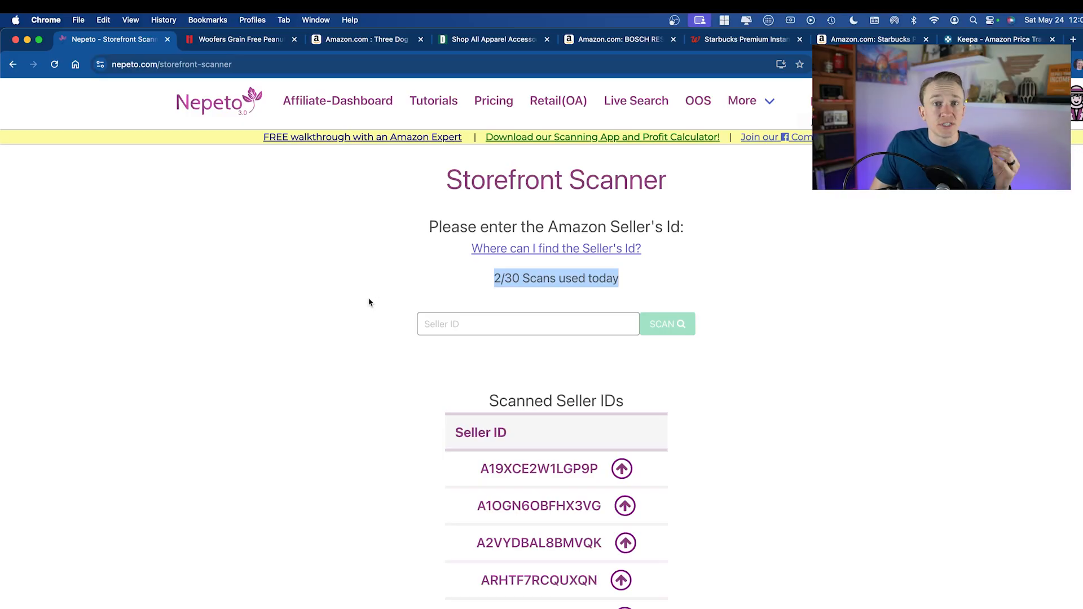
Look over the tools on Nepeto's home page and open the Nepeto Master Search
click(200, 115)
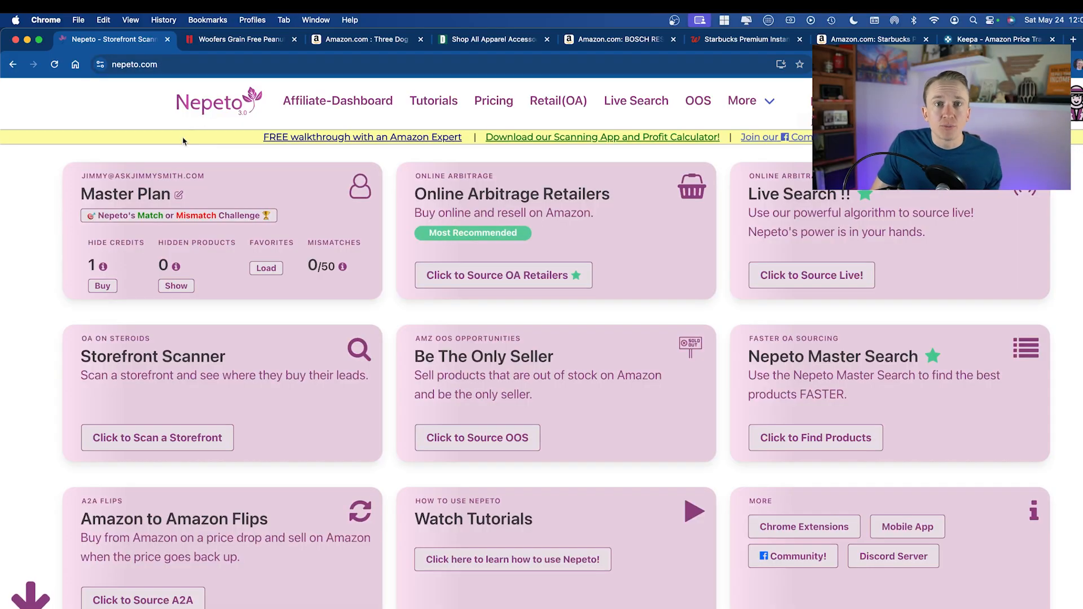
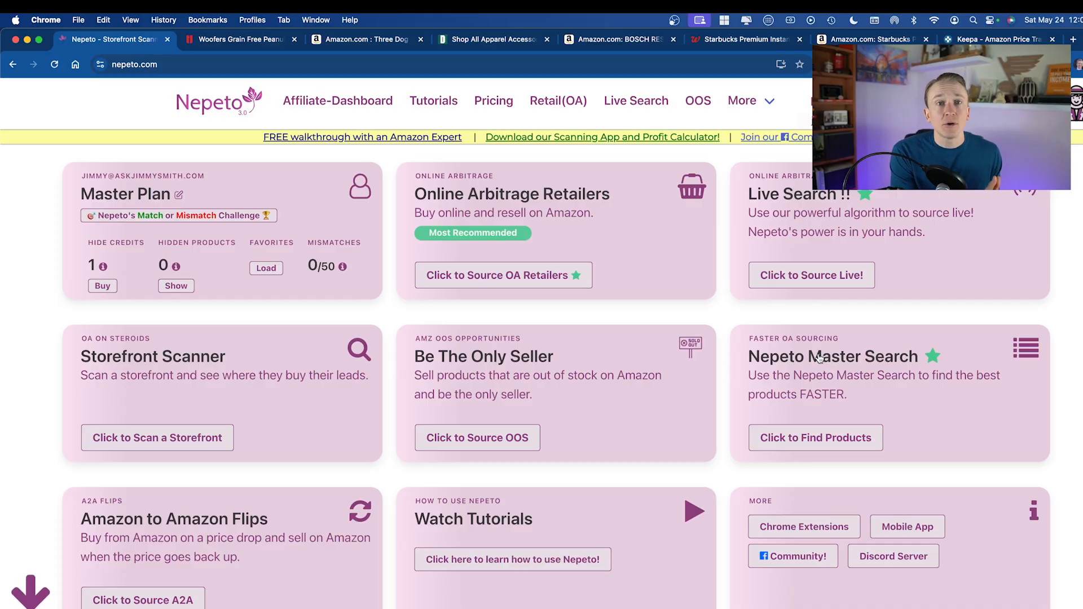
scroll(818, 357, down, 7)
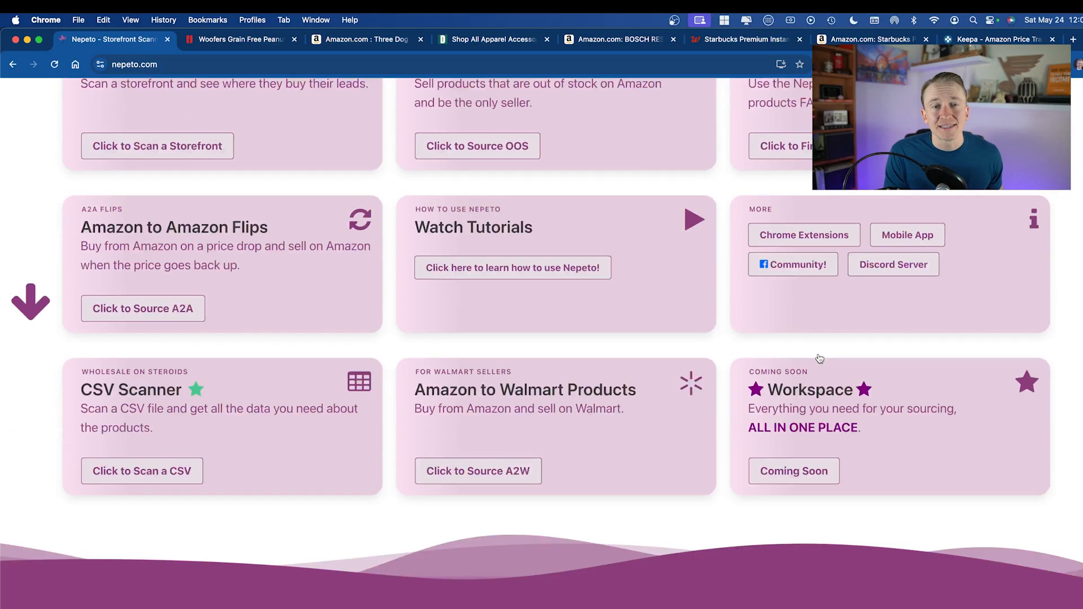
scroll(818, 354, up, 7)
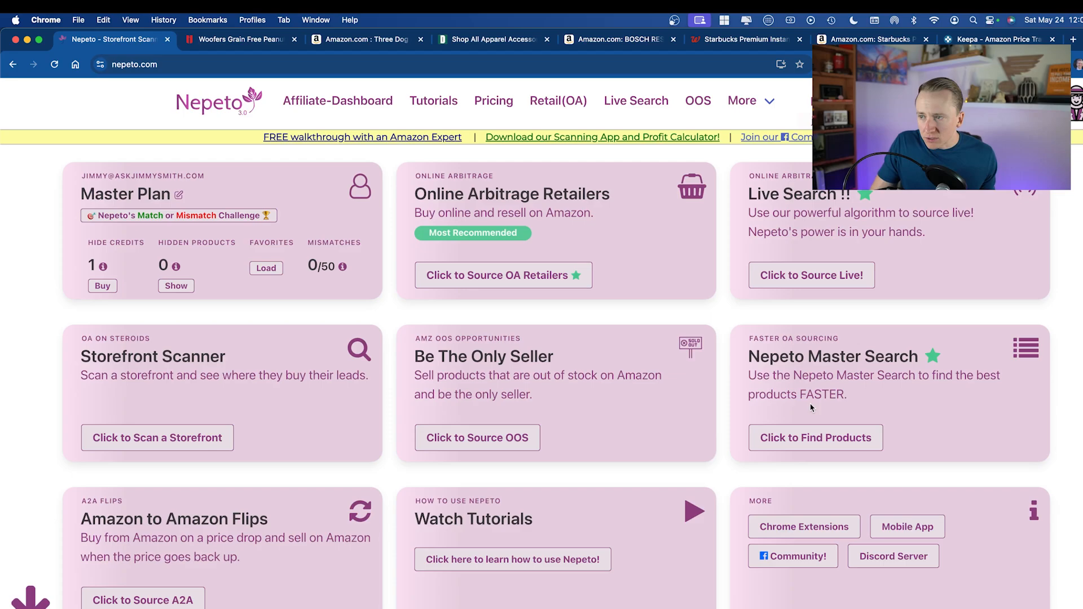
click(822, 439)
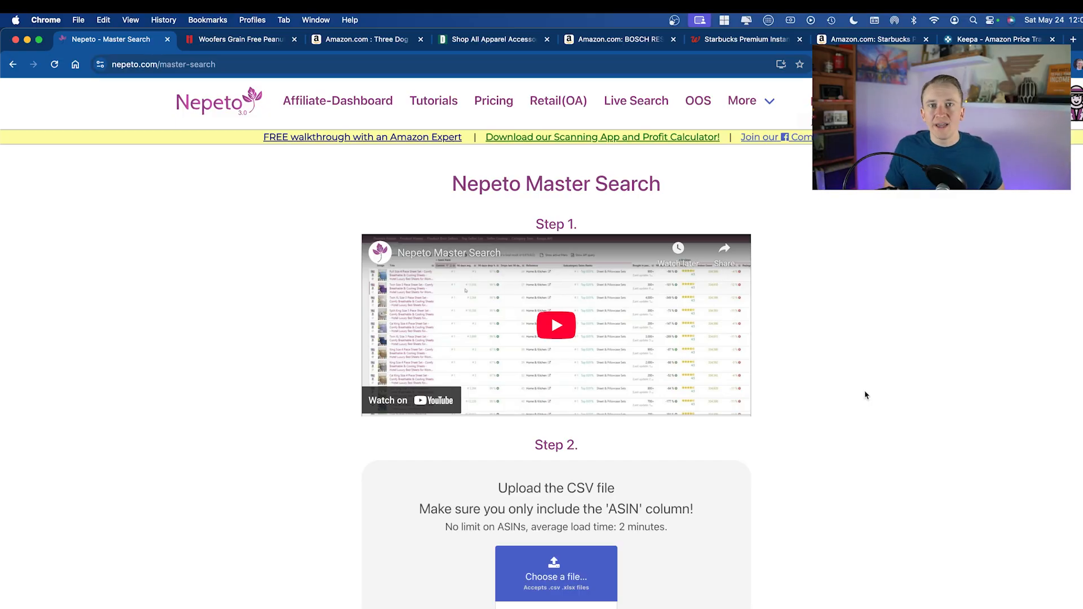
scroll(865, 395, down, 3)
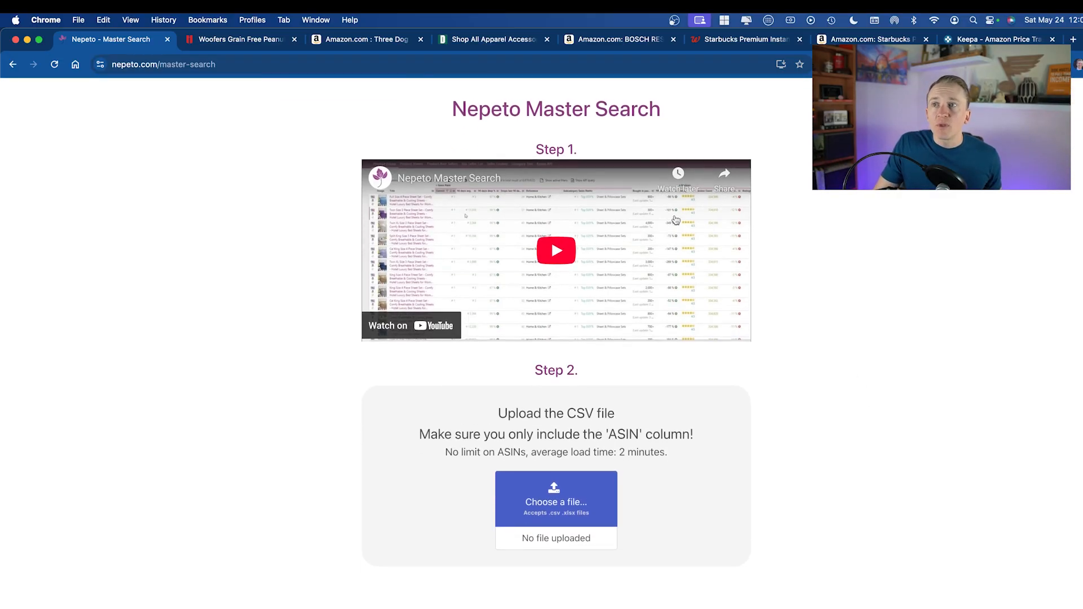
Close the Woofers, Three Dog, apparel and Bosch pages, and bring up Keepa's Data section beside Nepeto
click(293, 41)
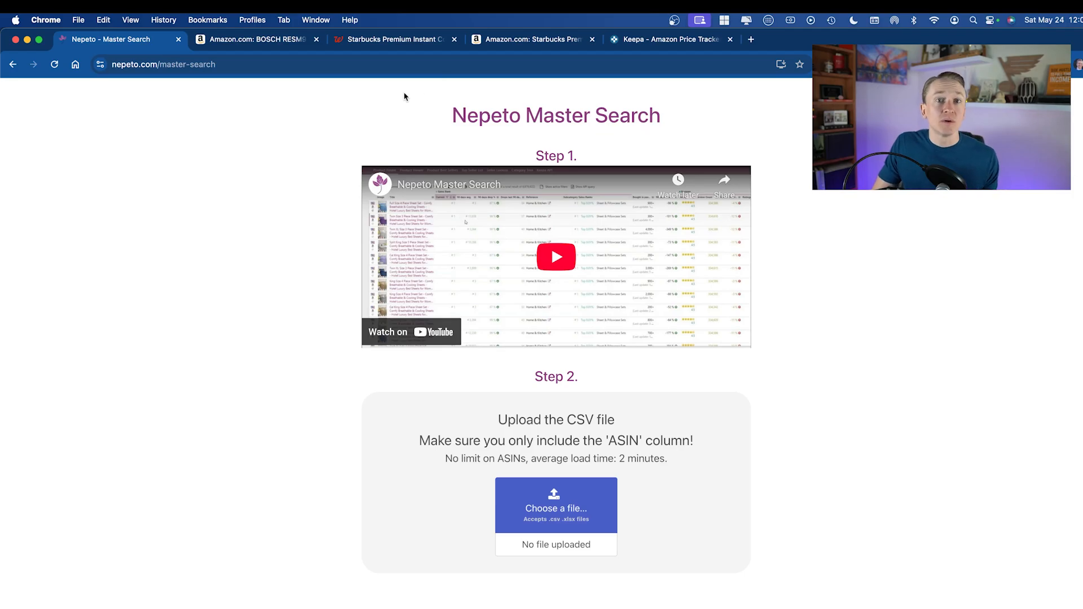
click(316, 39)
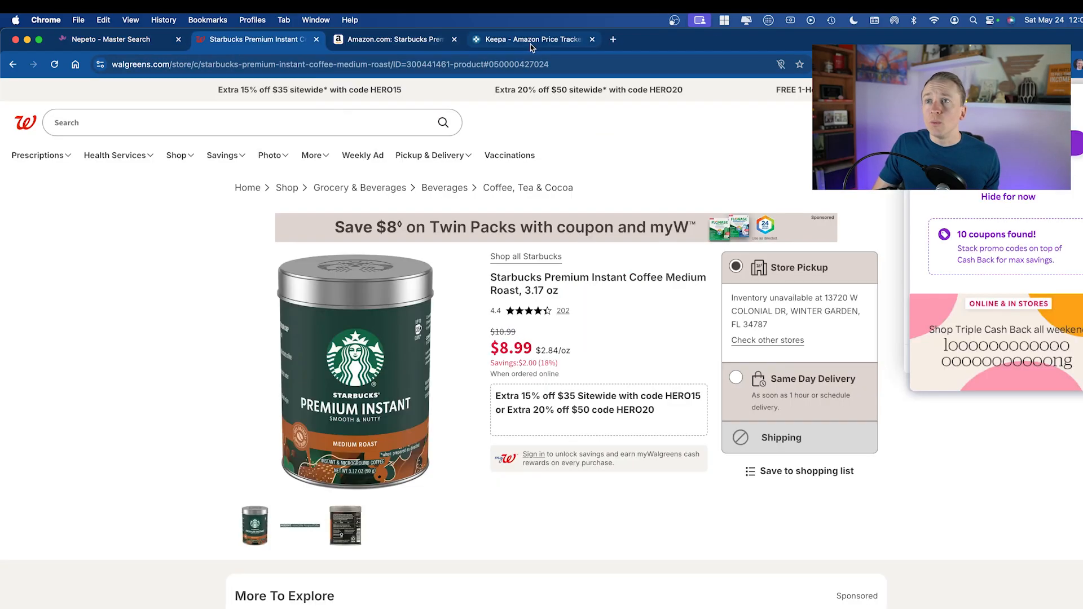
click(533, 40)
drag(536, 46, 257, 41)
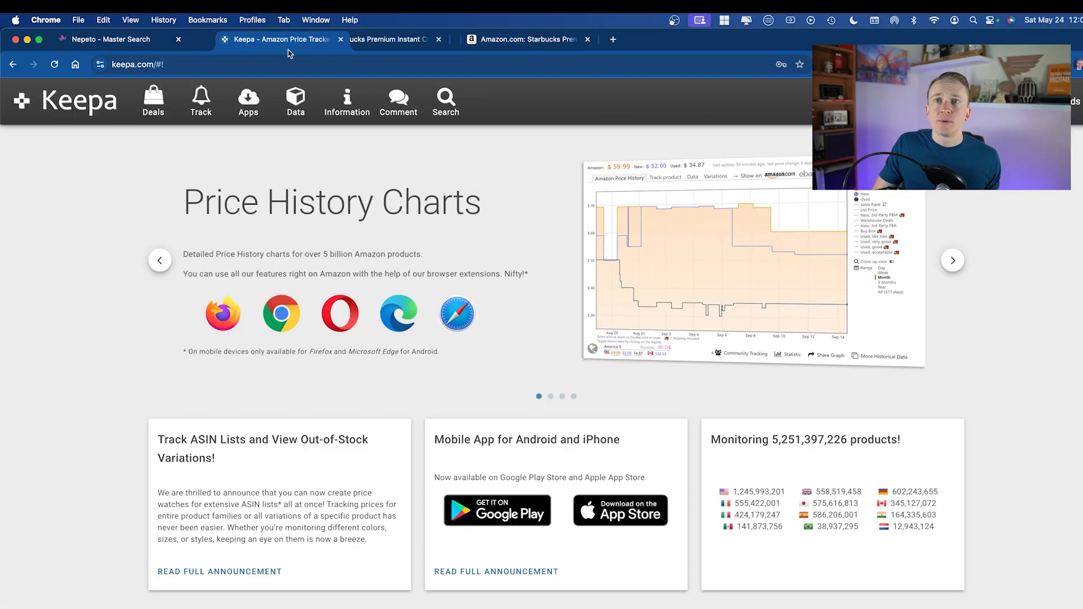
click(297, 103)
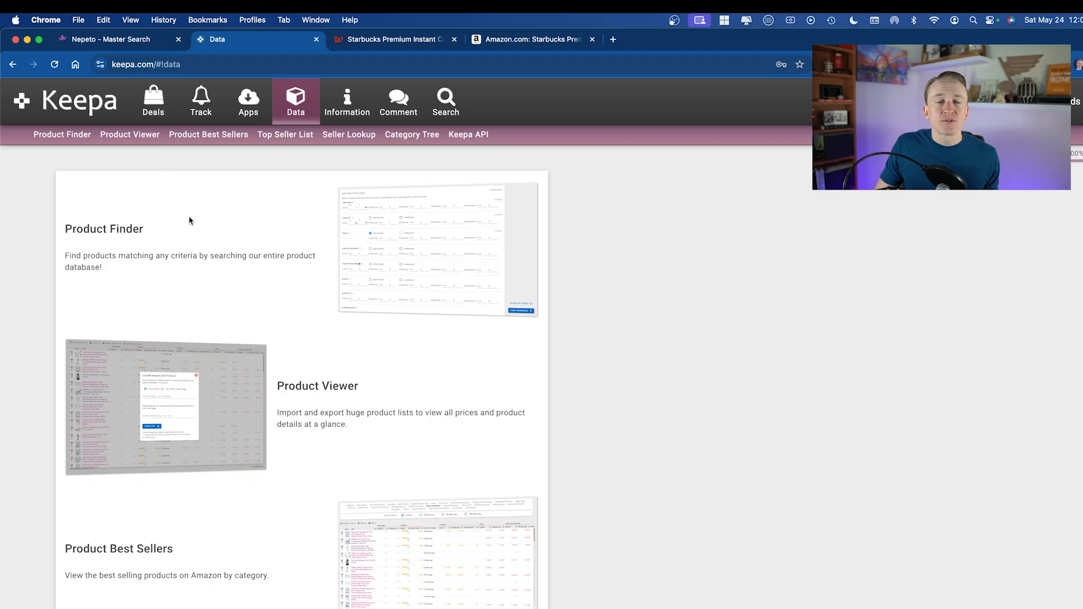
Review the Nepeto Master Search instructions for uploading a CSV file of ASINs, including the limit and load time
click(154, 41)
scroll(728, 499, up, 3)
scroll(741, 495, down, 5)
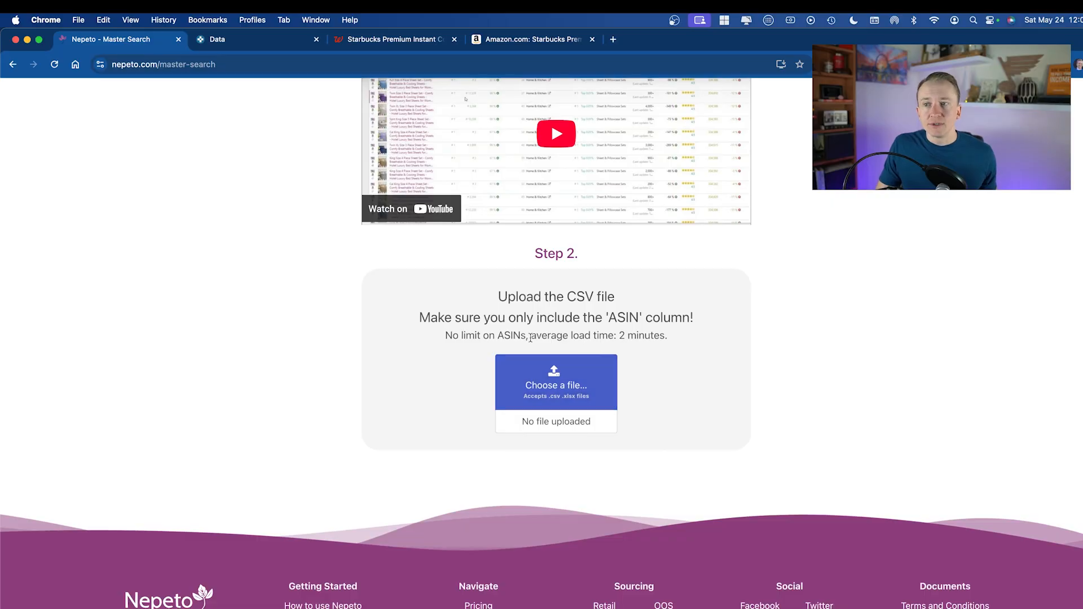
drag(524, 335, 666, 336)
click(665, 337)
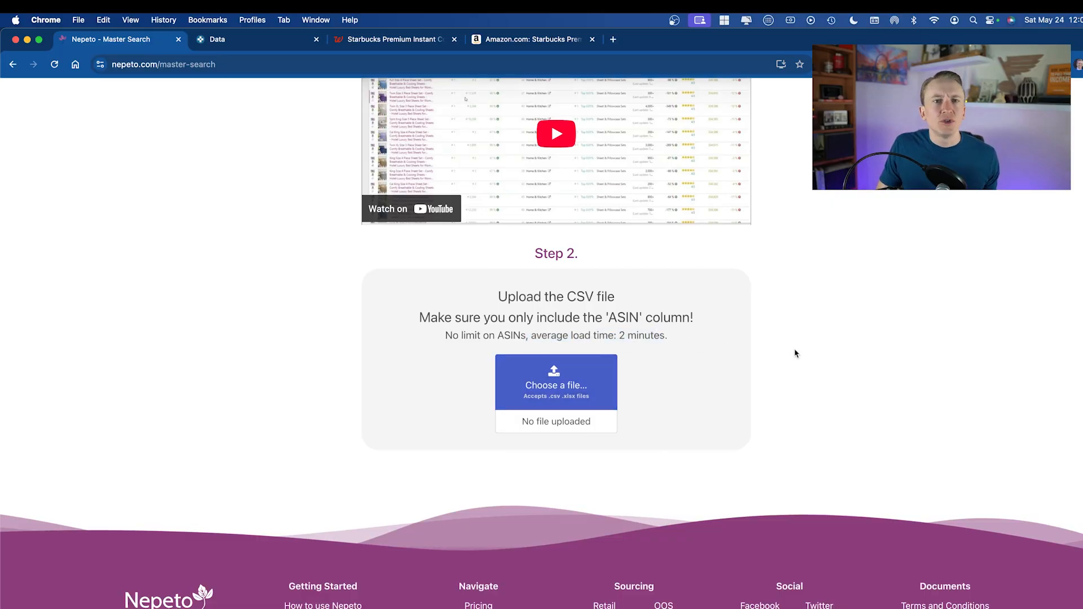
scroll(795, 354, up, 1)
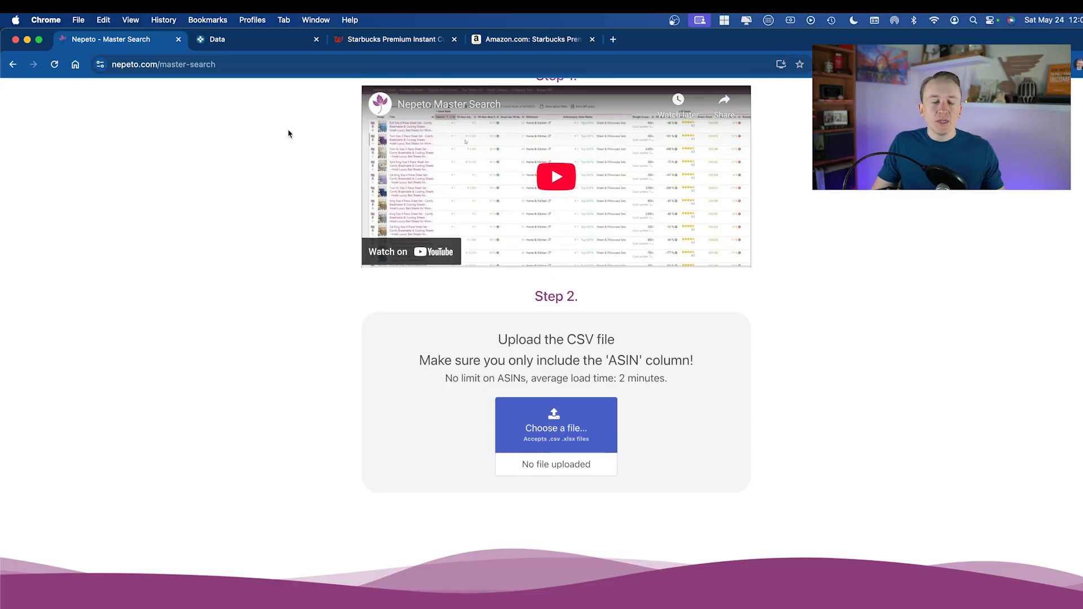
Open Keepa's Product Finder and filter for products where Amazon is out of stock
click(255, 39)
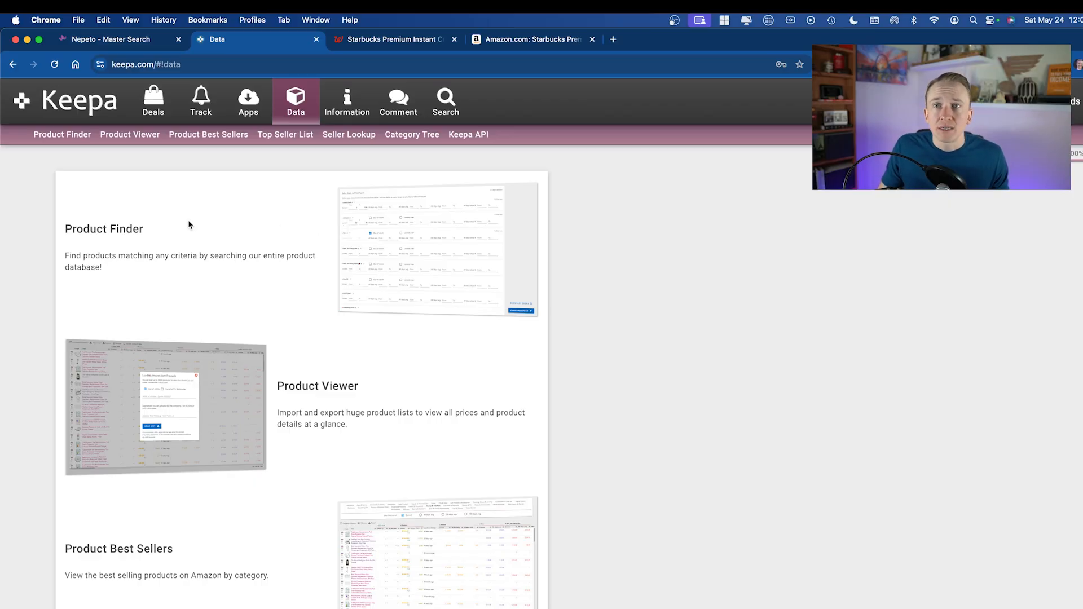
click(104, 231)
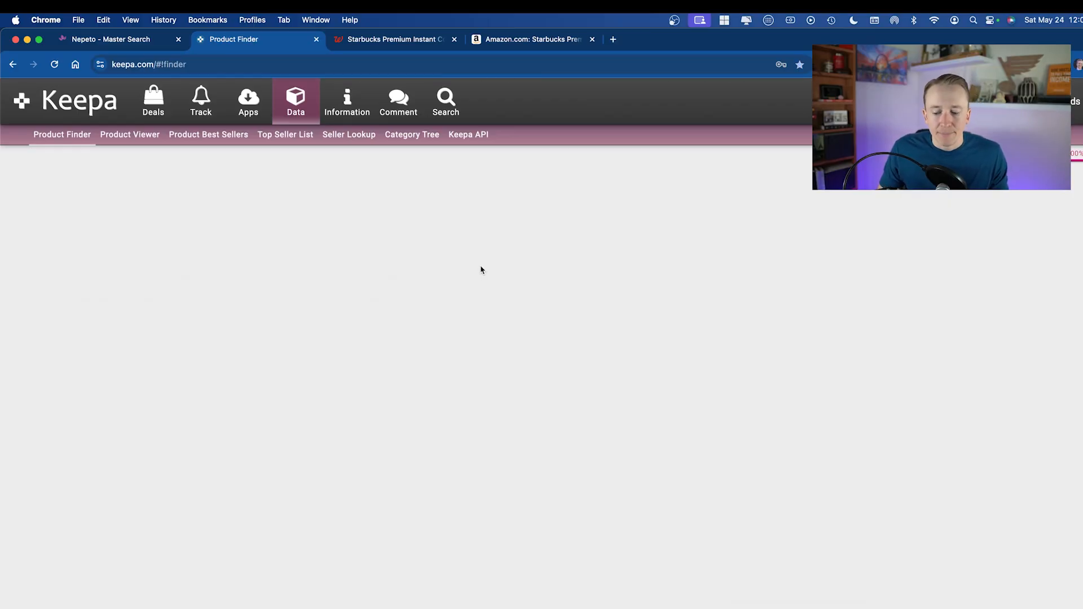
scroll(612, 283, down, 5)
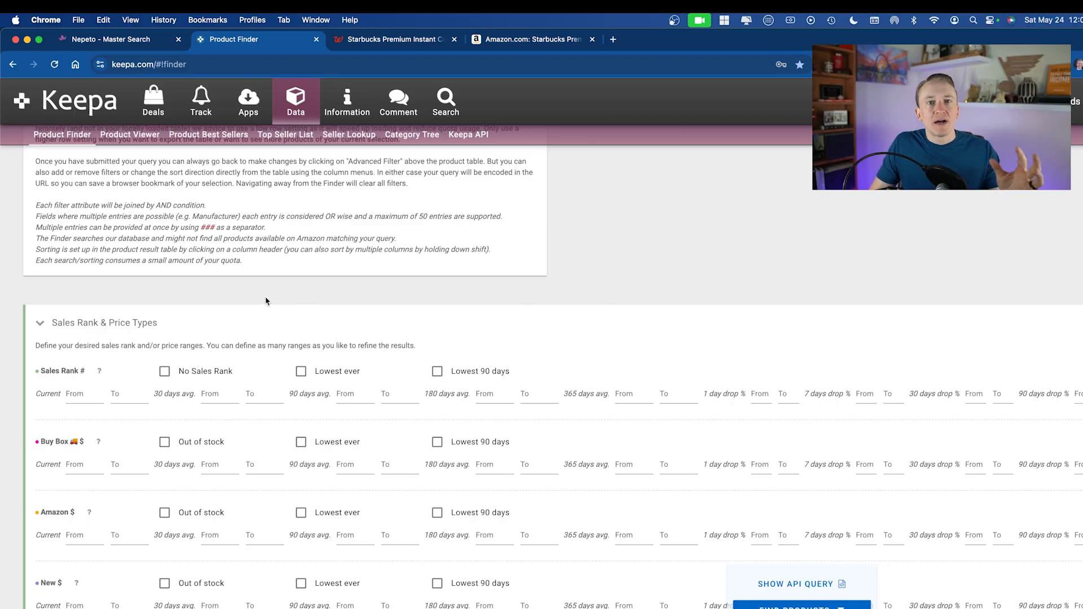
scroll(264, 299, down, 1)
scroll(263, 296, down, 1)
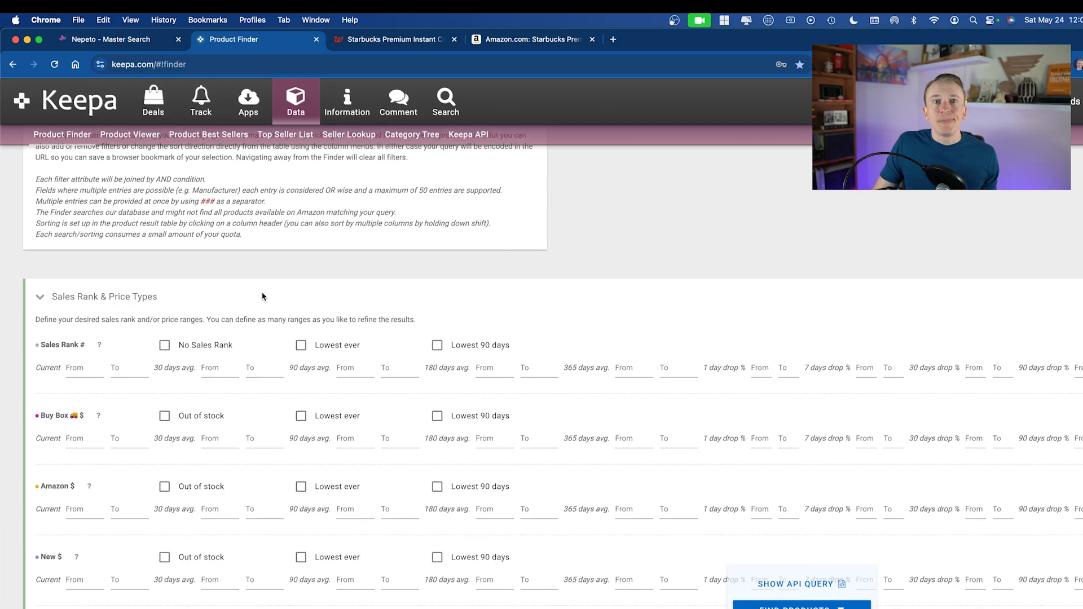
scroll(262, 297, down, 3)
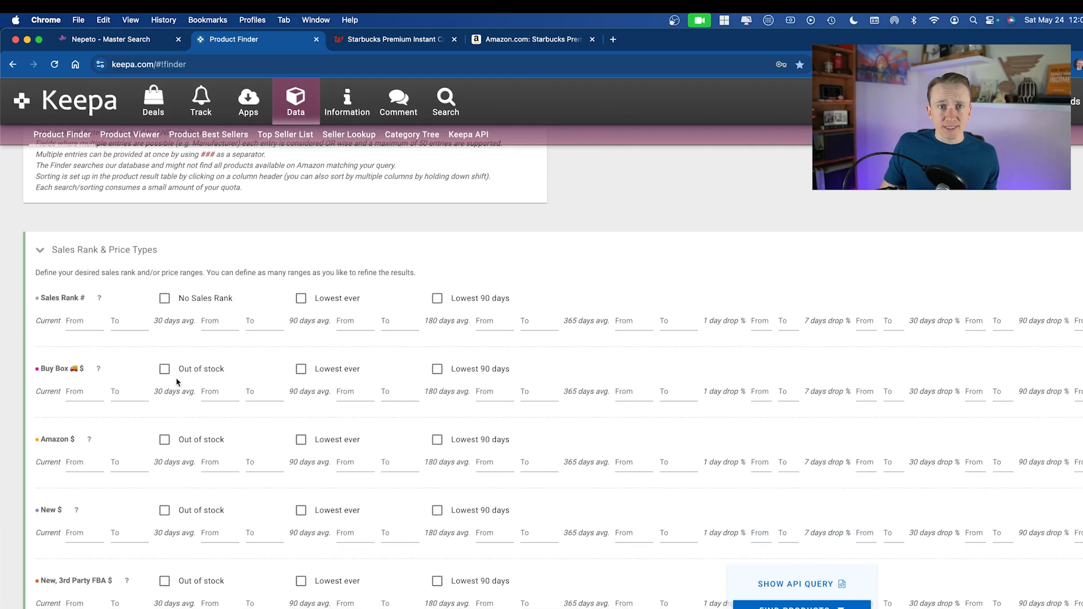
scroll(237, 361, down, 2)
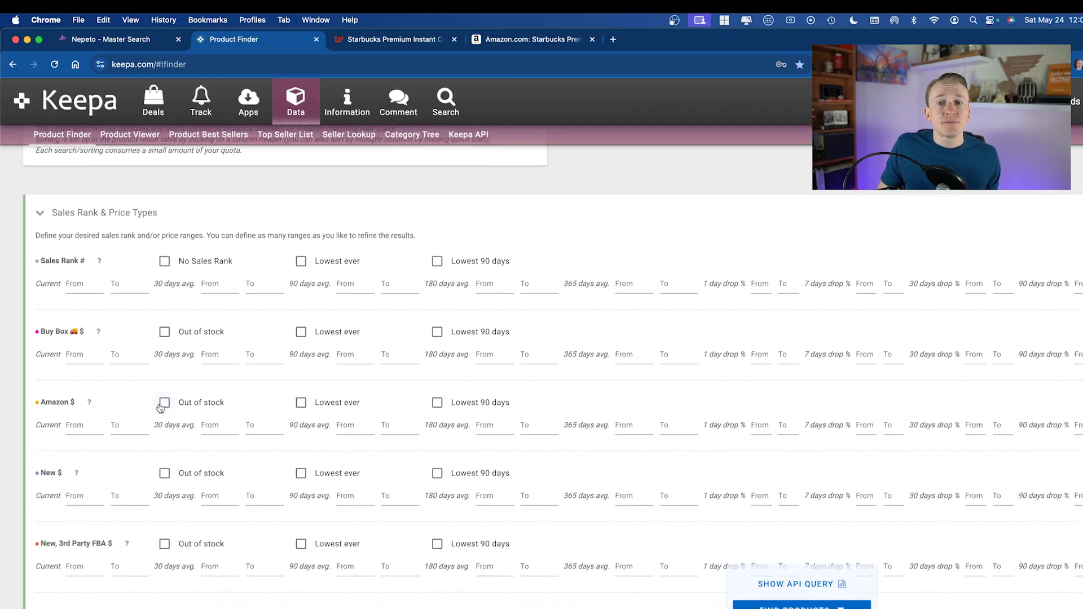
click(162, 403)
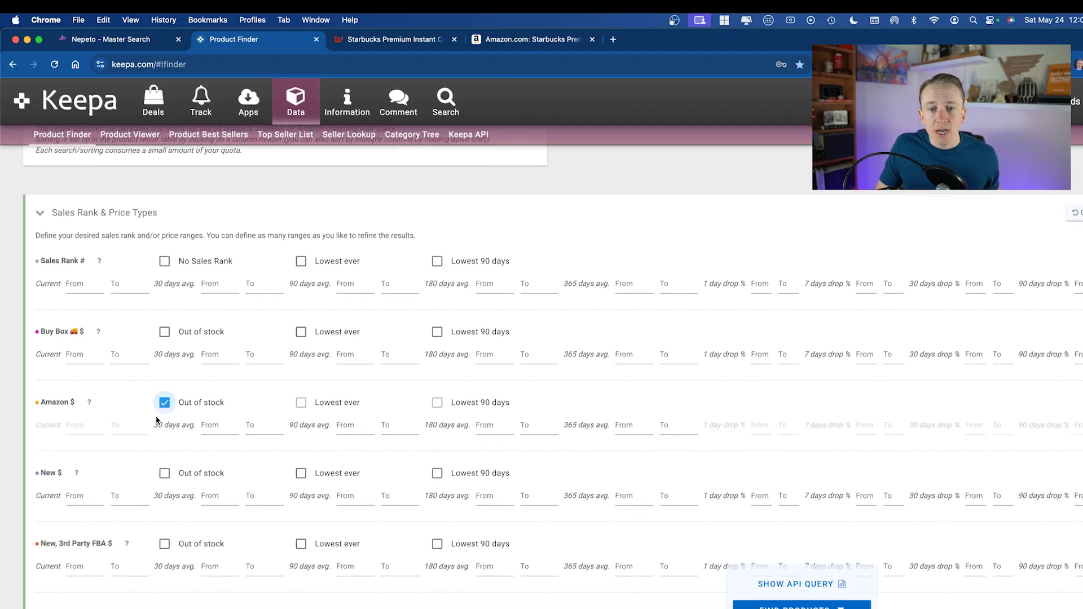
Set the New price minimum to 20 for the current price and the 30, 90, 180 and 365 day averages
scroll(157, 420, down, 3)
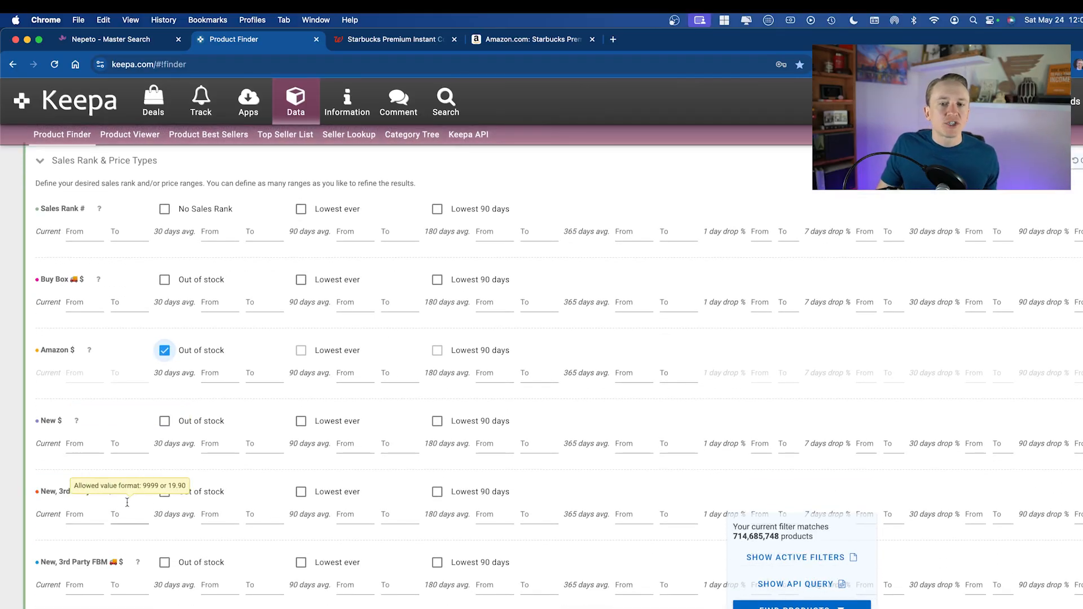
click(79, 449)
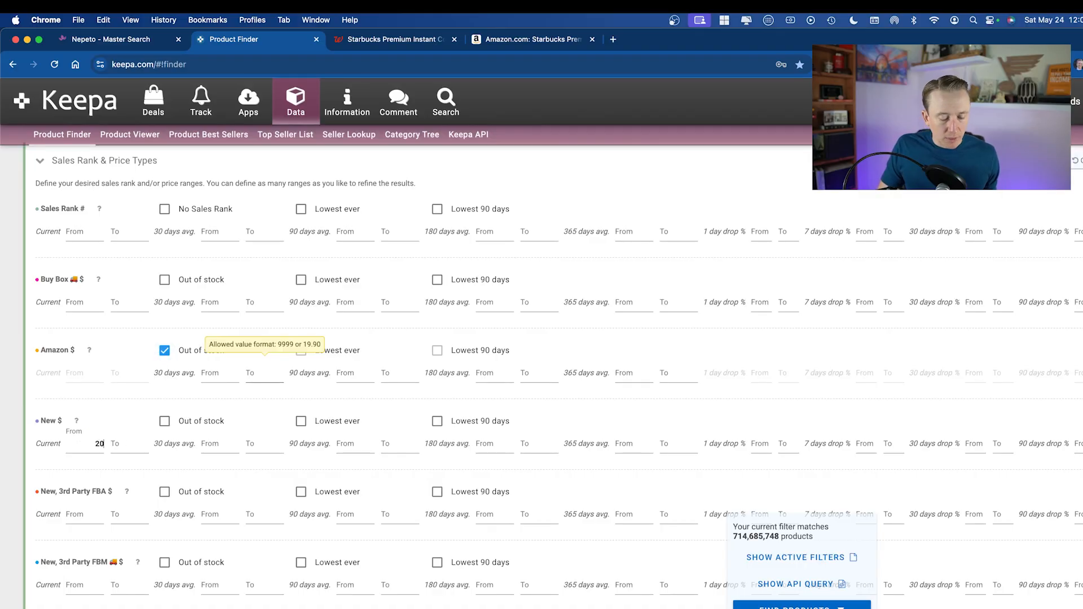
text(20)
key(Tab)
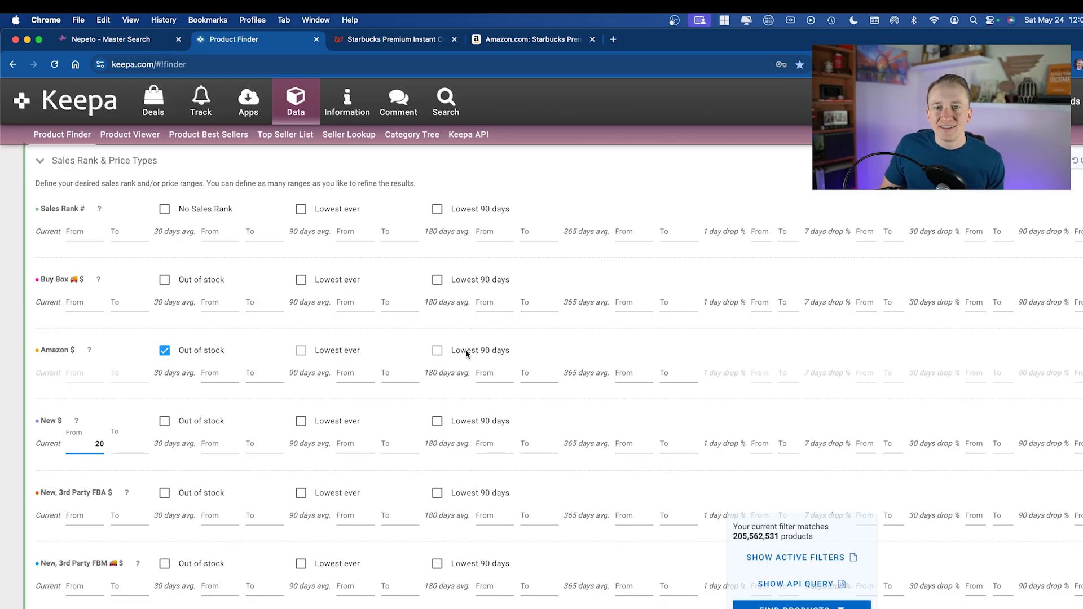
key(Tab)
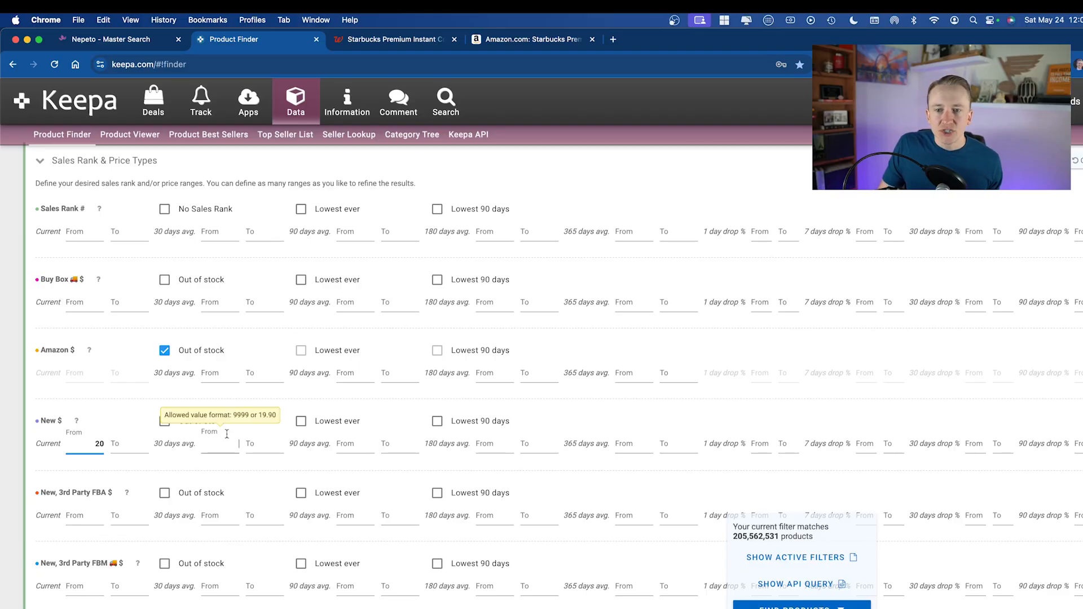
text(20)
key(Tab)
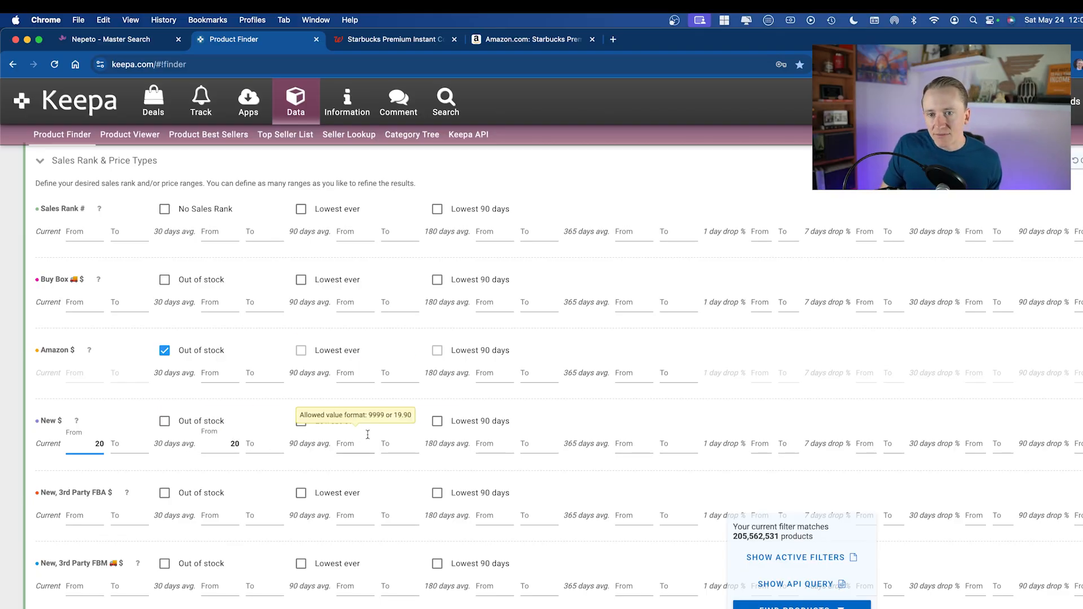
text(20)
key(Tab)
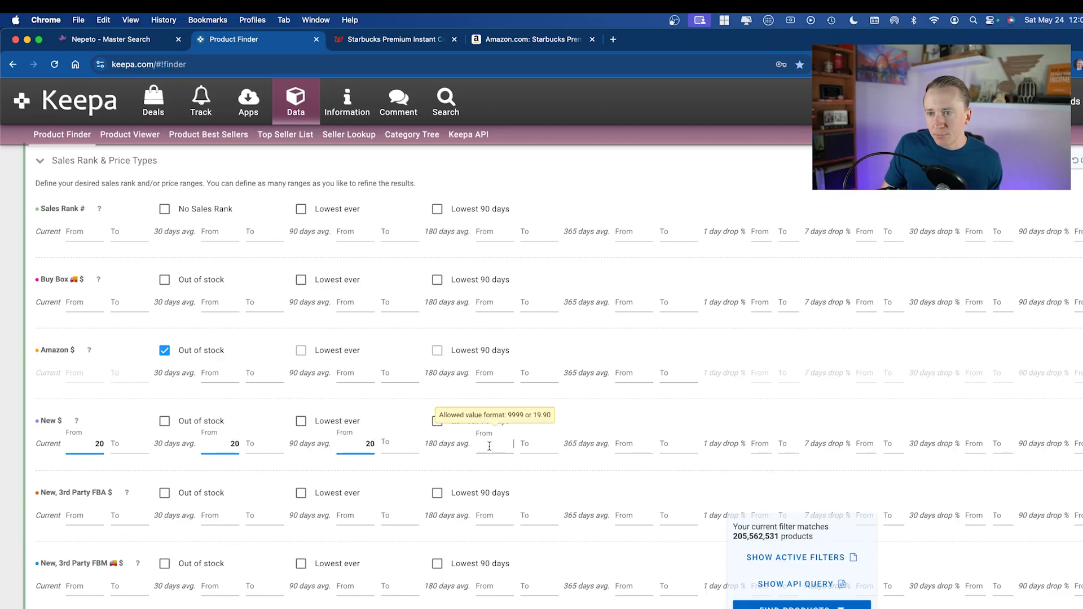
text(20)
key(Tab)
text(20)
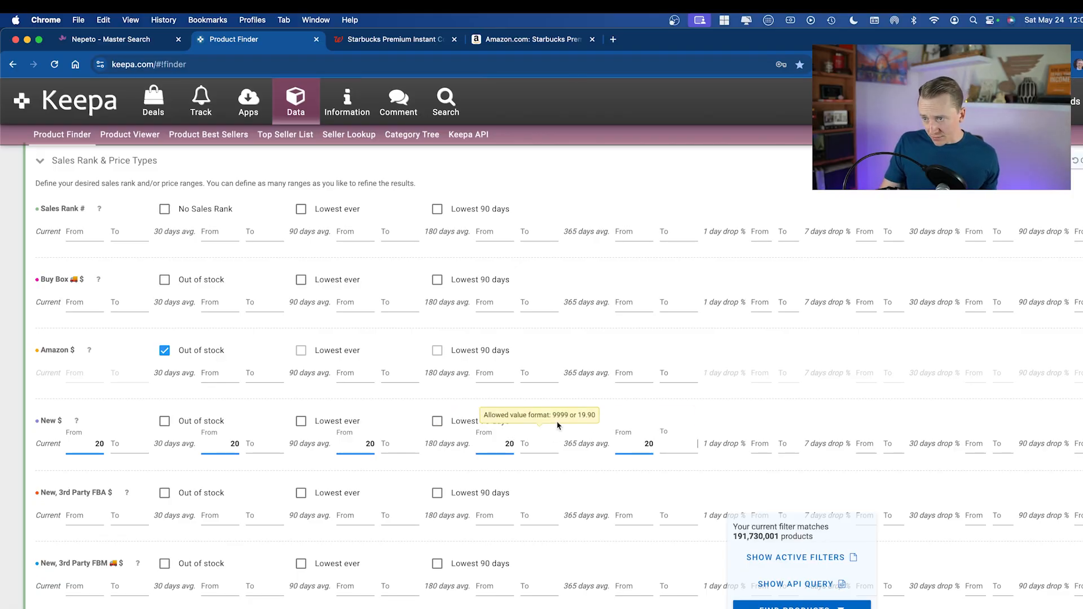
Set the Sales Rank maximum to 300000 for the current rank and the 30, 90, 180 and 365 day averages
click(754, 437)
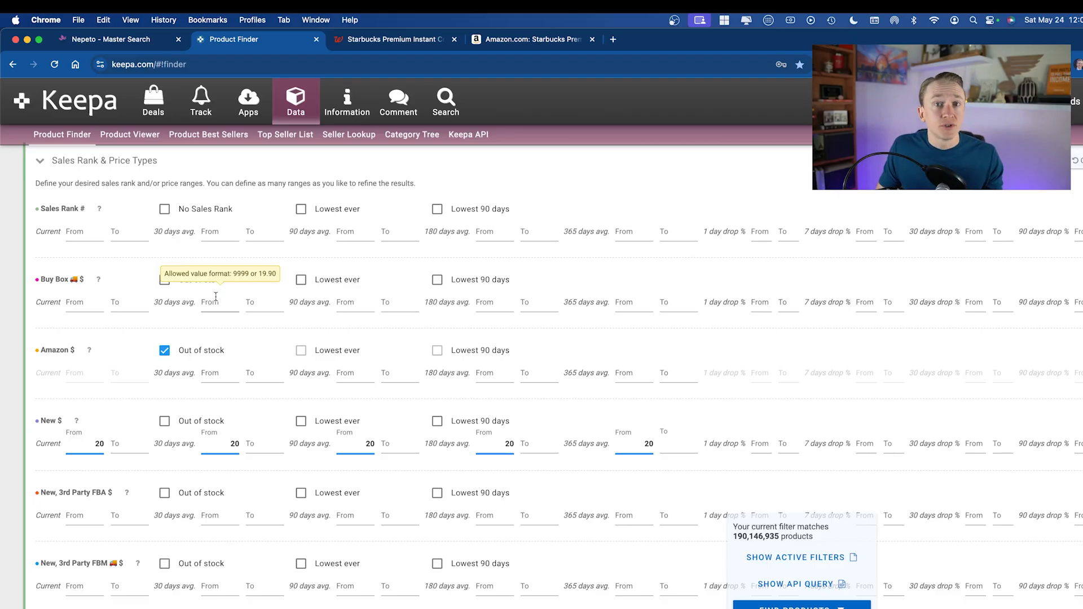
click(133, 234)
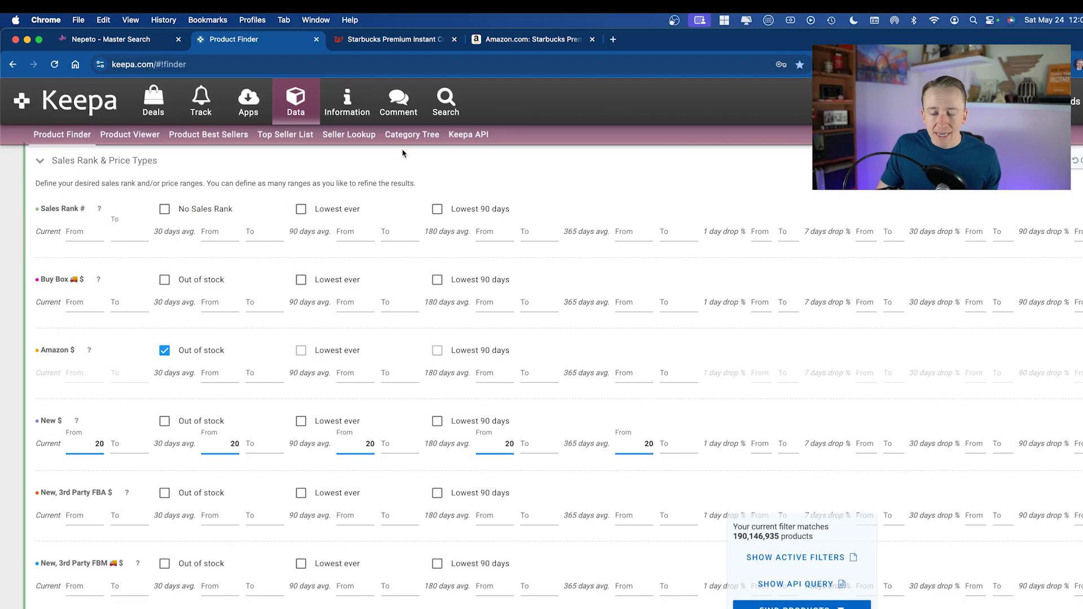
text(300000)
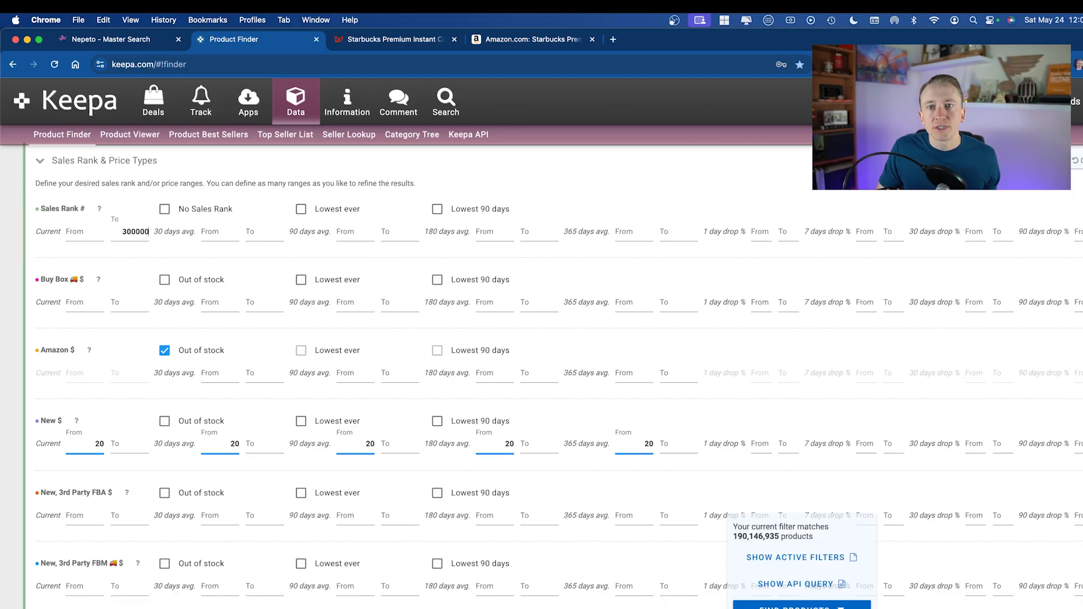
double_click(134, 230)
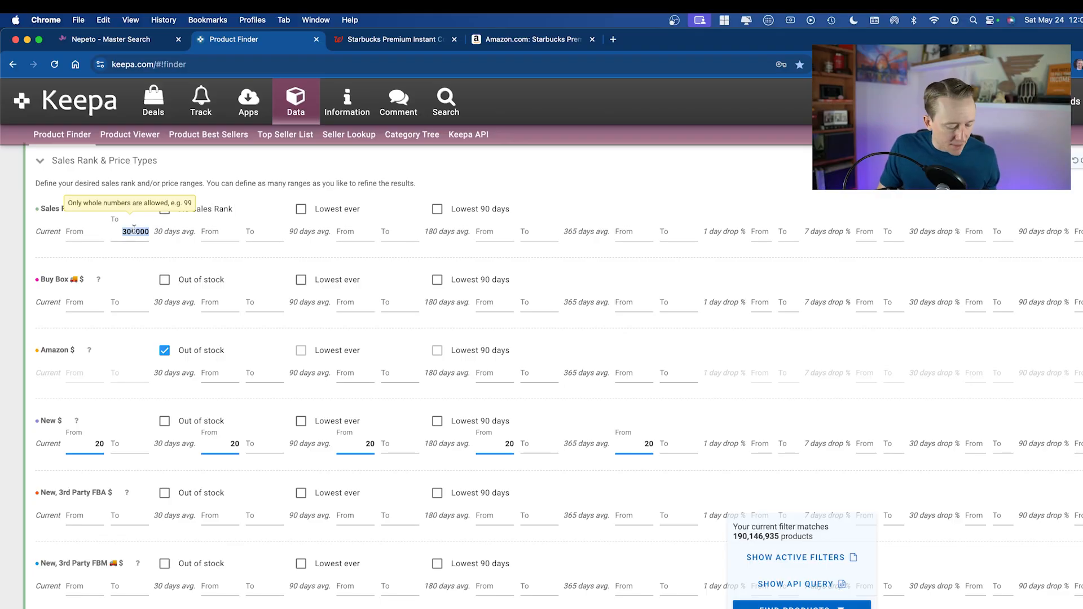
key(super+c)
click(265, 231)
key(super+v)
click(395, 231)
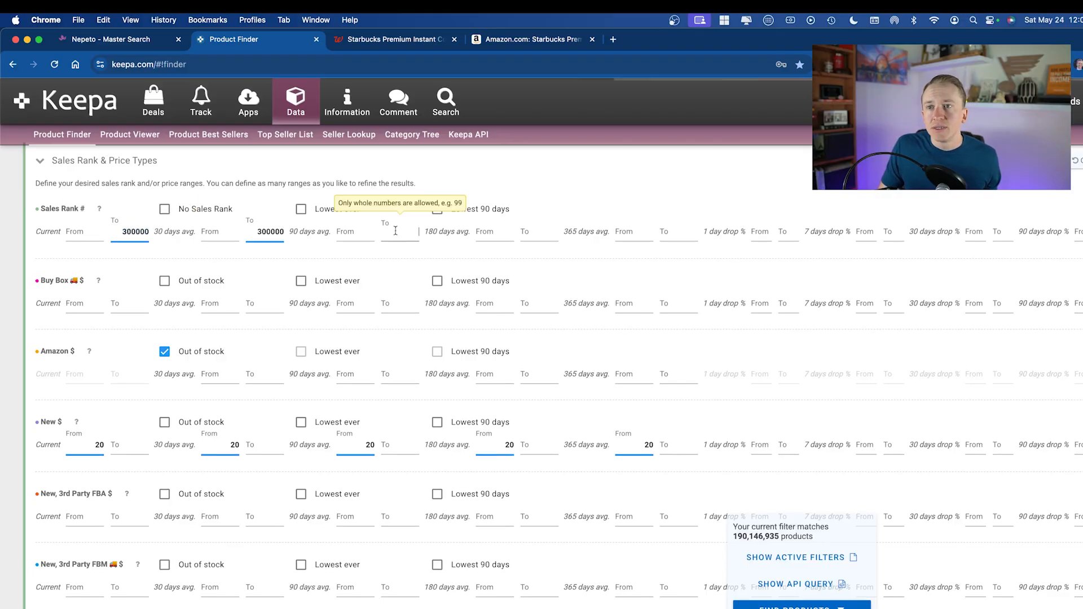
key(super+v)
click(527, 230)
key(super+v)
click(689, 229)
key(super+v)
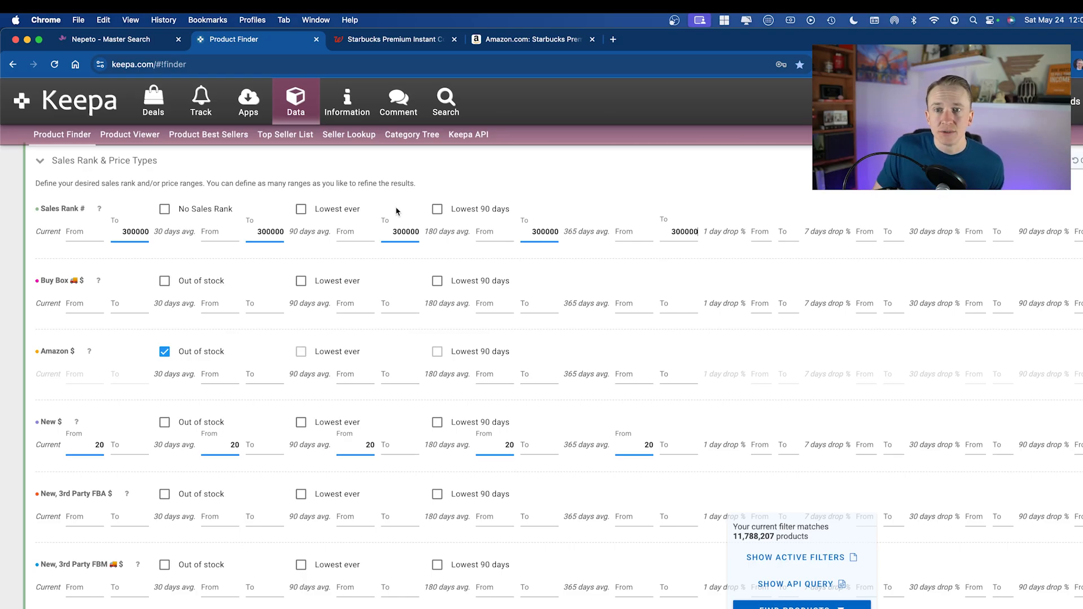
Filter the root category to be one of Arts, Crafts & Sewing and Grocery & Gourmet Food
scroll(395, 288, down, 5)
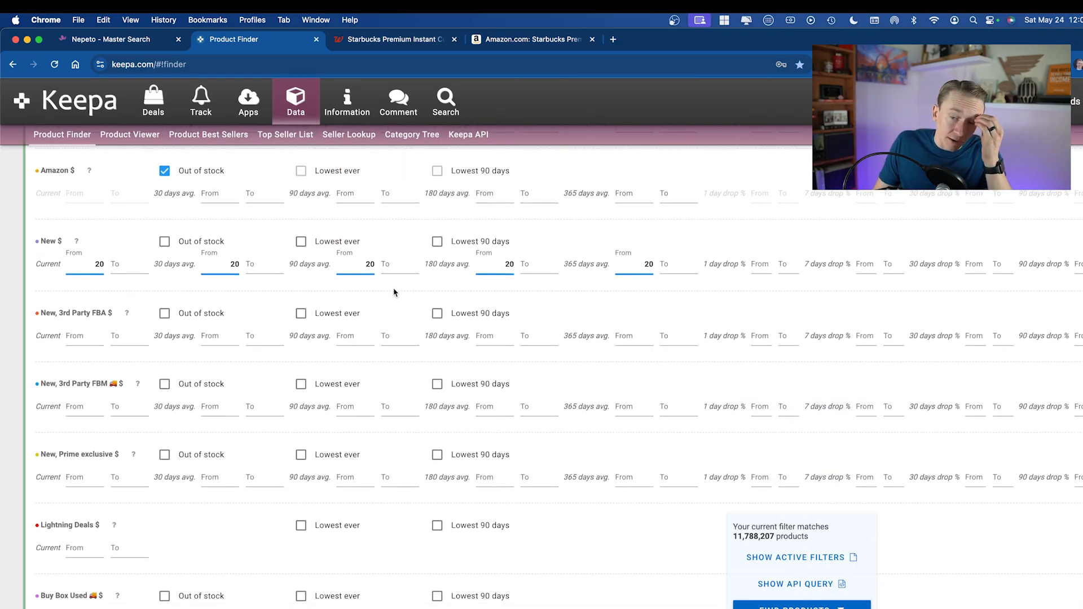
scroll(394, 292, down, 20)
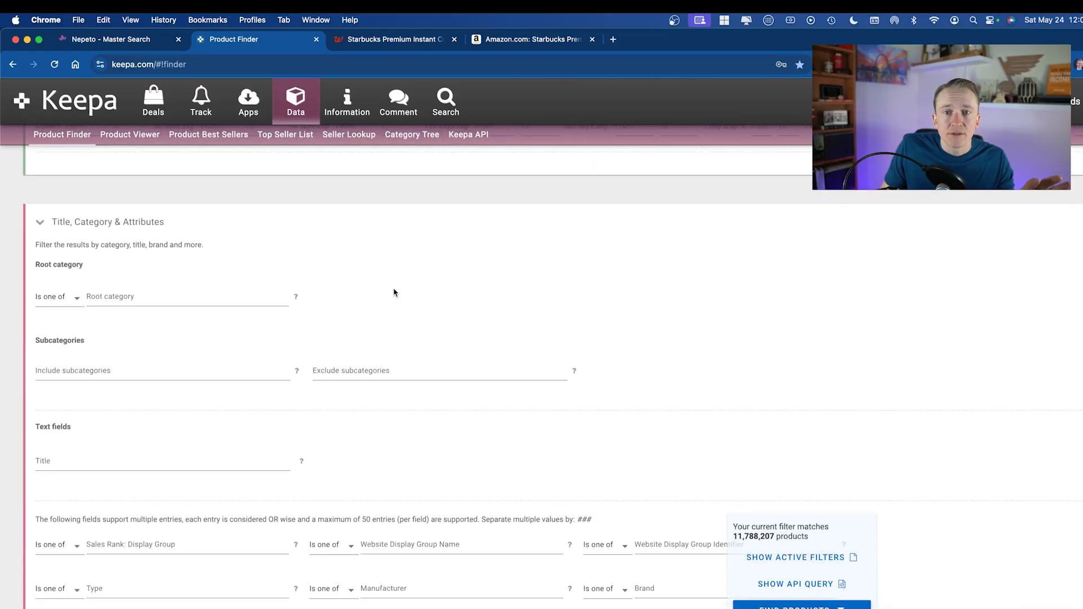
click(67, 301)
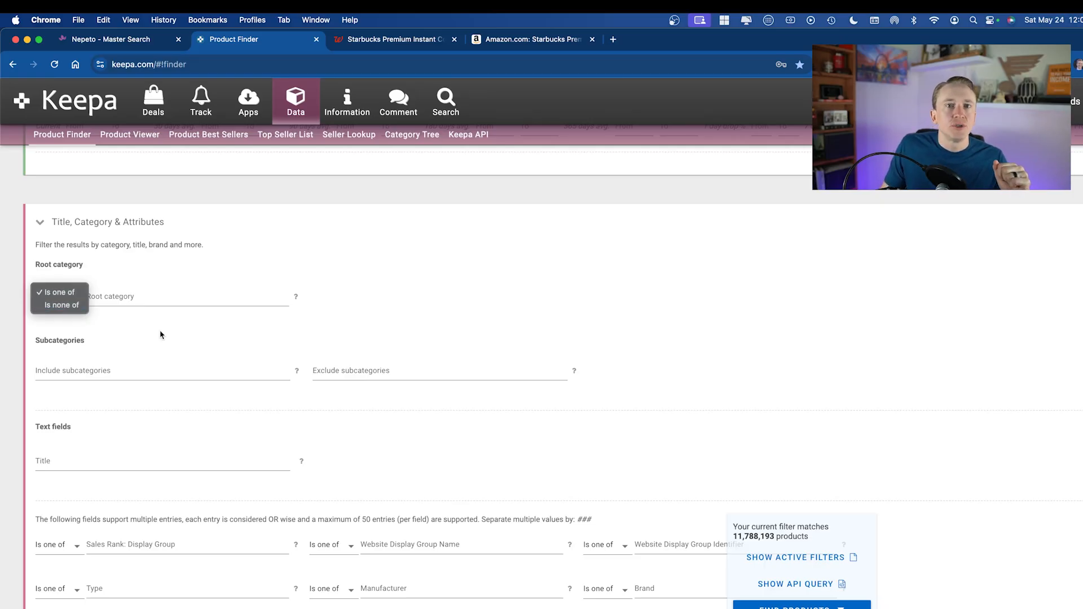
click(57, 292)
click(129, 297)
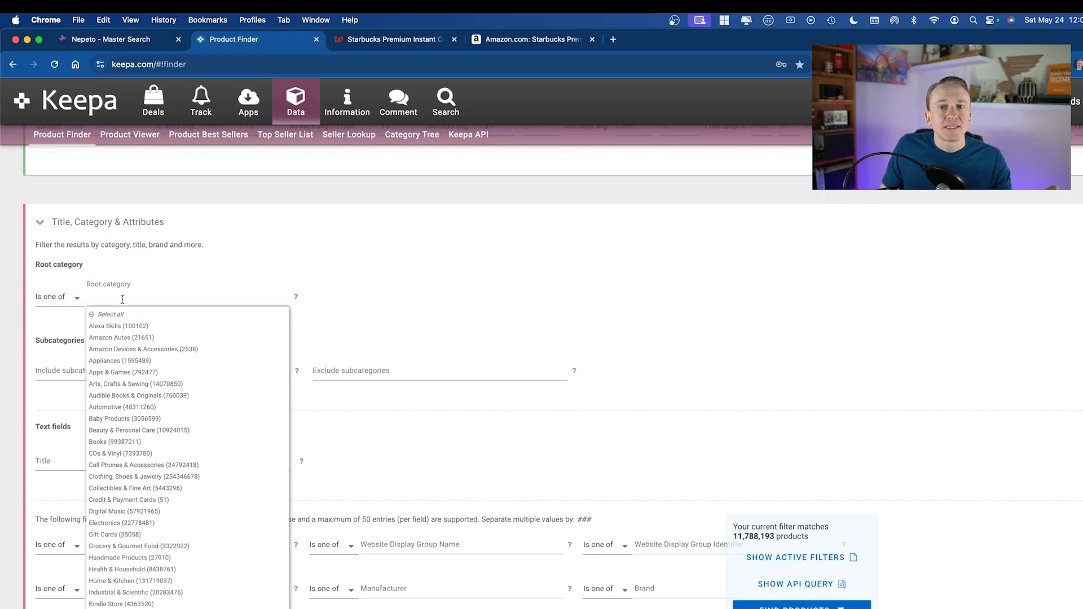
click(137, 384)
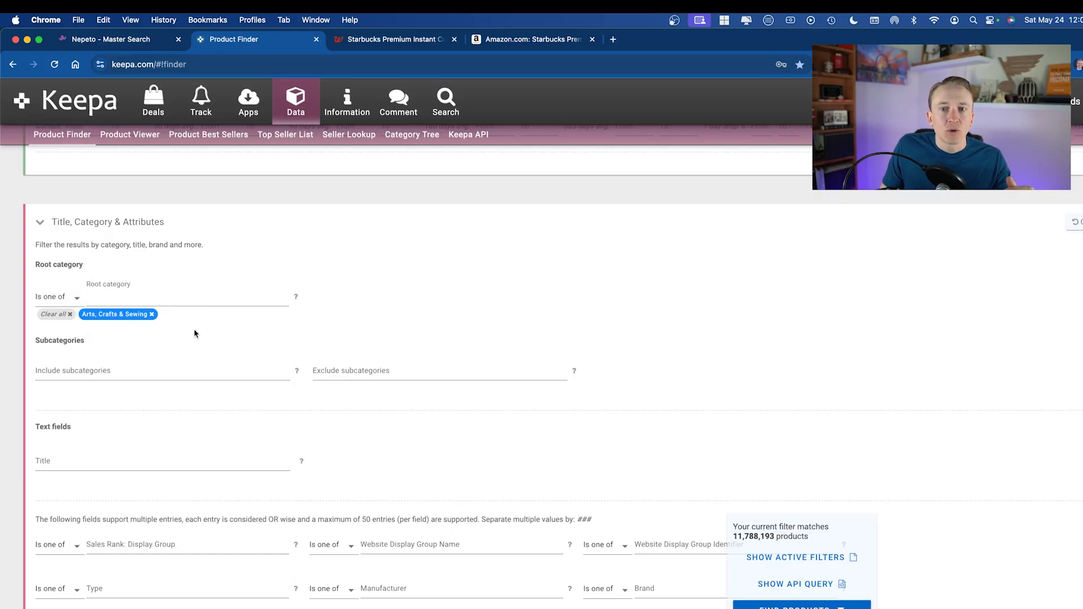
text(grocery)
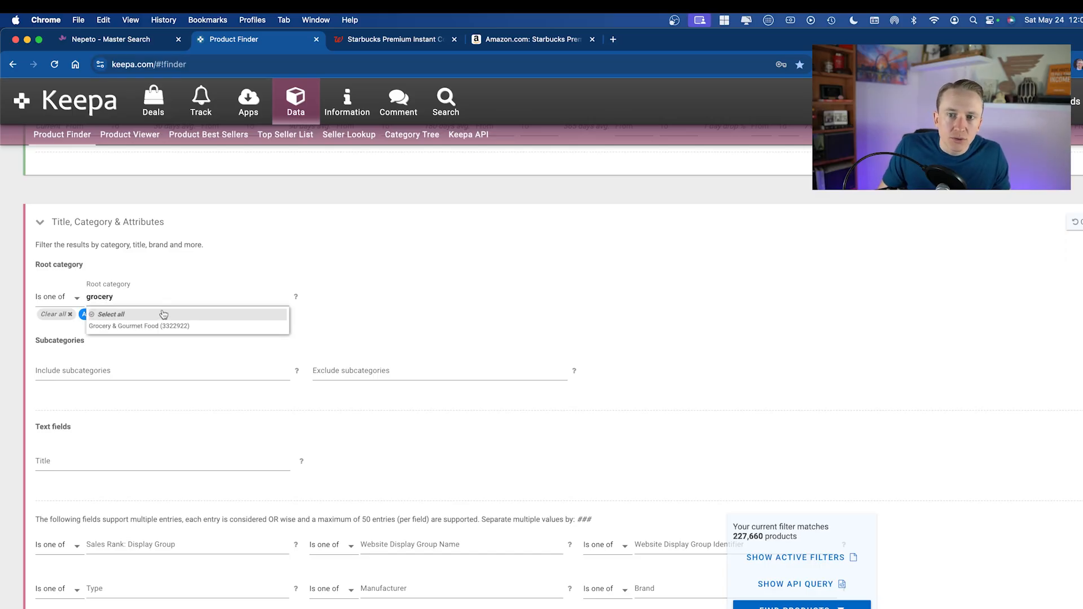
click(161, 314)
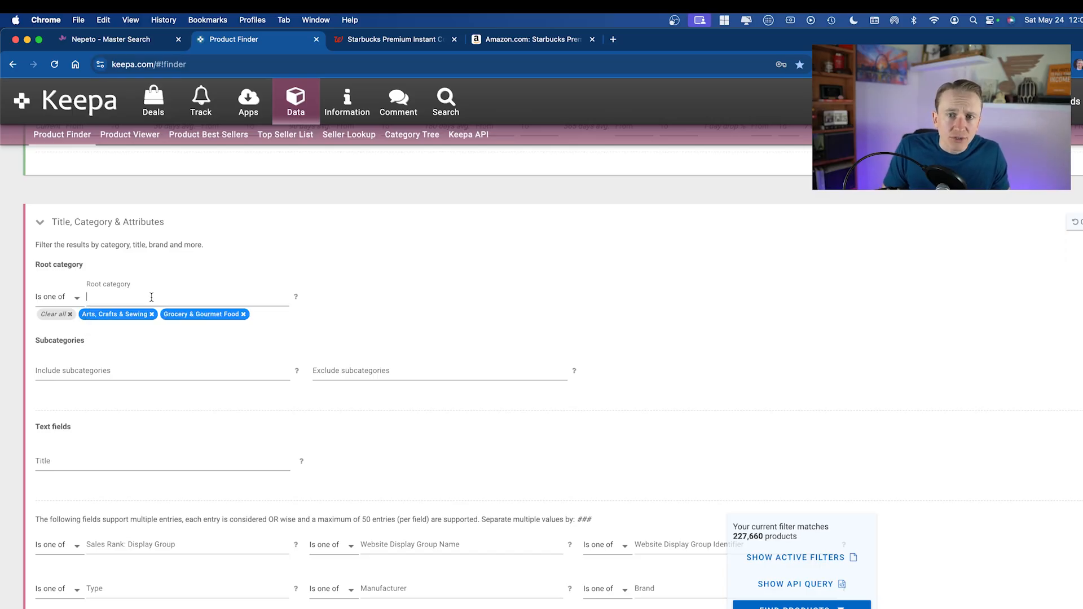
Add Clothing, Shoes & Jewelry, Pet Supplies and Office Products to the root category filter
text(clothing)
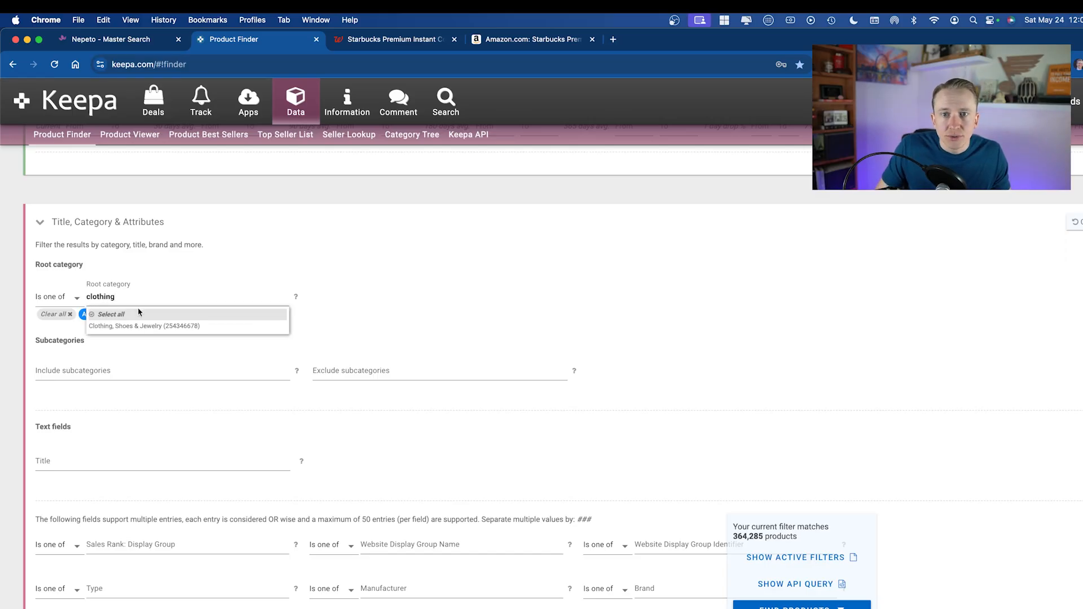
click(139, 314)
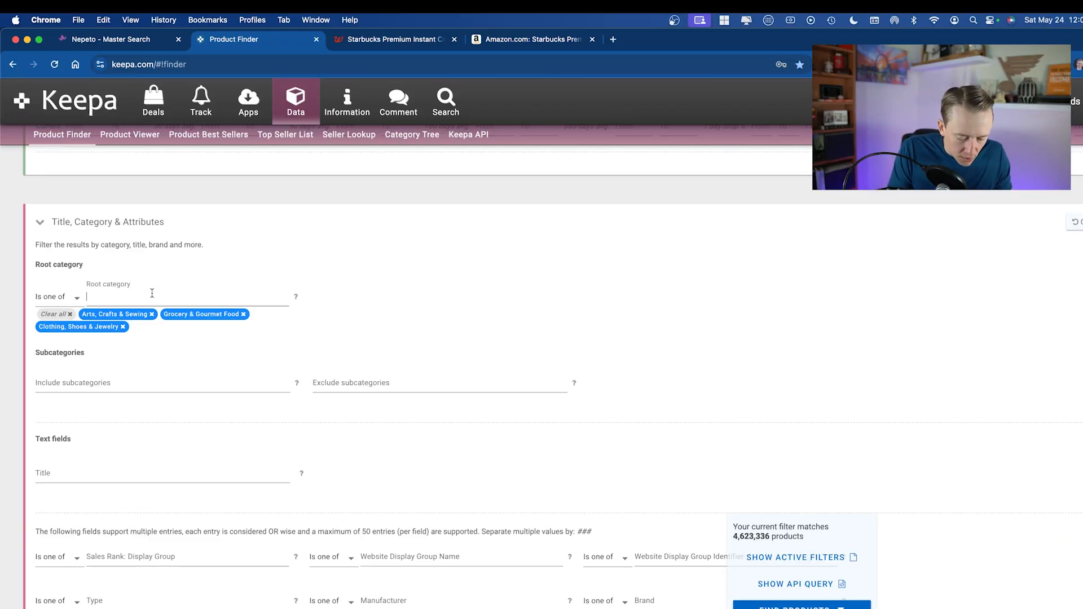
text(pet)
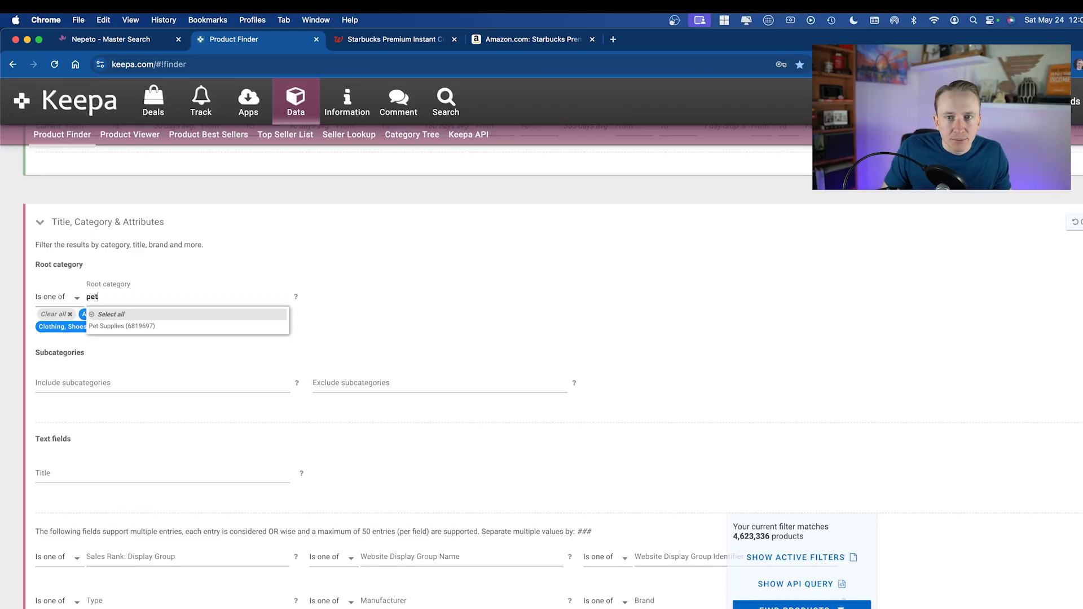
click(145, 320)
text(office)
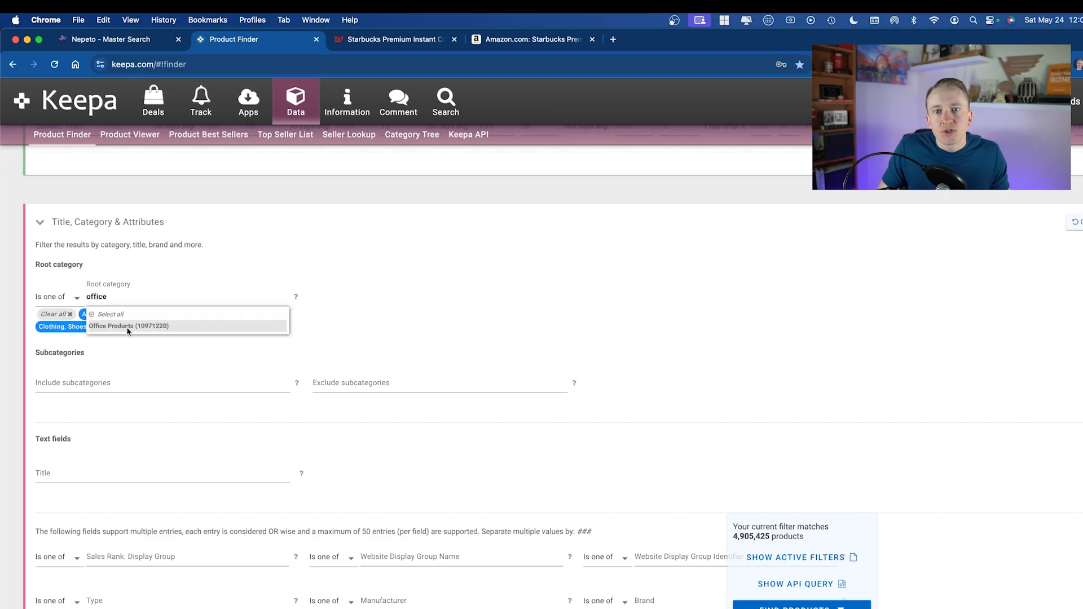
click(129, 322)
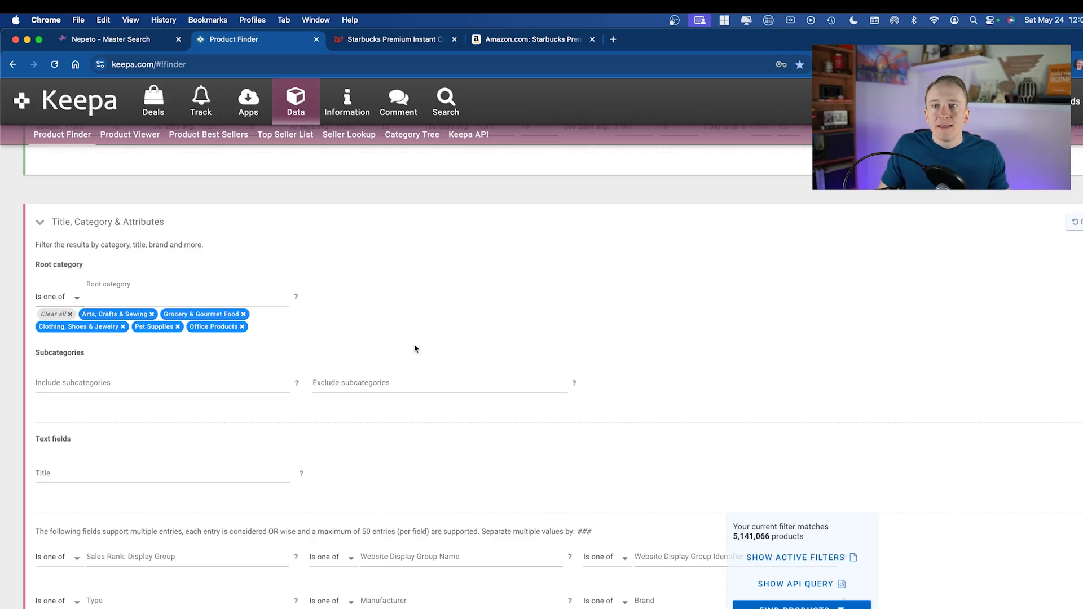
Set the New Offer Count minimum to 3 for the current count and the 30 day average
scroll(405, 312, down, 2)
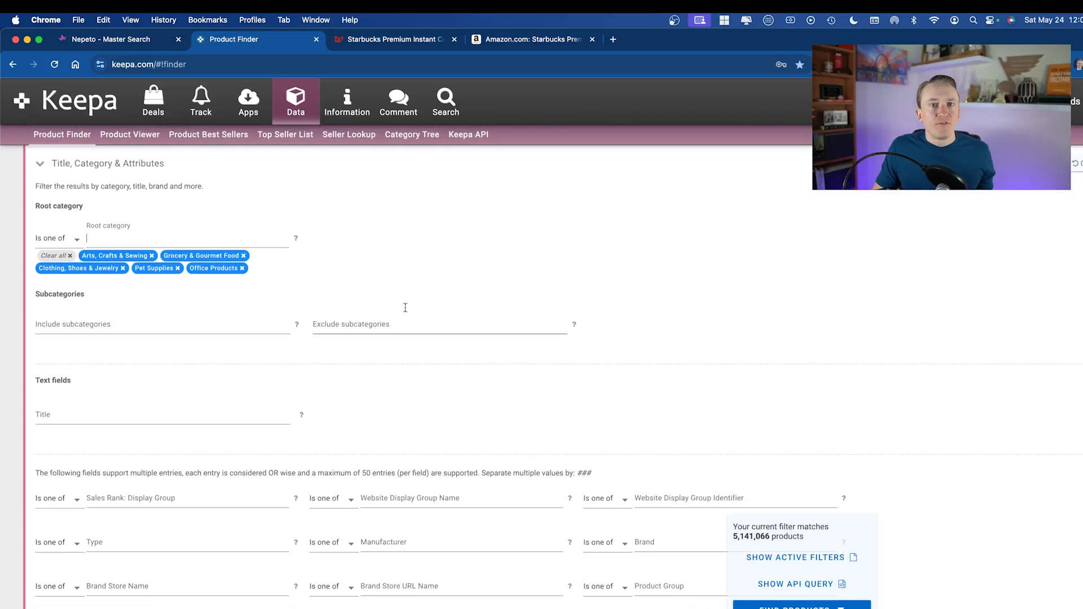
scroll(405, 308, down, 6)
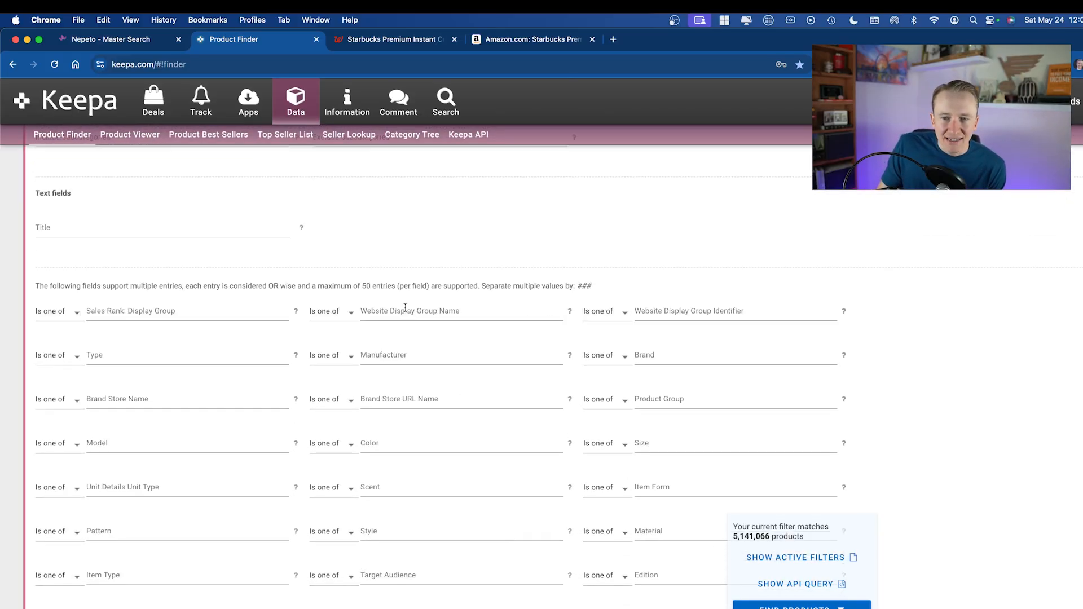
scroll(406, 312, up, 4)
scroll(318, 352, down, 1)
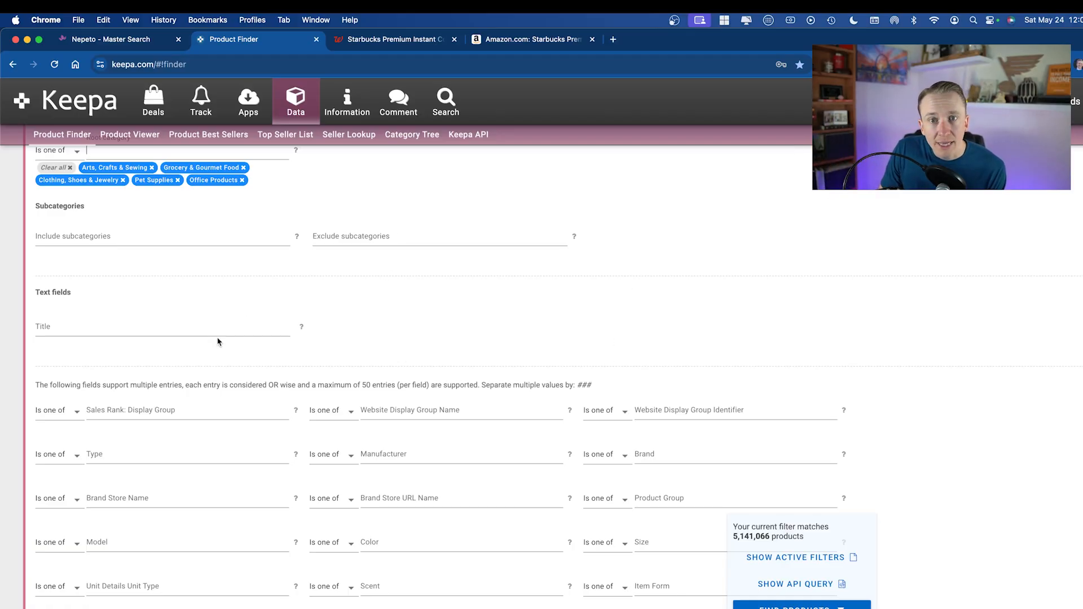
scroll(399, 321, down, 6)
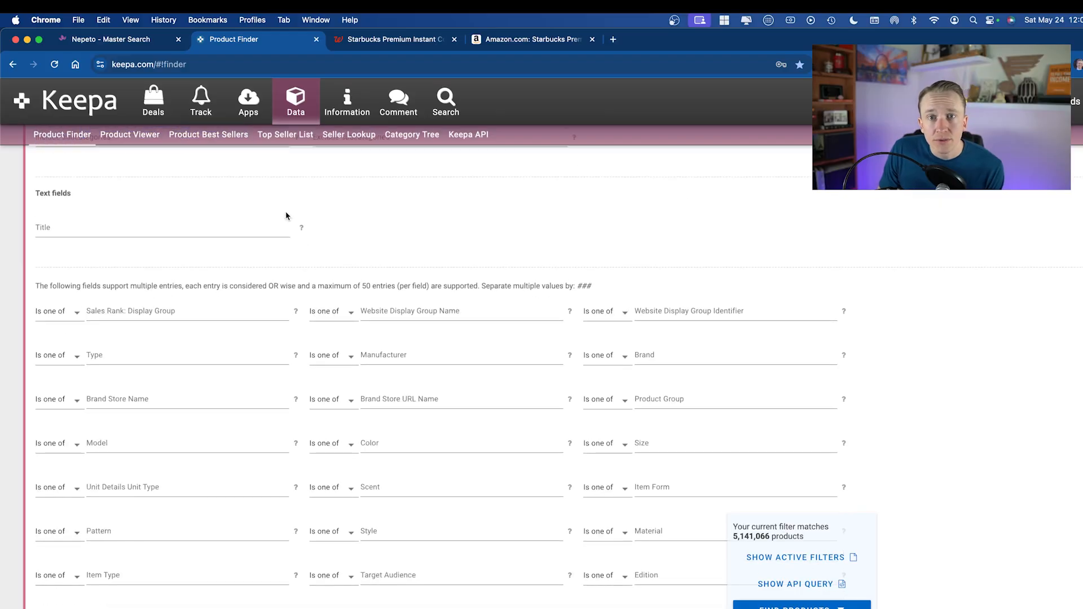
scroll(286, 215, down, 5)
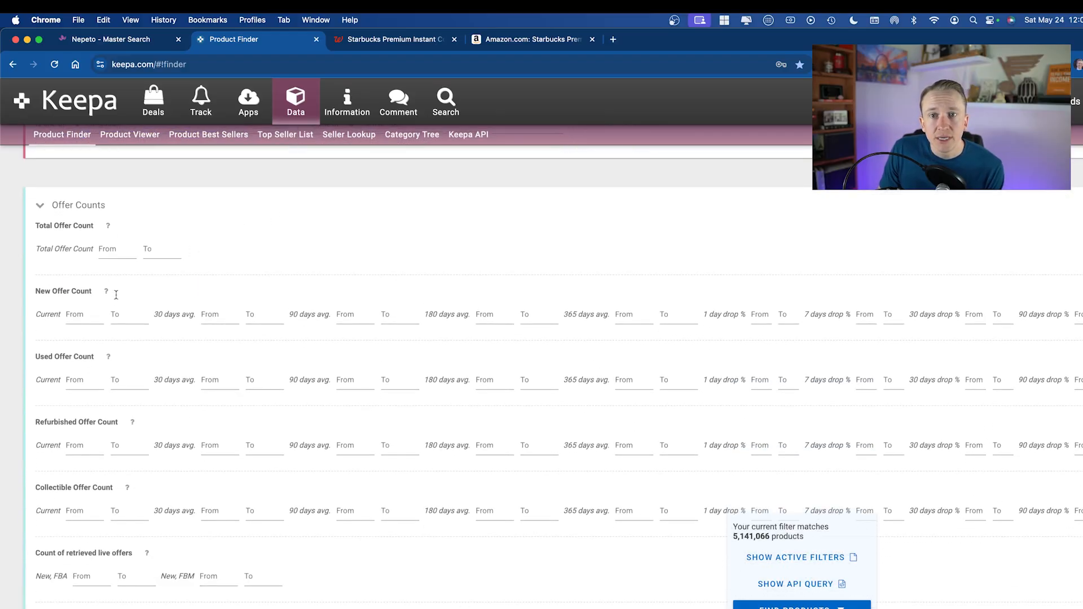
click(103, 257)
click(95, 316)
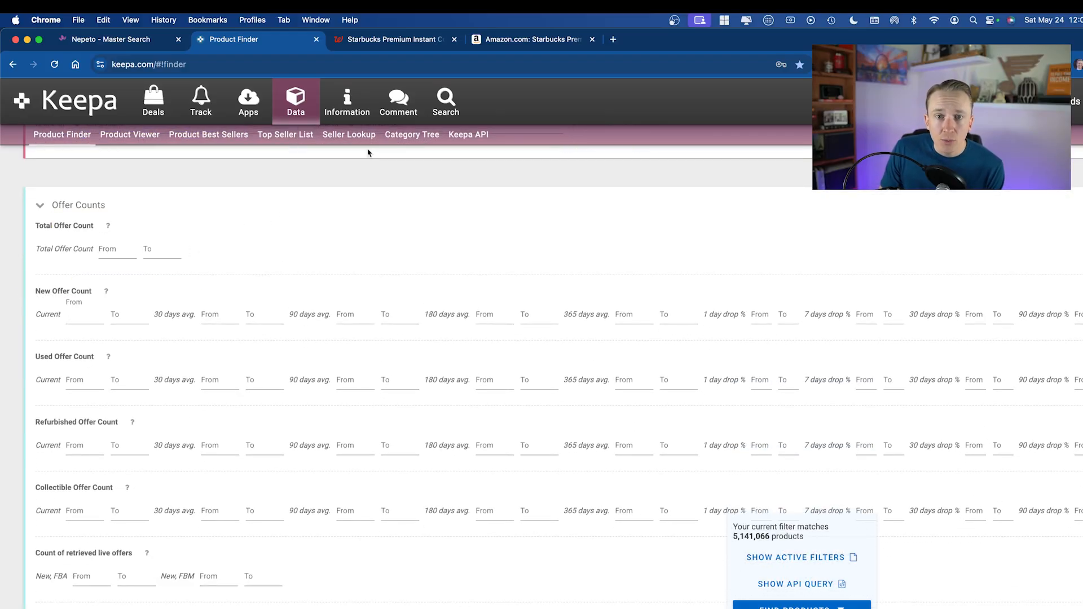
text(3)
text(3)
key(Tab)
key(Tab)
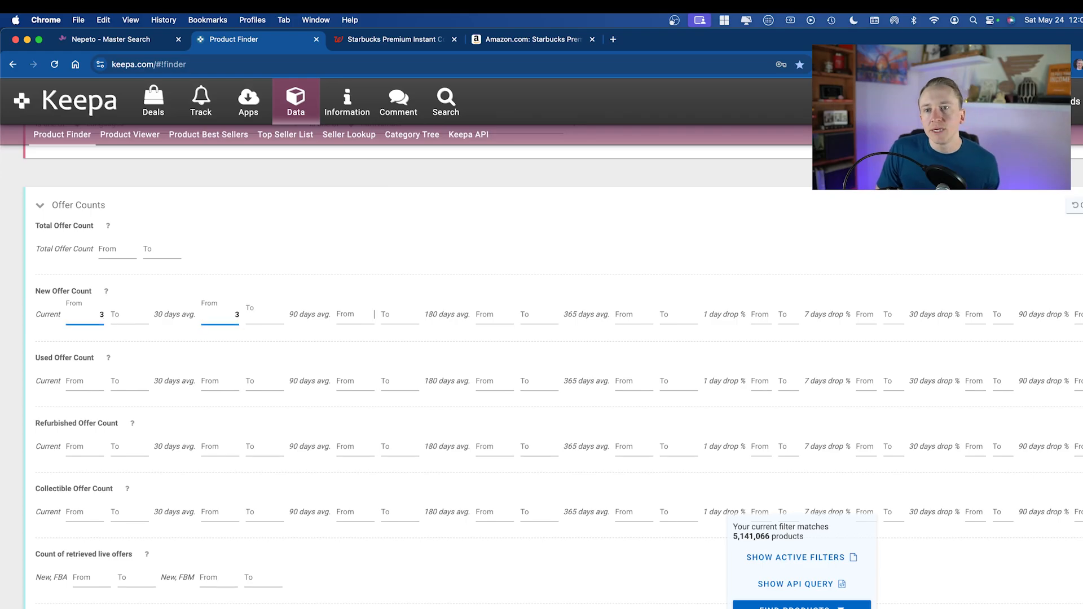
Set the New Offer Count minimum to 3 for the 90, 180 and 365 day averages
text(3)
key(Tab)
key(Tab)
text(3)
key(Tab)
key(Tab)
text(3)
key(Tab)
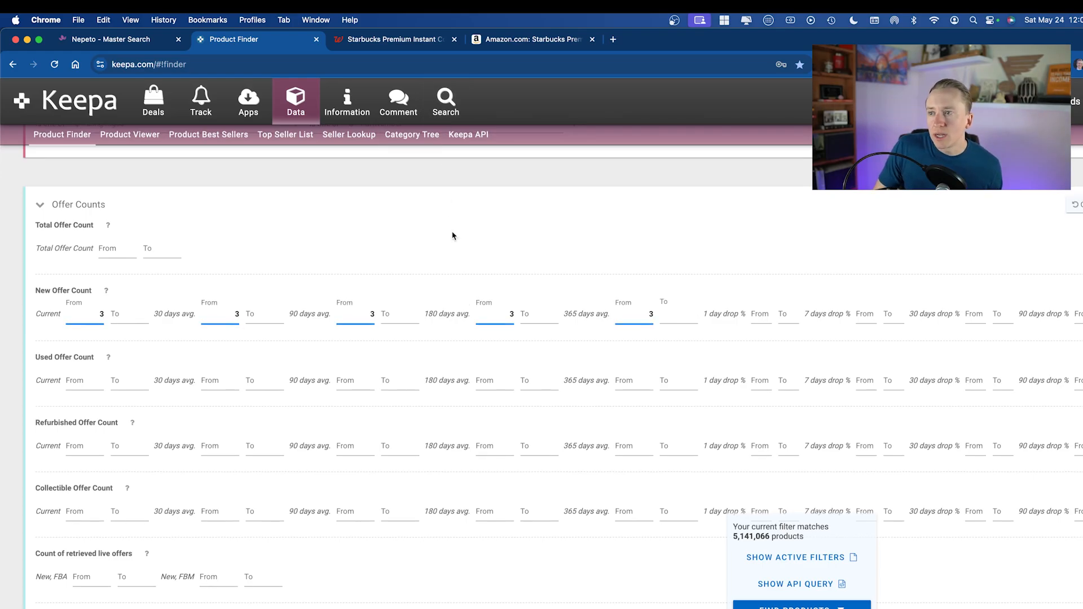
Set the minimum 90 days out of stock percentage for Amazon to 70
scroll(451, 234, down, 3)
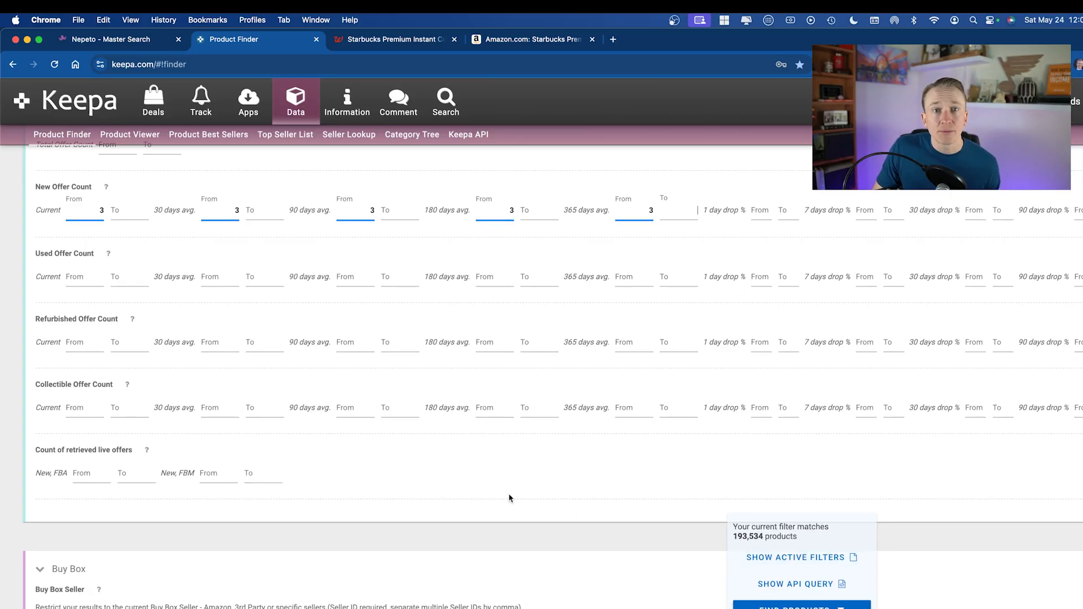
scroll(509, 498, down, 1)
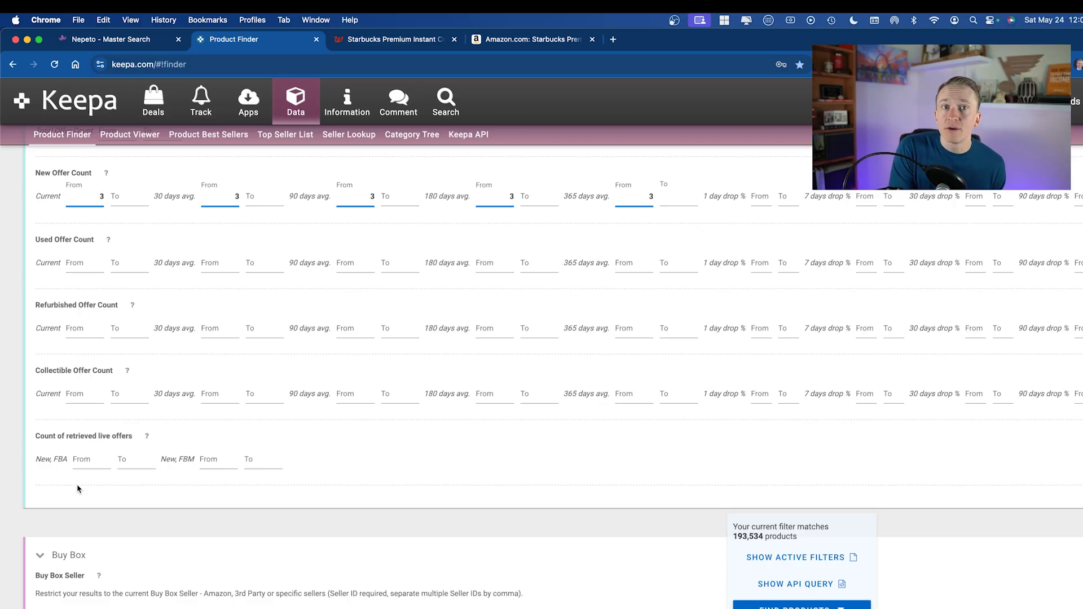
scroll(150, 468, down, 10)
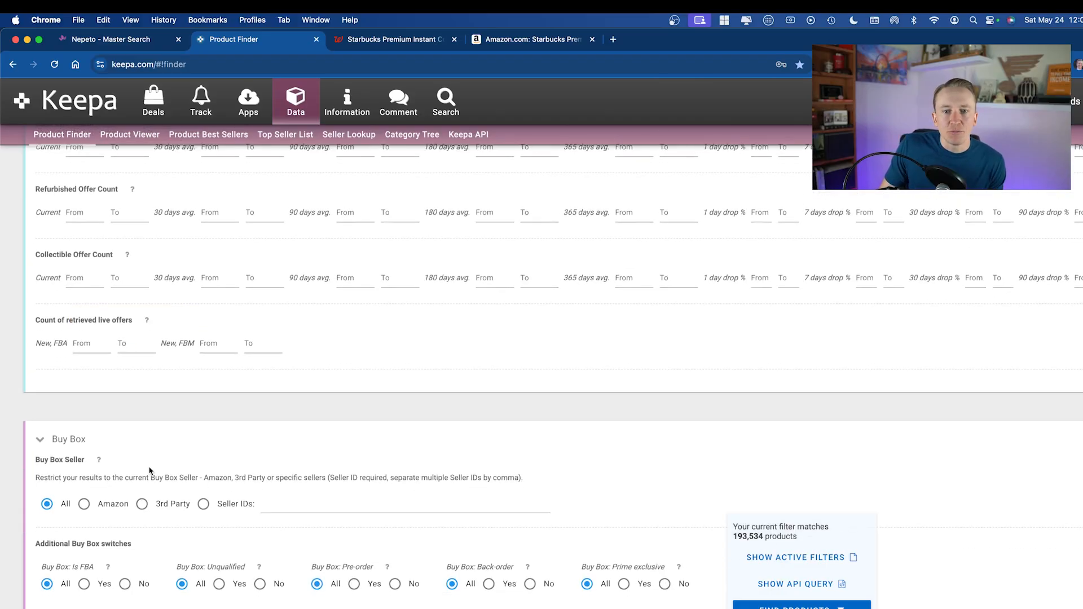
scroll(331, 435, down, 7)
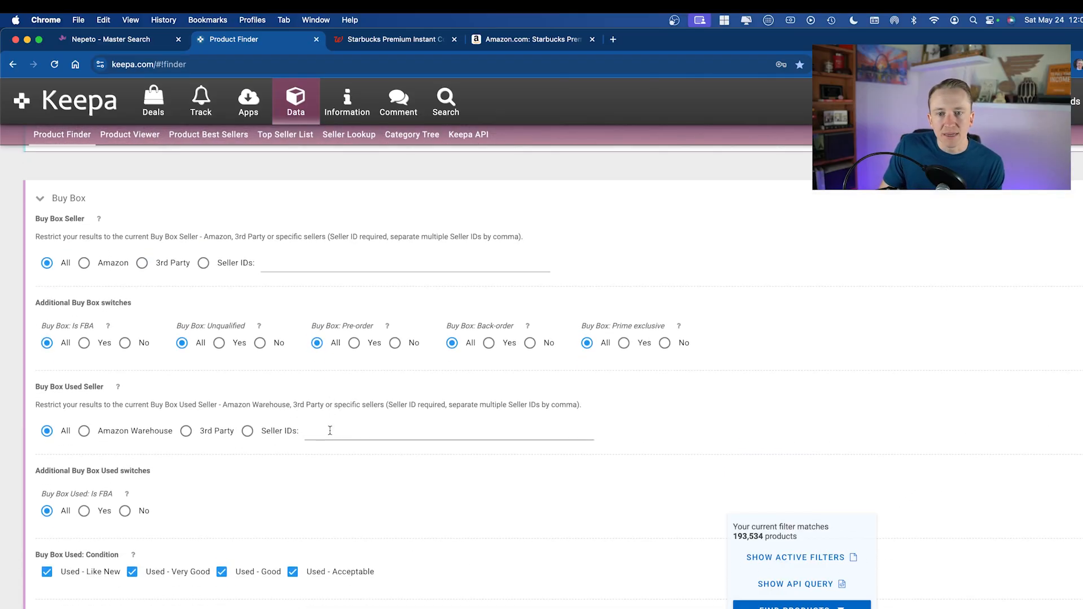
scroll(331, 434, down, 20)
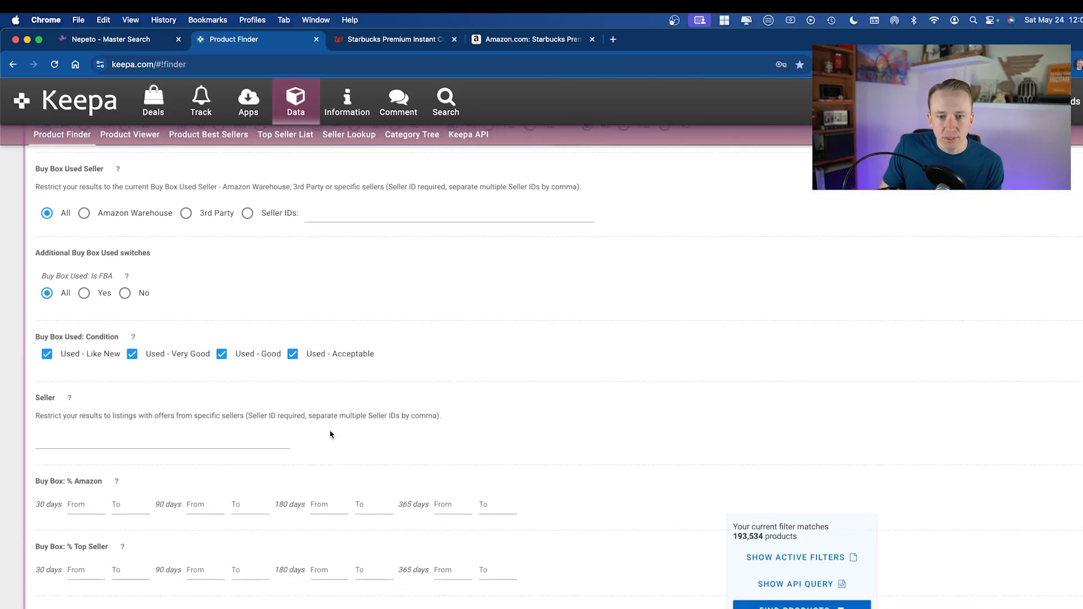
scroll(140, 450, down, 20)
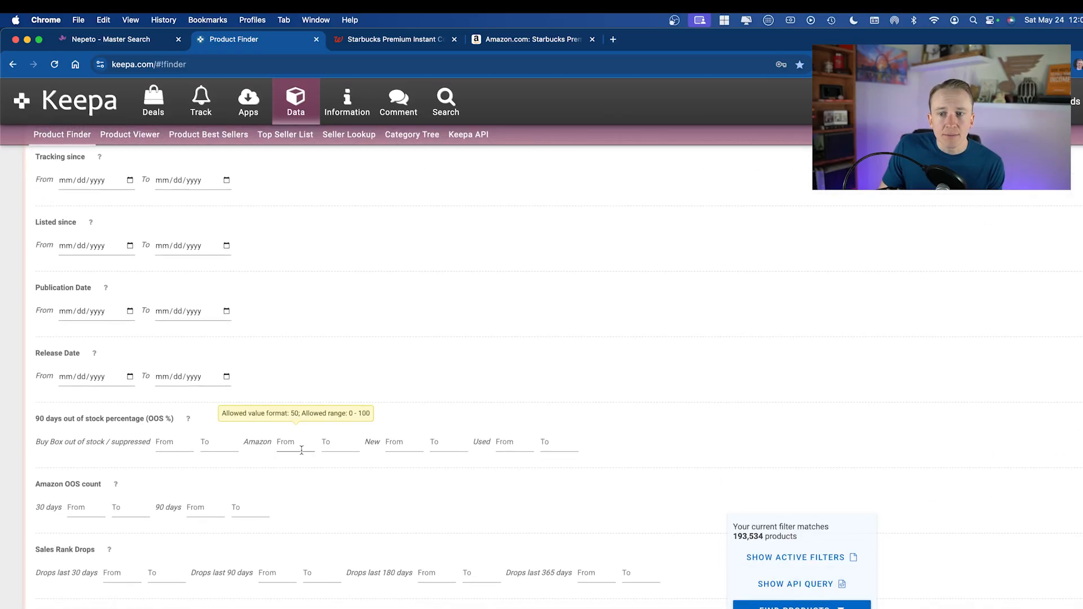
click(295, 445)
text(70)
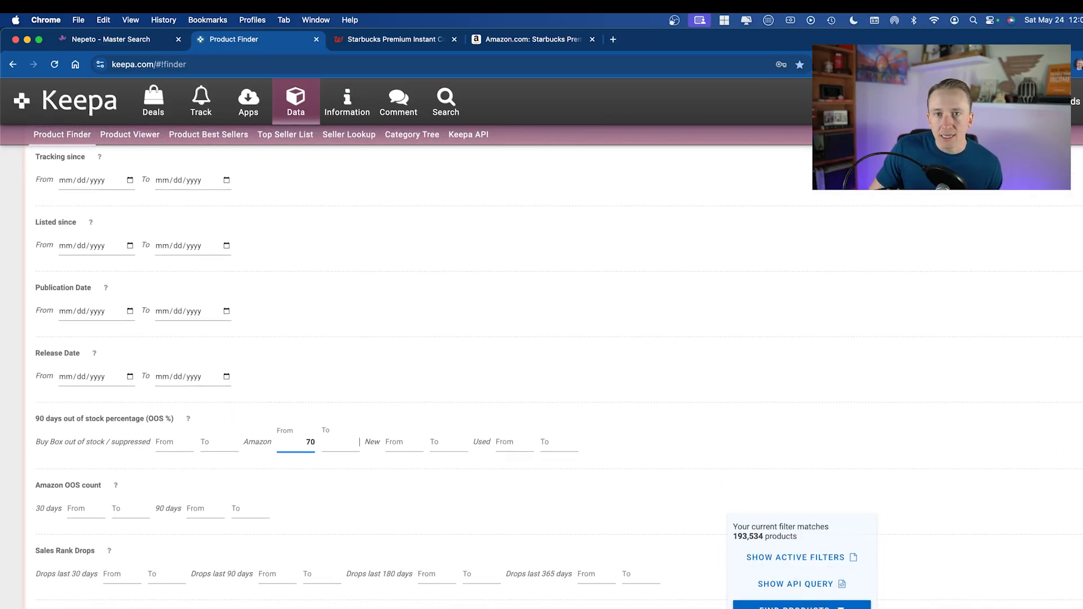
Limit the product filter to only one variation per product
scroll(446, 402, up, 8)
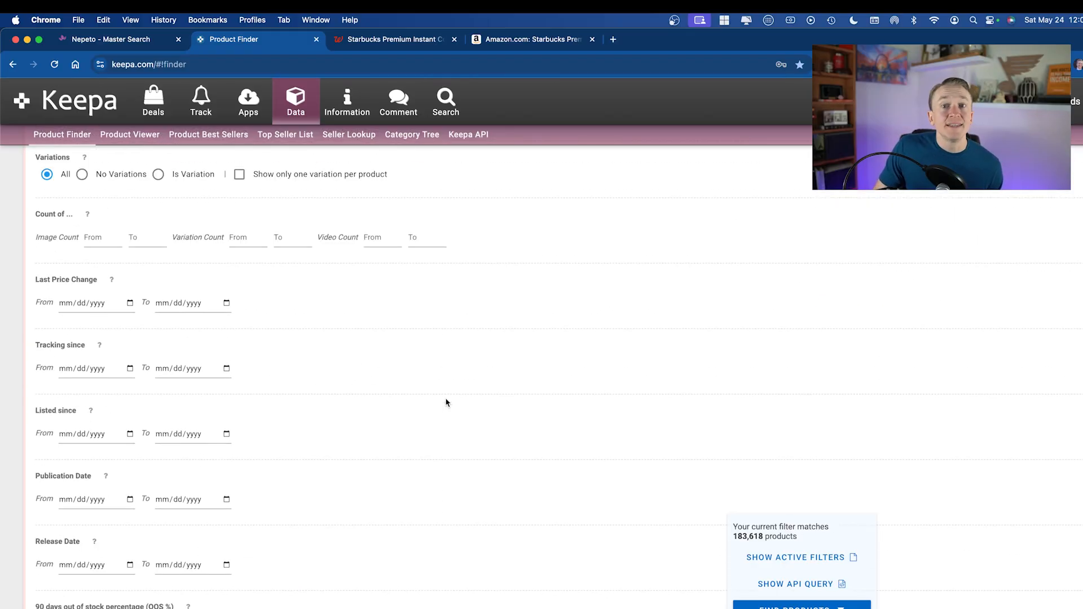
scroll(446, 403, up, 2)
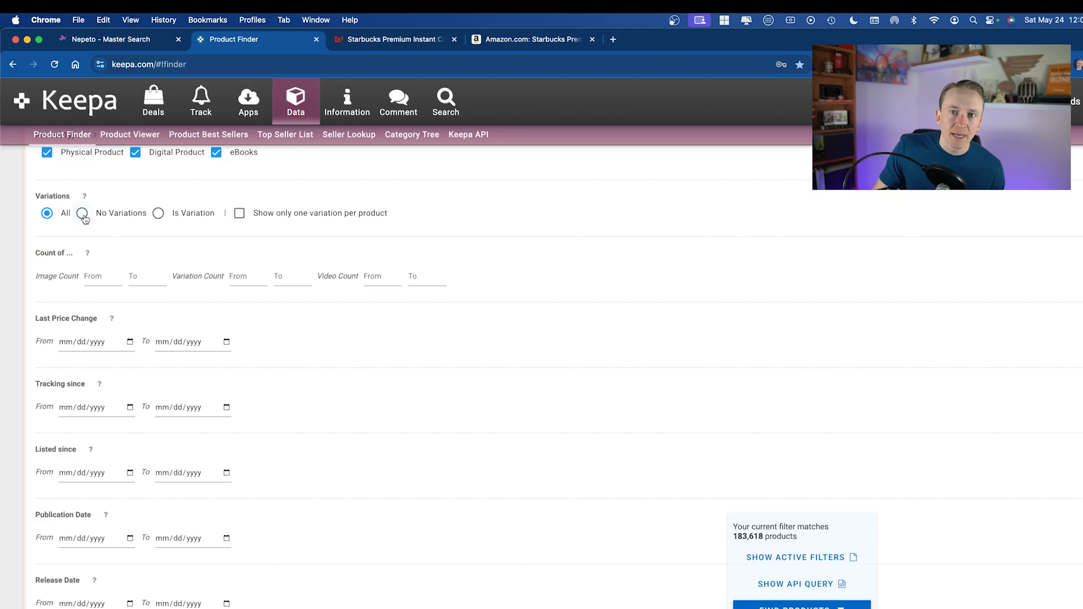
click(240, 215)
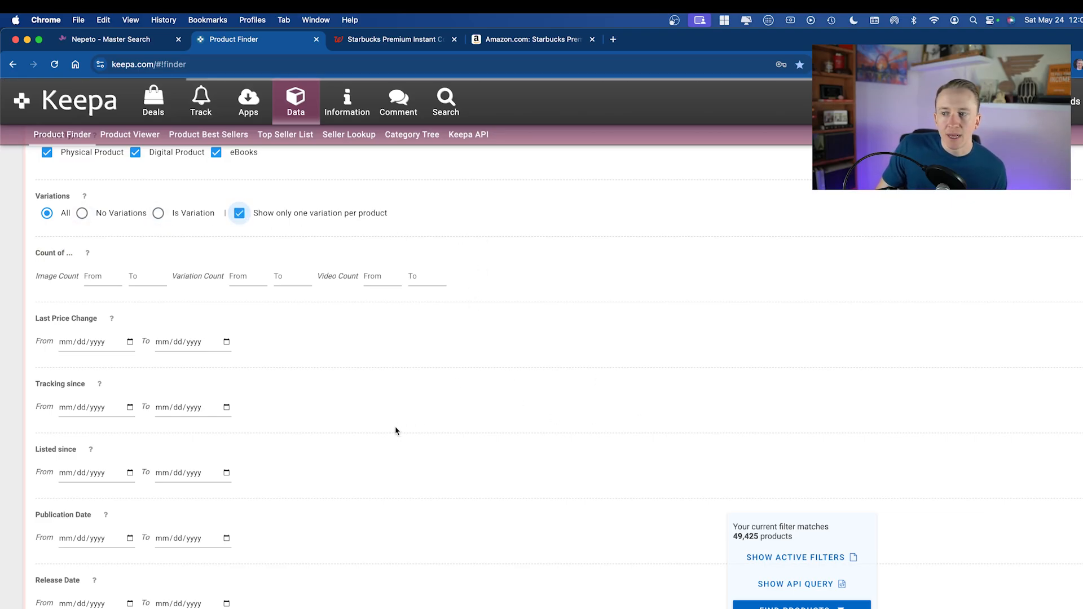
Set the minimum number of sales rank drops in the last 30 days to 10
scroll(395, 430, down, 1)
scroll(395, 431, down, 1)
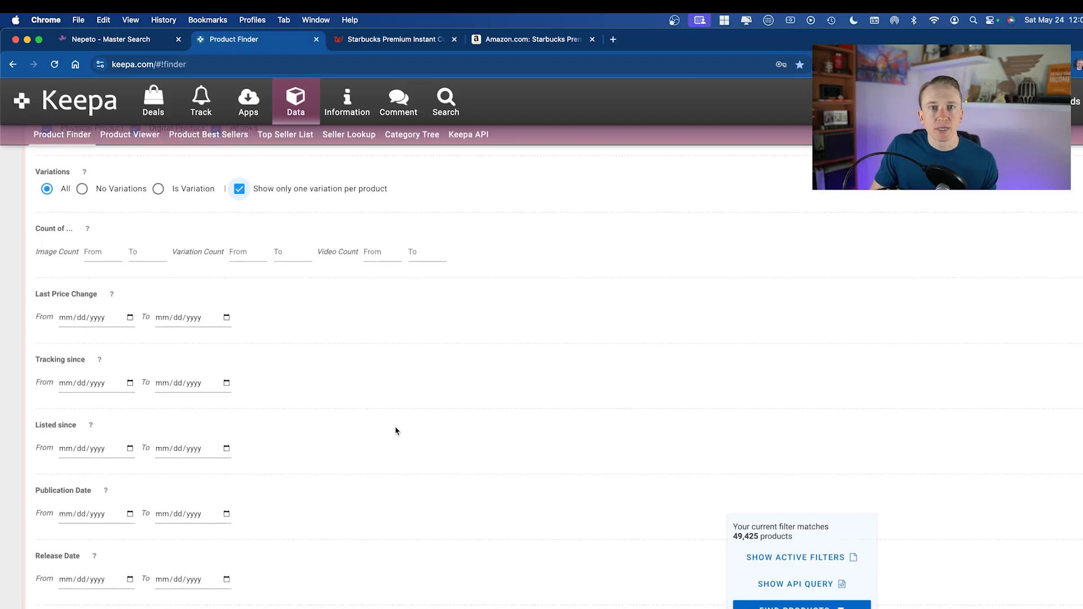
scroll(312, 344, down, 5)
scroll(312, 345, down, 3)
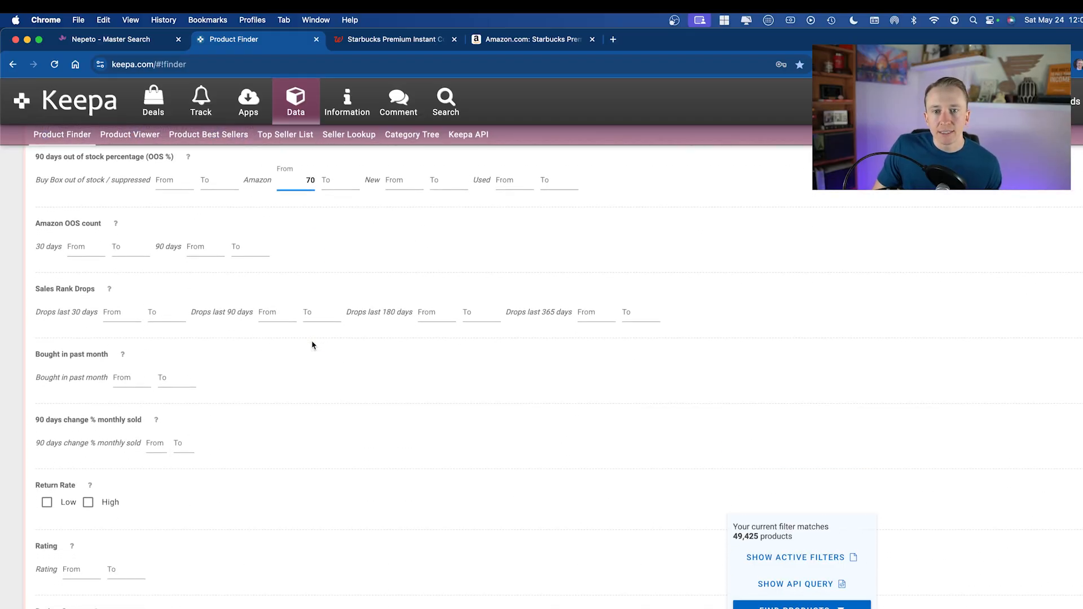
click(120, 312)
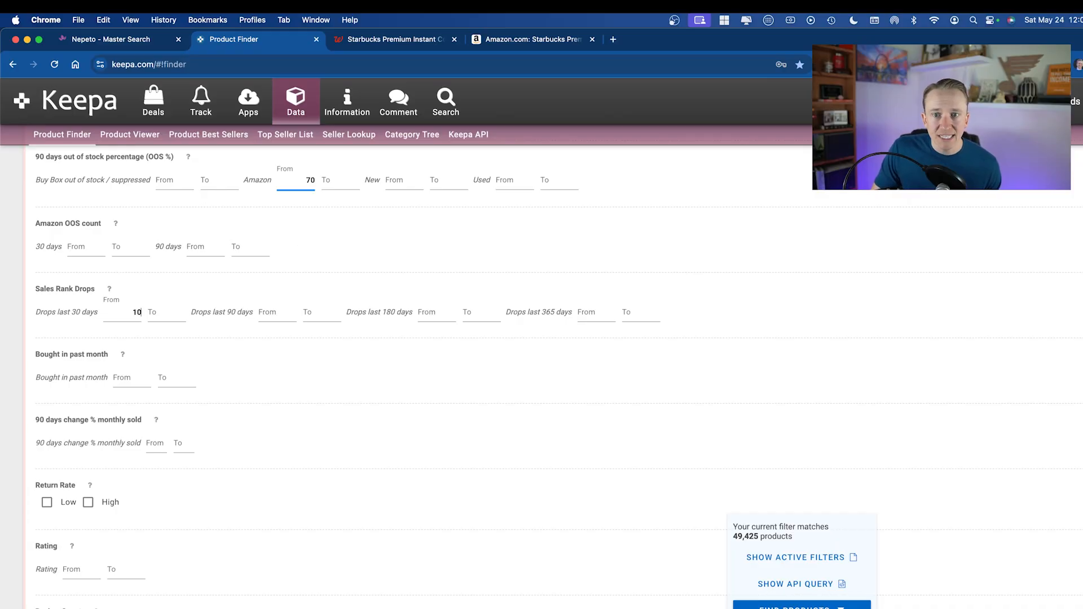
key(Tab)
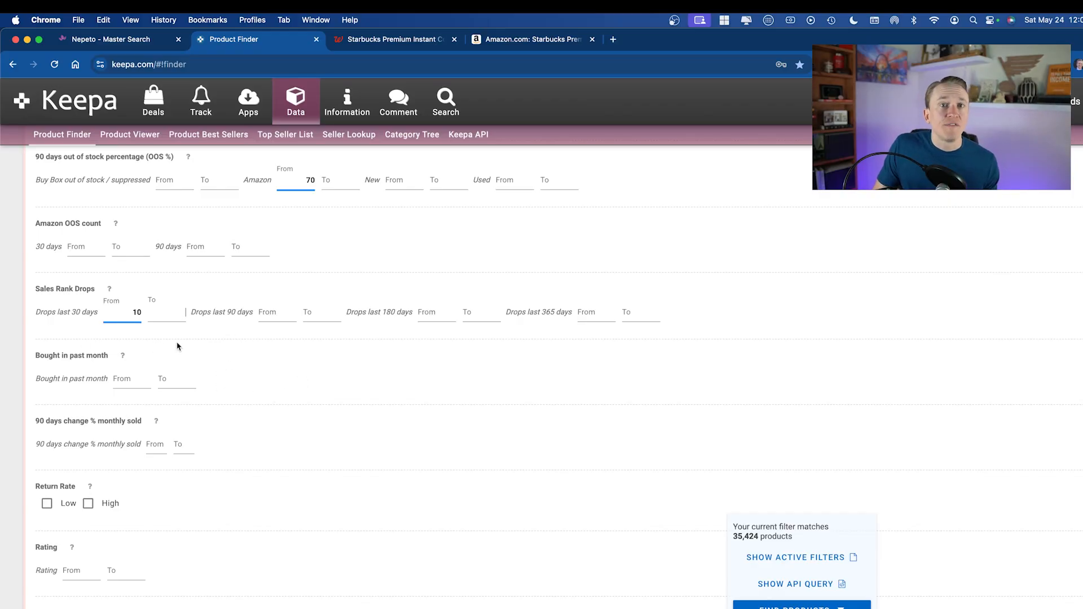
Set the minimum current Review Count to 5
scroll(271, 344, down, 3)
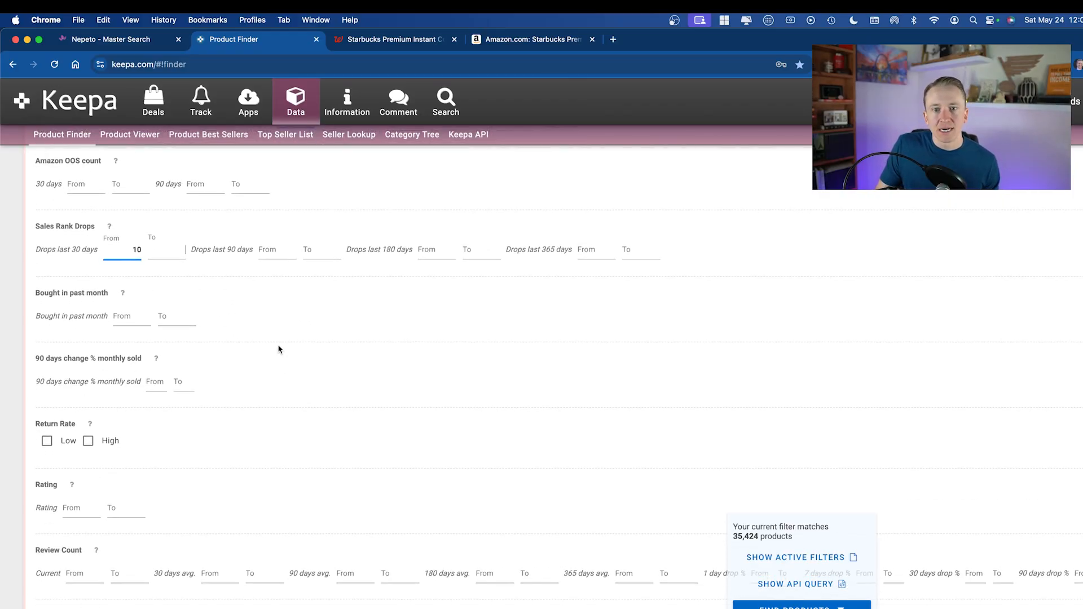
scroll(276, 345, up, 2)
scroll(278, 349, down, 3)
scroll(278, 349, down, 2)
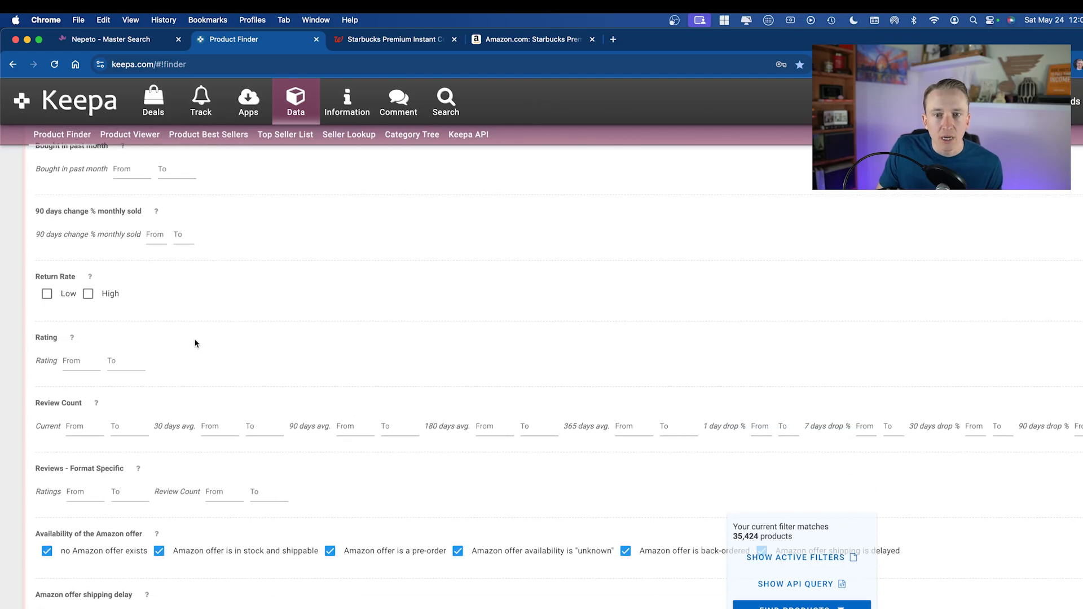
scroll(195, 344, down, 1)
click(79, 408)
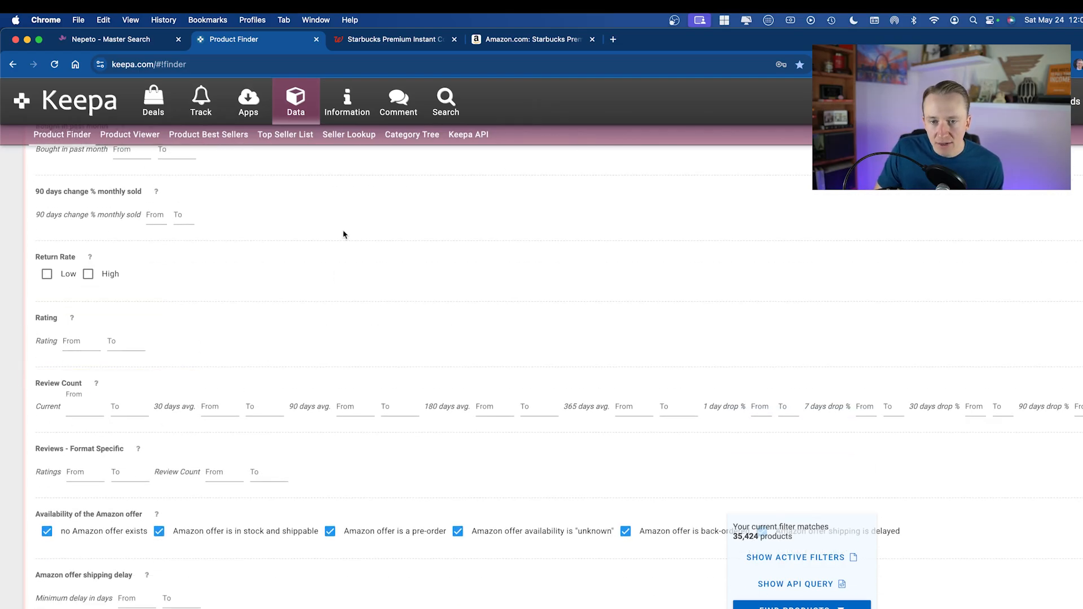
key(Tab)
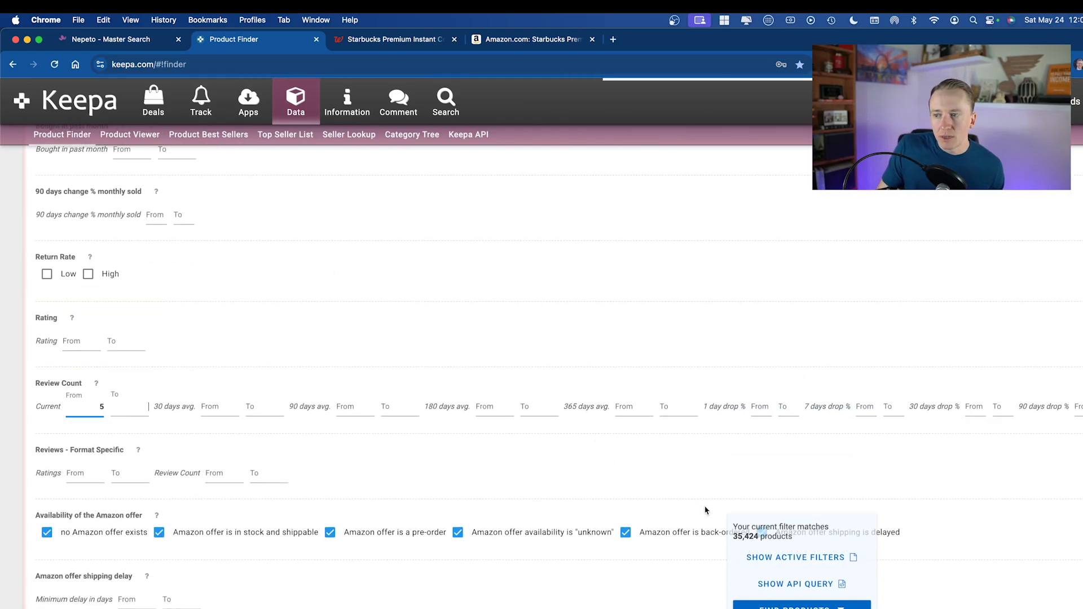
Set the minimum count of retrieved live offers for New, FBA to 2
scroll(375, 462, down, 6)
scroll(375, 461, down, 3)
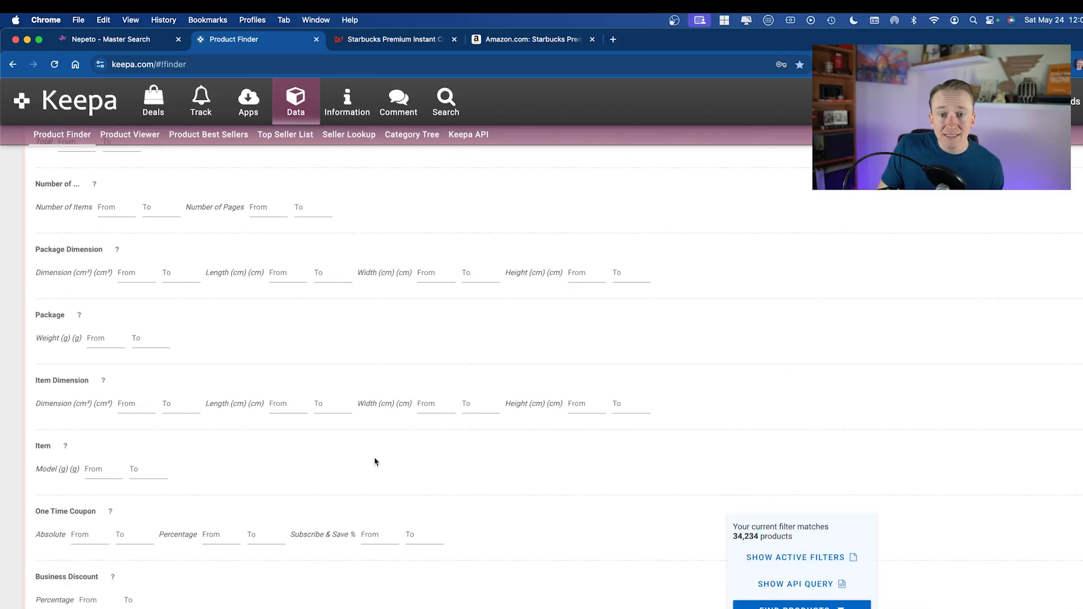
scroll(500, 574, down, 2)
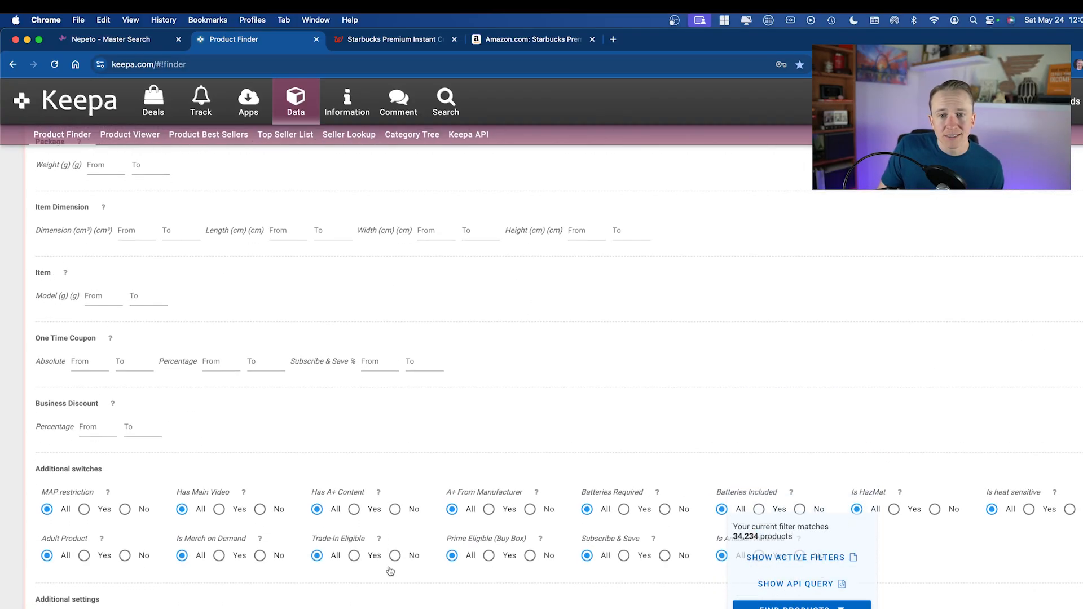
scroll(390, 567, up, 10)
scroll(389, 567, up, 15)
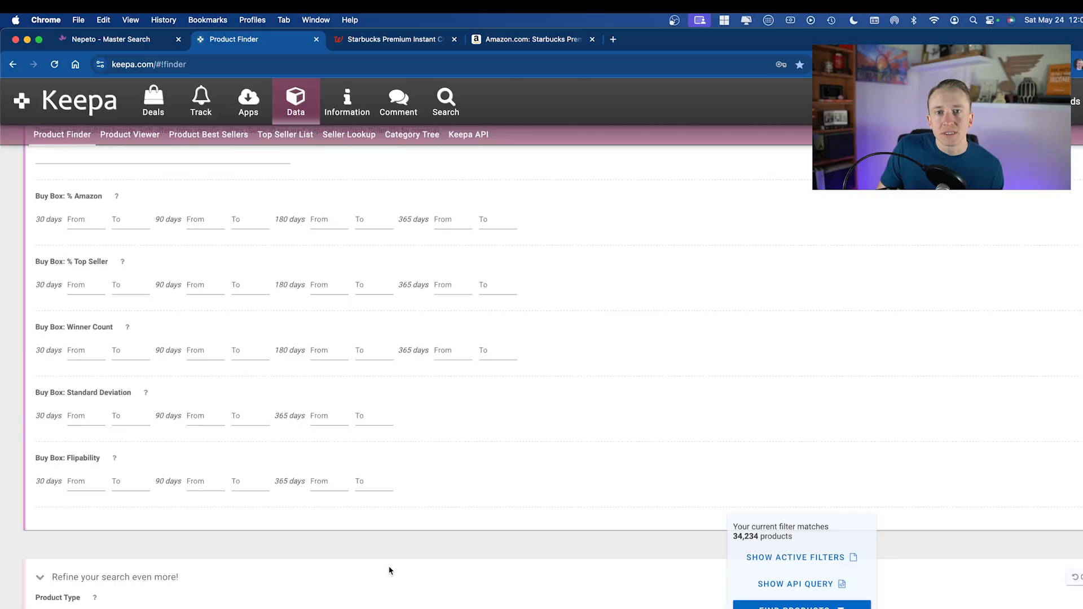
scroll(390, 568, up, 10)
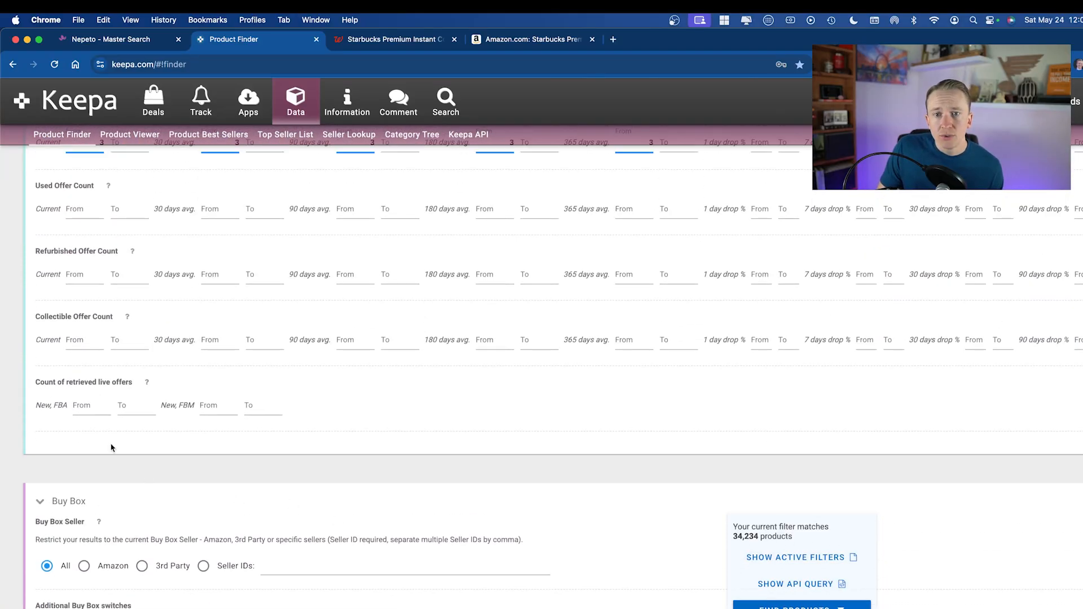
click(85, 405)
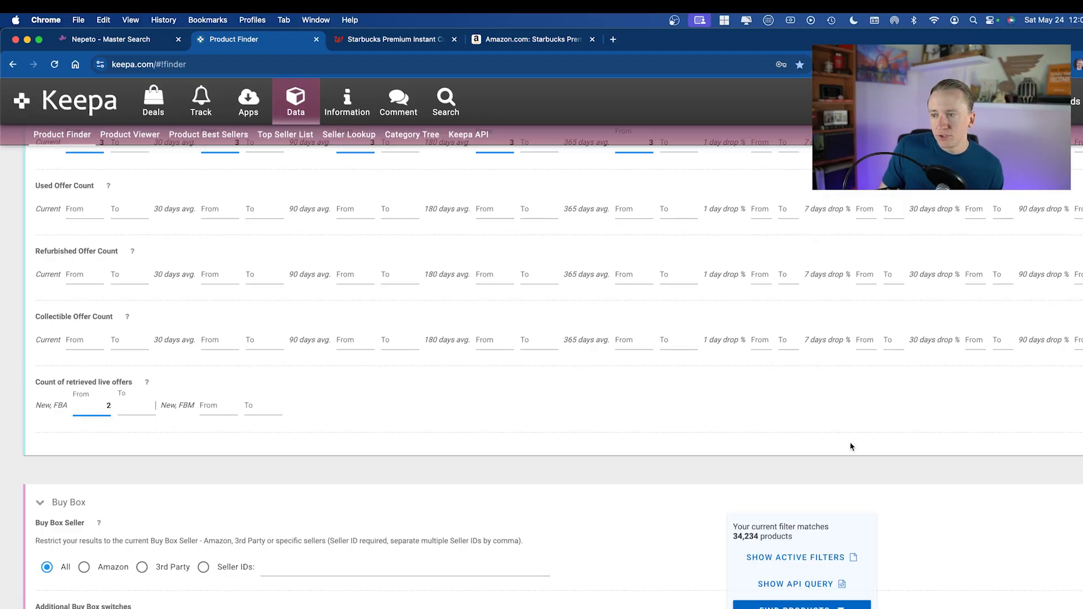
Set the minimum New price to 25 for current and the 30, 90, 180 and 365 day averages, and find the matching products
scroll(355, 481, up, 5)
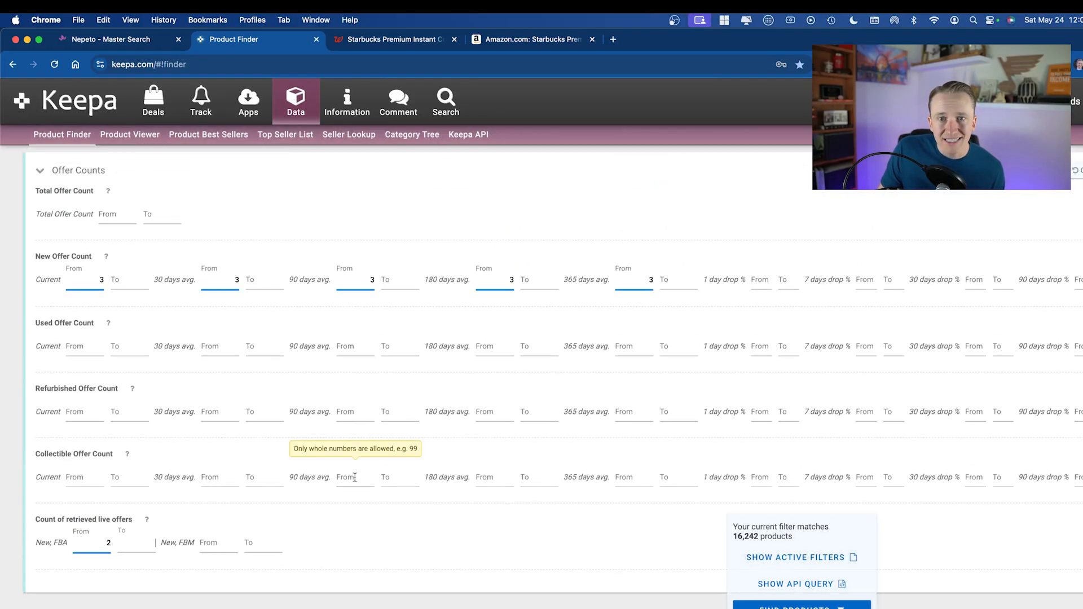
scroll(221, 383, up, 20)
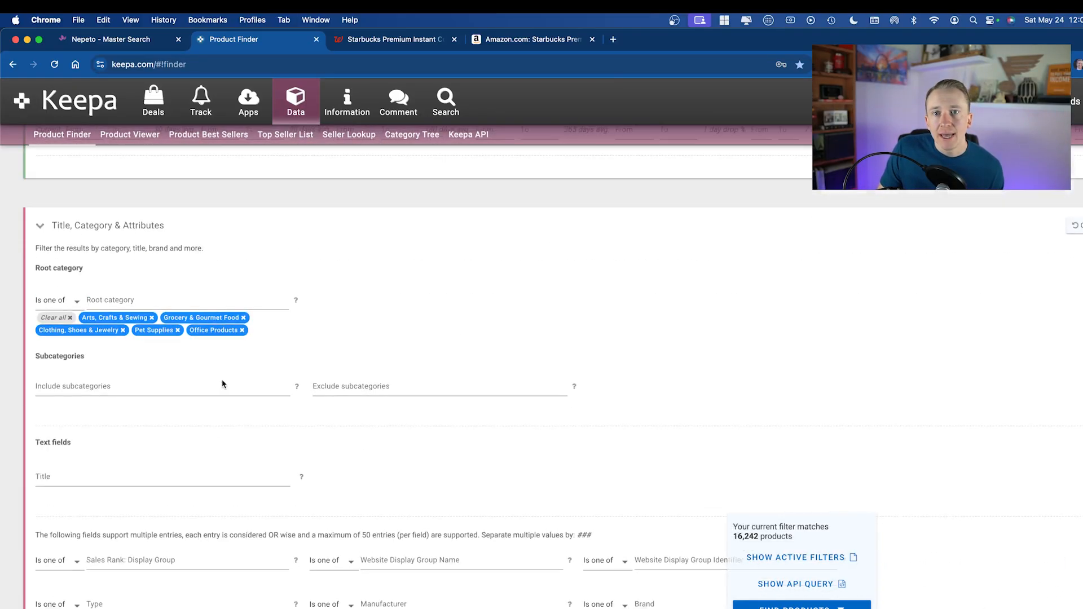
scroll(222, 384, up, 15)
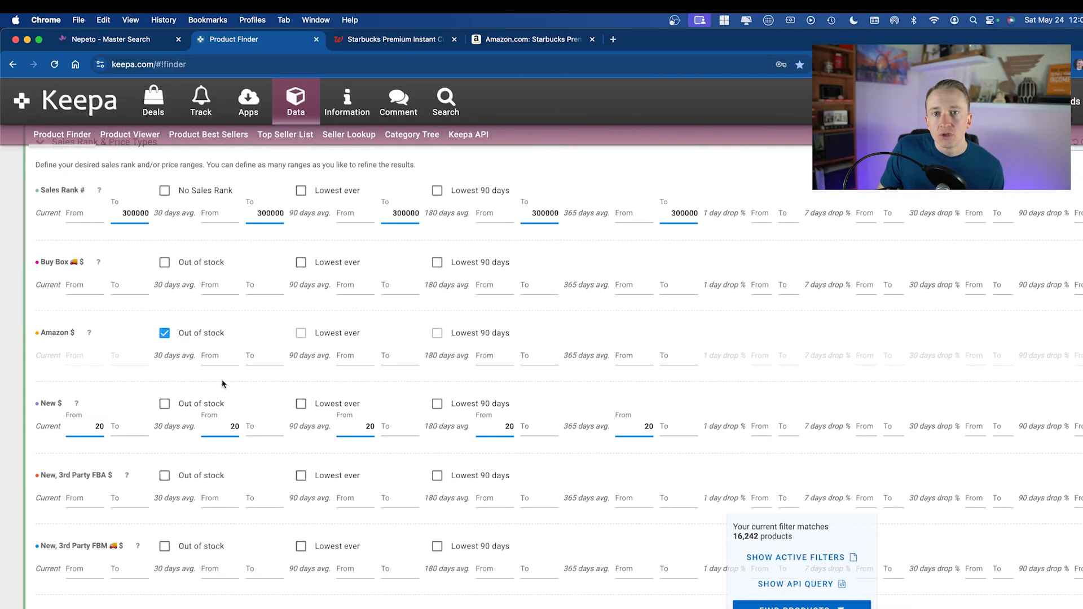
click(87, 483)
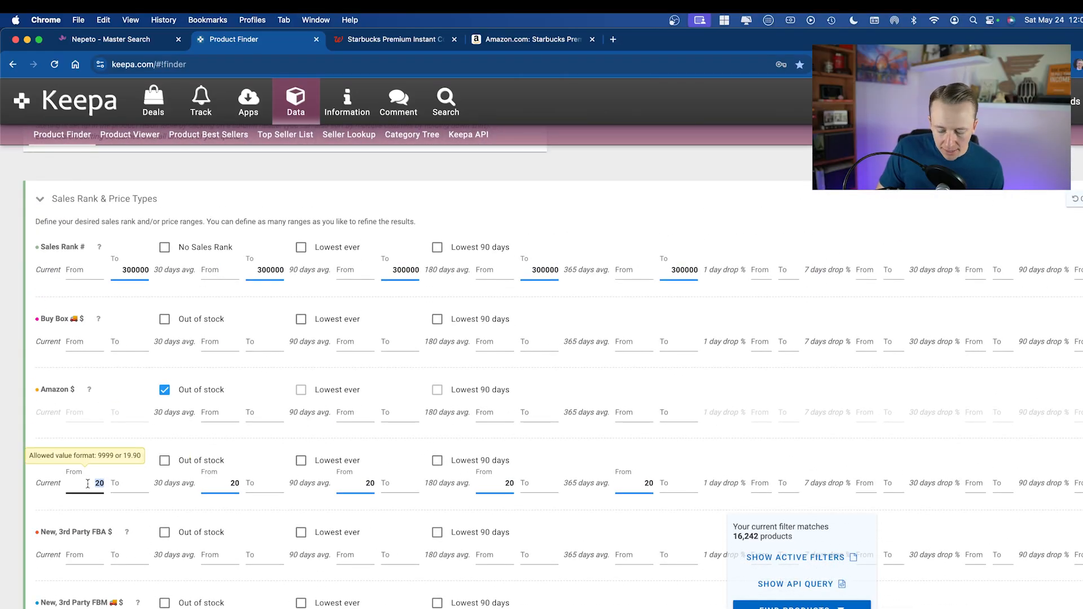
text(25)
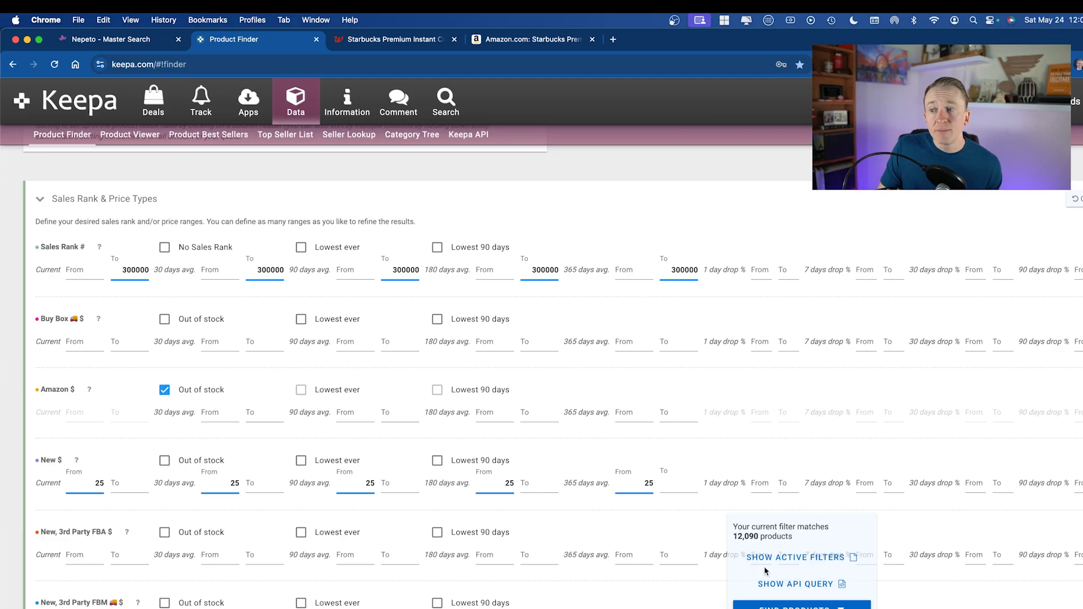
click(804, 605)
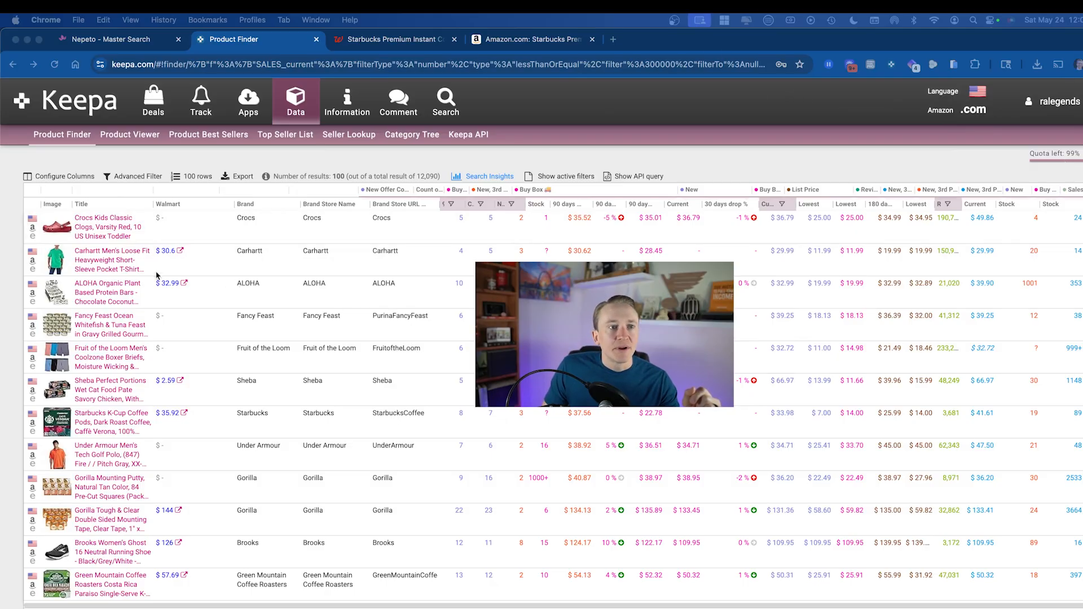
Show 5000 rows of results and export only the ASINs as a CSV file
click(222, 167)
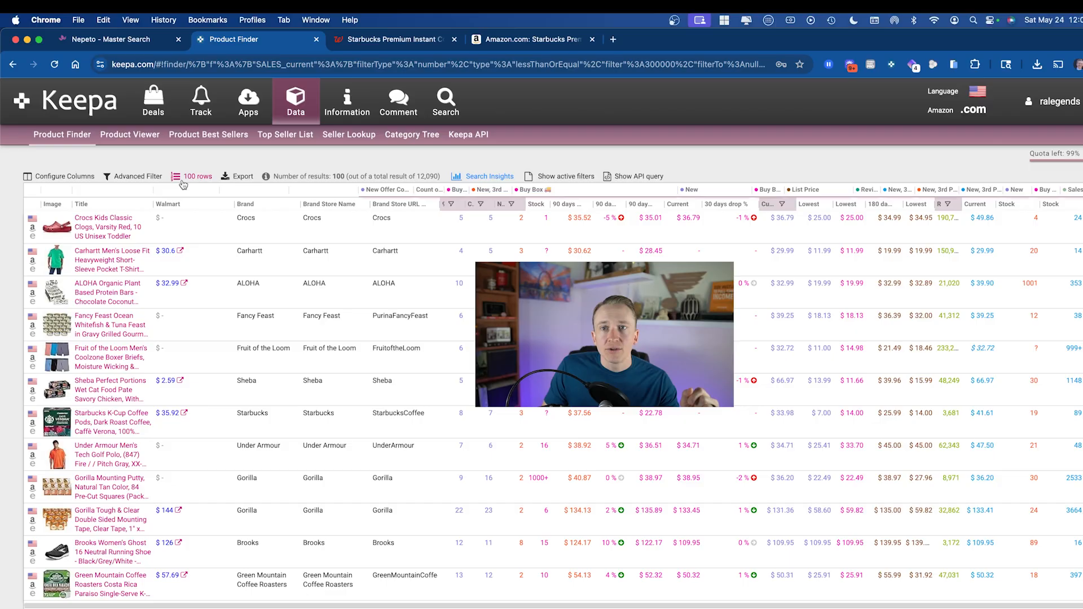
click(192, 176)
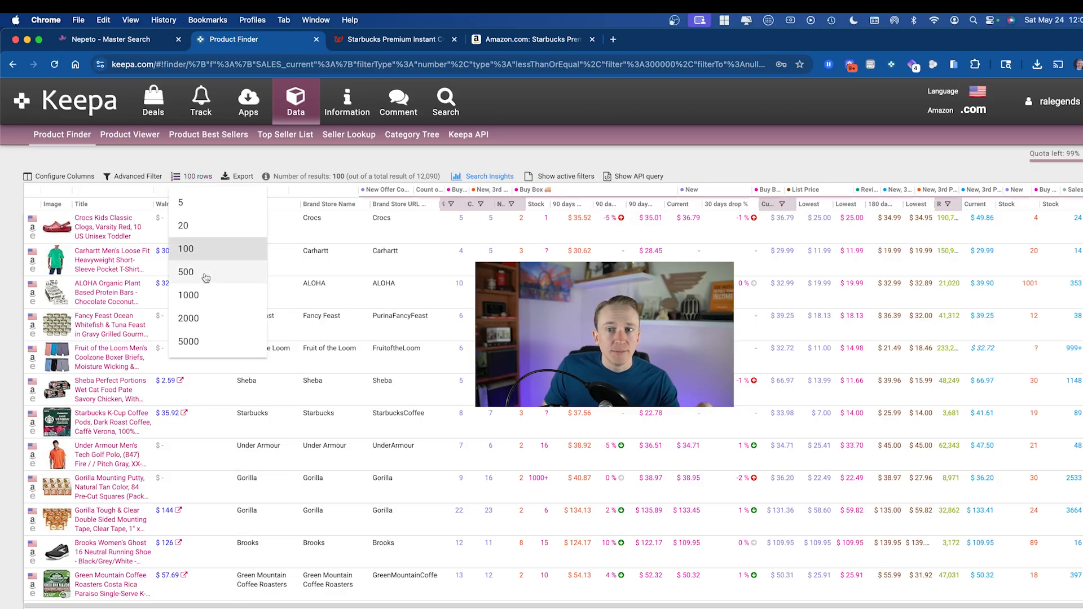
click(191, 341)
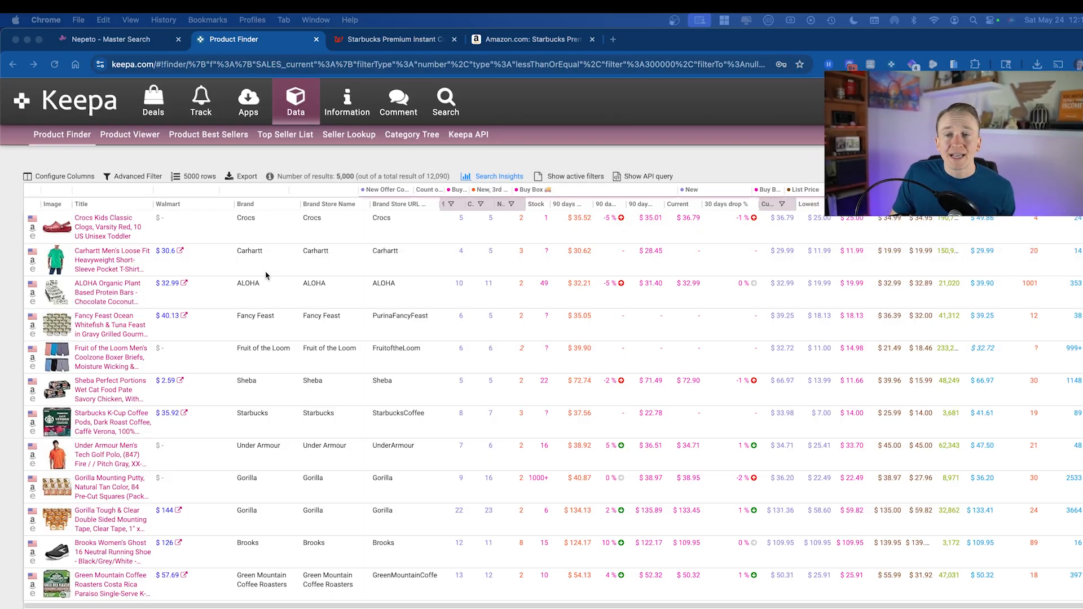
click(245, 176)
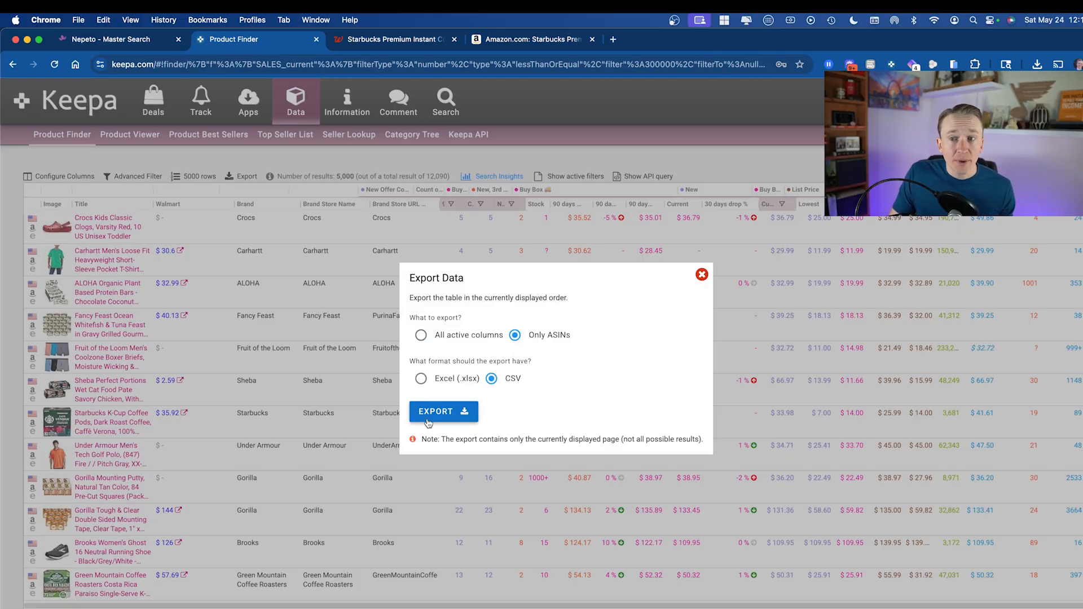
click(455, 422)
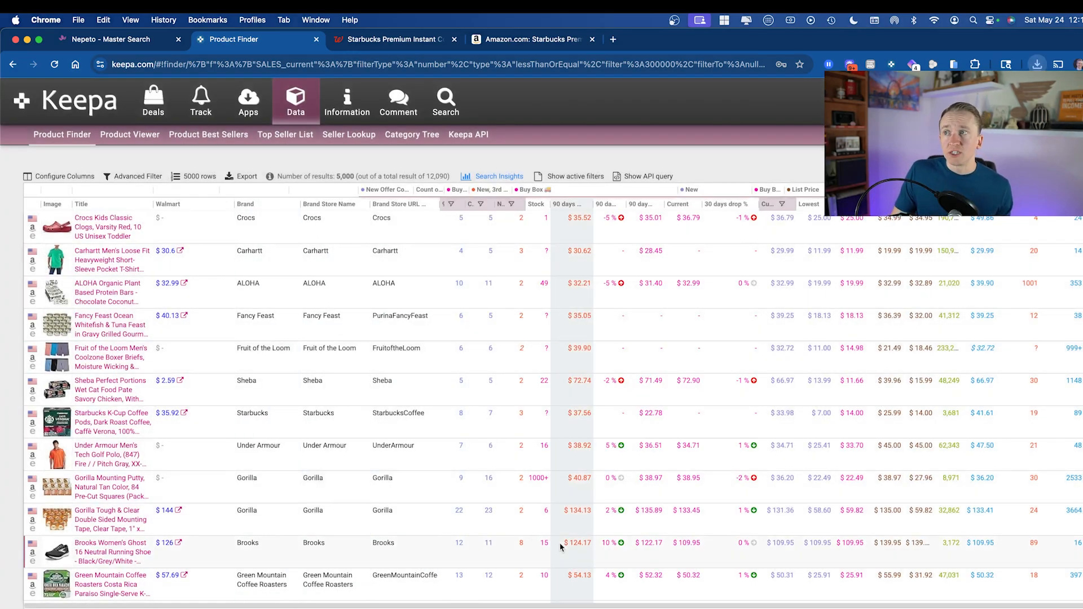
Switch to Nepeto Master Search and upload KeepaExport-2025-05-24-ProductFinder.csv from the Downloads folder
click(121, 40)
scroll(399, 385, down, 2)
scroll(508, 383, up, 3)
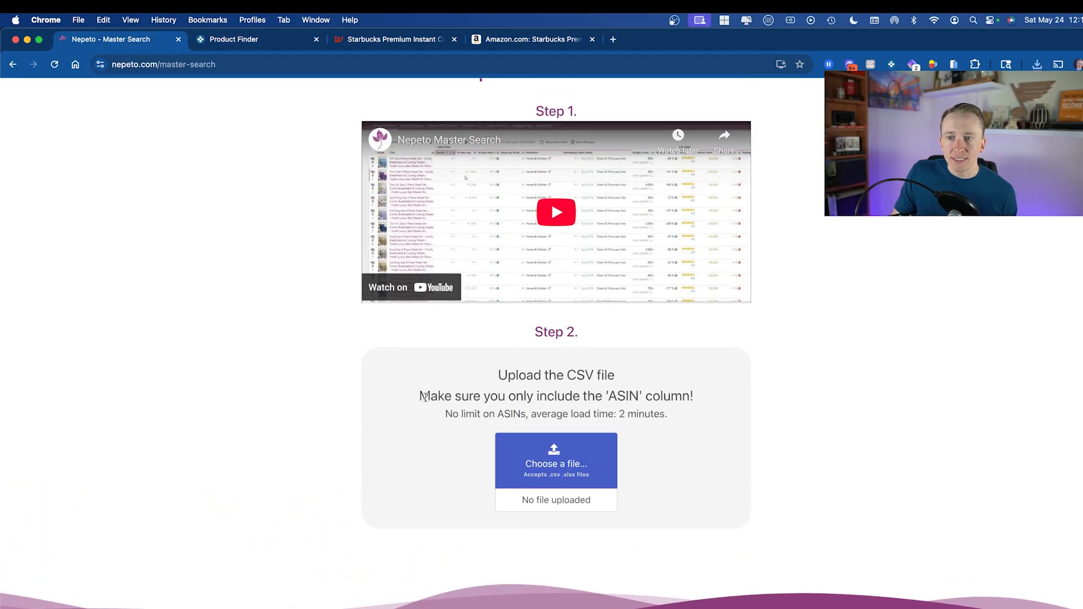
drag(424, 396, 757, 392)
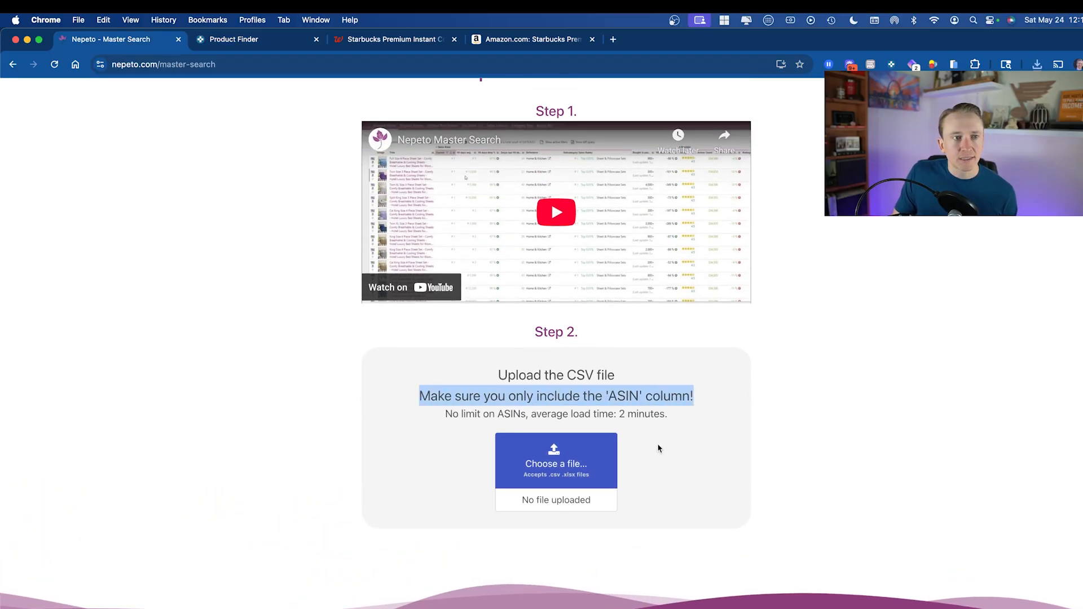
click(604, 451)
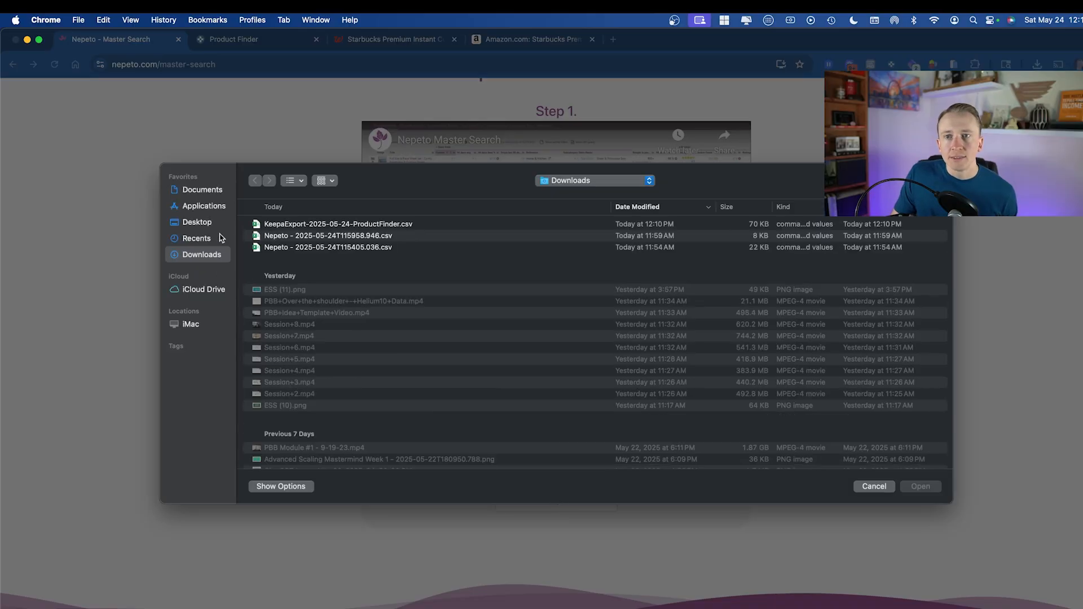
double_click(299, 226)
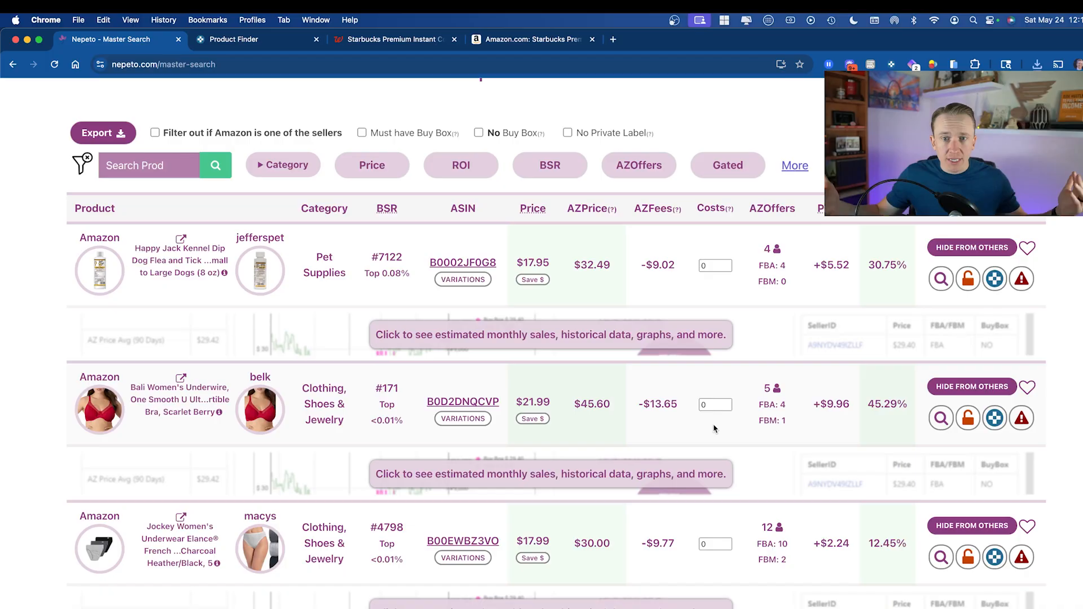
Look through the Master Search product matches and export the results
scroll(738, 395, up, 1)
scroll(740, 395, down, 10)
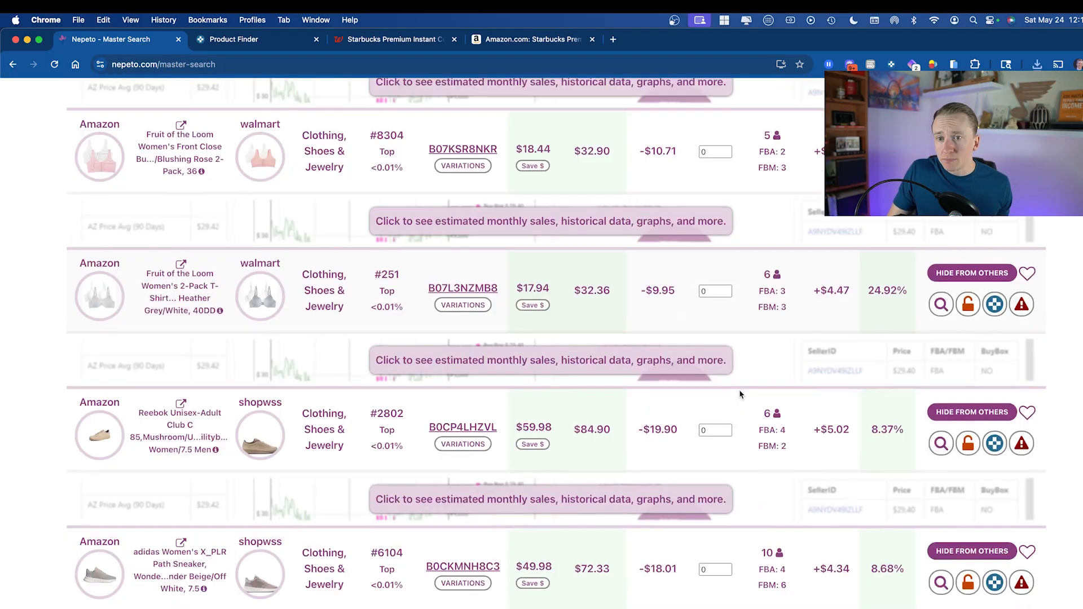
scroll(740, 394, down, 9)
scroll(741, 394, up, 13)
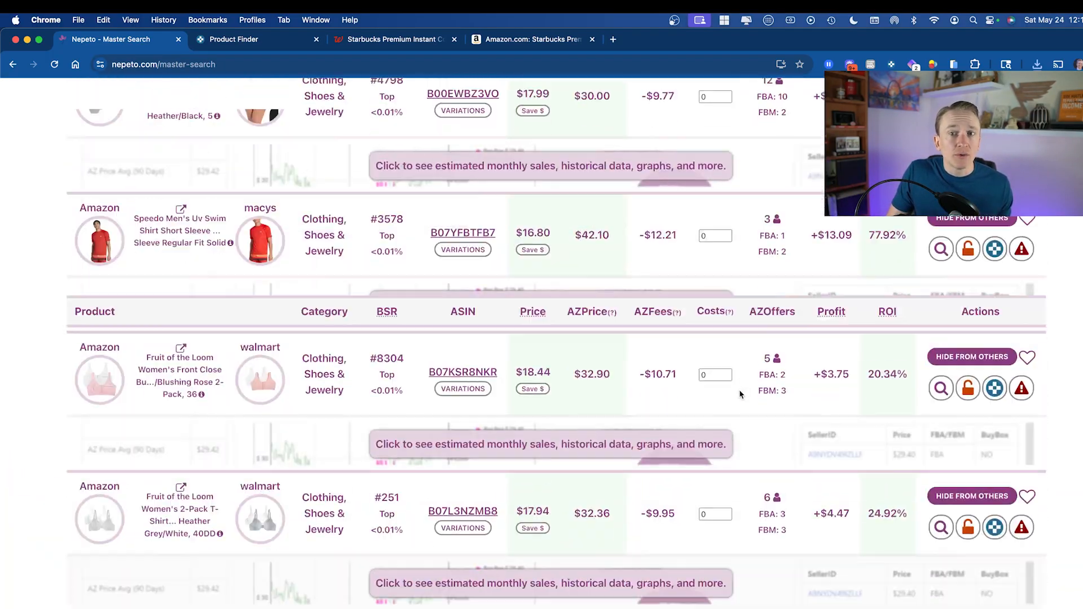
scroll(740, 395, up, 10)
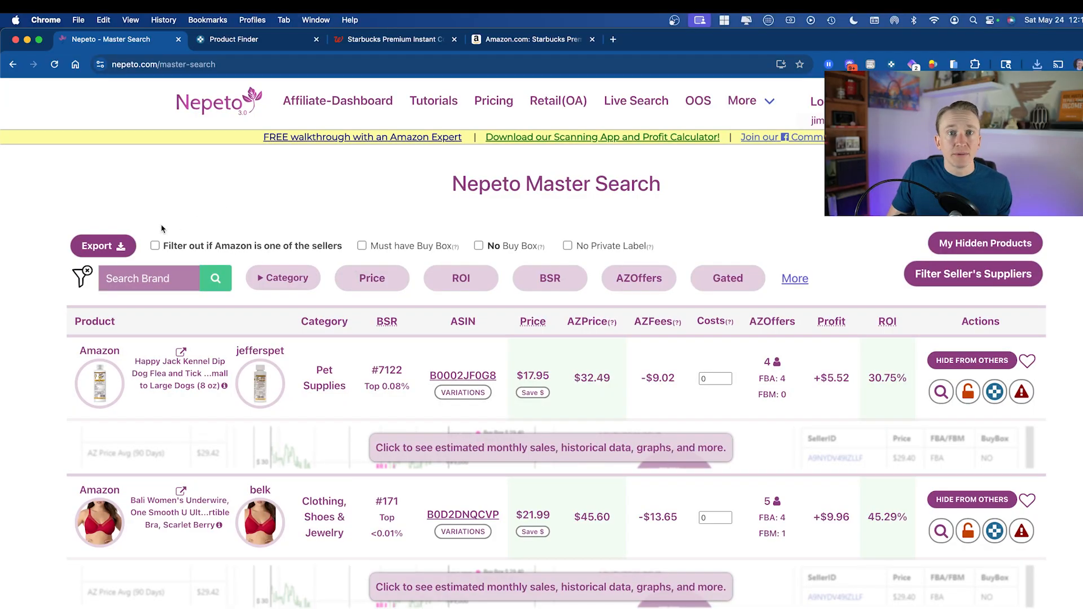
click(104, 251)
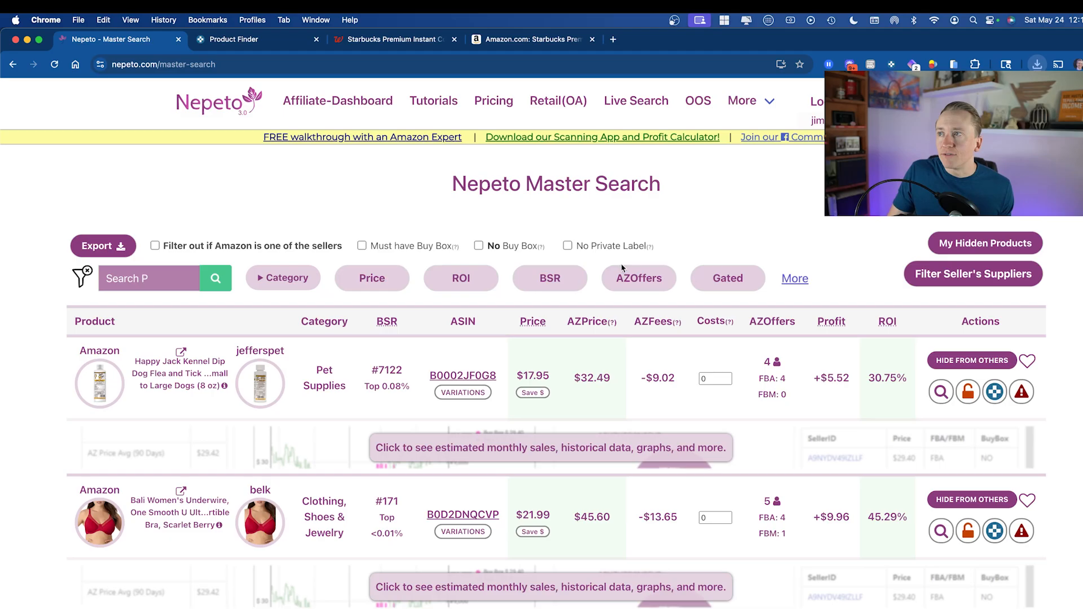
Open the exported Nepeto CSV in Excel and review its product rows down to the last one and the Supplier Name column
click(931, 101)
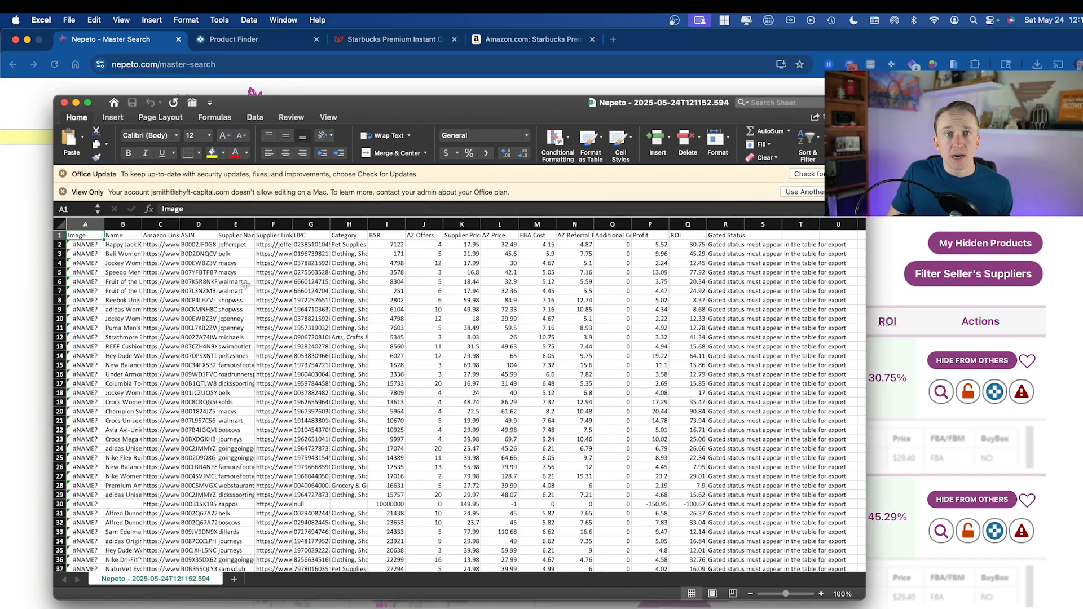
scroll(245, 285, down, 10)
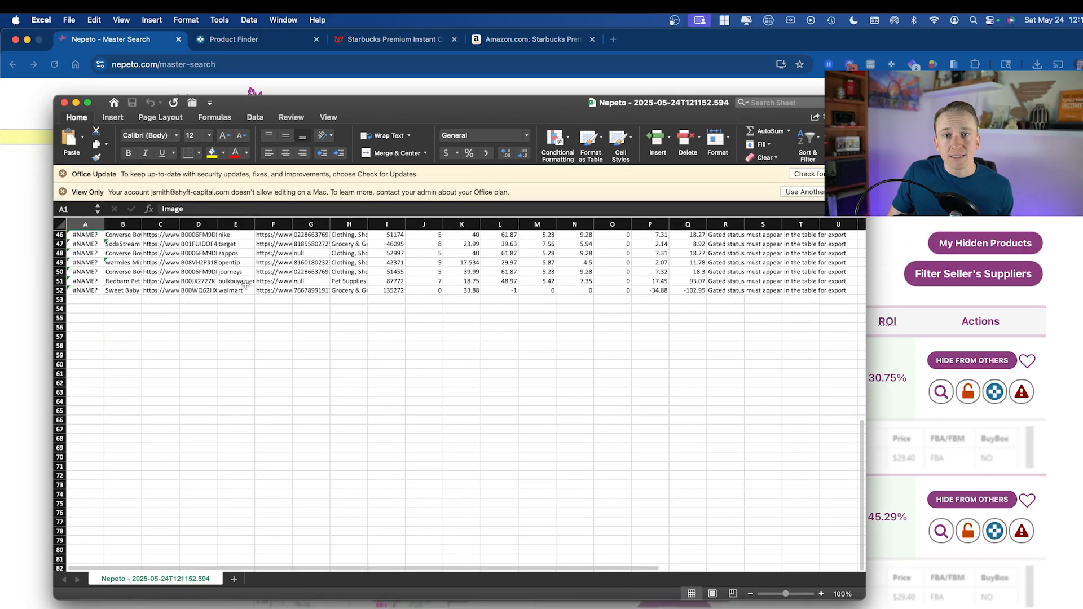
click(60, 290)
scroll(147, 350, up, 5)
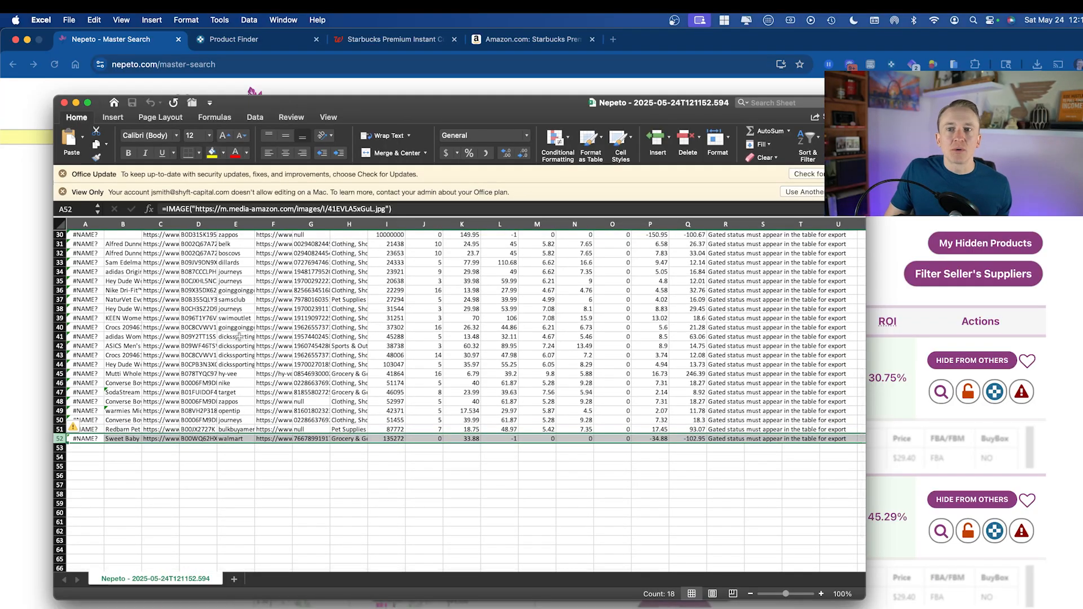
scroll(239, 337, up, 9)
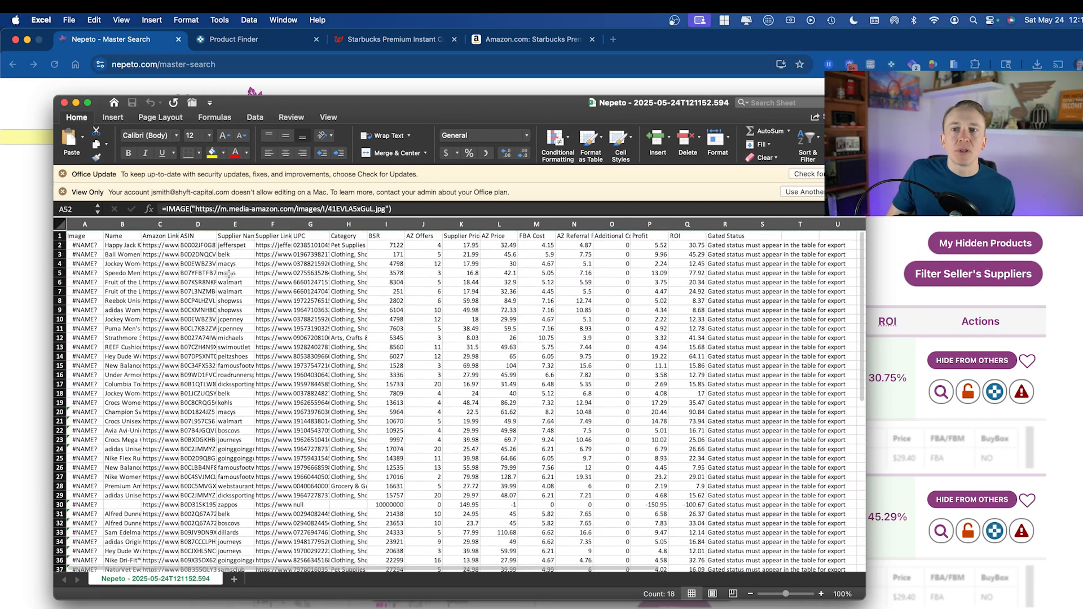
click(233, 223)
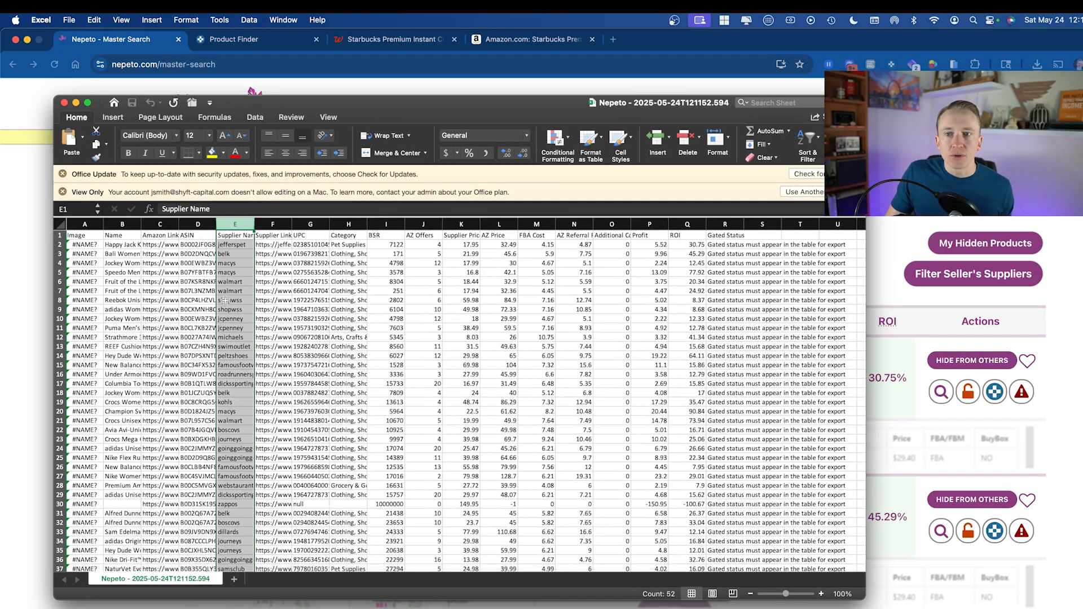
drag(229, 309, 225, 301)
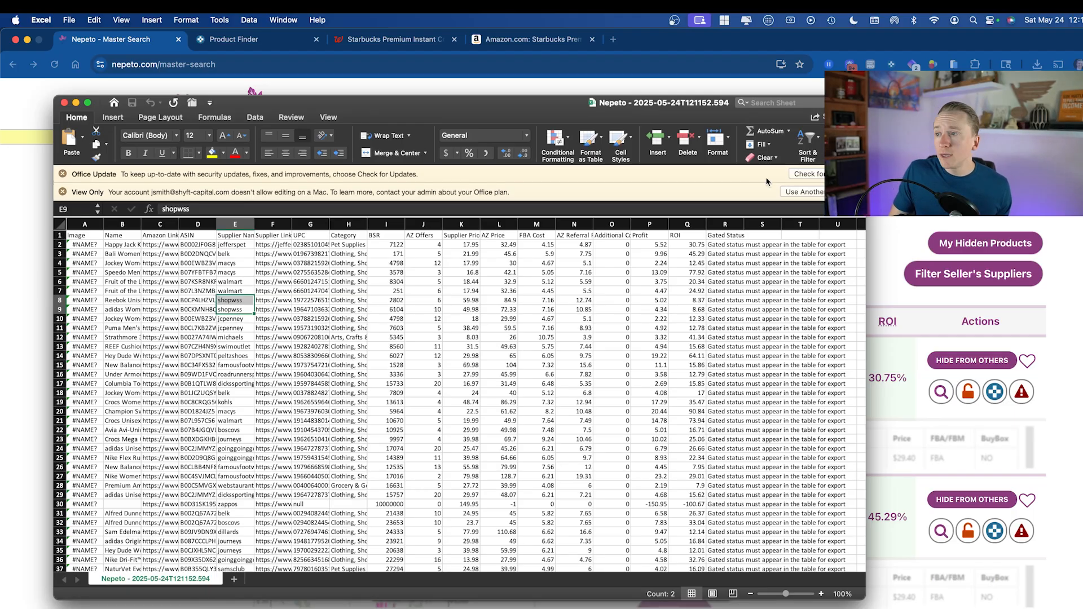
Switch back to Chrome and open the Amazon and jefferspet listings of the Happy Jack Kennel Dip match to compare them
key(super+Tab)
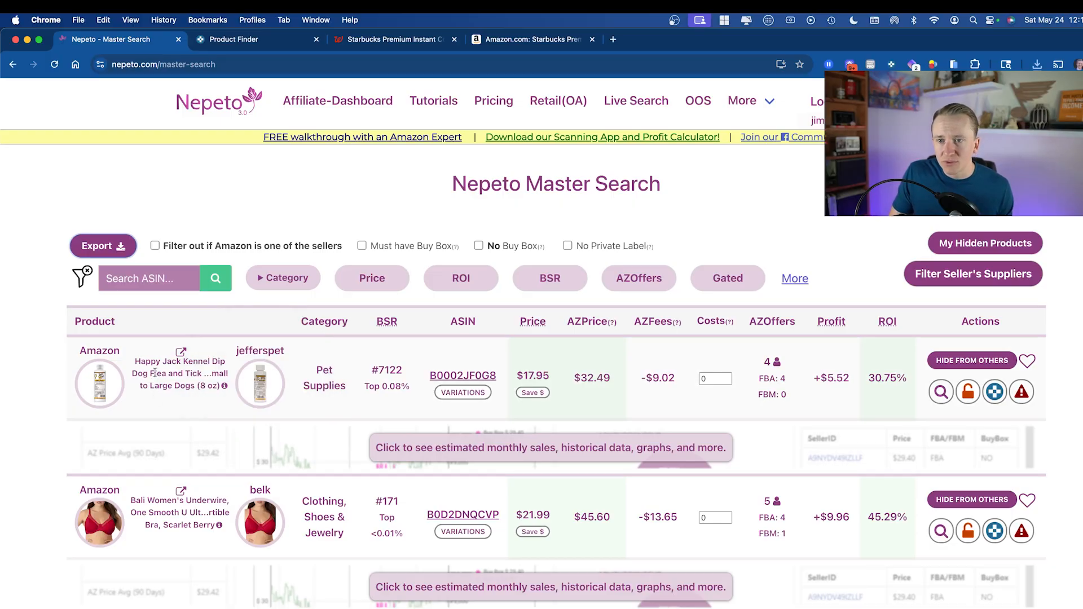
mouse_move(97, 390)
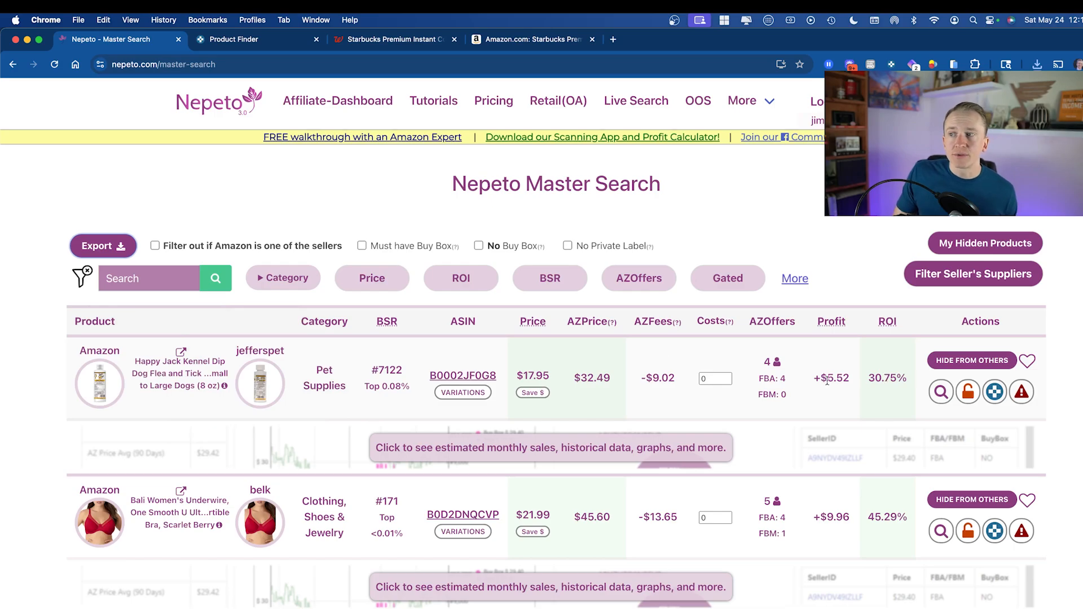
click(115, 386)
click(127, 43)
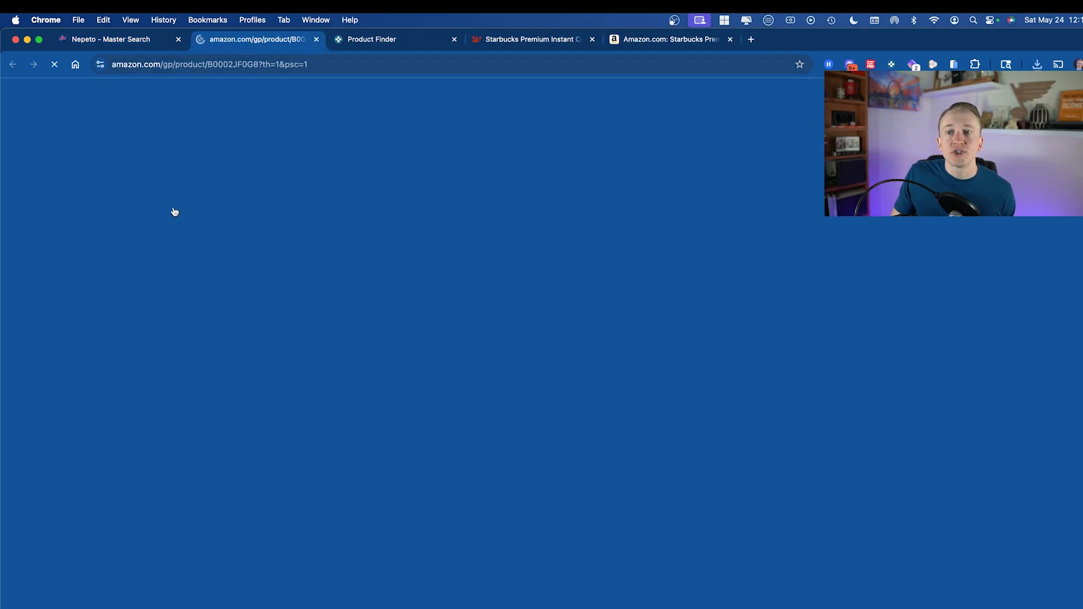
click(287, 392)
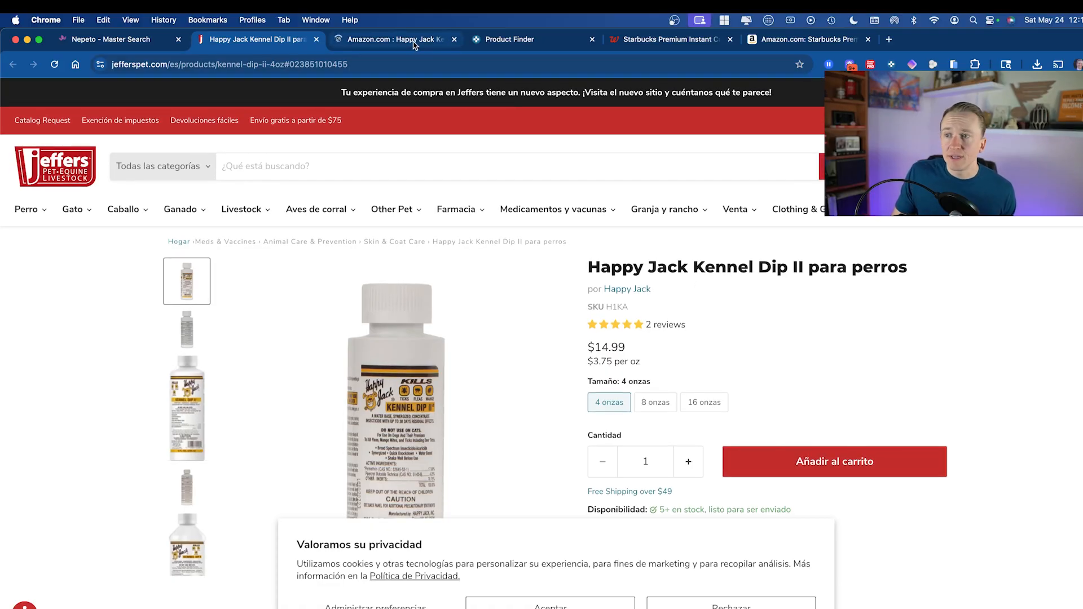
key(ctrl+Tab)
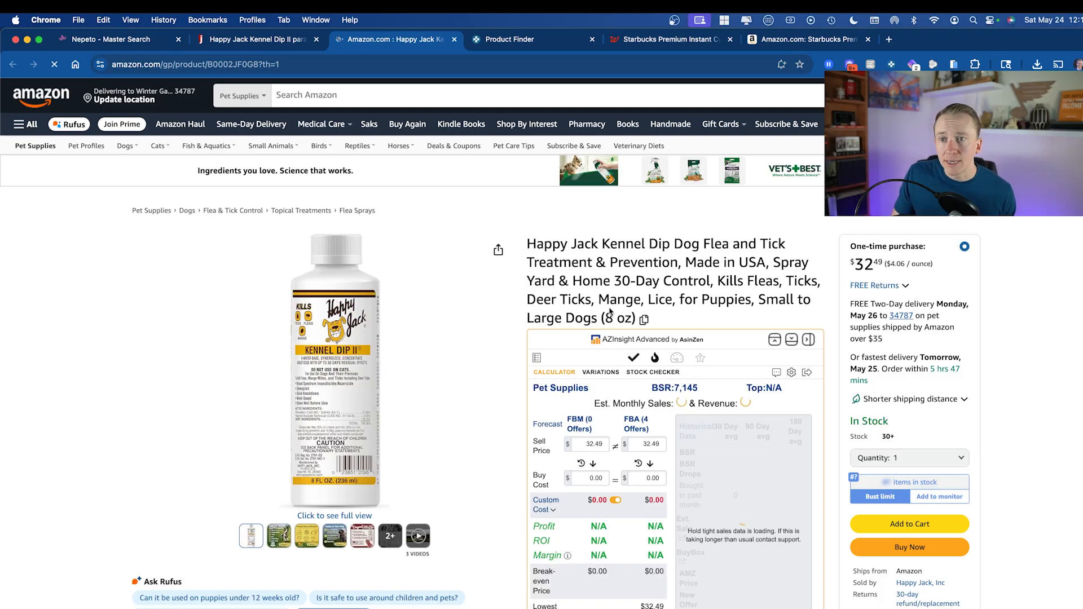
click(240, 46)
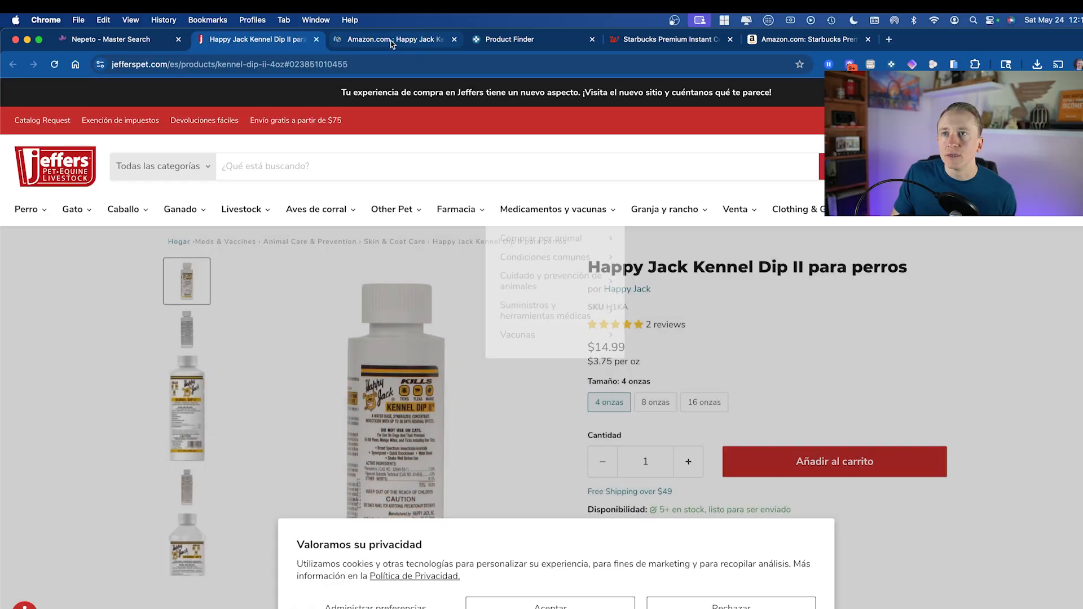
click(409, 48)
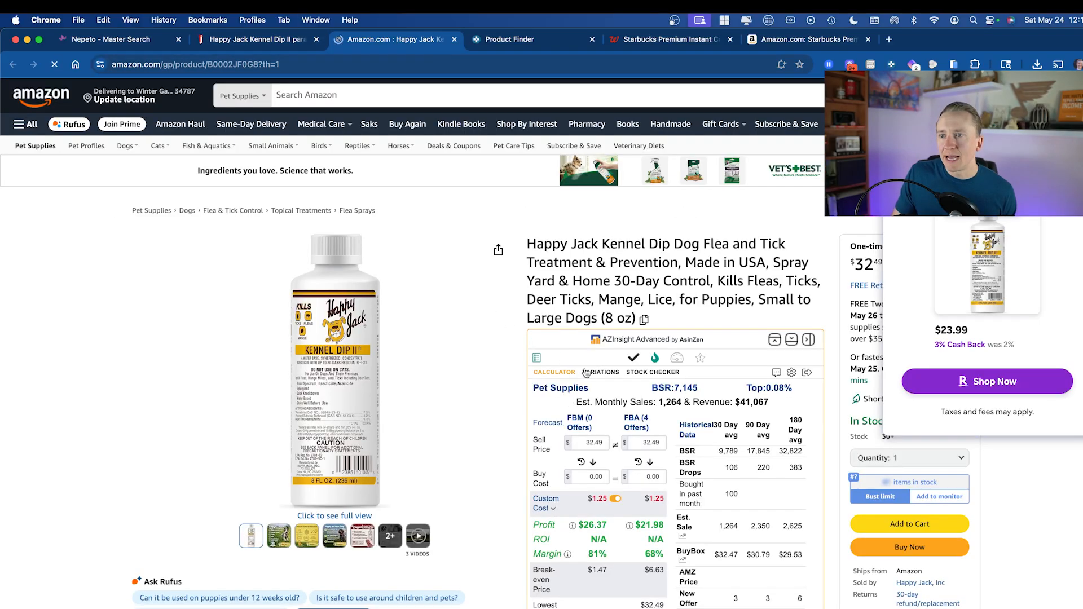
Set the FBA buy cost to 15 in the AZInsight calculator on the Amazon listing and check the figures
click(654, 481)
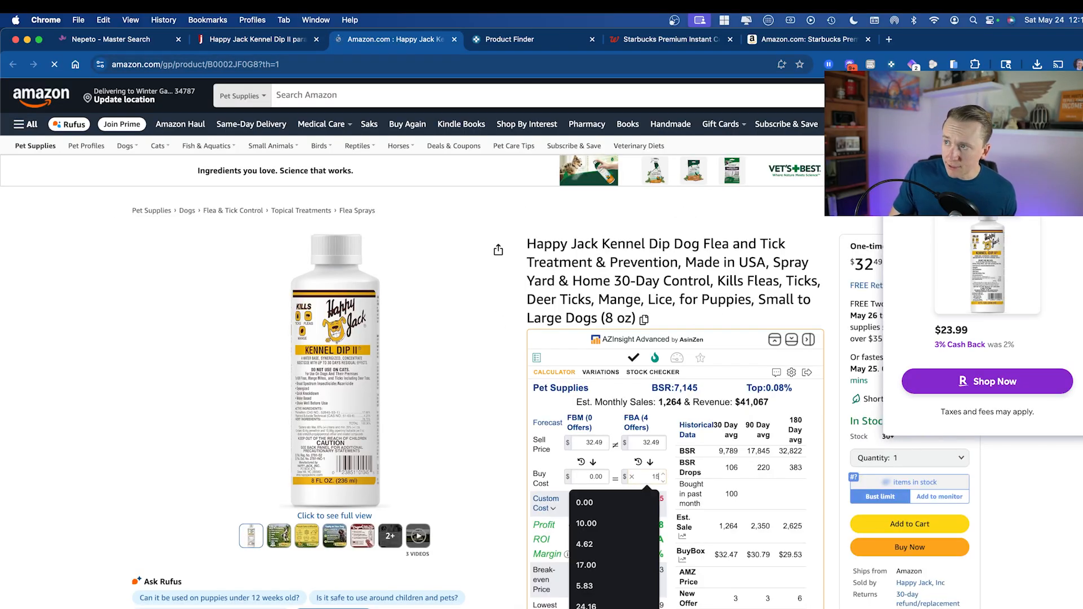
text(15)
key(Return)
scroll(661, 478, down, 1)
scroll(616, 456, down, 10)
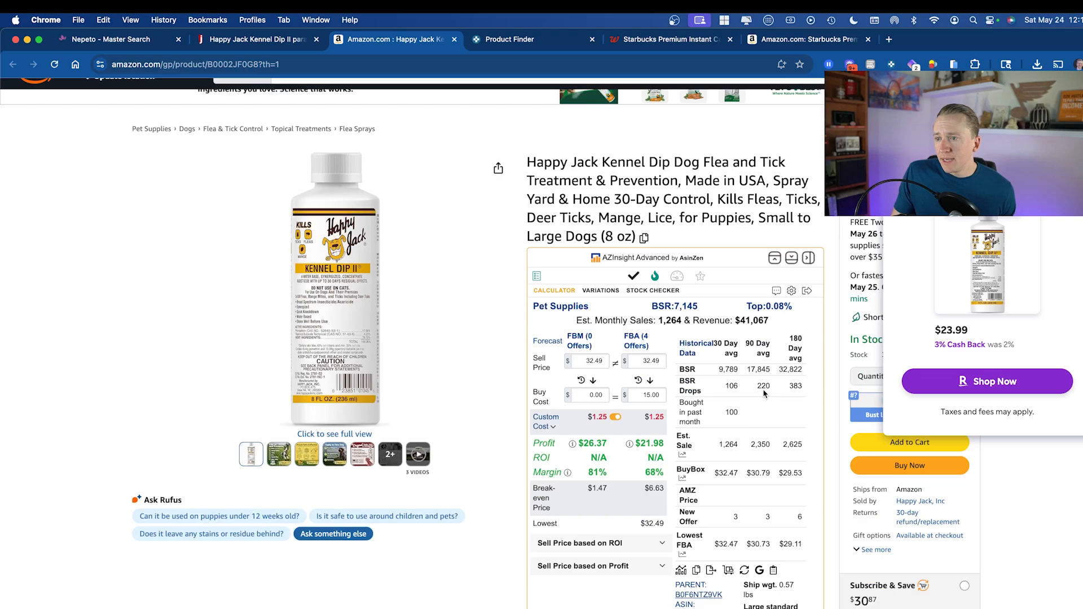
Examine the Amazon listing's scent and size variations and its Keepa price, sales rank and offer count history
scroll(765, 418, down, 10)
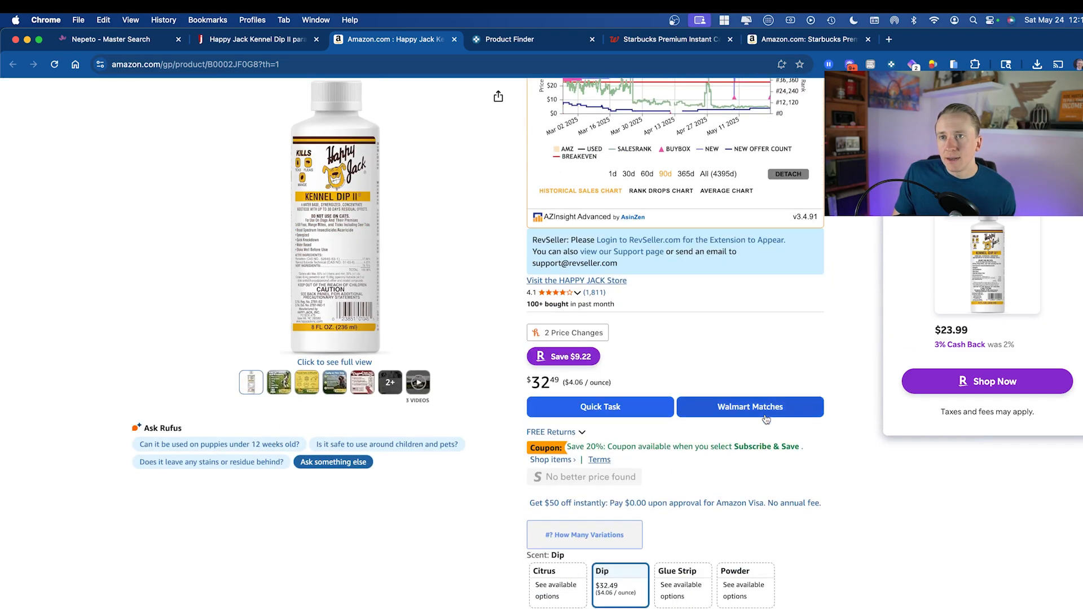
scroll(766, 418, down, 6)
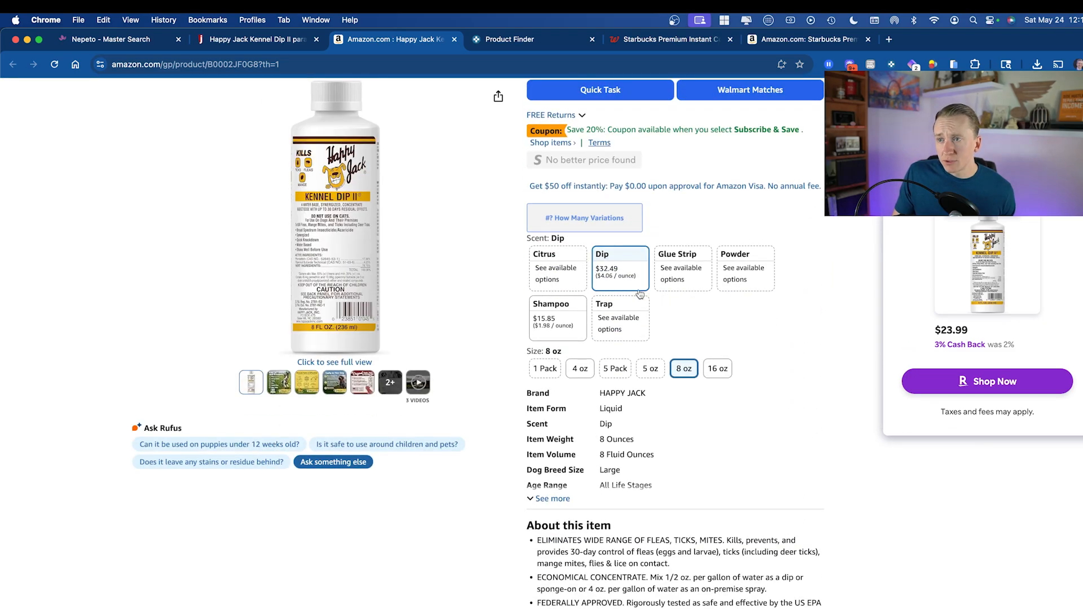
scroll(754, 374, down, 5)
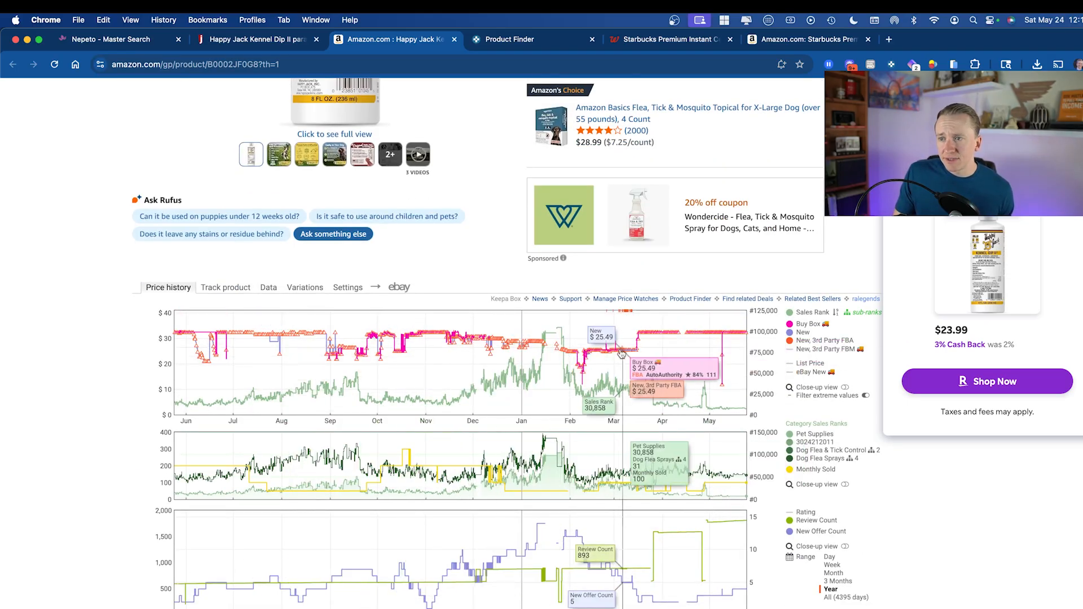
scroll(615, 359, down, 2)
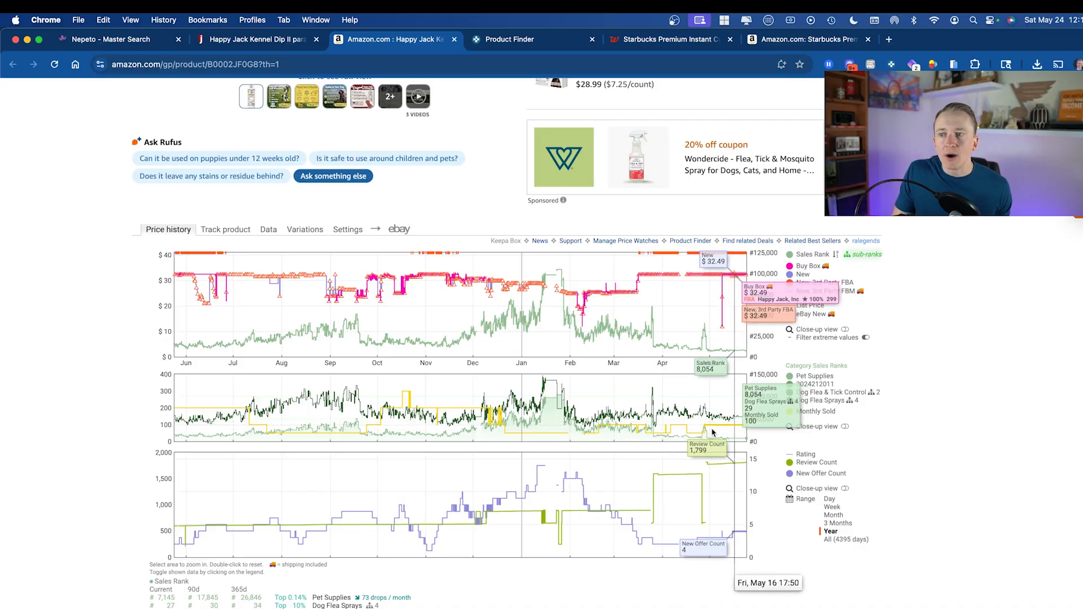
scroll(714, 432, up, 5)
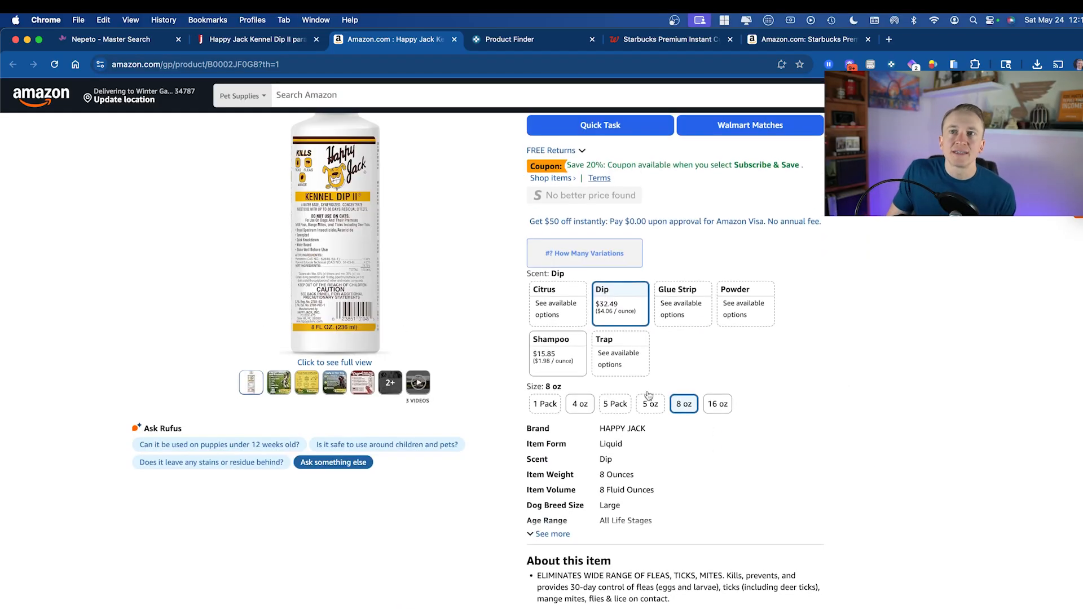
Close the Jeffers and Amazon pages of the Happy Jack product and return to Nepeto Master Search
click(274, 41)
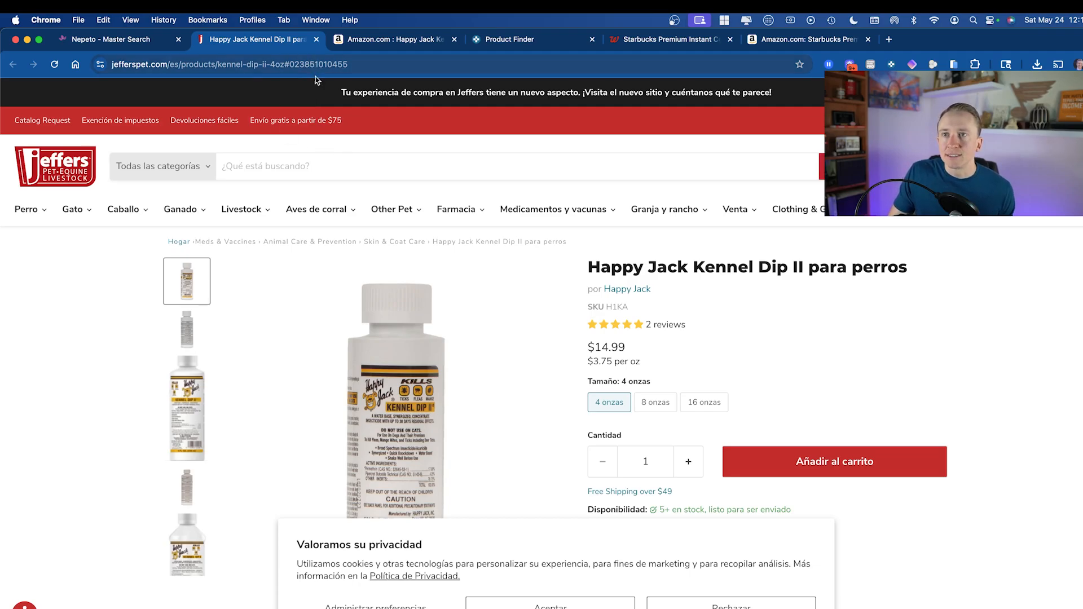
click(316, 39)
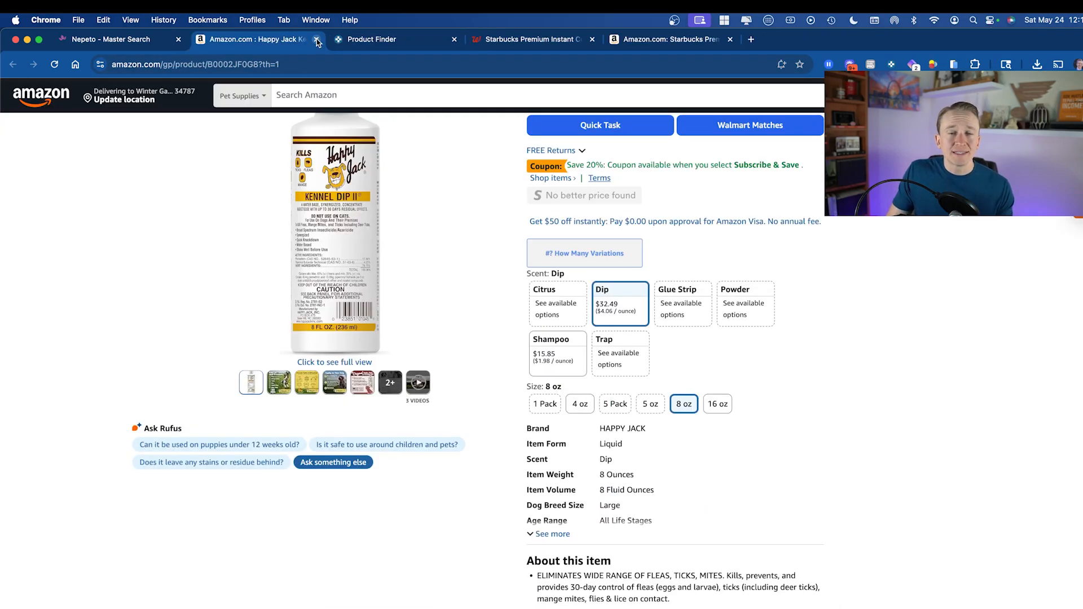
scroll(395, 198, up, 3)
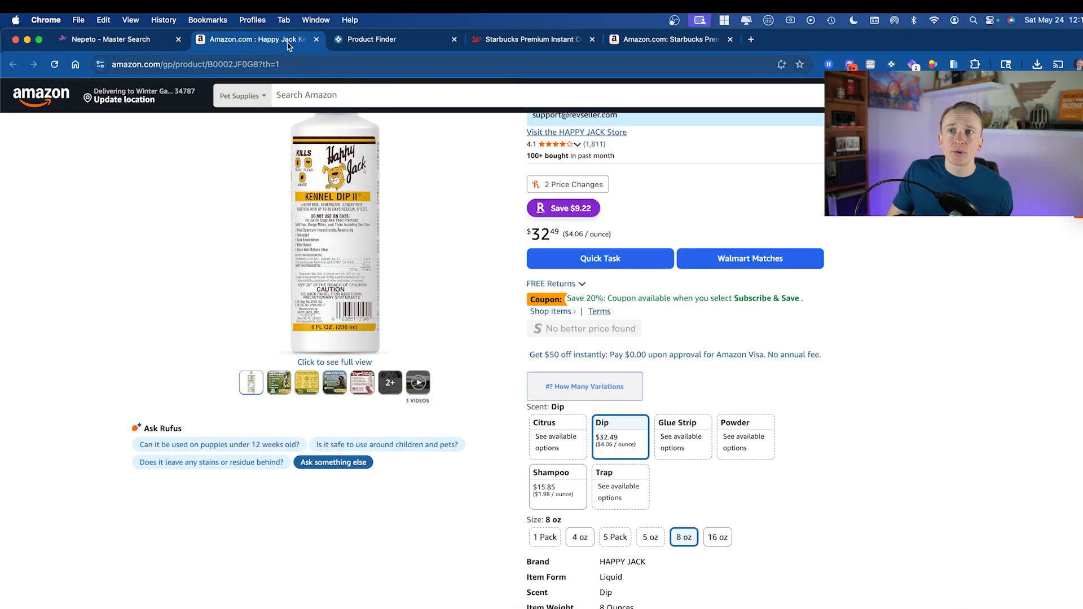
click(317, 39)
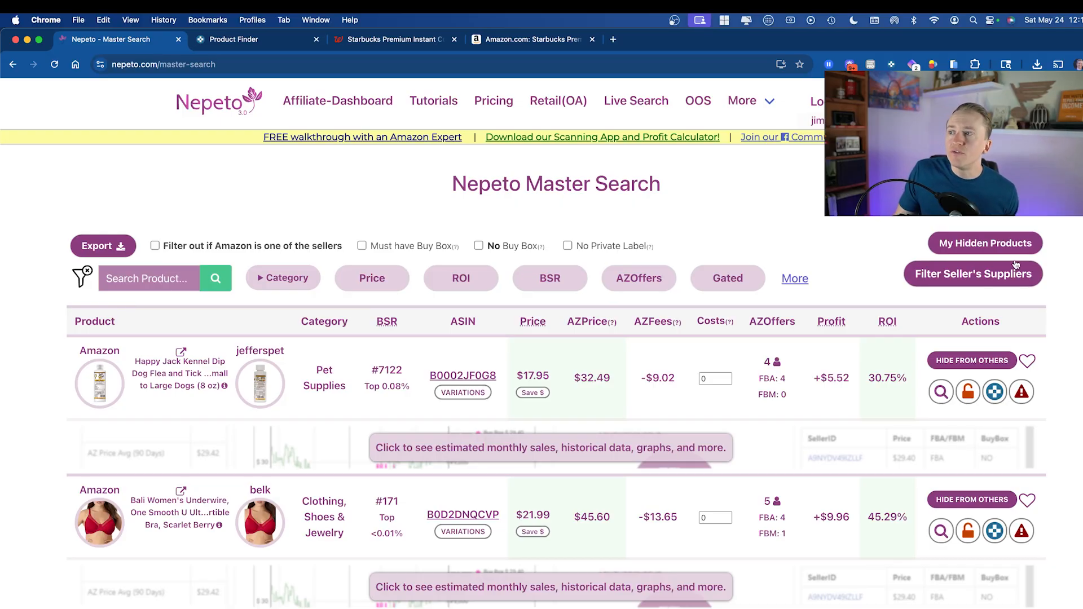
Exclude jefferspet and roadrunnersports in the seller's suppliers filter and save it
click(961, 285)
scroll(652, 292, down, 9)
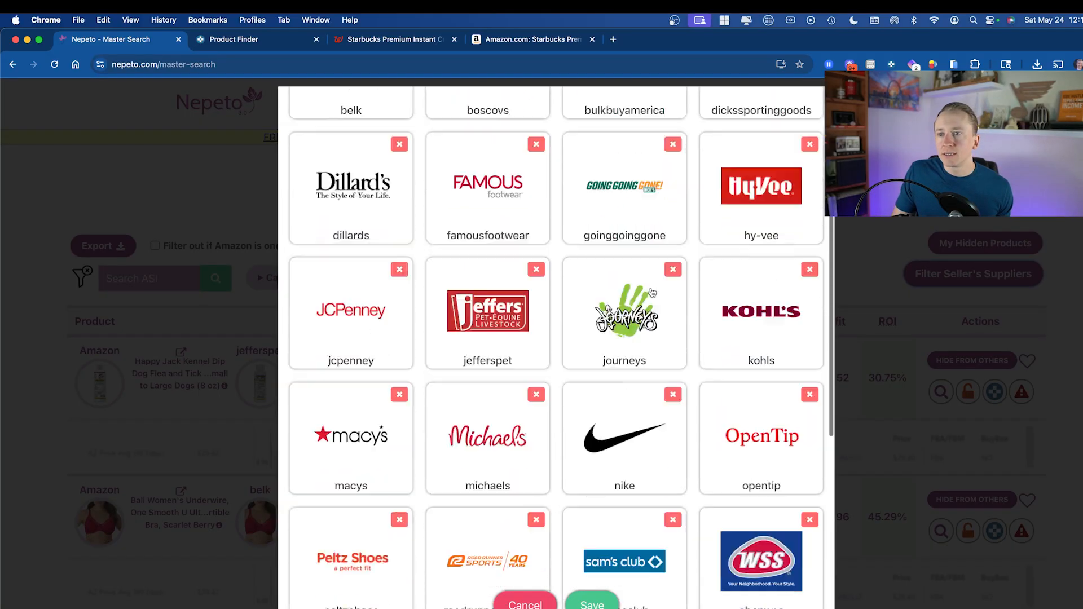
scroll(652, 295, up, 6)
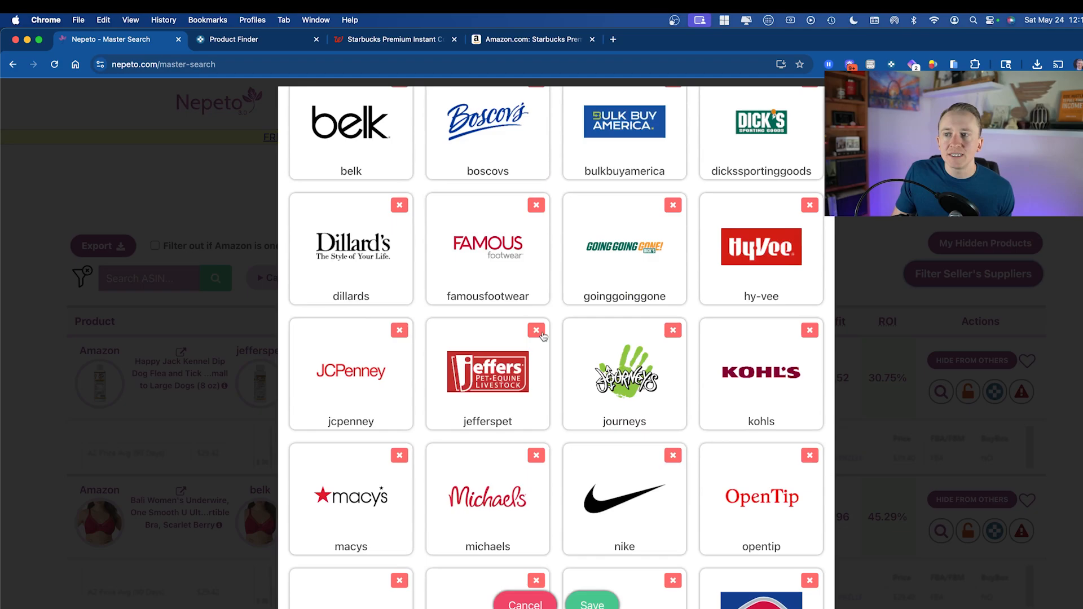
click(536, 330)
click(570, 390)
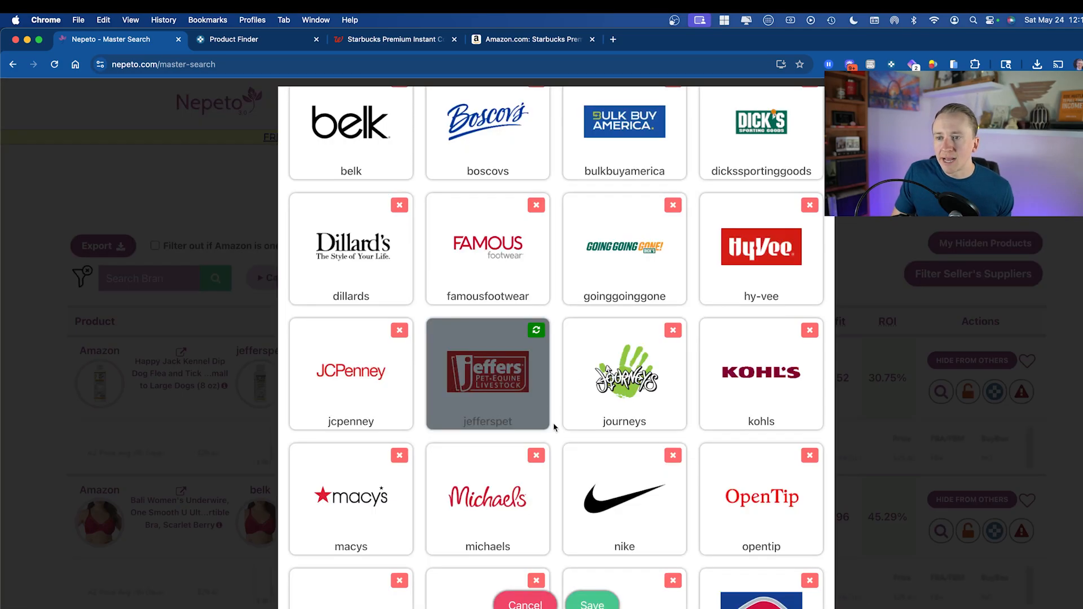
scroll(558, 417, down, 4)
scroll(578, 382, down, 3)
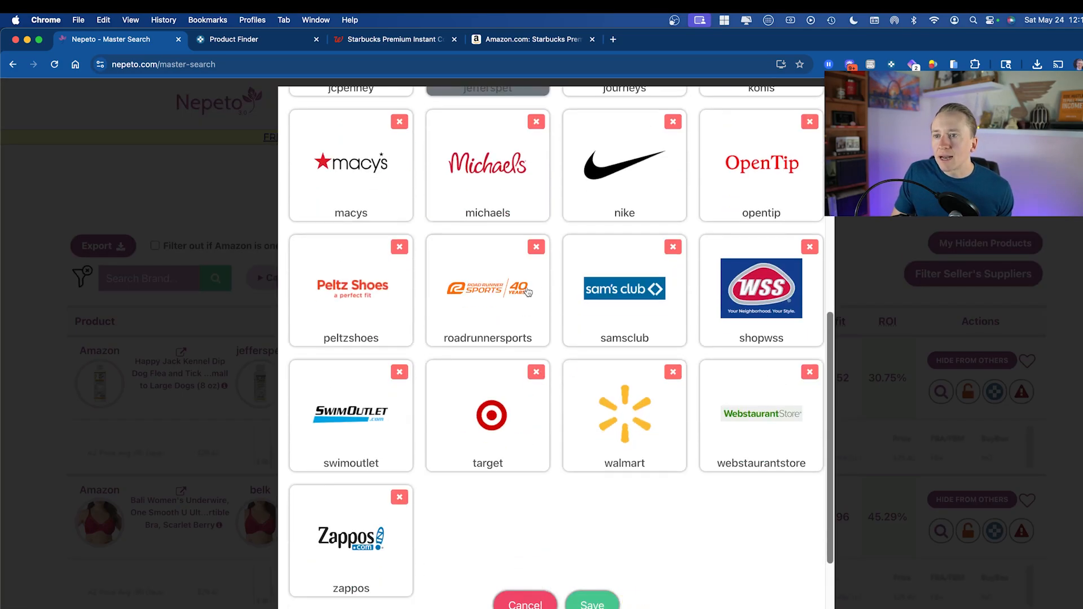
click(536, 248)
click(599, 392)
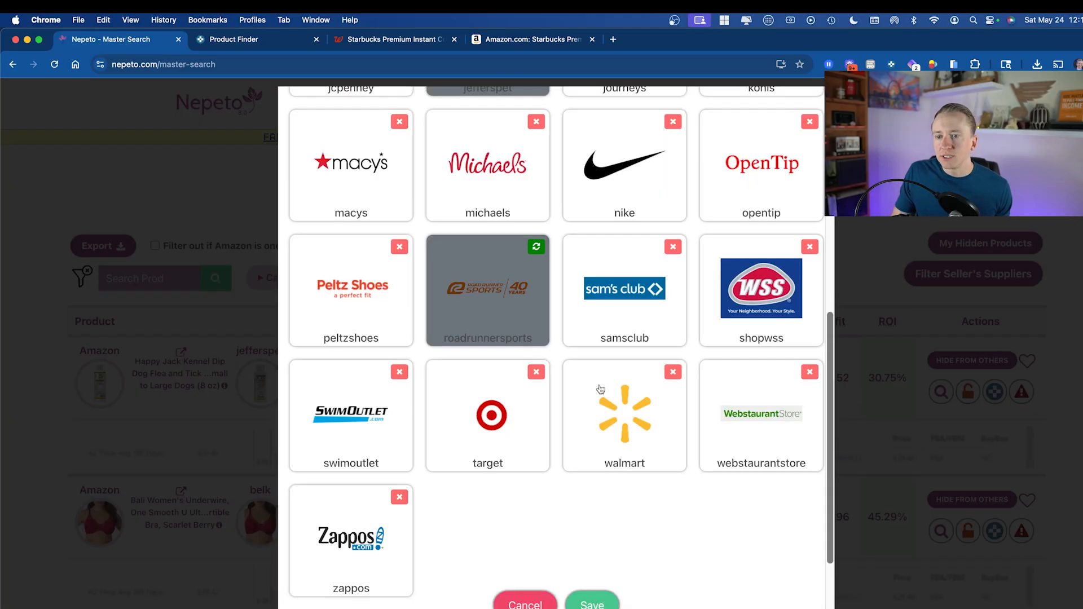
click(609, 601)
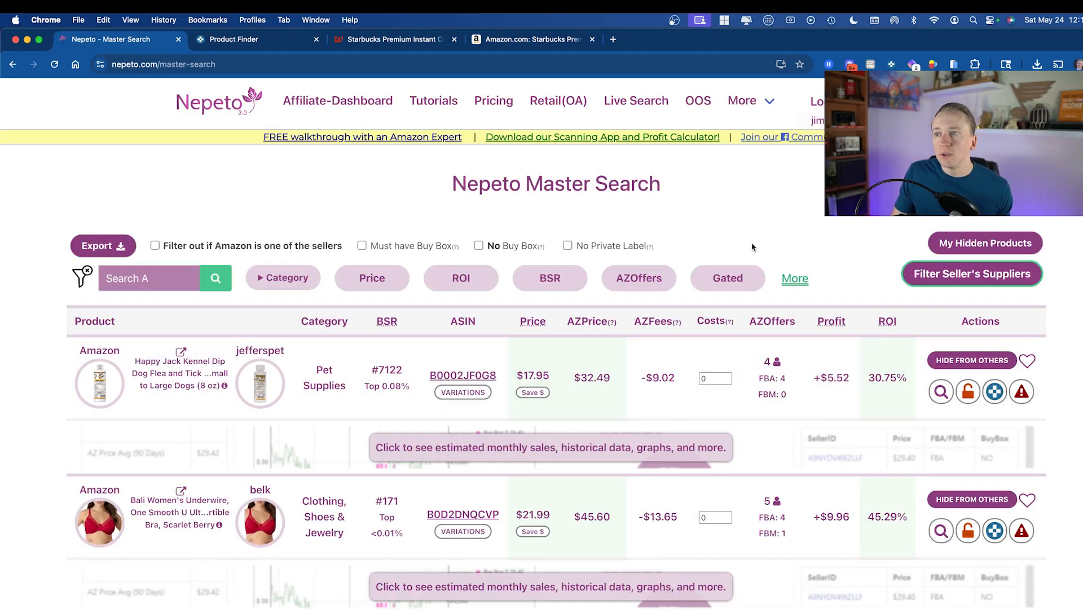
Export the Master Search results again and close both exported spreadsheets
click(116, 248)
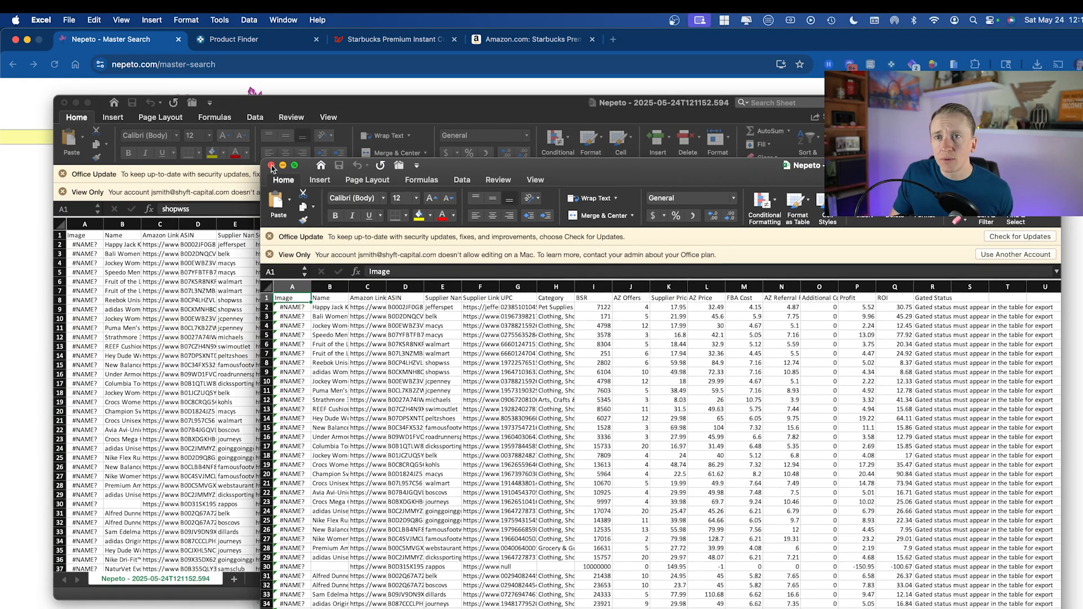
click(272, 167)
click(64, 102)
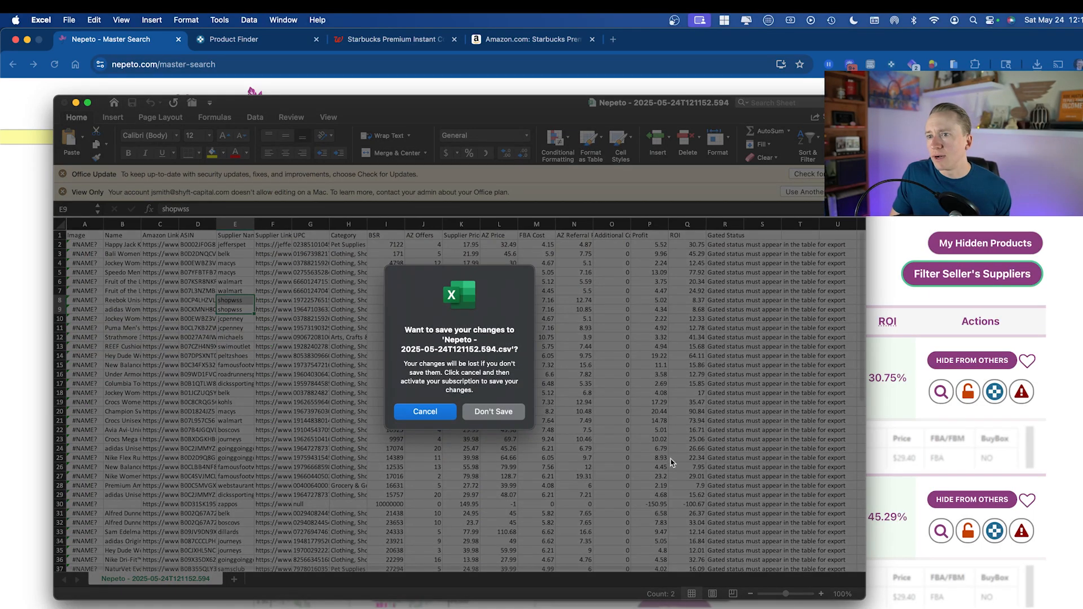
Reopen the seller's suppliers filter in Nepeto to check which suppliers are excluded, and save it again
click(957, 277)
click(971, 276)
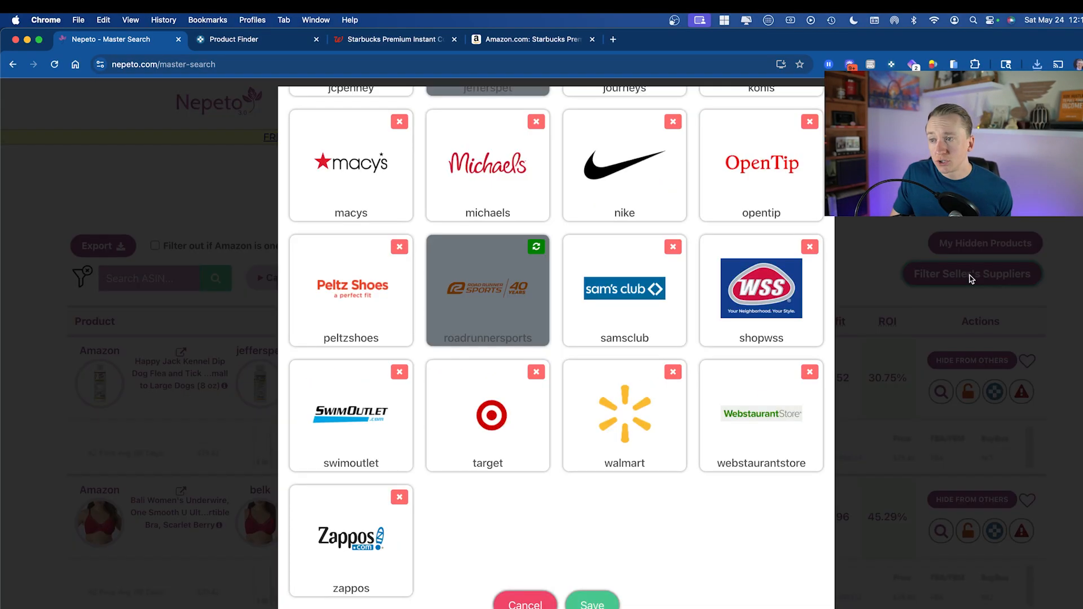
click(591, 605)
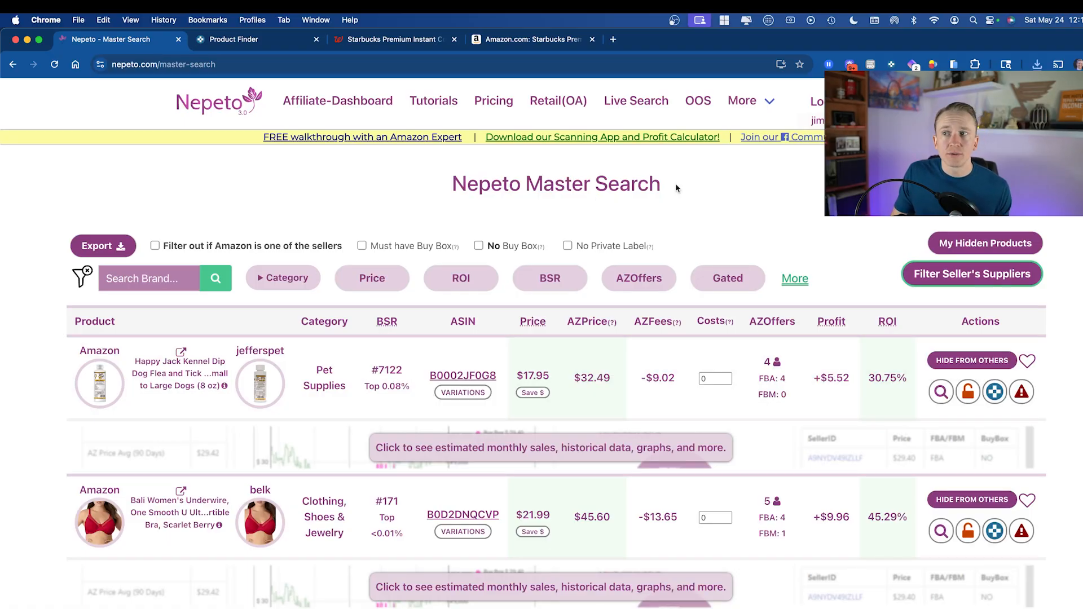
drag(677, 188, 370, 189)
click(370, 189)
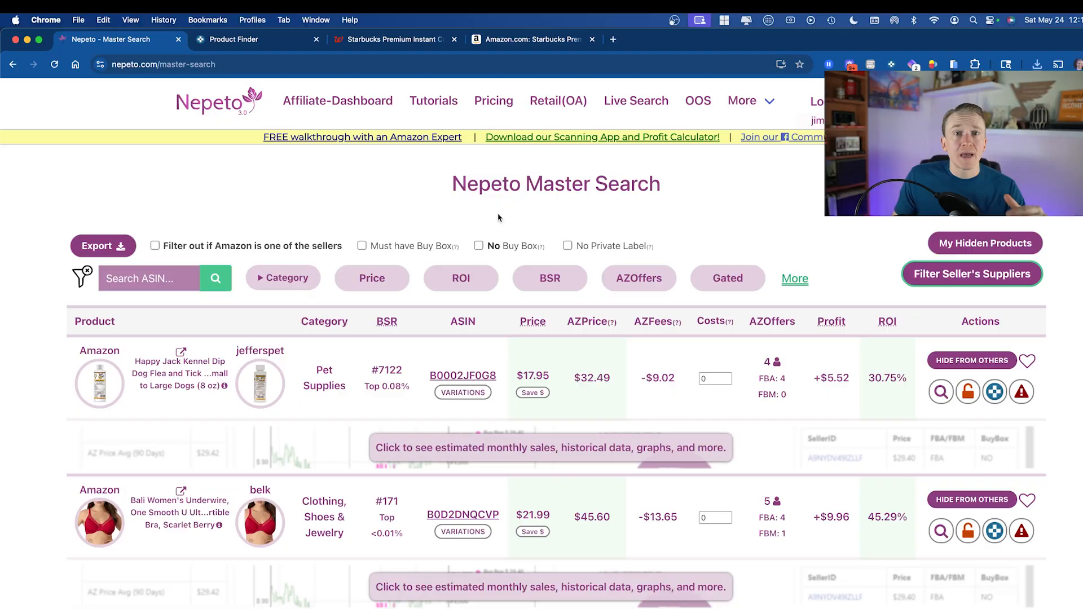
Close the Walgreens page of the Starbucks instant coffee and bring up its Amazon page
click(262, 49)
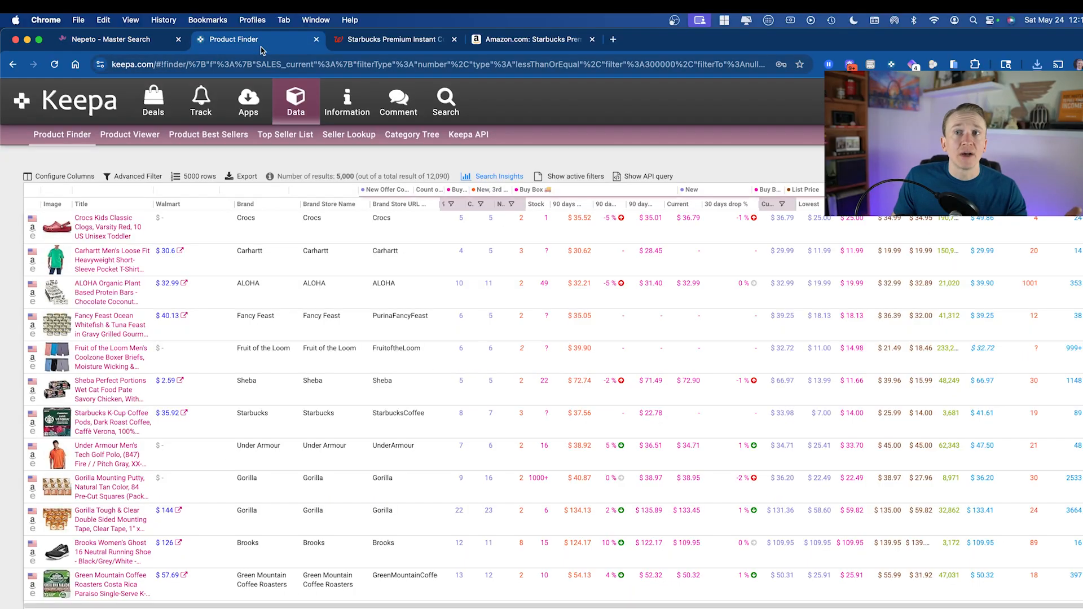
click(397, 45)
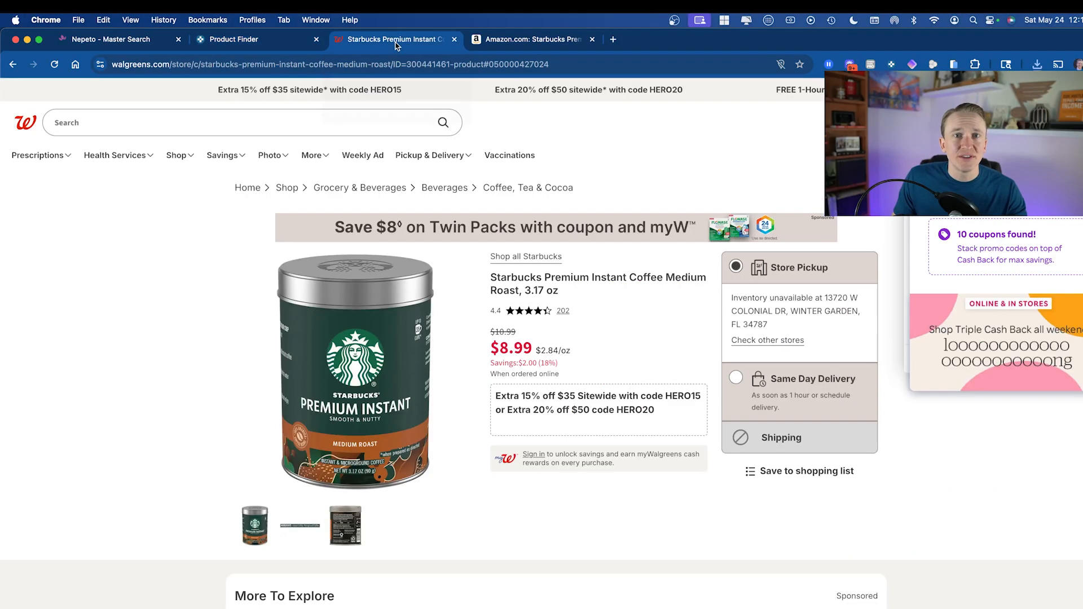
click(454, 40)
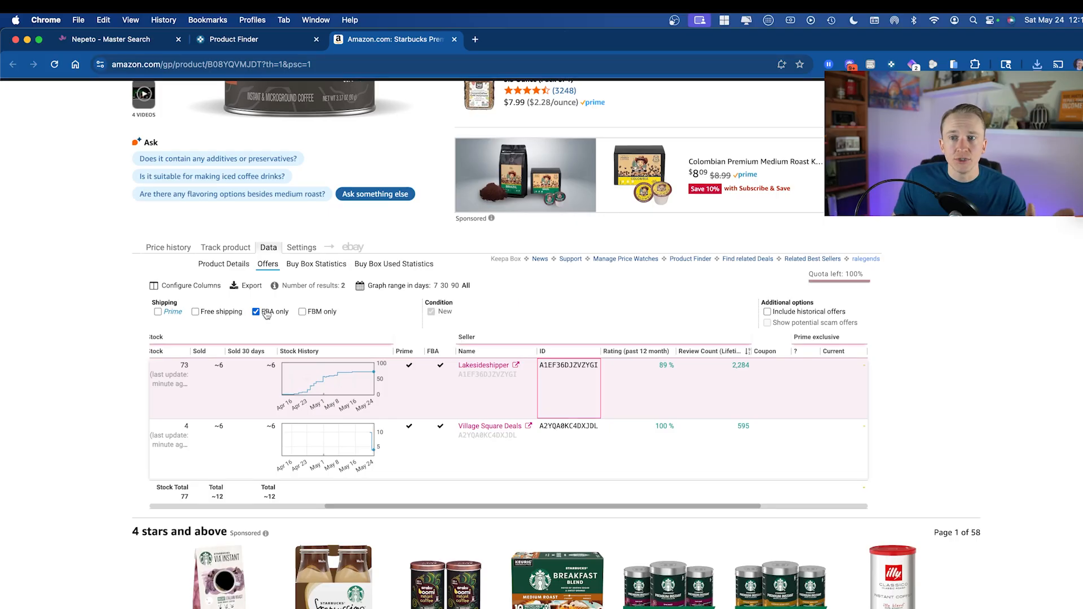
Include historical offers in the Starbucks coffee's Keepa offers table and review the FBA sellers listed
scroll(321, 290, up, 5)
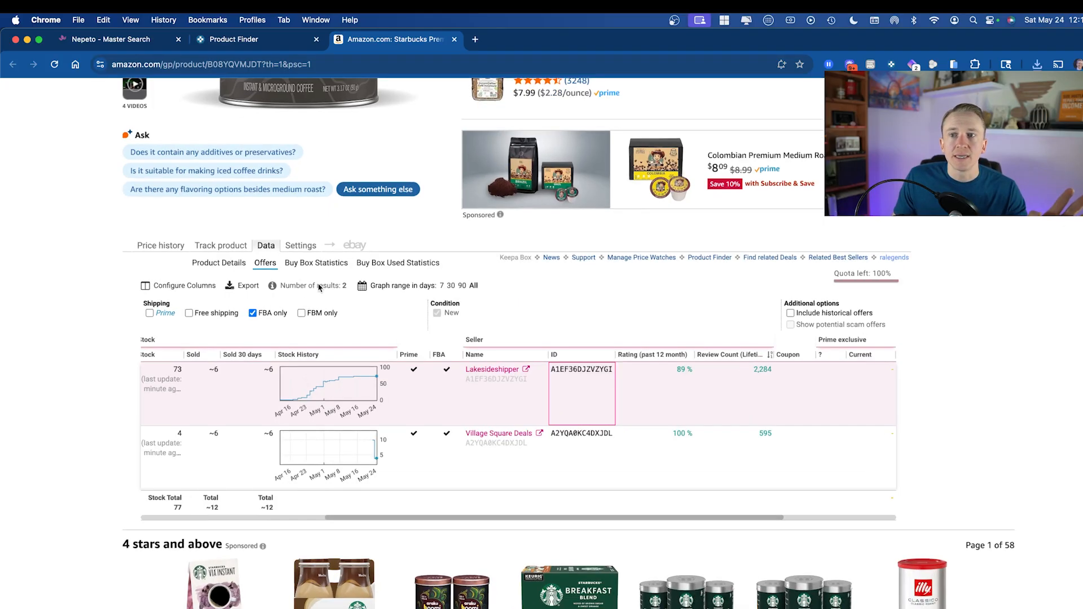
scroll(347, 302, down, 3)
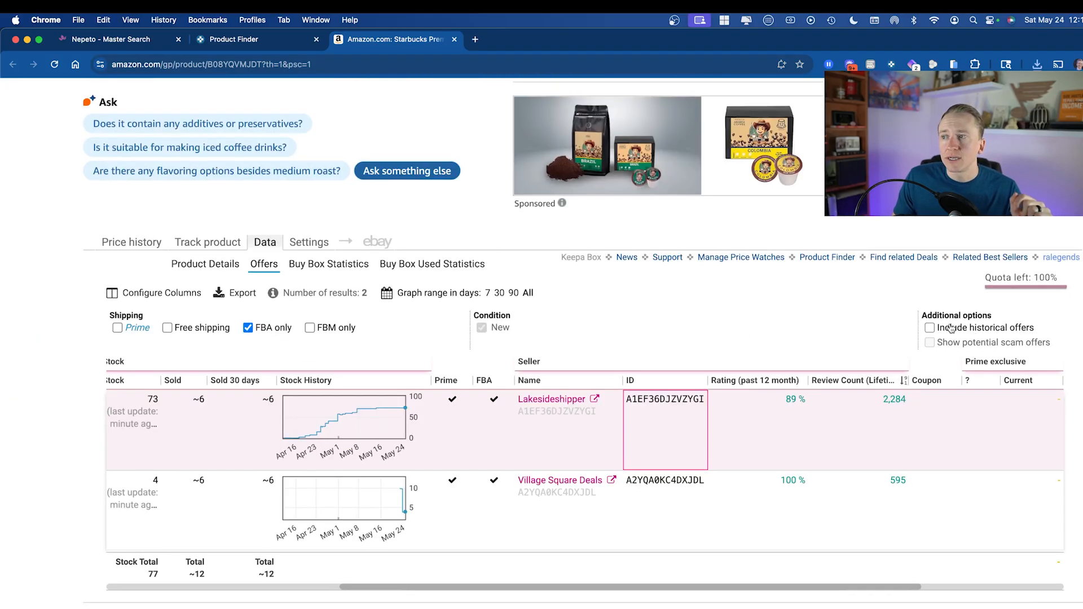
click(929, 328)
scroll(553, 323, down, 3)
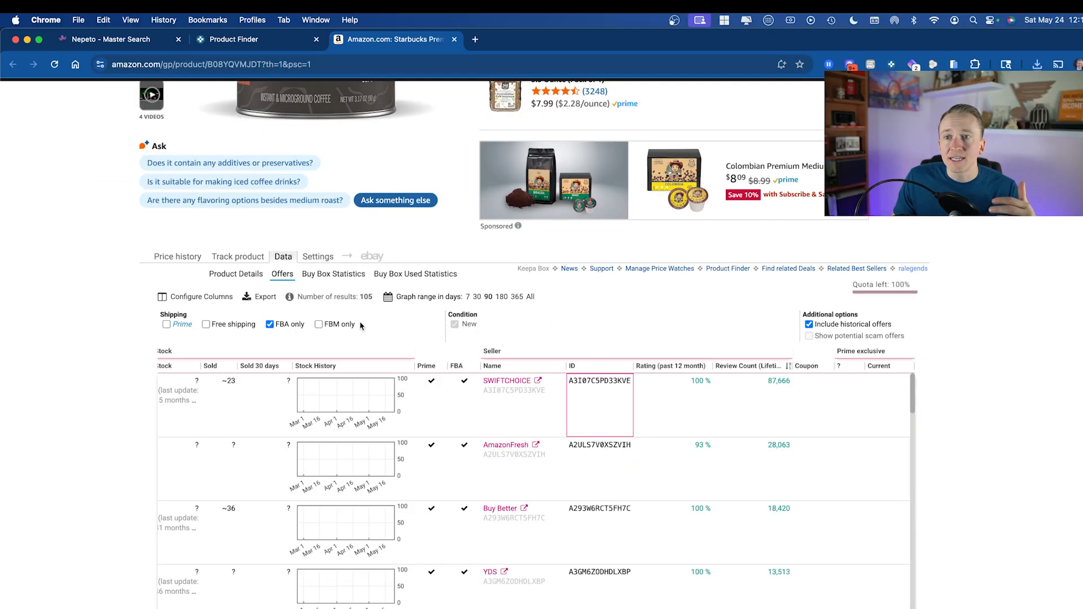
scroll(362, 300, up, 5)
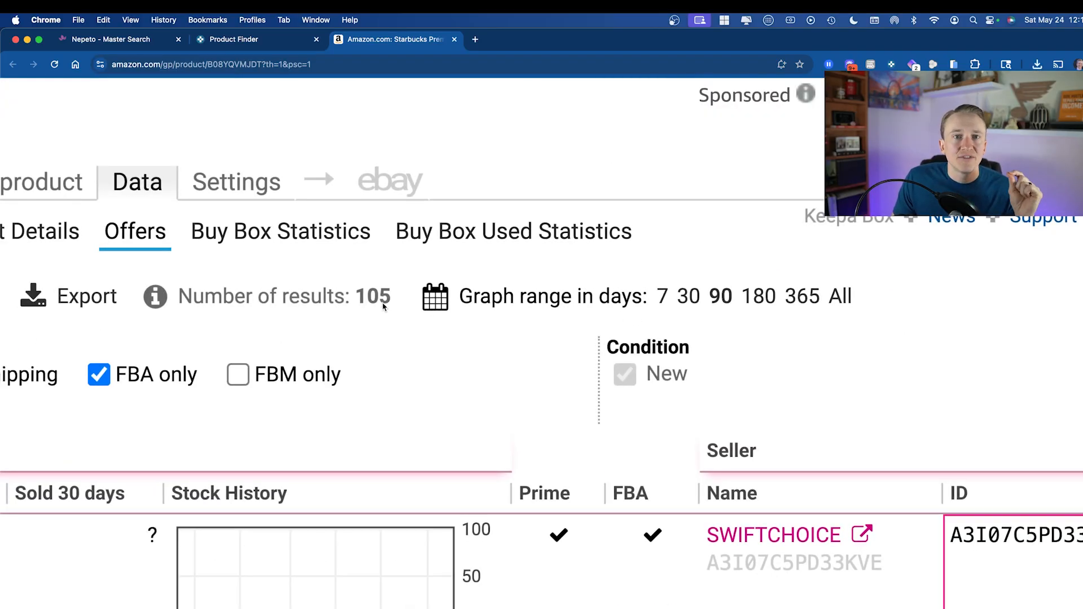
scroll(385, 329, down, 5)
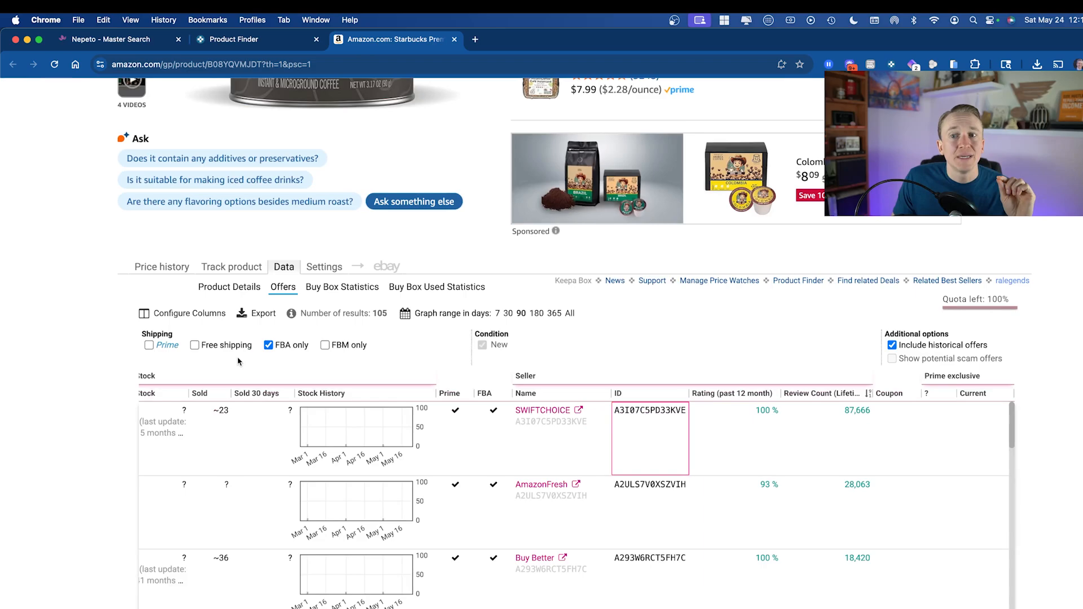
scroll(393, 353, down, 3)
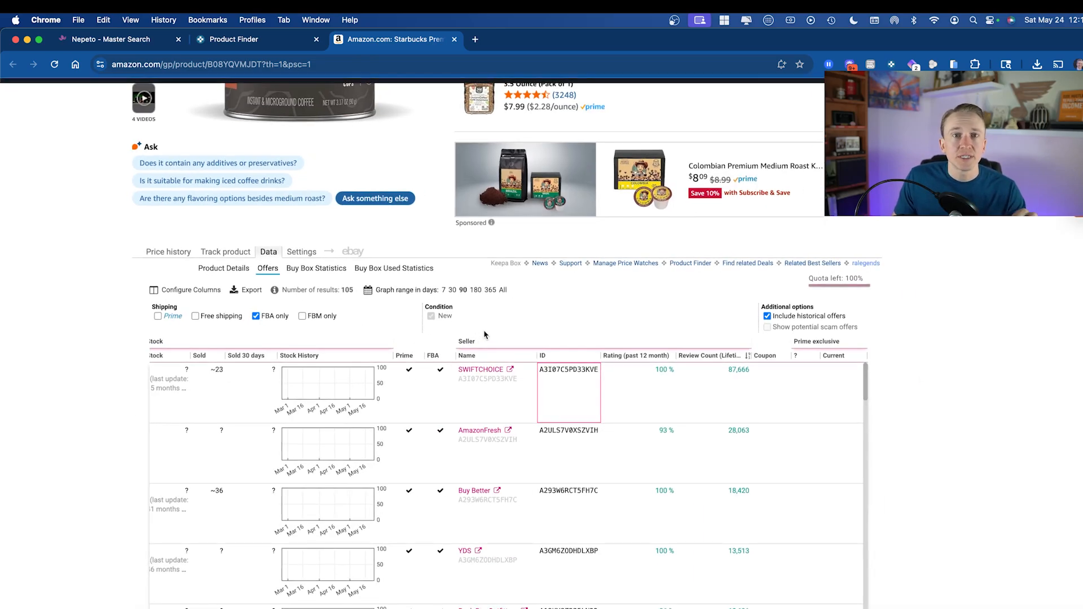
Return to Keepa and open a fresh Product Finder without any filters
click(224, 42)
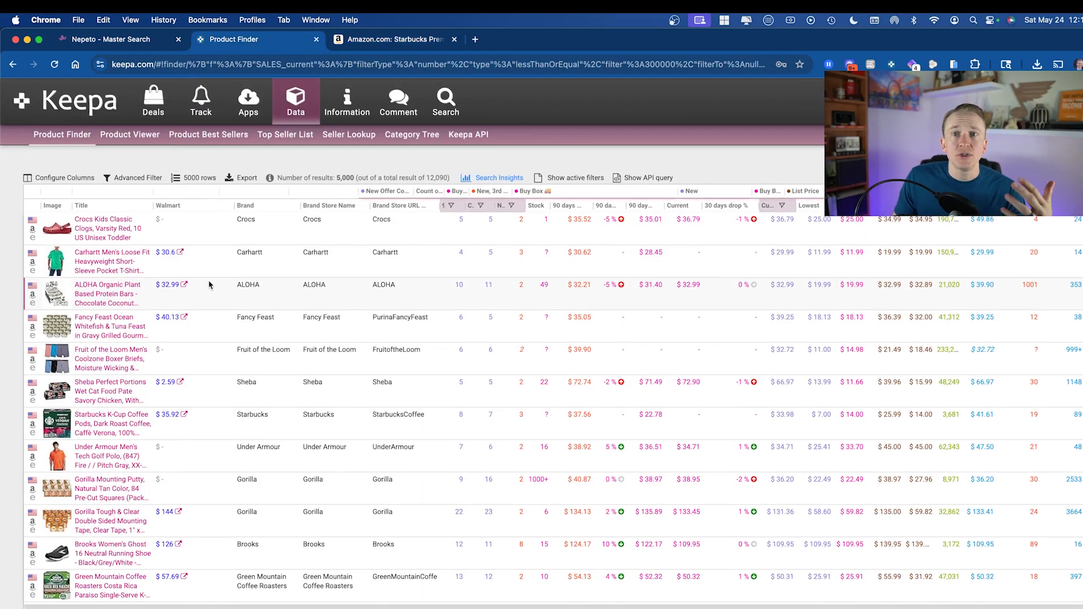
click(78, 103)
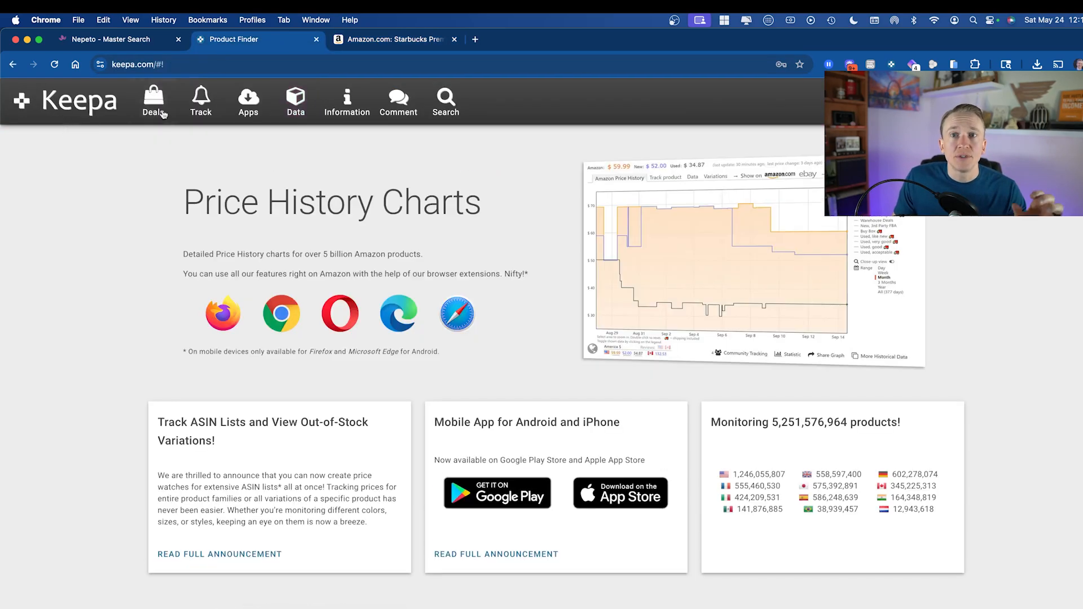
click(294, 111)
click(132, 229)
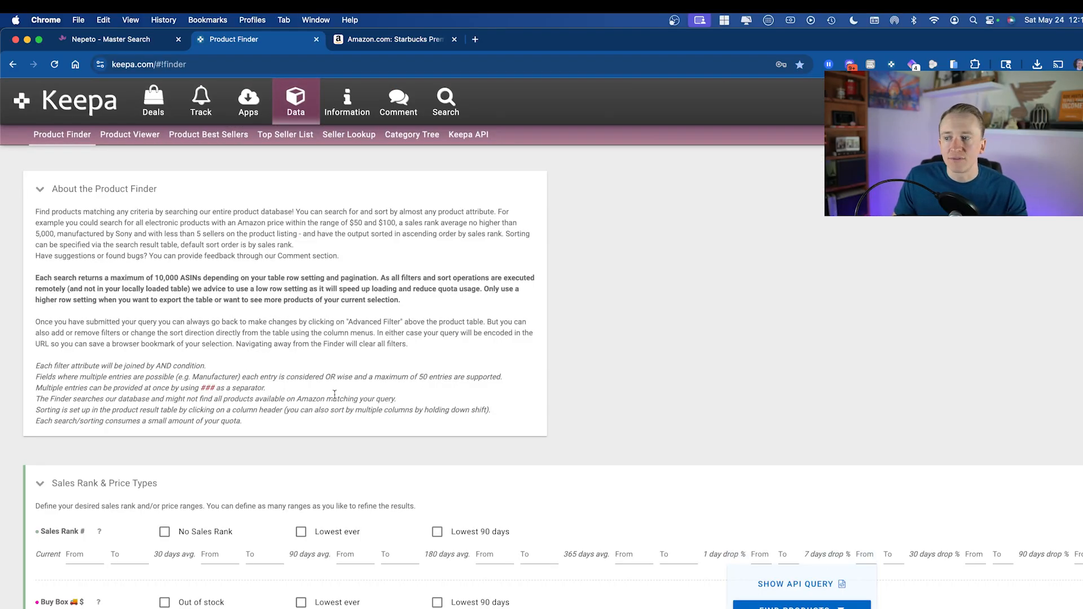
Look through the Product Finder filters and search the page for "seller id"
scroll(334, 394, down, 20)
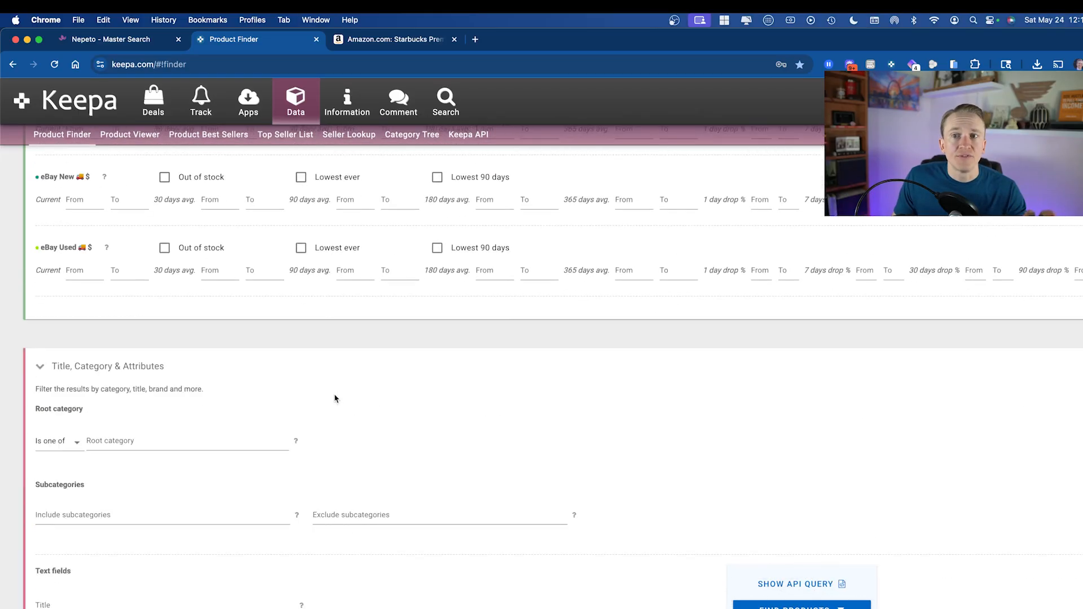
scroll(335, 399, down, 10)
scroll(334, 399, up, 6)
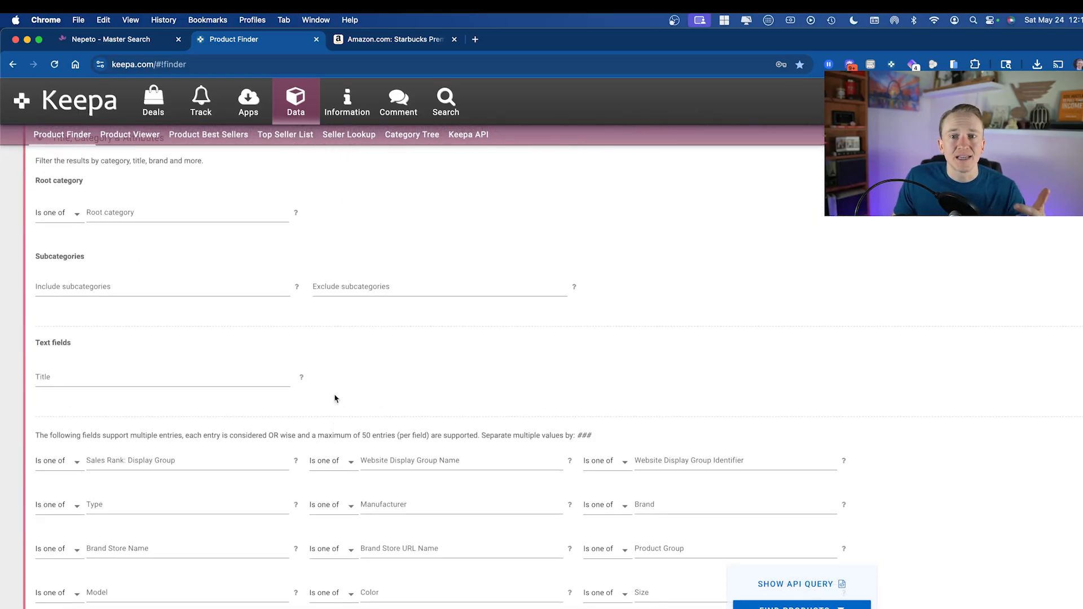
scroll(335, 399, down, 1)
key(super+f)
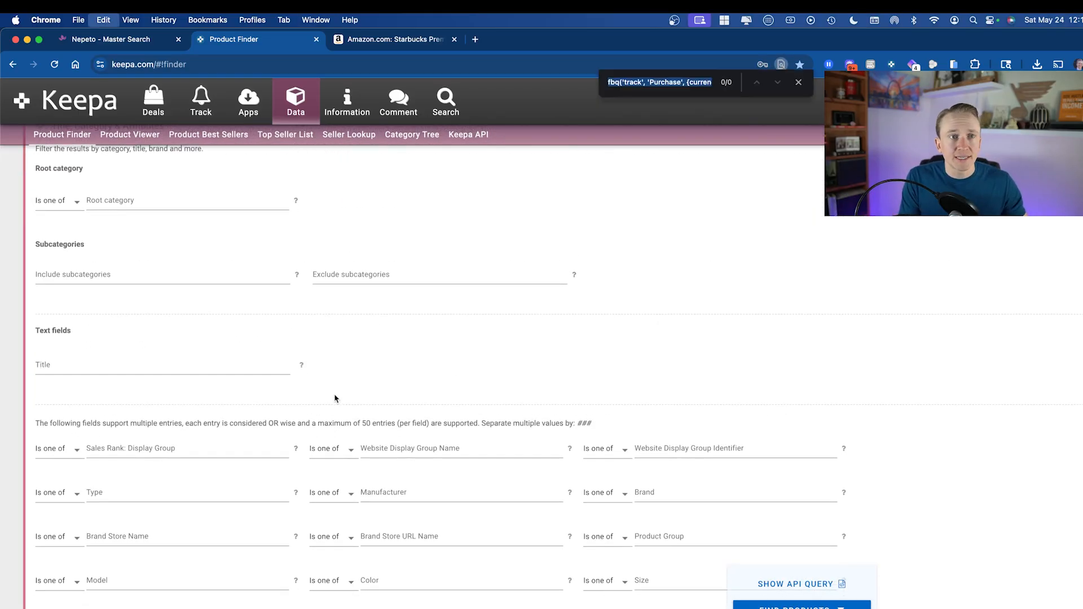
text(seller)
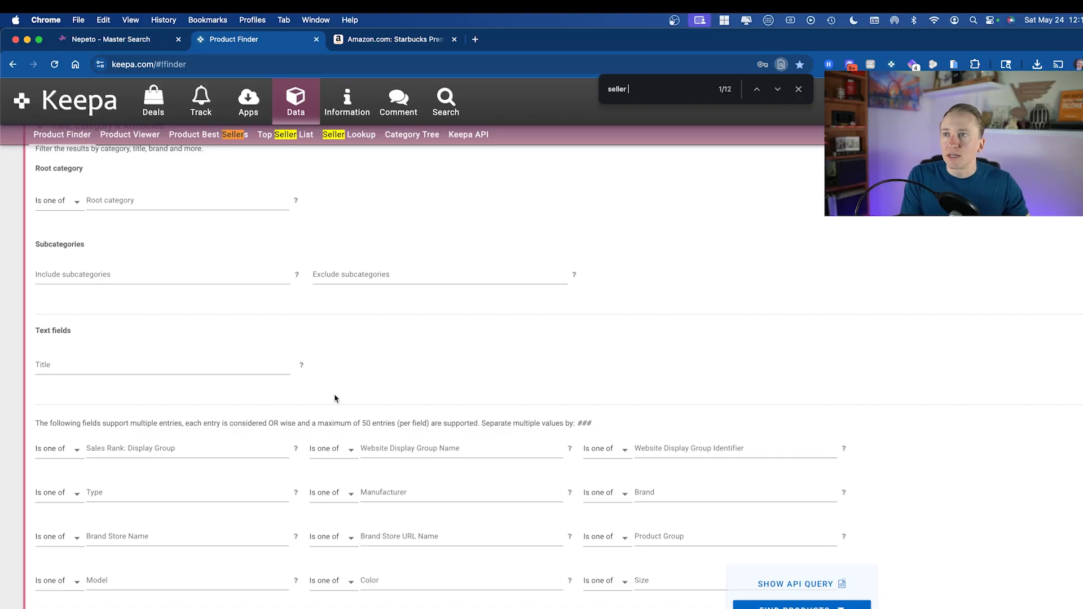
text( id)
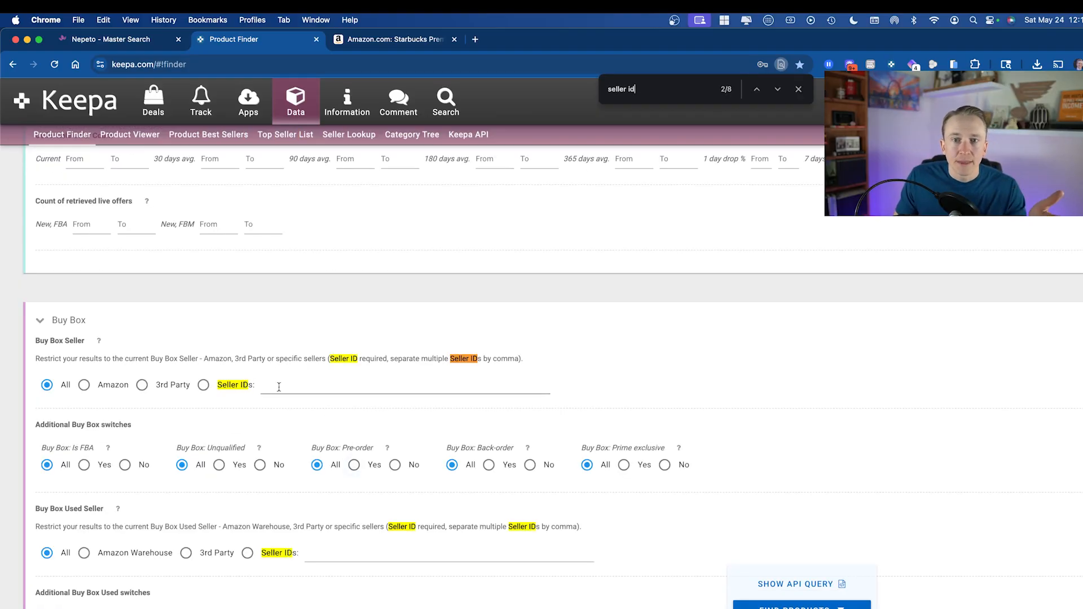
Locate the Seller filter that restricts results to listings from specific seller IDs, and close the page search
scroll(279, 387, down, 5)
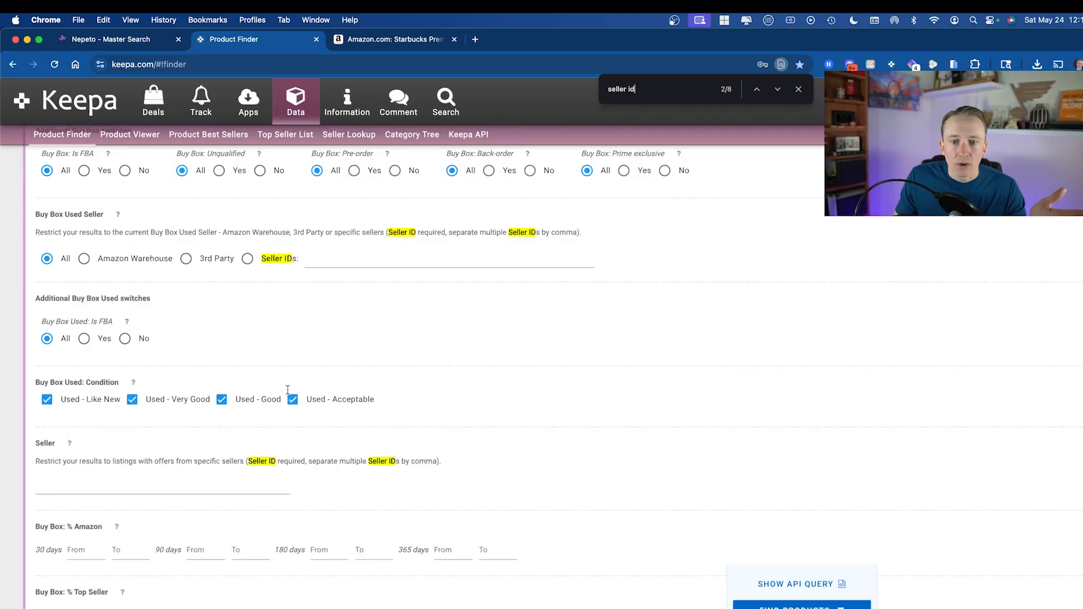
scroll(271, 391, down, 1)
double_click(39, 395)
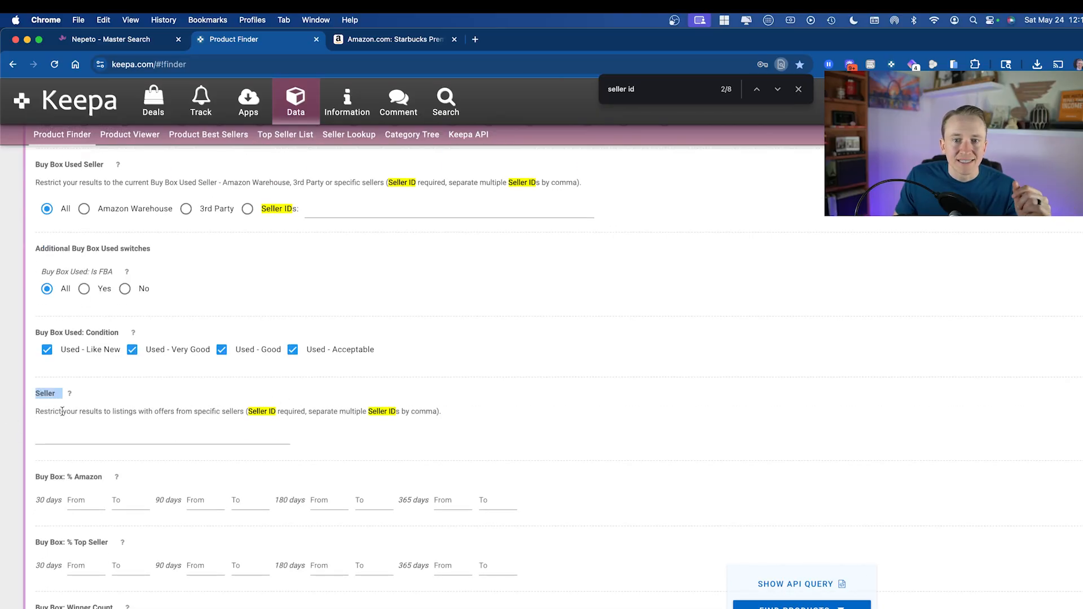
scroll(125, 418, down, 1)
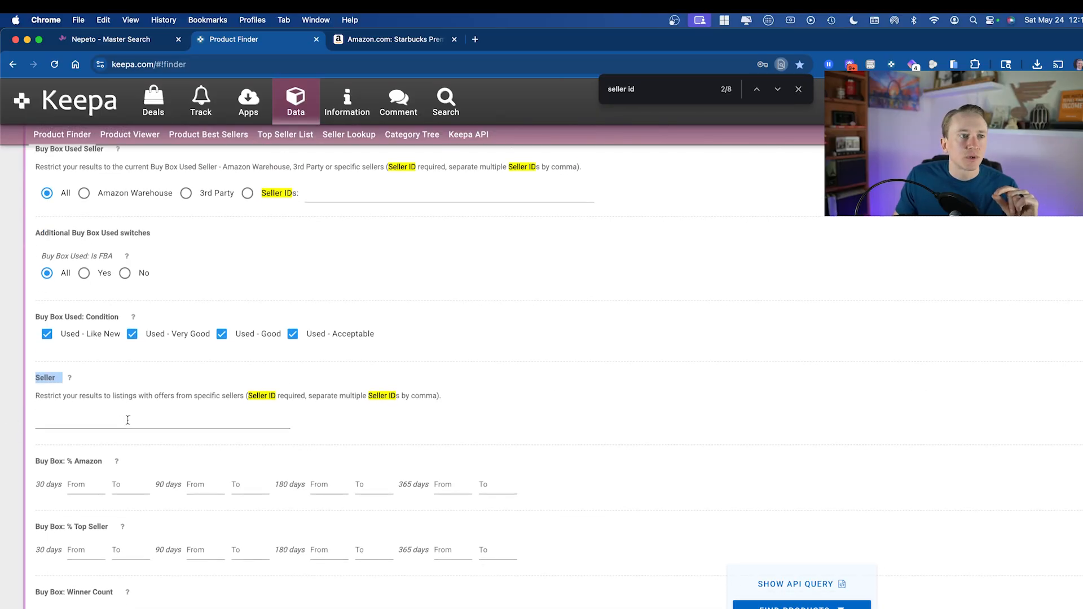
click(801, 89)
Export all active columns of the Starbucks coffee's offers table as CSV, check the Seller: ID column, and return to the Amazon page
click(361, 41)
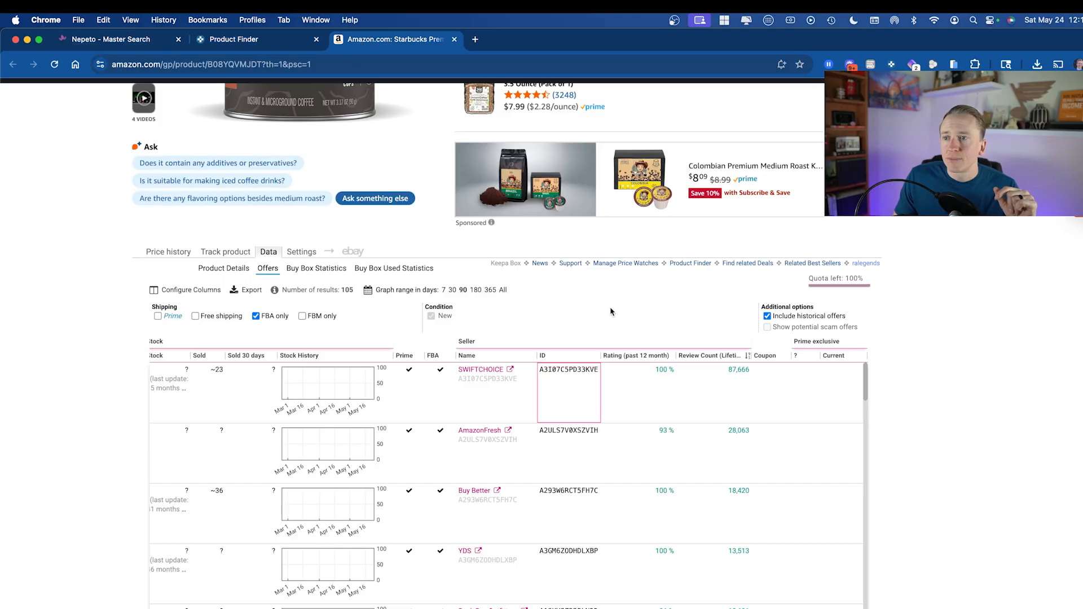
click(237, 291)
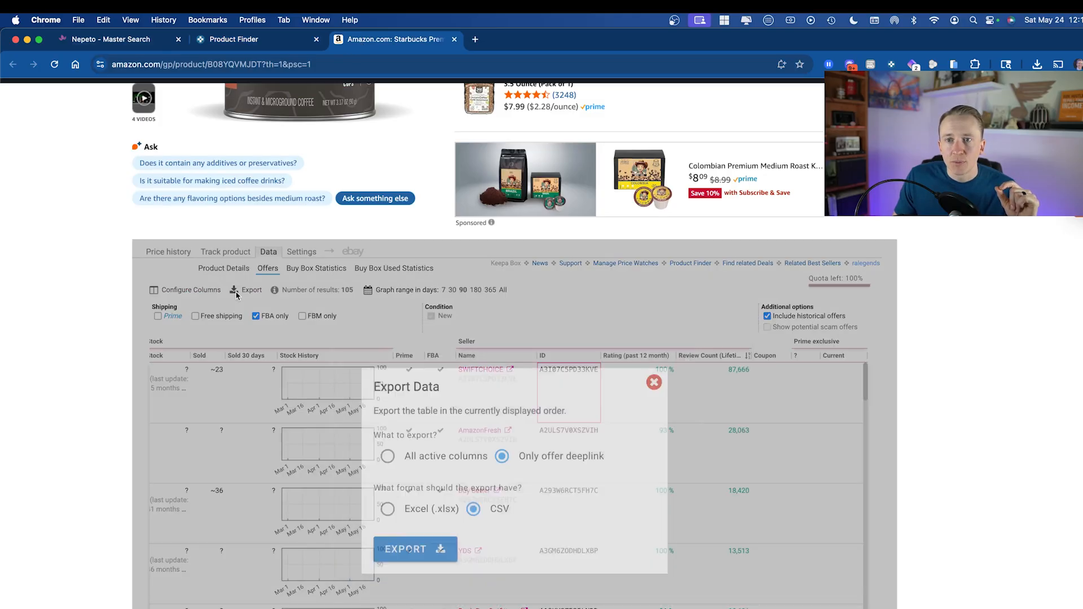
click(412, 459)
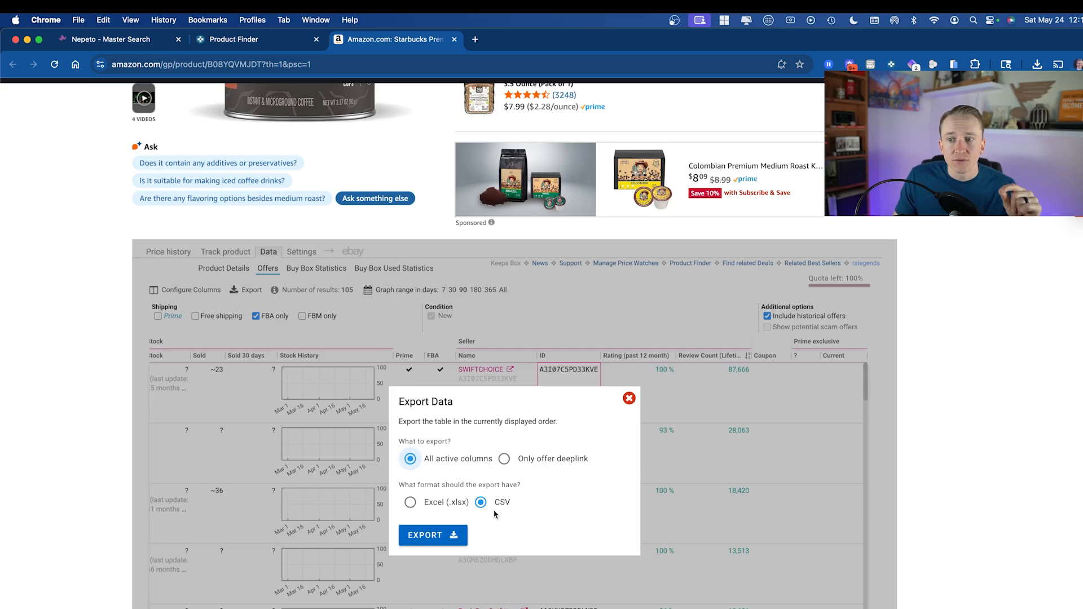
click(438, 537)
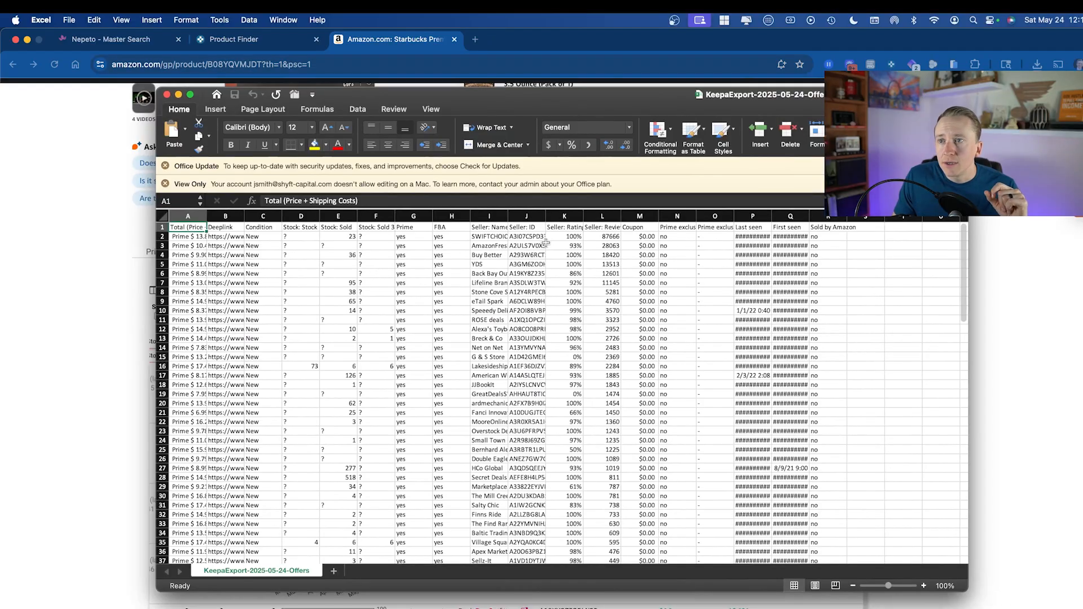
click(526, 217)
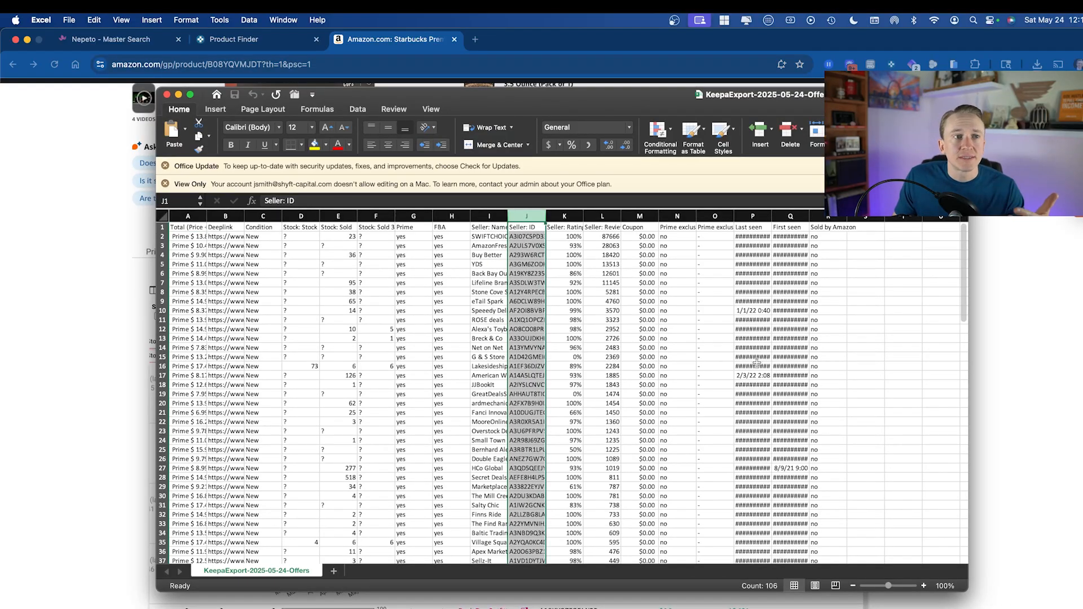
click(1025, 388)
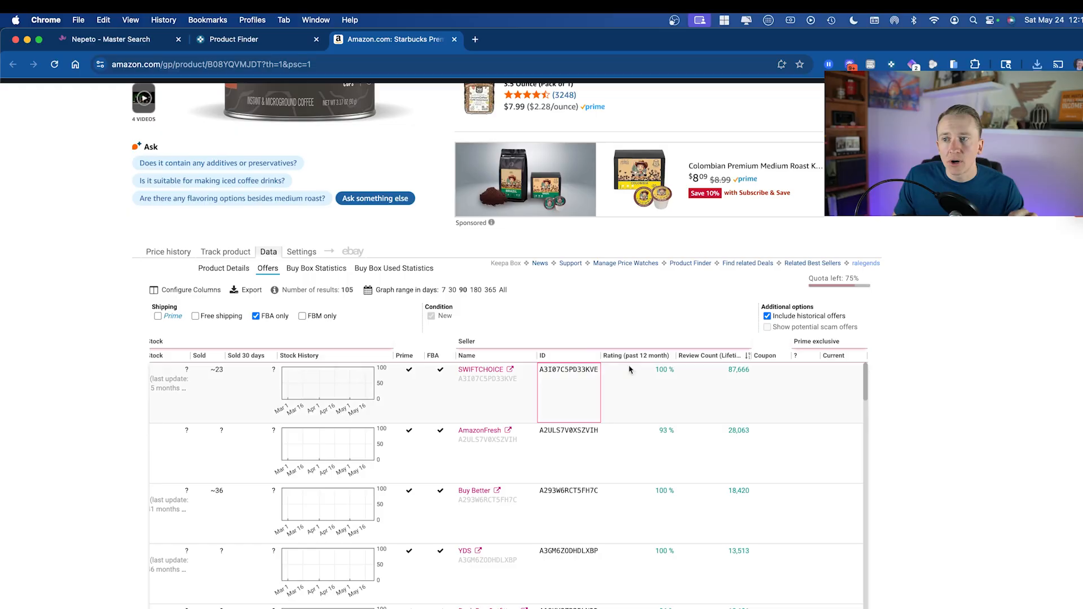
Filter the offers table's column list by "seller", hide the seller ID column and show it again
click(188, 290)
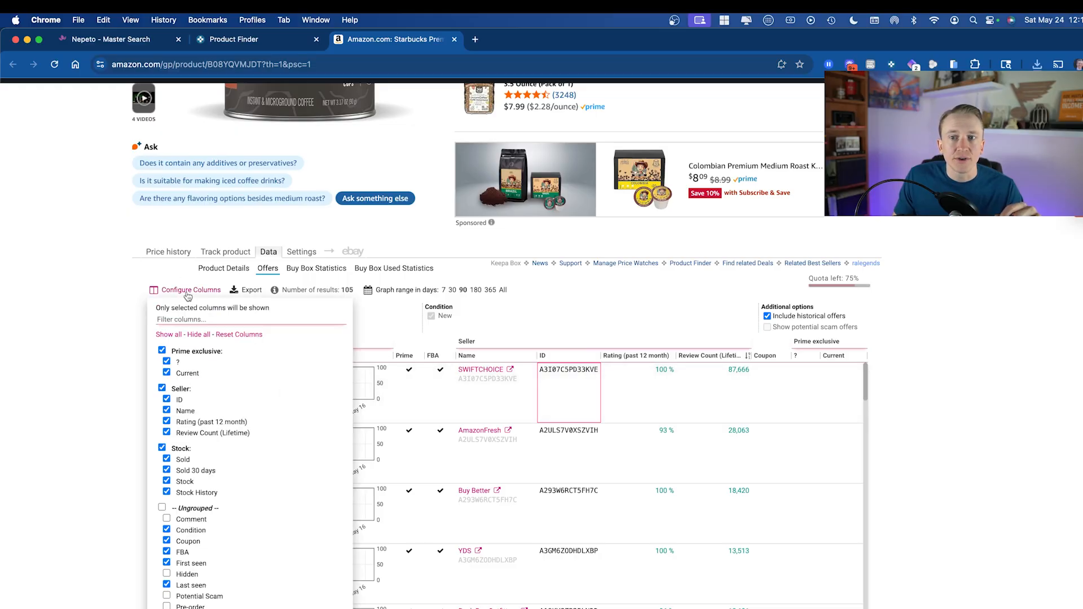
scroll(183, 350, up, 2)
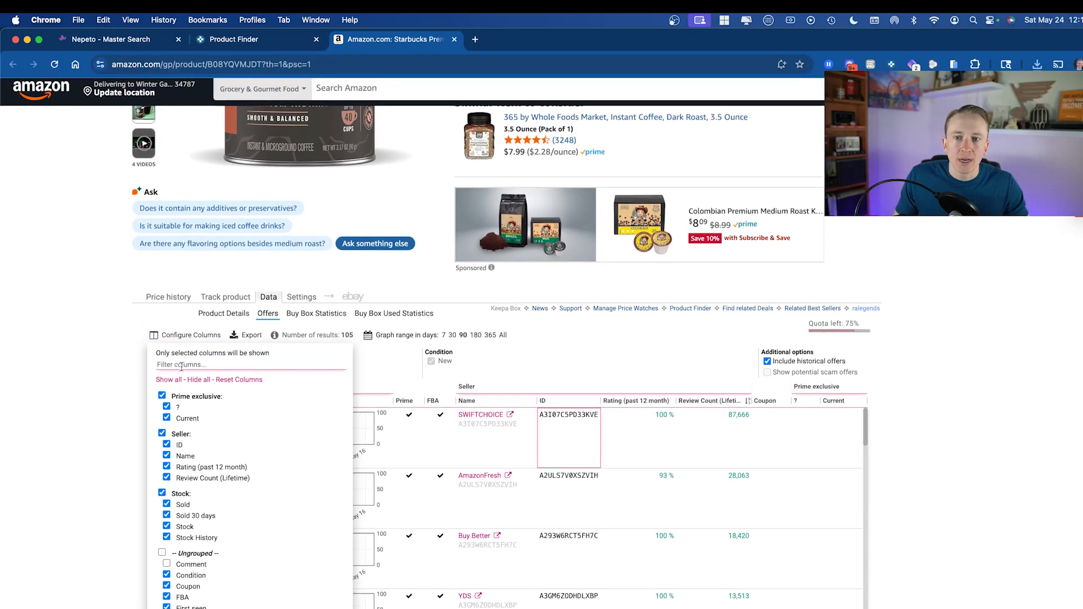
click(181, 365)
text(seller id)
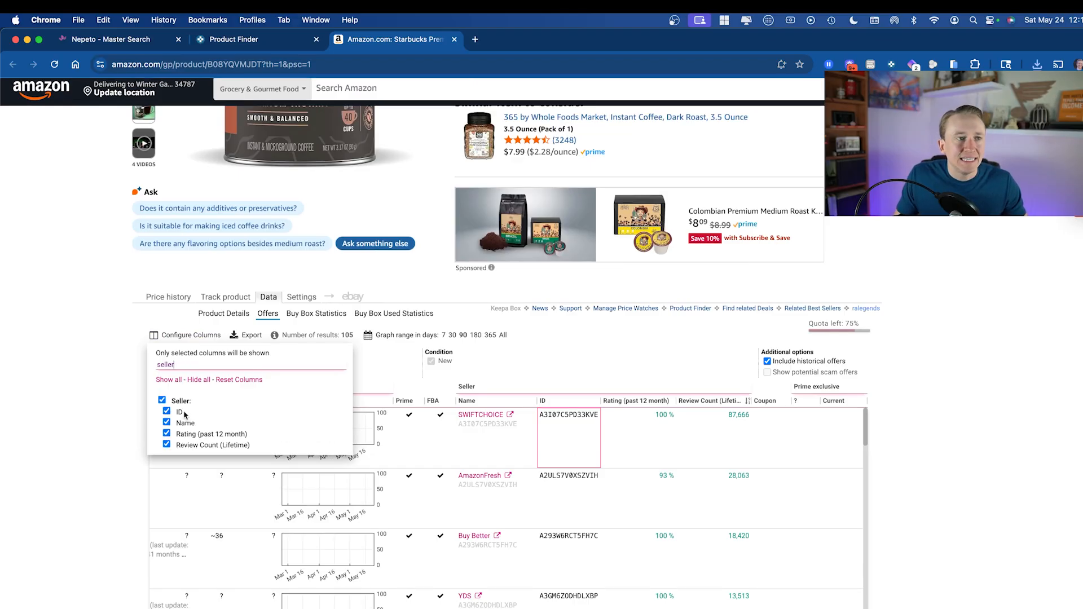
click(167, 412)
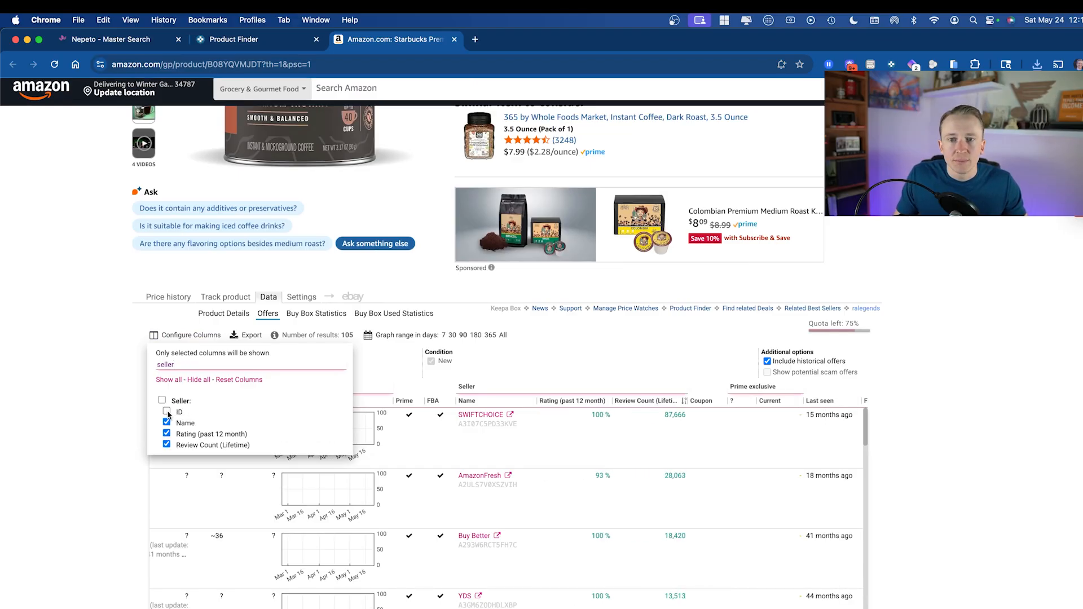
click(167, 411)
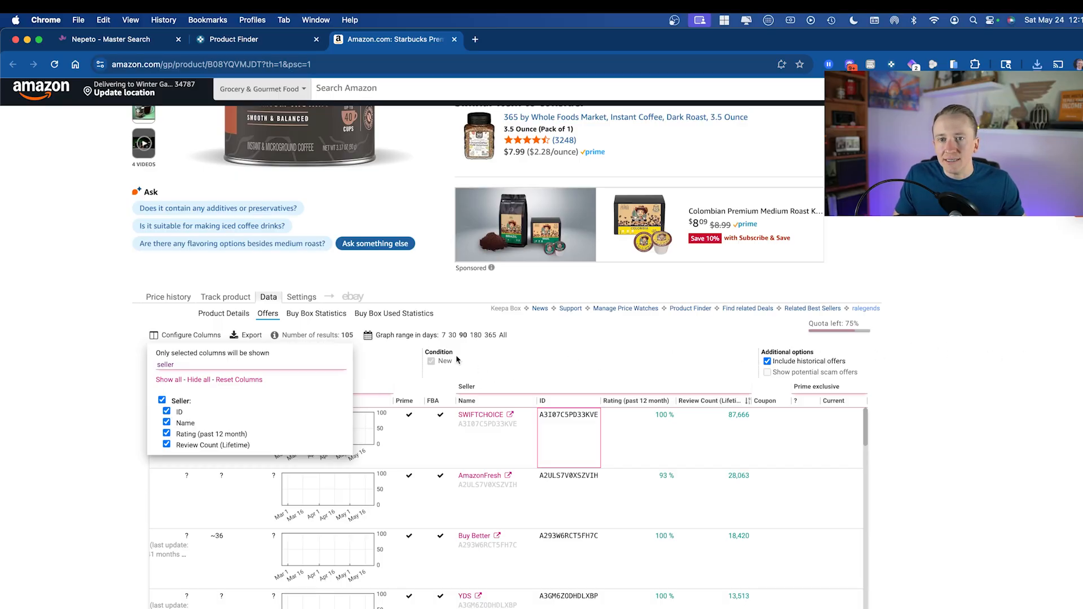
click(195, 336)
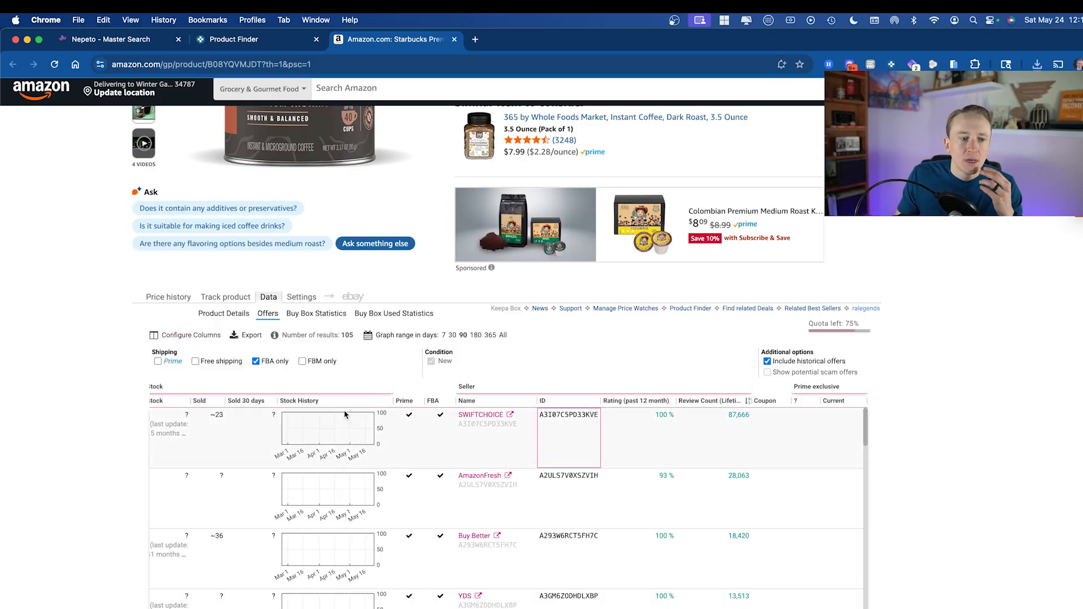
Copy the first 49 seller IDs from J2 down in the exported offers spreadsheet and return to the Amazon page
key(super+Tab)
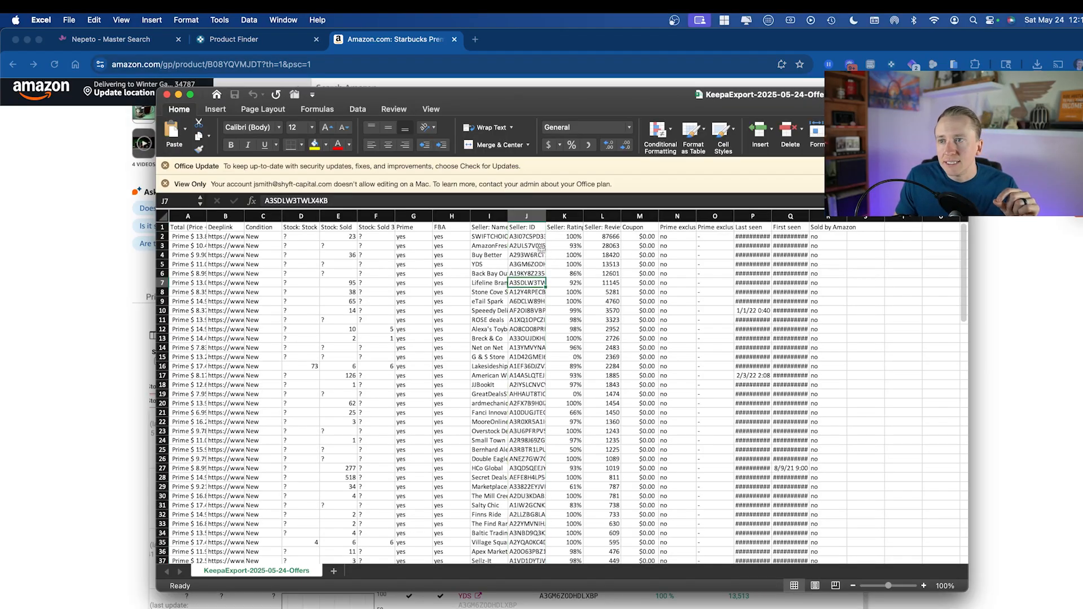
drag(539, 237, 524, 473)
key(super+c)
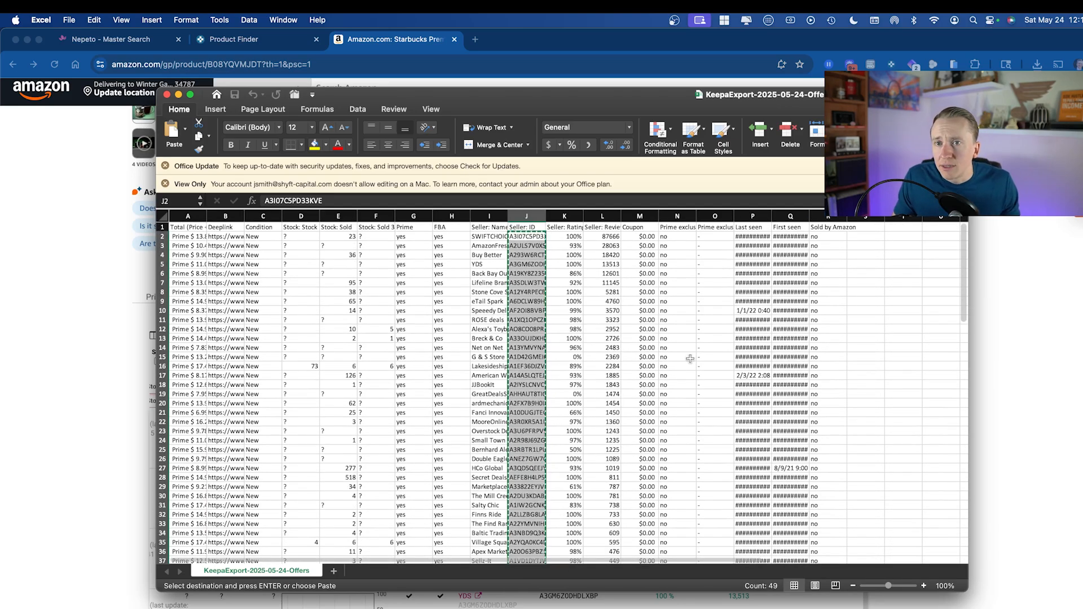
click(1041, 306)
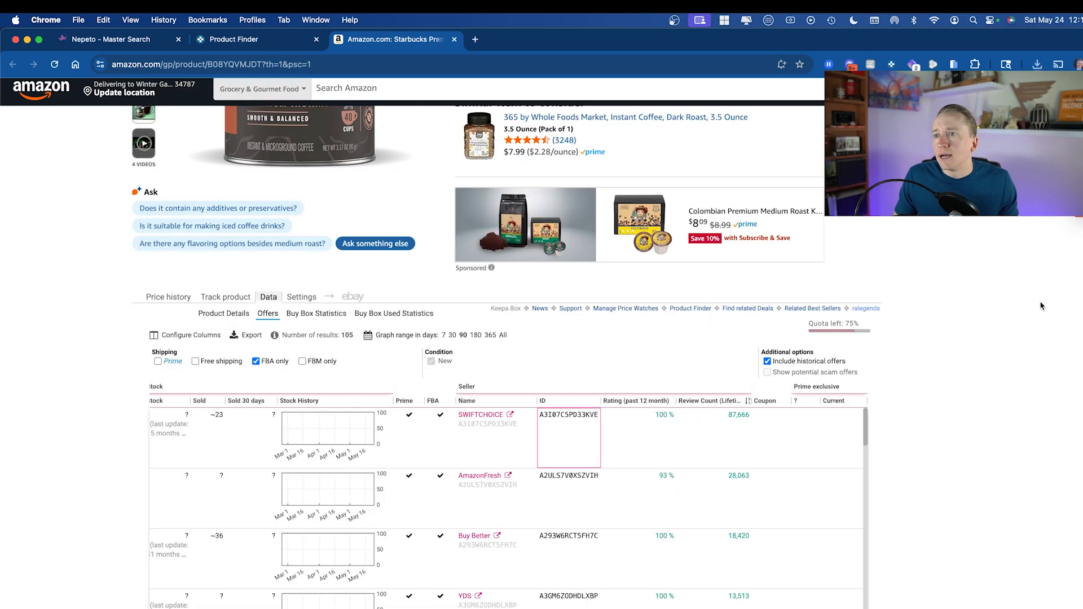
Open delim.co in a new browser tab, convert the copied seller IDs into a comma-separated list and select the whole result
click(477, 41)
text(delim.co)
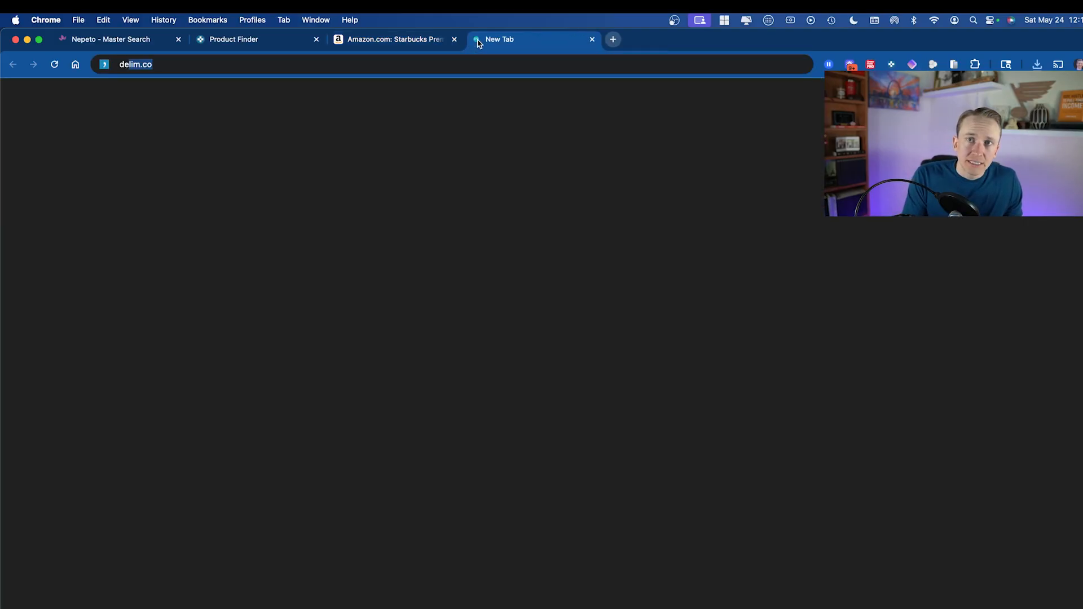
key(Return)
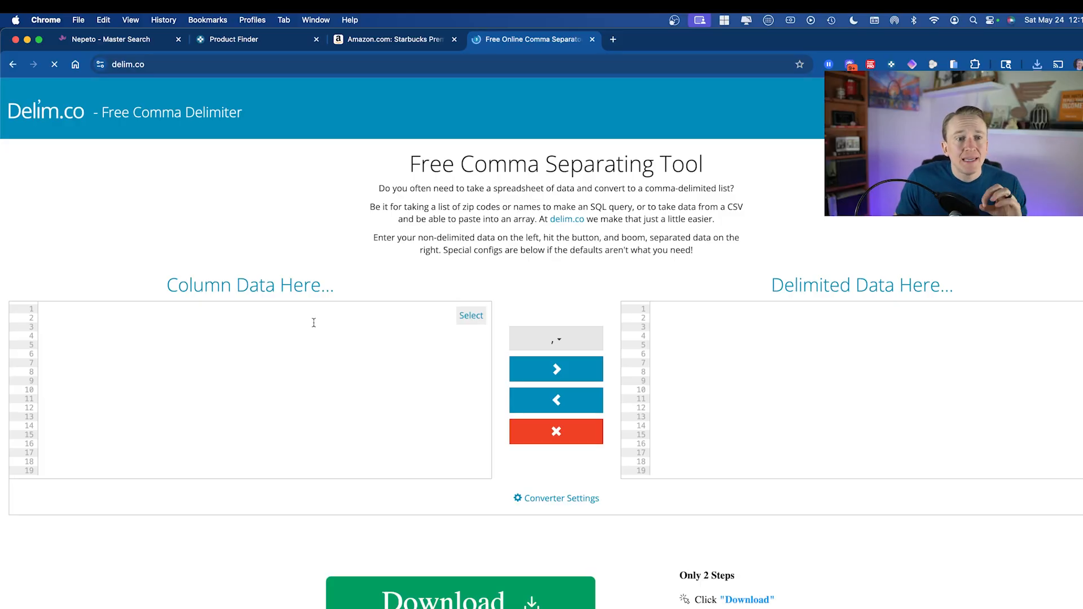
click(137, 310)
key(super+v)
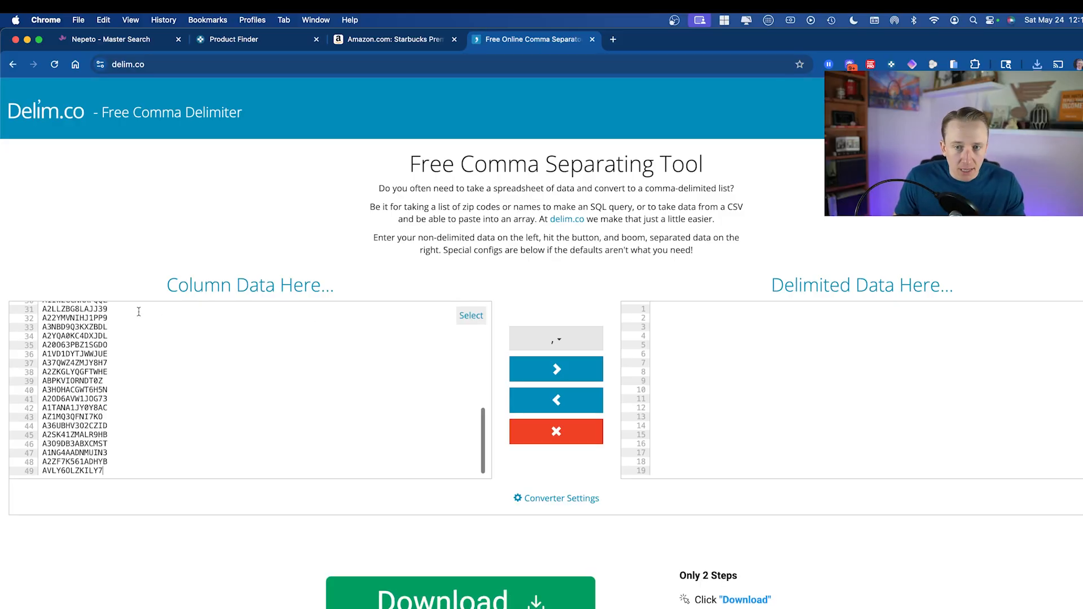
click(556, 371)
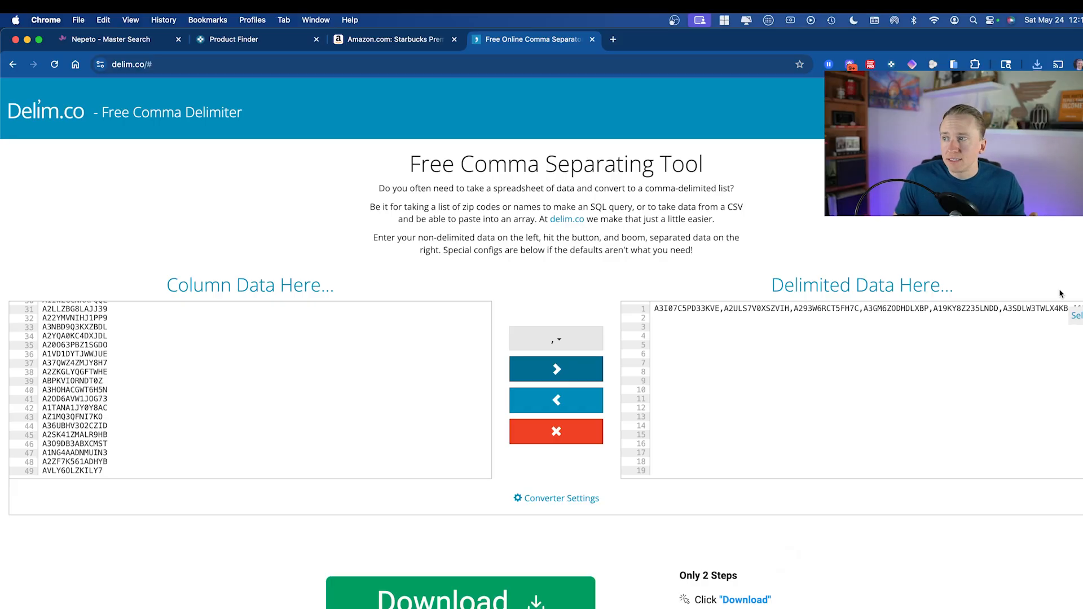
click(1075, 316)
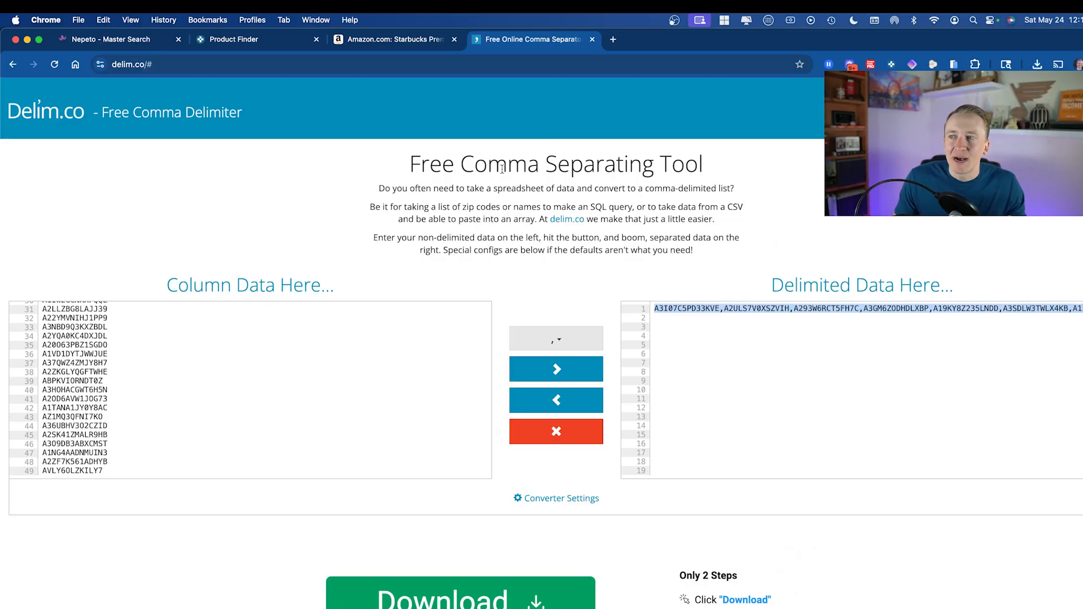
Paste the comma-separated seller IDs into the Seller filter of Keepa's Product Finder and apply them
click(215, 37)
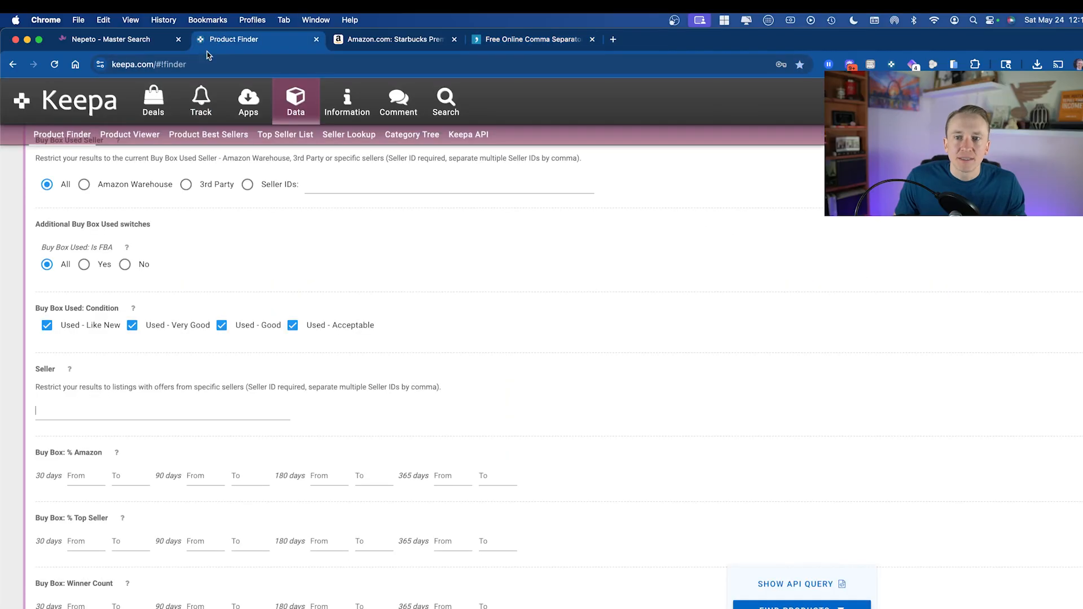
click(71, 399)
key(super+v)
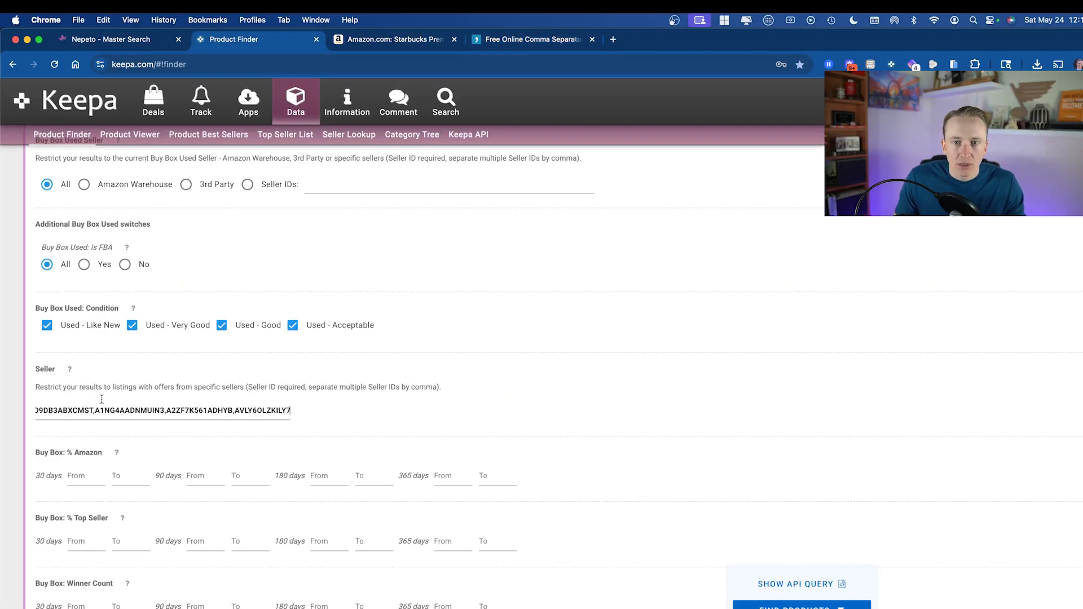
key(Tab)
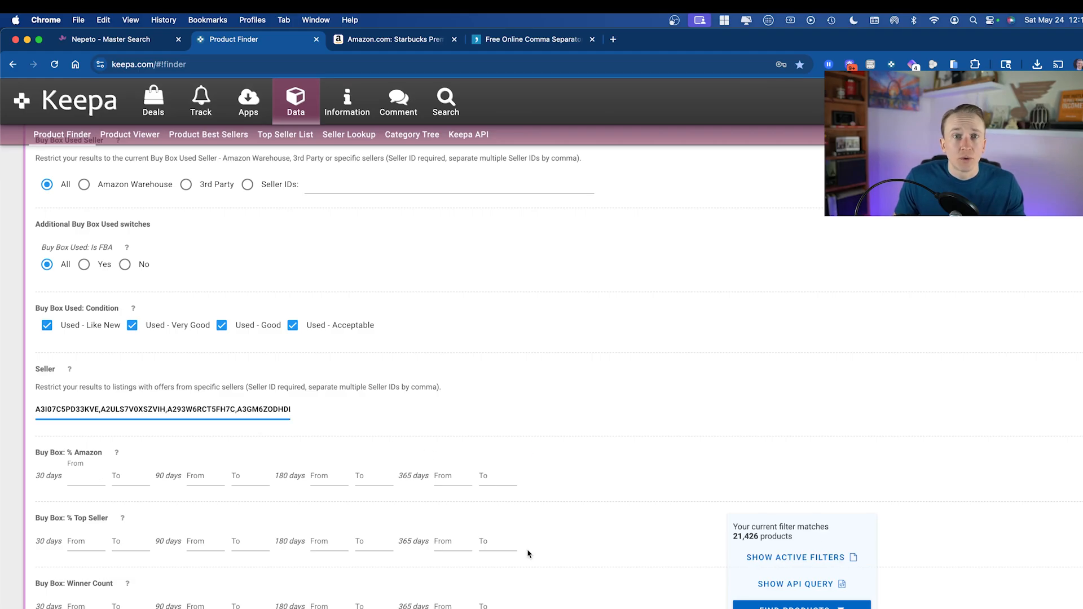
Restrict the Product Finder results to listings where the Amazon price is out of stock
scroll(366, 473, up, 15)
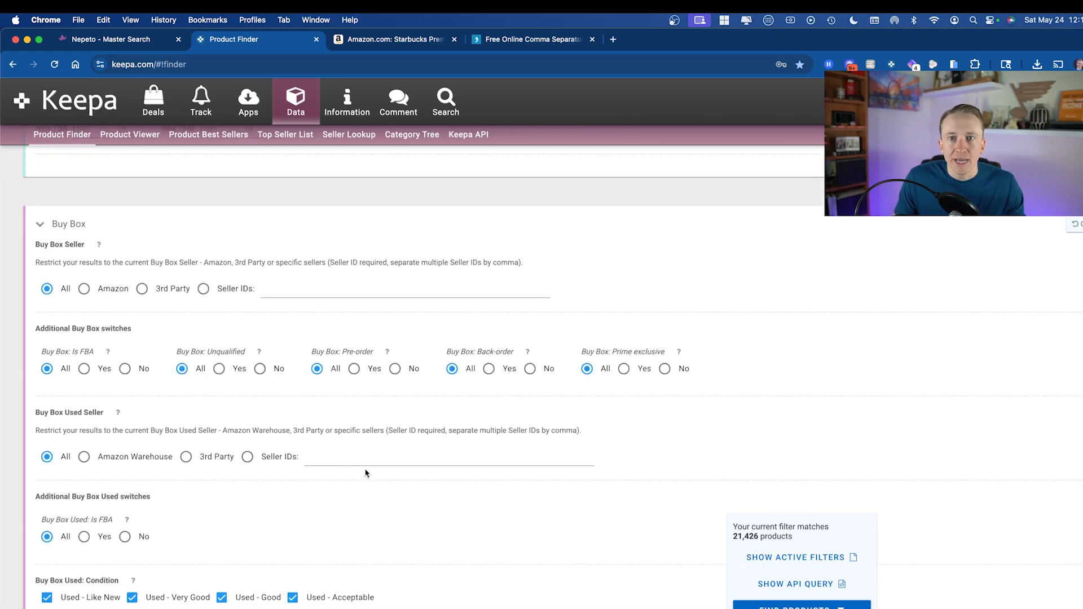
scroll(365, 474, up, 10)
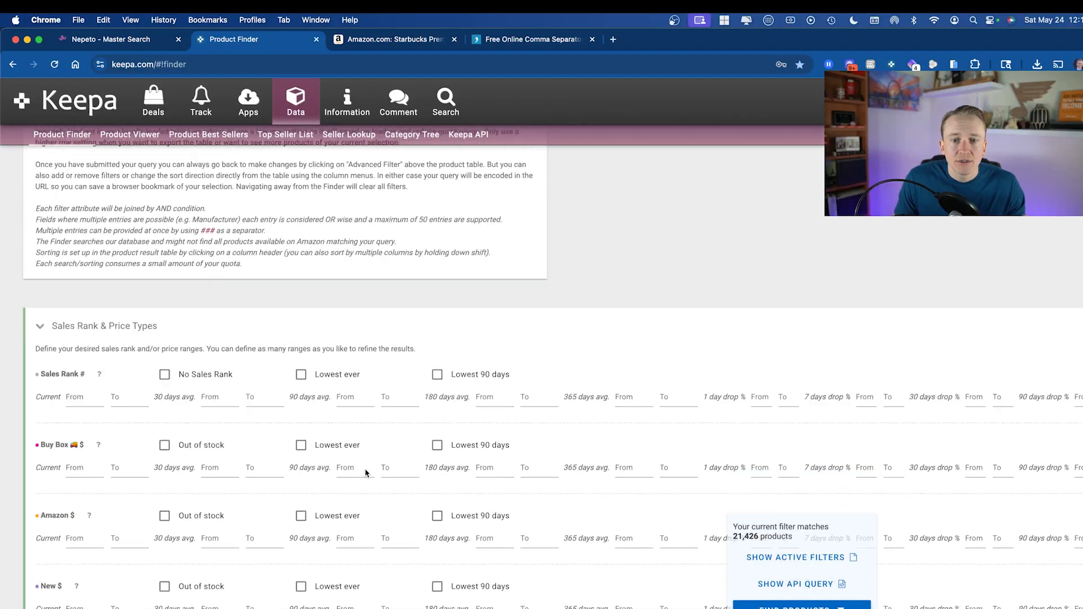
scroll(339, 462, down, 4)
click(164, 282)
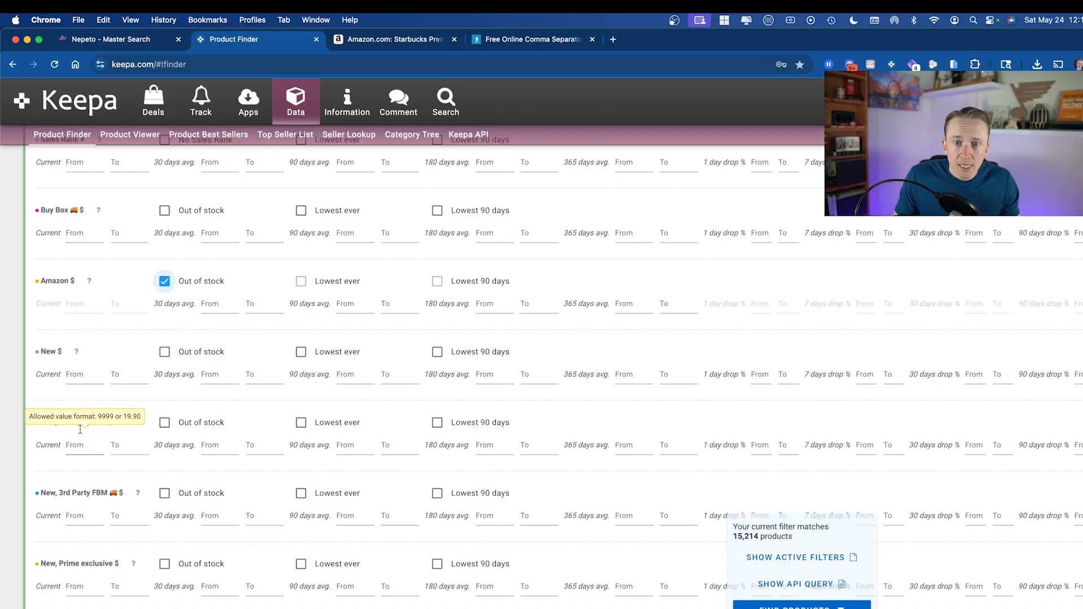
Set the minimum New price to 15 for current and for the 30, 90, 180 and 365 day averages
click(82, 367)
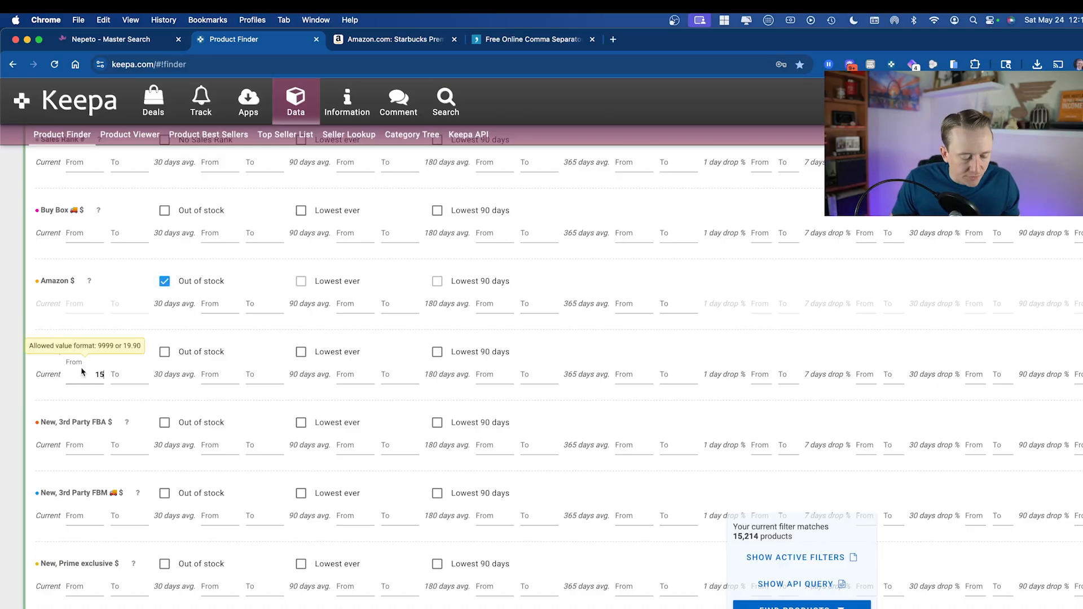
key(Tab)
key(Tab)
text(15)
key(Tab)
key(Tab)
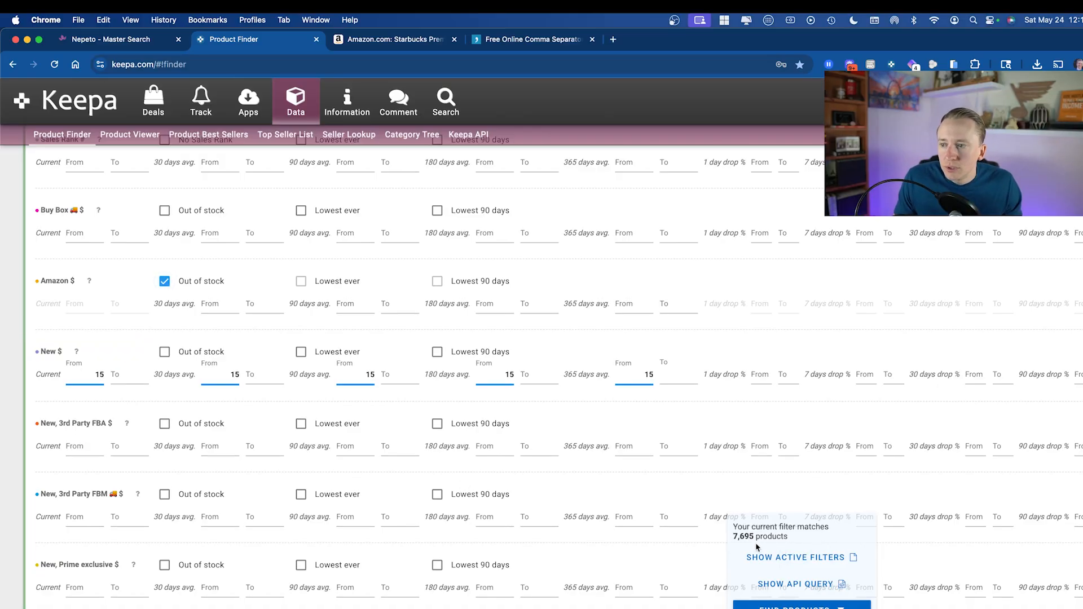
Set the maximum current Sales Rank to 300000
scroll(459, 522, down, 10)
scroll(458, 524, down, 20)
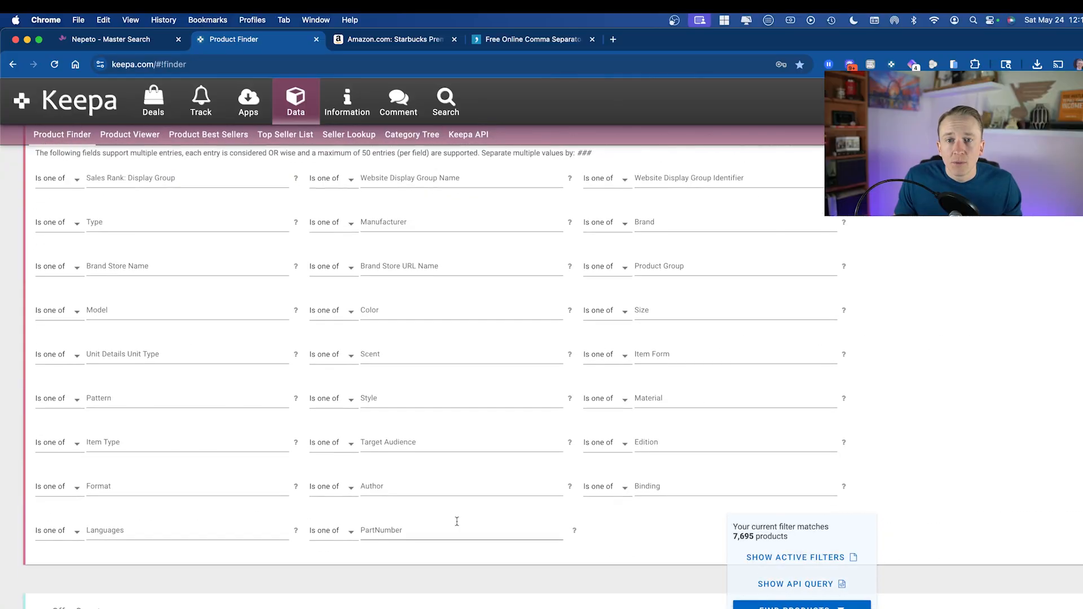
scroll(457, 522, up, 20)
scroll(457, 521, up, 20)
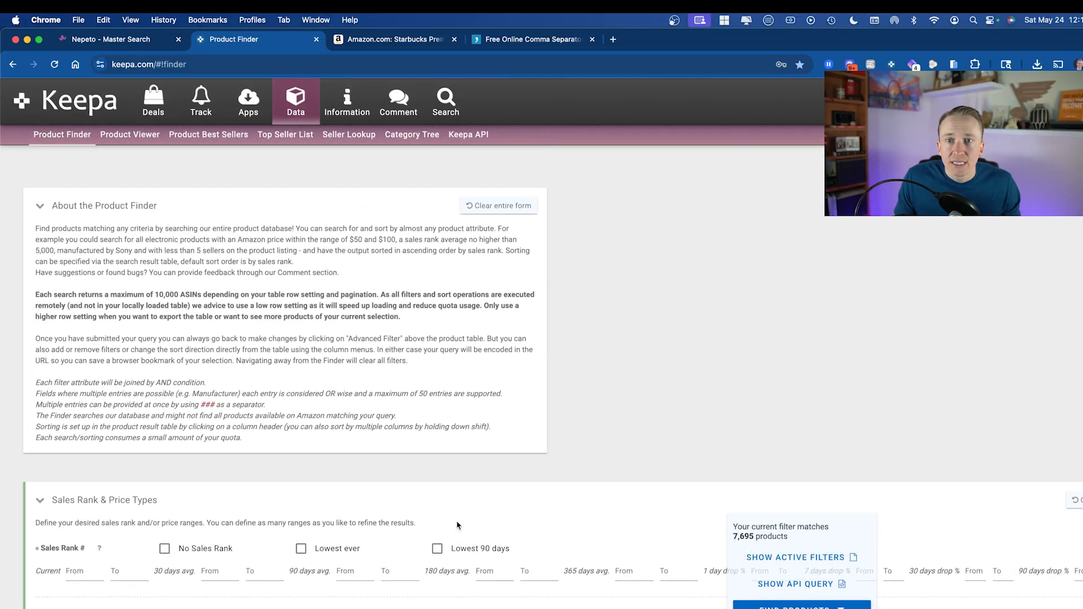
scroll(127, 556, down, 2)
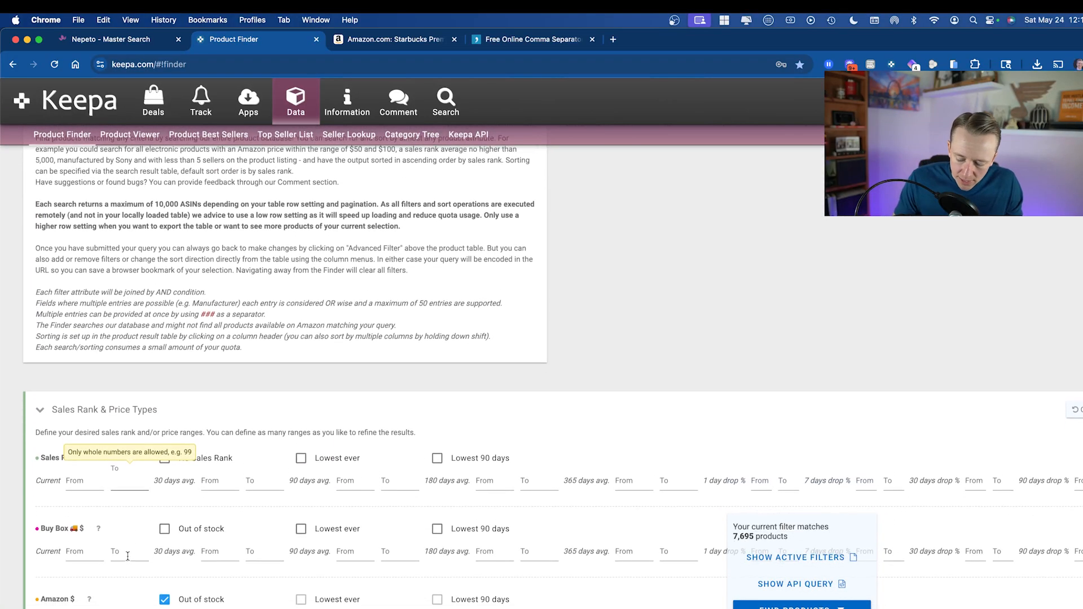
text(300000)
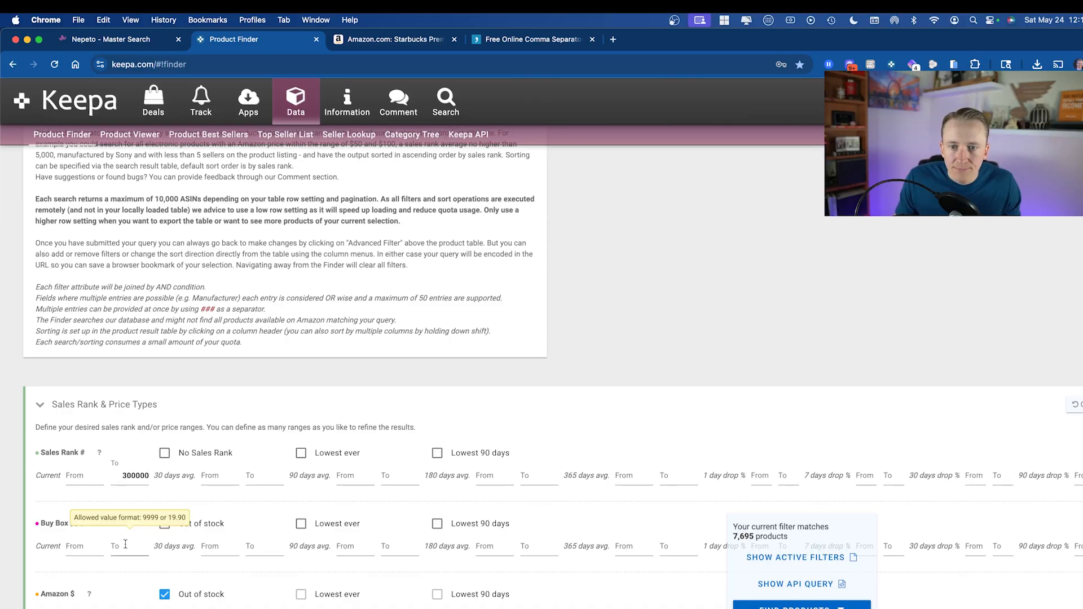
Copy the 300000 Sales Rank limit into the maximums of the 30, 90, 180 and 365 day averages
double_click(134, 474)
key(super+c)
click(265, 476)
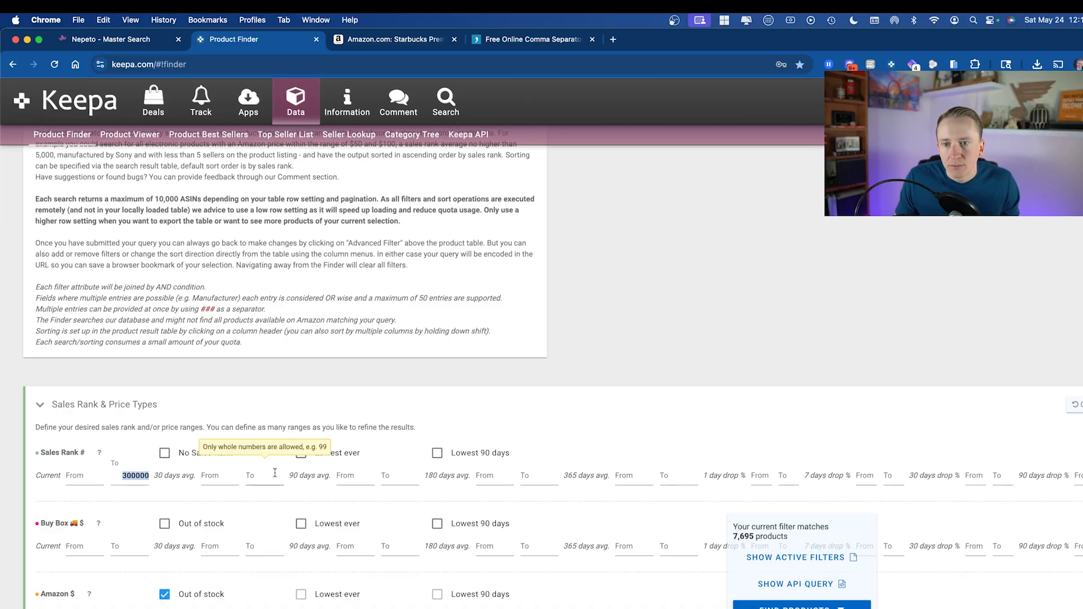
key(super+v)
click(400, 476)
key(super+v)
click(549, 478)
key(super+v)
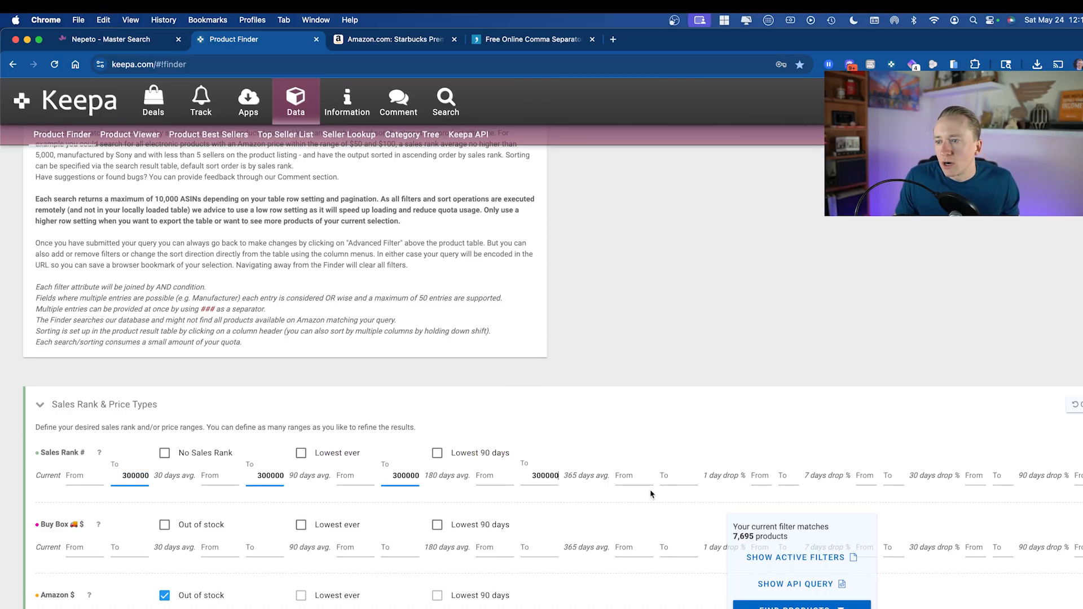
click(671, 477)
key(super+v)
click(767, 476)
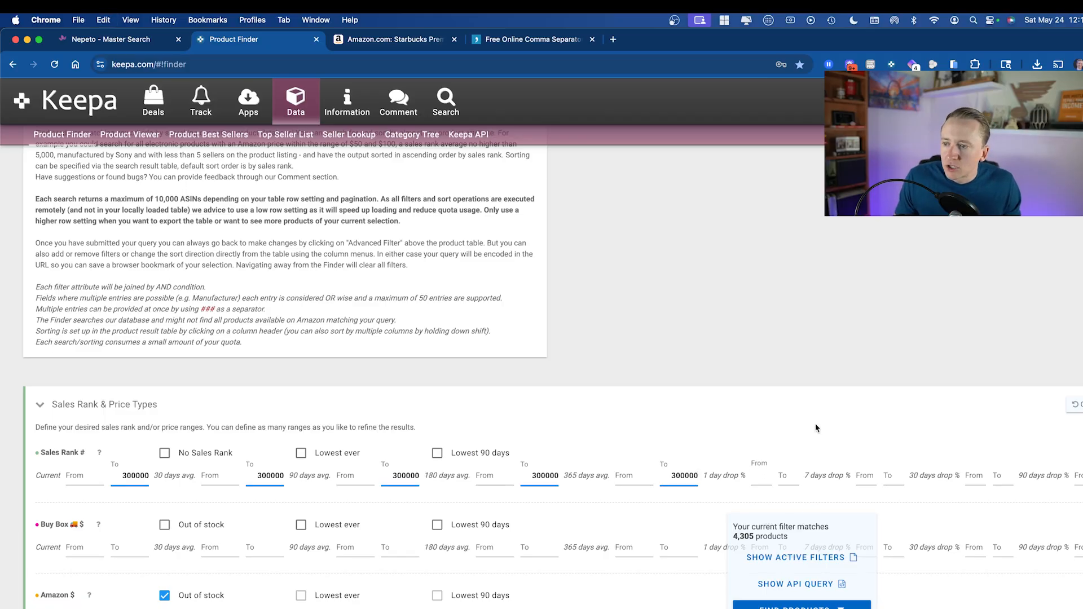
Set the minimum New Offer Count to 3 for the current value and the 30 day average
scroll(812, 429, down, 2)
scroll(620, 538, down, 10)
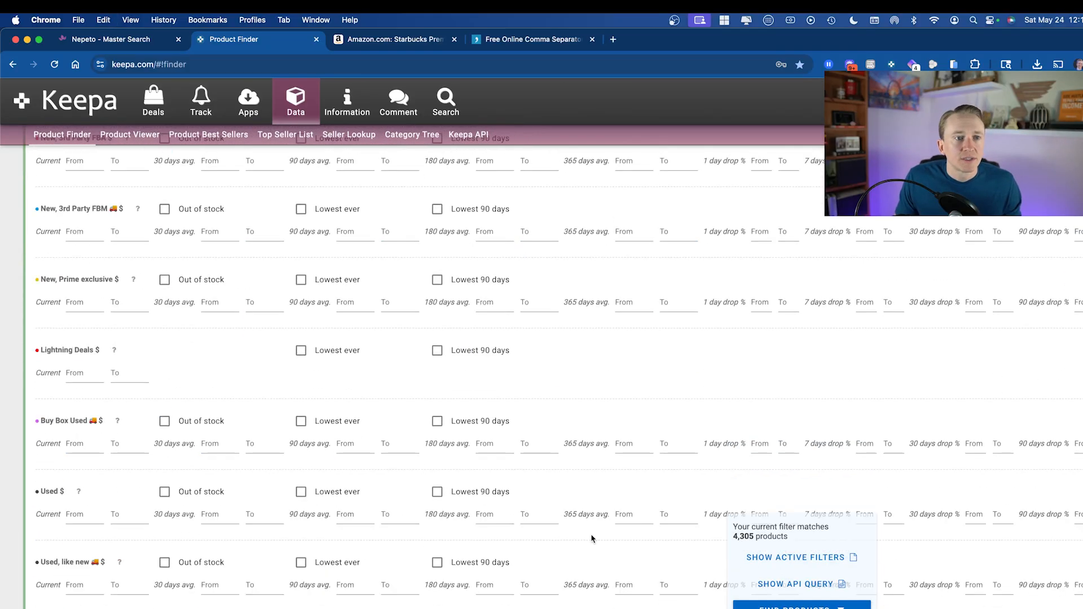
scroll(592, 539, down, 20)
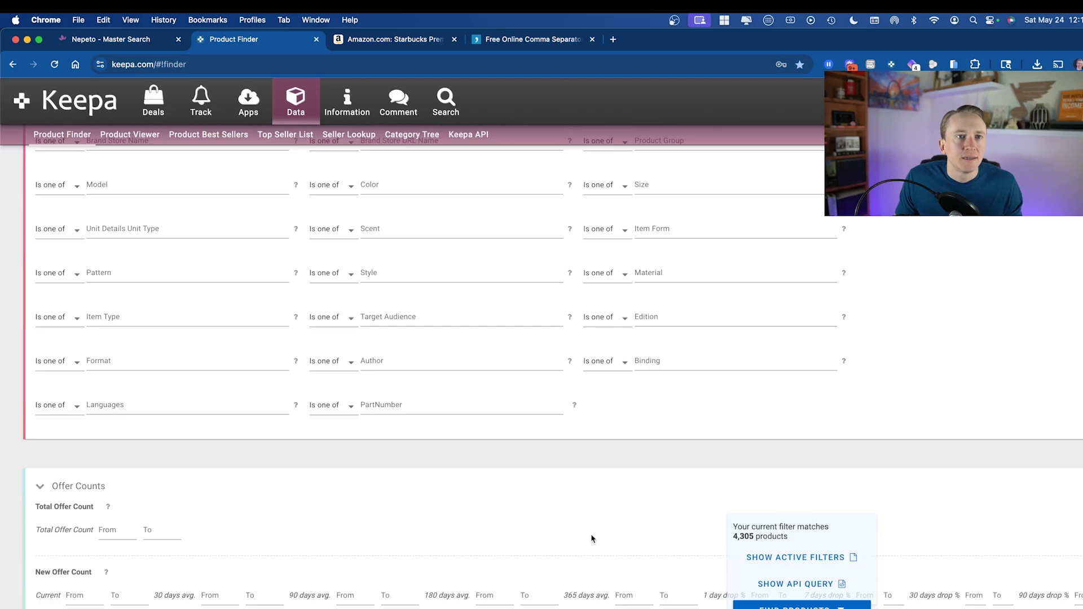
scroll(592, 539, down, 5)
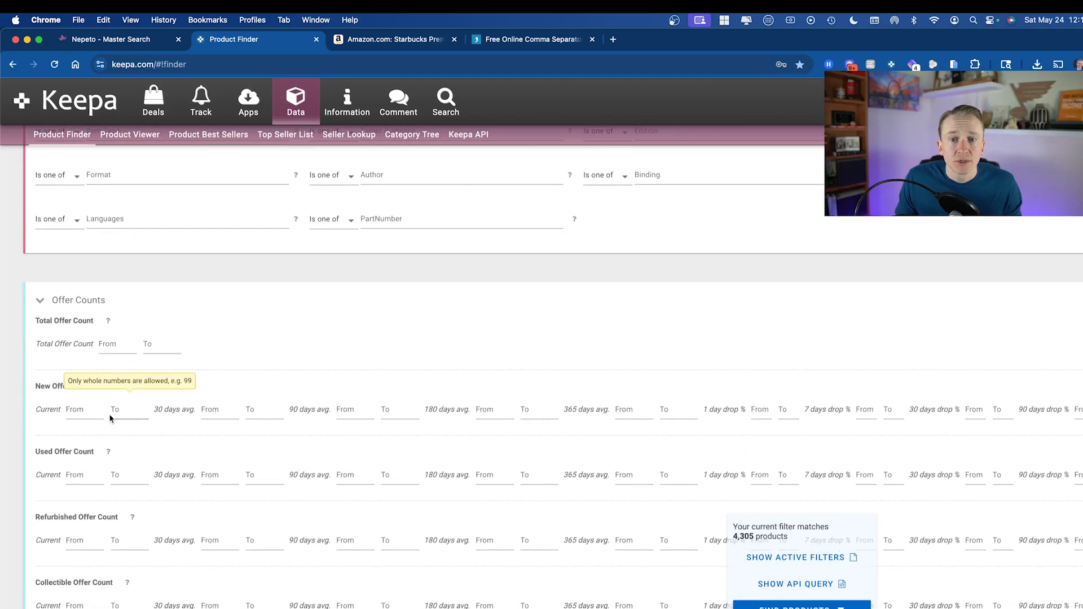
click(85, 412)
text(3)
click(234, 410)
text(3)
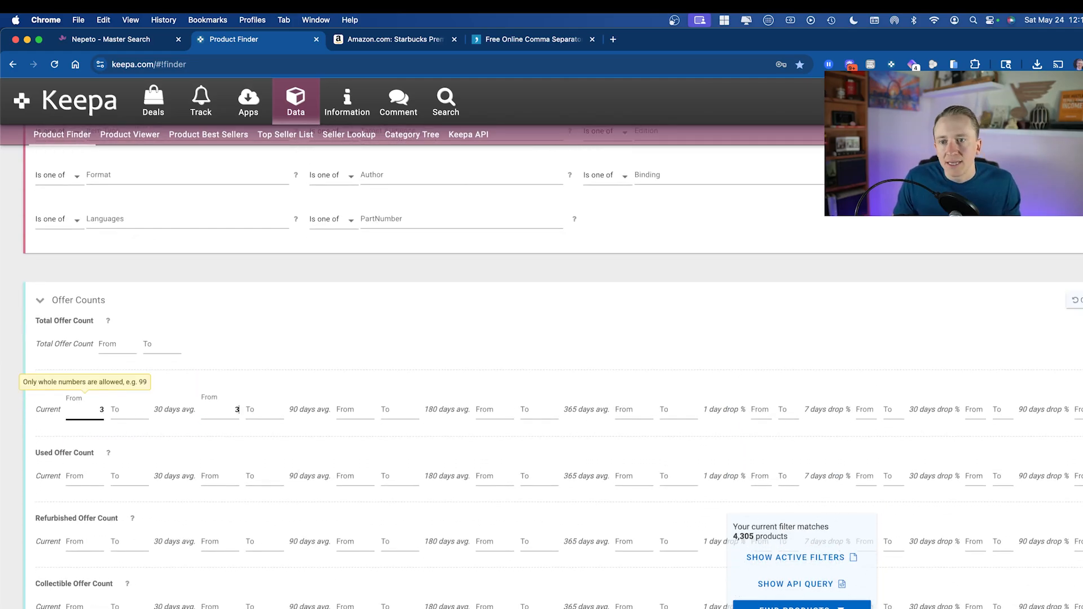
Set the minimum New Offer Count to 3 for the 90, 180 and 365 day averages as well
key(Tab)
key(Tab)
text(3)
key(Tab)
key(Tab)
text(3)
key(Tab)
key(Tab)
text(3)
key(Tab)
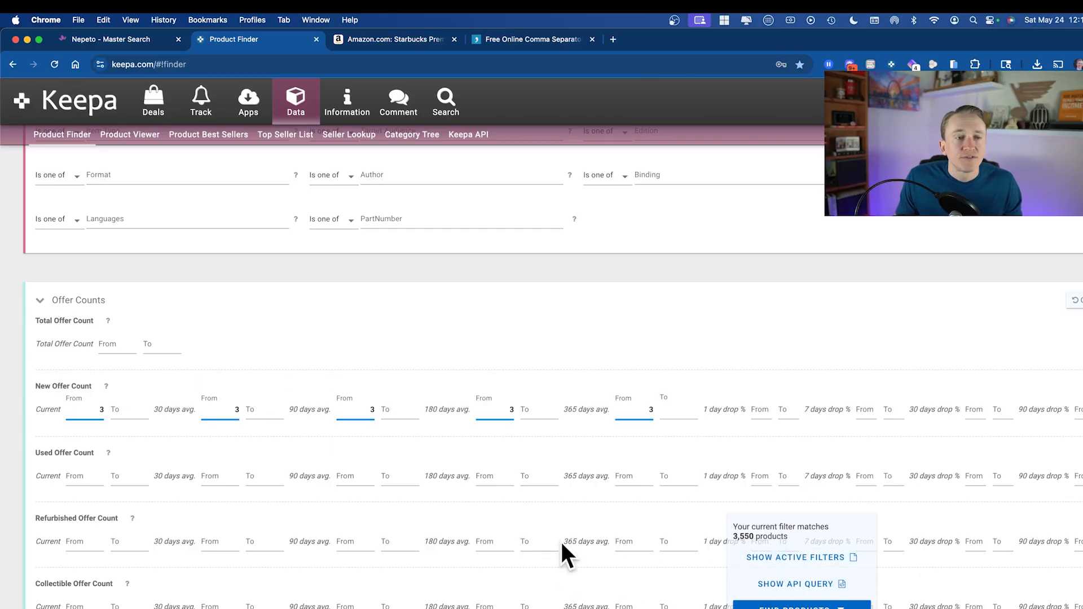
Run the Product Finder search with these filters and export only the ASINs of the results as CSV
scroll(564, 556, down, 2)
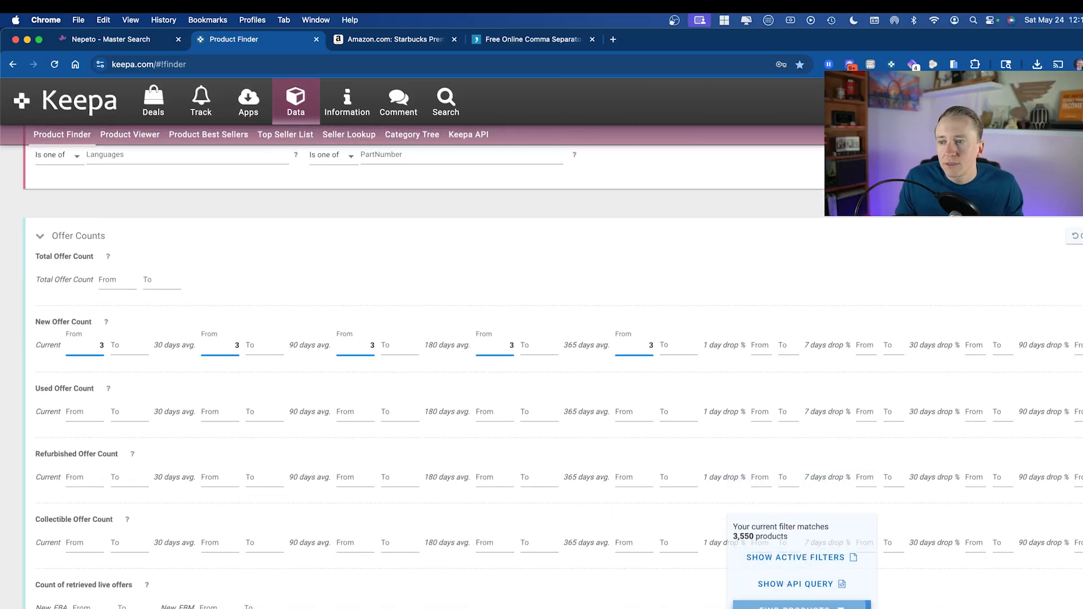
click(801, 606)
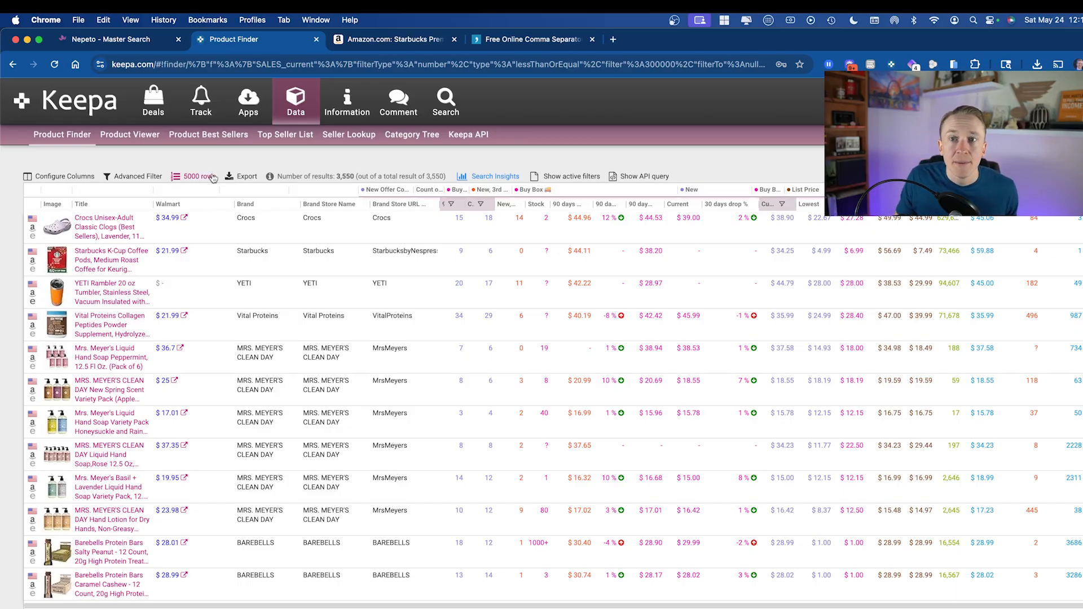
click(240, 177)
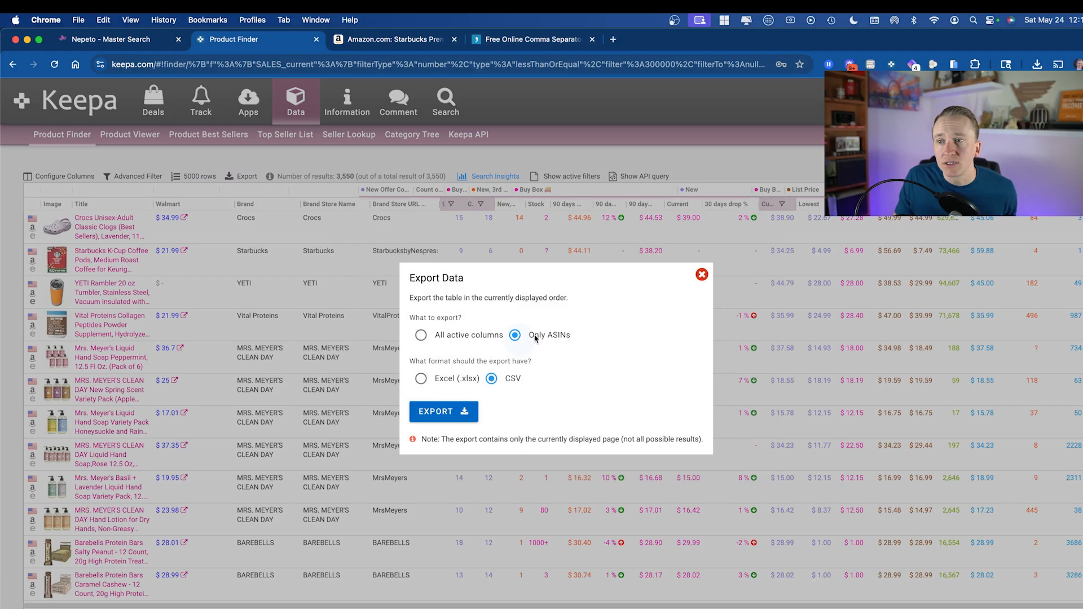
click(475, 412)
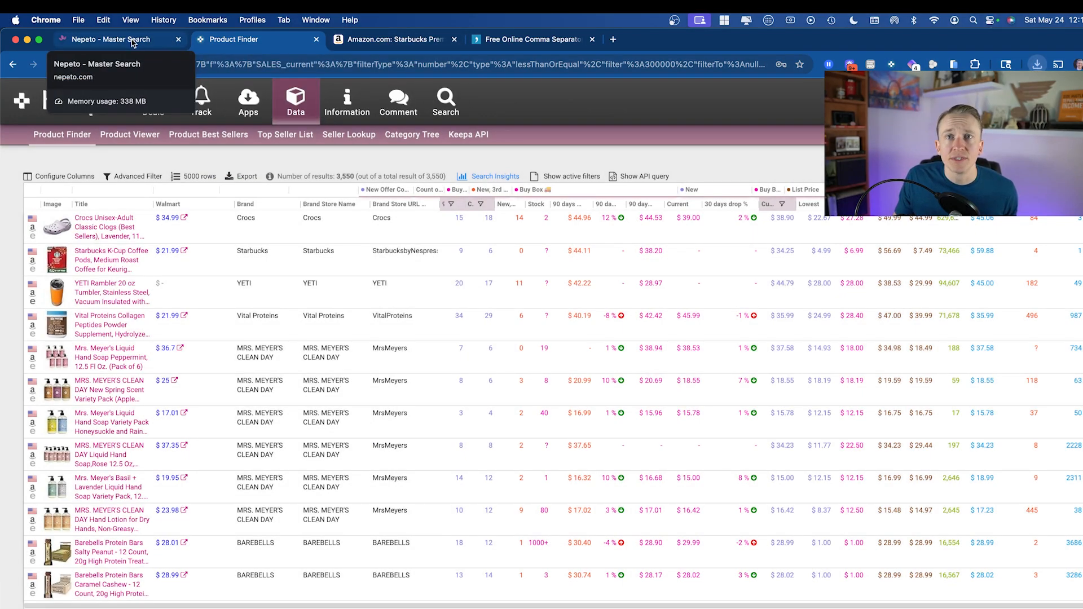
Reload Nepeto Master Search and choose KeepaExport-2025-05-24-ProductFinder (1).csv from Downloads as the file to upload
click(133, 43)
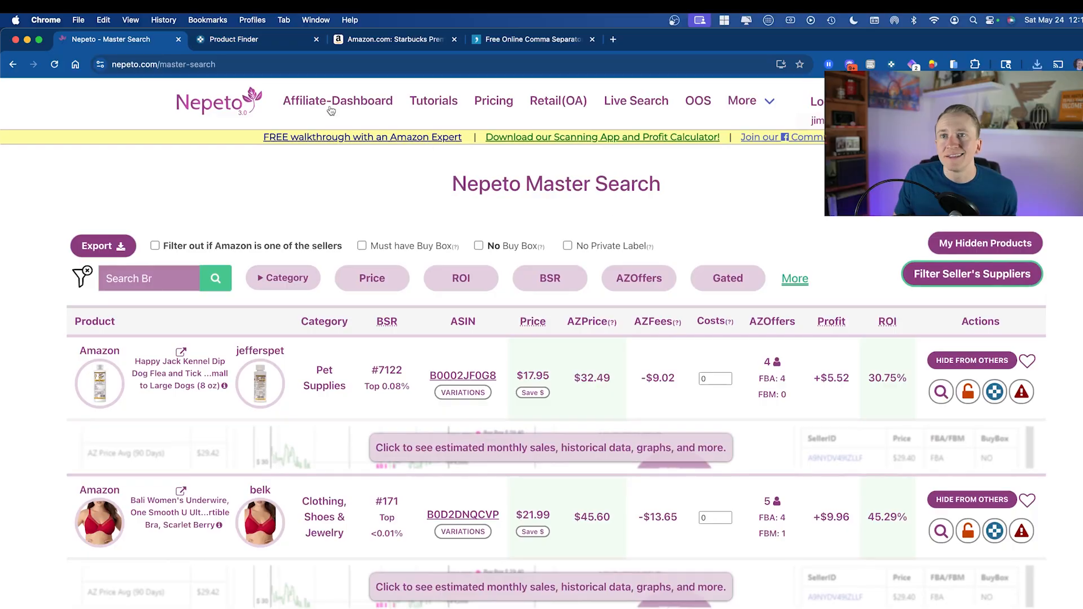
click(54, 64)
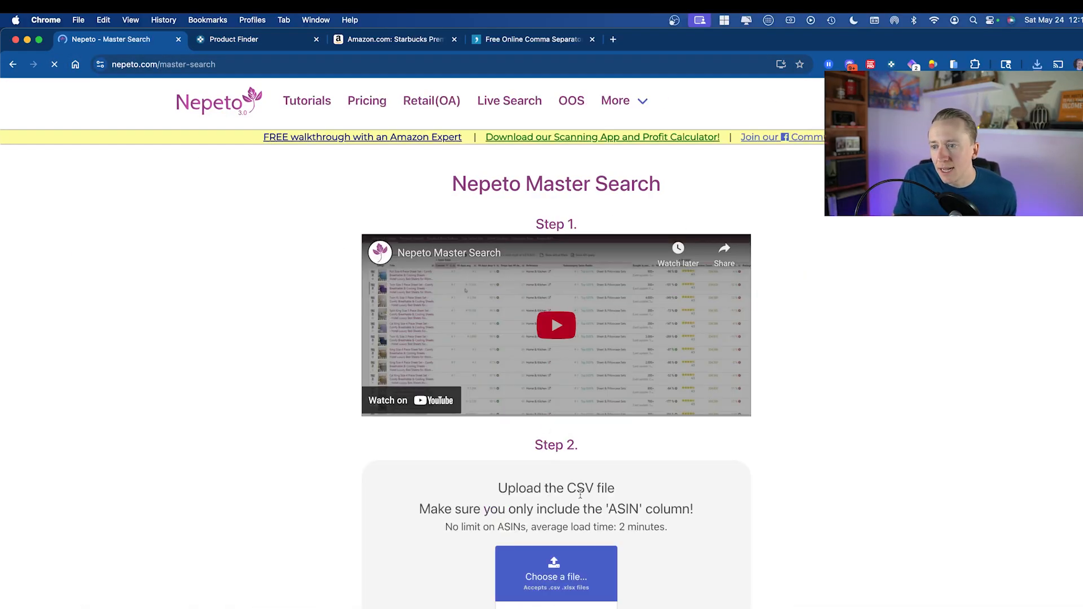
click(568, 595)
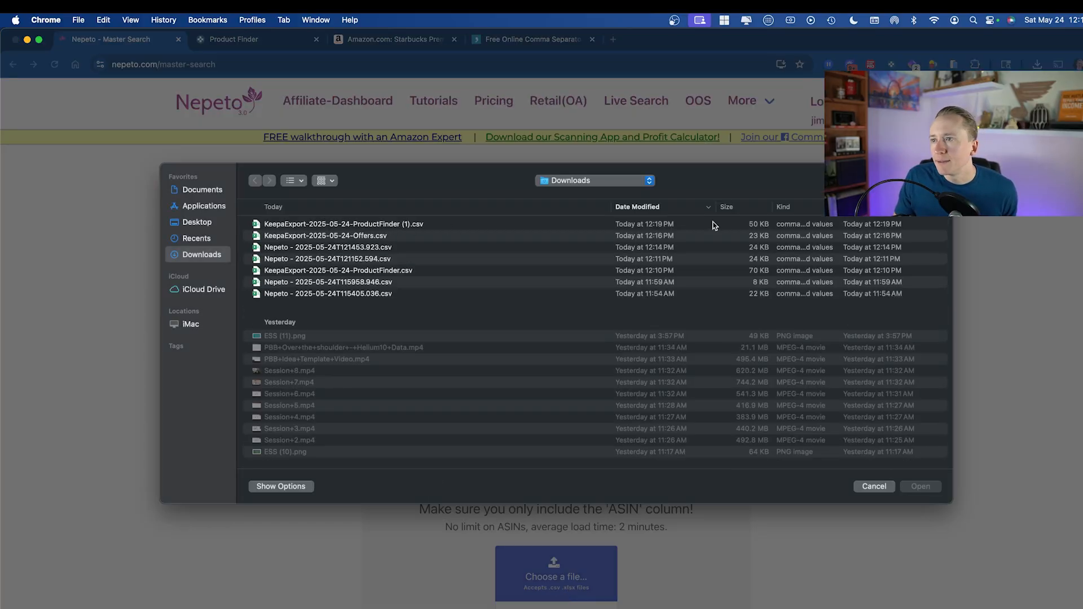
click(517, 210)
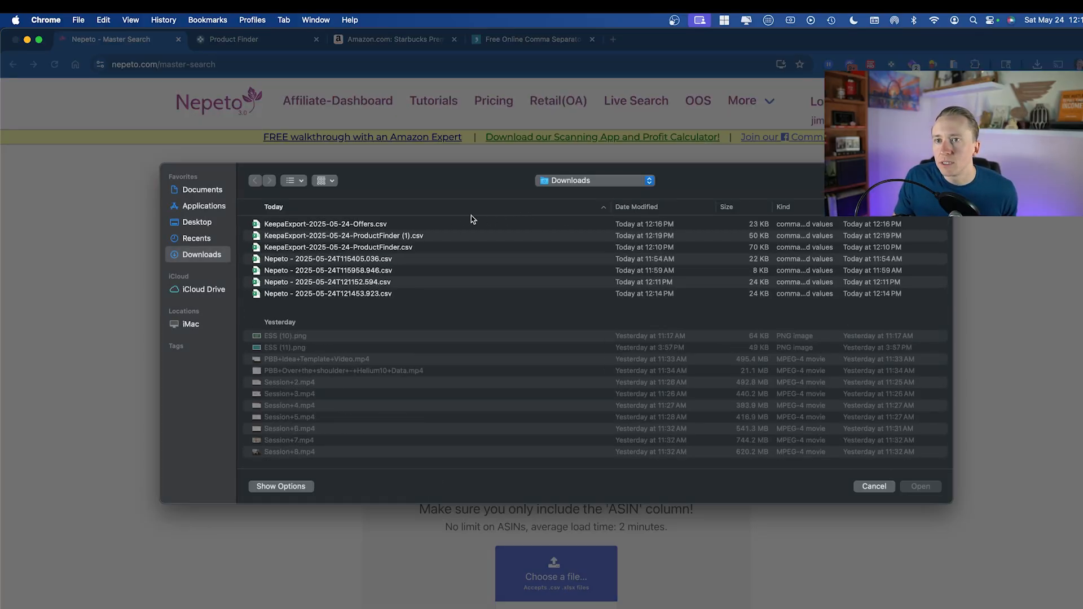
click(649, 237)
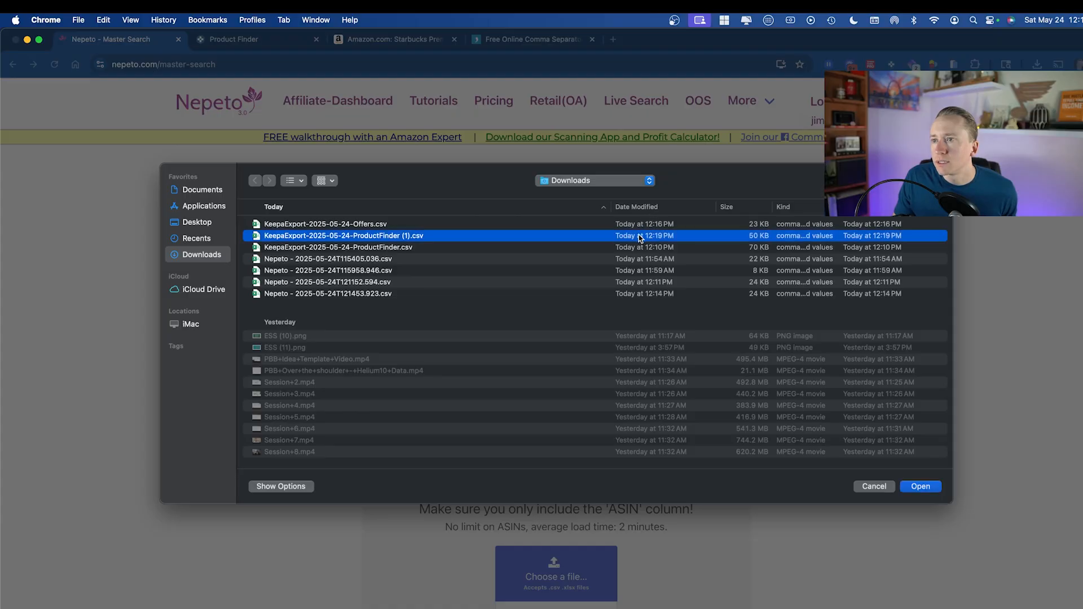
double_click(640, 236)
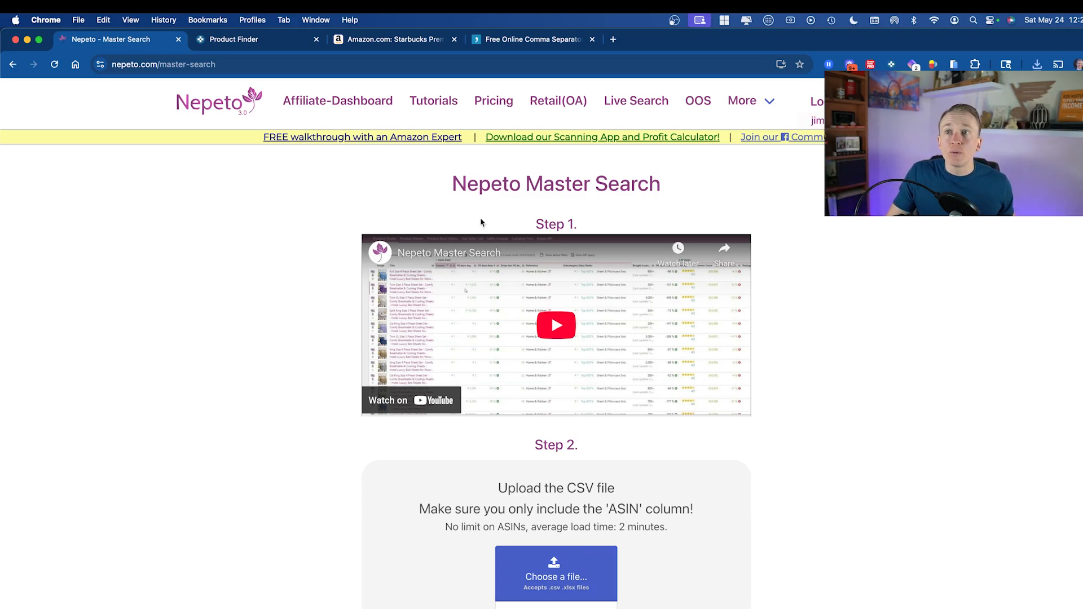
Revisit the Amazon offers data and the comma separating tool, and look through the product matches in Nepeto Master Search
click(410, 39)
scroll(404, 330, up, 5)
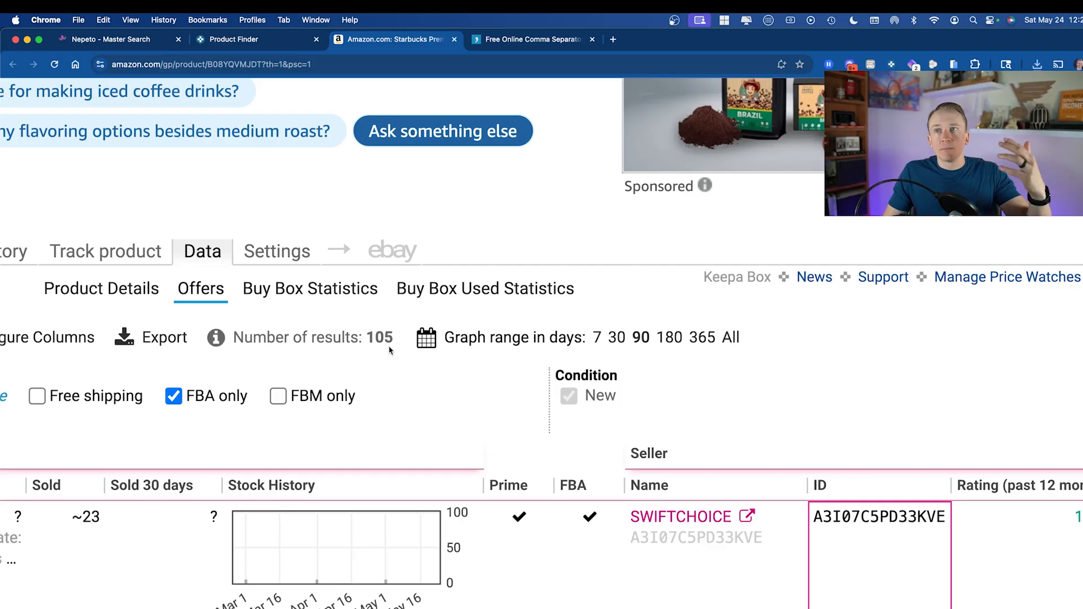
click(535, 38)
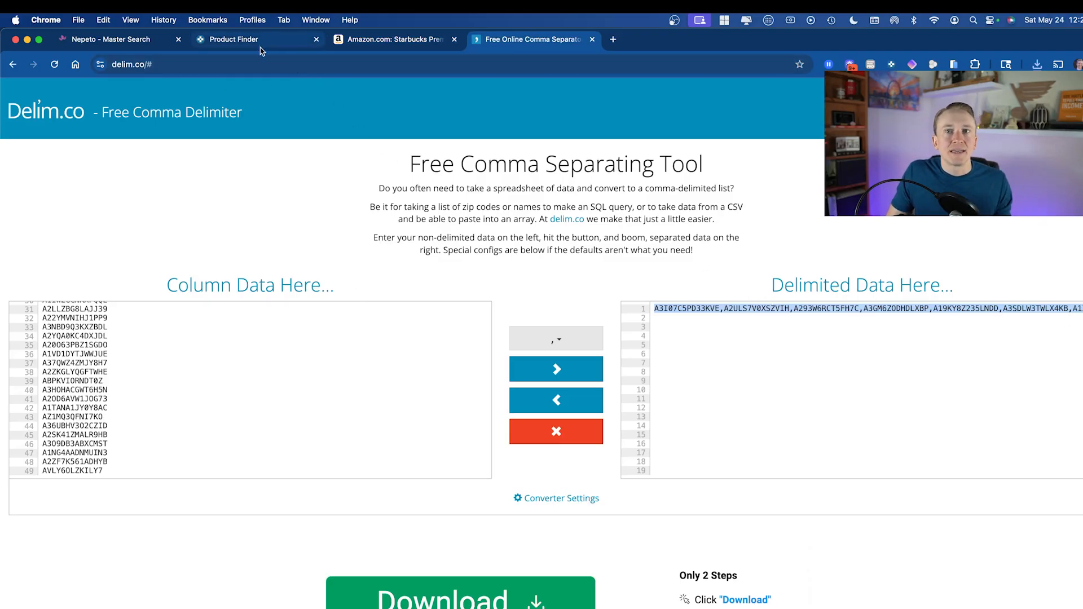
click(102, 45)
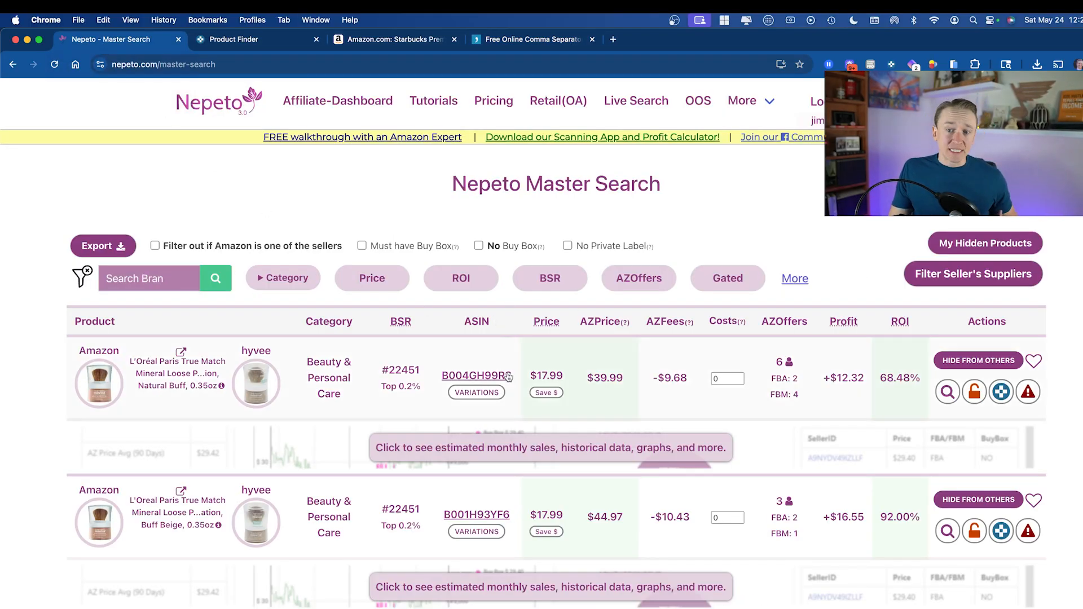
scroll(348, 364, down, 5)
scroll(348, 364, down, 10)
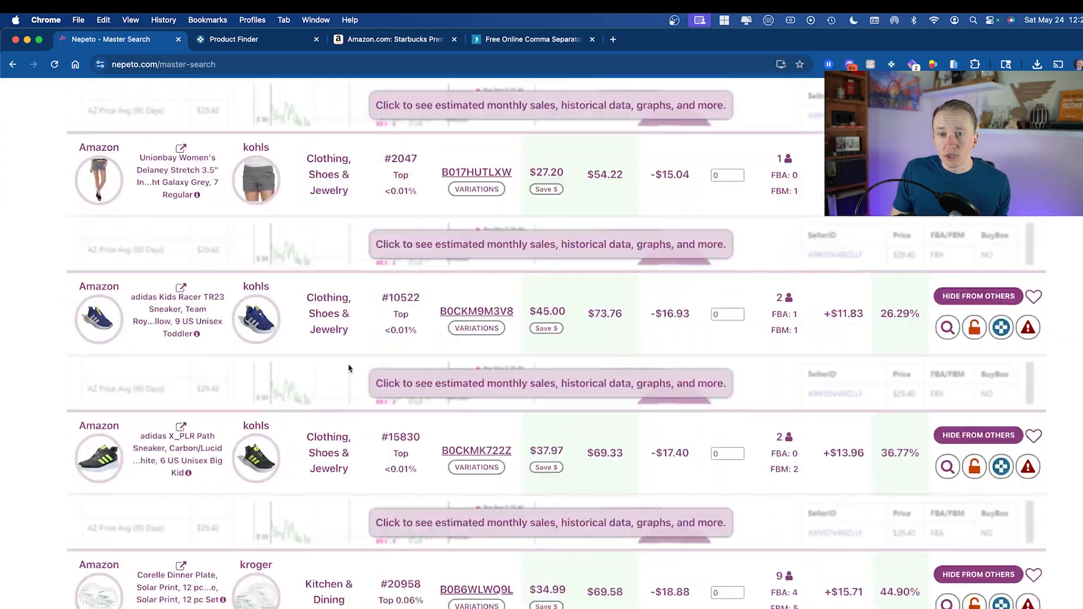
scroll(350, 364, up, 15)
scroll(349, 366, down, 1)
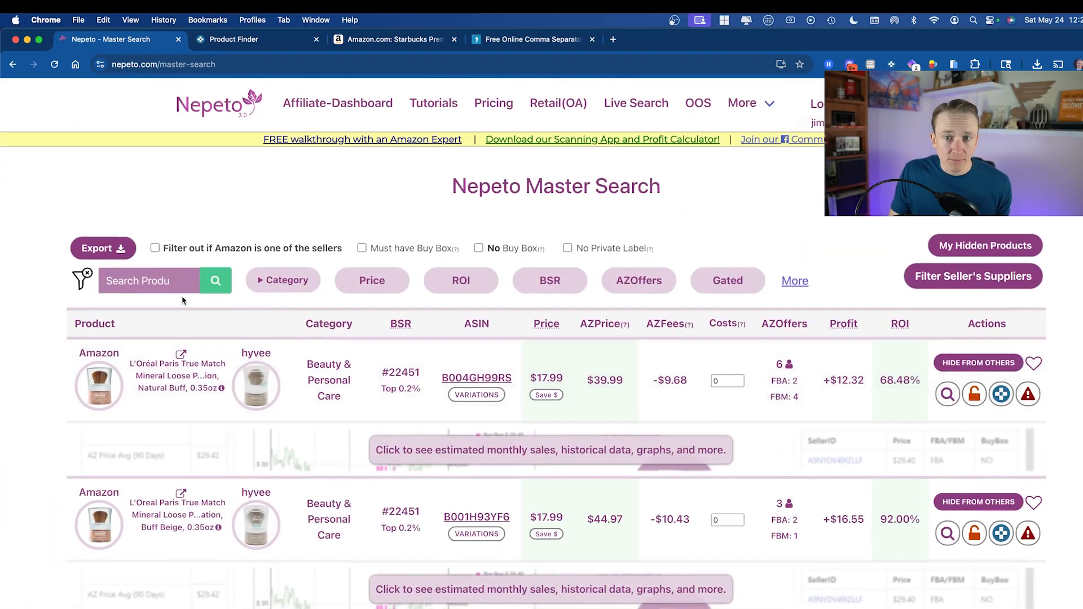
Export the Master Search results and open the exported Nepeto spreadsheet in Excel
click(105, 254)
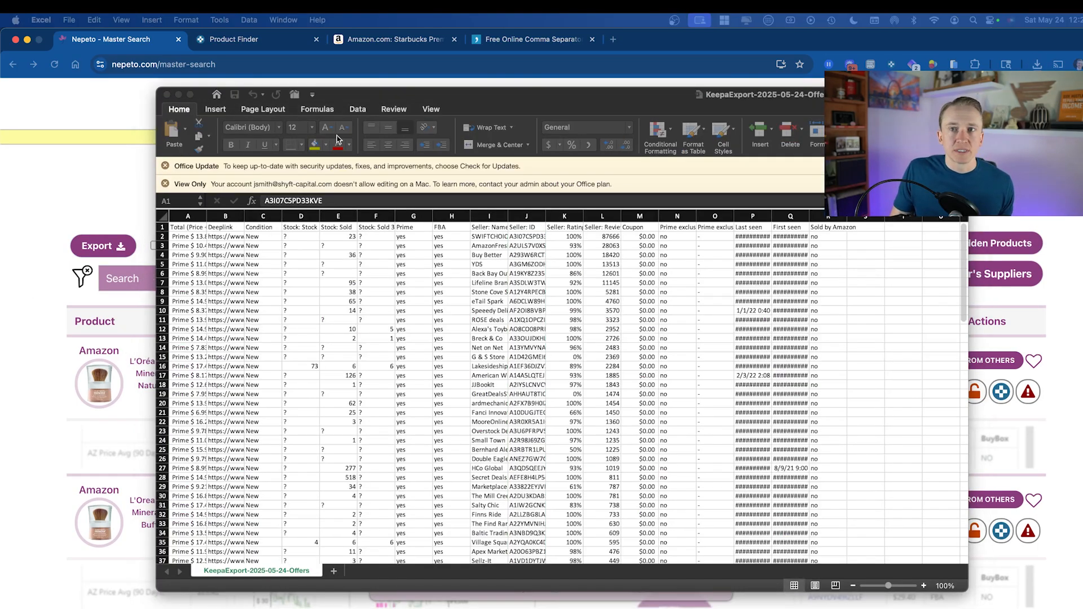
scroll(552, 361, down, 5)
scroll(552, 361, up, 5)
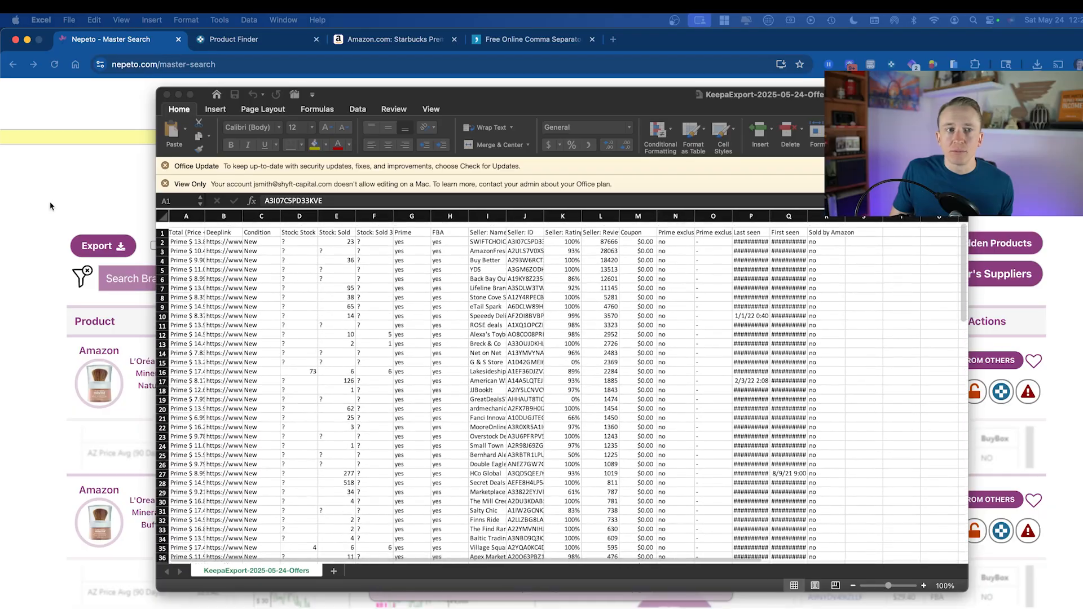
drag(0, 146, 361, 90)
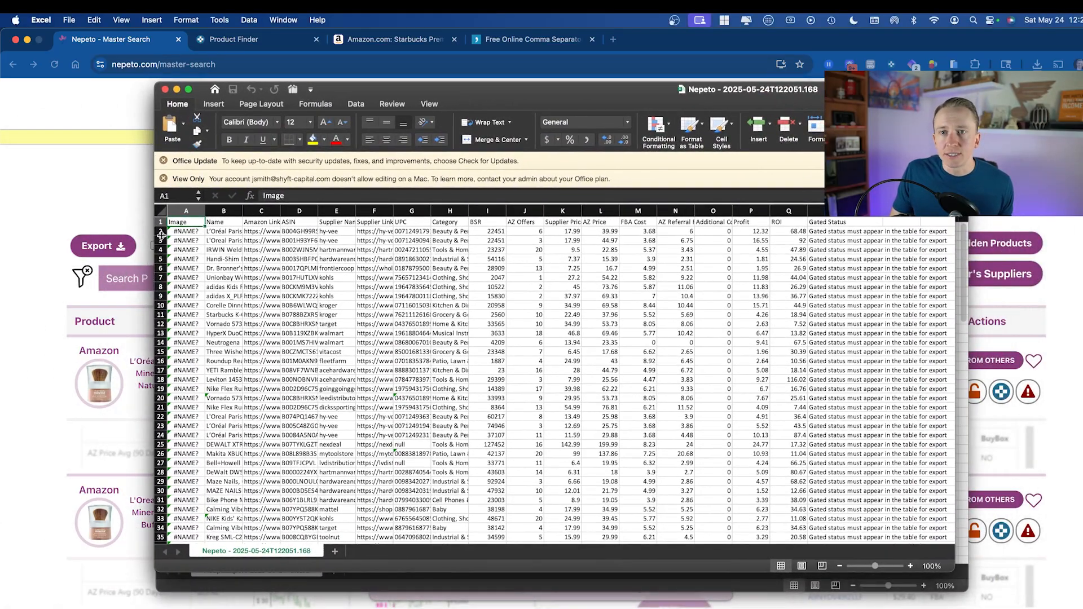
Look through the exported product rows down to the last match in row 77
scroll(232, 305, down, 15)
scroll(232, 305, up, 4)
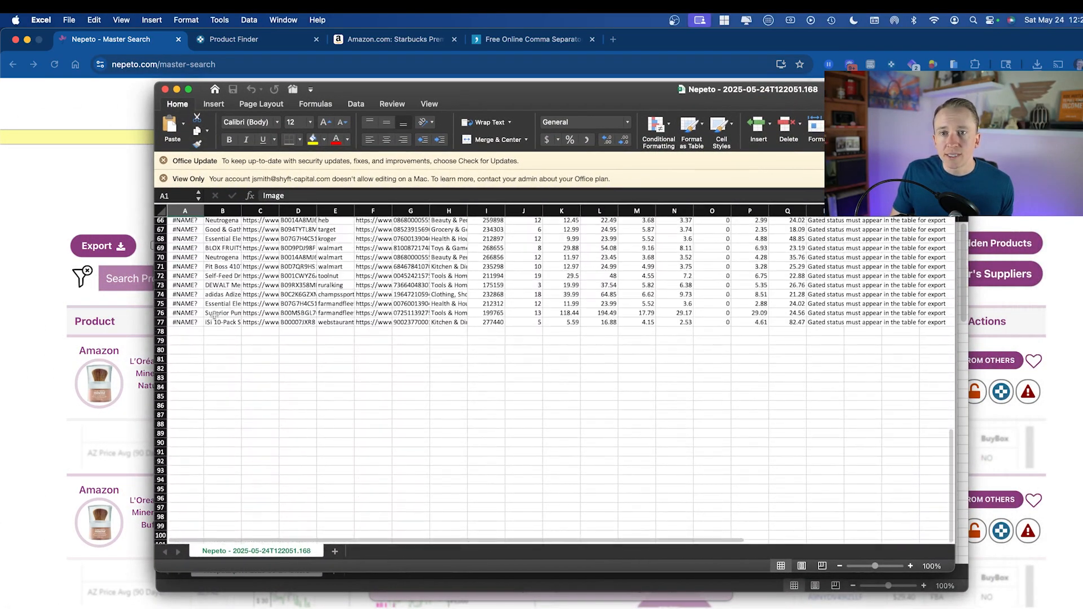
click(163, 322)
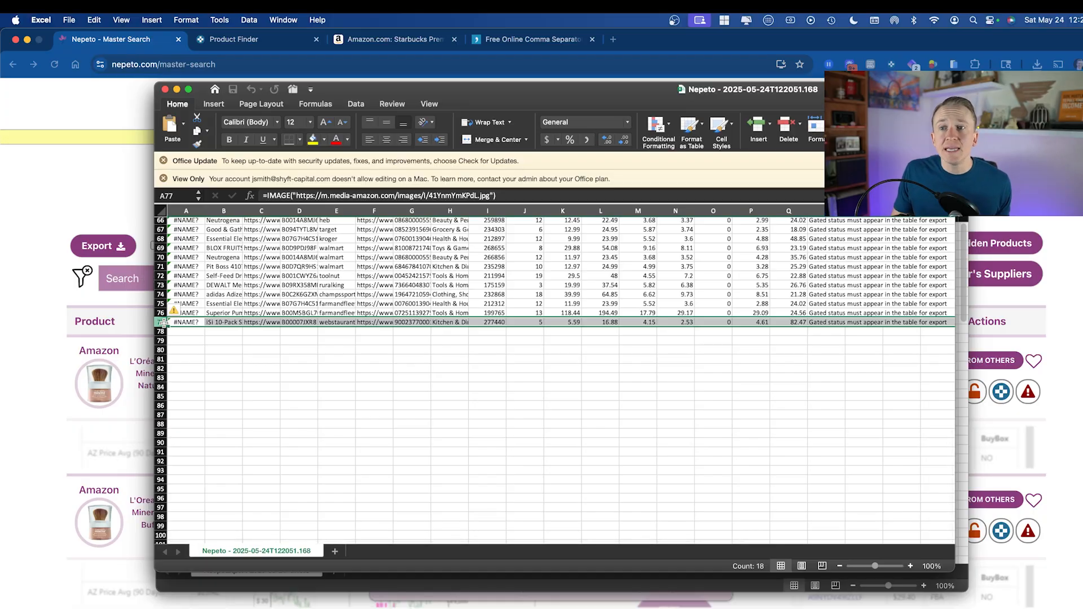
scroll(283, 335, up, 3)
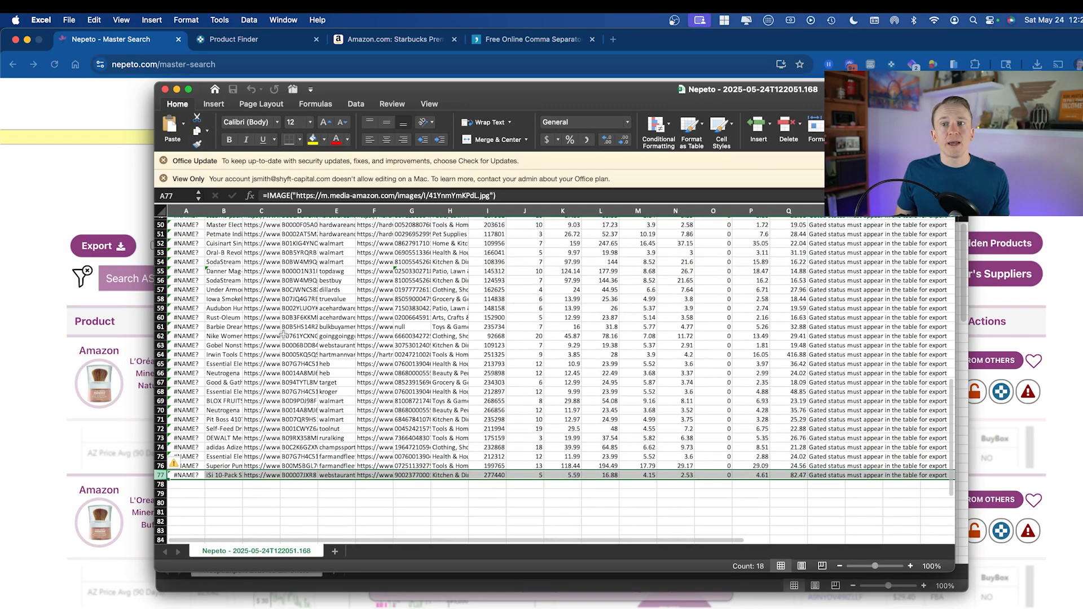
scroll(790, 471, up, 10)
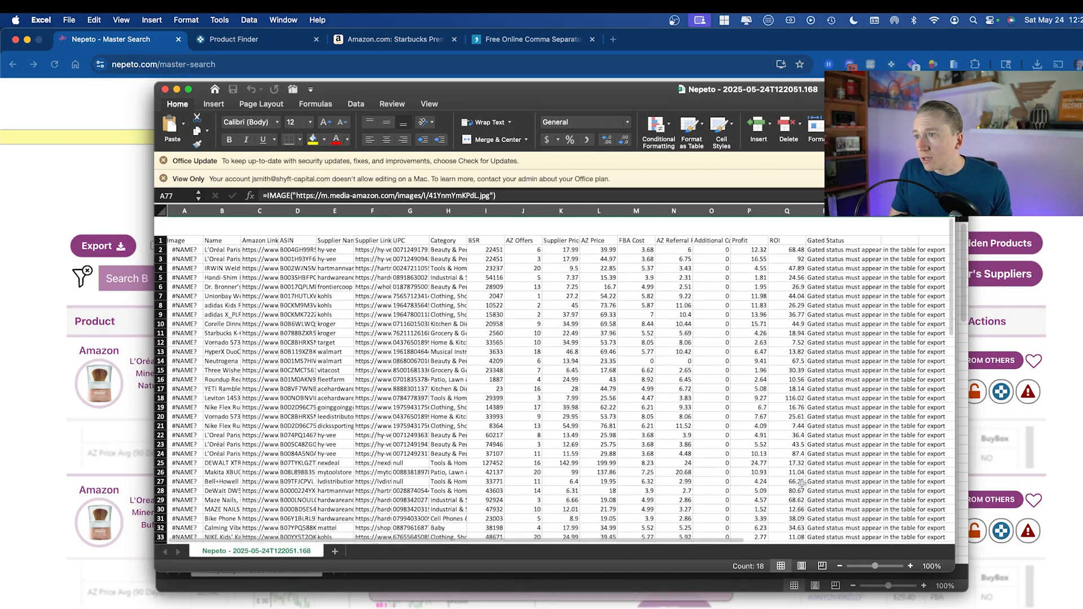
Check the average of all ROI values in Q2:Q77, and review the gated status, profit and supplier name columns
drag(789, 231, 789, 491)
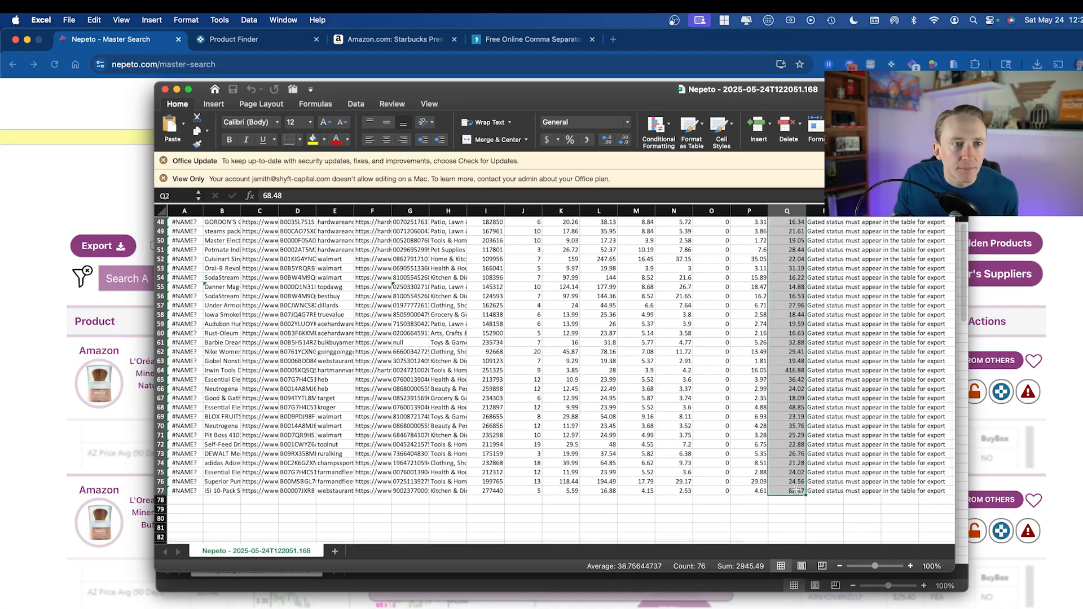
scroll(784, 427, up, 15)
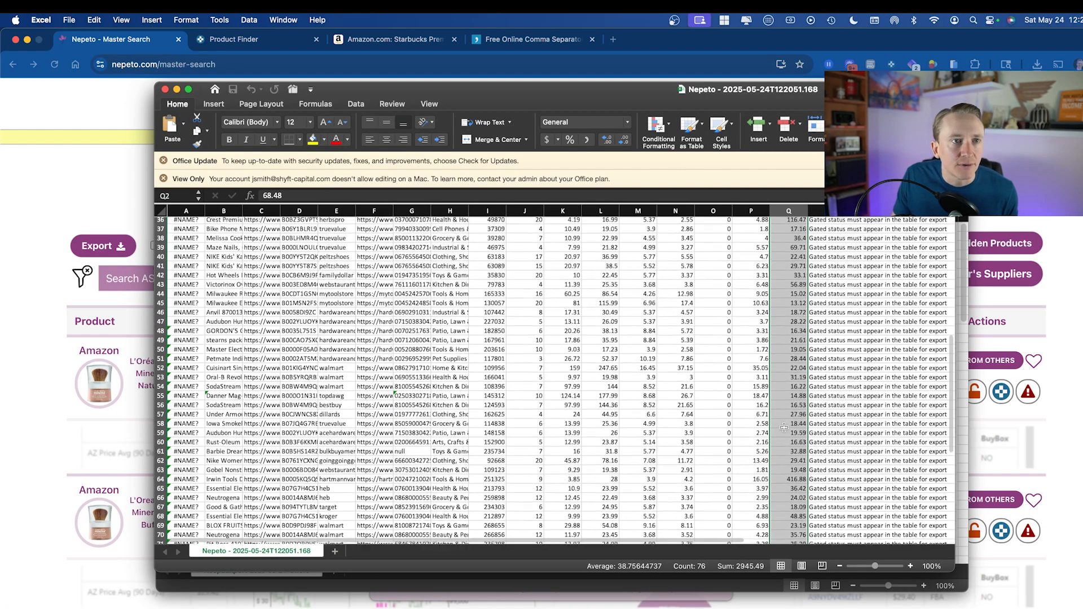
scroll(784, 427, up, 2)
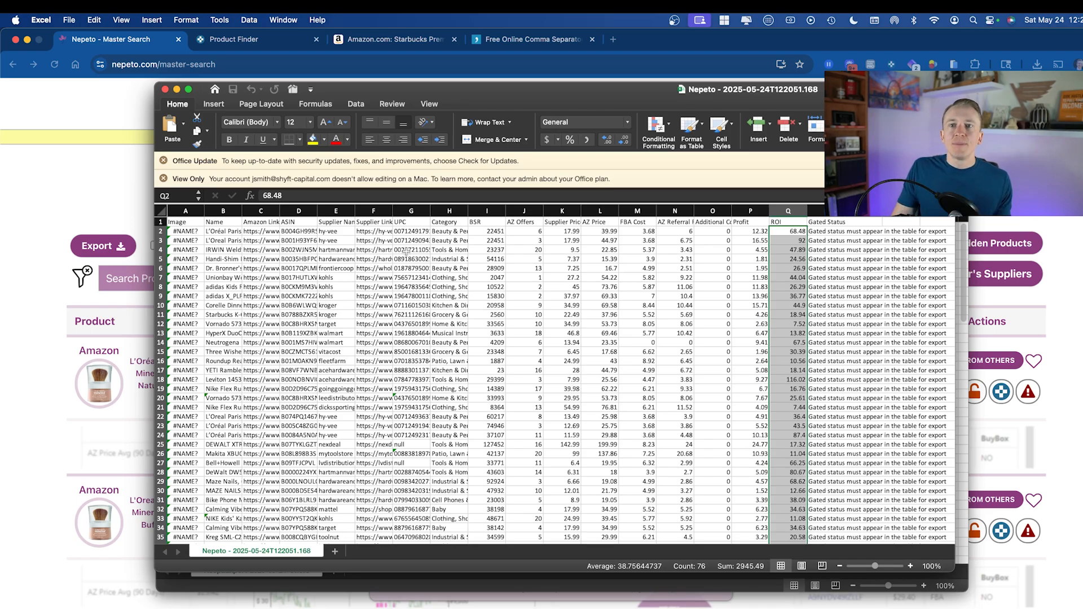
drag(826, 231, 845, 335)
click(739, 332)
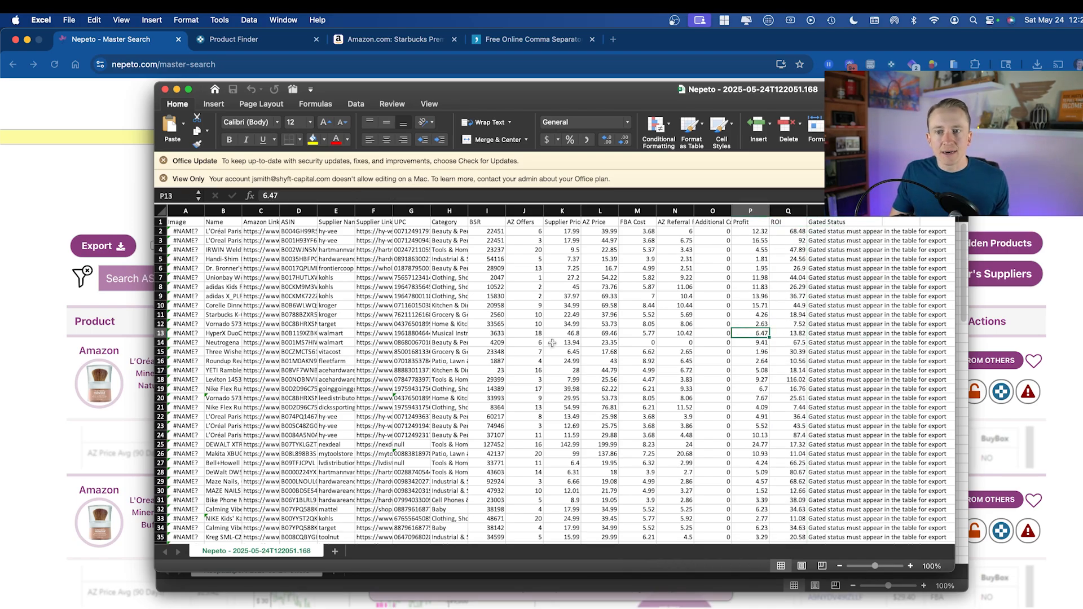
drag(331, 276, 336, 407)
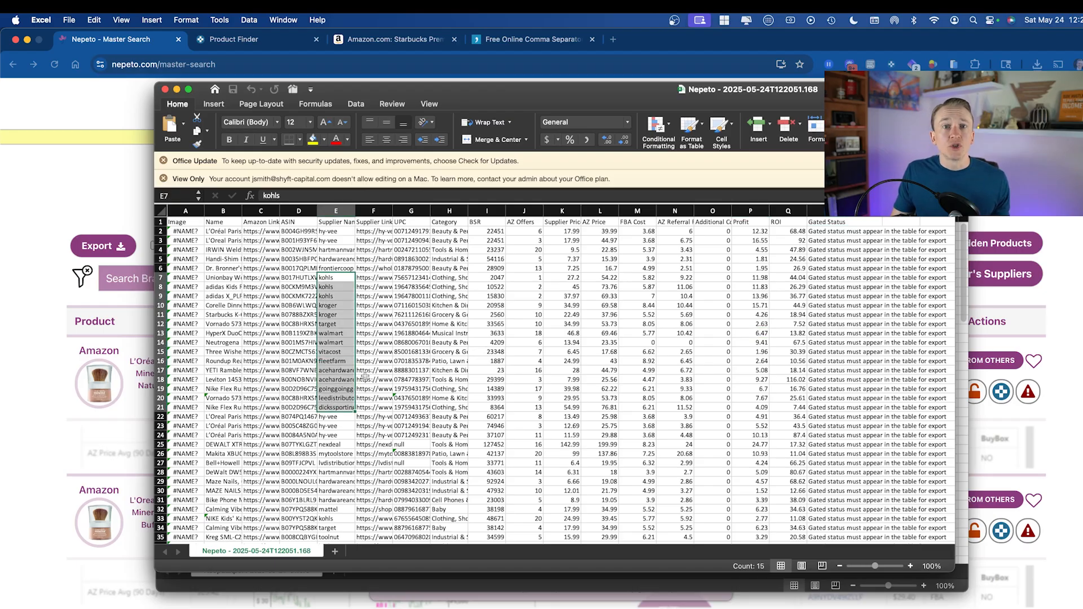
Close the Nepeto and Keepa offers workbooks and return to the Master Search results in Chrome
click(165, 90)
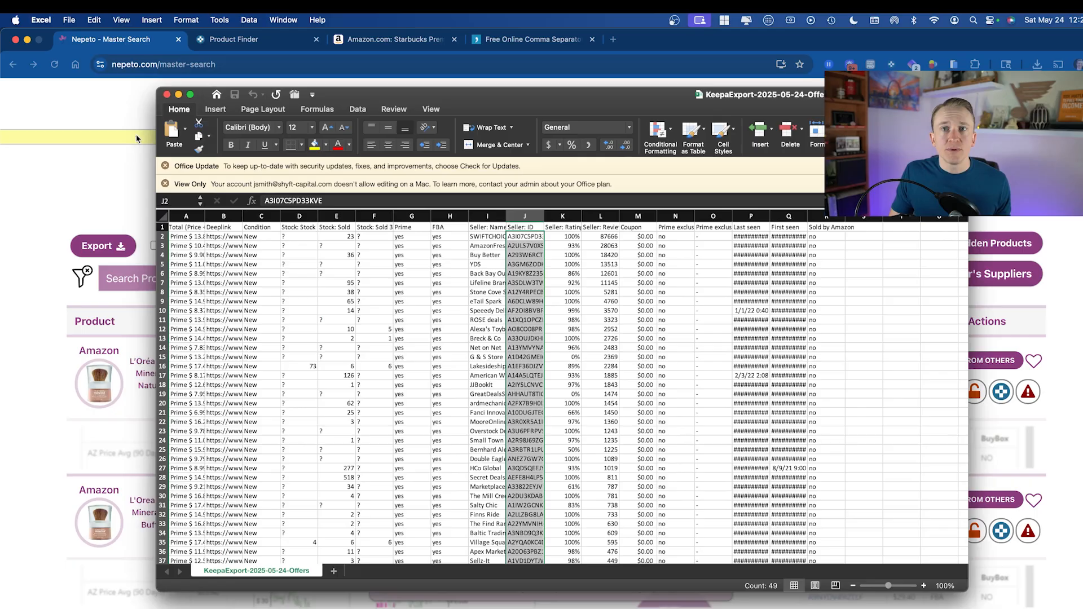
click(168, 95)
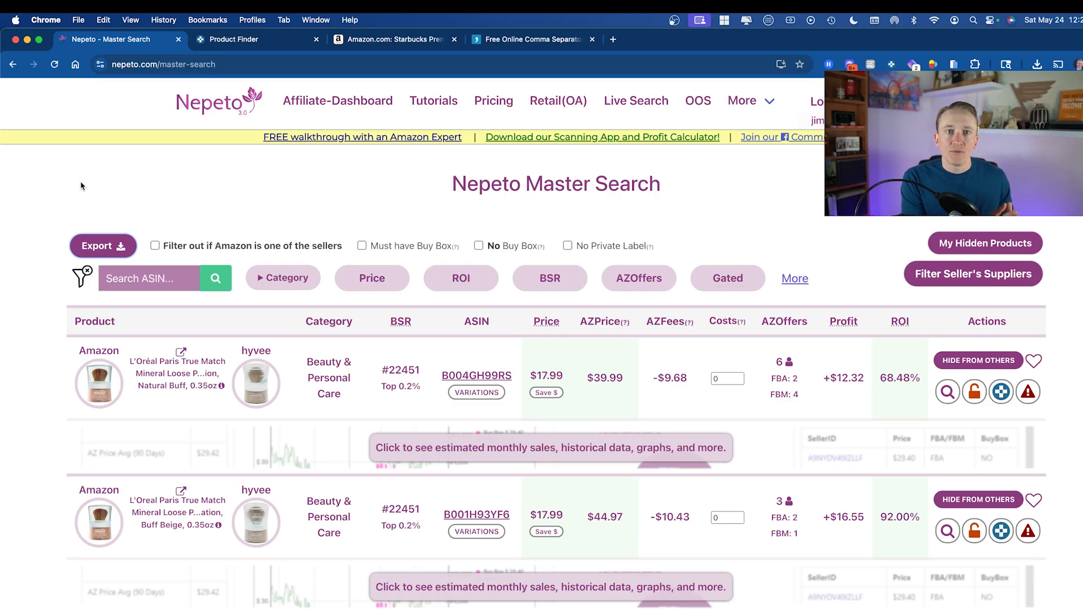
scroll(189, 273, down, 3)
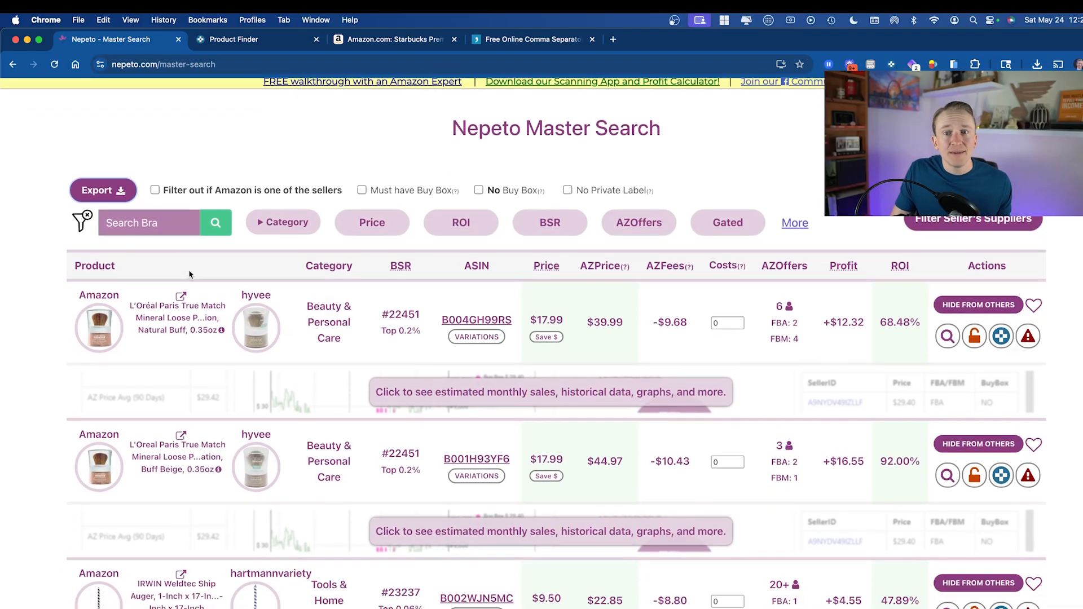
scroll(218, 360, up, 1)
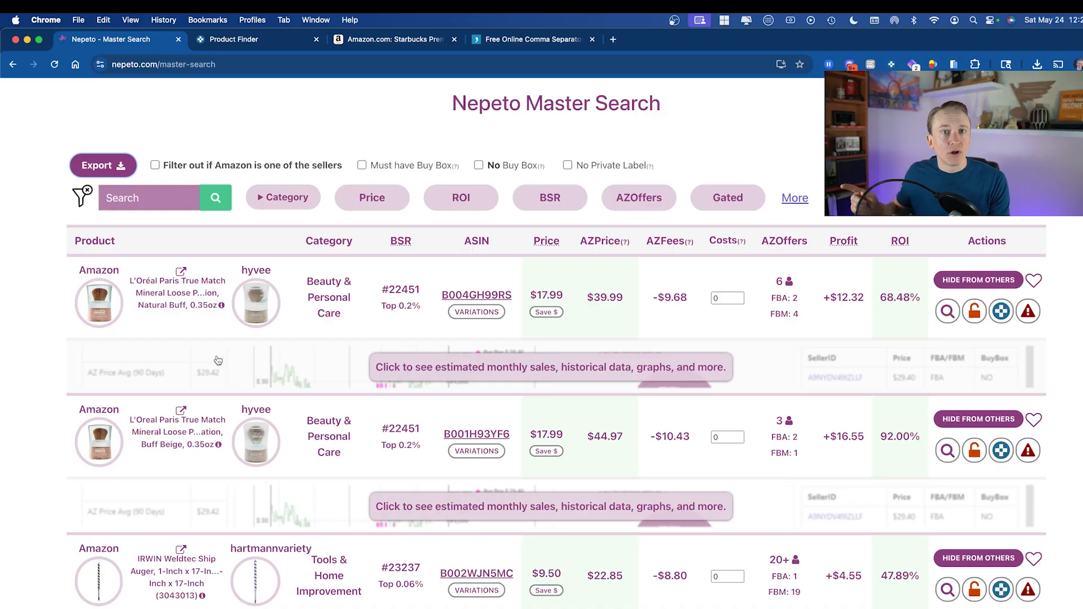
scroll(289, 375, up, 3)
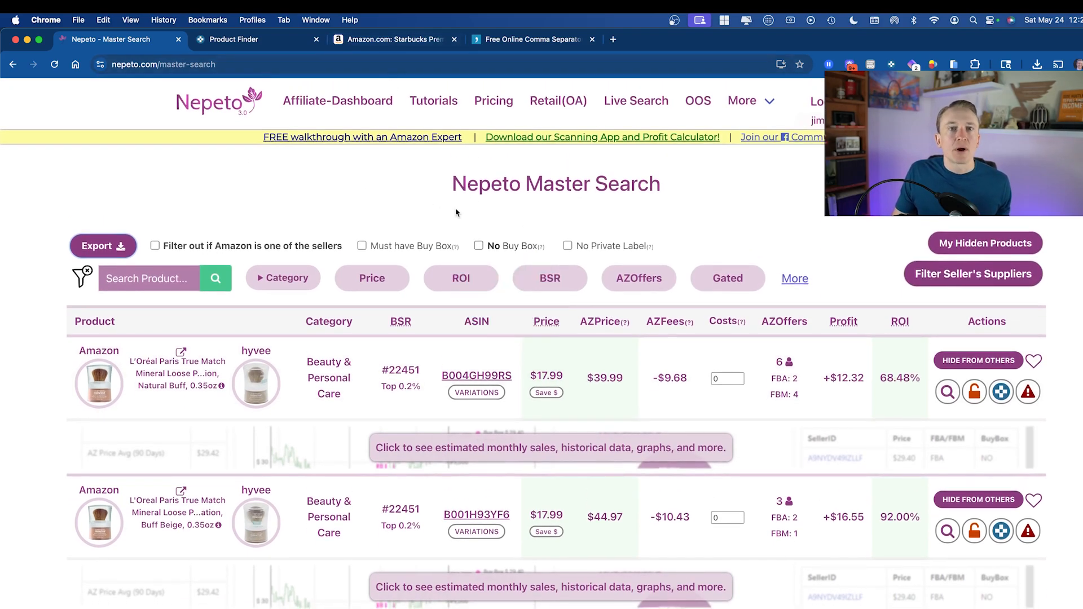
Go to the Nepeto home page and review its sourcing tools, glancing back at the Keepa Product Finder results
click(227, 110)
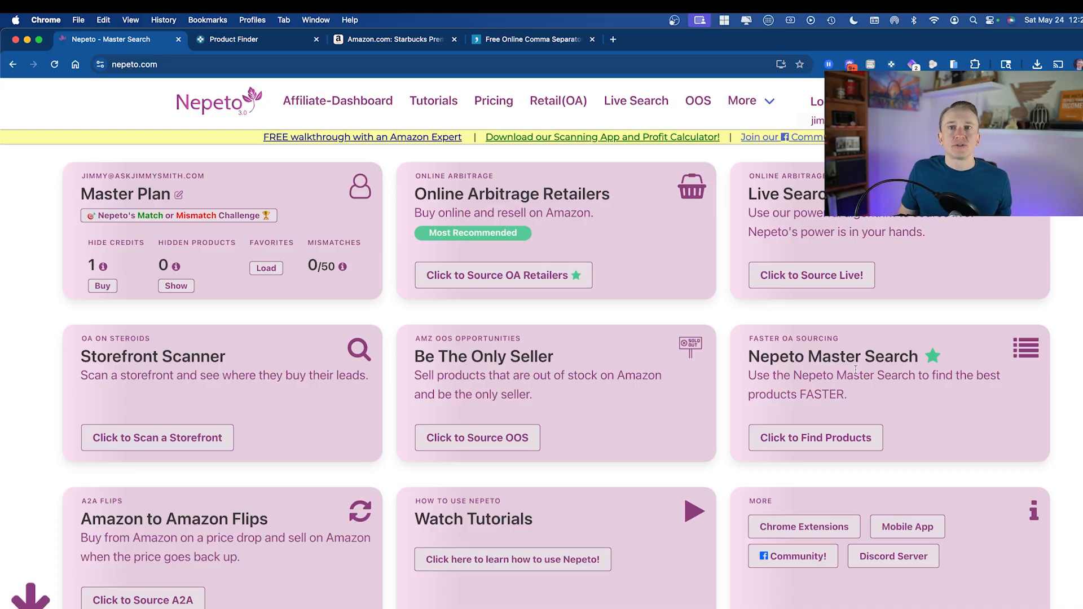
click(254, 39)
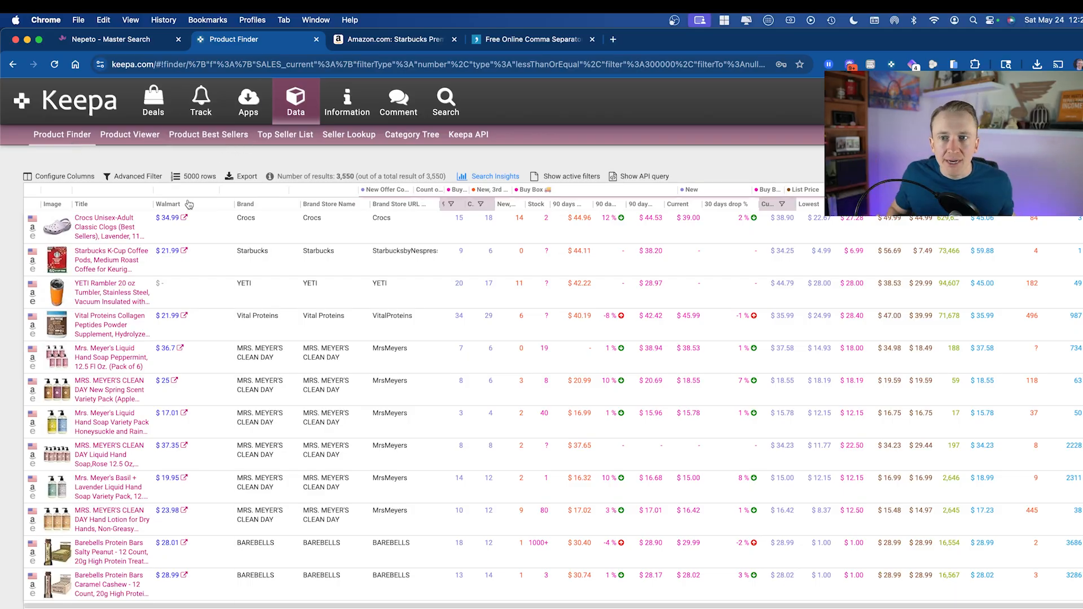
click(101, 39)
scroll(311, 376, down, 5)
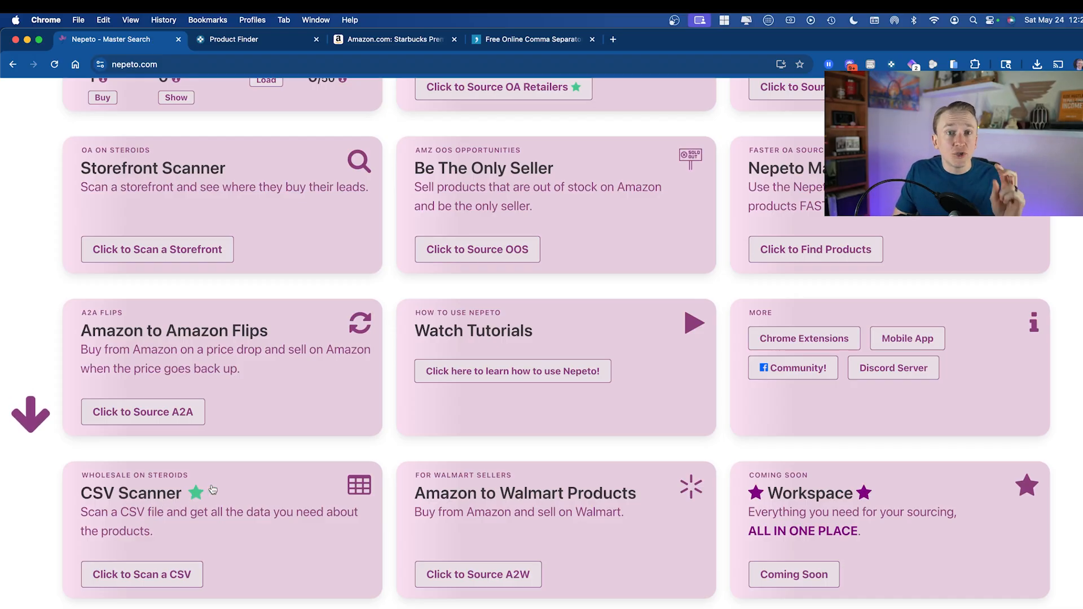
scroll(242, 491, up, 1)
scroll(242, 492, up, 1)
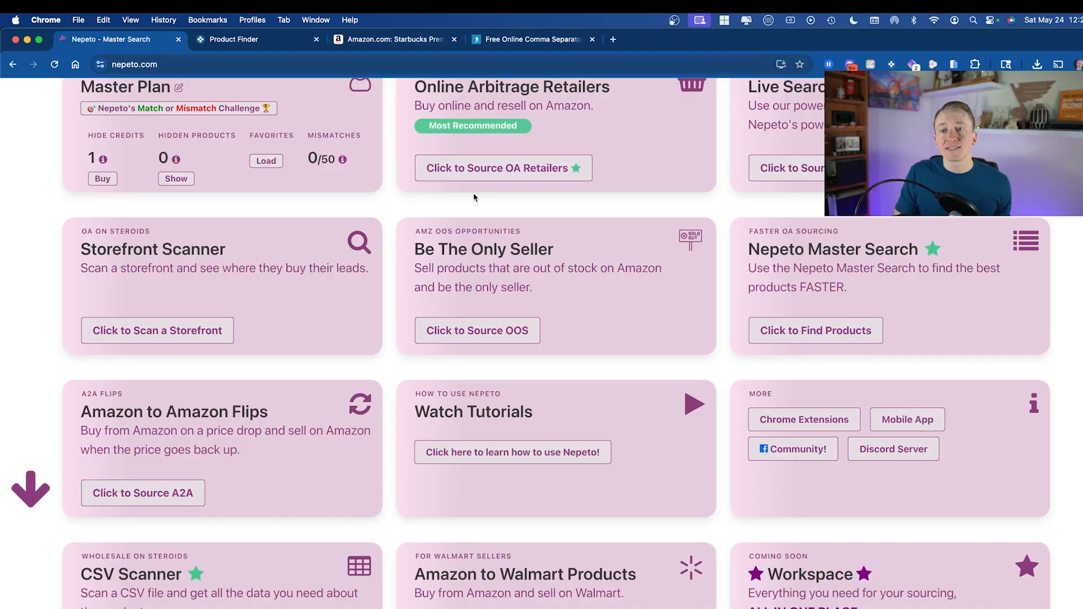
scroll(468, 226, down, 2)
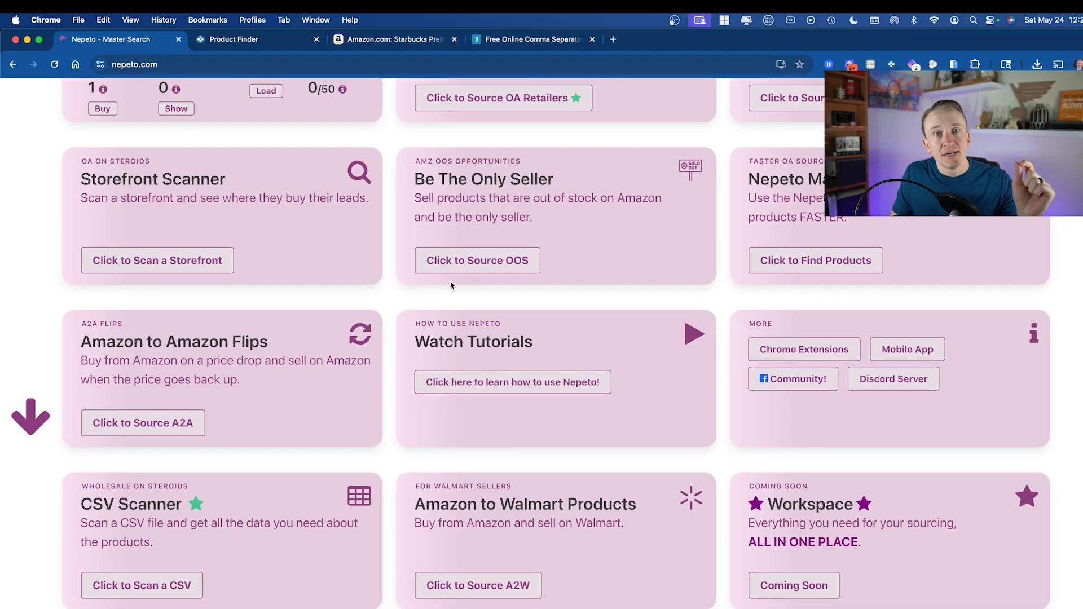
scroll(451, 285, down, 1)
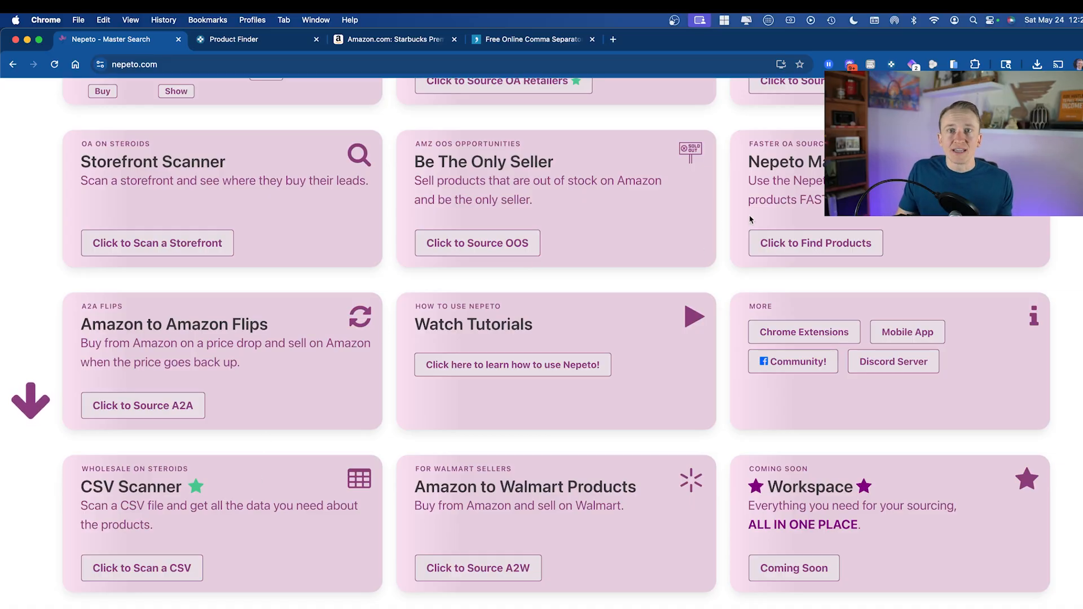
scroll(829, 304, up, 2)
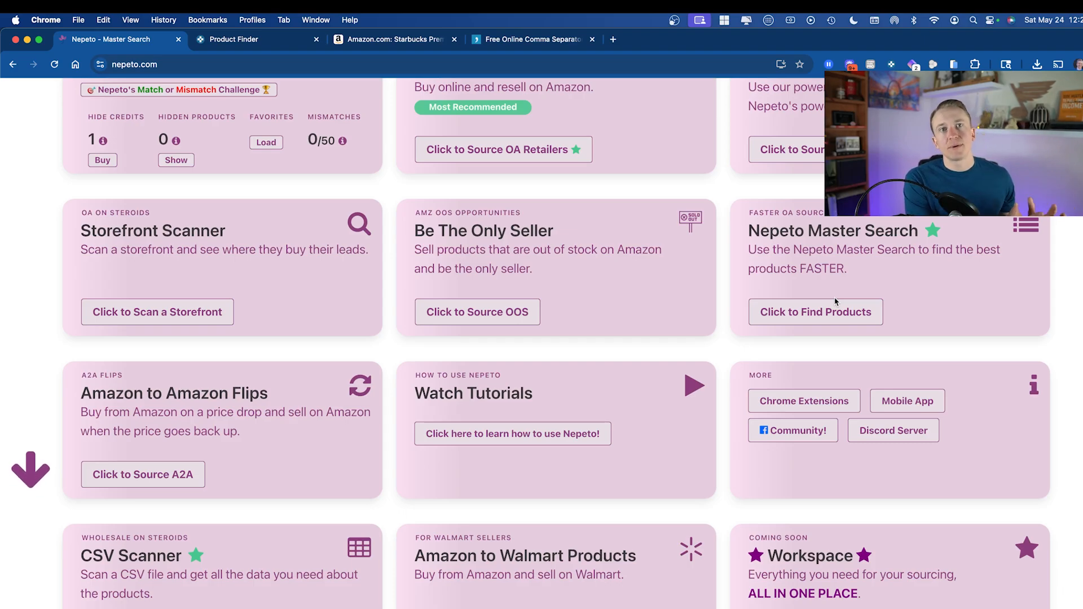
scroll(228, 500, down, 3)
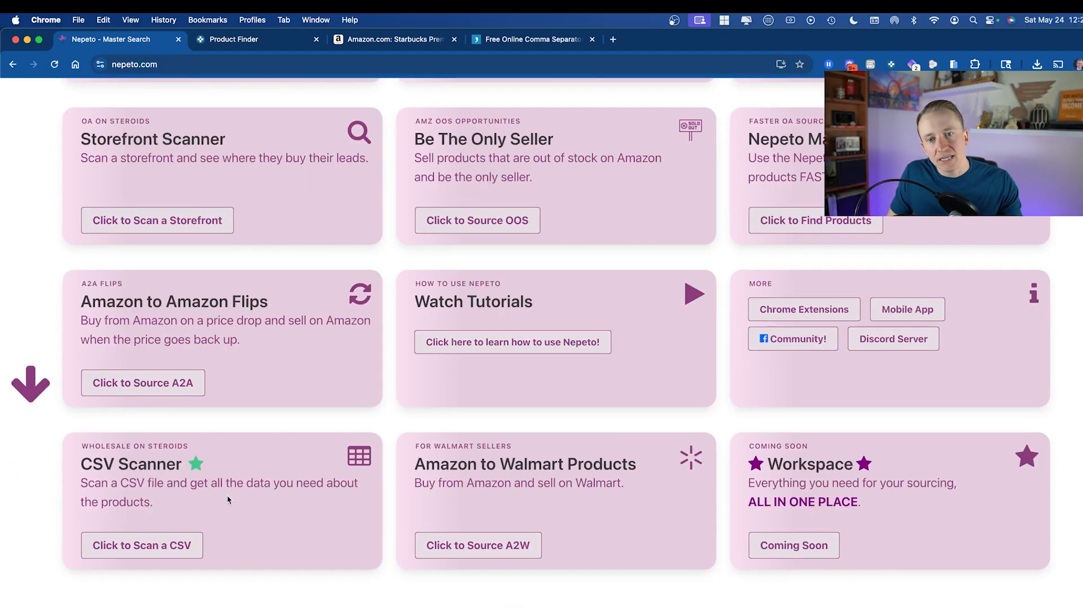
Open Nepeto's CSV Scanner and read which identifier and price columns the supplier file must contain
click(170, 558)
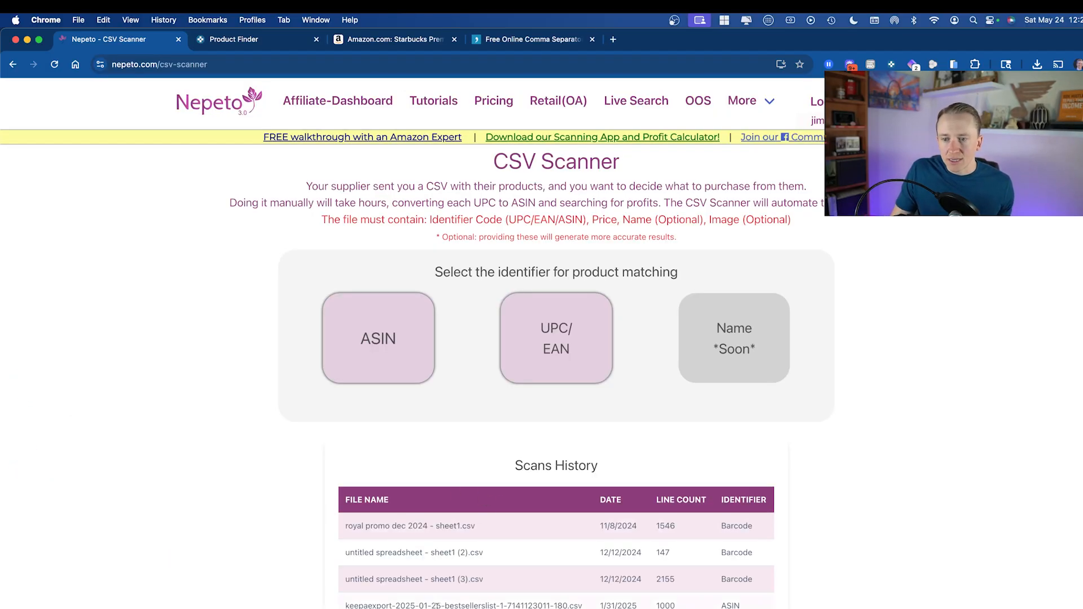
scroll(419, 546, down, 1)
scroll(461, 562, up, 1)
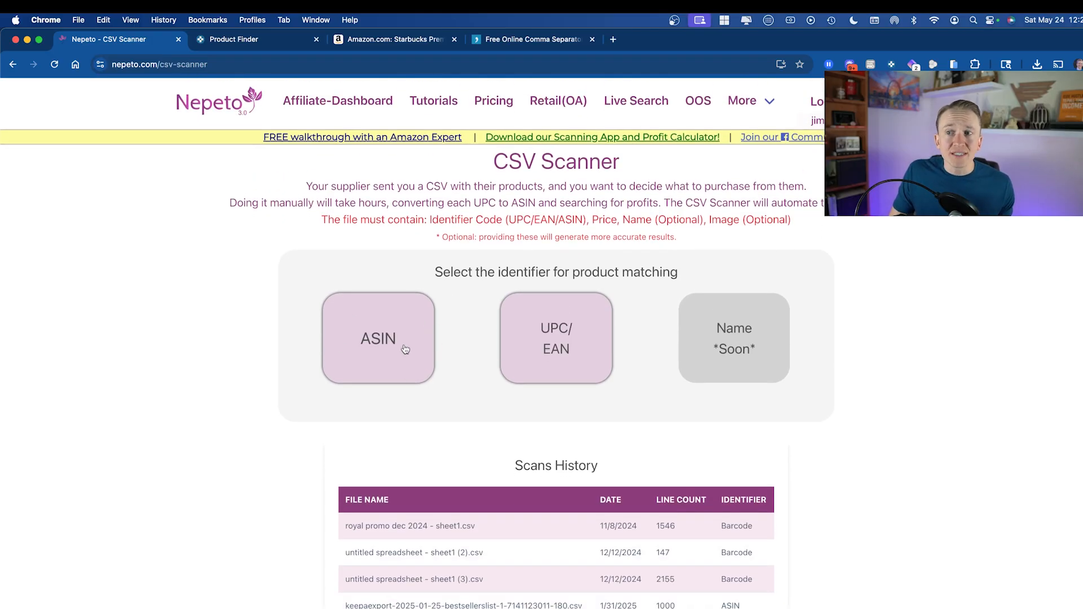
drag(319, 220, 576, 221)
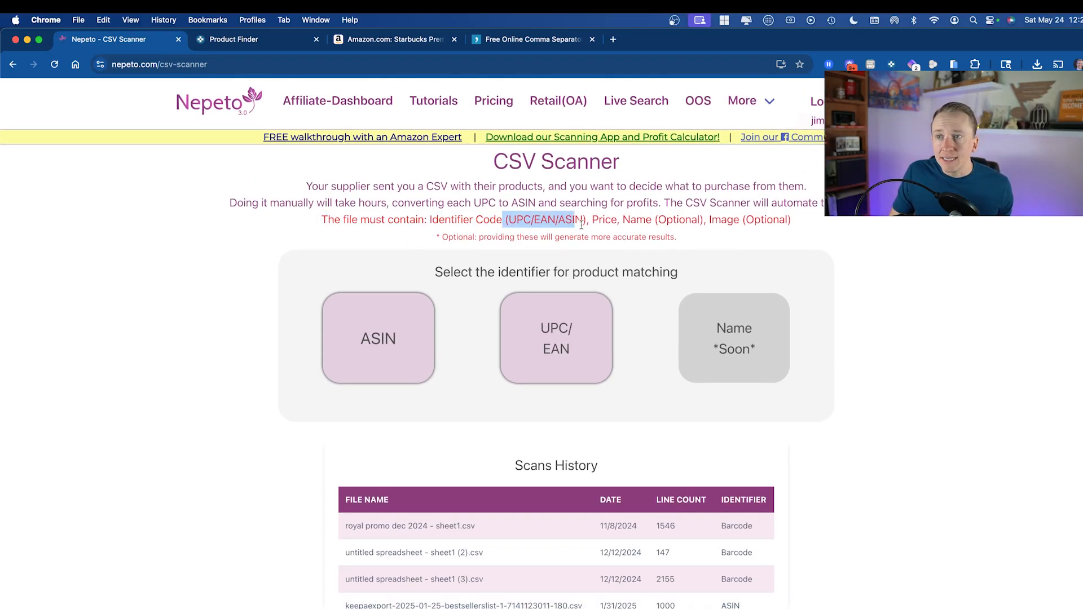
click(581, 224)
drag(583, 223, 529, 221)
click(530, 221)
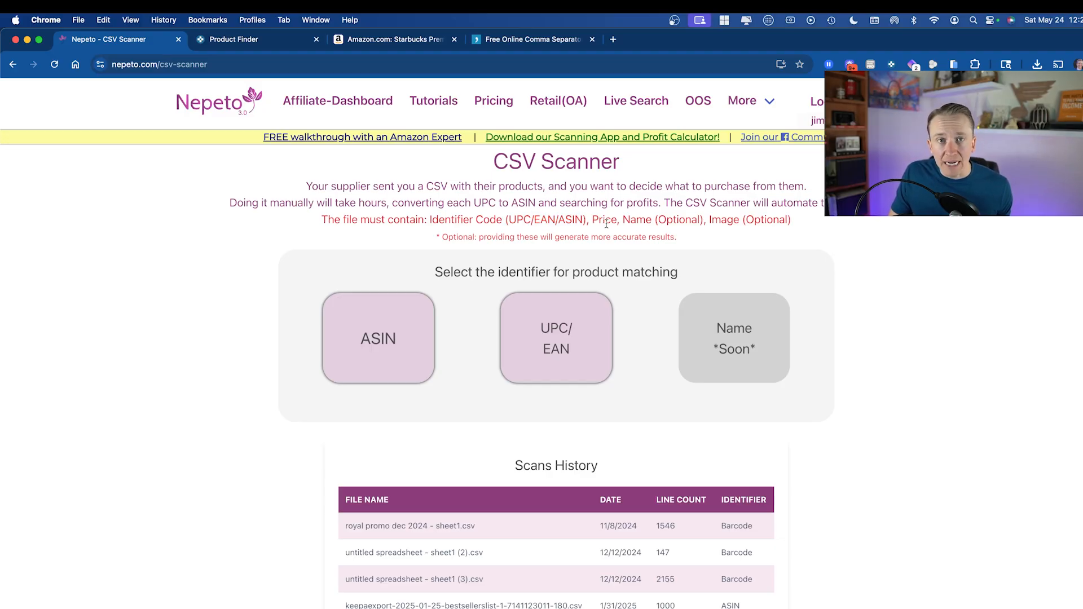
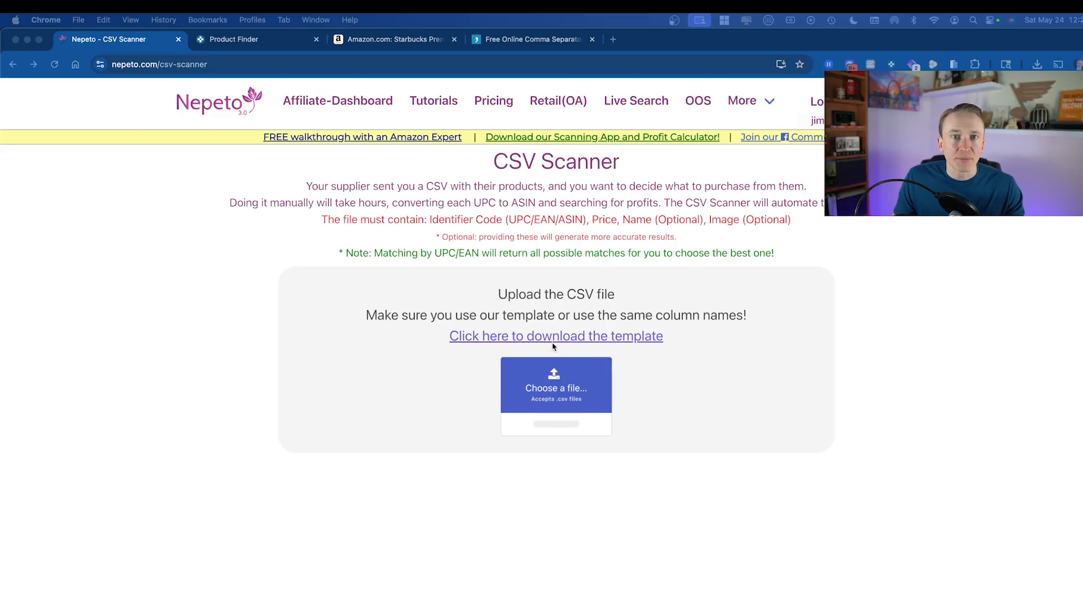
Read the CSV Scanner's upload notes on using the template's column names and matching by UPC/EAN
click(552, 318)
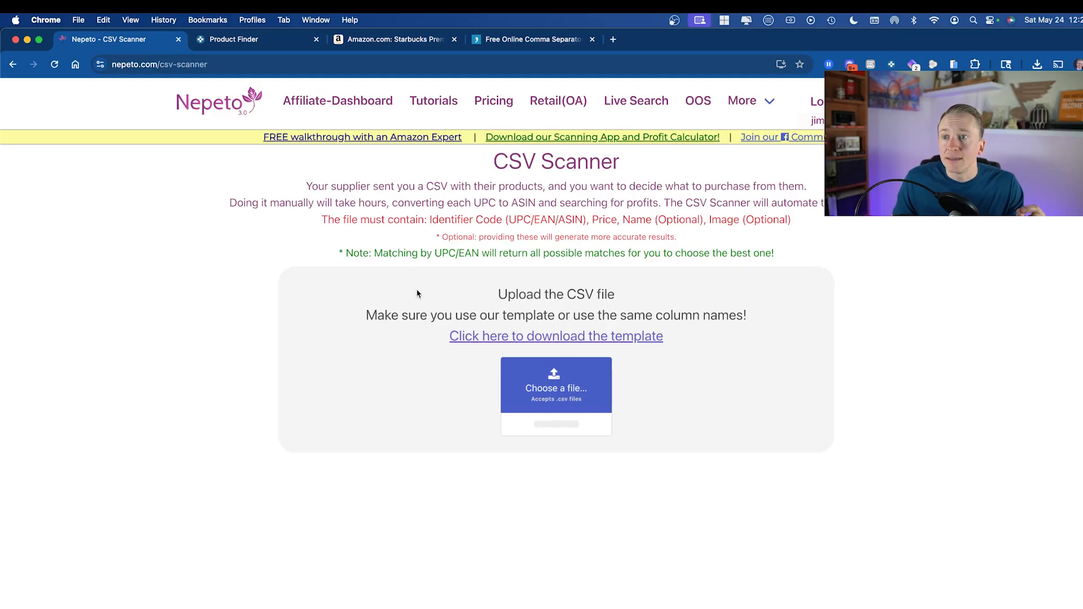
drag(361, 315, 761, 314)
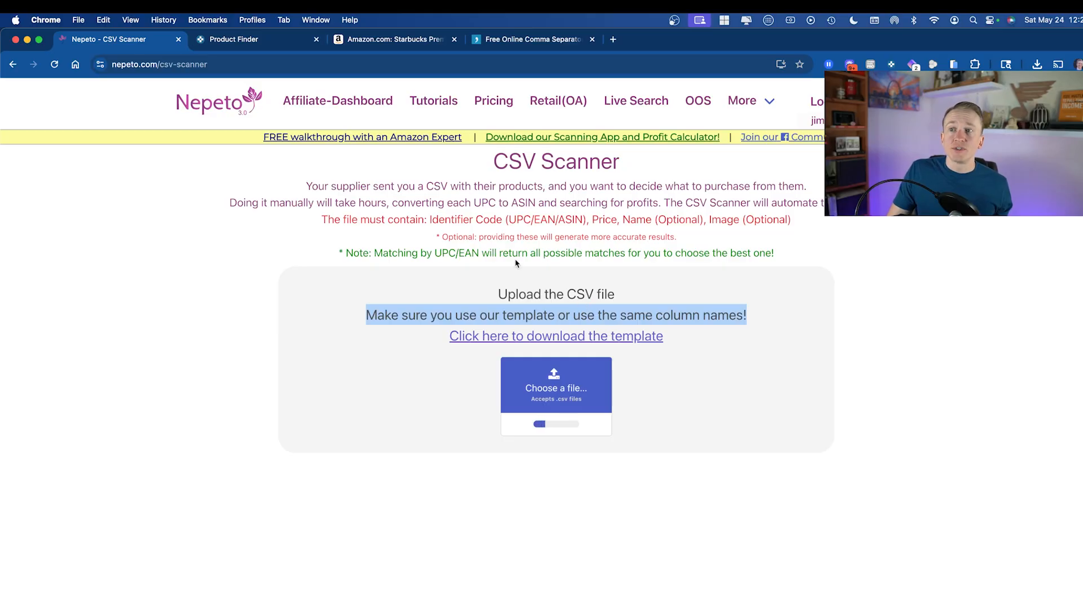
drag(374, 254, 797, 258)
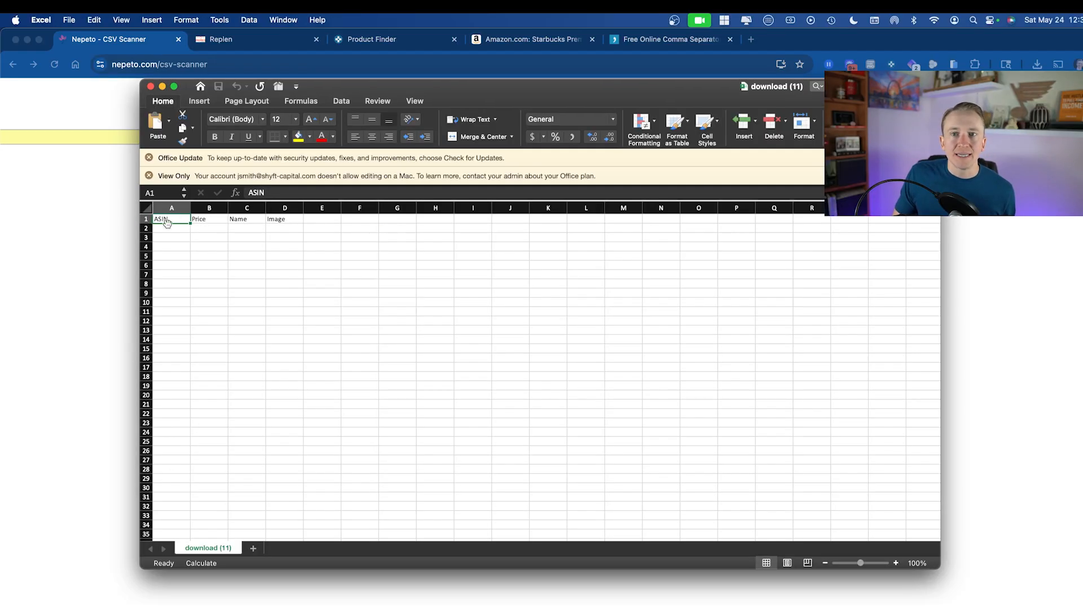
Examine the downloaded template's ASIN, Price, Name and Image column headers in Excel, enlarging the sheet to 400%, and close the workbook
key(Tab)
key(Tab)
key(Tab)
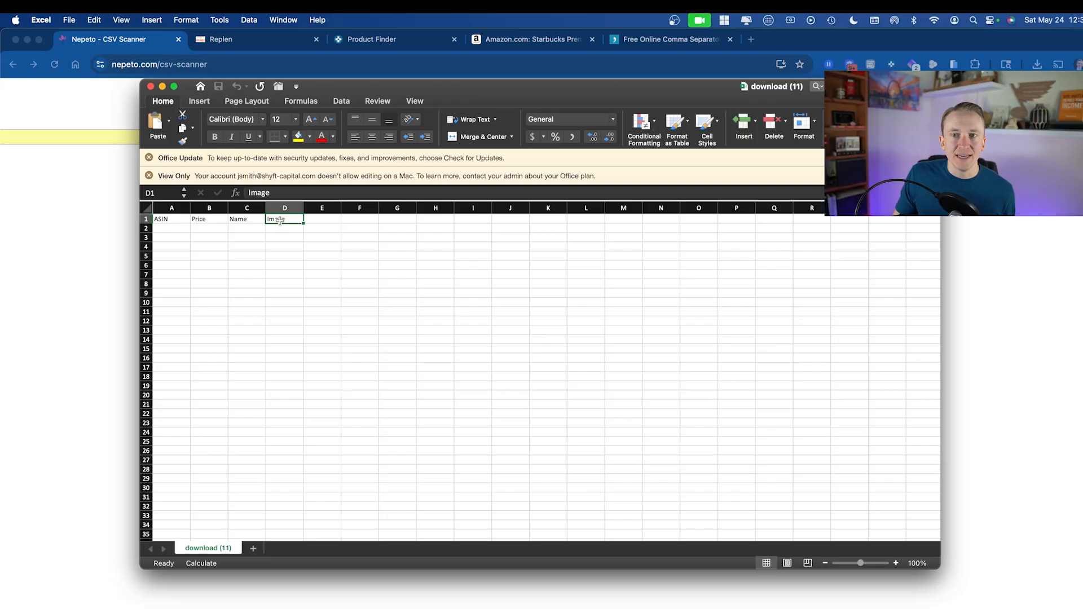
key(Return)
click(178, 220)
click(213, 220)
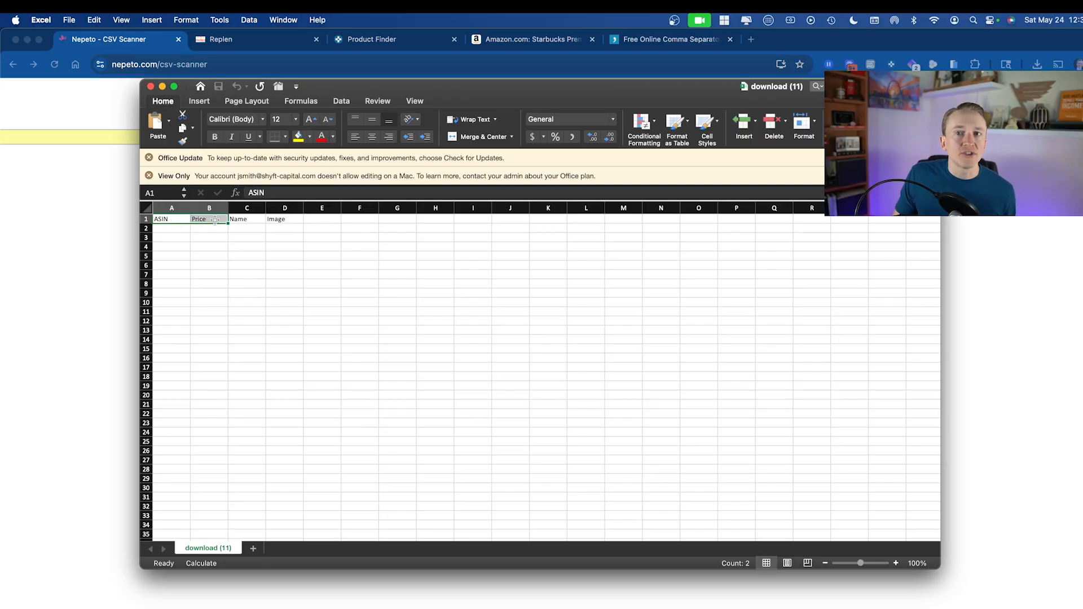
click(160, 224)
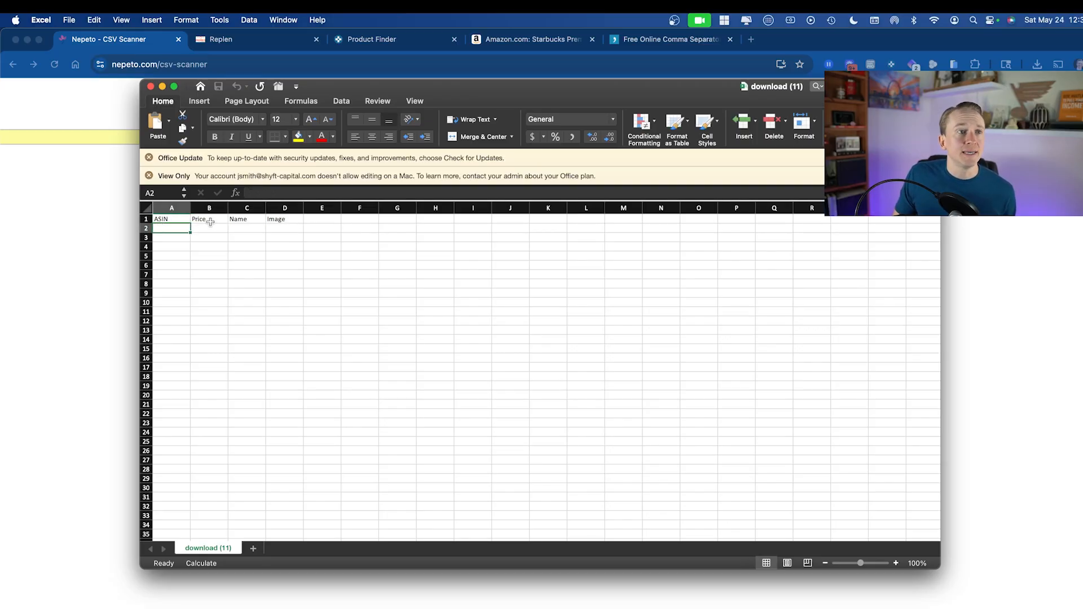
click(211, 222)
click(174, 217)
scroll(174, 218, up, 5)
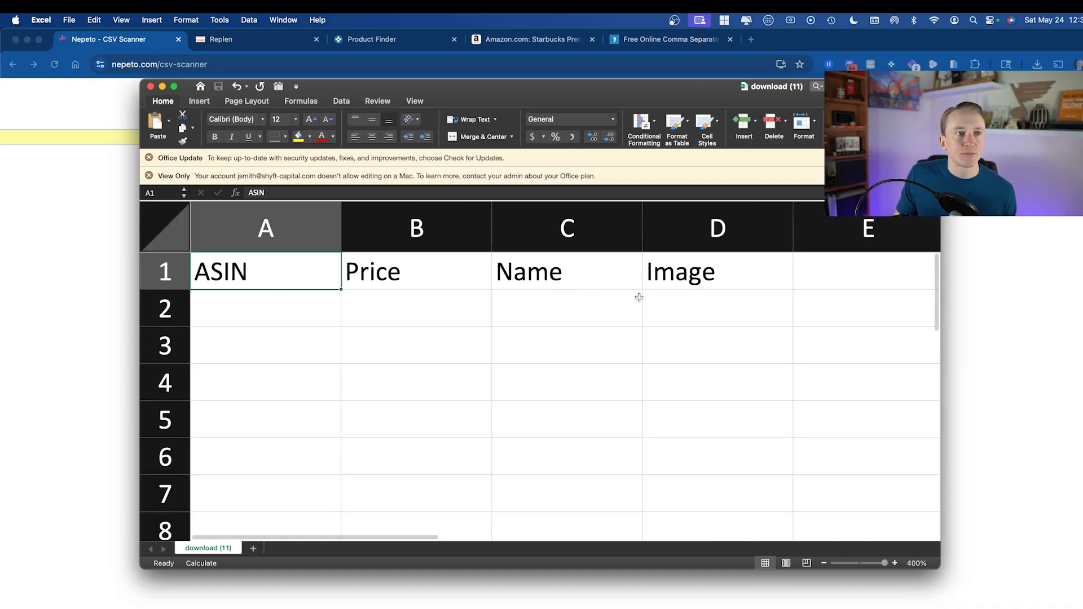
click(151, 86)
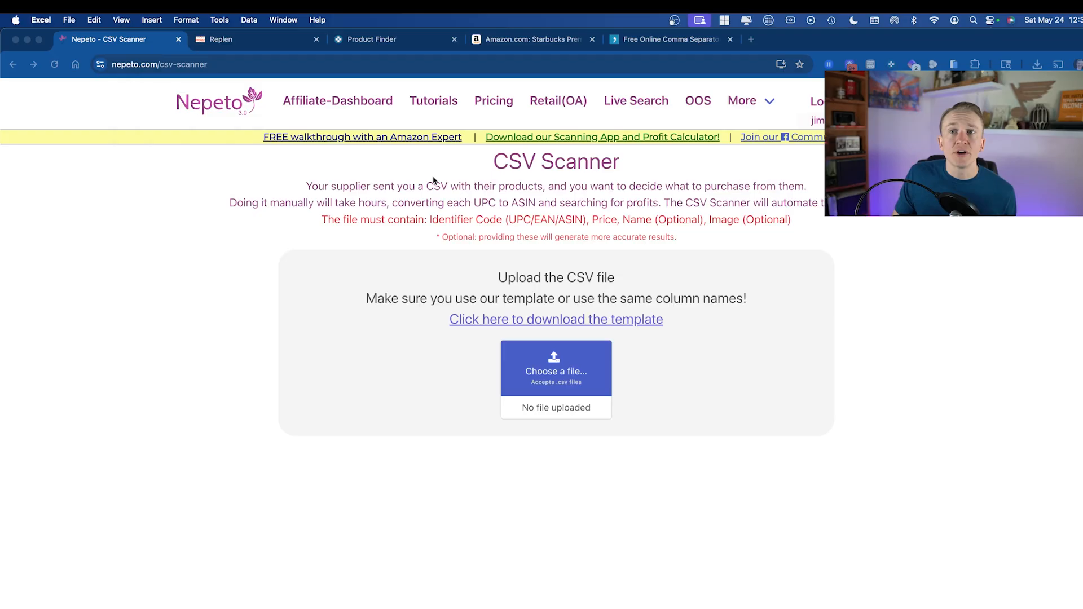
Switch to Replen and export all Lead Tracker products to CSV with only the Asin and Cost columns included
click(242, 40)
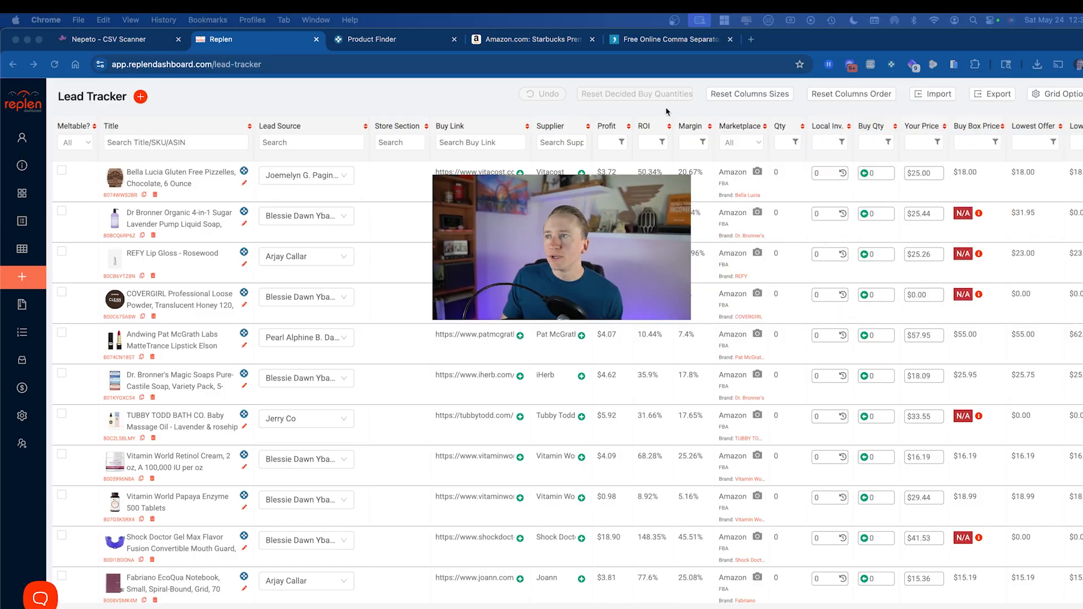
click(996, 95)
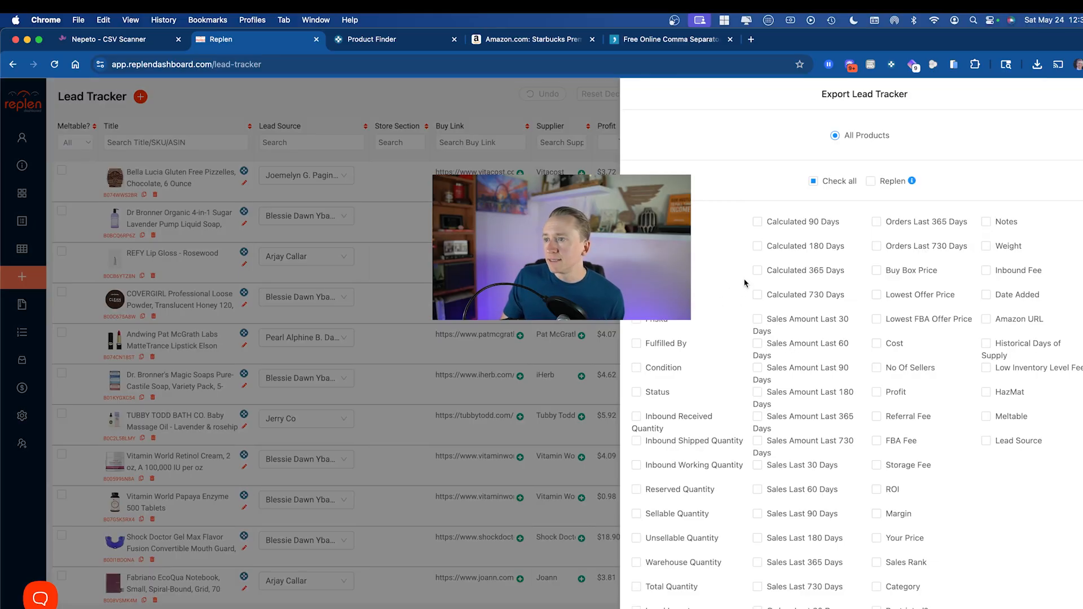
scroll(745, 282, down, 4)
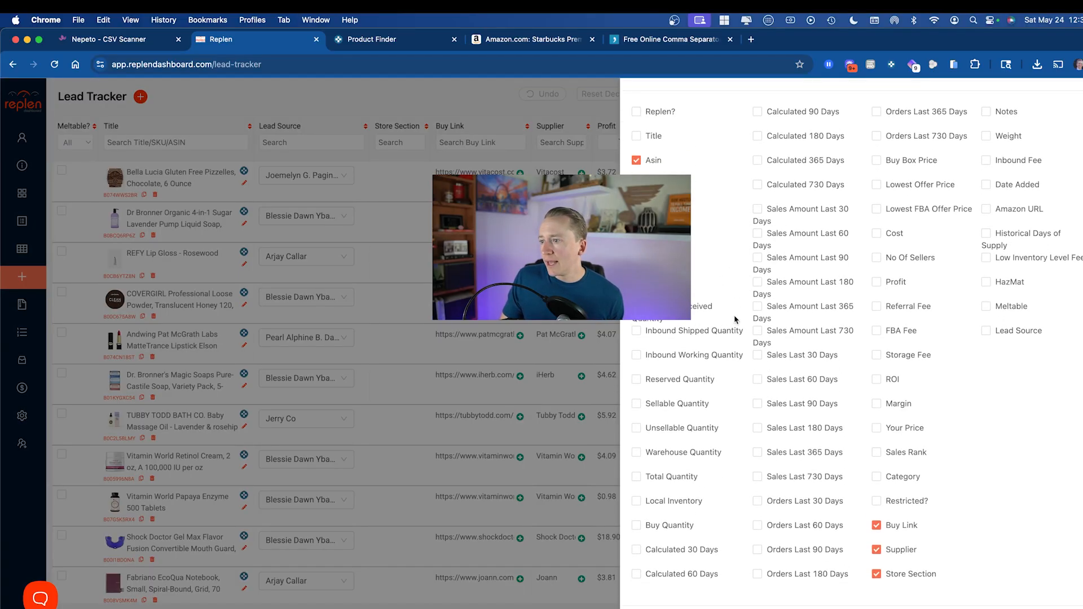
click(876, 525)
click(877, 549)
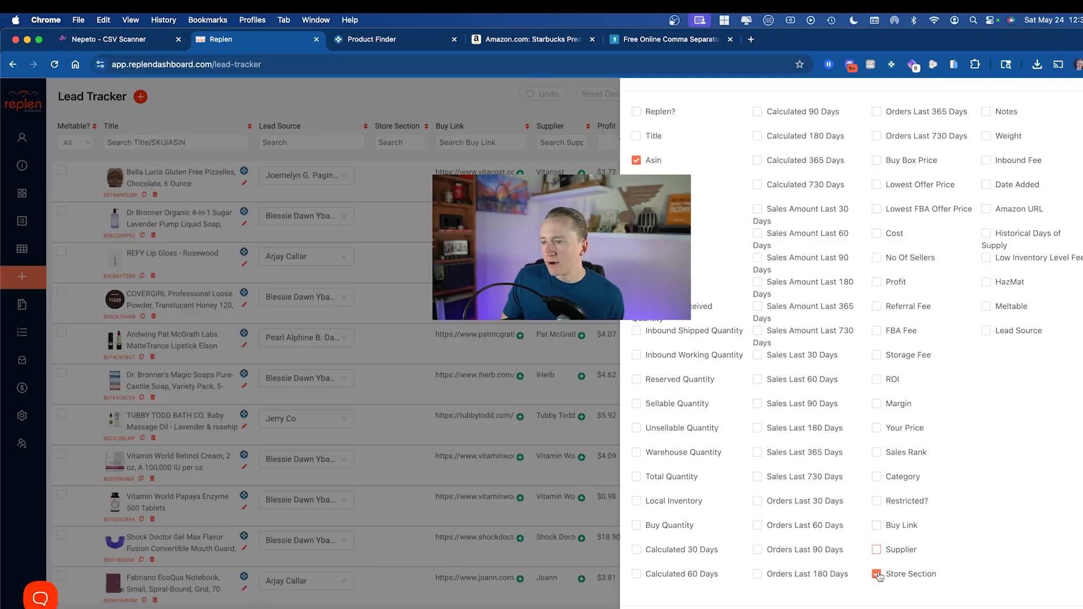
click(876, 573)
scroll(921, 493, up, 1)
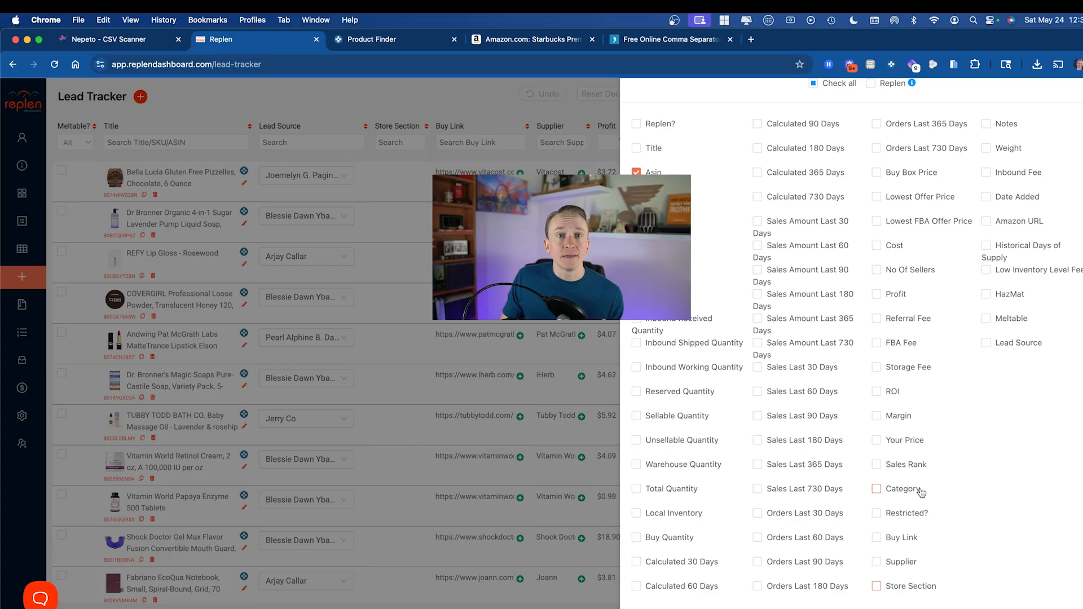
click(883, 250)
scroll(893, 331, up, 3)
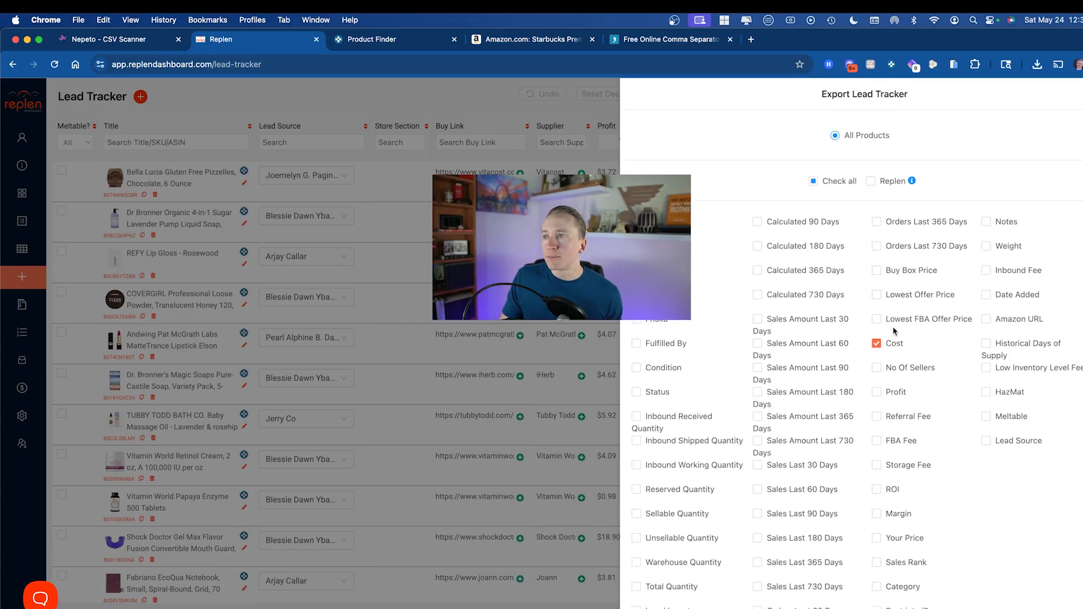
scroll(894, 331, down, 3)
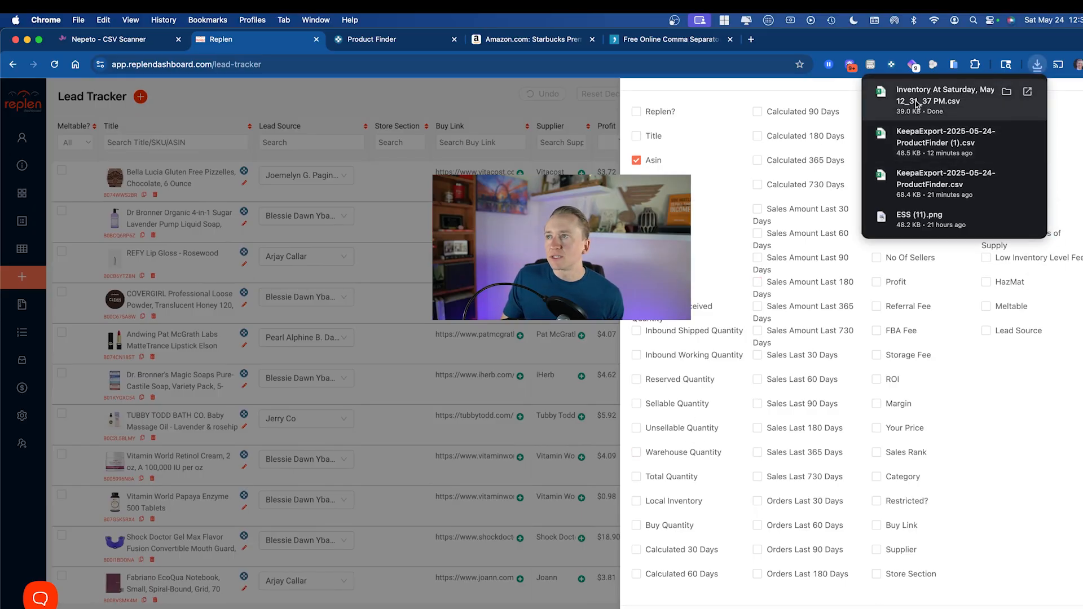
Open the exported inventory CSV in Excel and skim through its ASIN and COST rows
click(916, 102)
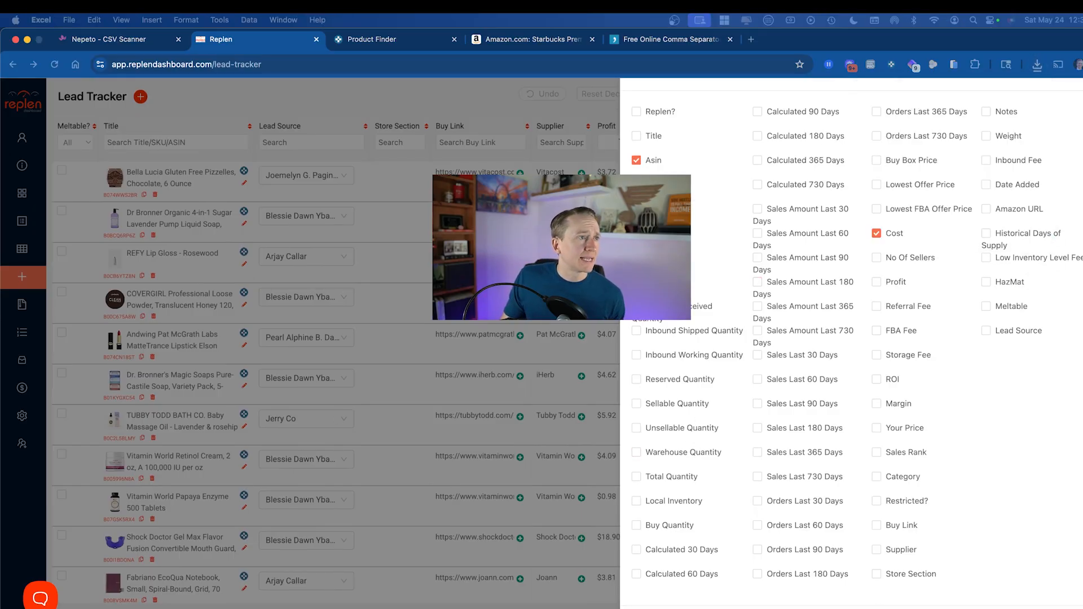
scroll(348, 367, down, 10)
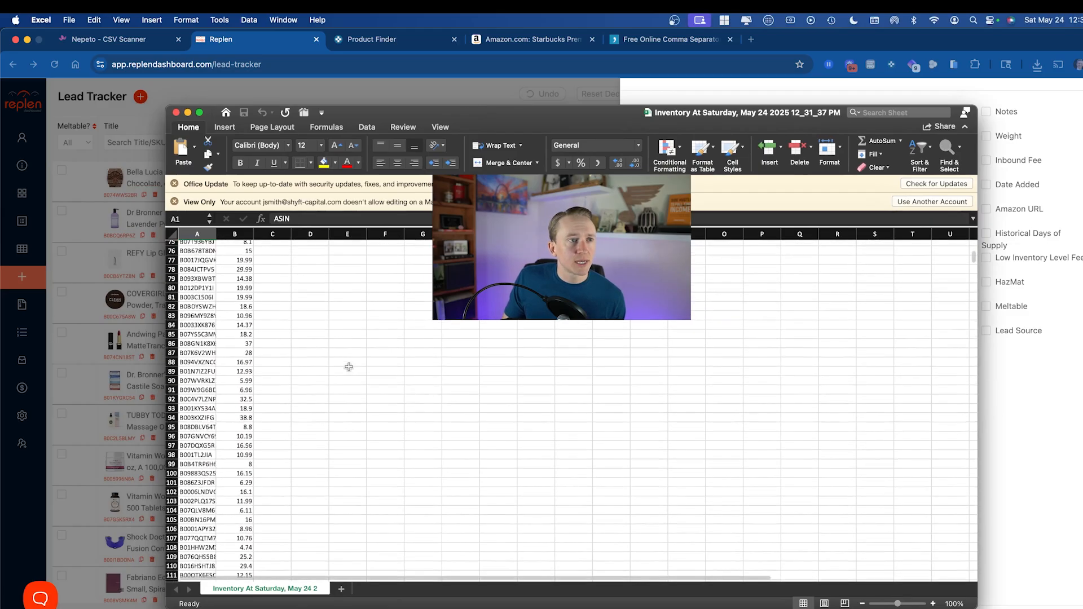
scroll(349, 367, down, 20)
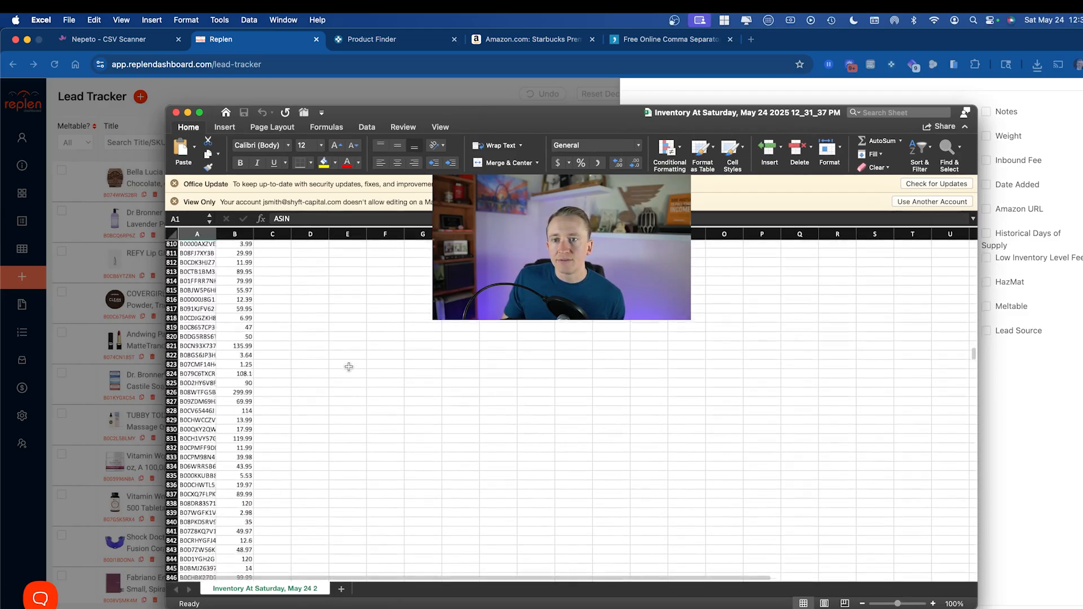
scroll(349, 367, down, 15)
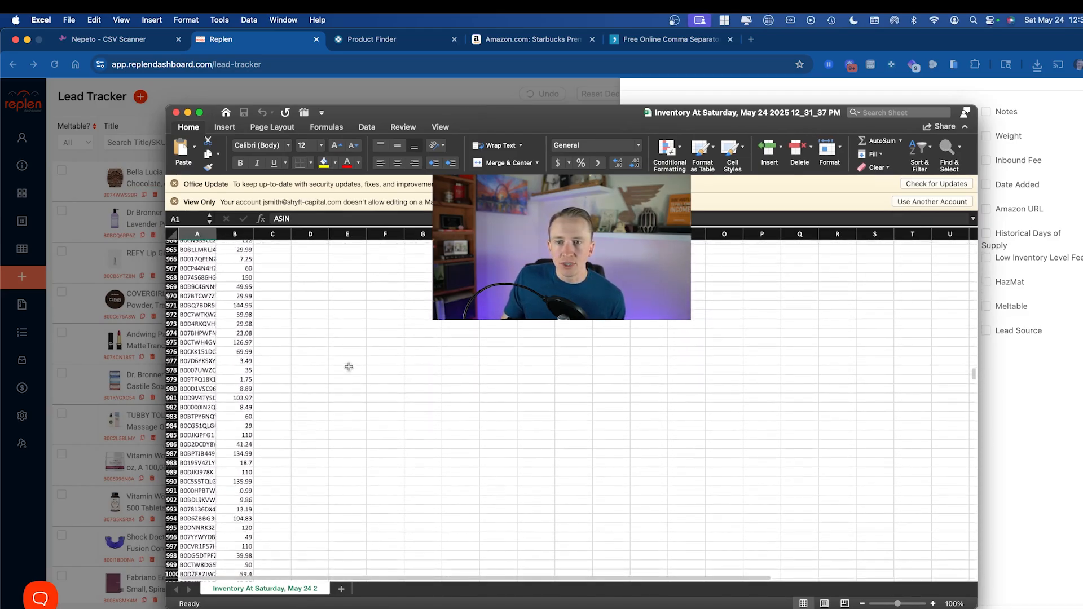
scroll(349, 367, up, 20)
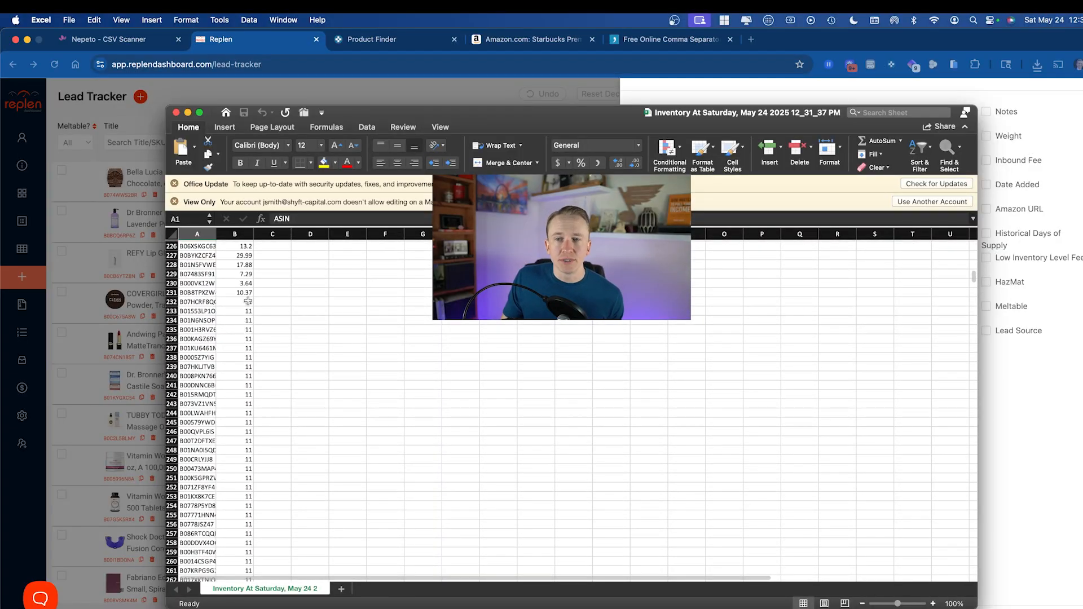
scroll(271, 305, up, 15)
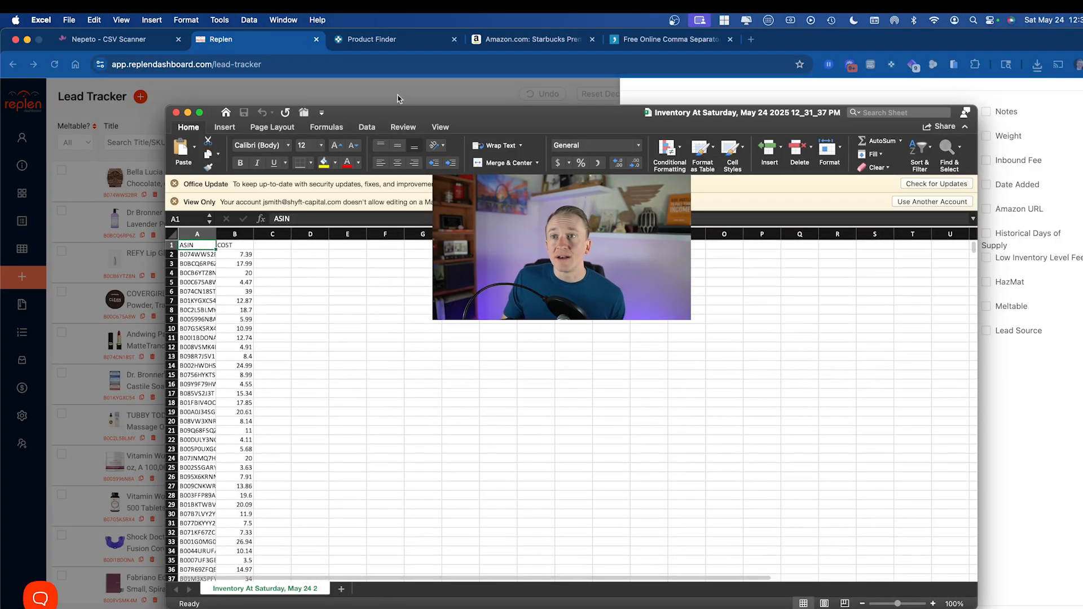
Return to Replen in Chrome, dismiss the Lead Tracker export settings and go back to Nepeto's CSV Scanner
click(398, 98)
scroll(814, 338, up, 3)
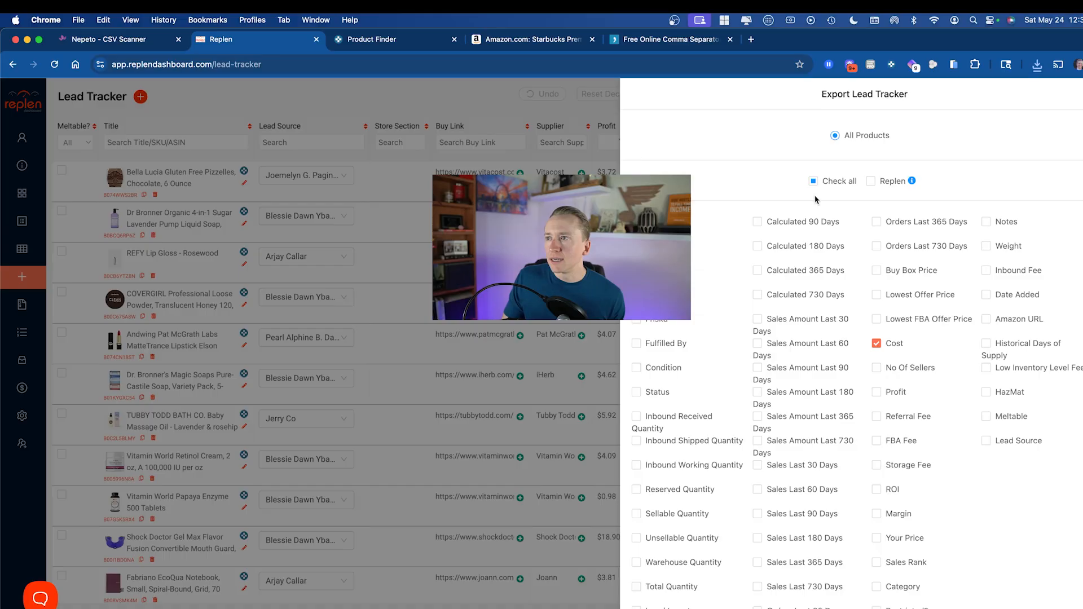
click(446, 151)
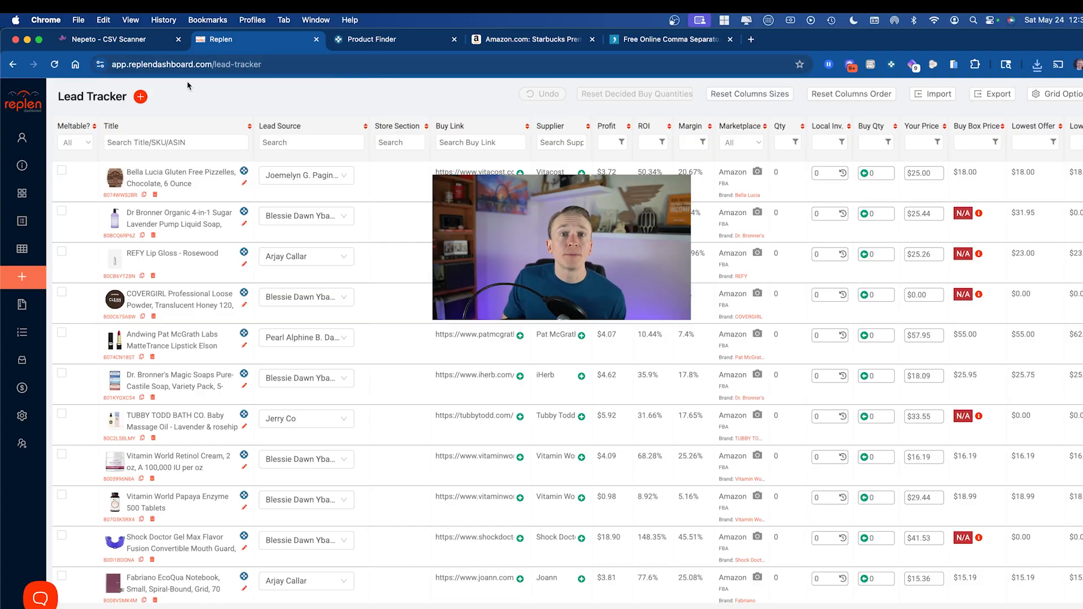
click(125, 42)
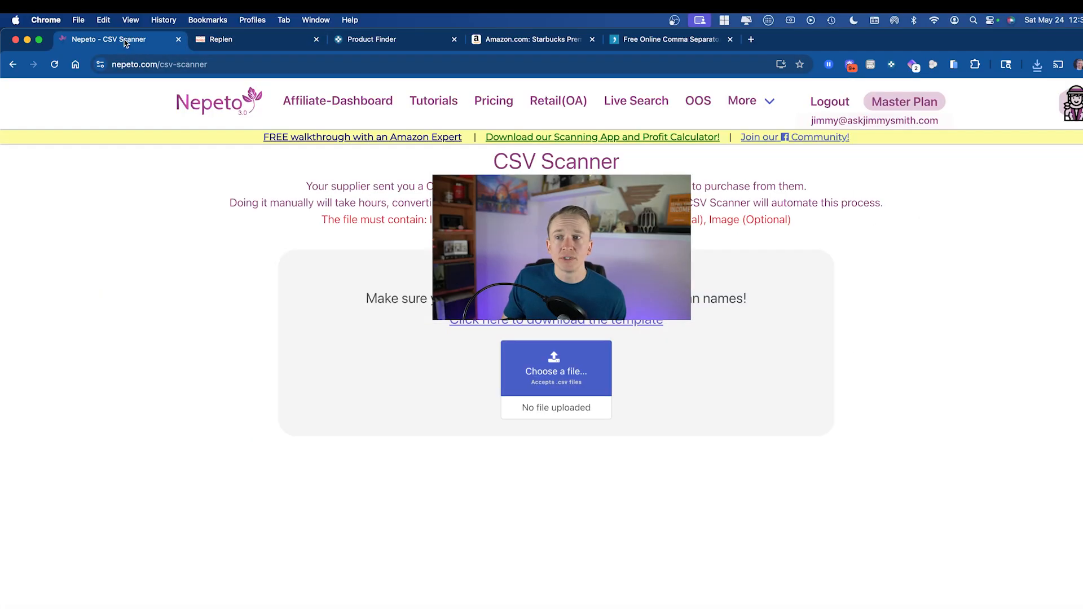
Try to upload download (11).csv to the CSV Scanner, and retry with ASIN matching and the exported inventory CSV
click(564, 372)
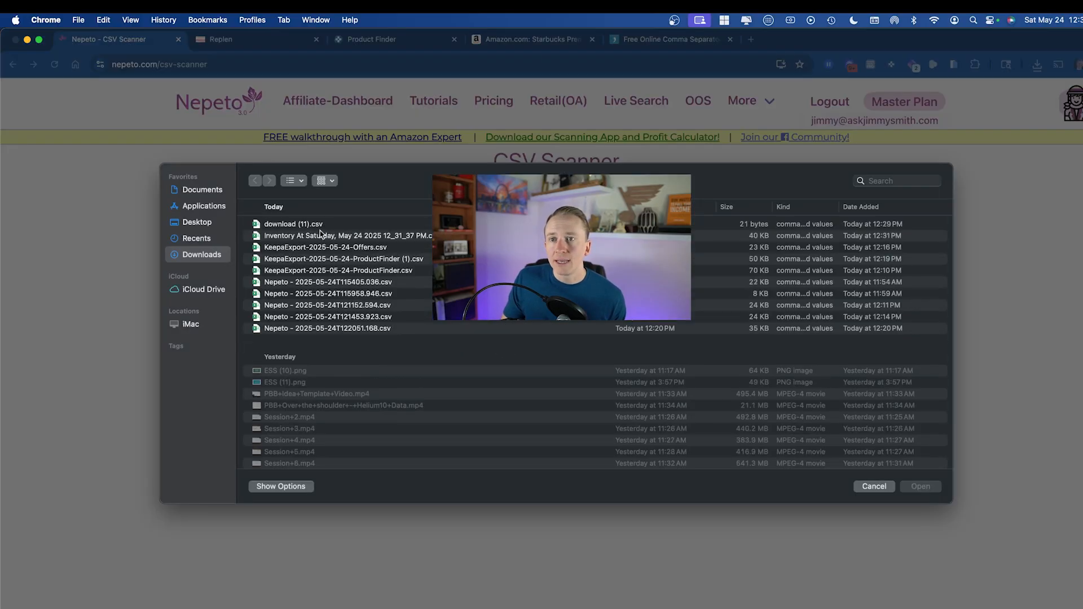
click(307, 224)
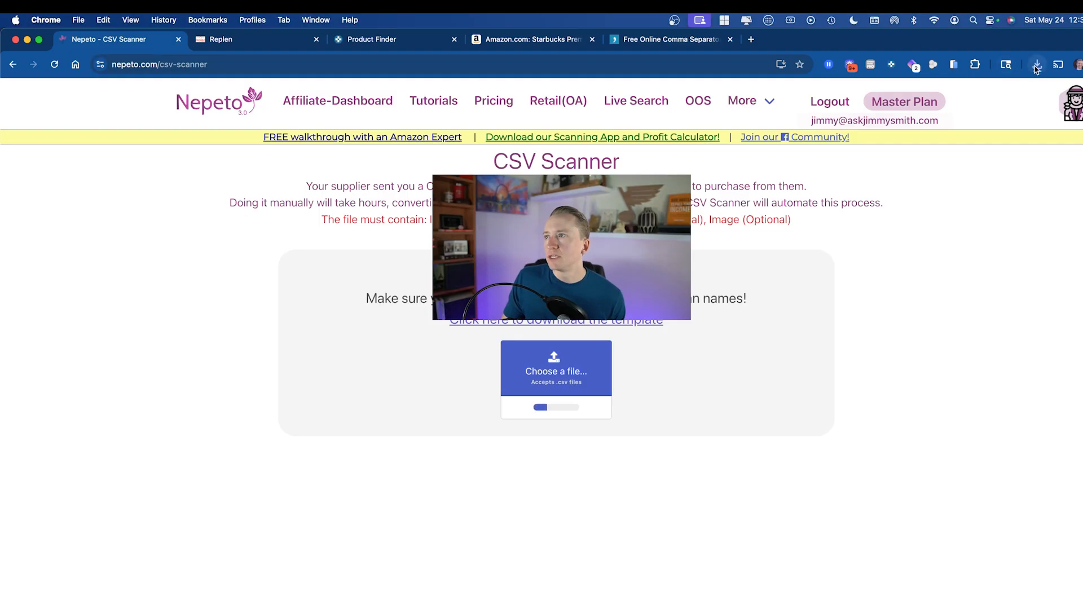
click(1036, 67)
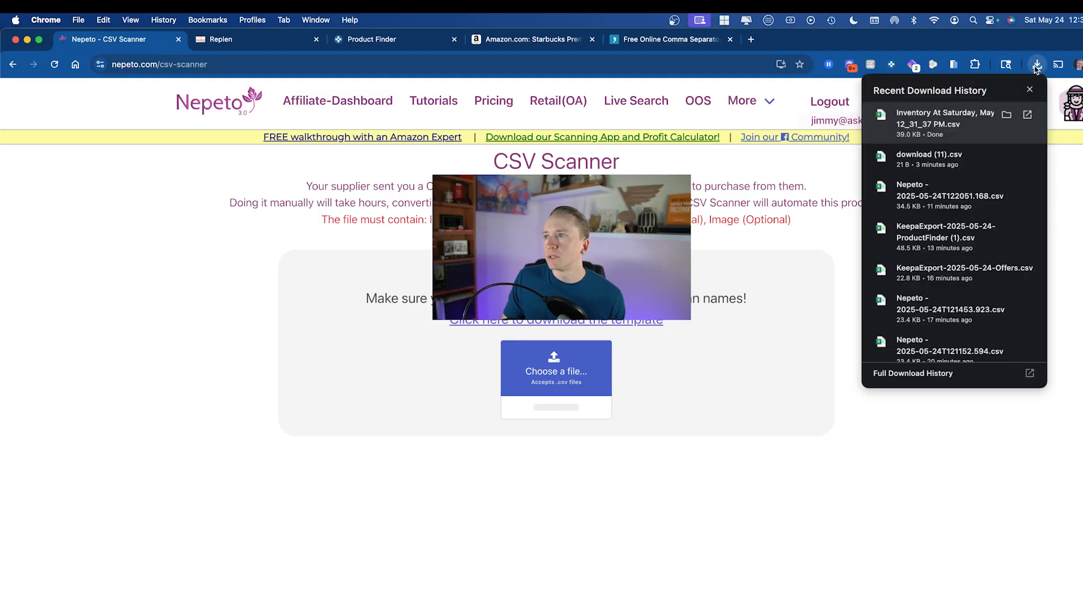
click(1036, 66)
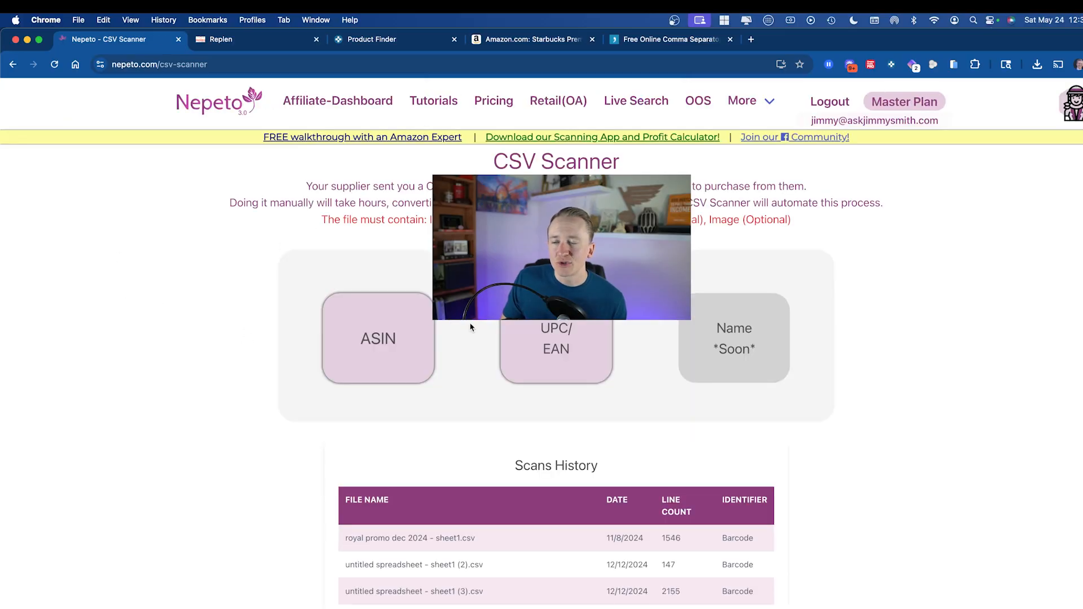
click(379, 351)
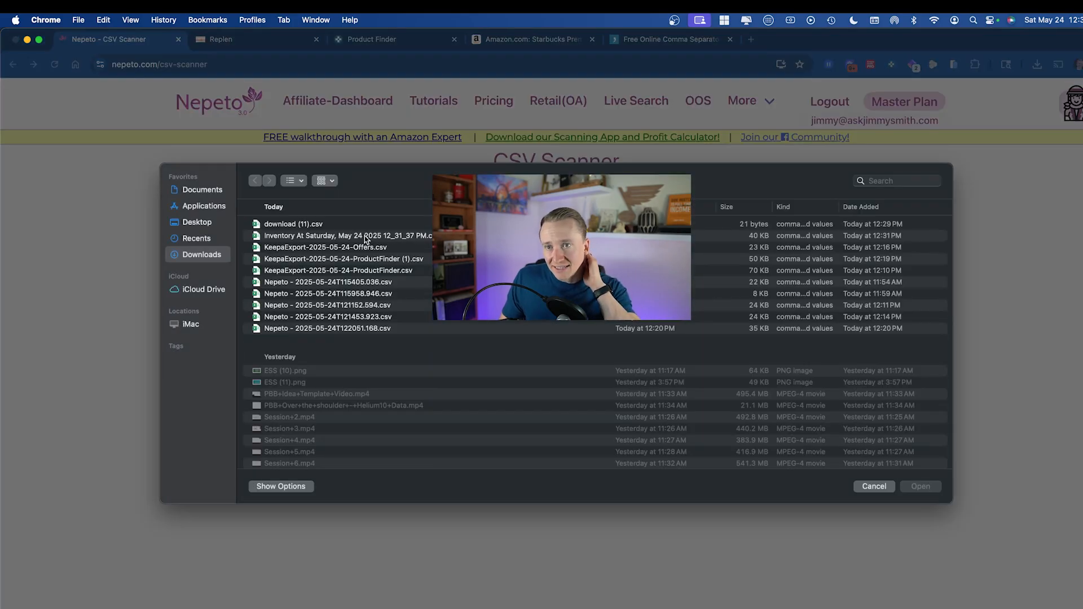
double_click(367, 240)
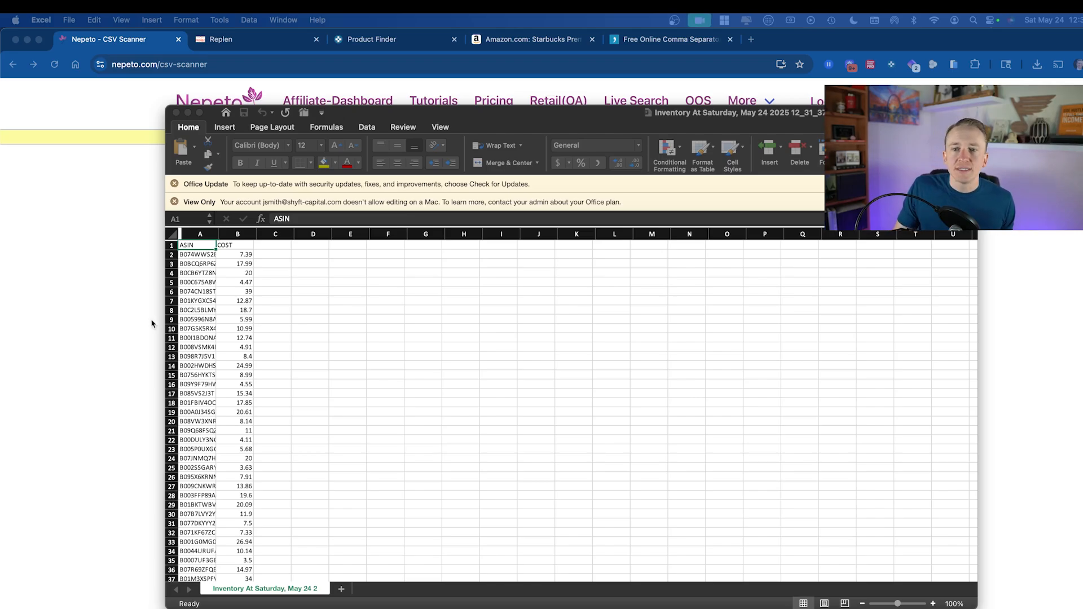
Scan the exported inventory CSV in Nepeto with ASIN as the matching identifier and browse the product results
click(127, 319)
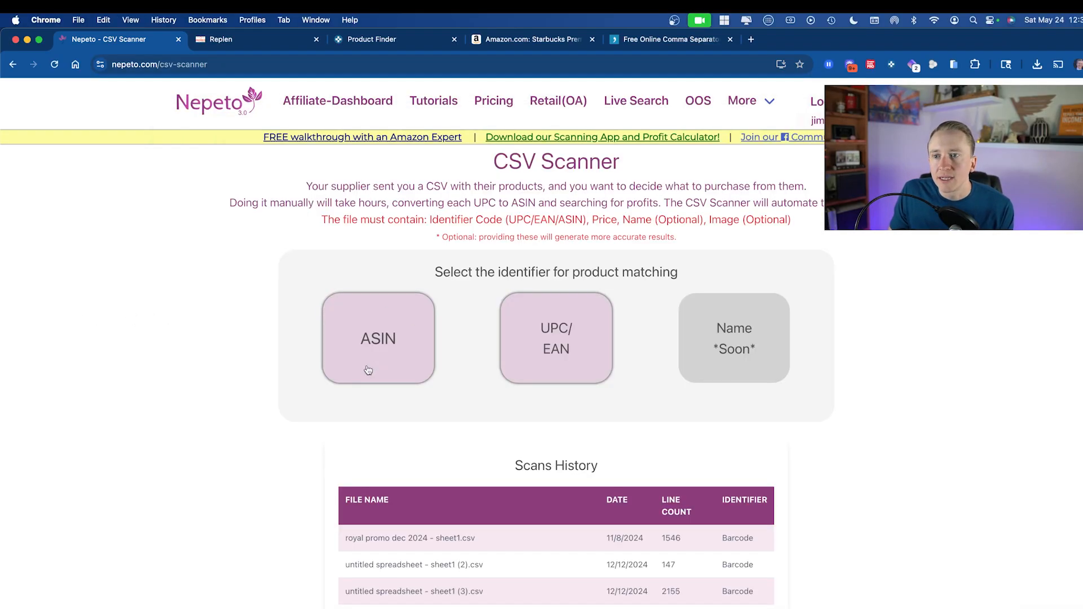
click(384, 361)
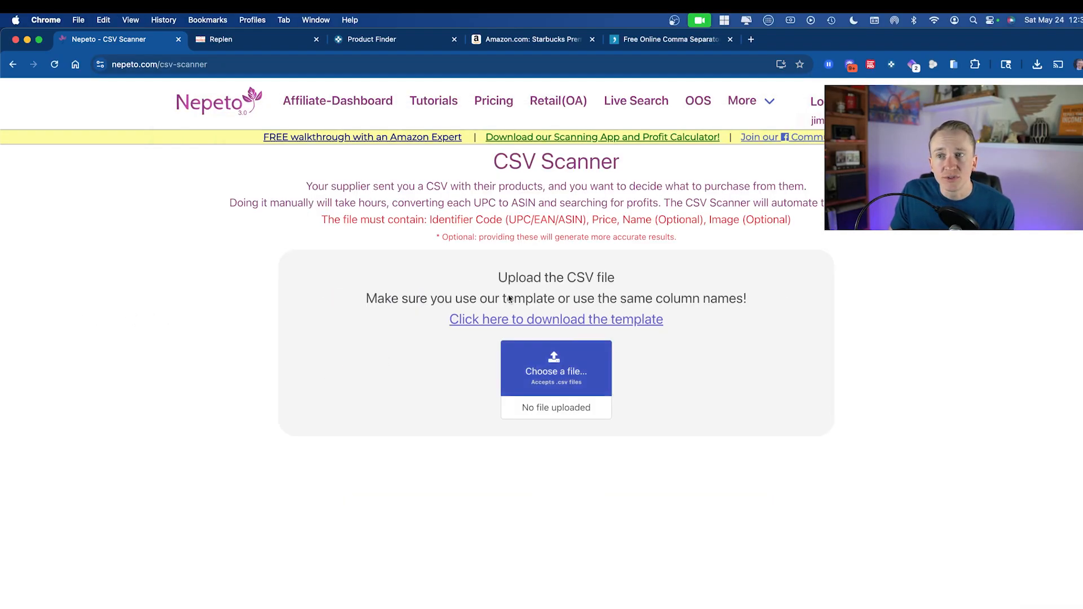
click(514, 361)
double_click(343, 236)
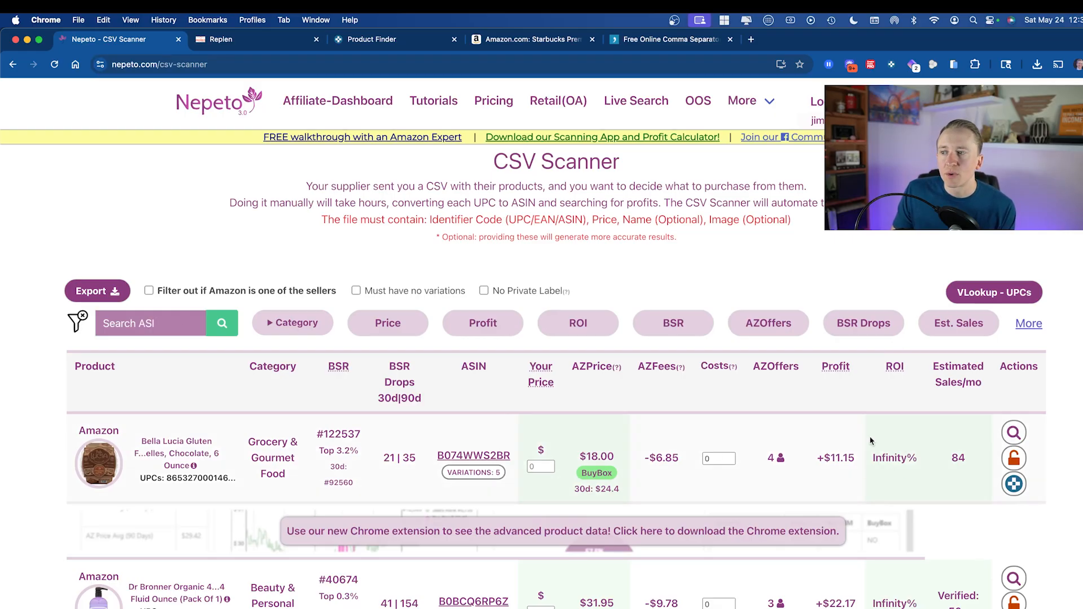
scroll(867, 446, down, 10)
scroll(866, 452, down, 15)
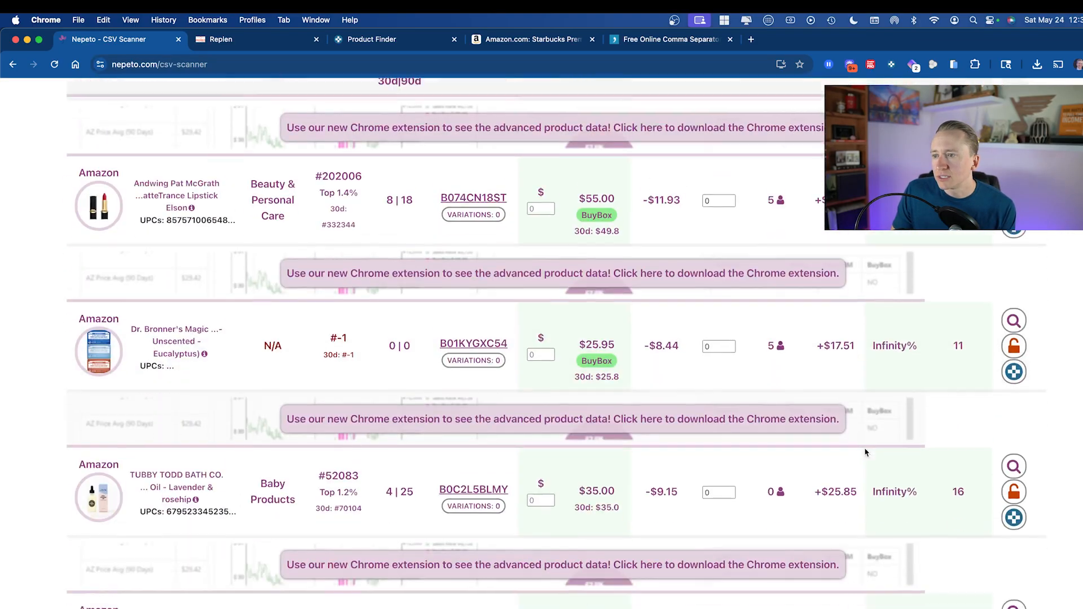
scroll(731, 428, down, 5)
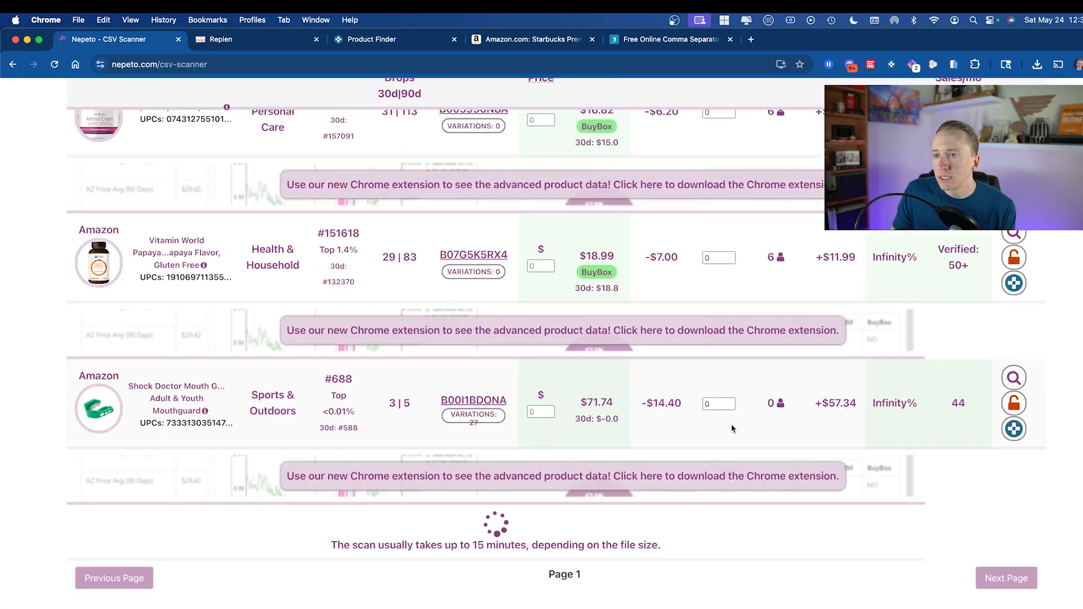
Review the scanned product rows in the CSV Scanner and sort them by ROI
scroll(731, 429, up, 20)
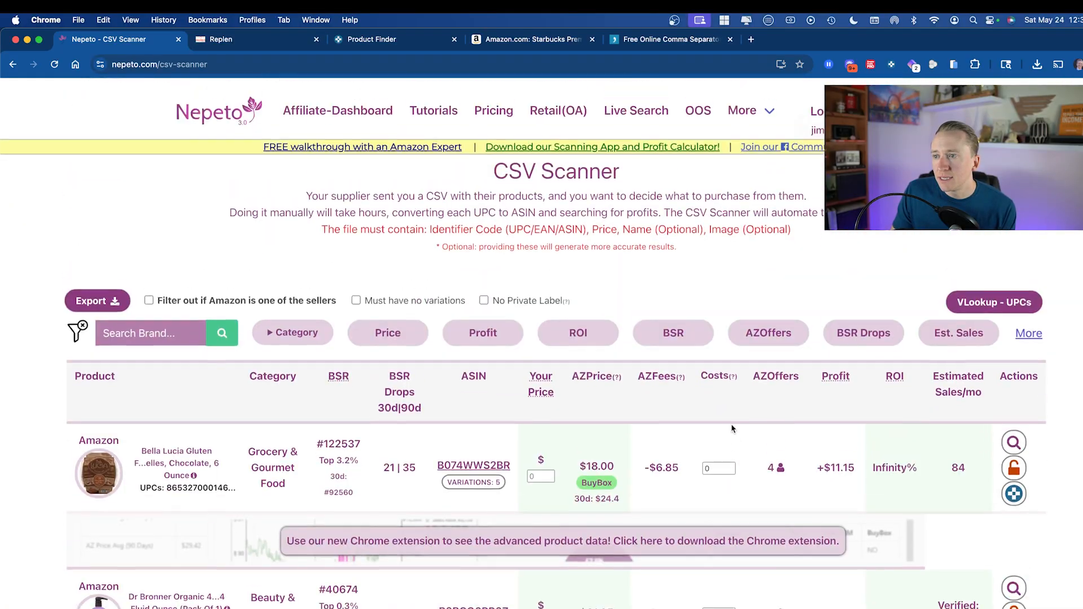
mouse_move(739, 370)
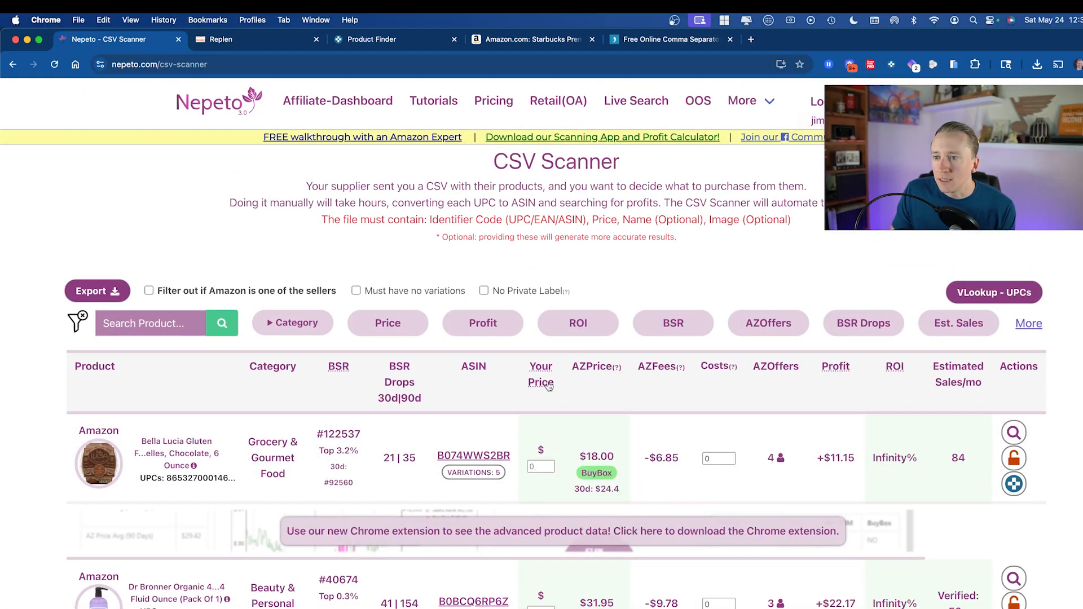
scroll(537, 426, down, 15)
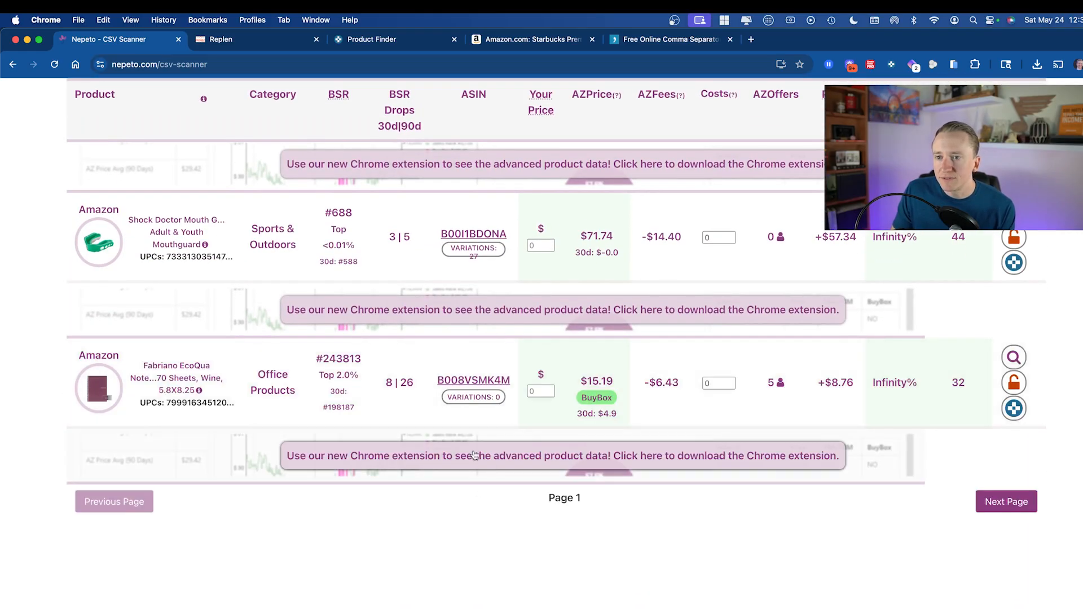
scroll(546, 500, up, 2)
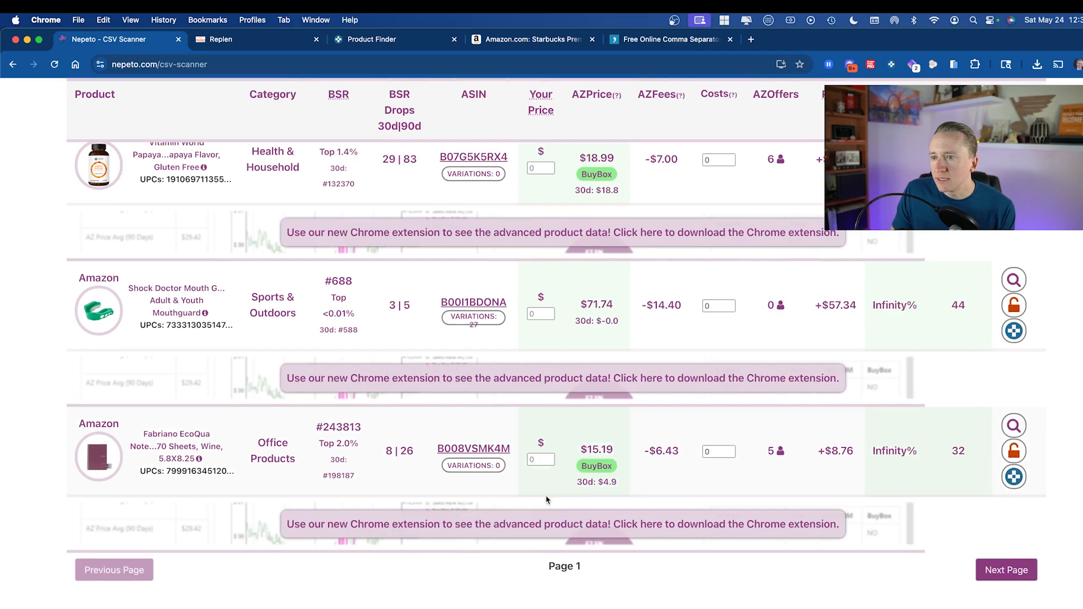
scroll(568, 417, up, 8)
scroll(569, 418, up, 3)
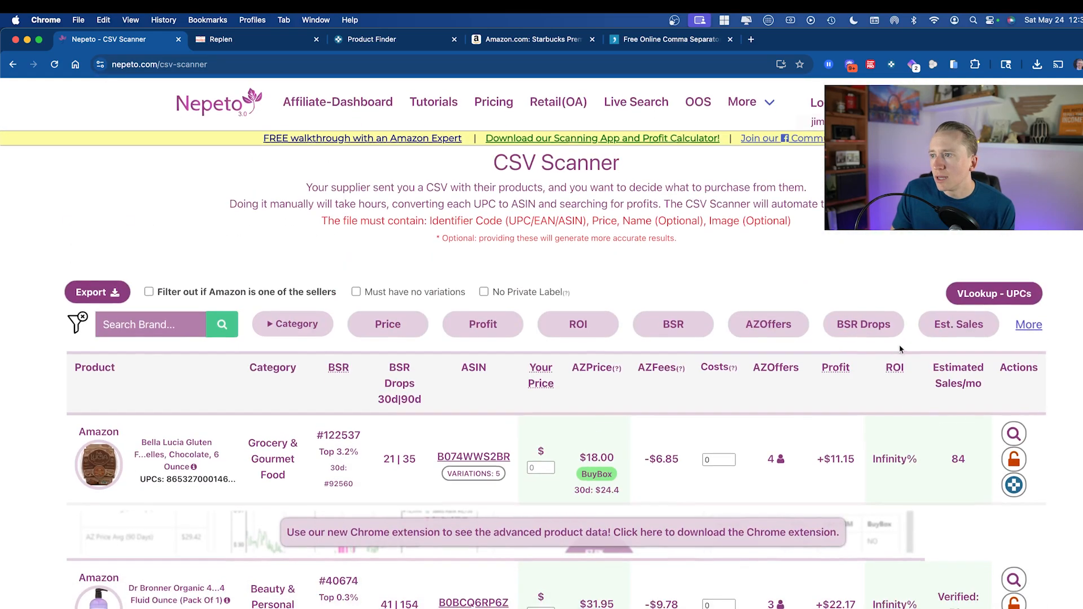
click(894, 370)
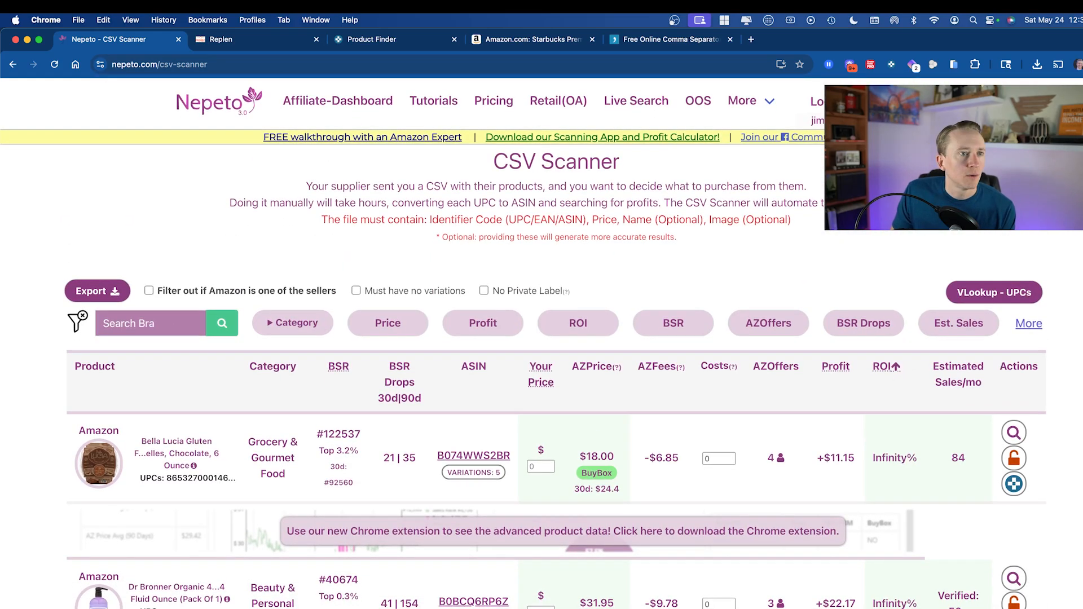
Switch to the inventory CSV in Excel and change the COST column header in B1 to Price
key(super+Tab)
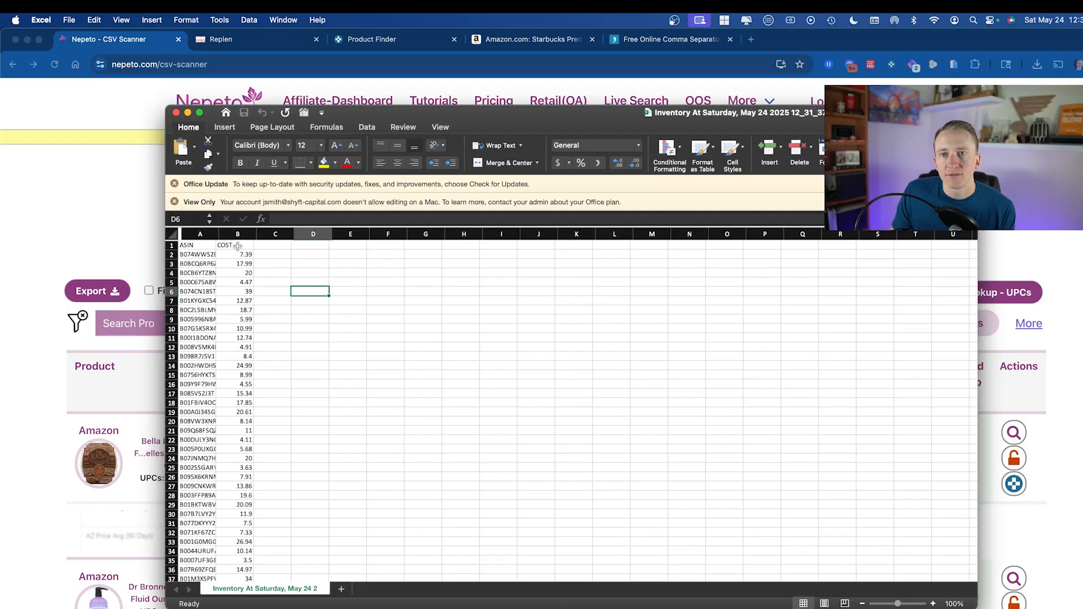
click(238, 245)
text(Price)
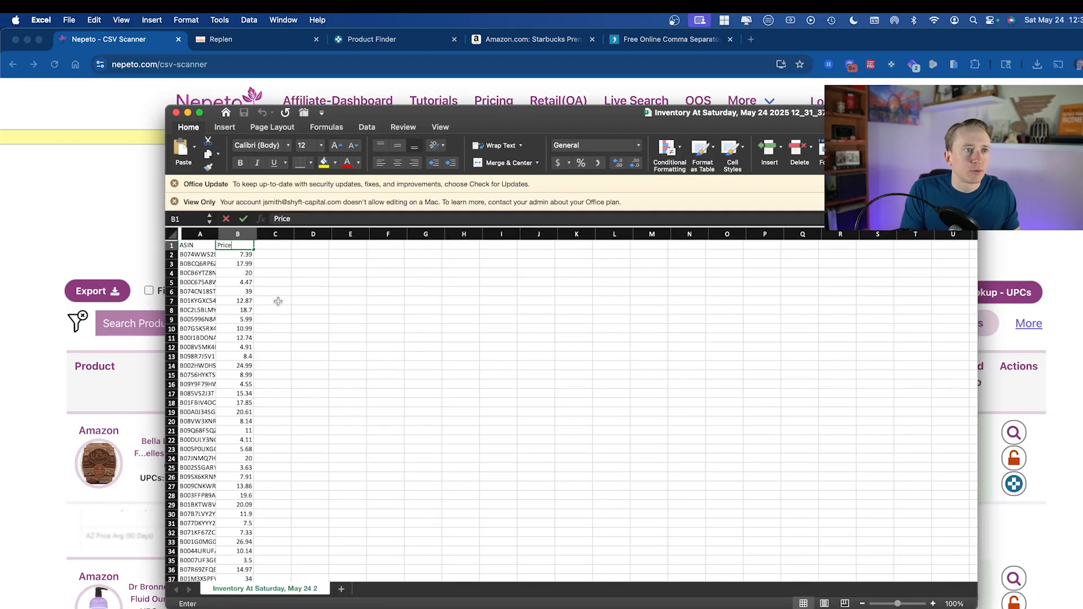
key(Return)
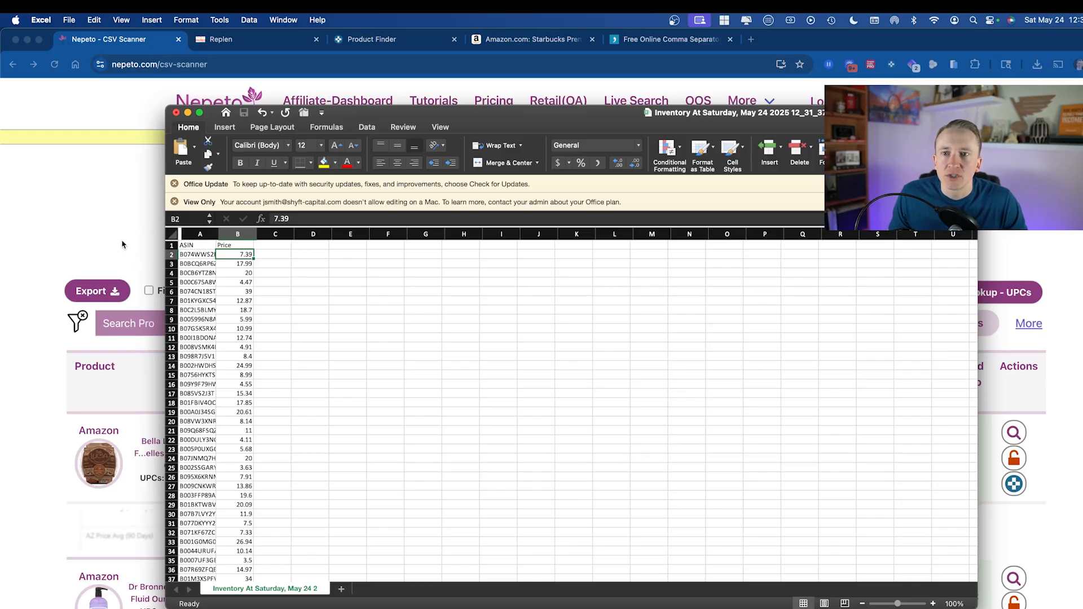
Return to Nepeto in Chrome and highlight the UPC/EAN/ASIN and Price requirements in the CSV Scanner's file description
click(137, 224)
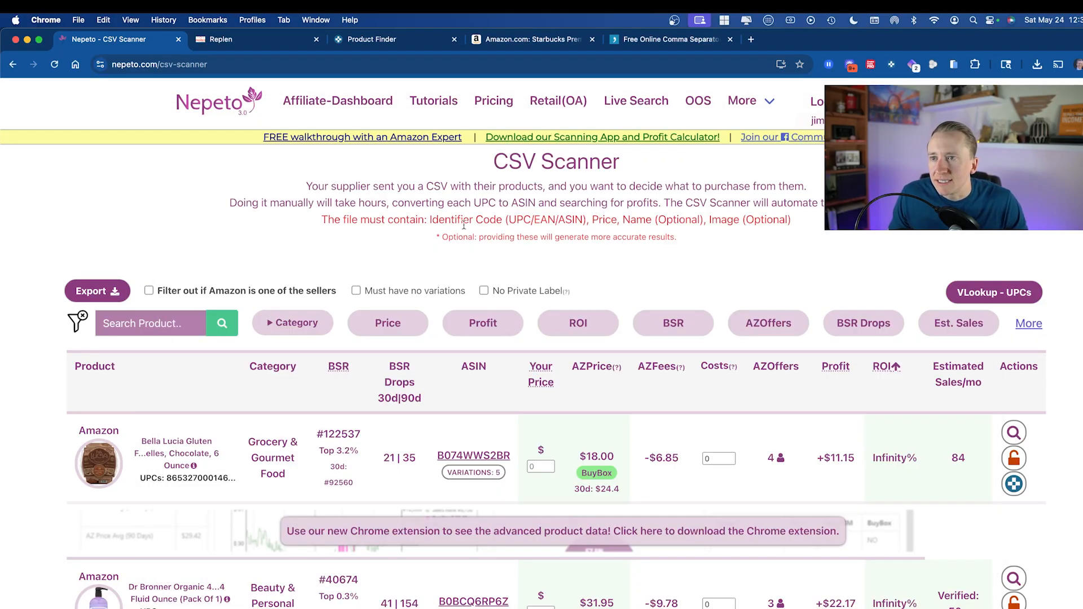
drag(514, 221, 577, 220)
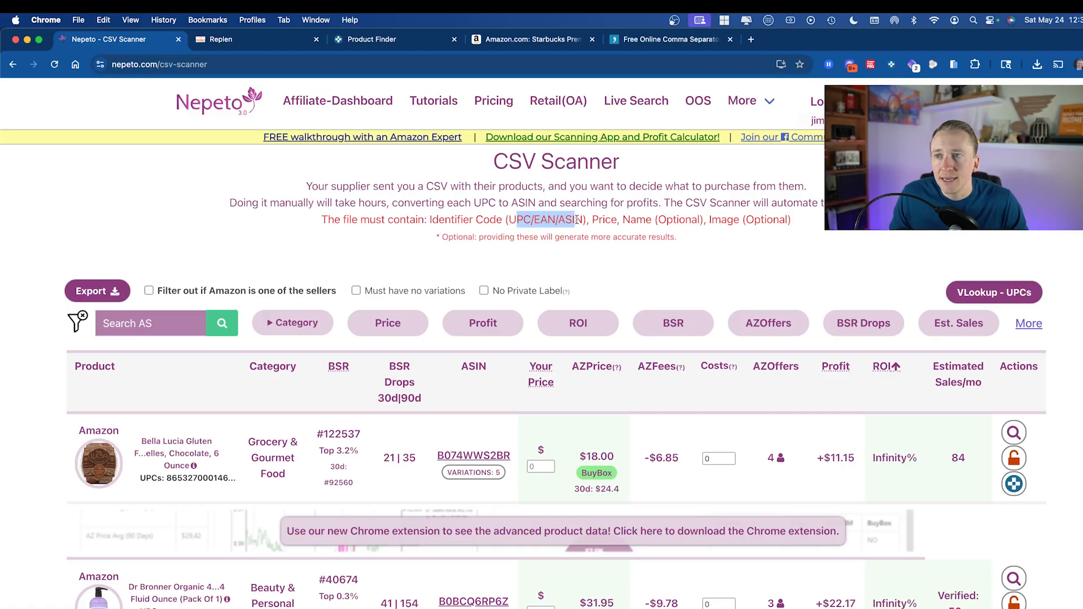
click(583, 221)
double_click(604, 220)
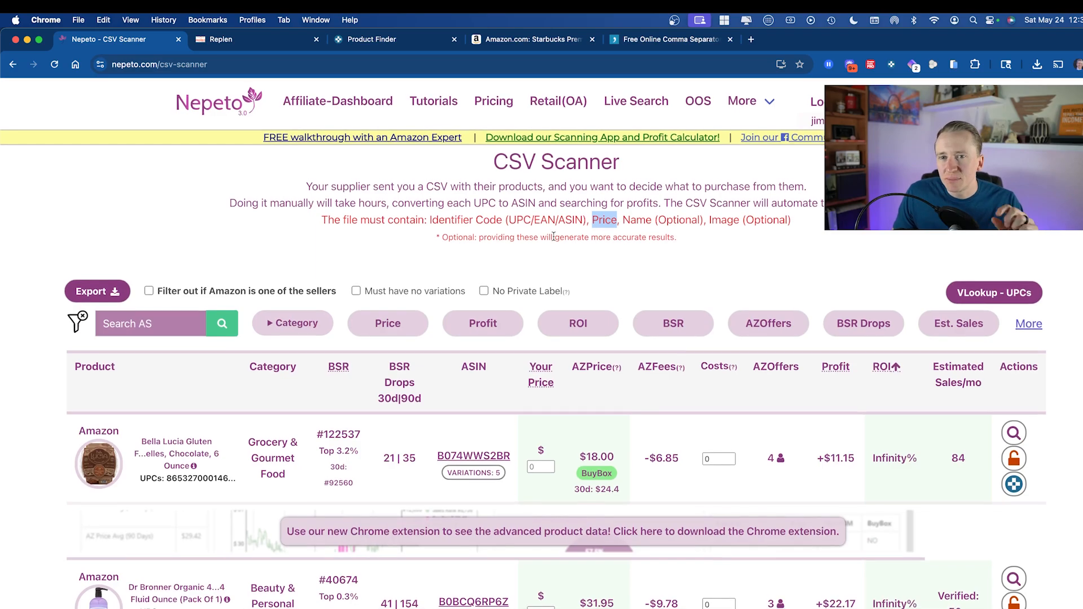
Examine the scanned products' prices, fees, profit, ROI and estimated monthly sales, and clear the text highlight
scroll(553, 237, down, 5)
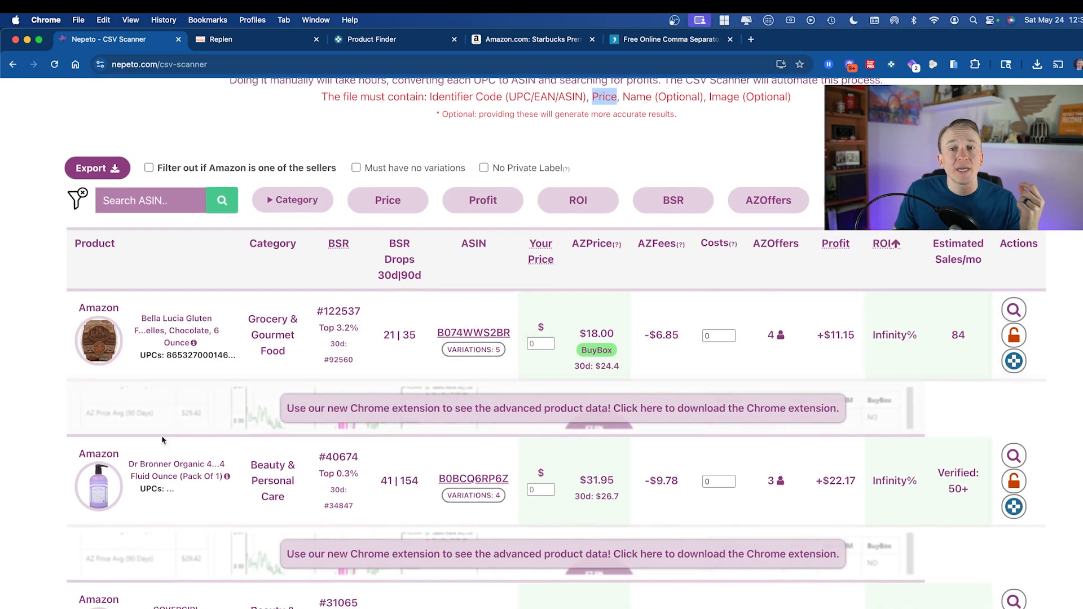
scroll(338, 364, down, 20)
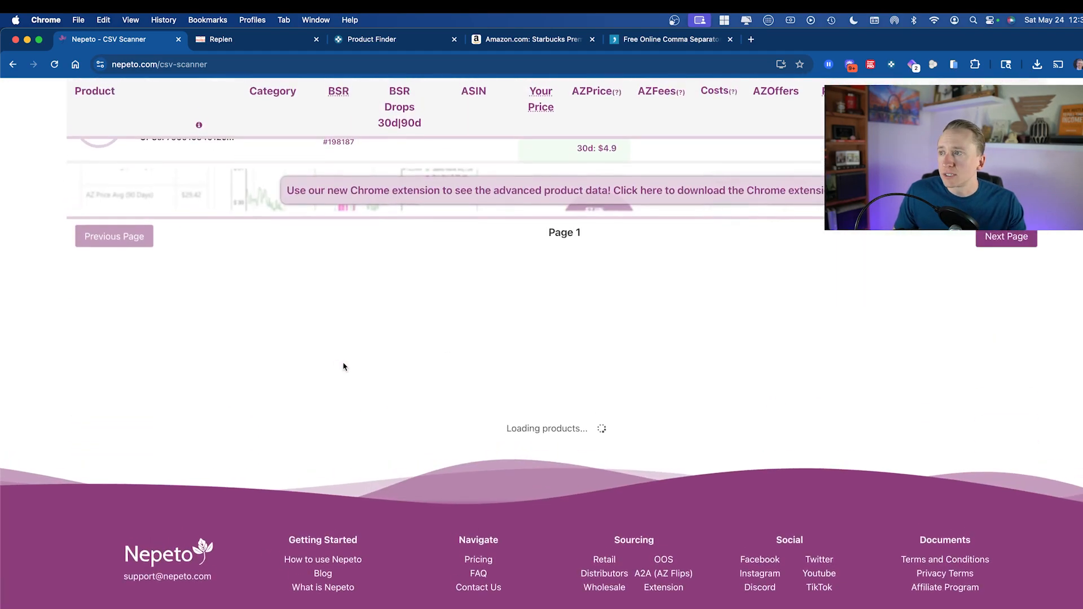
scroll(693, 352, up, 10)
scroll(693, 352, down, 10)
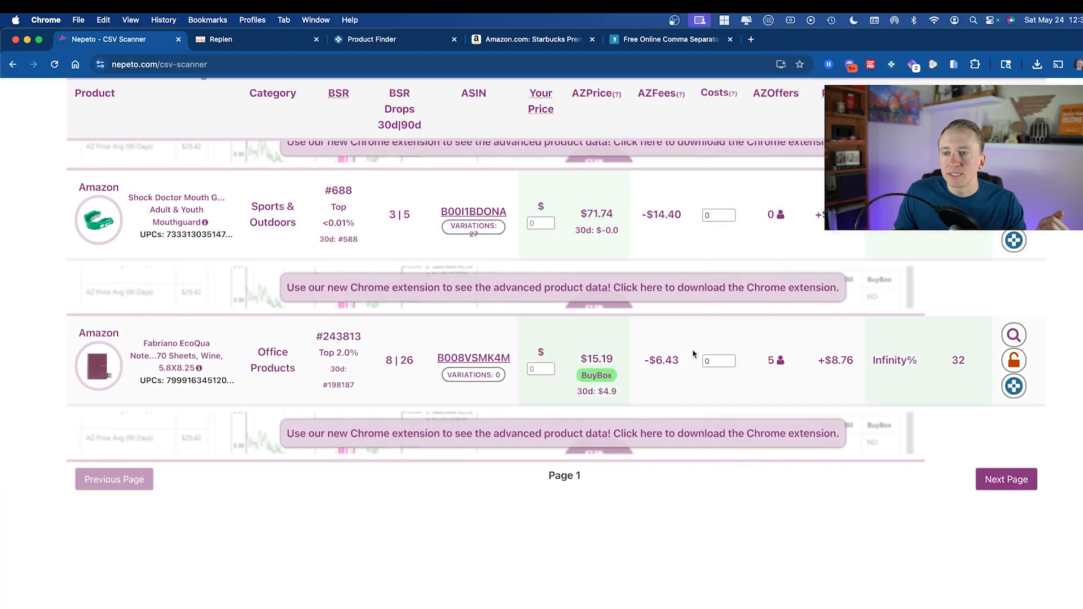
scroll(605, 410, up, 20)
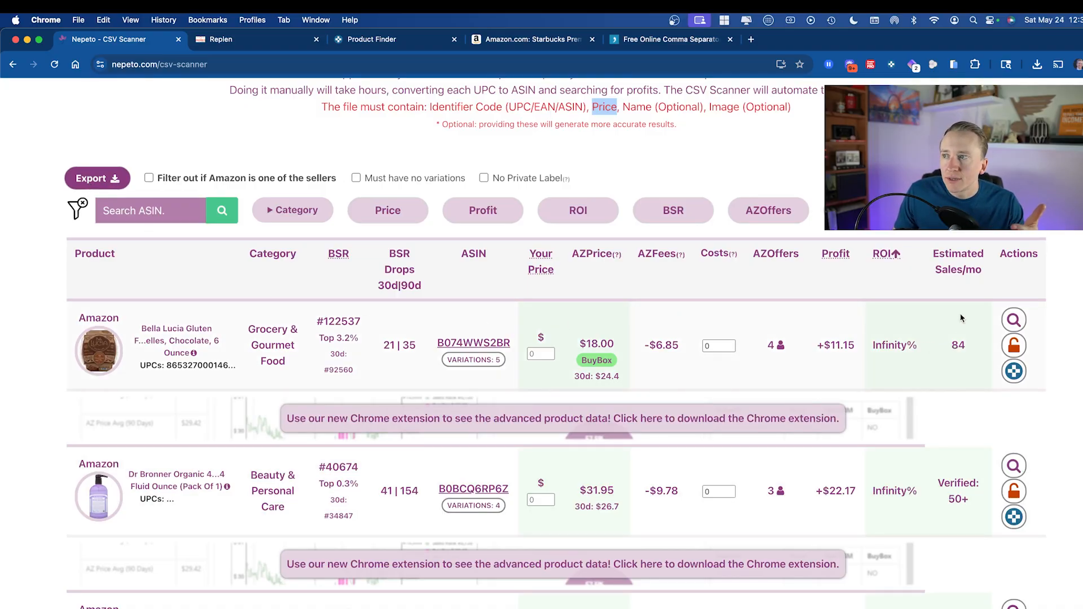
scroll(953, 333, down, 3)
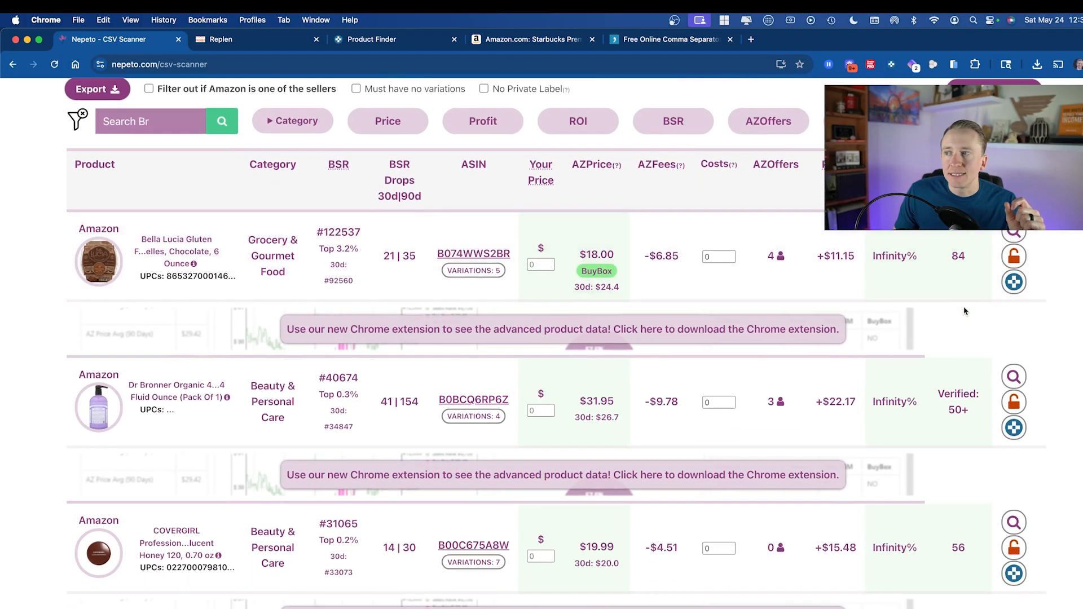
scroll(942, 361, down, 1)
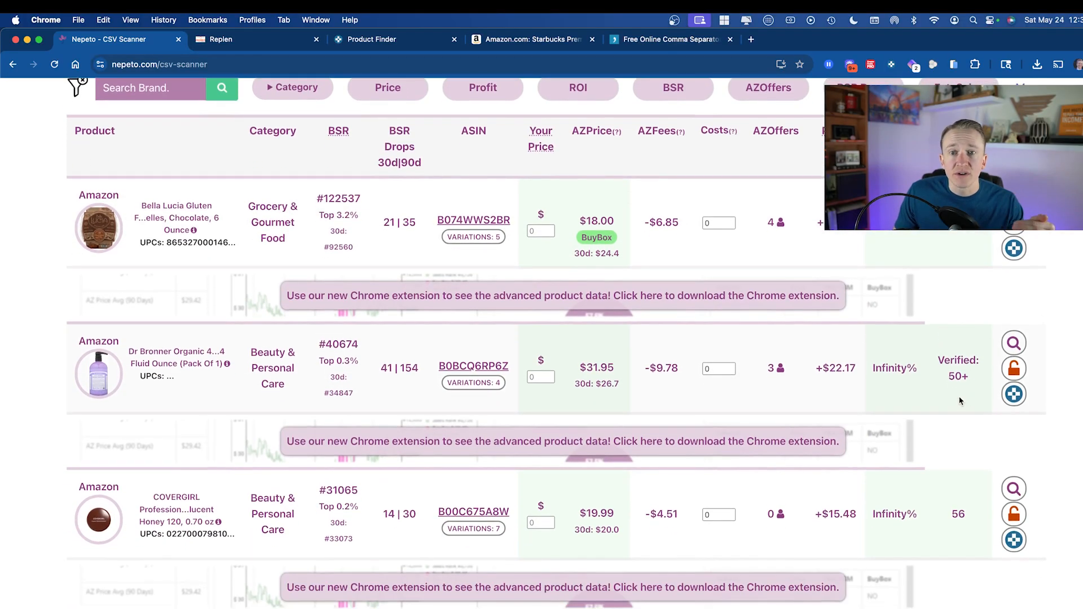
scroll(959, 402, down, 5)
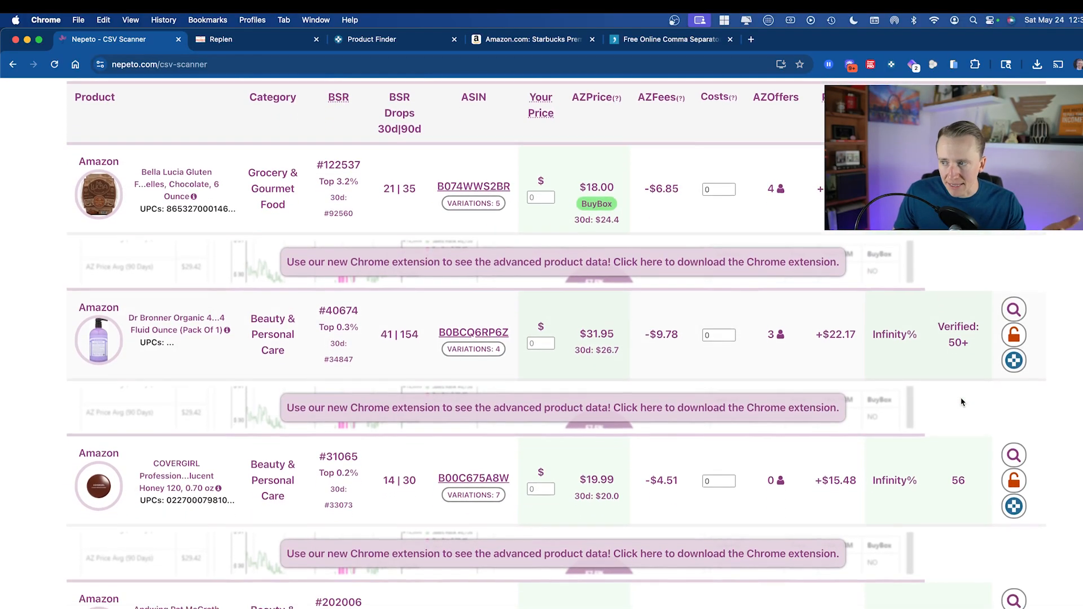
scroll(944, 406, down, 20)
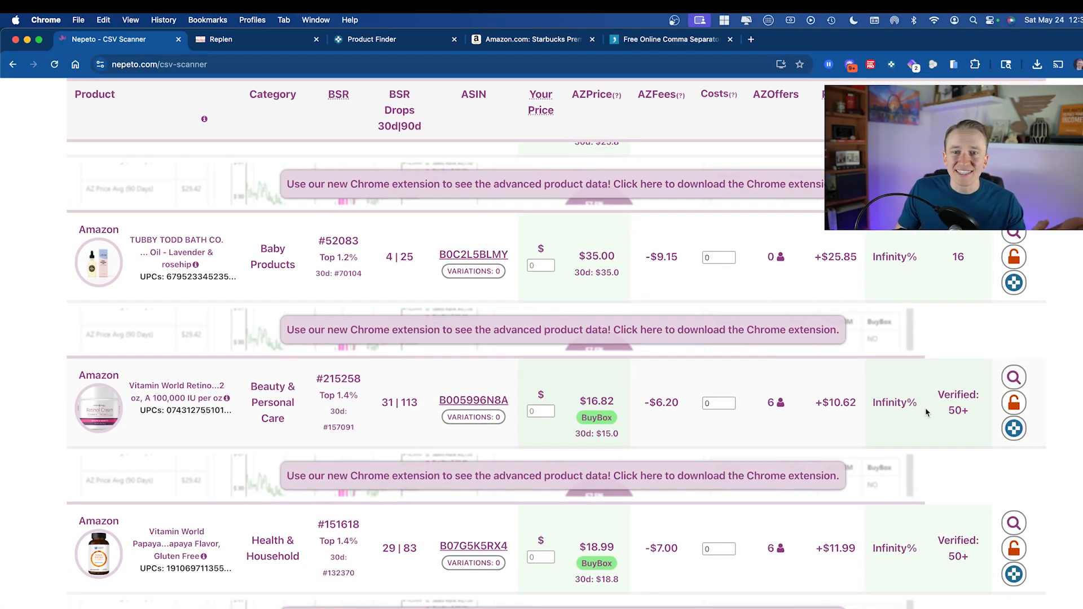
scroll(928, 412, down, 2)
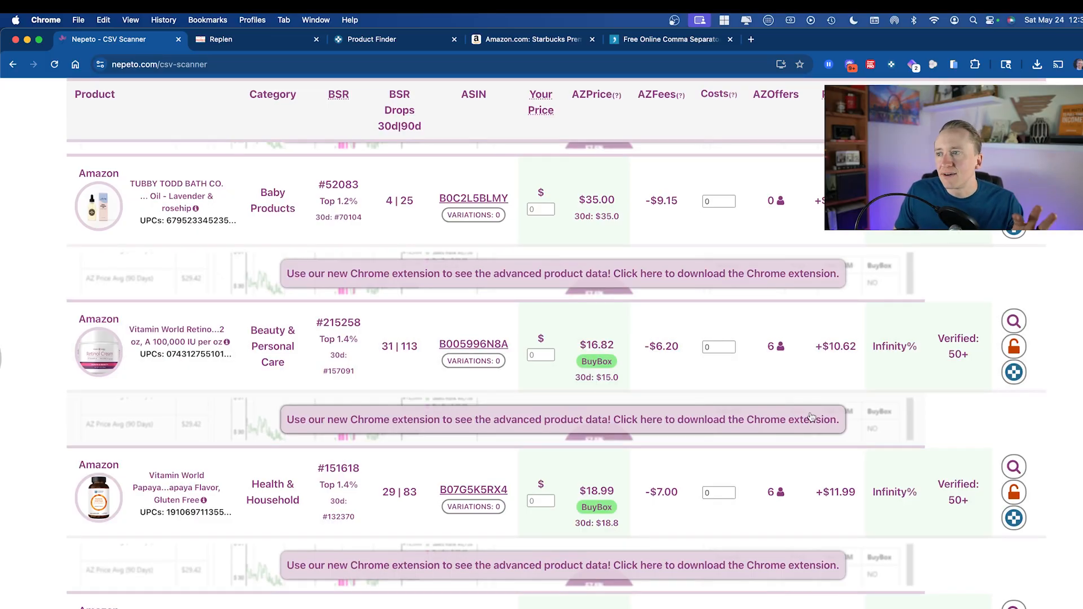
scroll(810, 416, up, 15)
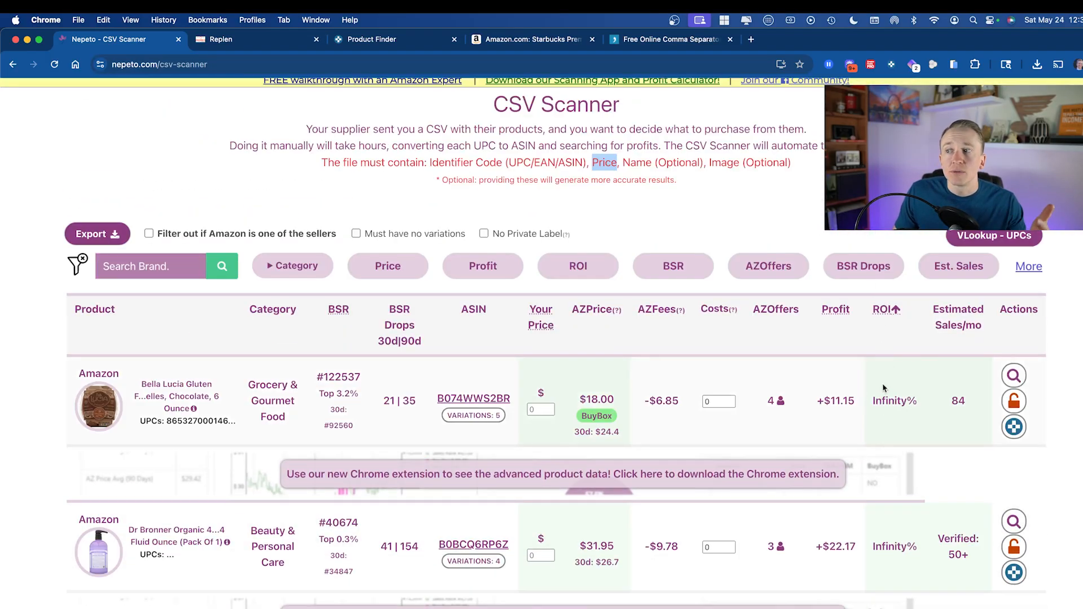
scroll(667, 305, up, 2)
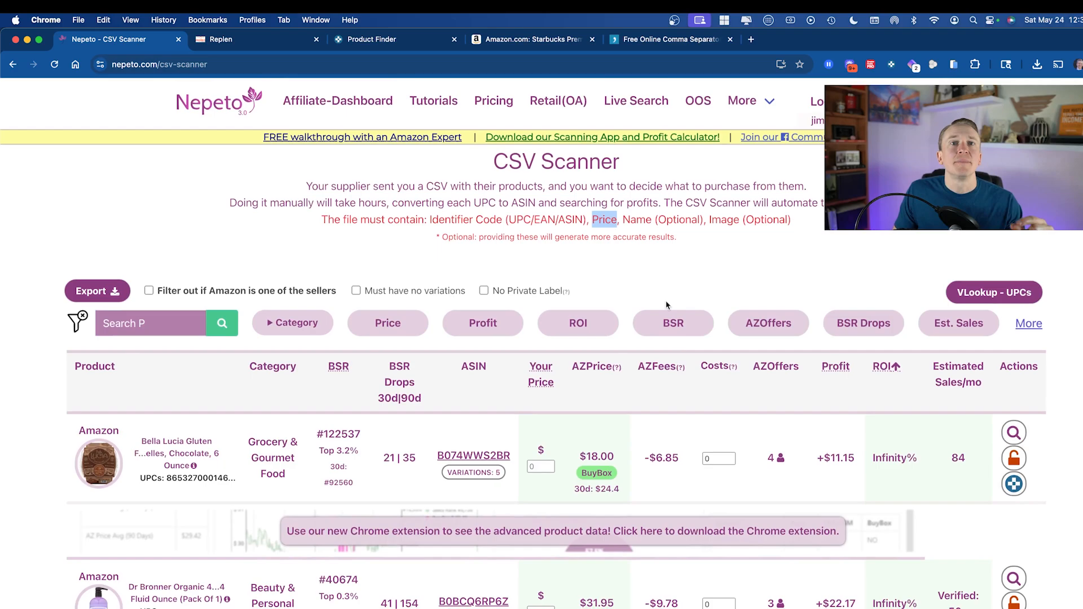
click(615, 245)
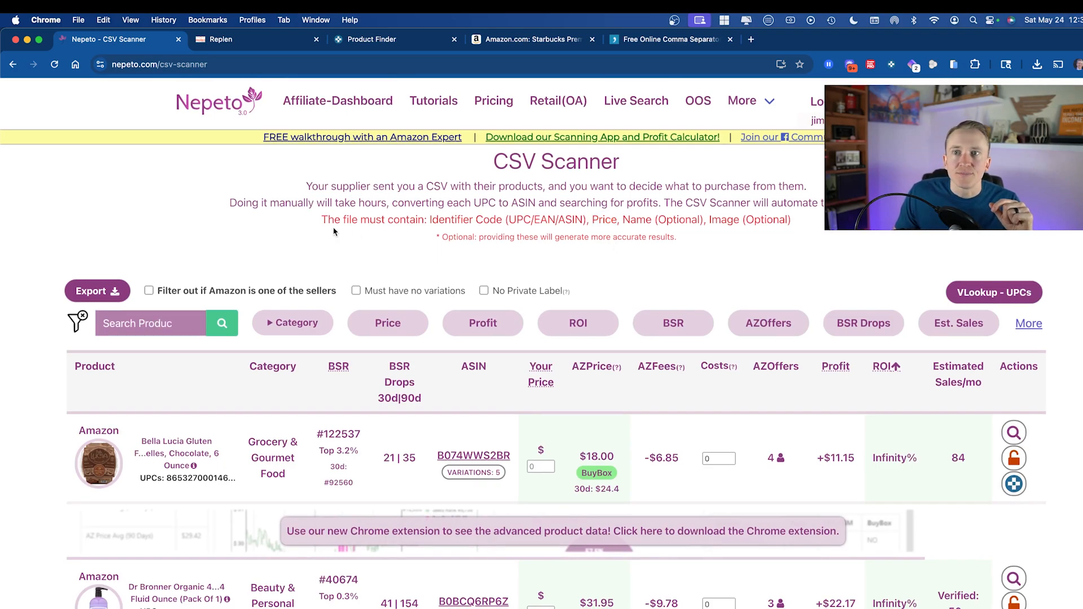
Open the Nepeto home dashboard and look over its sourcing tools, from Online Arbitrage Retailers to Amazon to Walmart Products
click(210, 110)
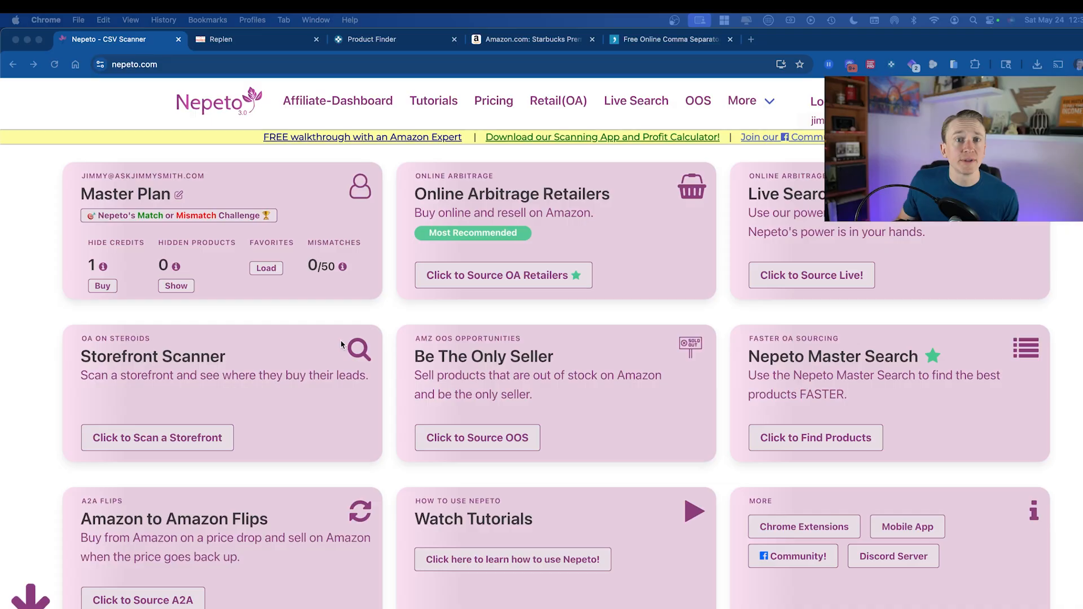
scroll(341, 344, down, 1)
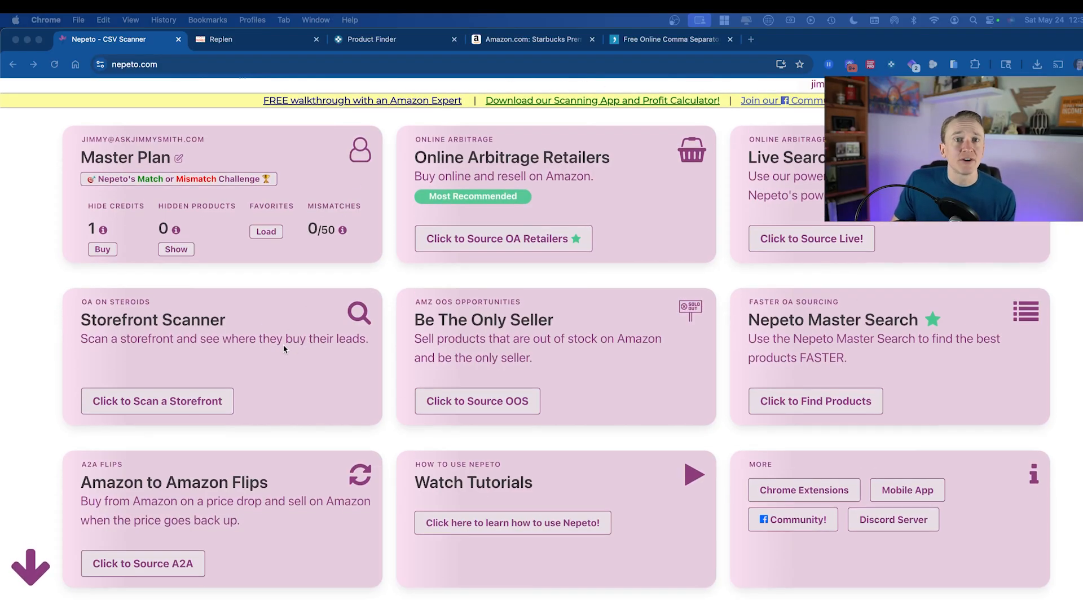
scroll(285, 348, down, 1)
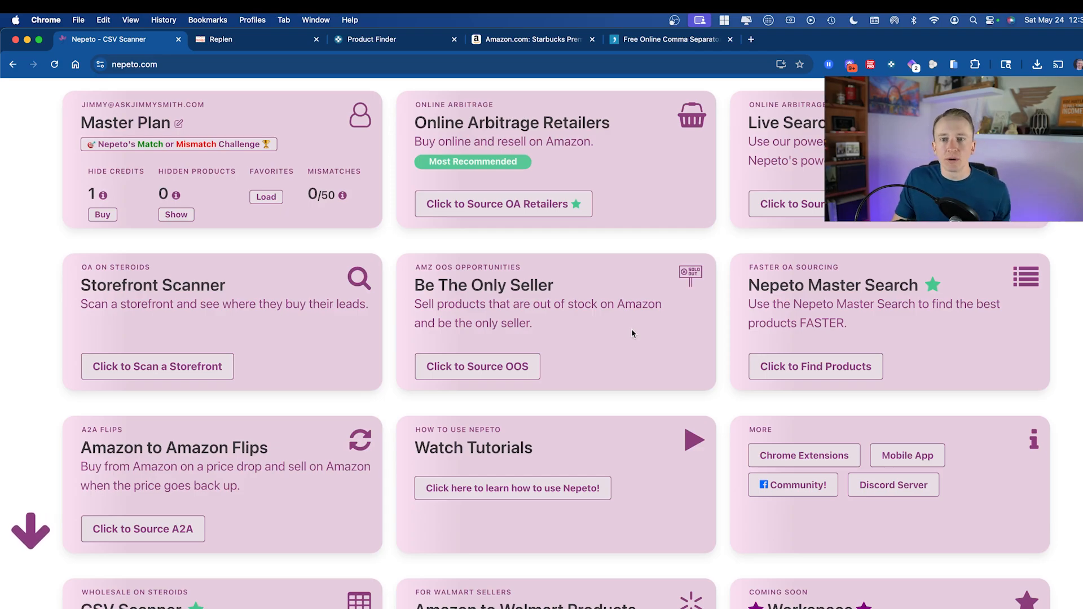
scroll(632, 334, down, 1)
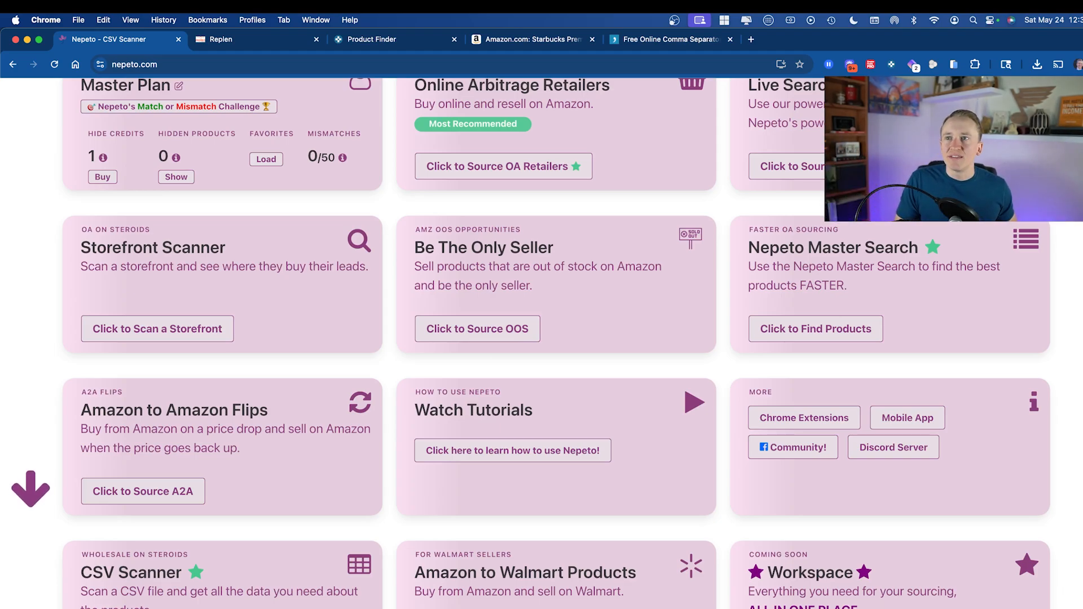
scroll(611, 190, up, 4)
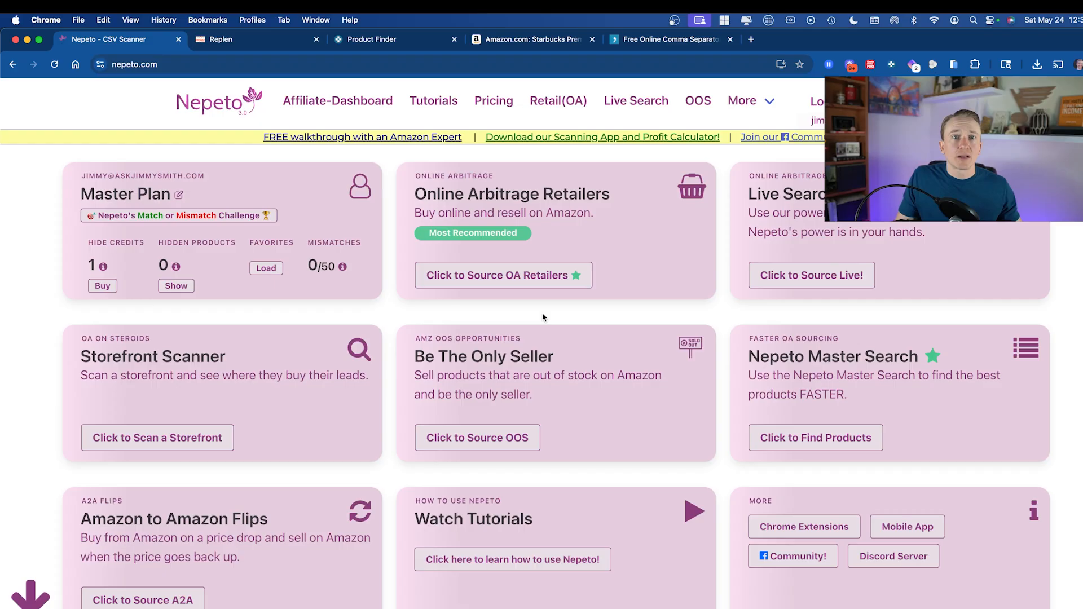
scroll(542, 314, down, 2)
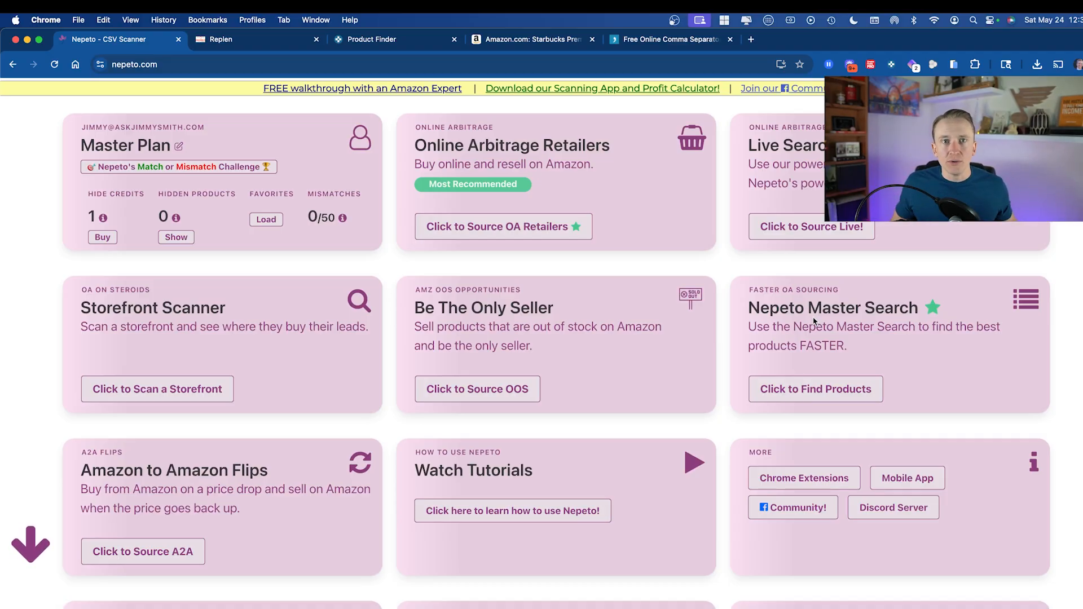
scroll(814, 322, down, 2)
scroll(621, 384, down, 4)
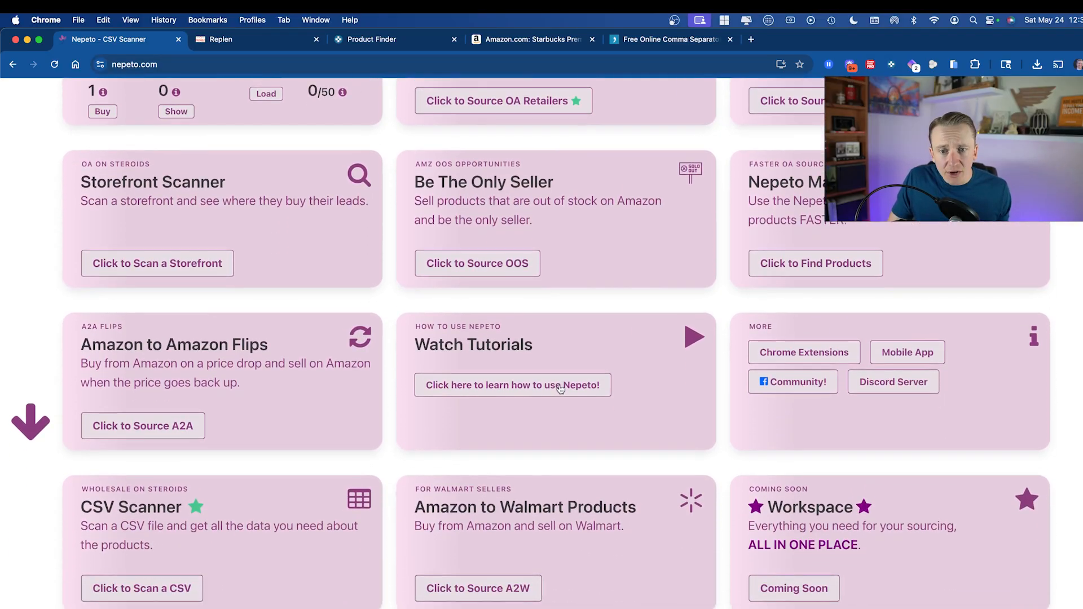
scroll(273, 510, down, 3)
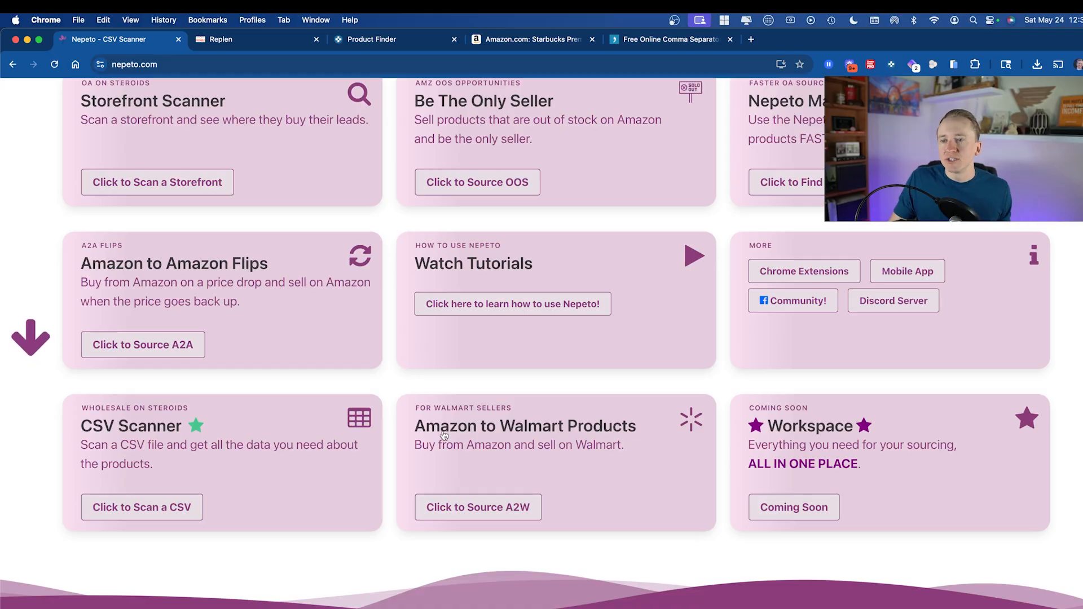
scroll(576, 447, up, 1)
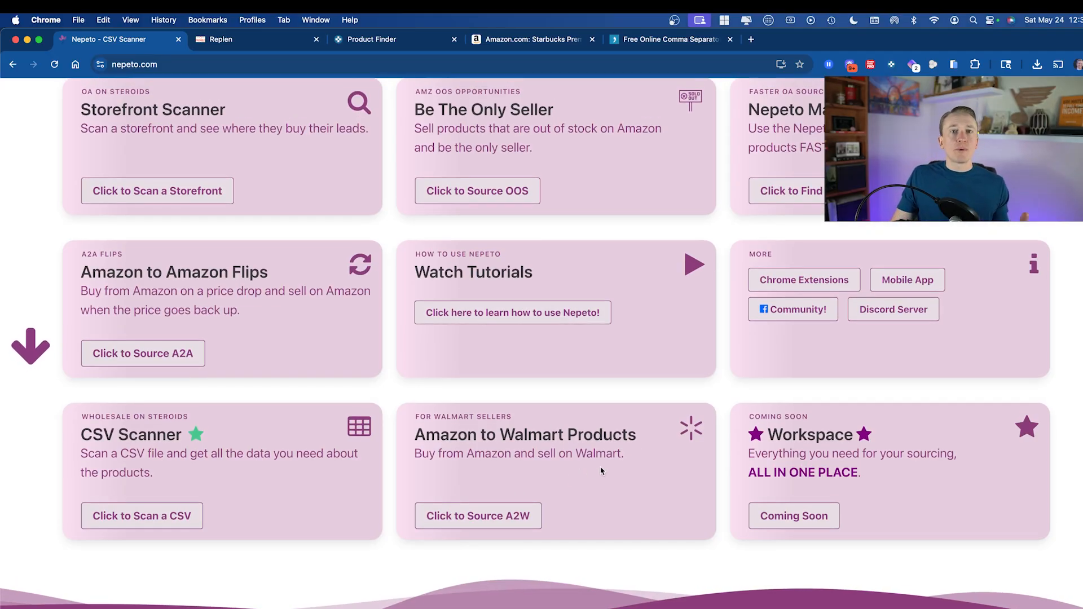
scroll(601, 470, up, 1)
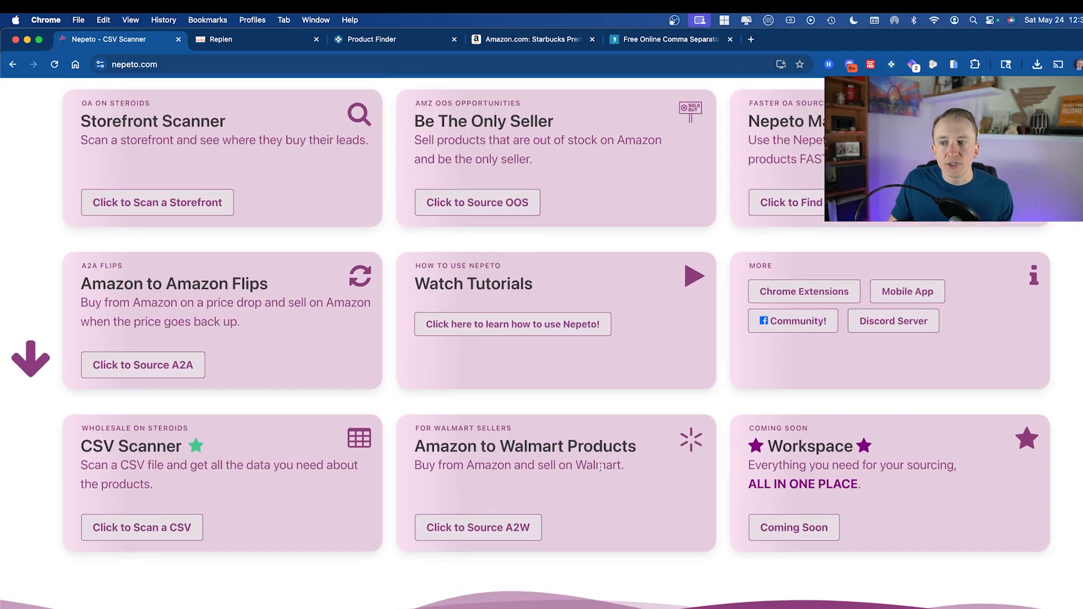
scroll(601, 467, up, 5)
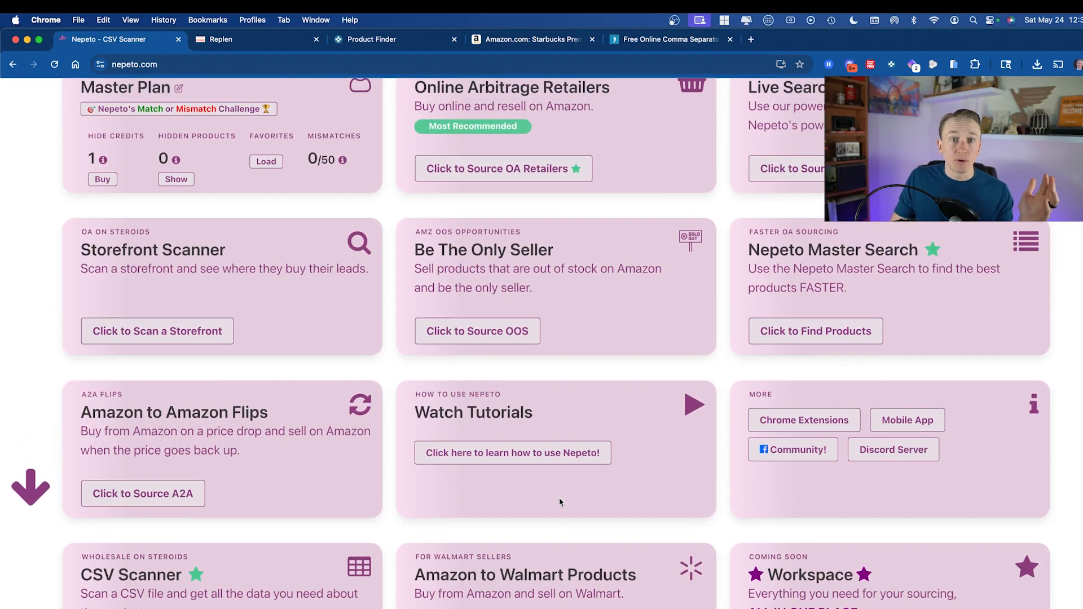
Open the Be The Only Seller out-of-stock list, examine the products' Keepa price and sales rank graphs, and return to the dashboard
click(505, 333)
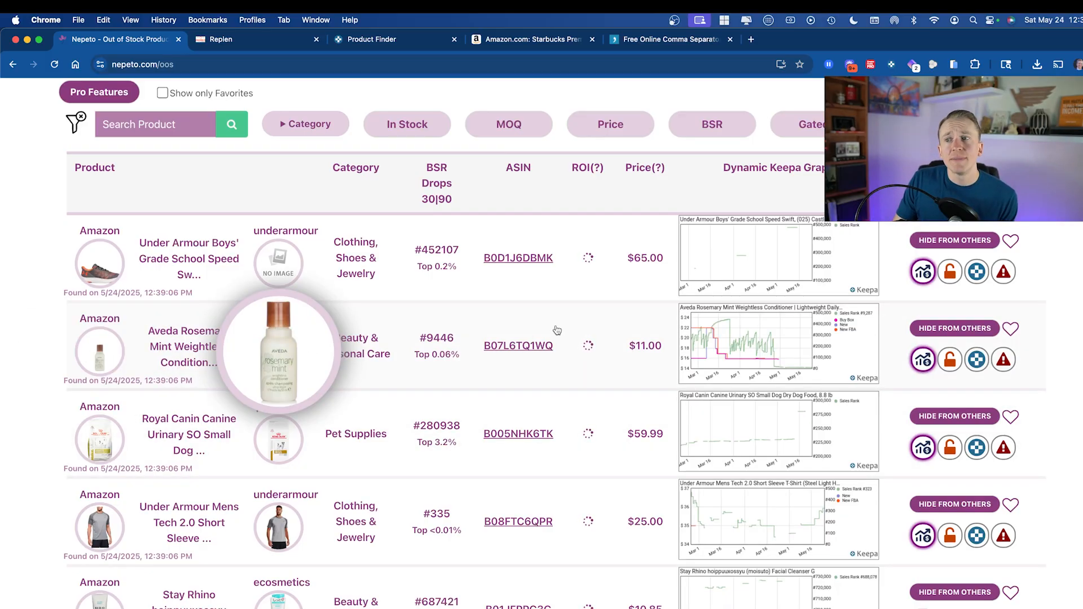
mouse_move(817, 330)
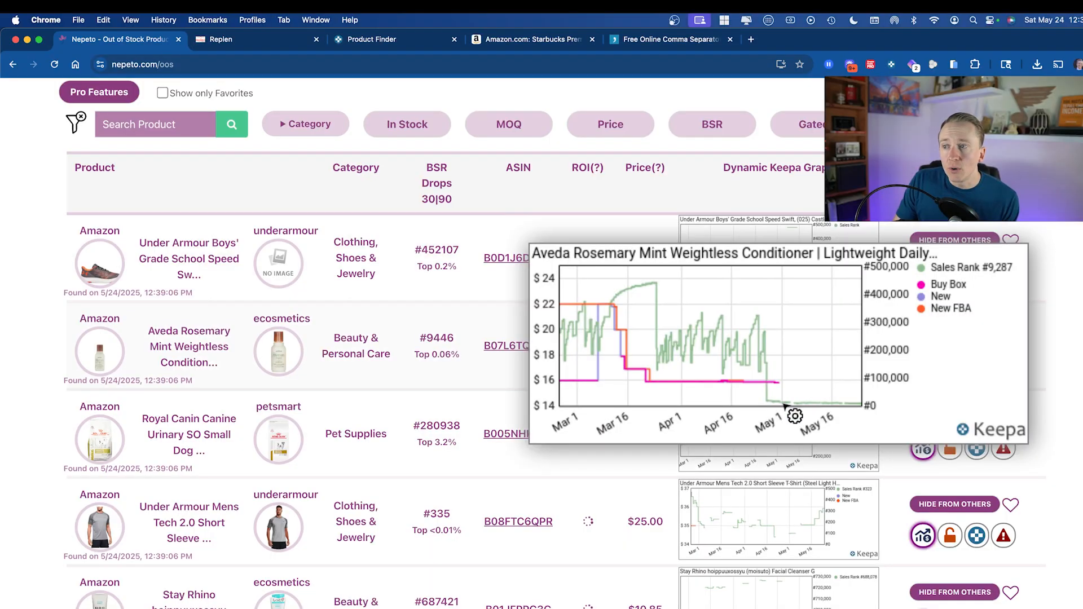
mouse_move(808, 556)
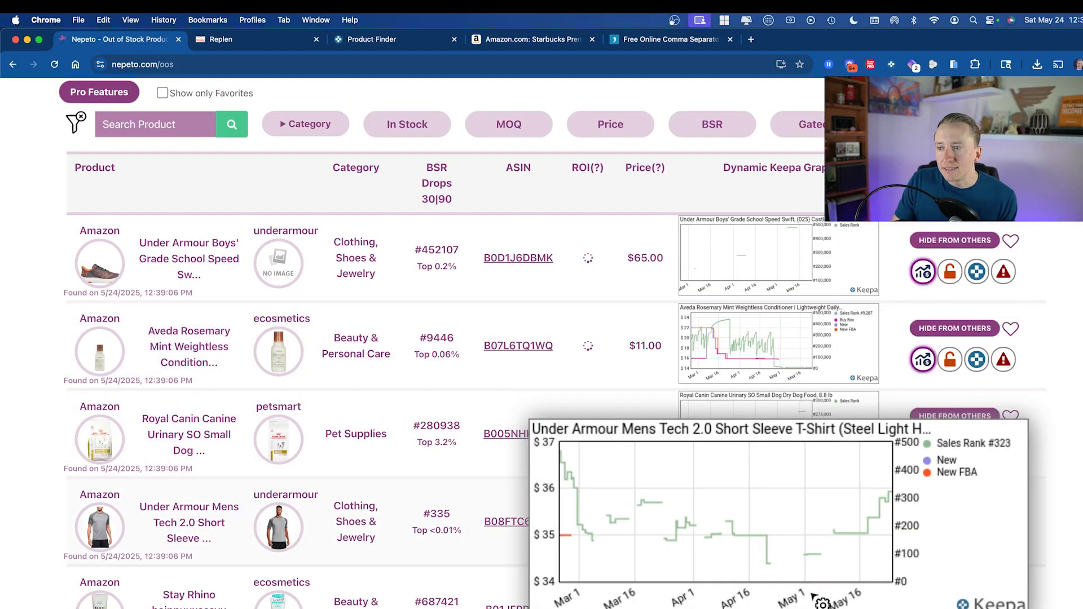
scroll(812, 597, down, 5)
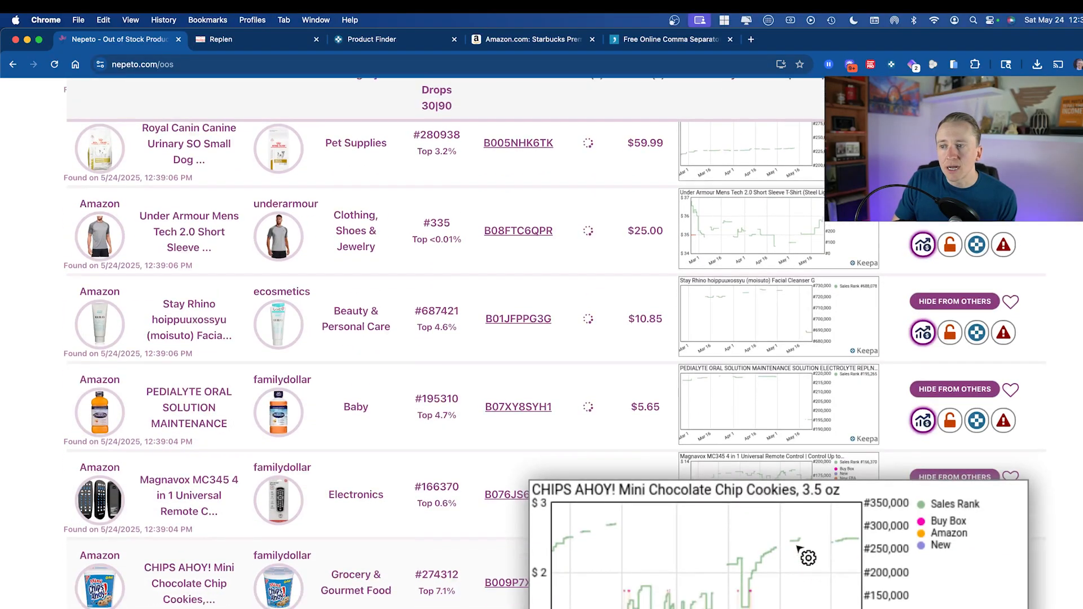
scroll(803, 553, up, 10)
scroll(804, 553, left, 5)
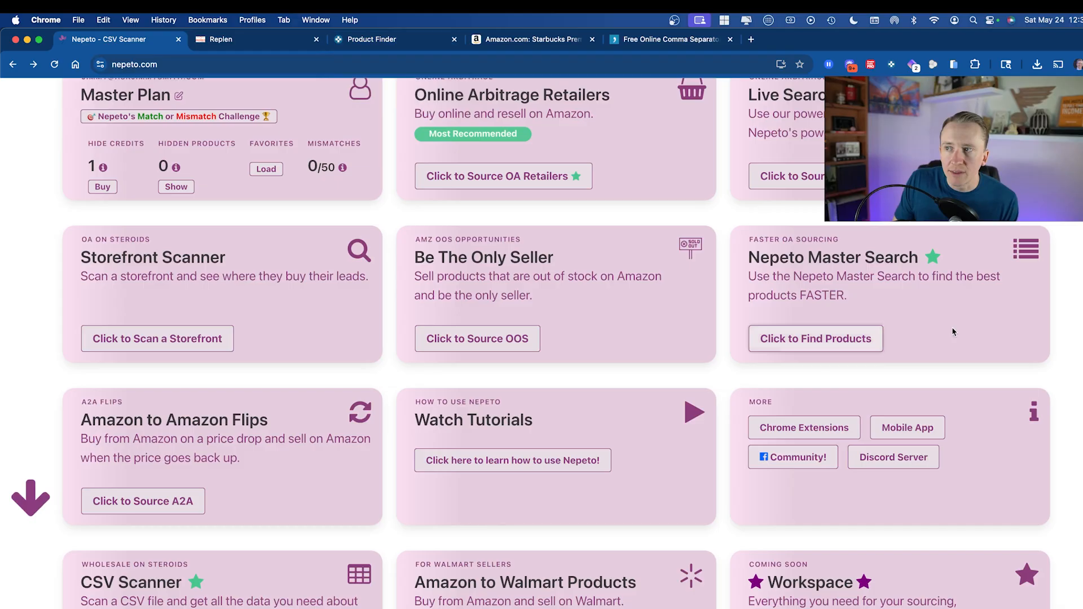
Open the Amazon to Amazon Flips list and examine its products' discounts, profit, ROI and the Keepa graph for the Lee Women's Ultra Lux Comfort
scroll(292, 362, down, 1)
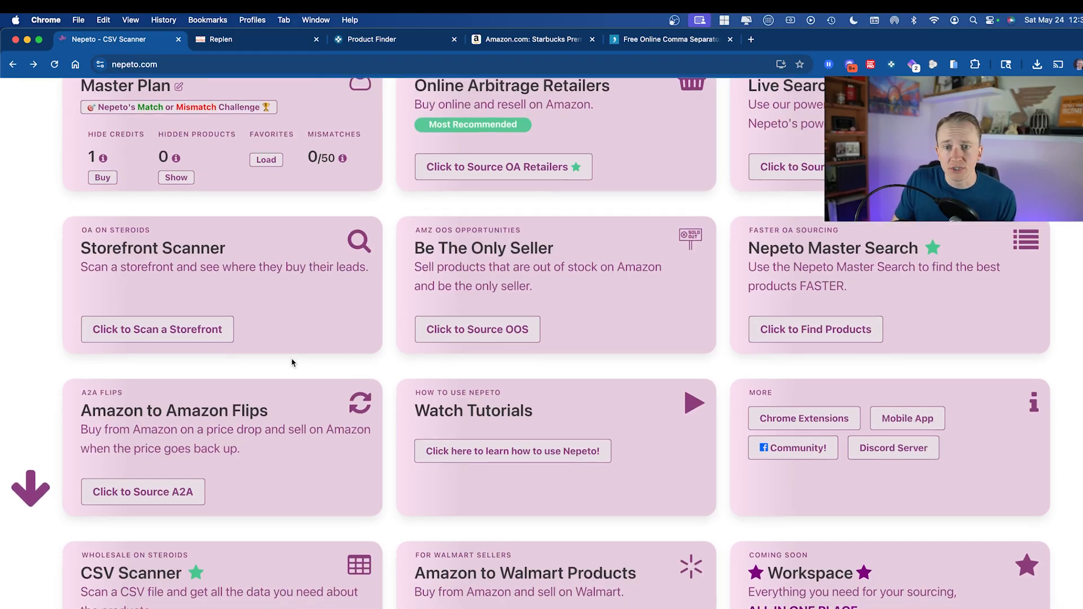
scroll(292, 362, down, 3)
click(223, 341)
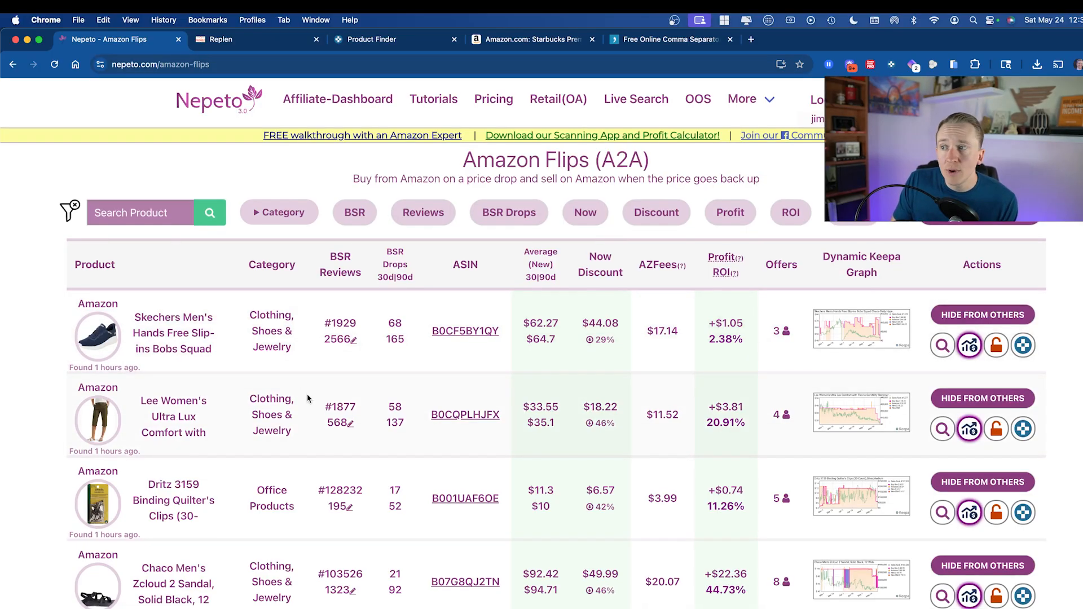
mouse_move(854, 423)
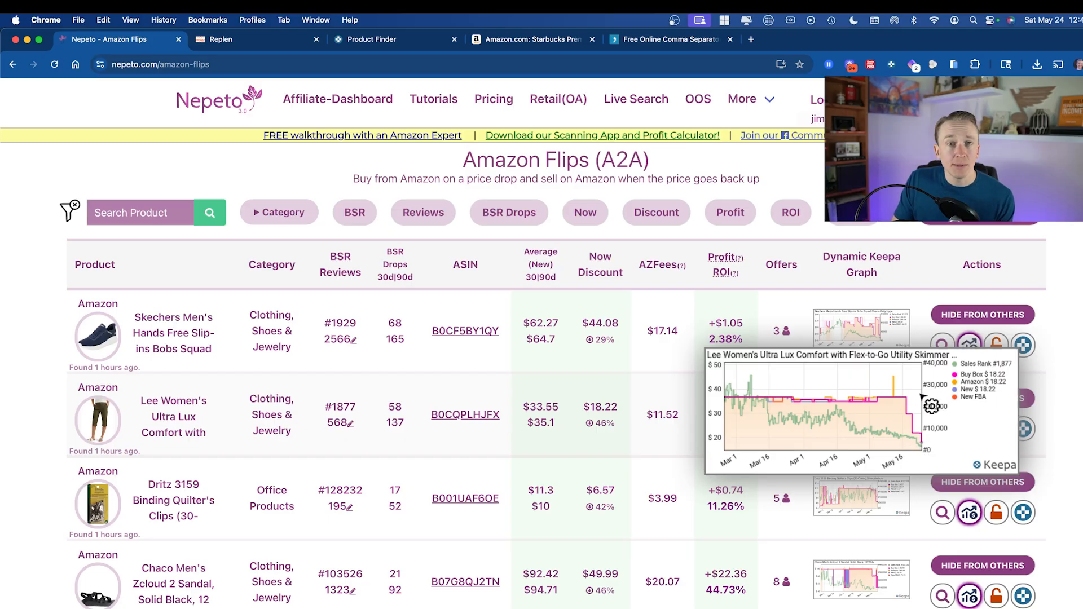
scroll(419, 404, down, 2)
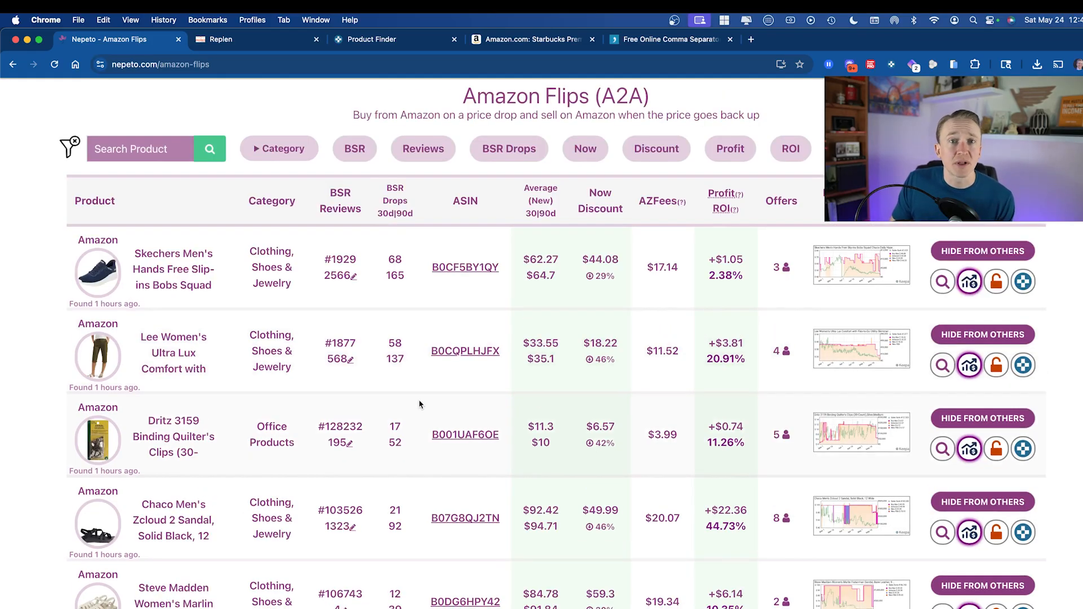
scroll(419, 404, down, 5)
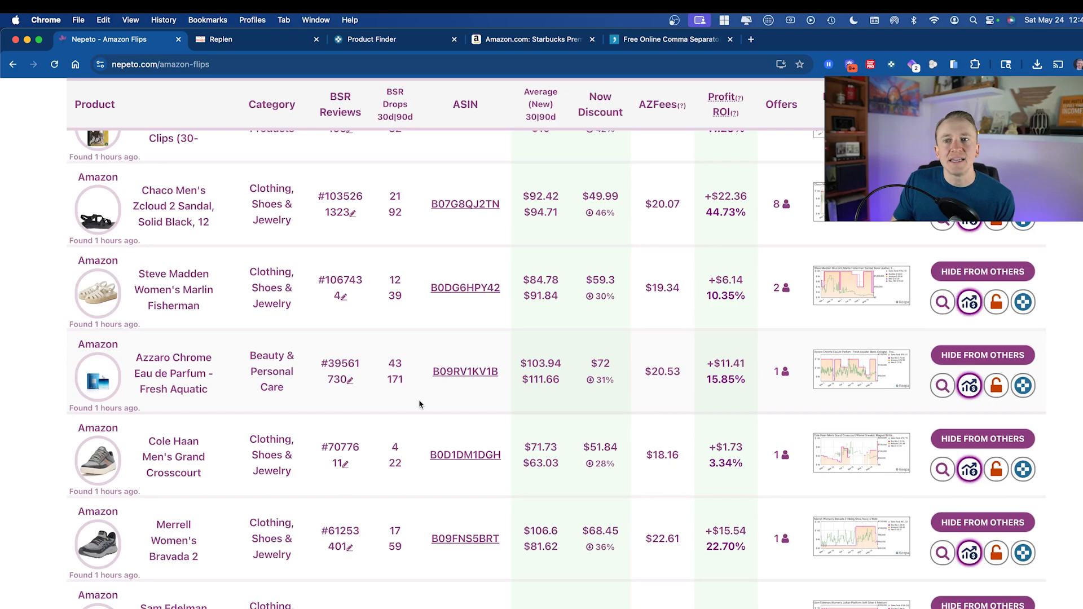
scroll(419, 404, up, 6)
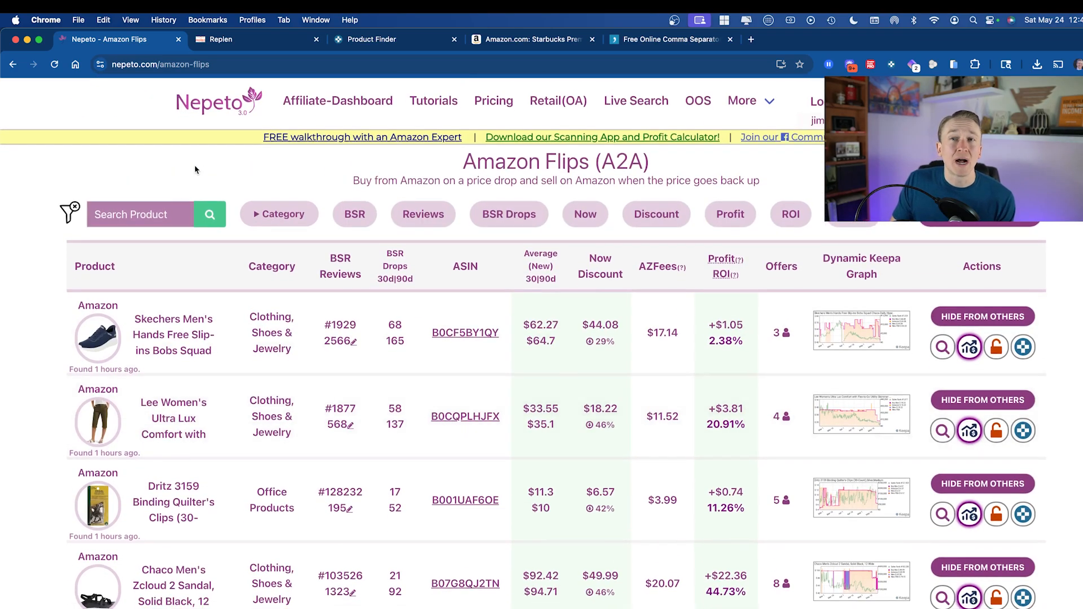
Return from Amazon Flips to the Nepeto home dashboard and review its tool cards down to the CSV Scanner and Workspace
click(219, 112)
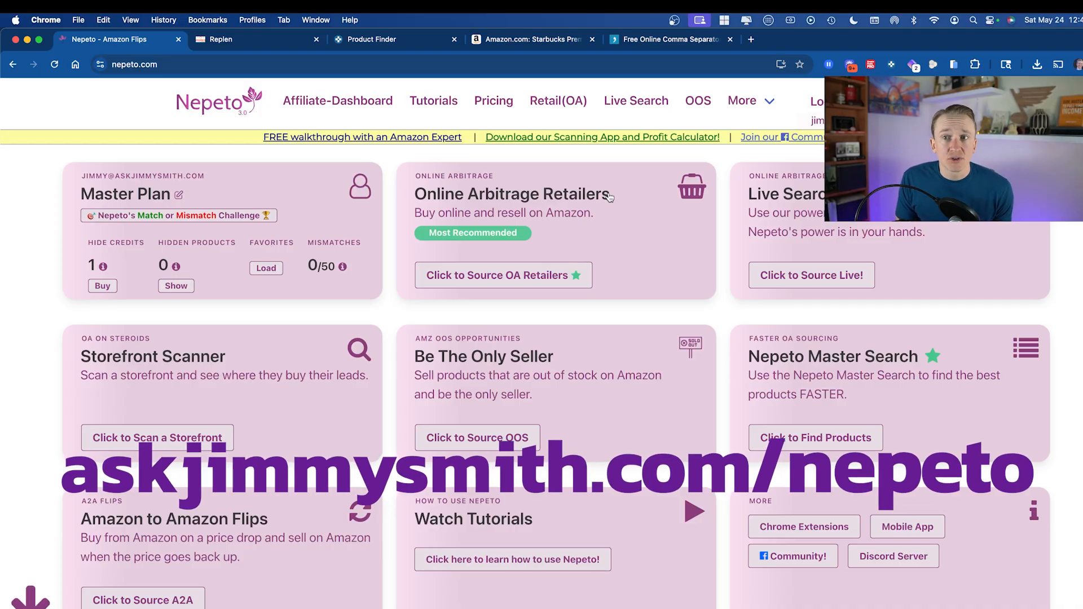
scroll(630, 273, down, 5)
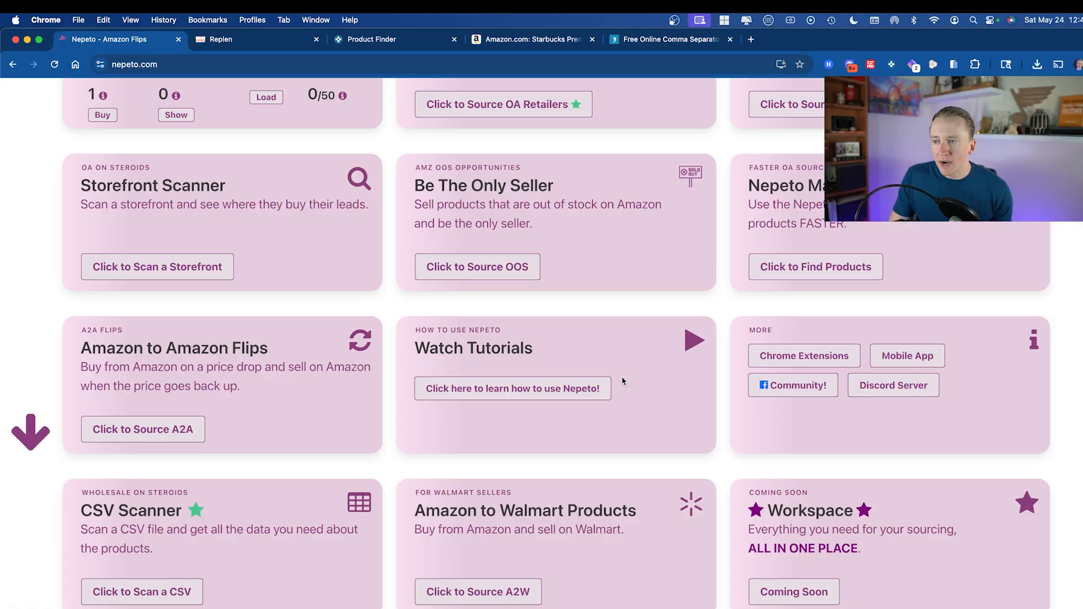
scroll(622, 382, up, 3)
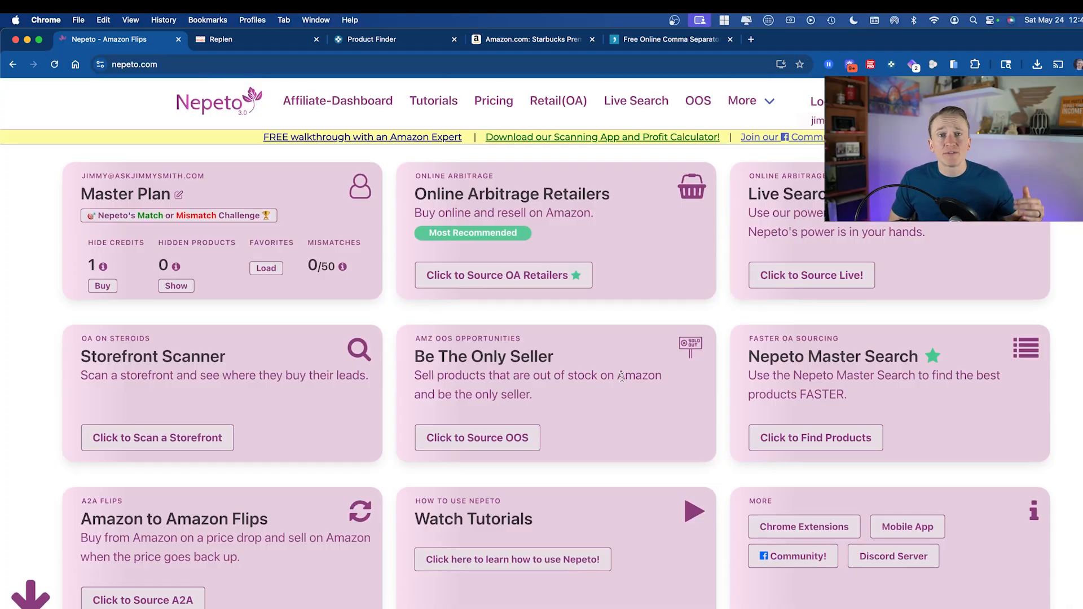